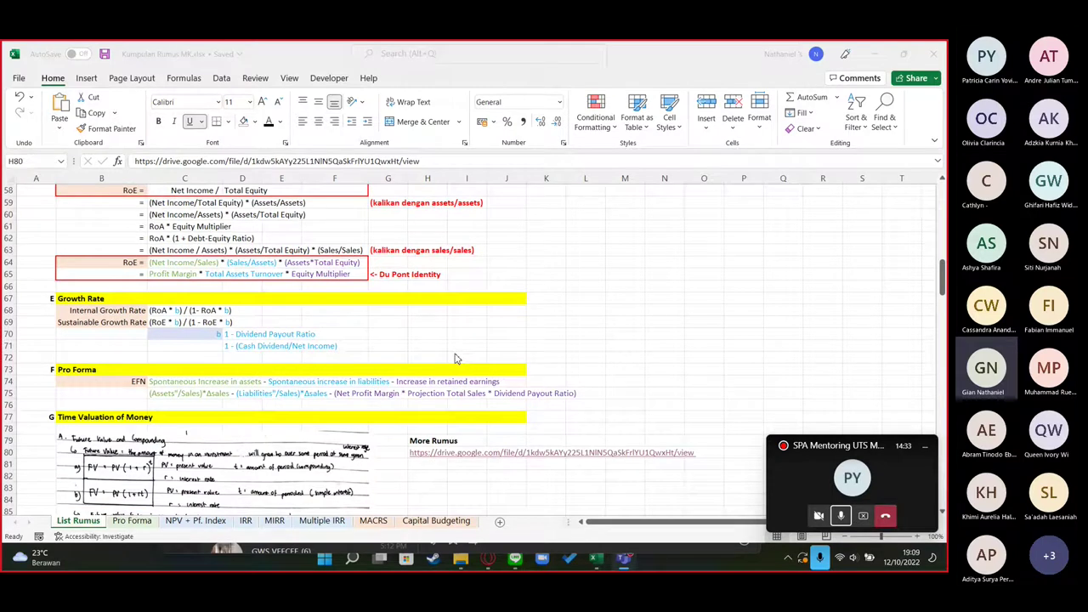
Review the formula summary on the List Rumus sheet, from Income Statement and Cash Flow through Ratio Analysis to Bond Valuation
{"action": "scroll", "coordinate": [429, 372], "scroll_direction": "down", "scroll_amount": 4}
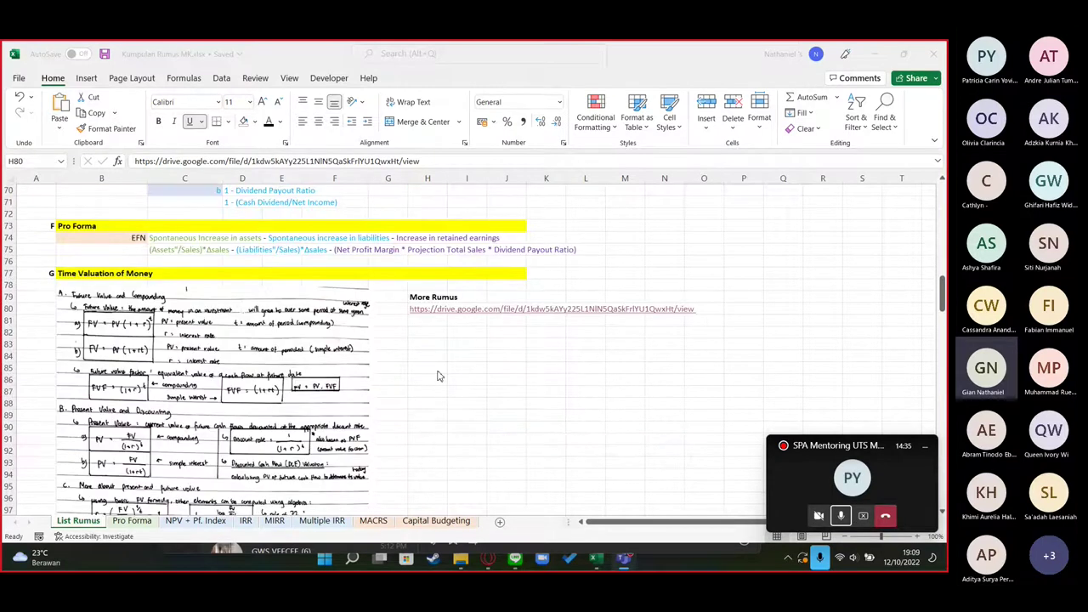
{"action": "left_click", "coordinate": [618, 436]}
{"action": "scroll", "coordinate": [619, 429], "scroll_direction": "up", "scroll_amount": 17}
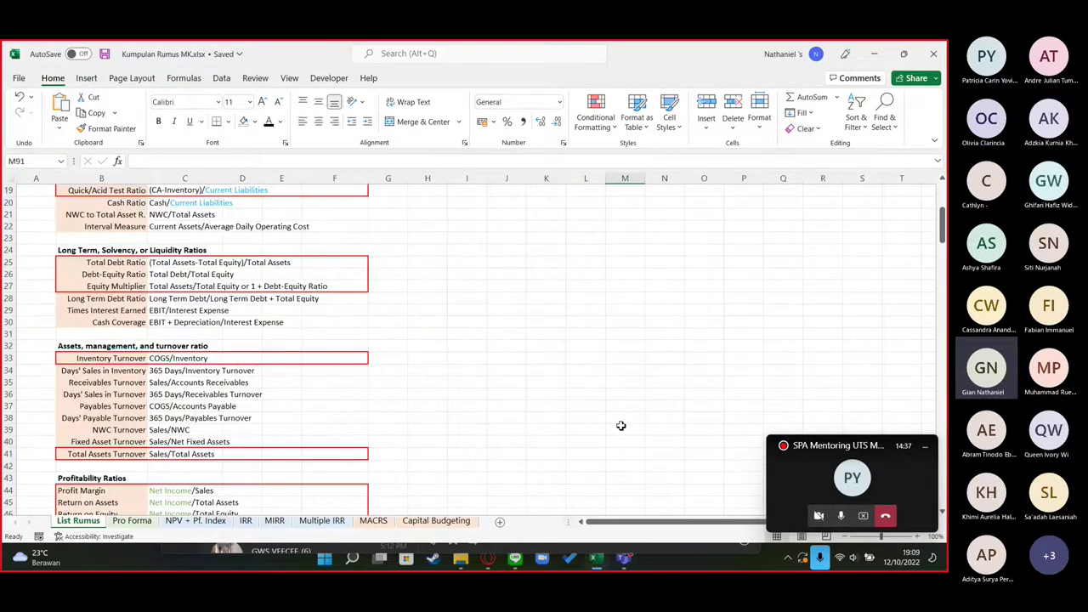
{"action": "scroll", "coordinate": [545, 399], "scroll_direction": "up", "scroll_amount": 6}
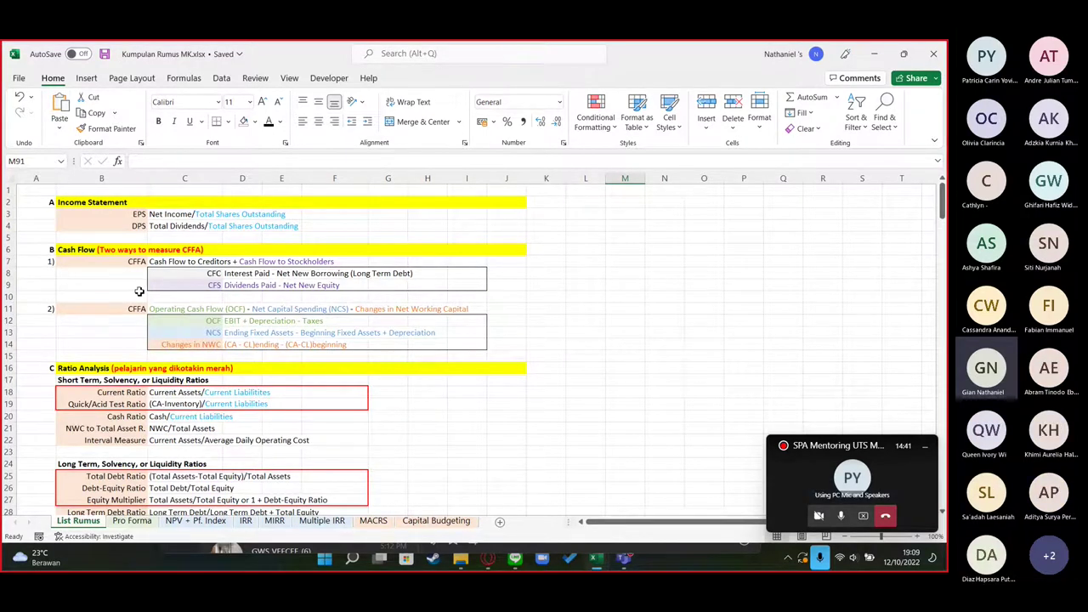
{"action": "scroll", "coordinate": [387, 347], "scroll_direction": "down", "scroll_amount": 13}
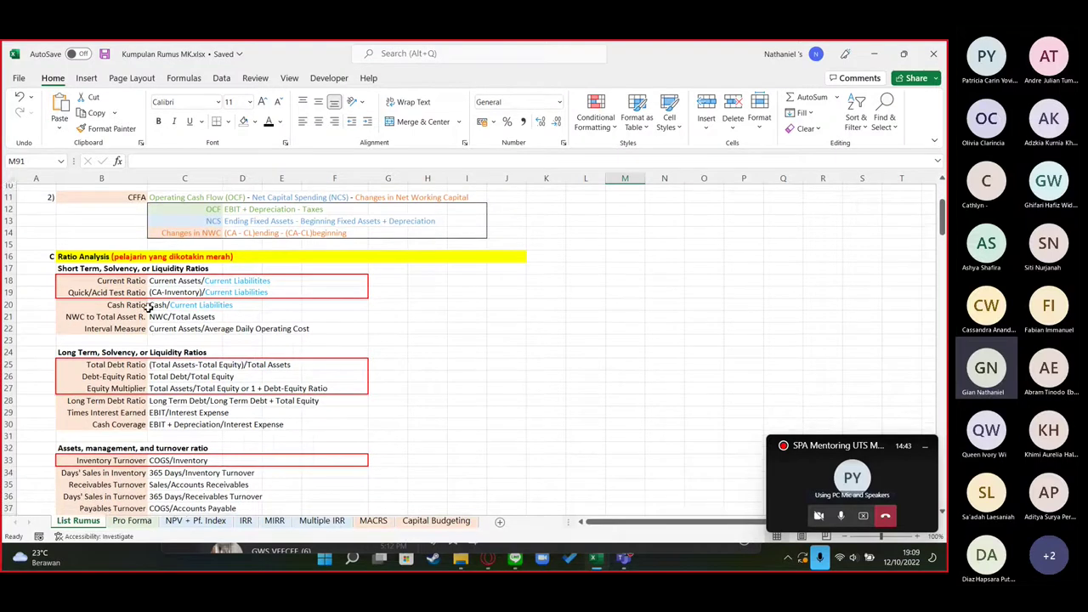
{"action": "scroll", "coordinate": [388, 347], "scroll_direction": "down", "scroll_amount": 20}
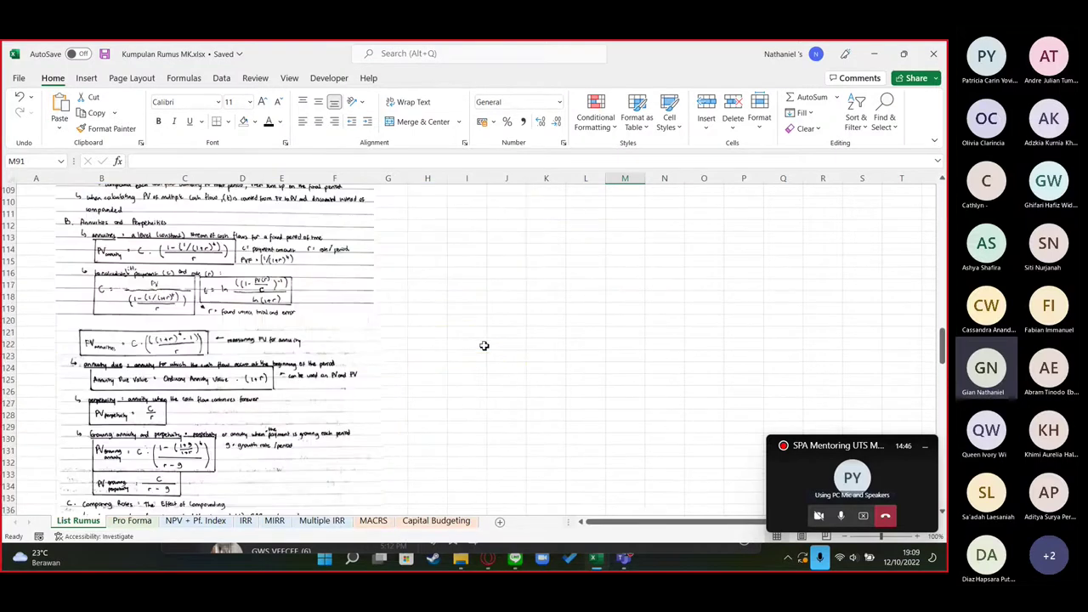
{"action": "scroll", "coordinate": [484, 345], "scroll_direction": "up", "scroll_amount": 10}
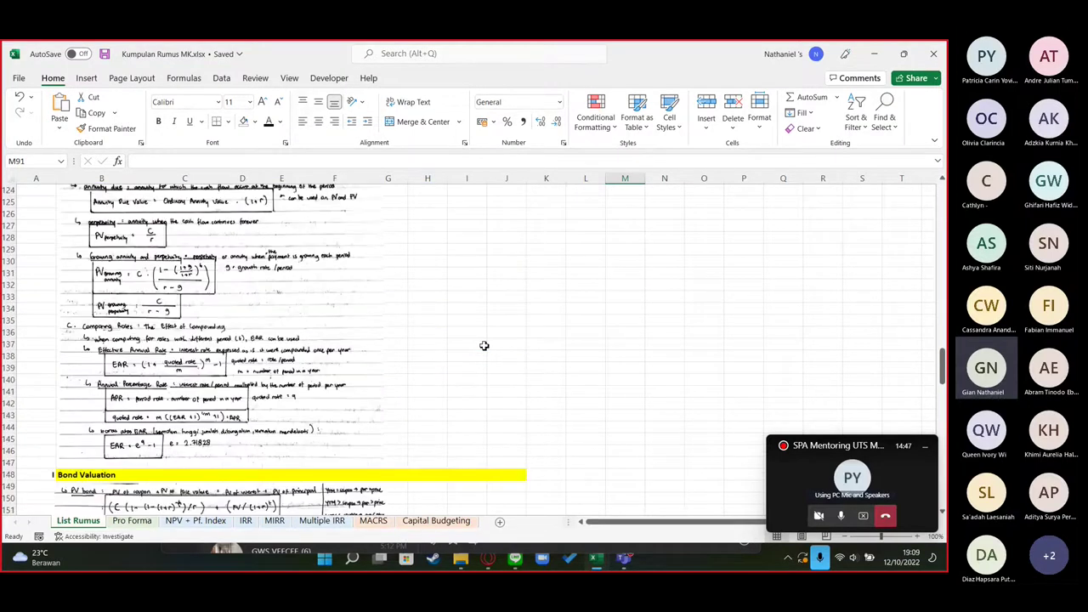
{"action": "scroll", "coordinate": [483, 345], "scroll_direction": "down", "scroll_amount": 3}
{"action": "scroll", "coordinate": [483, 346], "scroll_direction": "up", "scroll_amount": 20}
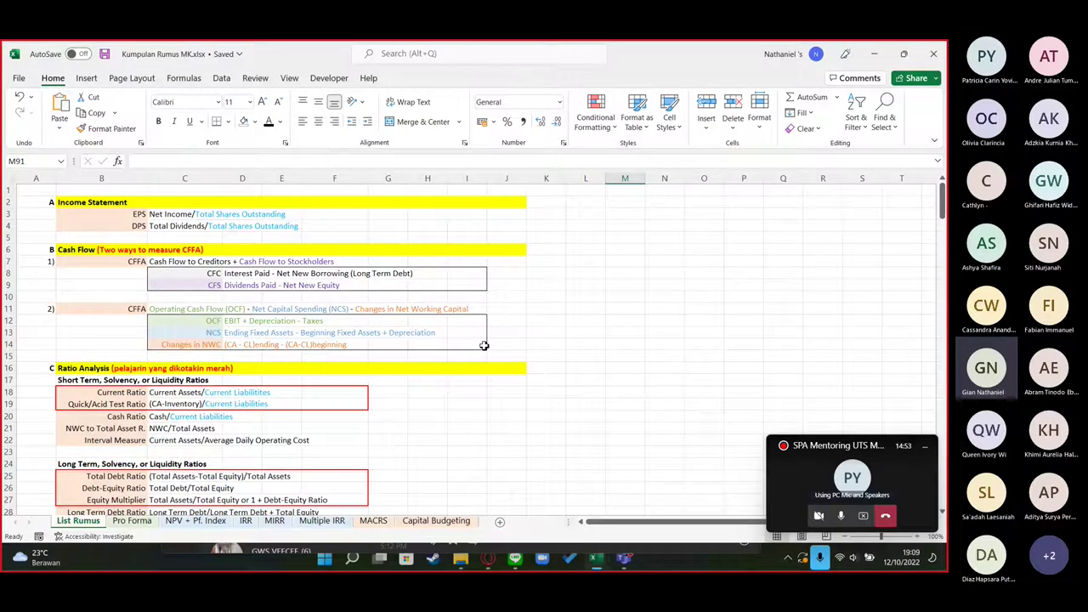
{"action": "scroll", "coordinate": [484, 345], "scroll_direction": "down", "scroll_amount": 2}
{"action": "scroll", "coordinate": [158, 324], "scroll_direction": "down", "scroll_amount": 8}
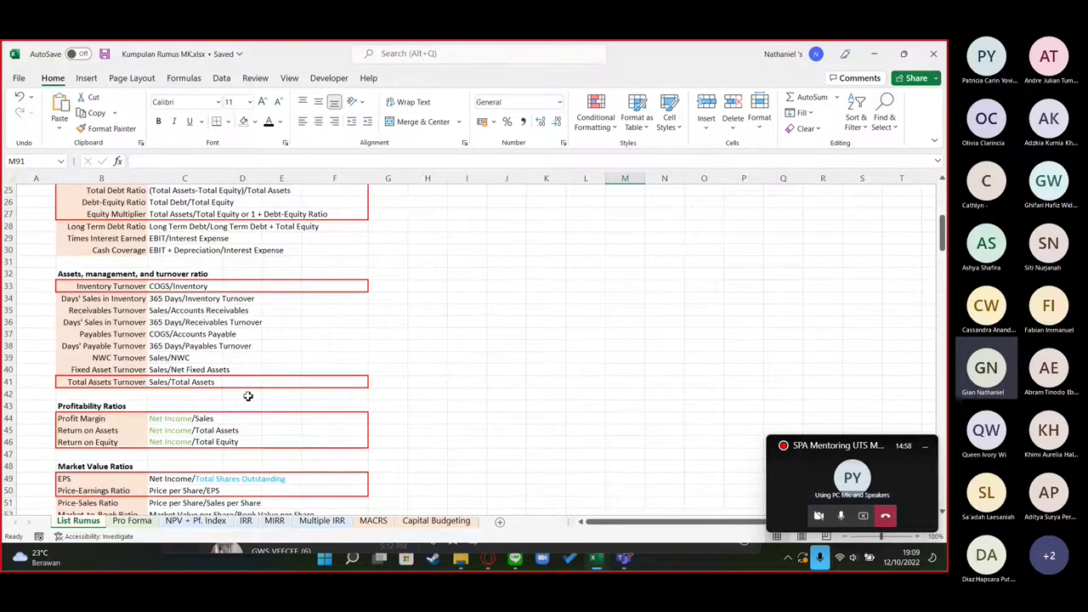
{"action": "scroll", "coordinate": [266, 385], "scroll_direction": "down", "scroll_amount": 5}
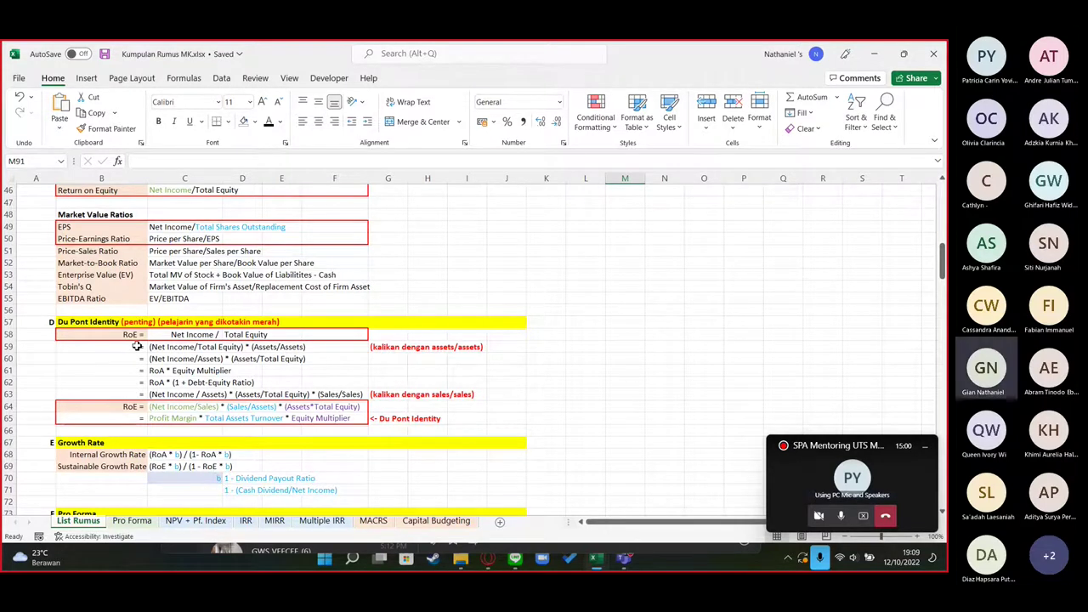
{"action": "scroll", "coordinate": [136, 346], "scroll_direction": "up", "scroll_amount": 15}
Look through the calculation sheets from Pro Forma to Capital Budgeting, and return to the List Rumus sheet
{"action": "left_click", "coordinate": [132, 520]}
{"action": "left_click", "coordinate": [185, 522]}
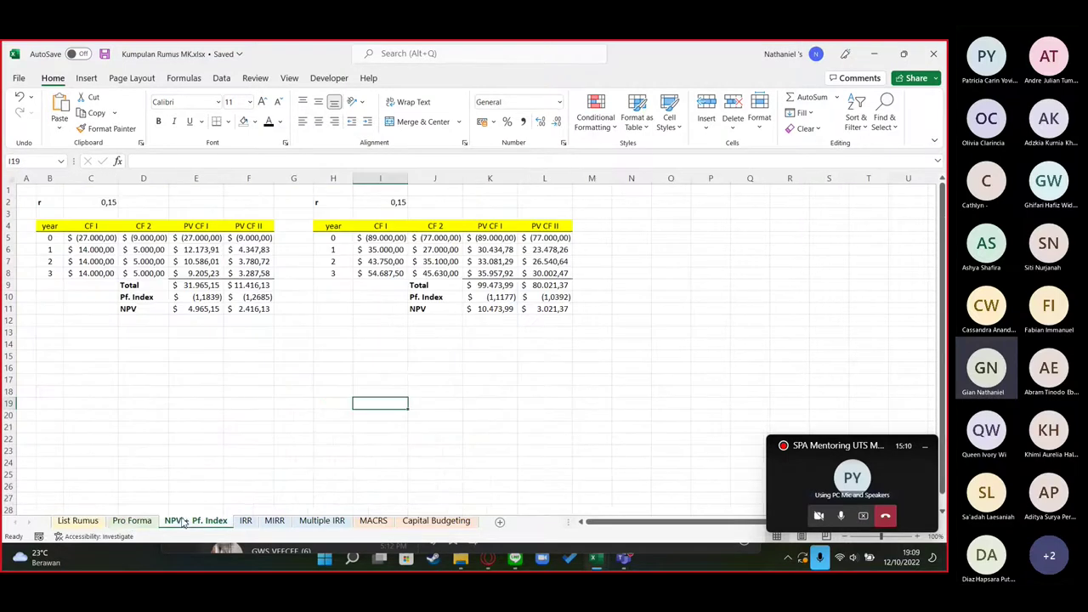
{"action": "left_click", "coordinate": [246, 520]}
{"action": "key", "text": "ctrl+Page_Down"}
{"action": "key", "text": "ctrl+Page_Down"}
{"action": "key", "text": "ctrl+Page_Down"}
{"action": "key", "text": "ctrl+Page_Down"}
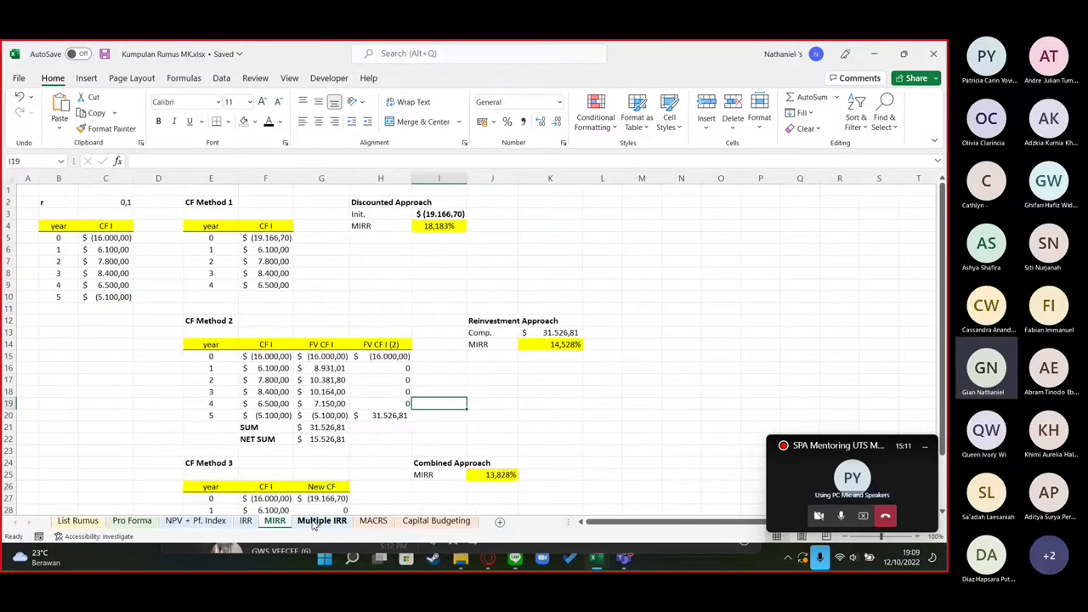
{"action": "left_click", "coordinate": [77, 521]}
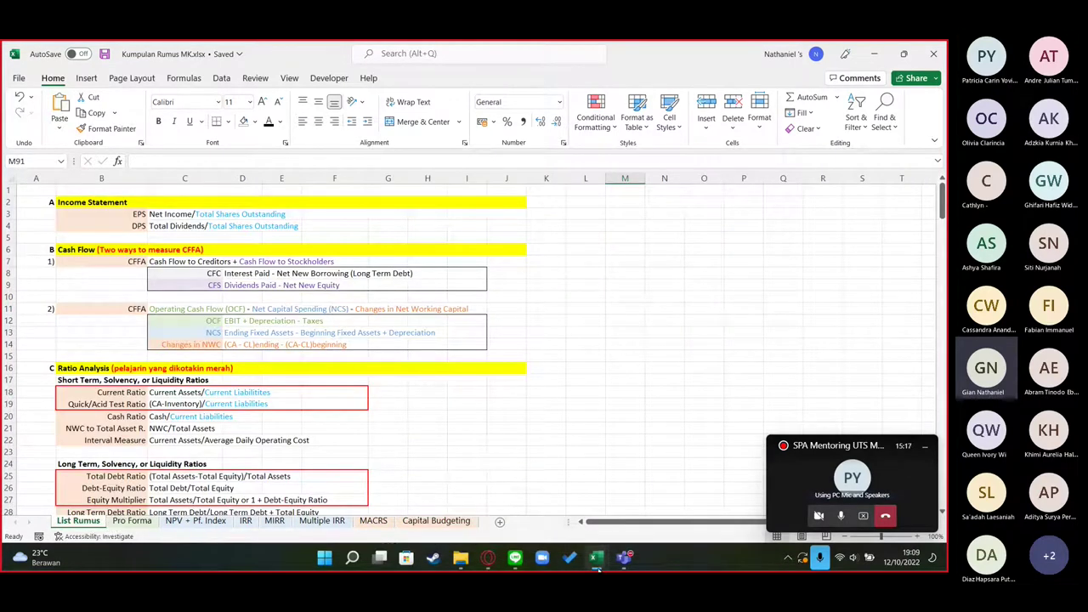
Switch to the MK.xlsx workbook
{"action": "double_click", "coordinate": [607, 46]}
{"action": "double_click", "coordinate": [626, 56]}
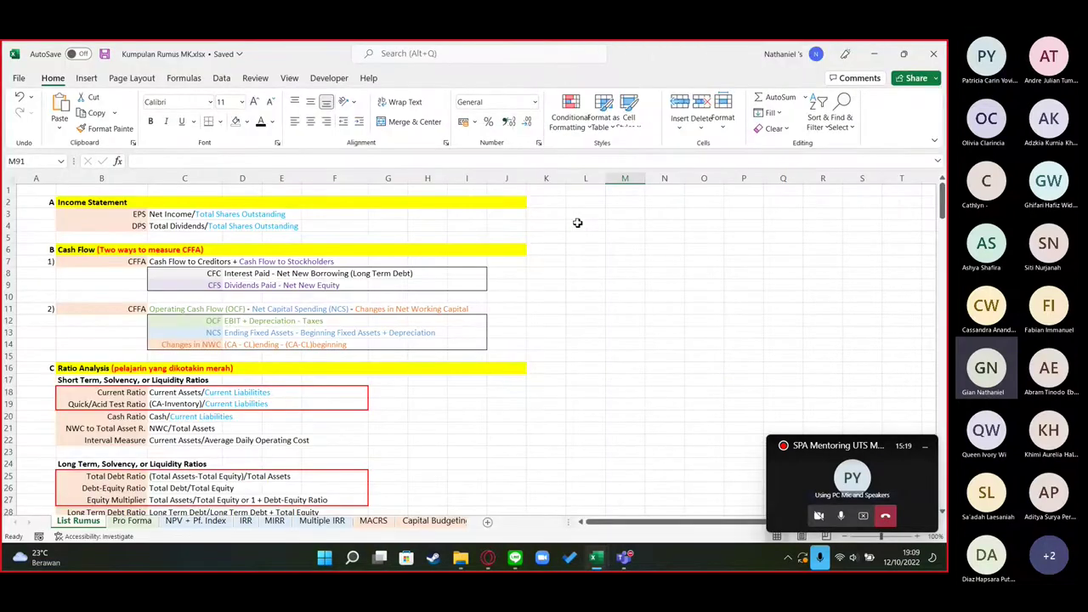
{"action": "left_click", "coordinate": [598, 559]}
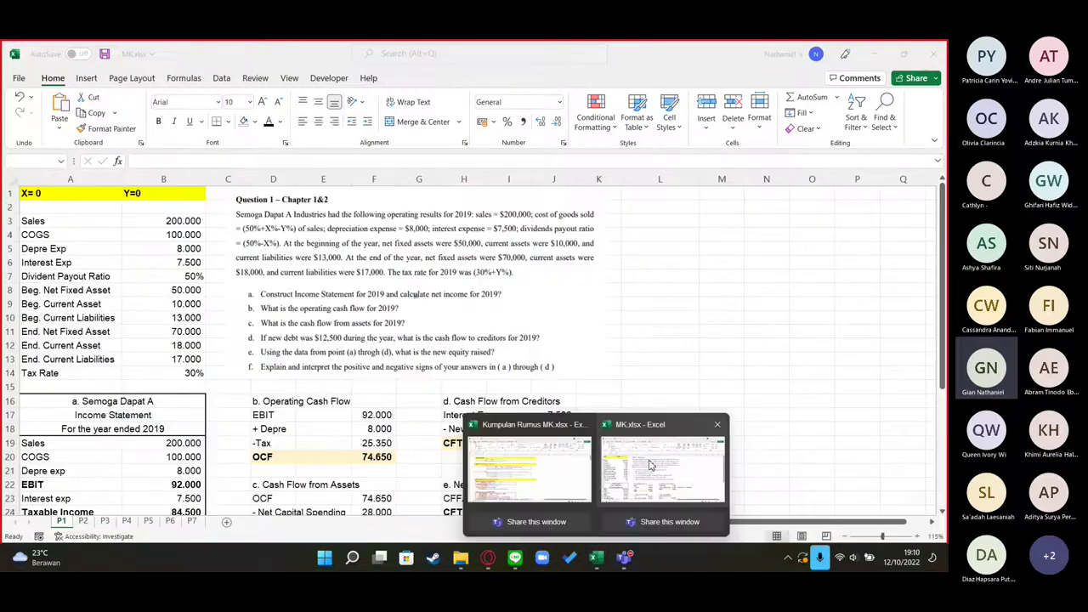
{"action": "left_click", "coordinate": [714, 476]}
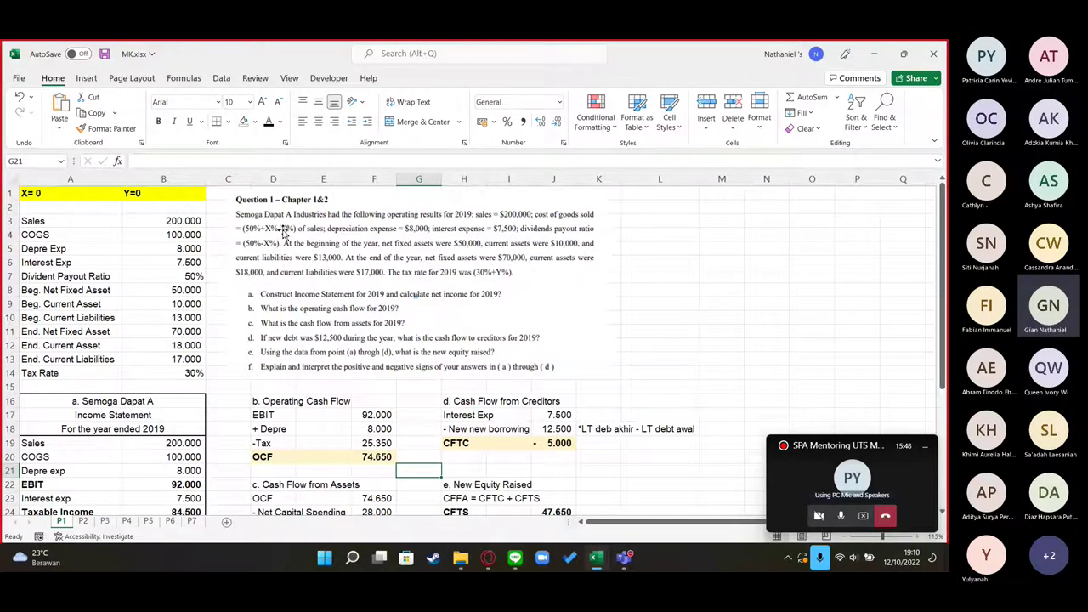
Examine the given data in A3:B14 and the Question 1 problem text on sheet P1
{"action": "left_click_drag", "start_coordinate": [59, 226], "coordinate": [198, 374]}
{"action": "left_click", "coordinate": [192, 396]}
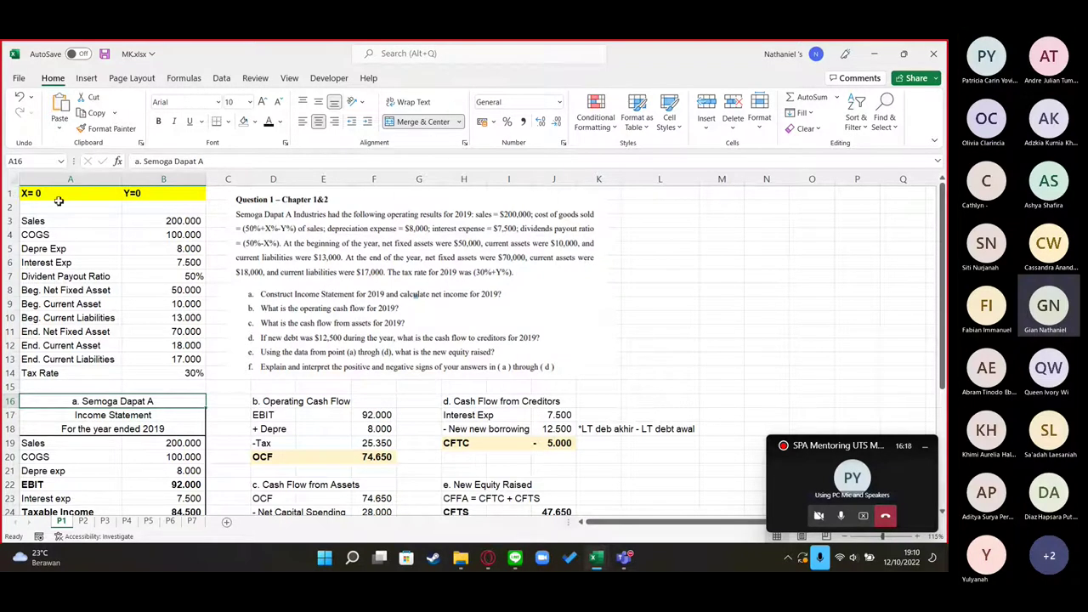
{"action": "left_click", "coordinate": [155, 226]}
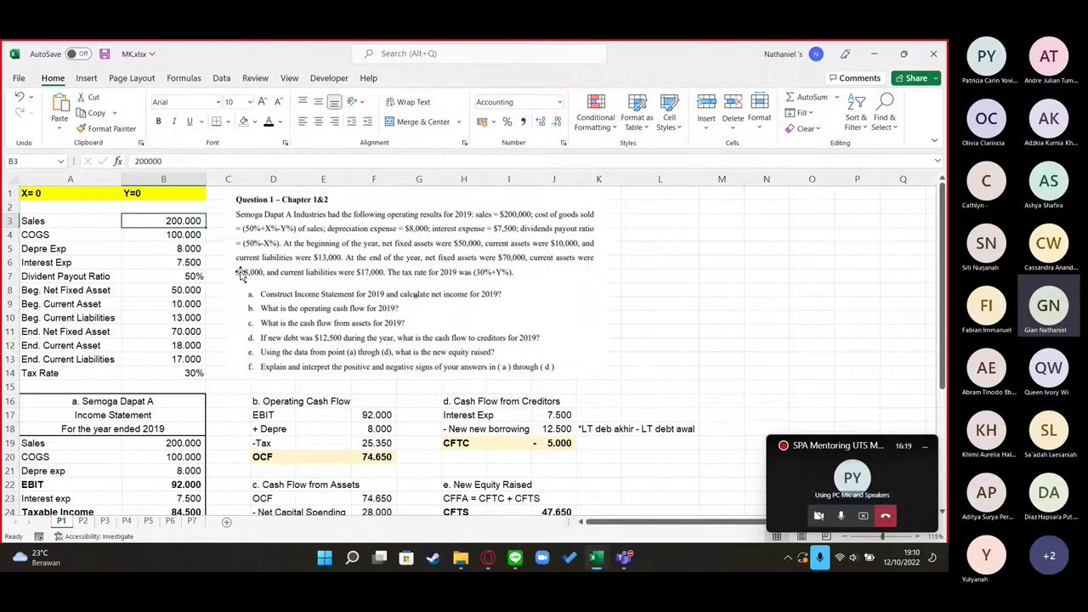
{"action": "scroll", "coordinate": [241, 274], "scroll_direction": "down", "scroll_amount": 1}
{"action": "scroll", "coordinate": [240, 273], "scroll_direction": "down", "scroll_amount": 1}
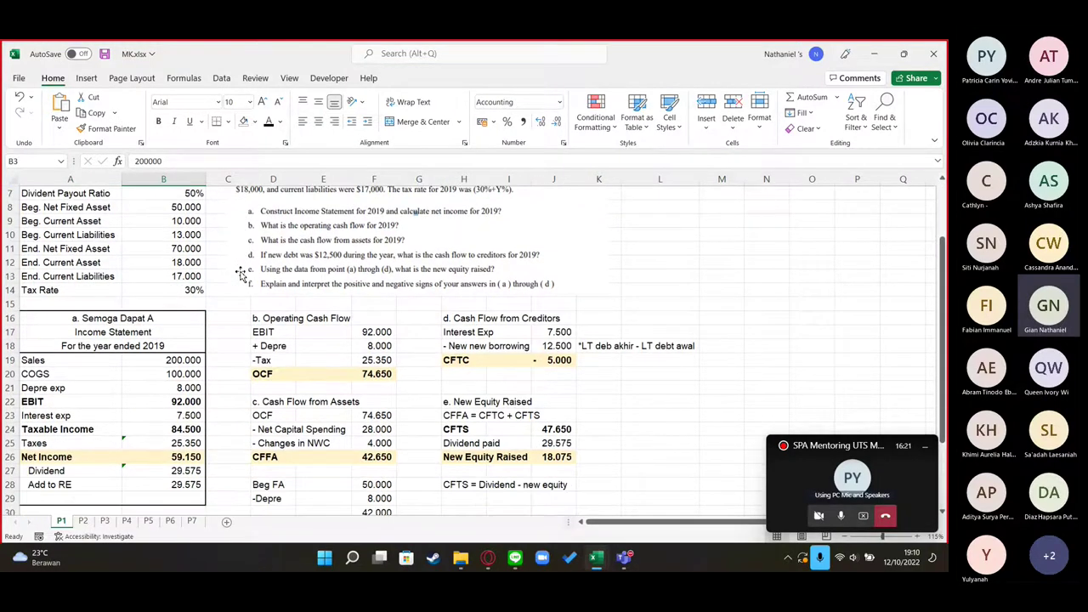
{"action": "scroll", "coordinate": [272, 337], "scroll_direction": "up", "scroll_amount": 2}
{"action": "left_click", "coordinate": [658, 287]}
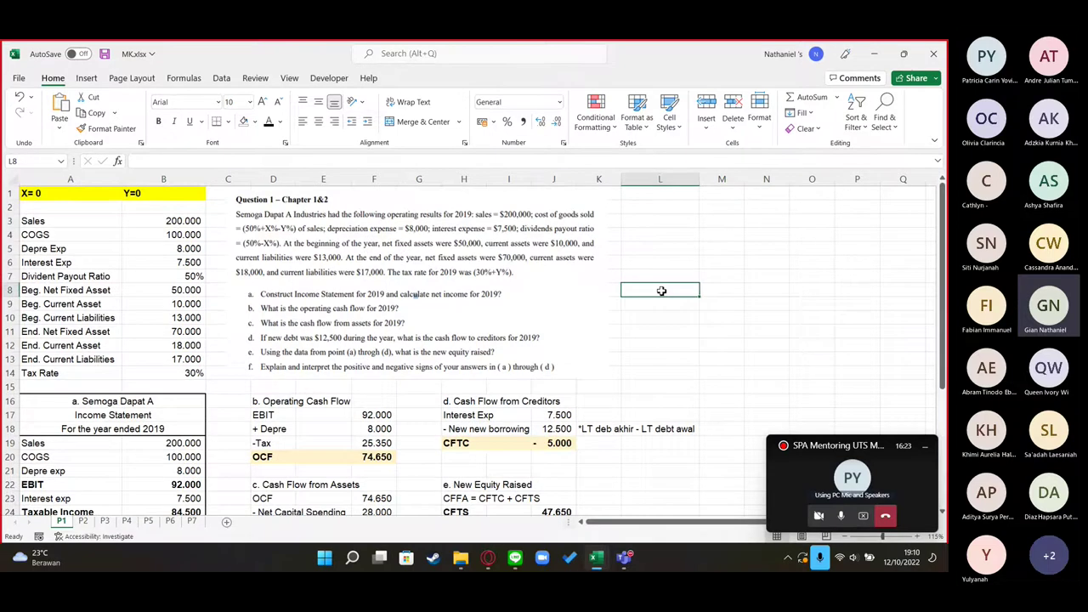
Check the Sales, COGS and depreciation lines of the 2019 income statement against the given data above it
{"action": "scroll", "coordinate": [392, 345], "scroll_direction": "down", "scroll_amount": 3}
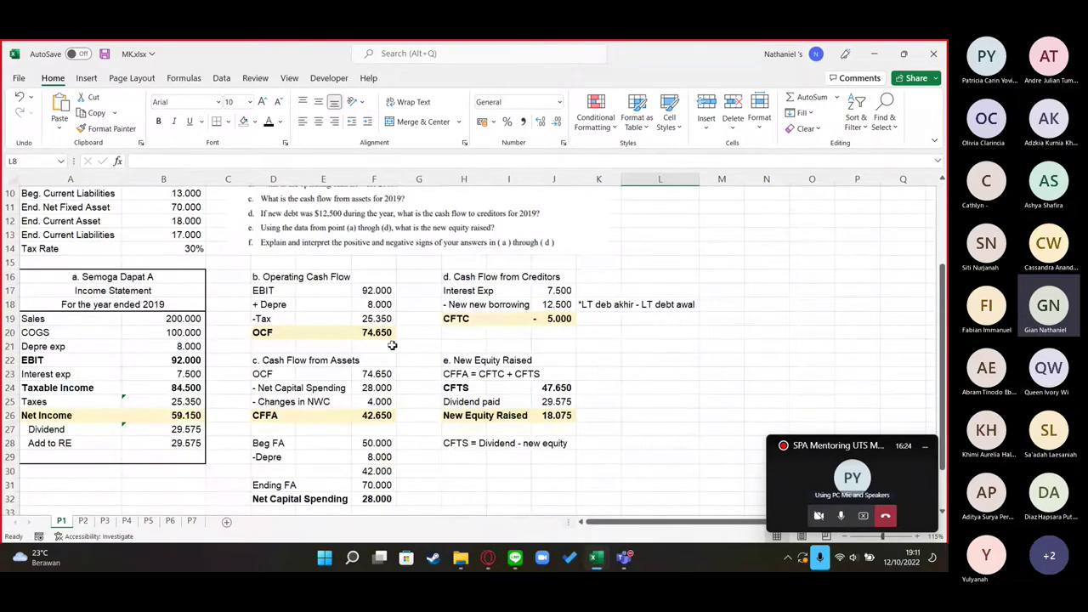
{"action": "left_click_drag", "start_coordinate": [174, 319], "coordinate": [182, 342]}
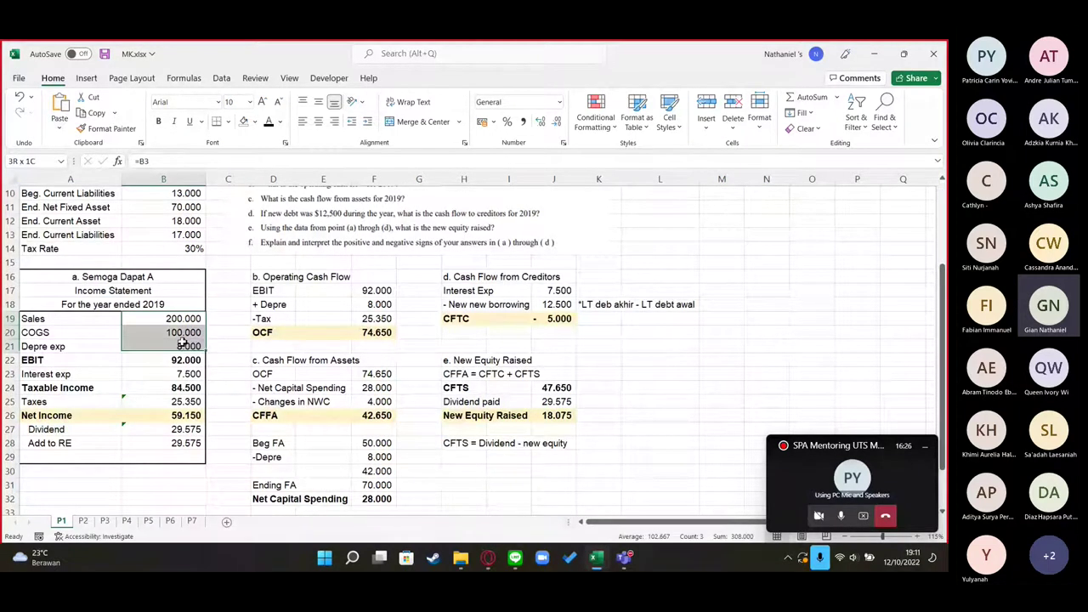
{"action": "left_click", "coordinate": [181, 321]}
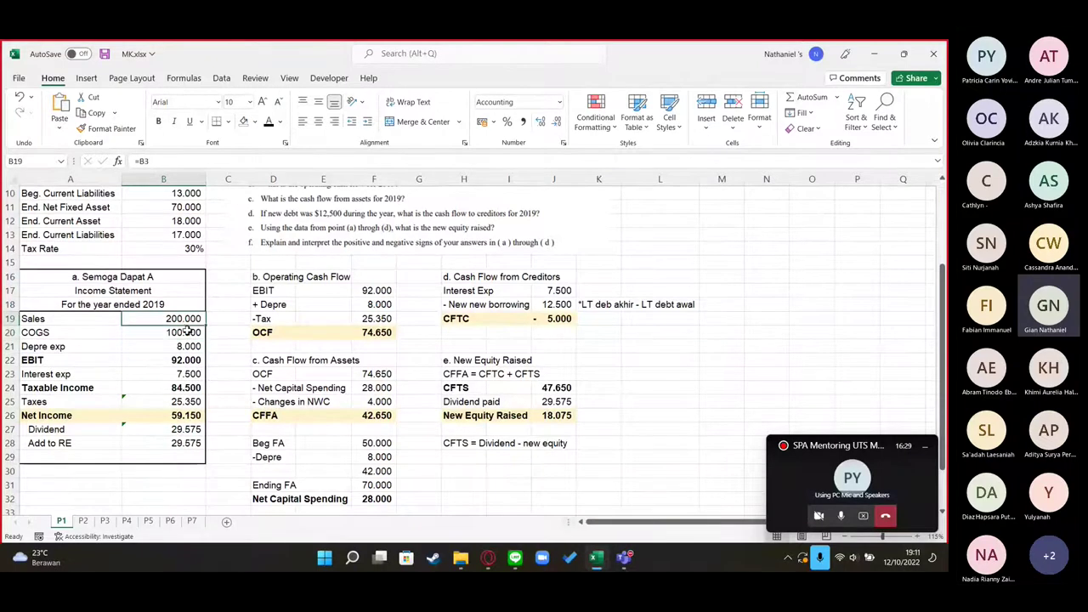
{"action": "scroll", "coordinate": [187, 332], "scroll_direction": "up", "scroll_amount": 1}
{"action": "left_click", "coordinate": [186, 375]}
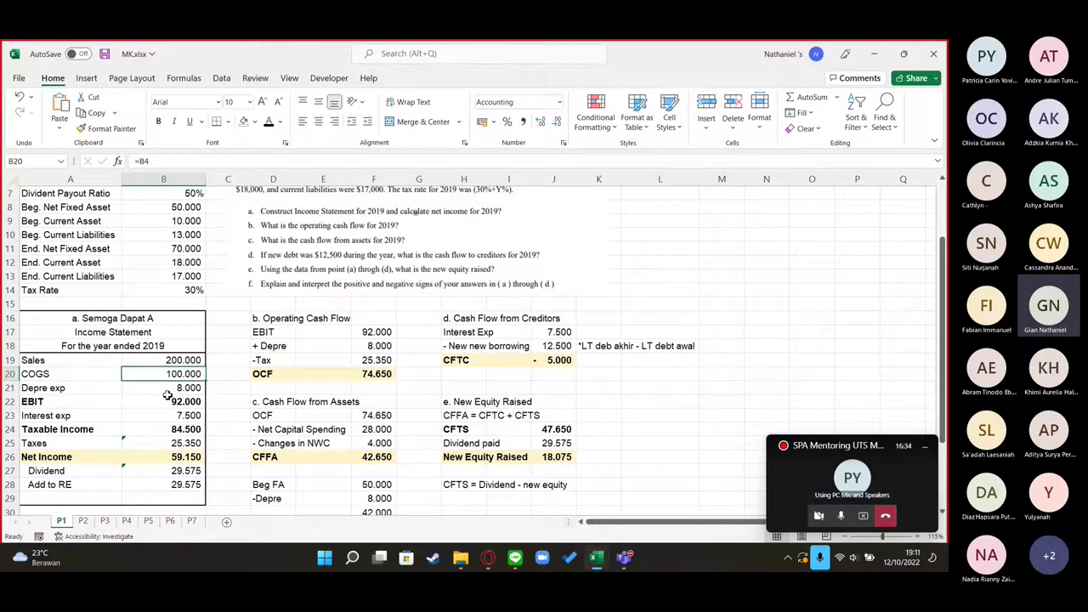
{"action": "scroll", "coordinate": [182, 386], "scroll_direction": "down", "scroll_amount": 1}
{"action": "scroll", "coordinate": [185, 385], "scroll_direction": "up", "scroll_amount": 3}
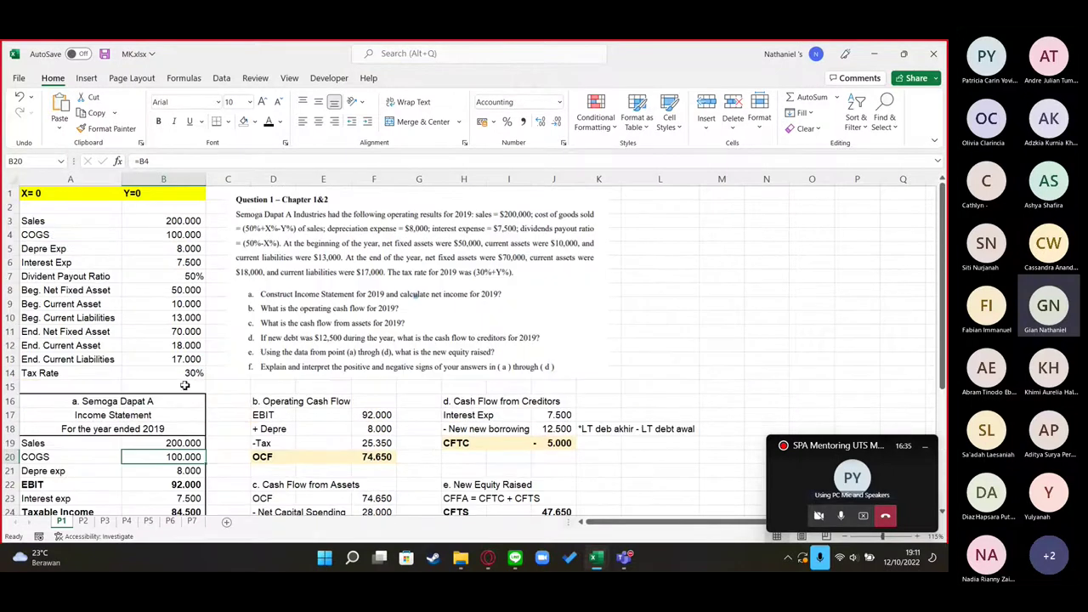
{"action": "left_click", "coordinate": [175, 250]}
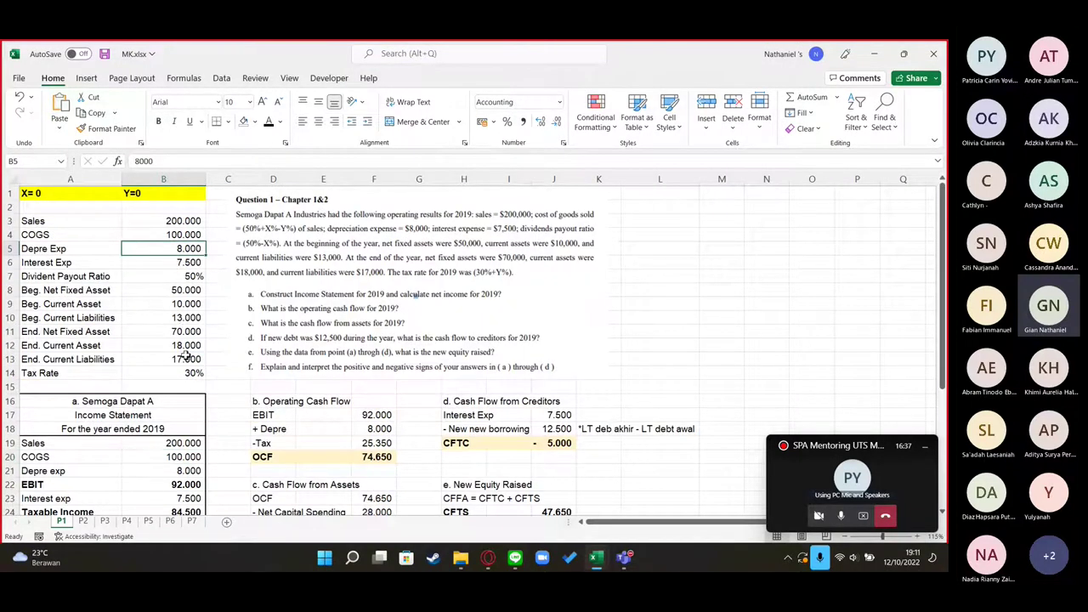
Inspect the formulas behind Interest exp and Taxable Income in the income statement
{"action": "scroll", "coordinate": [186, 355], "scroll_direction": "down", "scroll_amount": 2}
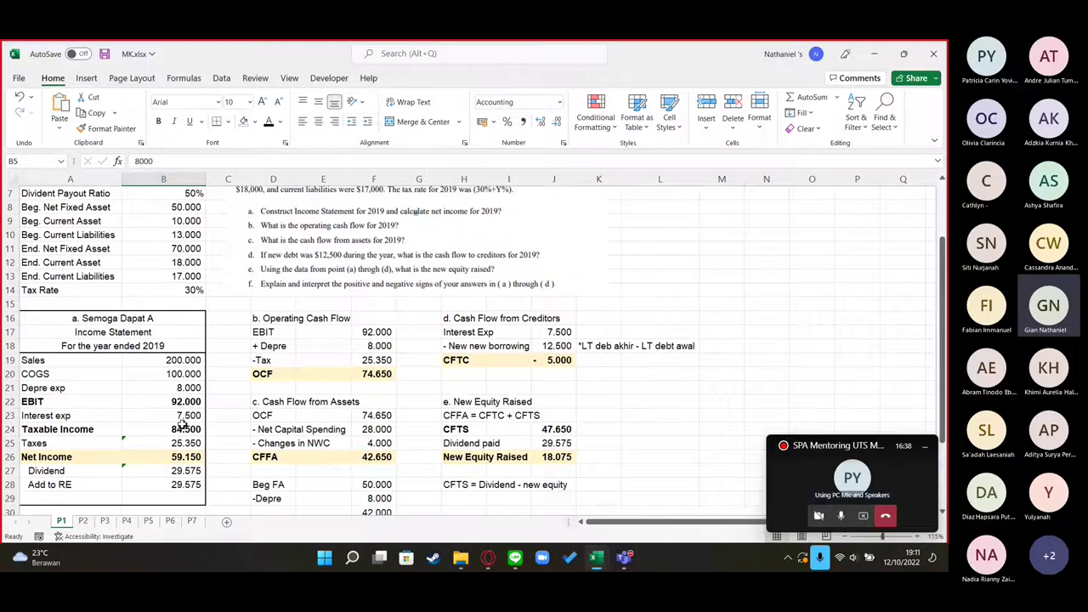
{"action": "left_click", "coordinate": [182, 417]}
{"action": "scroll", "coordinate": [183, 408], "scroll_direction": "up", "scroll_amount": 2}
{"action": "scroll", "coordinate": [185, 383], "scroll_direction": "down", "scroll_amount": 4}
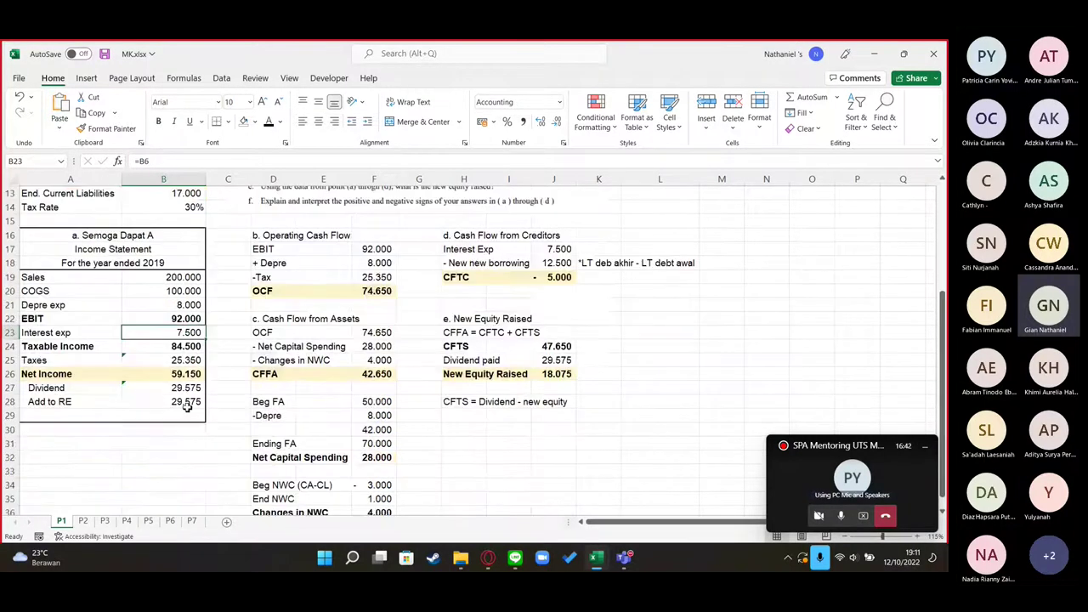
{"action": "left_click", "coordinate": [187, 347]}
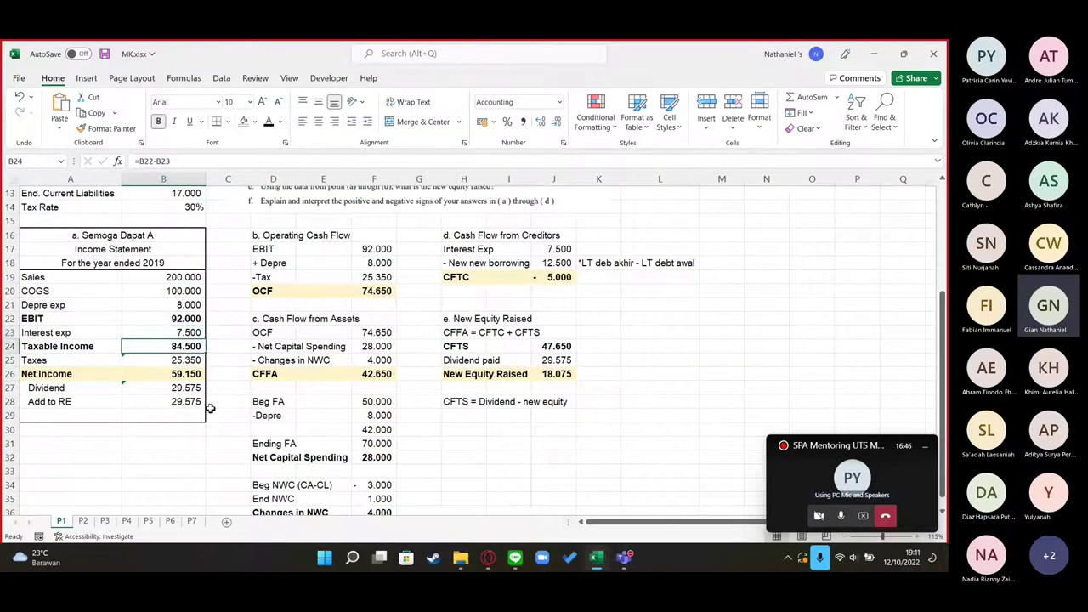
Show which cells the Taxes formula in B25 refers to, and leave the cell without changing it
{"action": "scroll", "coordinate": [212, 409], "scroll_direction": "up", "scroll_amount": 2}
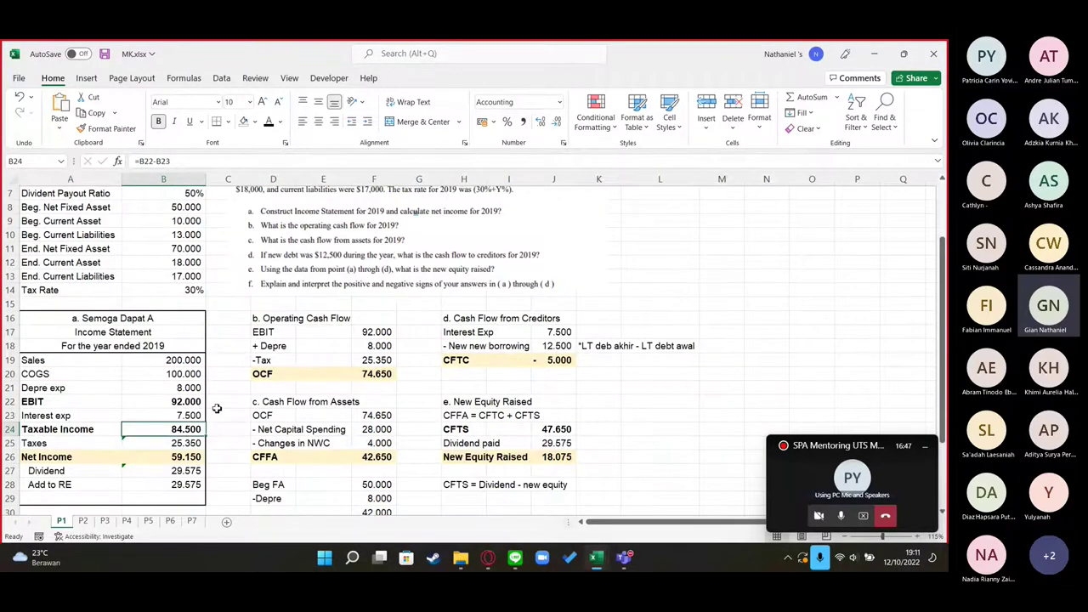
{"action": "double_click", "coordinate": [187, 443]}
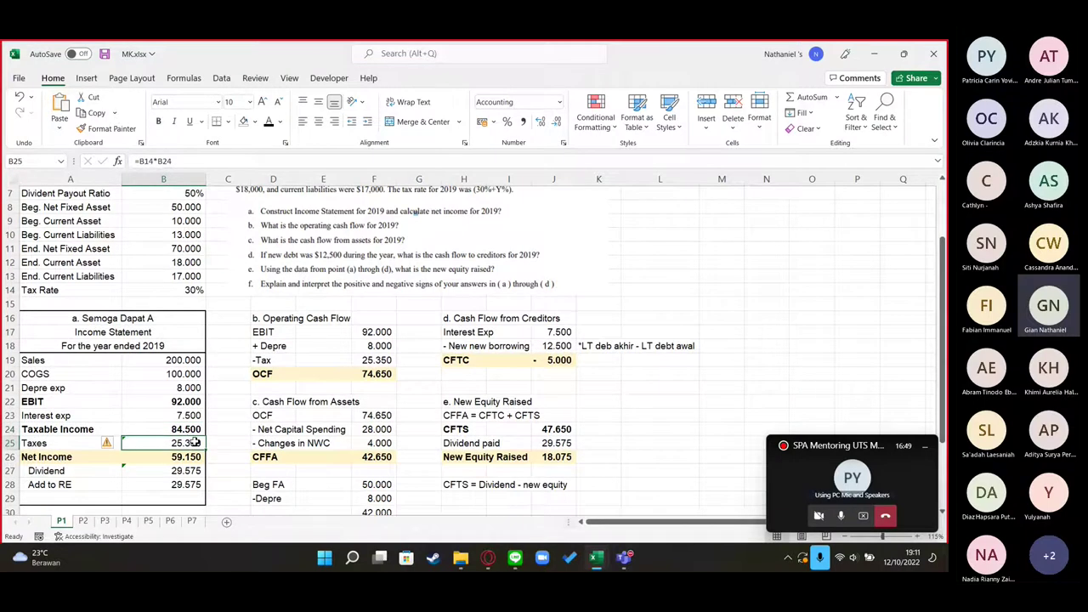
{"action": "scroll", "coordinate": [178, 340], "scroll_direction": "down", "scroll_amount": 1}
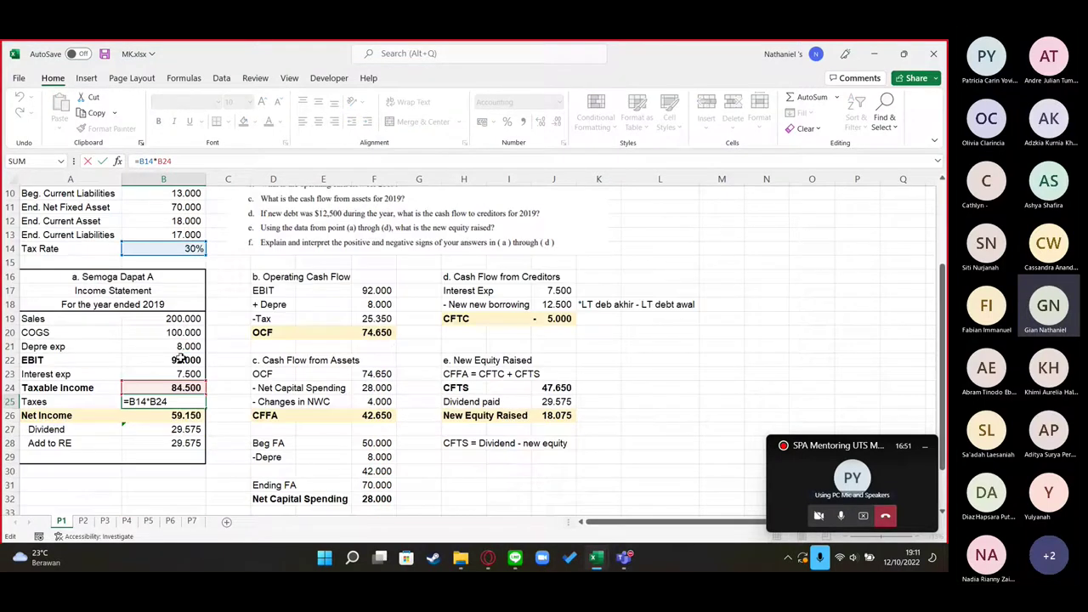
{"action": "key", "text": "F4"}
{"action": "key", "text": "Escape"}
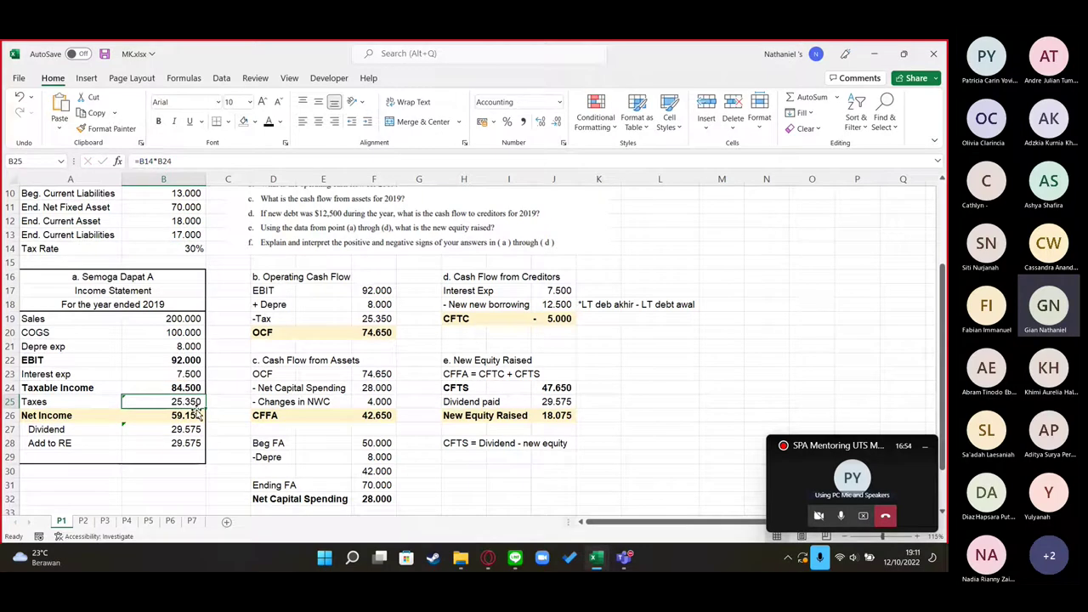
Inspect the Net Income formula in B26 and compare the income statement with the given data
{"action": "left_click", "coordinate": [192, 415]}
{"action": "scroll", "coordinate": [187, 314], "scroll_direction": "up", "scroll_amount": 3}
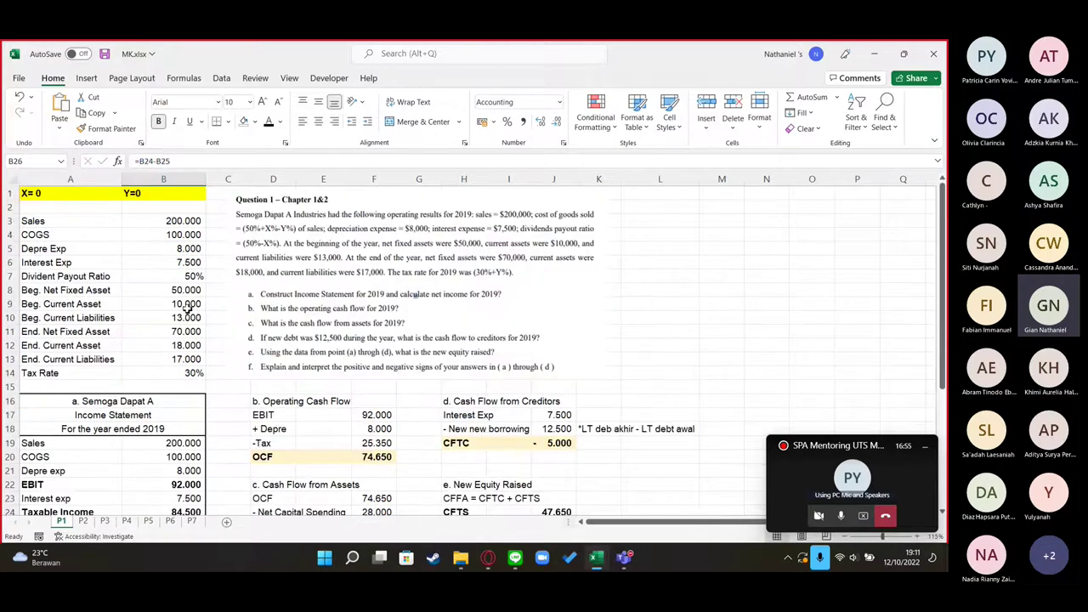
{"action": "scroll", "coordinate": [187, 311], "scroll_direction": "down", "scroll_amount": 3}
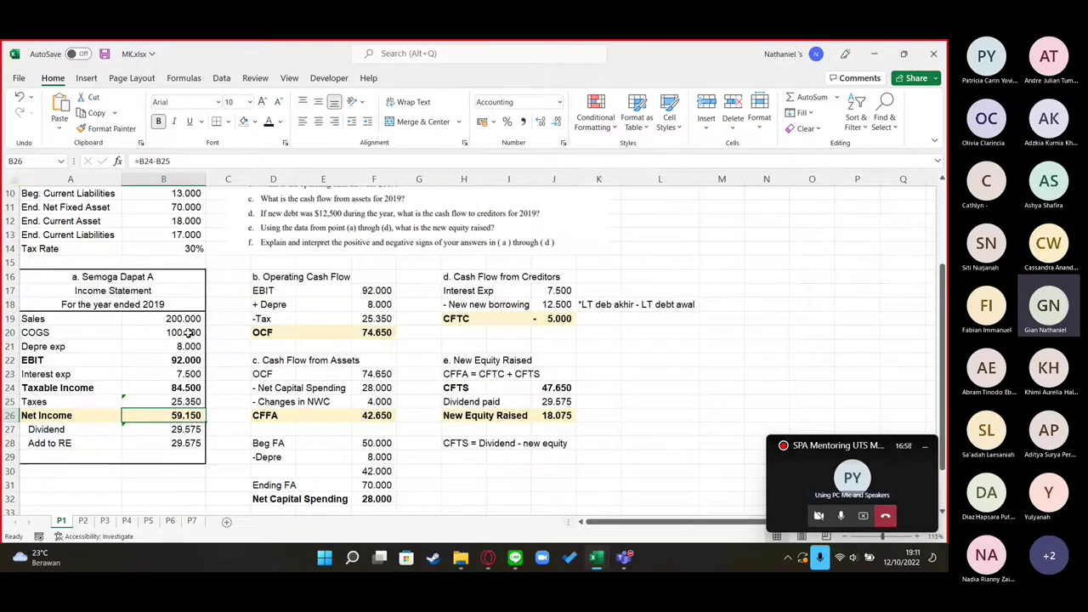
{"action": "left_click", "coordinate": [225, 429]}
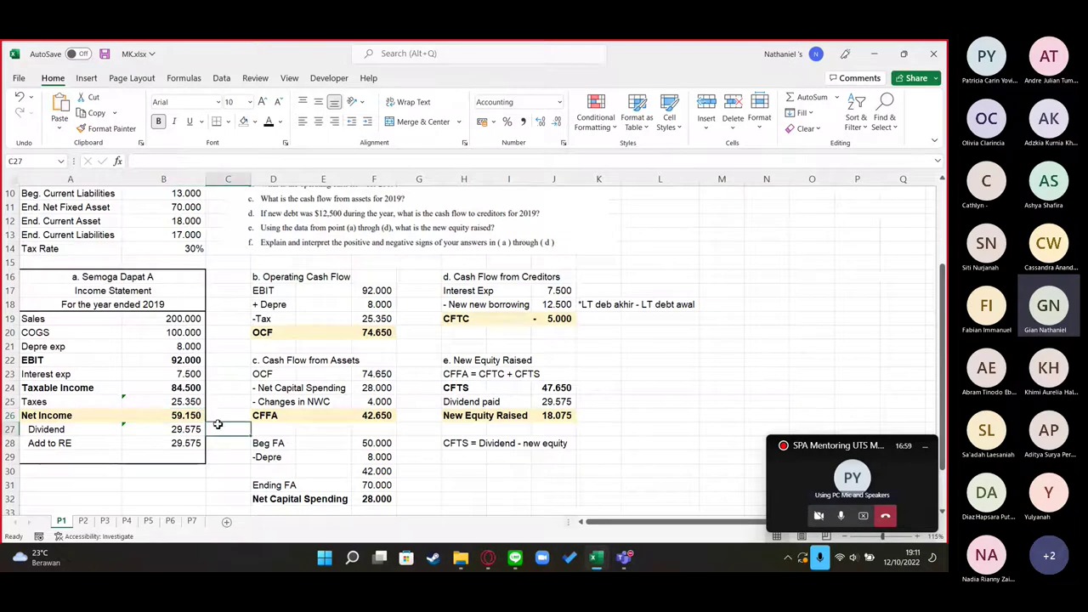
Inspect the formulas behind Net Income, Taxable Income and Taxes in the 2019 income statement
{"action": "left_click", "coordinate": [182, 415]}
{"action": "left_click", "coordinate": [184, 392]}
{"action": "left_click", "coordinate": [186, 402]}
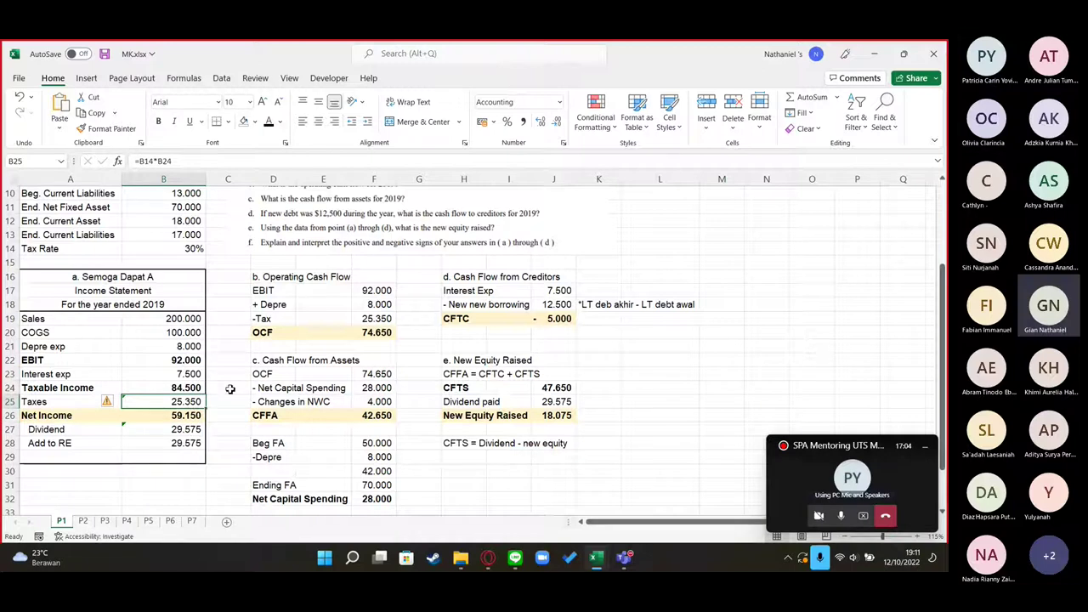
Enter the note "*taxable income*tax rate" in A30 below the income statement
{"action": "left_click", "coordinate": [61, 471]}
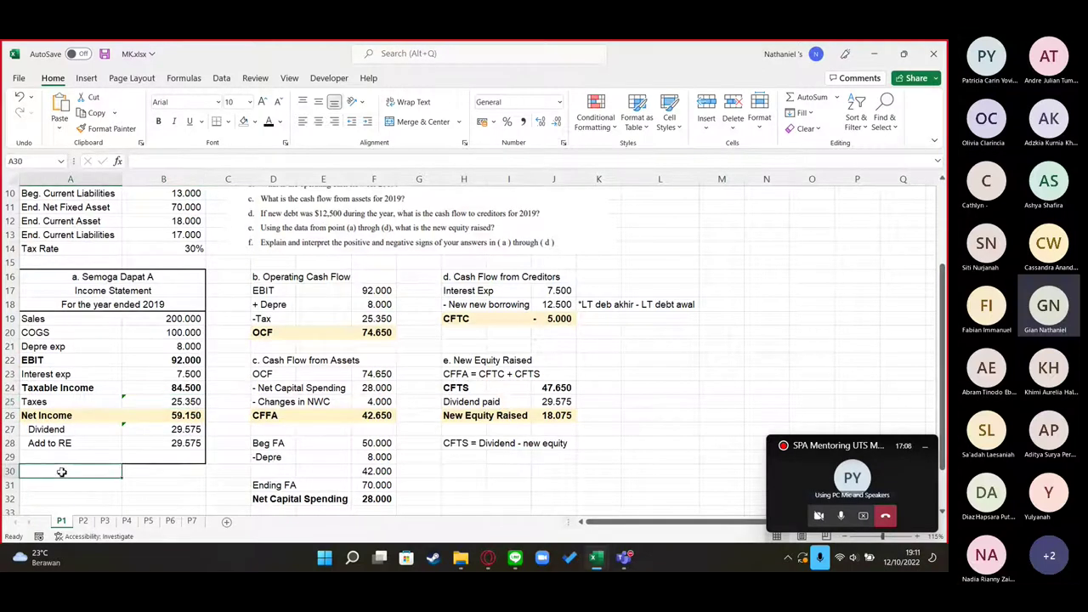
{"action": "type", "text": "'"}
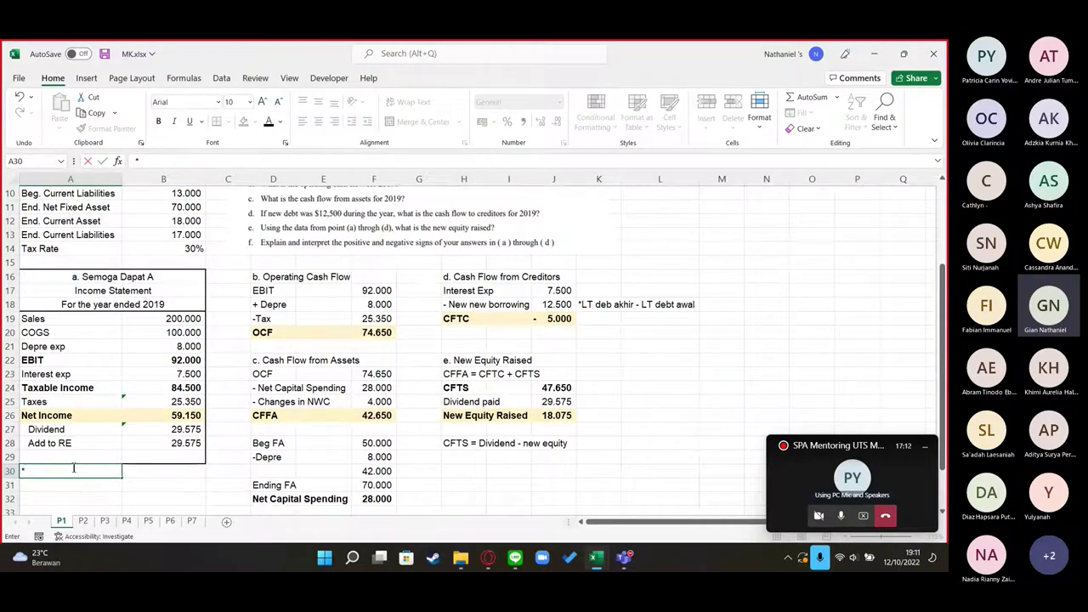
{"action": "type", "text": "taxable income*tax rate"}
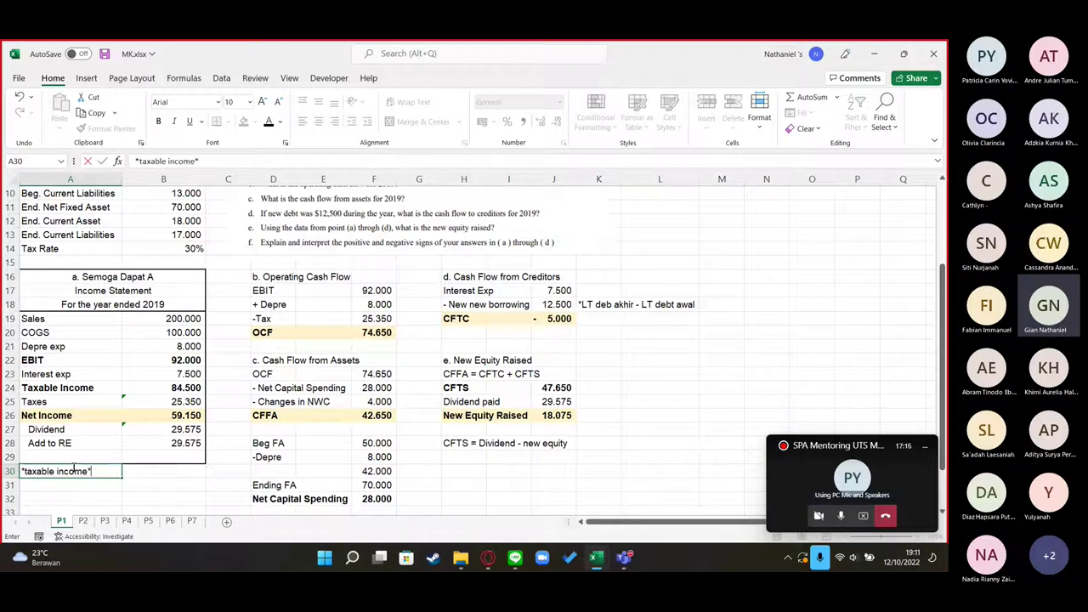
{"action": "key", "text": "ctrl+Return"}
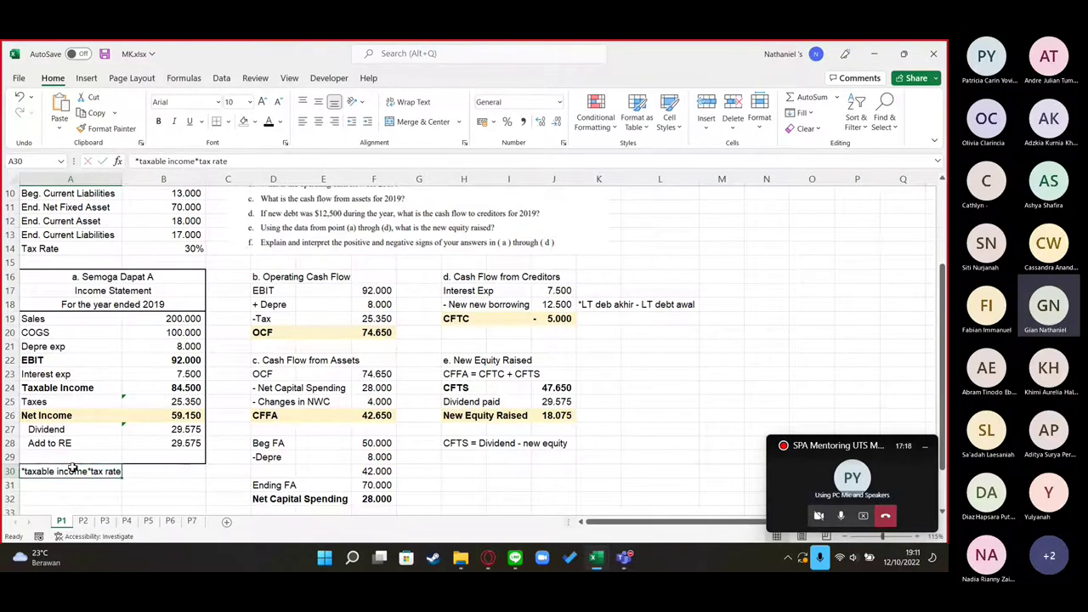
Delete the tax formula note from A30
{"action": "key", "text": "Right"}
{"action": "key", "text": "Up"}
{"action": "key", "text": "Up"}
{"action": "key", "text": "Up"}
{"action": "left_click", "coordinate": [72, 464]}
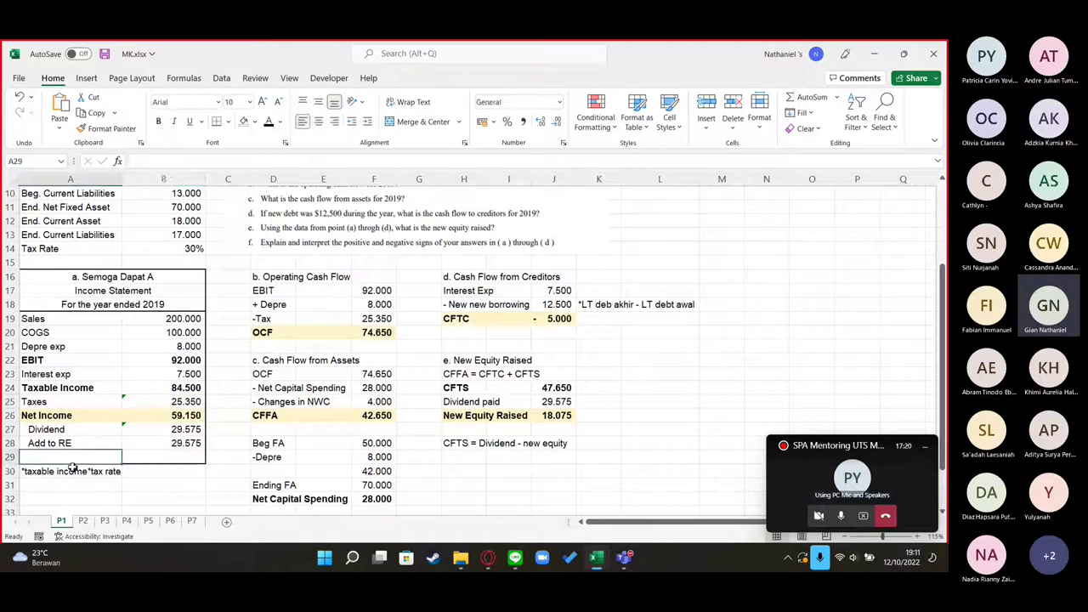
{"action": "left_click", "coordinate": [72, 470]}
{"action": "key", "text": "BackSpace"}
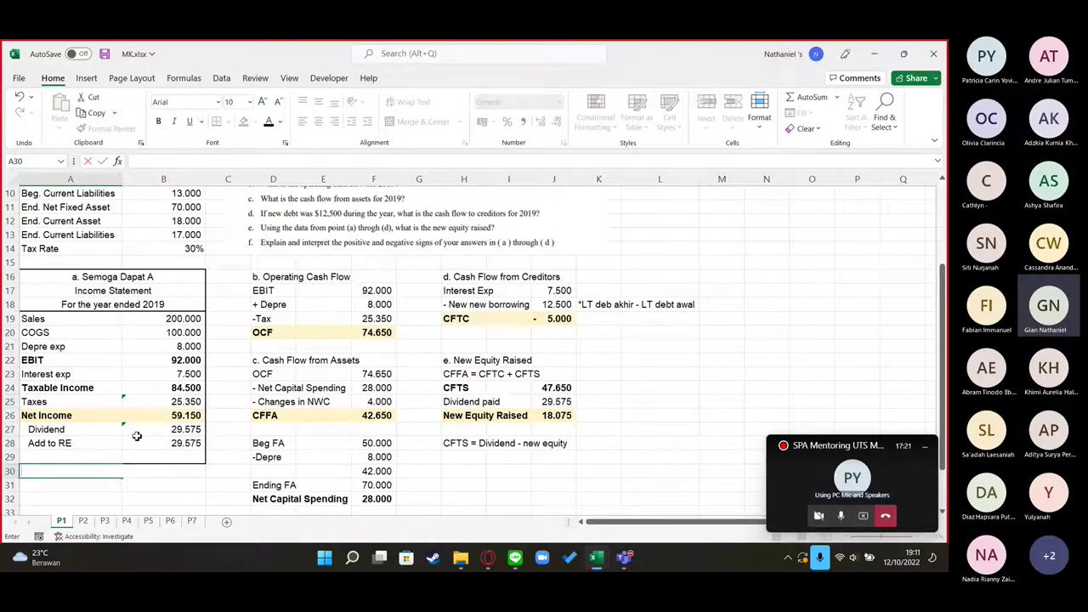
{"action": "left_click", "coordinate": [225, 480]}
Examine the Question 1 text and given data alongside the worked operating cash flow and cash flow from assets sections
{"action": "scroll", "coordinate": [206, 449], "scroll_direction": "up", "scroll_amount": 1}
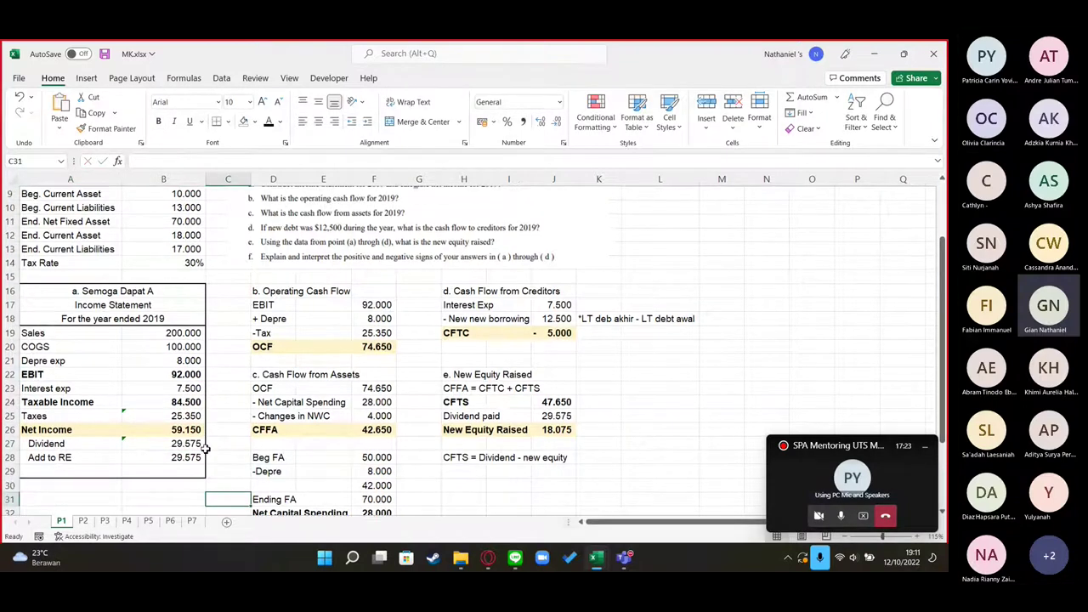
{"action": "scroll", "coordinate": [206, 449], "scroll_direction": "up", "scroll_amount": 3}
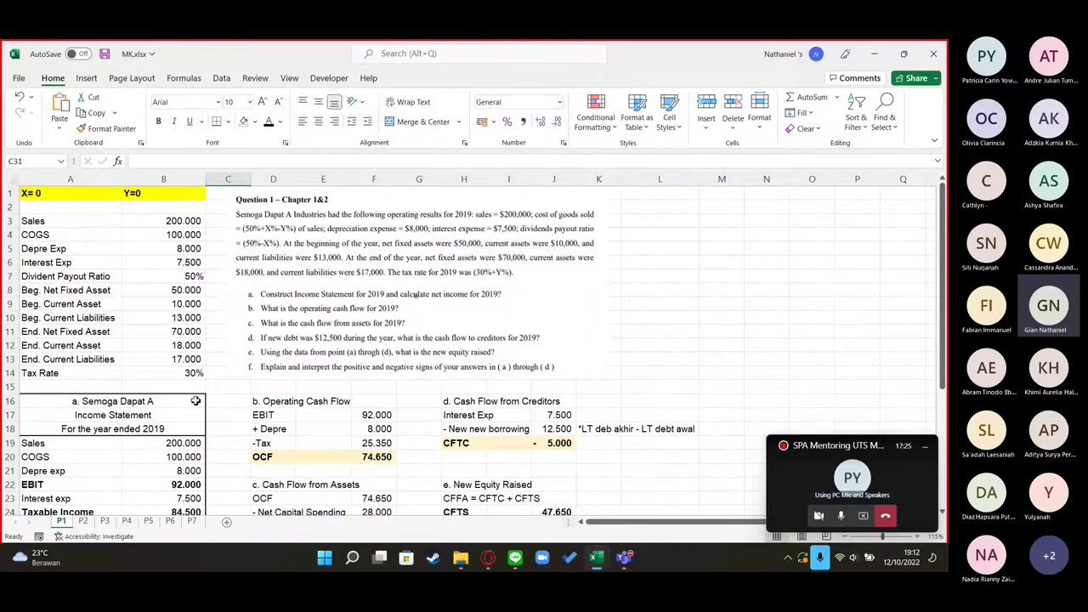
{"action": "scroll", "coordinate": [297, 428], "scroll_direction": "down", "scroll_amount": 5}
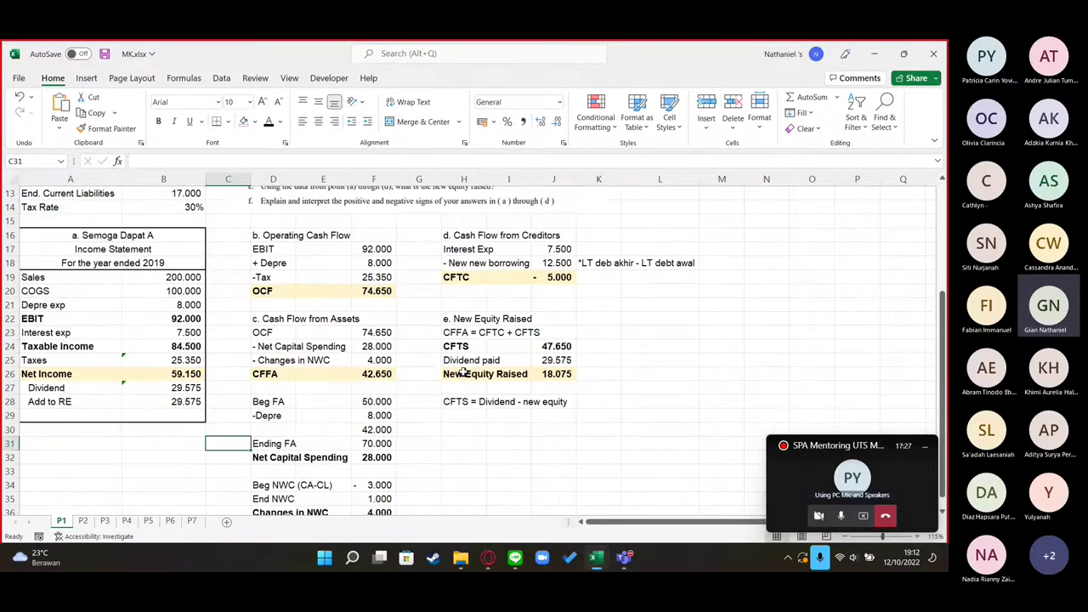
{"action": "left_click", "coordinate": [163, 306]}
{"action": "scroll", "coordinate": [382, 340], "scroll_direction": "up", "scroll_amount": 4}
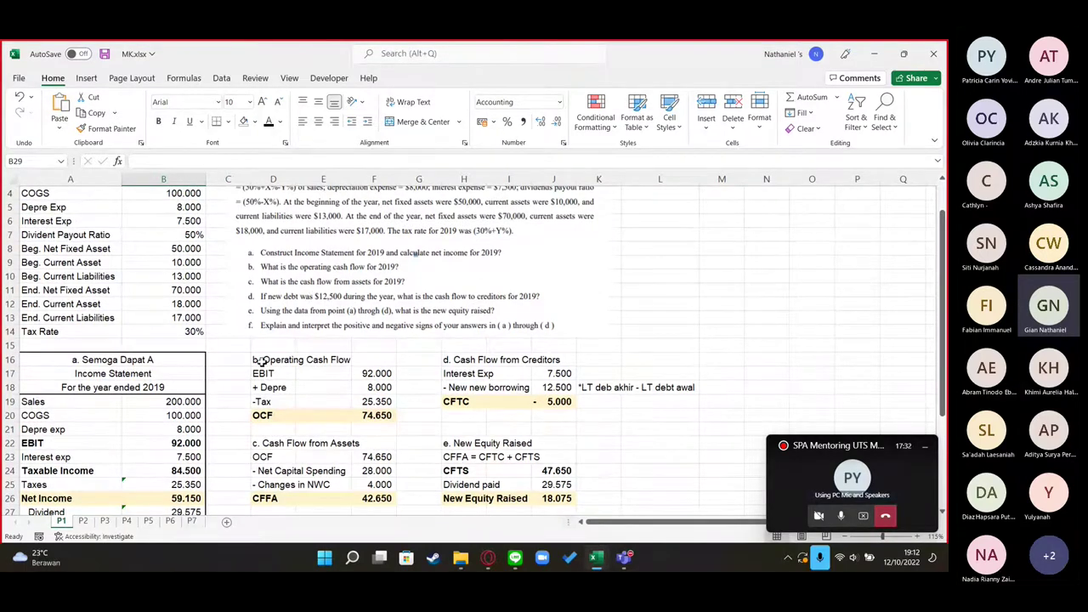
{"action": "scroll", "coordinate": [394, 366], "scroll_direction": "down", "scroll_amount": 5}
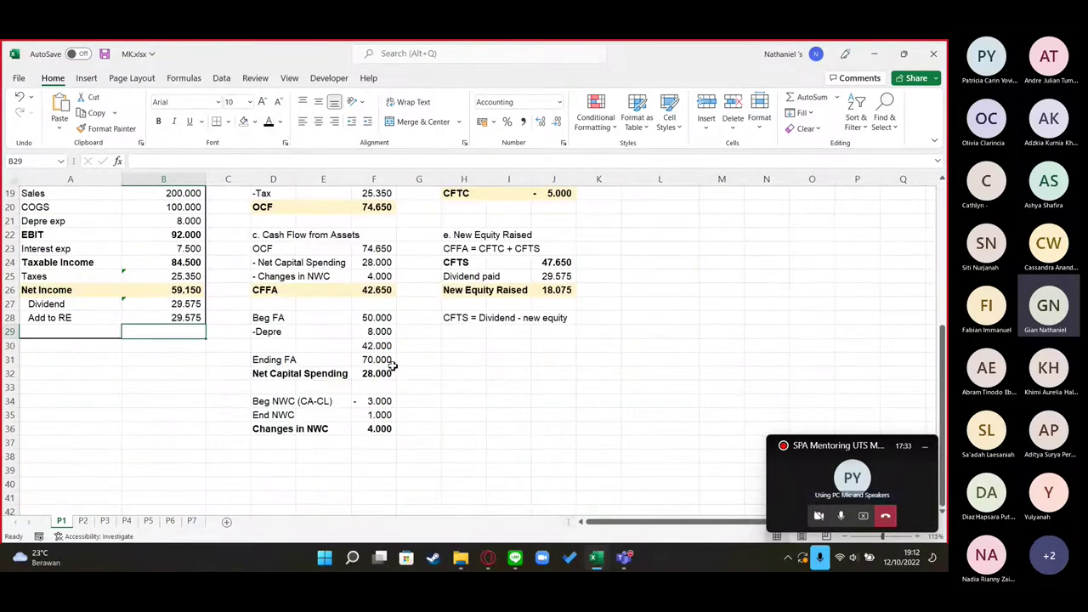
{"action": "scroll", "coordinate": [394, 365], "scroll_direction": "up", "scroll_amount": 5}
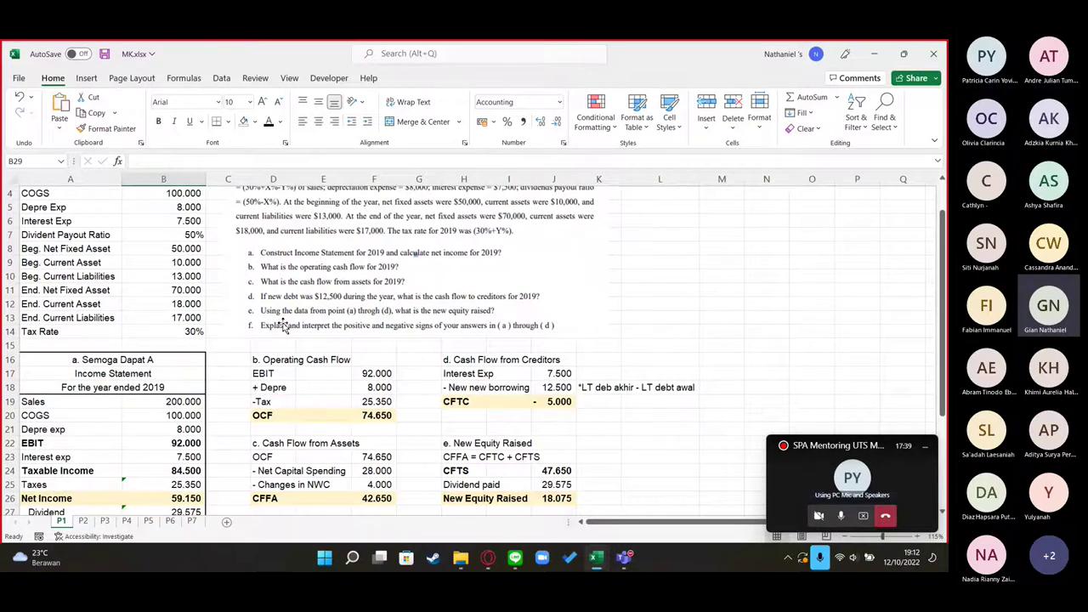
{"action": "scroll", "coordinate": [284, 328], "scroll_direction": "down", "scroll_amount": 4}
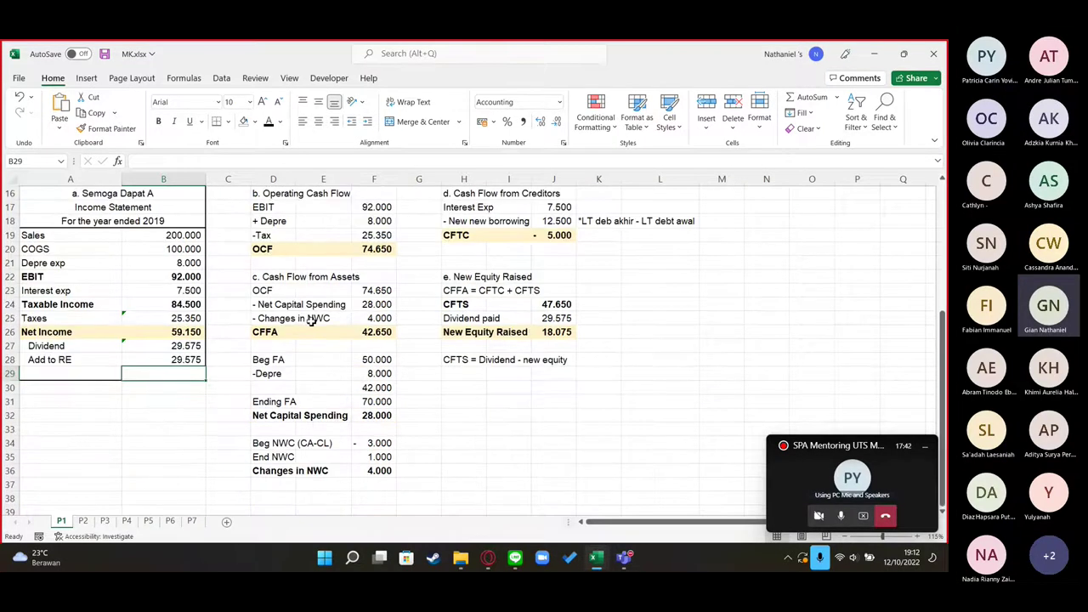
{"action": "scroll", "coordinate": [312, 319], "scroll_direction": "up", "scroll_amount": 4}
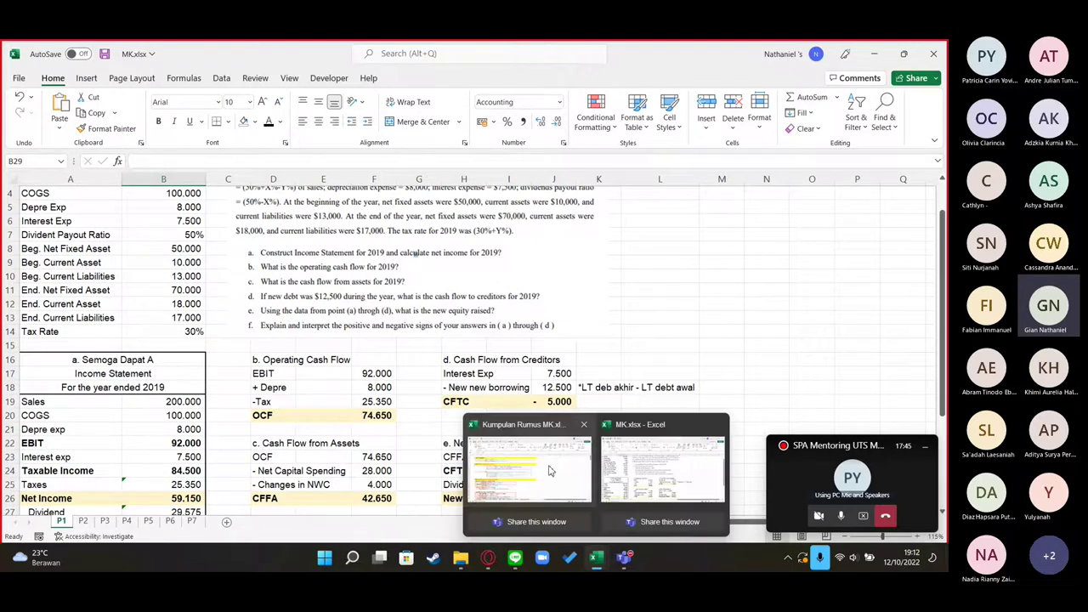
Switch to the Kumpulan Rumus MK.xlsx workbook and look through the cash flow and ratio formulas in List Rumus
{"action": "left_click", "coordinate": [527, 476]}
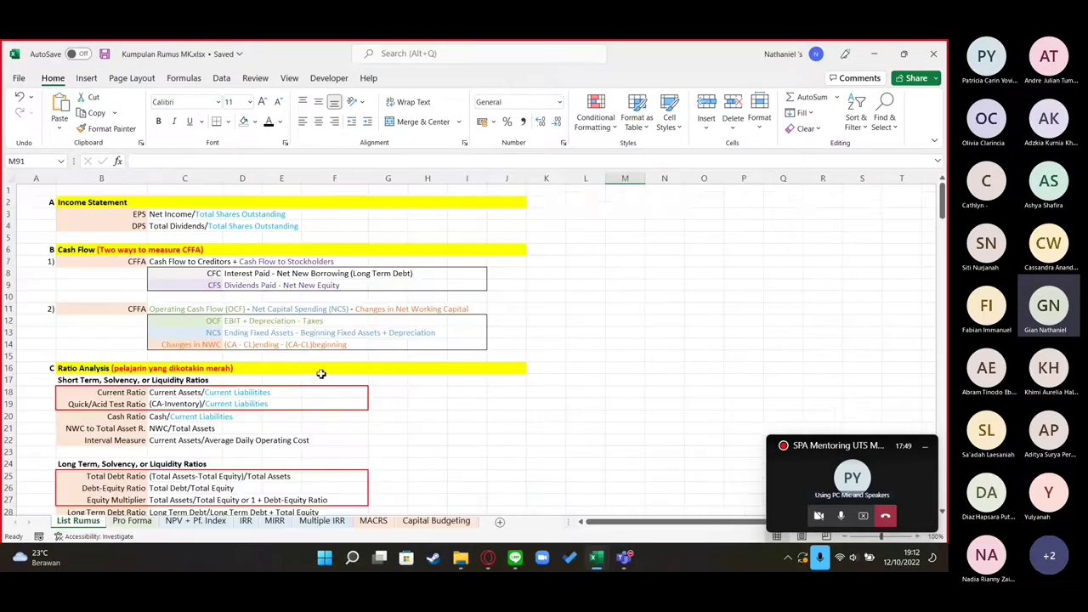
{"action": "scroll", "coordinate": [297, 352], "scroll_direction": "down", "scroll_amount": 3}
{"action": "scroll", "coordinate": [298, 351], "scroll_direction": "down", "scroll_amount": 7}
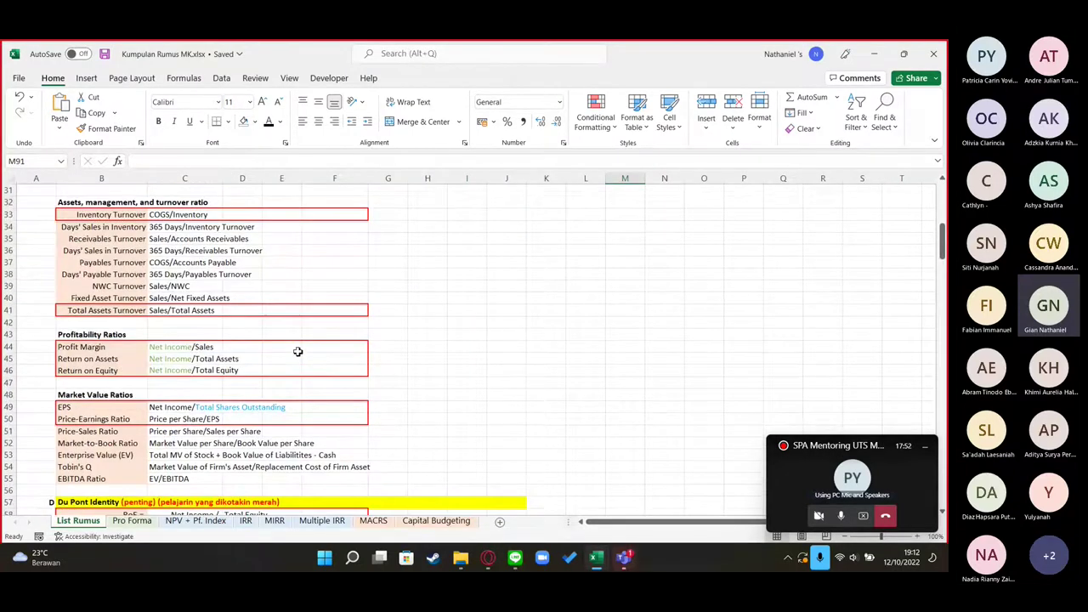
{"action": "scroll", "coordinate": [298, 351], "scroll_direction": "down", "scroll_amount": 4}
Return to MK.xlsx and show which cells the Operating Cash Flow entries and the OCF formula in F20 use, leaving them unchanged
{"action": "left_click", "coordinate": [380, 372]}
{"action": "key", "text": "Down"}
{"action": "key", "text": "Down"}
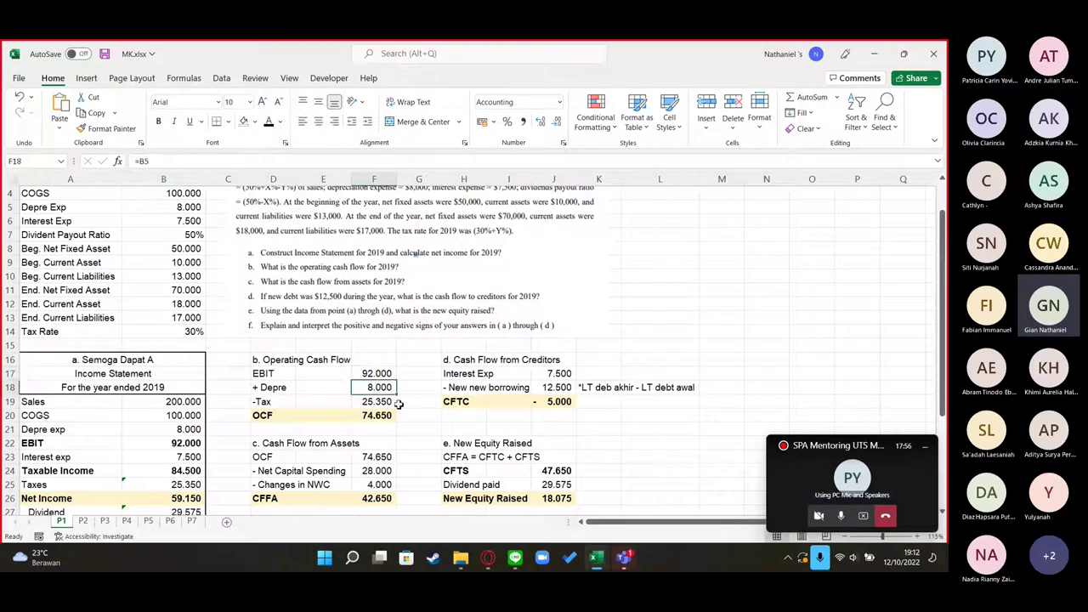
{"action": "left_click", "coordinate": [387, 416]}
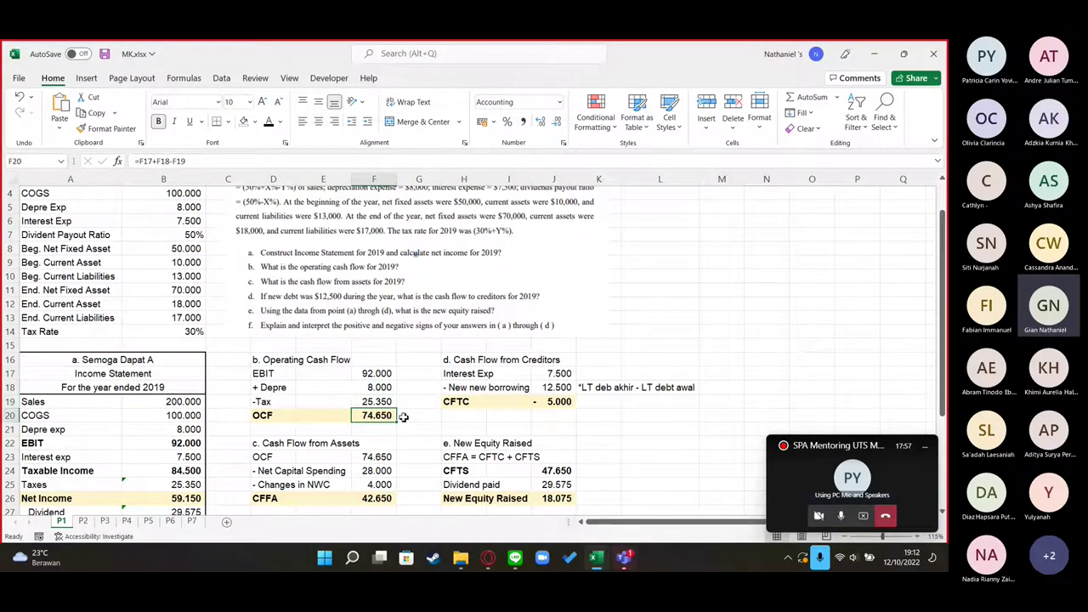
{"action": "double_click", "coordinate": [383, 415]}
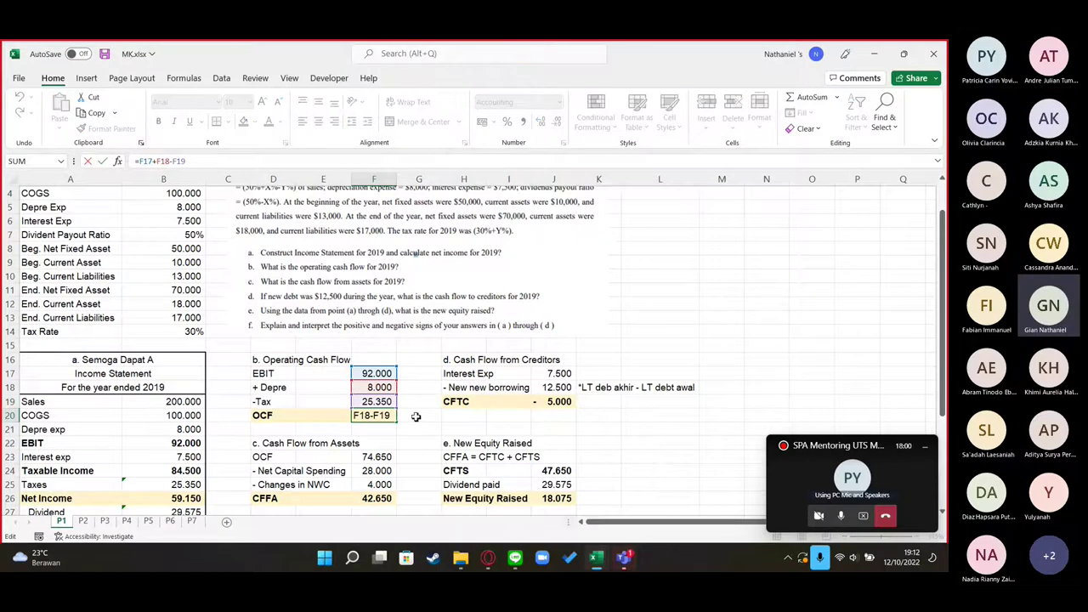
{"action": "scroll", "coordinate": [415, 416], "scroll_direction": "down", "scroll_amount": 1}
{"action": "key", "text": "Escape"}
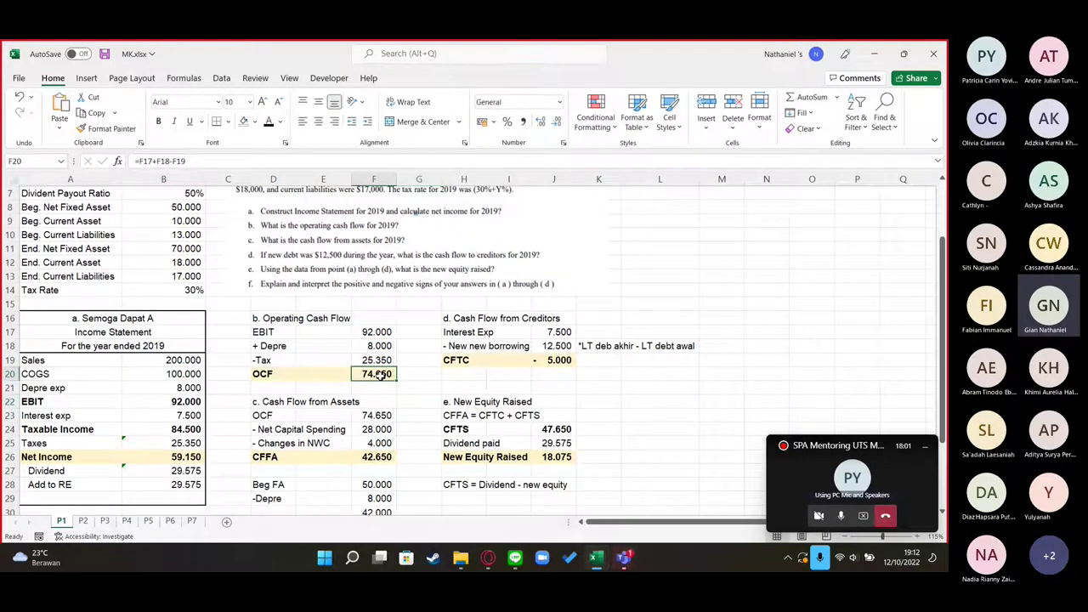
Inspect the CFTC formula in J19 and point out the Net Capital Spending line under Cash Flow from Assets
{"action": "left_click", "coordinate": [559, 361]}
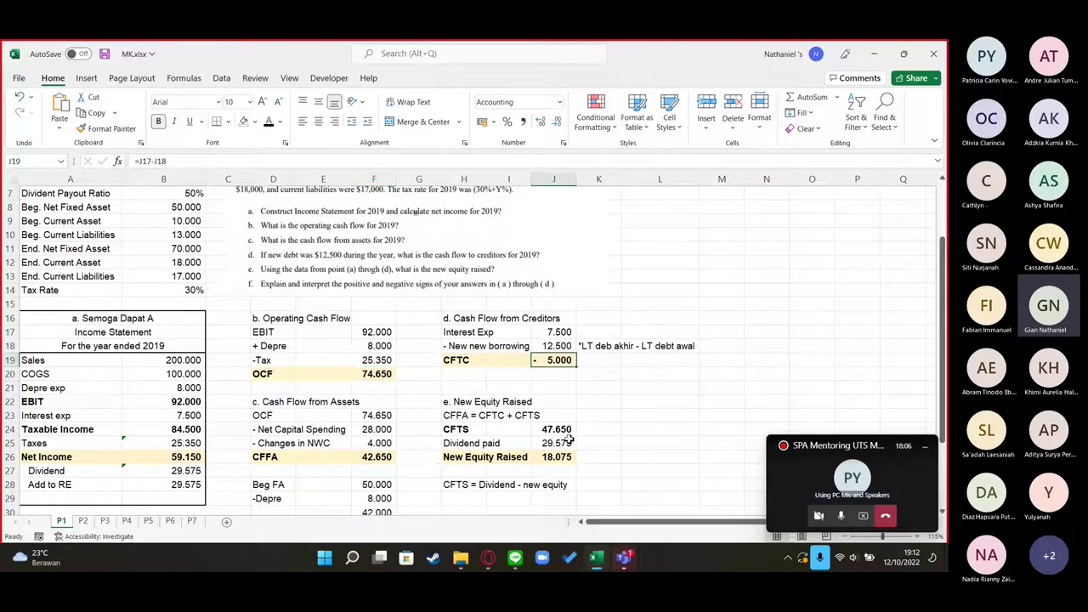
{"action": "scroll", "coordinate": [314, 406], "scroll_direction": "down", "scroll_amount": 2}
{"action": "left_click", "coordinate": [297, 346]}
{"action": "scroll", "coordinate": [331, 366], "scroll_direction": "up", "scroll_amount": 2}
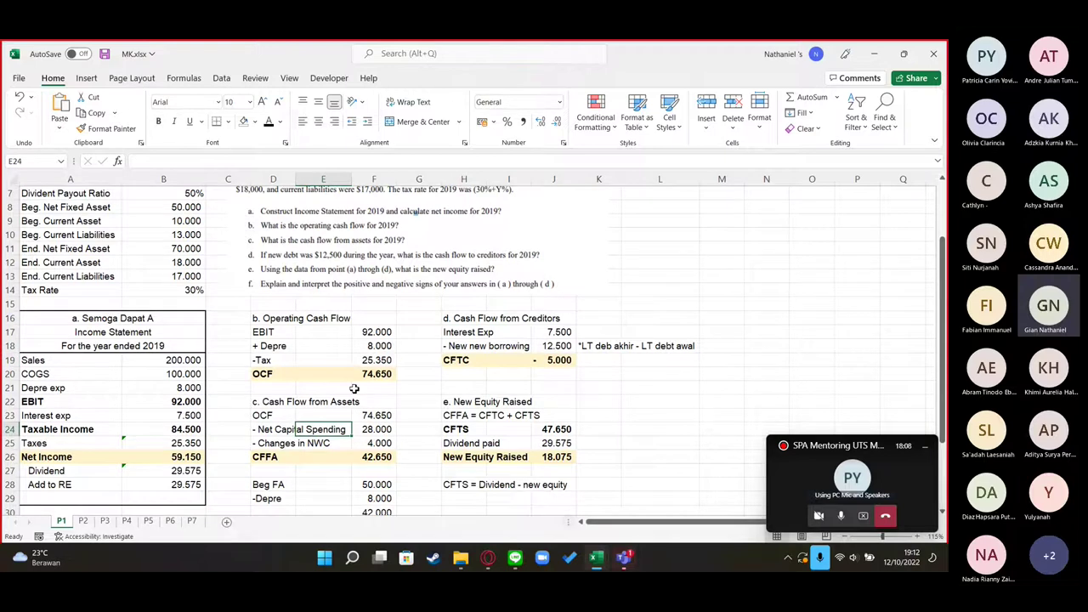
Compare the CFFA formula in F26 with the CFFA formulas on the List Rumus sheet of Kumpulan Rumus MK.xlsx
{"action": "left_click", "coordinate": [385, 456]}
{"action": "key", "text": "alt+Tab"}
{"action": "scroll", "coordinate": [191, 323], "scroll_direction": "up", "scroll_amount": 8}
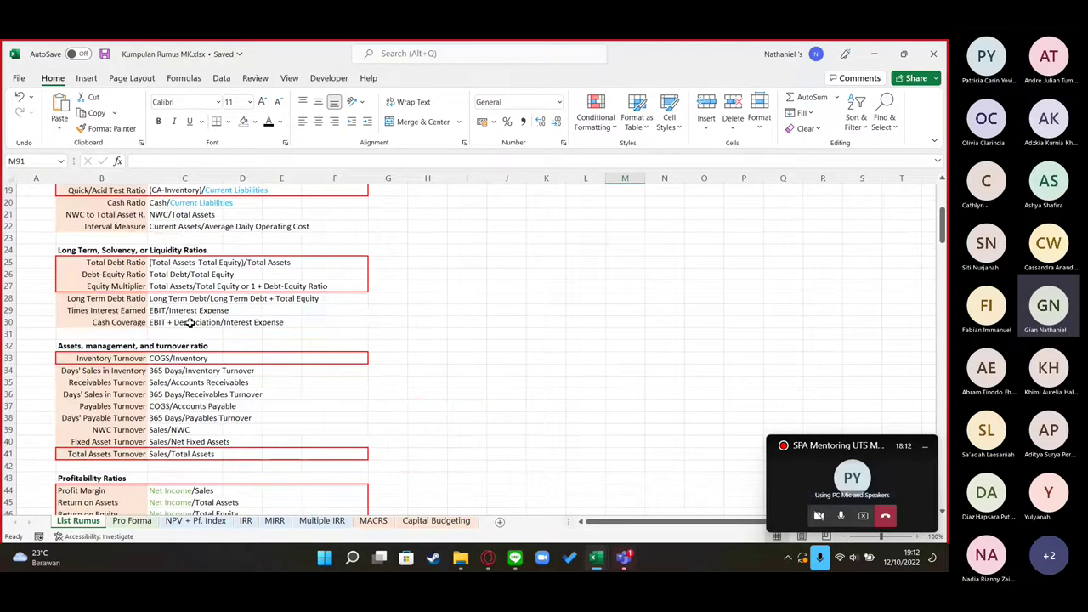
{"action": "scroll", "coordinate": [190, 323], "scroll_direction": "up", "scroll_amount": 6}
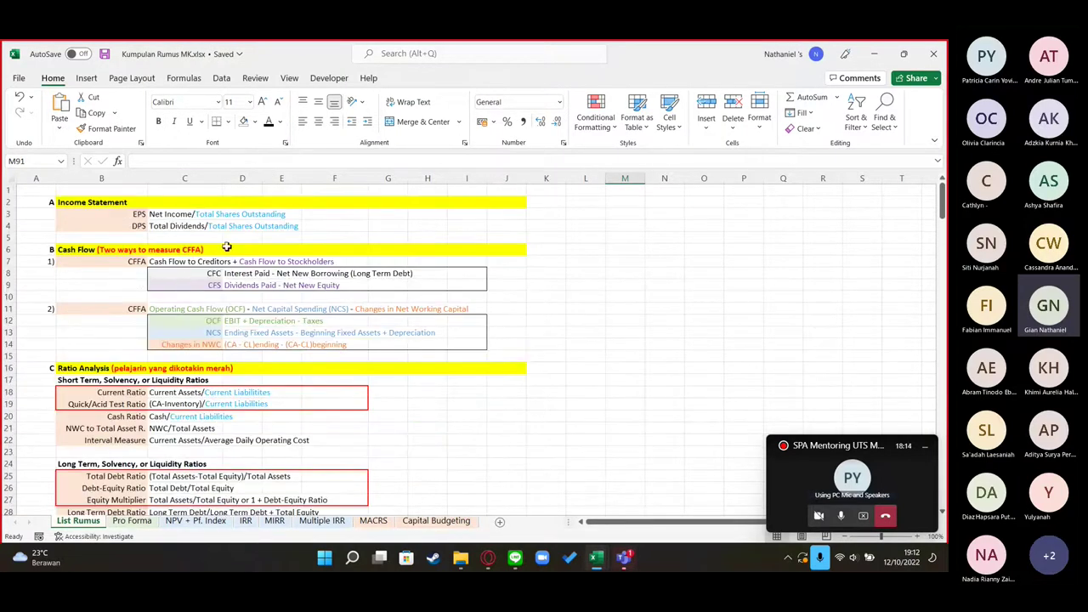
{"action": "key", "text": "alt+Tab"}
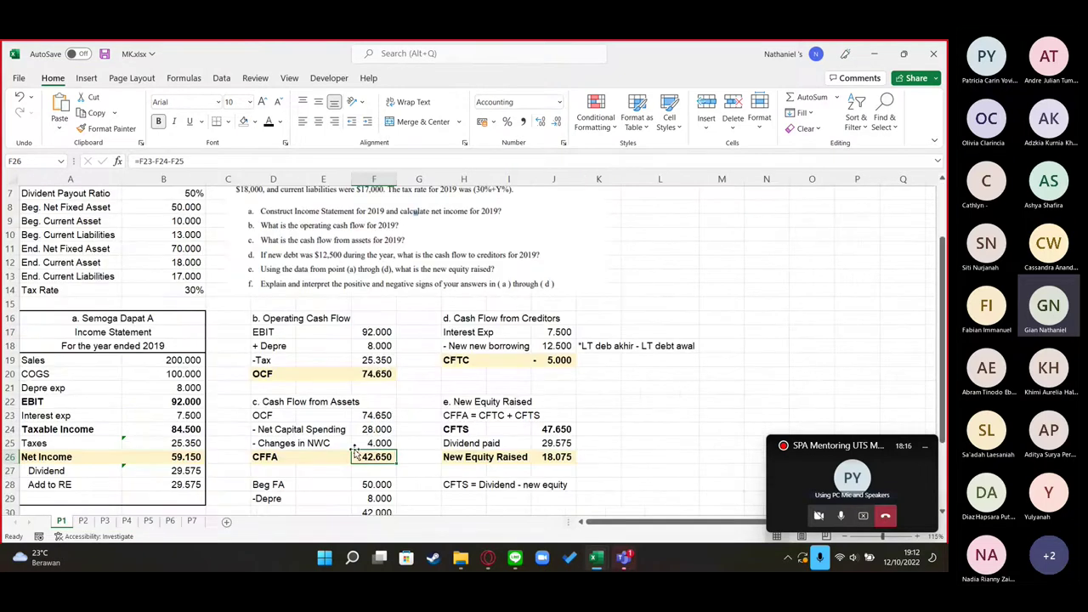
{"action": "key", "text": "alt+Tab"}
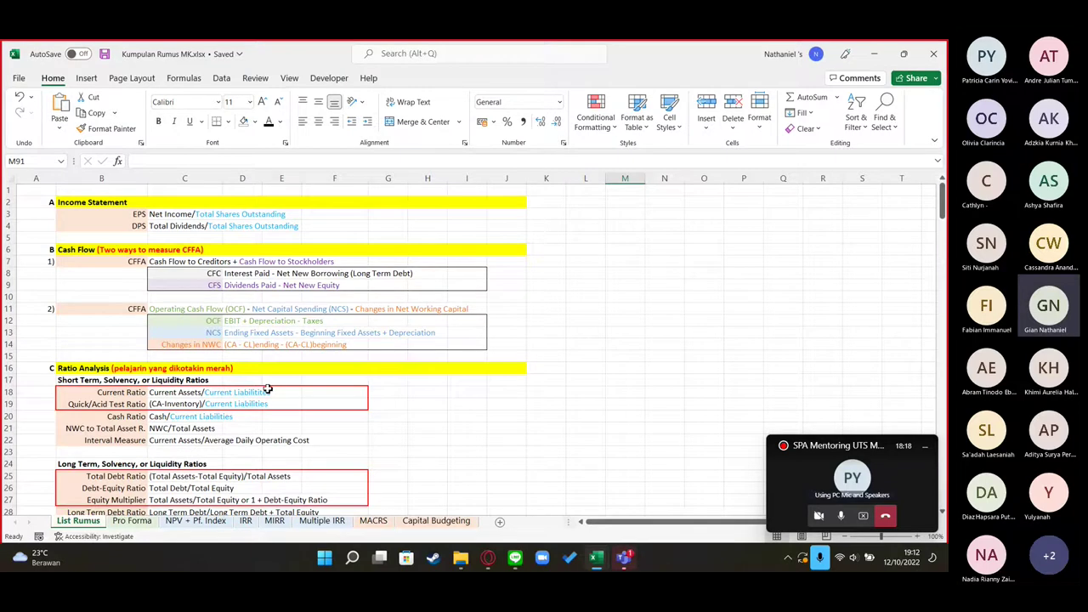
Return to MK.xlsx and trace the source cells of OCF in F23 and Net Capital Spending in F24, leaving both unchanged
{"action": "key", "text": "alt+Tab"}
{"action": "left_click", "coordinate": [361, 418]}
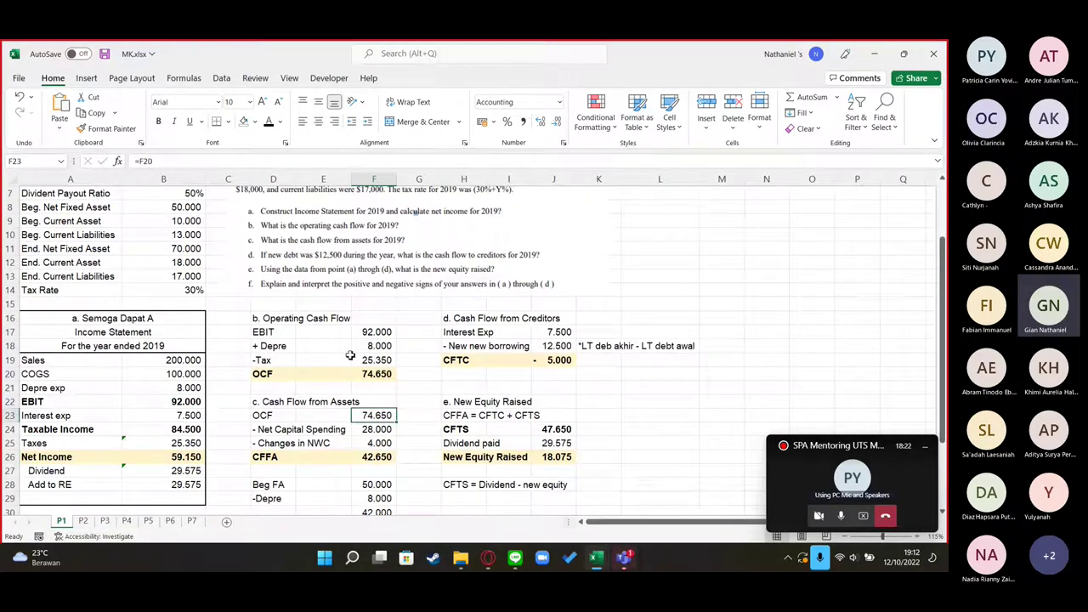
{"action": "left_click", "coordinate": [365, 430]}
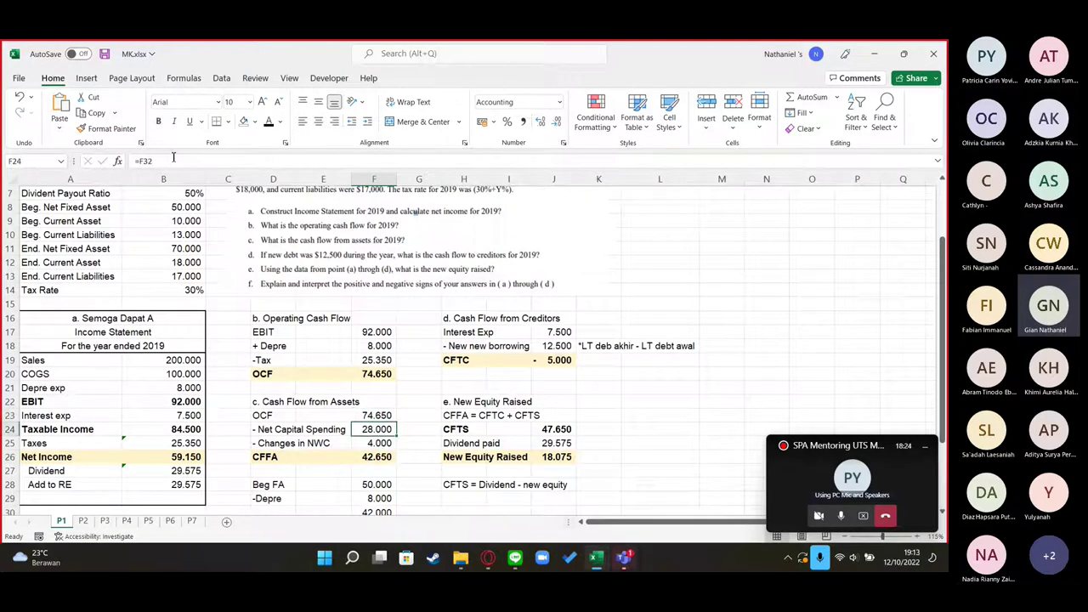
{"action": "type", "text": "=F32"}
{"action": "scroll", "coordinate": [399, 371], "scroll_direction": "down", "scroll_amount": 5}
{"action": "scroll", "coordinate": [399, 374], "scroll_direction": "up", "scroll_amount": 5}
{"action": "scroll", "coordinate": [395, 378], "scroll_direction": "down", "scroll_amount": 4}
{"action": "left_click", "coordinate": [464, 387]}
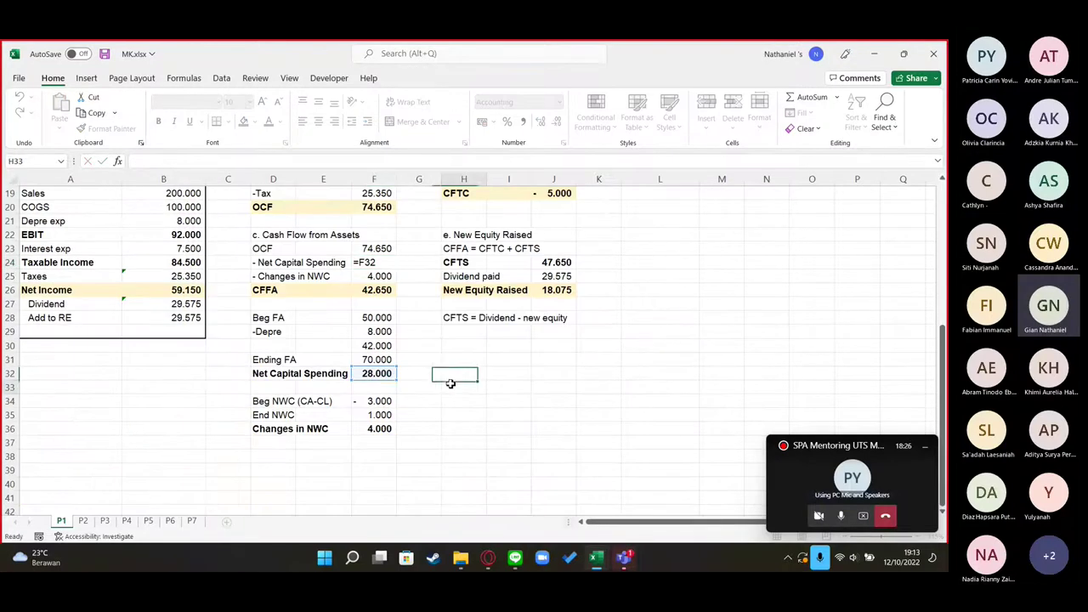
Check the Beg FA reference in F28 against the given data at the top of the sheet
{"action": "scroll", "coordinate": [388, 384], "scroll_direction": "up", "scroll_amount": 1}
{"action": "left_click", "coordinate": [382, 360]}
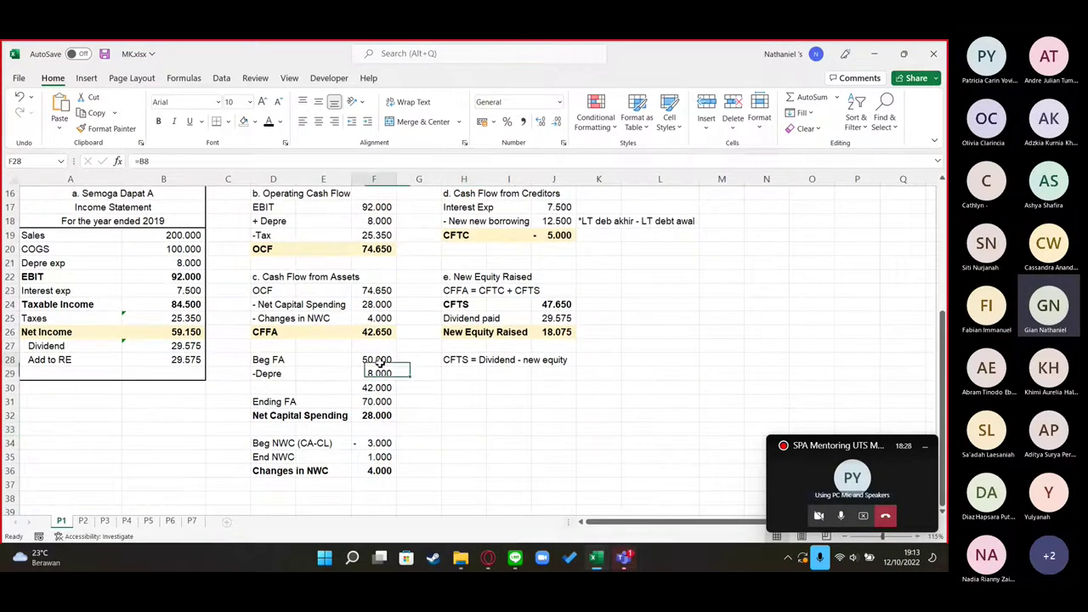
{"action": "scroll", "coordinate": [393, 380], "scroll_direction": "up", "scroll_amount": 5}
{"action": "scroll", "coordinate": [416, 323], "scroll_direction": "down", "scroll_amount": 1}
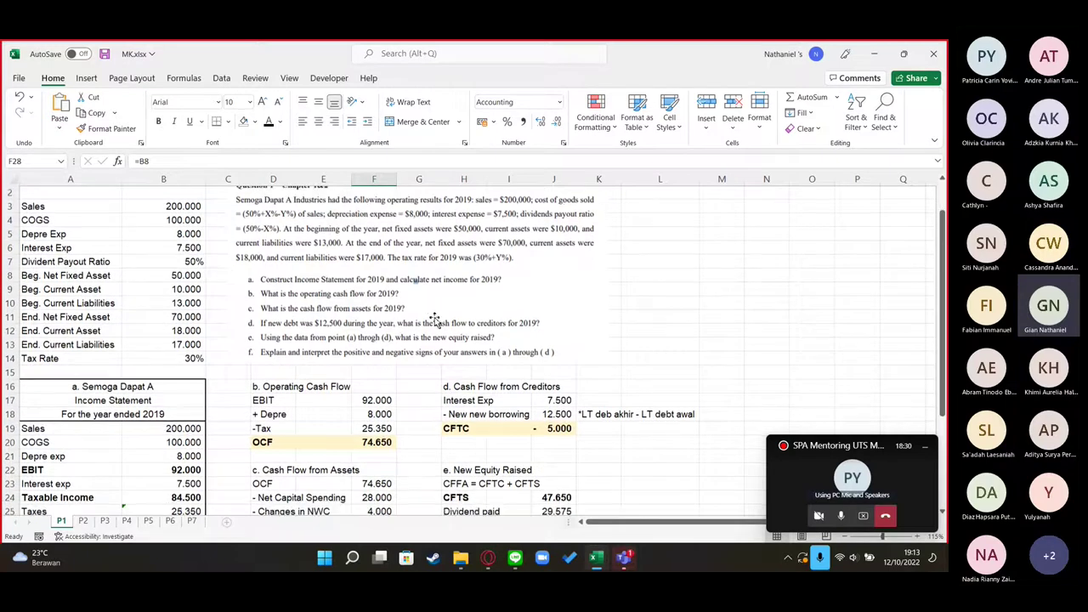
Inspect the Ending FA reference, the depreciated beginning balance in F30 and the Net Capital Spending formula in F32
{"action": "scroll", "coordinate": [434, 319], "scroll_direction": "down", "scroll_amount": 3}
{"action": "left_click", "coordinate": [385, 473]}
{"action": "left_click", "coordinate": [384, 483]}
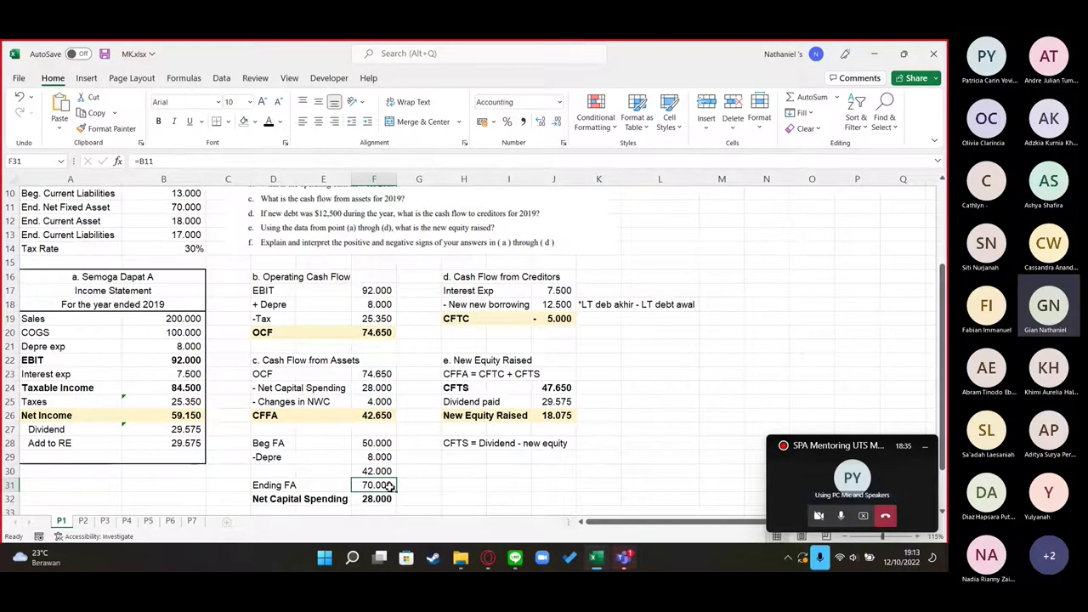
{"action": "left_click", "coordinate": [387, 471]}
{"action": "left_click", "coordinate": [381, 499]}
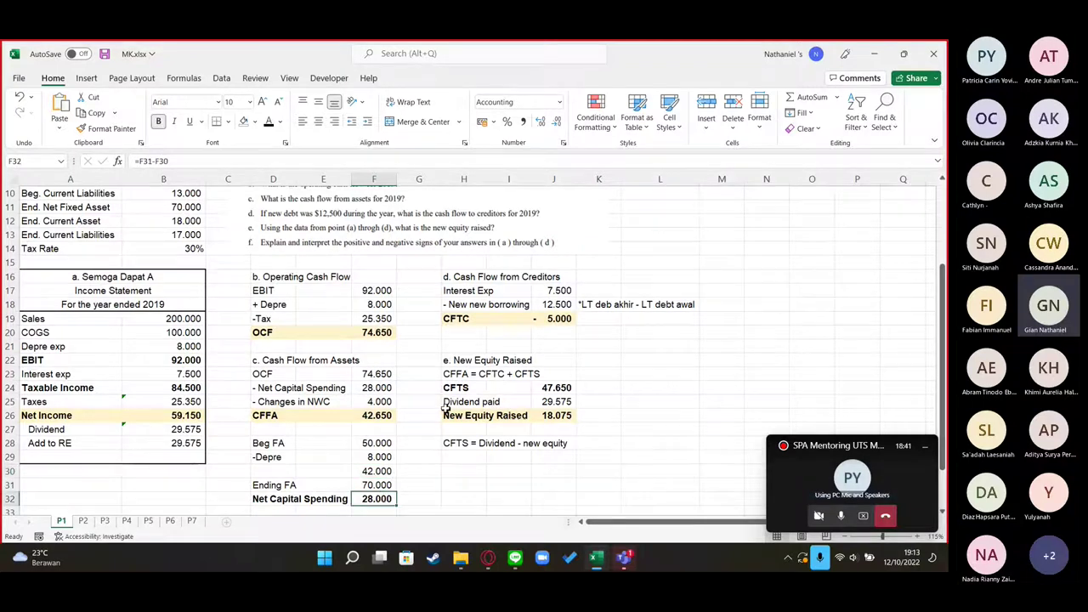
Trace the Changes in NWC reference in F25 to the supporting calculation below Net Capital Spending
{"action": "left_click", "coordinate": [377, 406]}
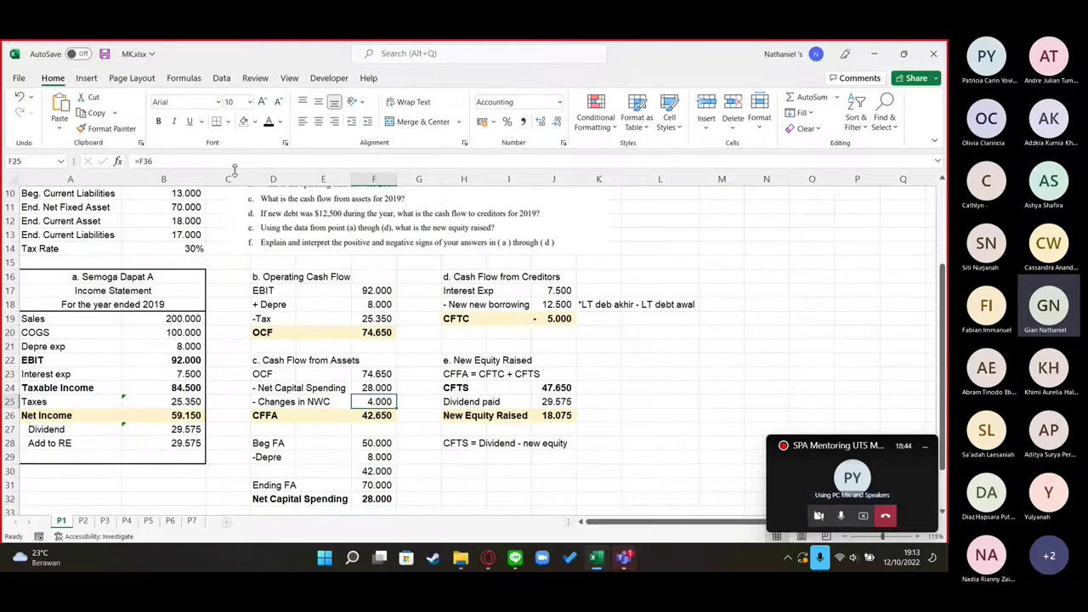
{"action": "key", "text": "alt+Tab"}
{"action": "key", "text": "alt+Tab"}
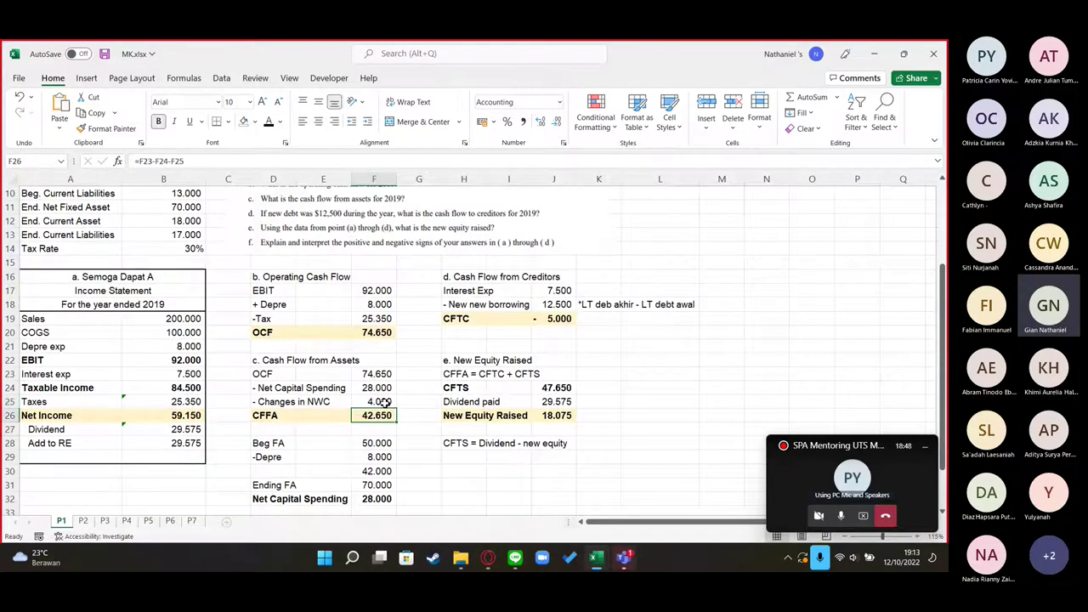
{"action": "left_click", "coordinate": [180, 161]}
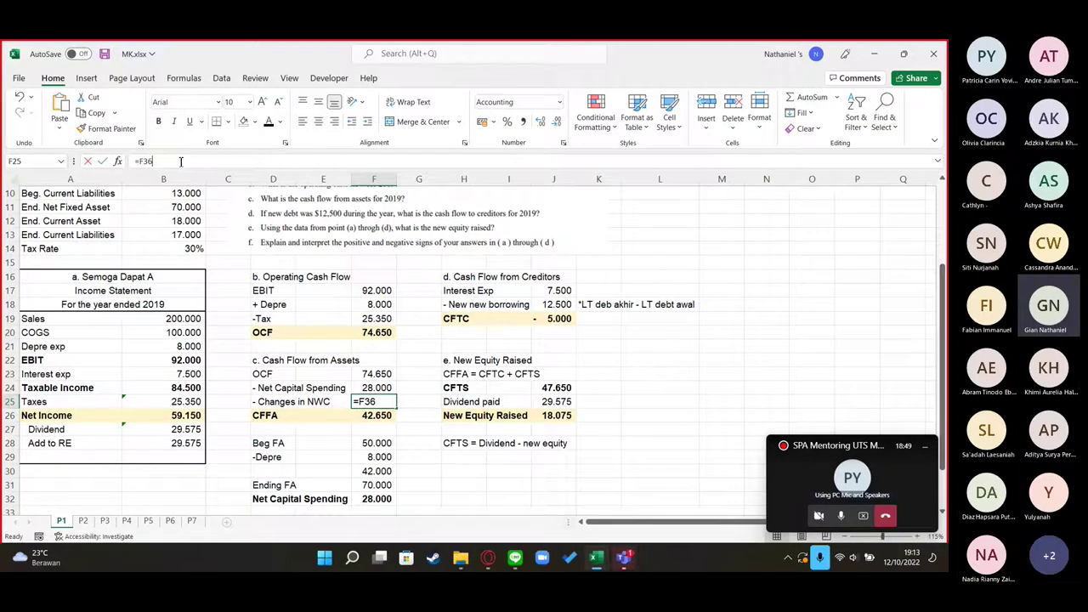
{"action": "scroll", "coordinate": [437, 442], "scroll_direction": "down", "scroll_amount": 3}
{"action": "left_click", "coordinate": [459, 415]}
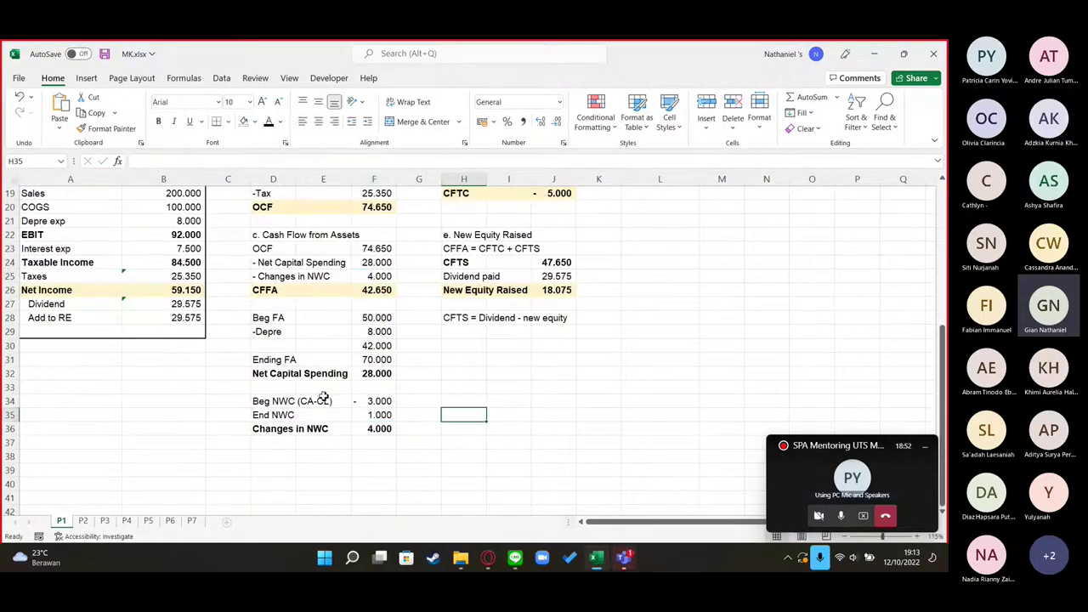
Inspect the Changes in NWC formula in F36 and the Beg NWC formula in F34, finishing on CFFA in F26
{"action": "scroll", "coordinate": [355, 417], "scroll_direction": "up", "scroll_amount": 1}
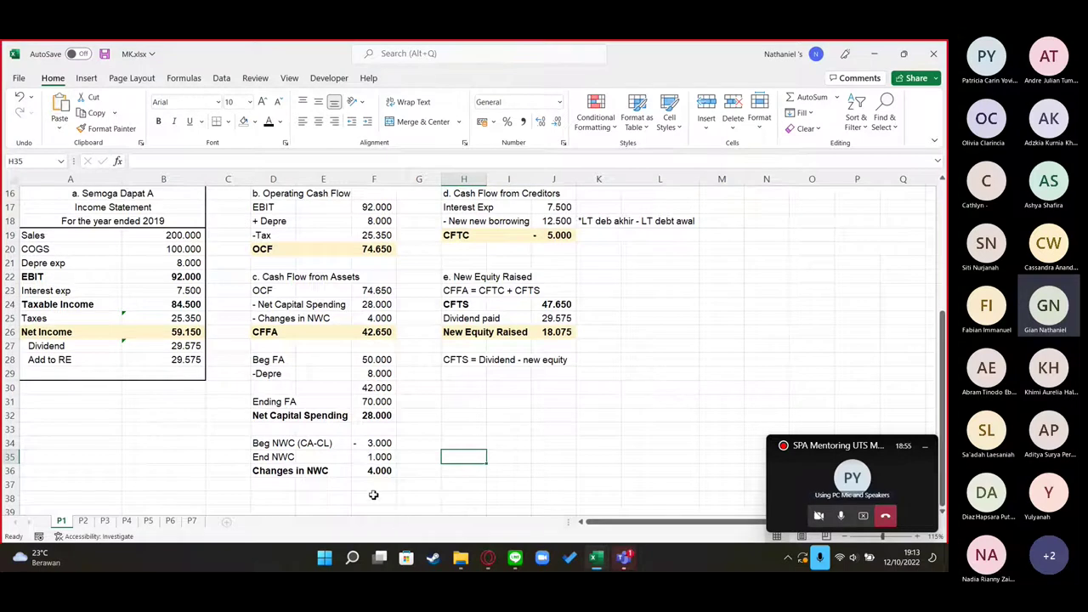
{"action": "left_click", "coordinate": [378, 469]}
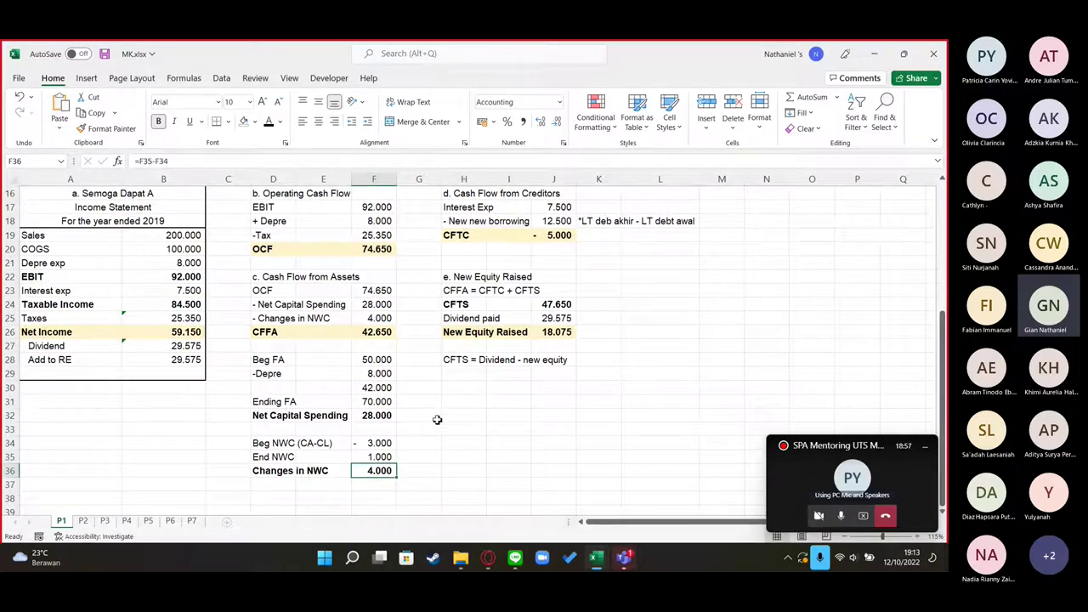
{"action": "key", "text": "Up"}
{"action": "key", "text": "Up"}
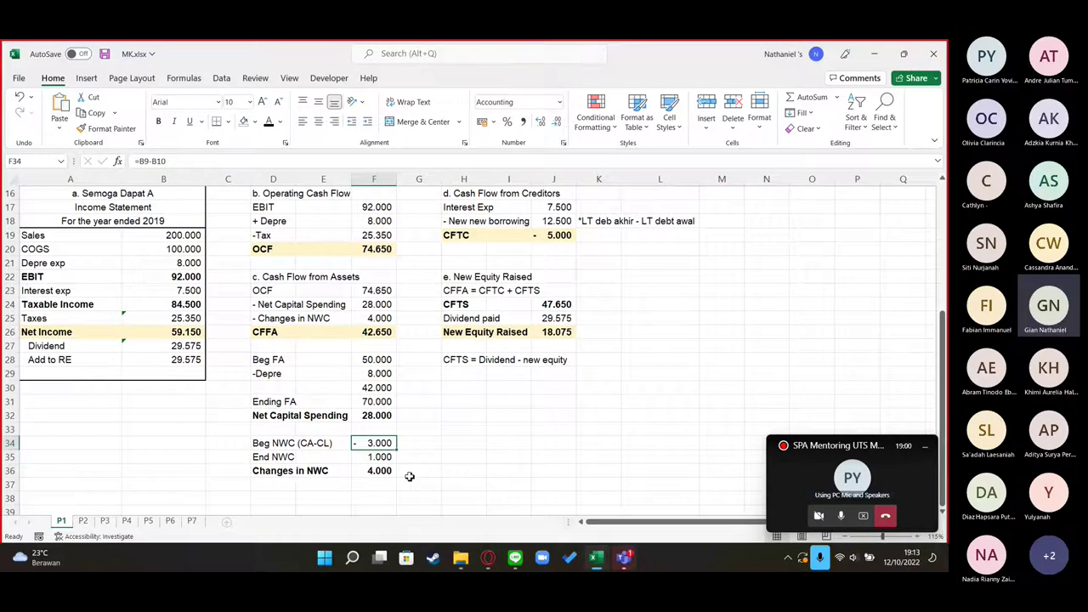
{"action": "key", "text": "Down"}
{"action": "key", "text": "Down"}
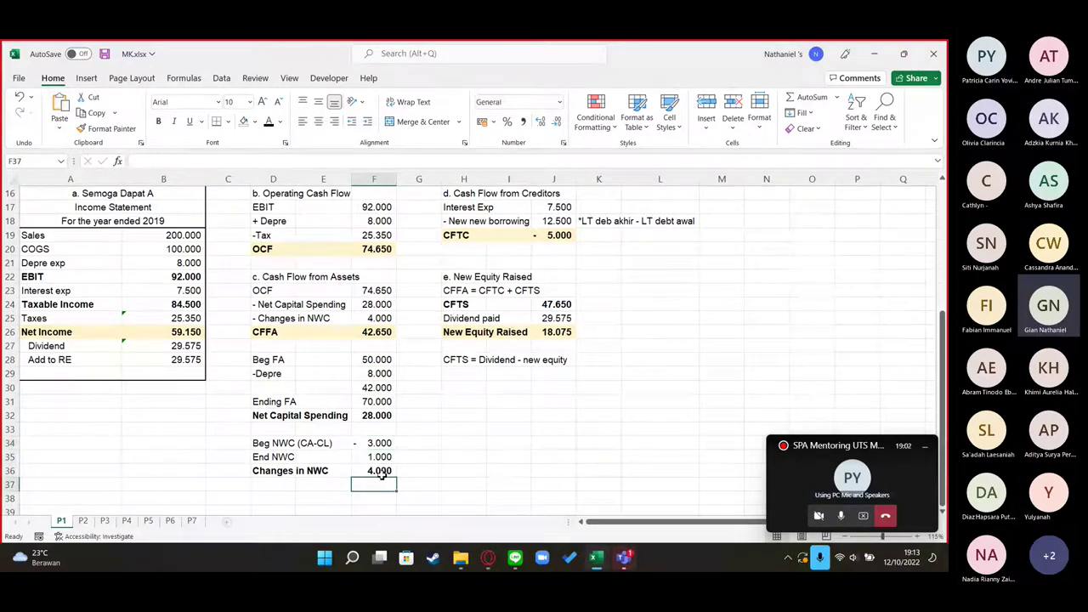
{"action": "scroll", "coordinate": [428, 459], "scroll_direction": "up", "scroll_amount": 2}
{"action": "left_click", "coordinate": [382, 415]}
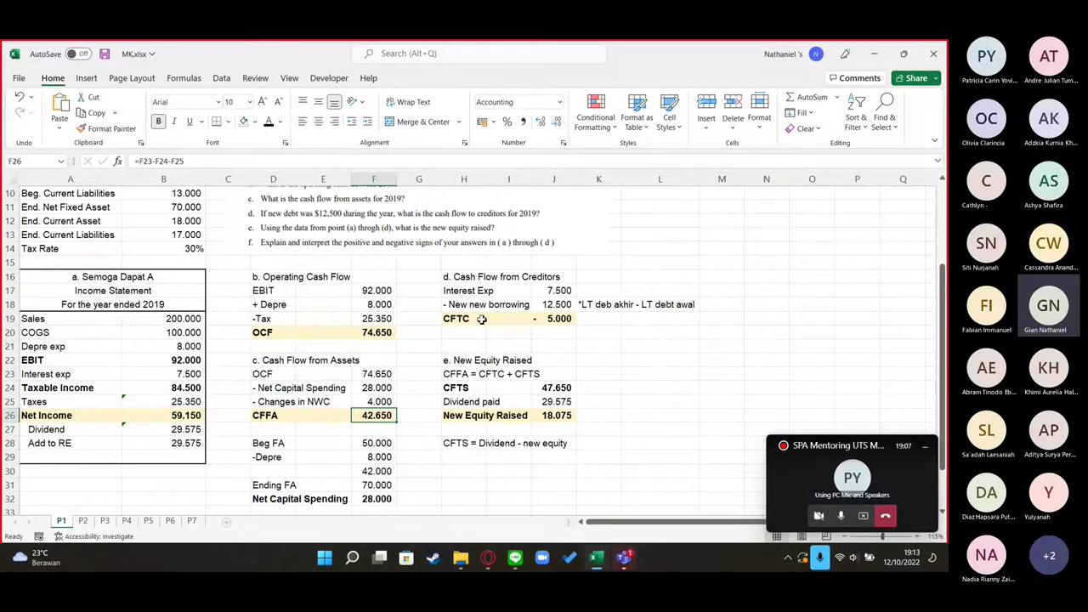
Inspect Interest Exp in J17 and trace the source cells of the CFTC formula in J19
{"action": "scroll", "coordinate": [481, 318], "scroll_direction": "up", "scroll_amount": 3}
{"action": "left_click", "coordinate": [637, 351]}
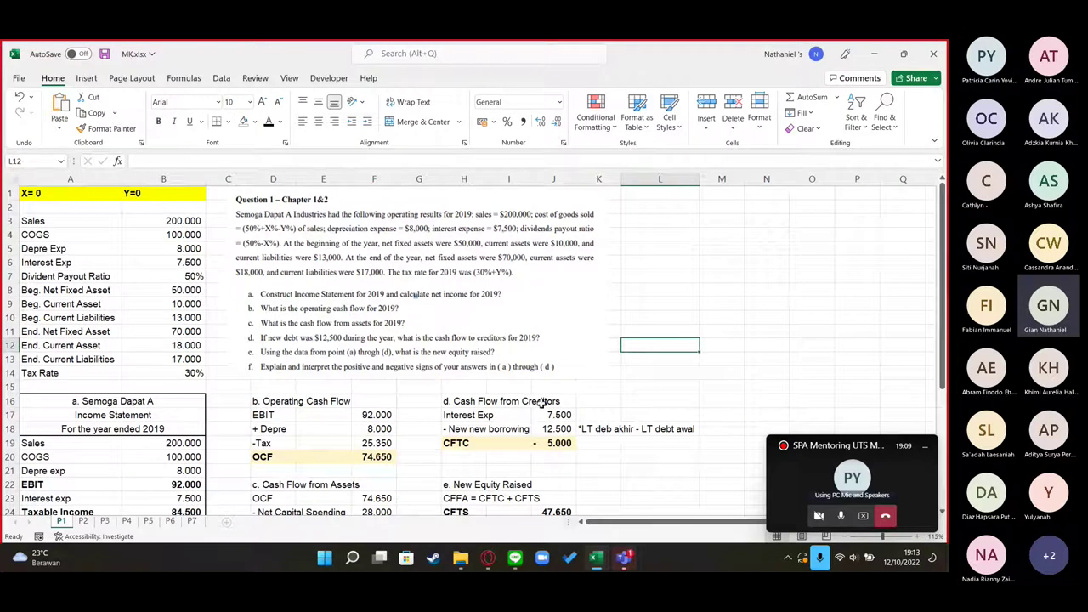
{"action": "left_click", "coordinate": [564, 428]}
{"action": "left_click", "coordinate": [561, 415]}
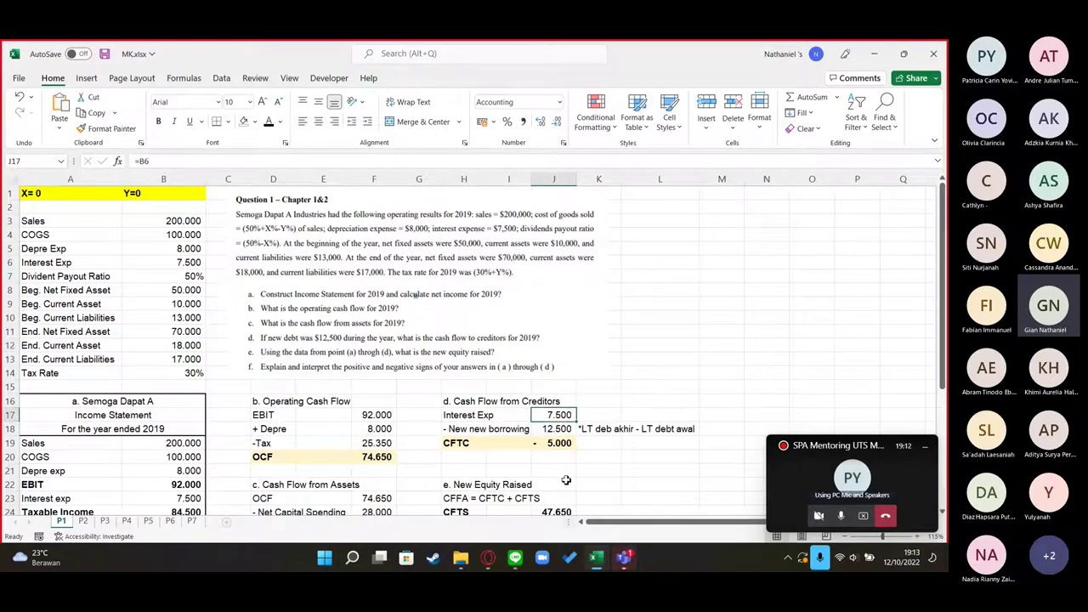
{"action": "left_click", "coordinate": [548, 440]}
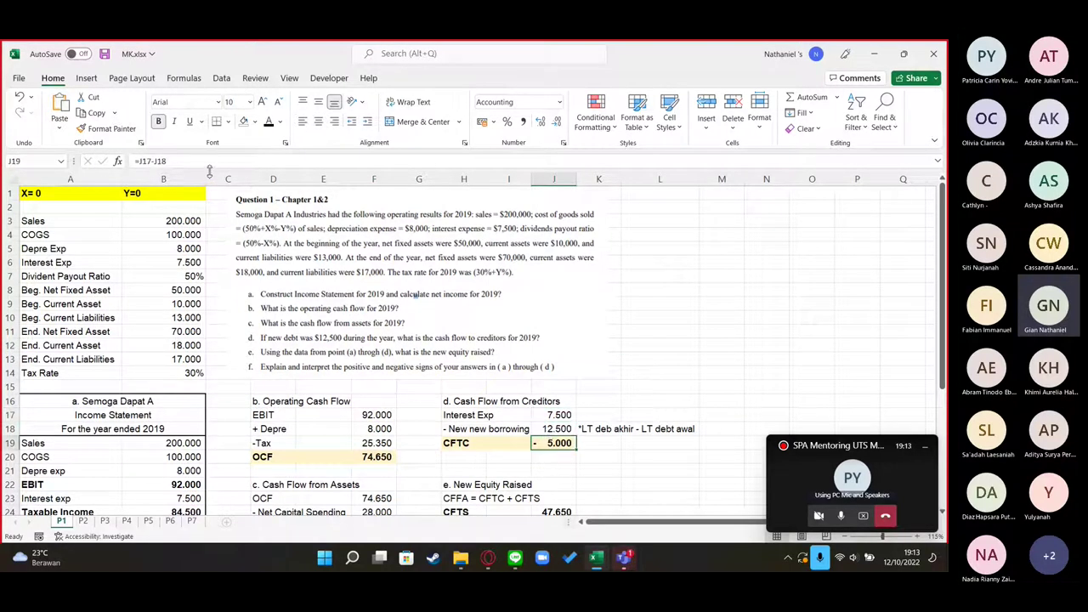
{"action": "left_click", "coordinate": [191, 163]}
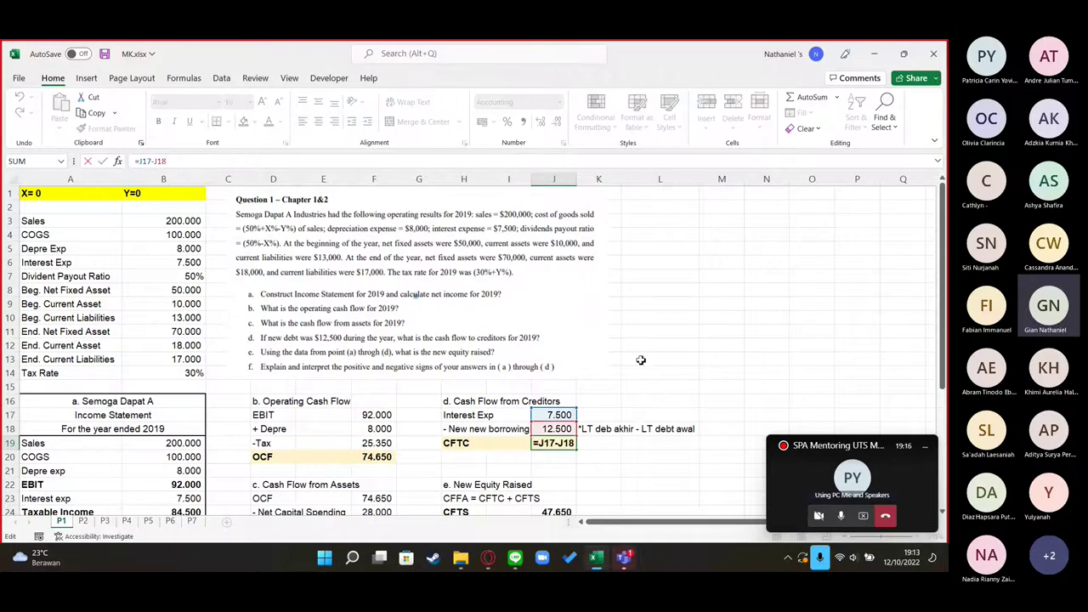
{"action": "left_click", "coordinate": [642, 360]}
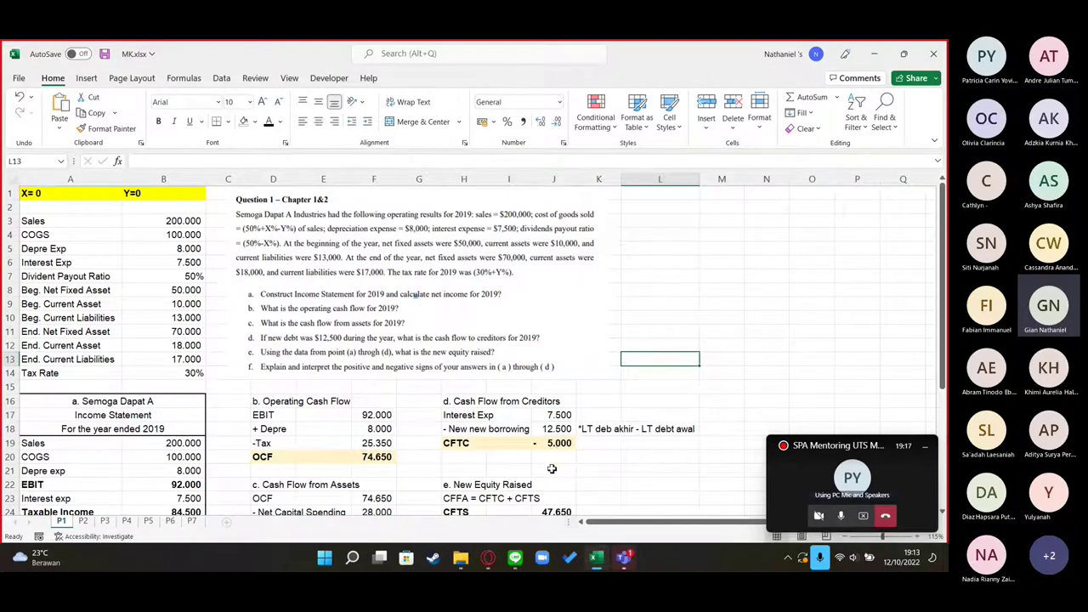
Recheck the new borrowing cell J18 and the CFTC formula in J19 under Cash Flow from Creditors
{"action": "left_click", "coordinate": [561, 429]}
{"action": "left_click", "coordinate": [568, 446]}
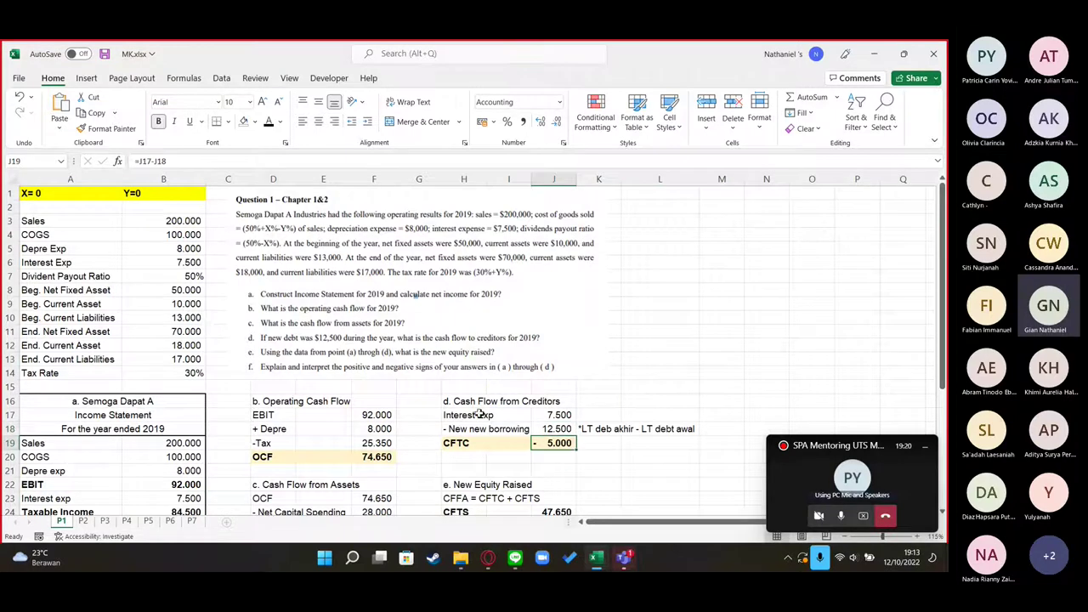
{"action": "left_click", "coordinate": [199, 163]}
{"action": "left_click", "coordinate": [629, 383]}
Check the Interest Exp reference in J17 against the given data at the top of the sheet
{"action": "left_click", "coordinate": [558, 415]}
{"action": "scroll", "coordinate": [270, 307], "scroll_direction": "down", "scroll_amount": 6}
{"action": "scroll", "coordinate": [270, 307], "scroll_direction": "up", "scroll_amount": 4}
{"action": "key", "text": "F2"}
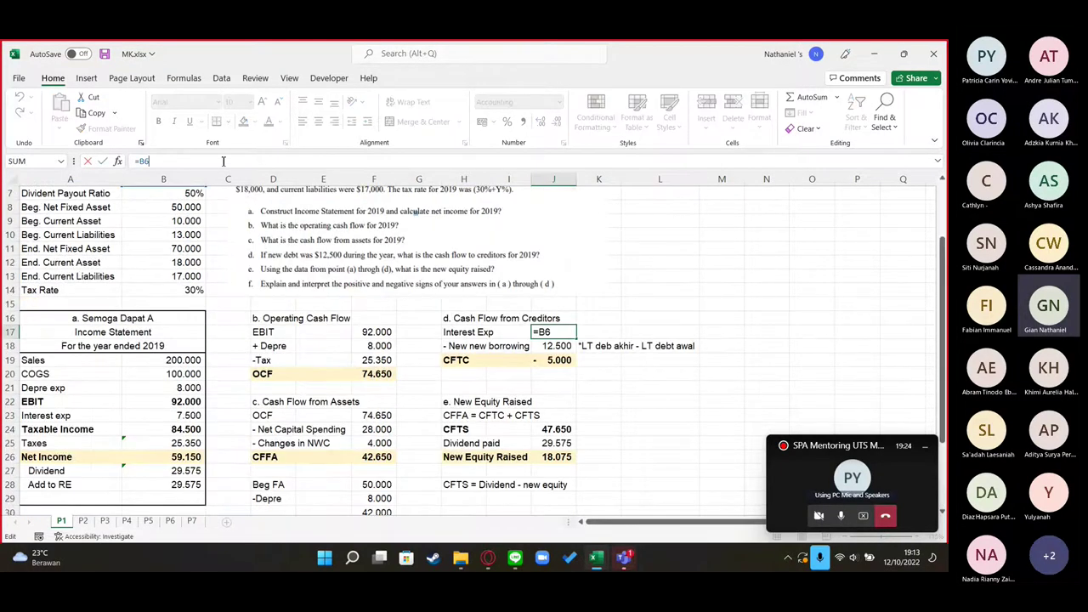
{"action": "scroll", "coordinate": [297, 302], "scroll_direction": "up", "scroll_amount": 2}
{"action": "scroll", "coordinate": [322, 299], "scroll_direction": "down", "scroll_amount": 3}
{"action": "key", "text": "Return"}
Compare the new borrowing amount in J18 with part d of the Question 1 text
{"action": "key", "text": "F2"}
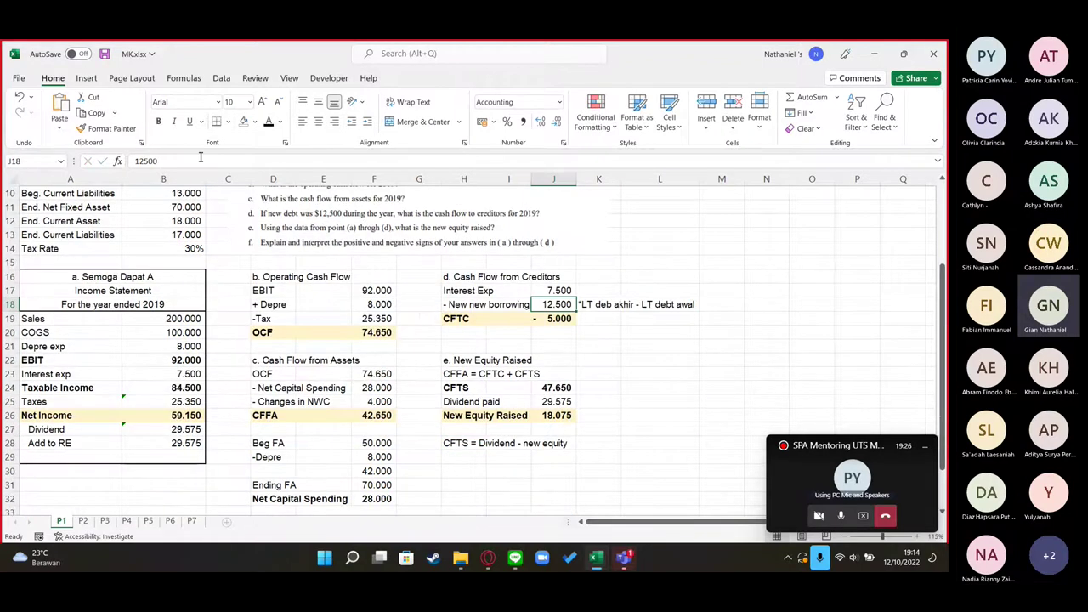
{"action": "scroll", "coordinate": [410, 304], "scroll_direction": "up", "scroll_amount": 3}
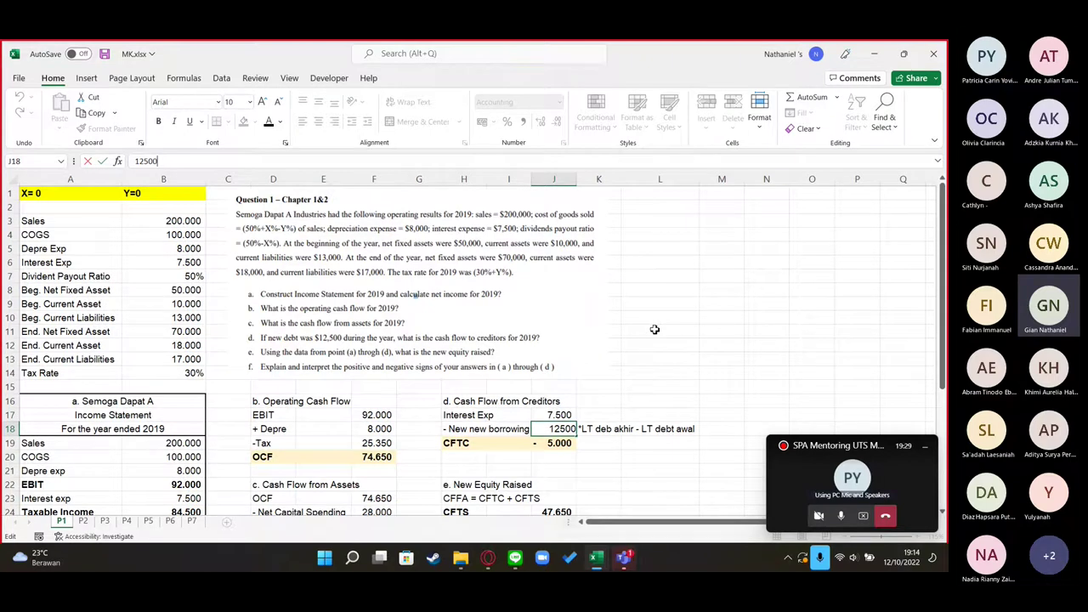
{"action": "scroll", "coordinate": [579, 366], "scroll_direction": "down", "scroll_amount": 6}
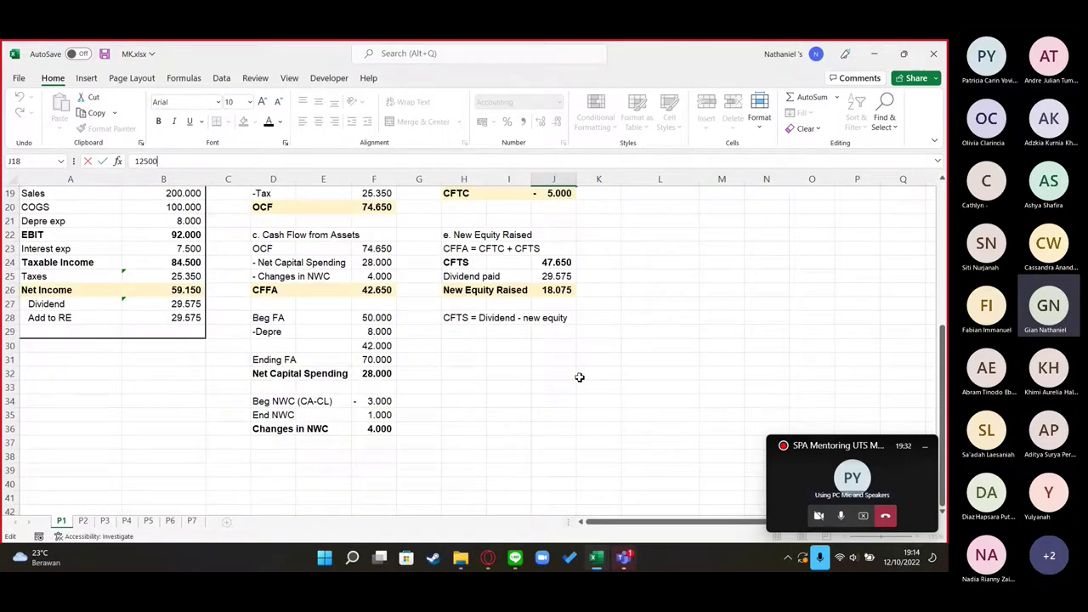
{"action": "scroll", "coordinate": [604, 380], "scroll_direction": "up", "scroll_amount": 4}
{"action": "scroll", "coordinate": [626, 383], "scroll_direction": "up", "scroll_amount": 2}
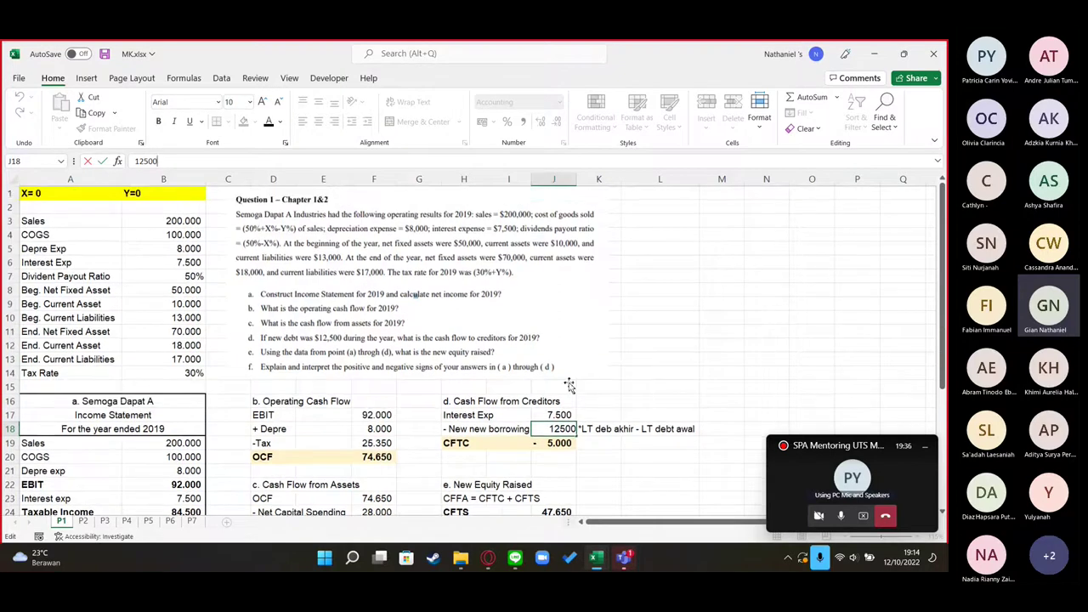
Examine the long-term debt note in K18 beside new borrowing and review the CFTC formula in J19
{"action": "left_click", "coordinate": [548, 429]}
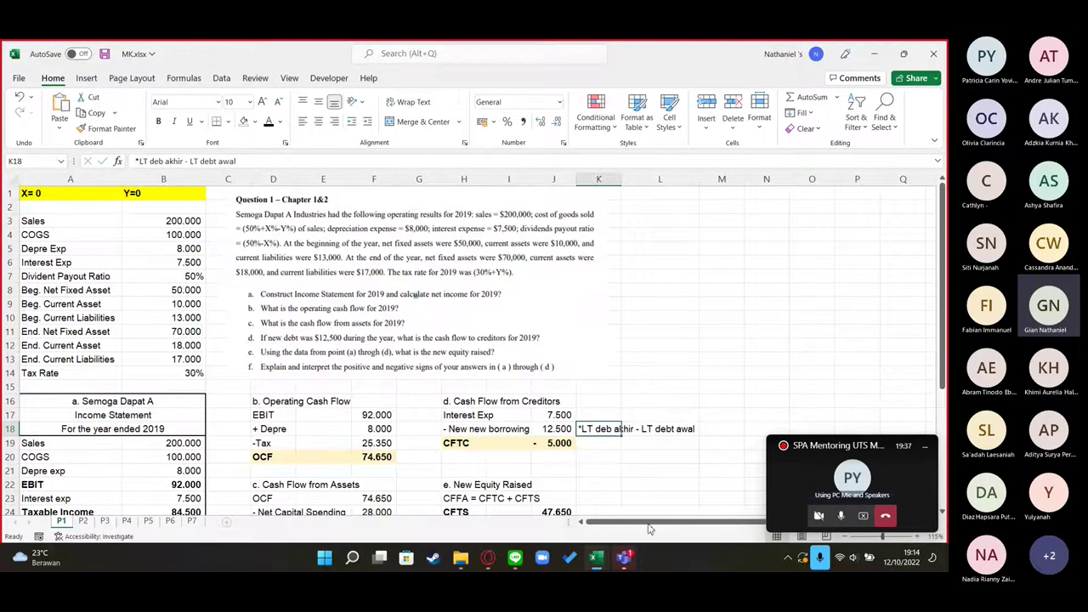
{"action": "left_click", "coordinate": [559, 446]}
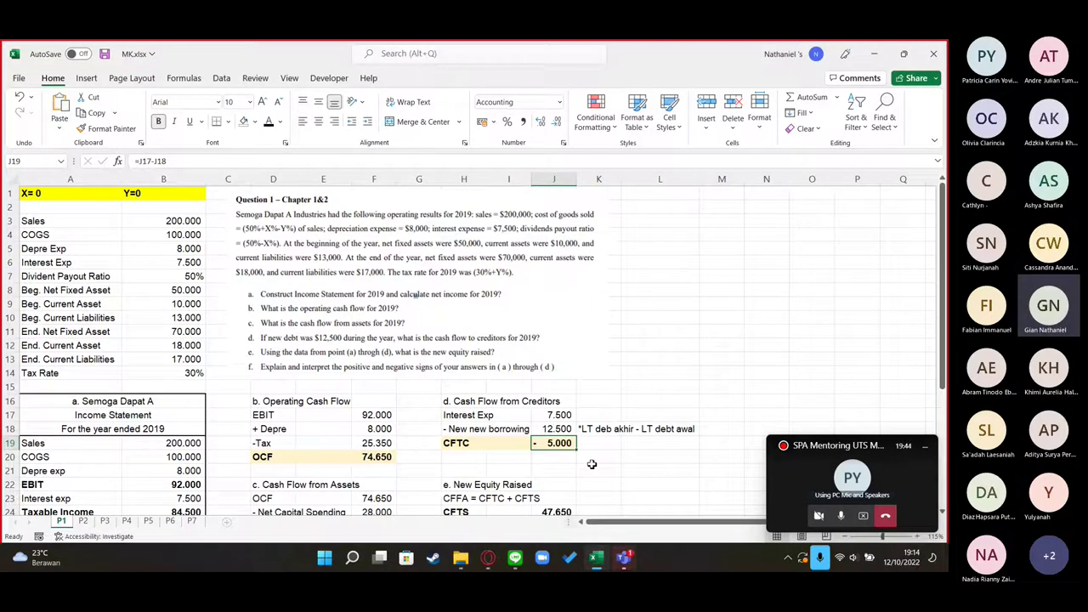
{"action": "scroll", "coordinate": [351, 233], "scroll_direction": "down", "scroll_amount": 2}
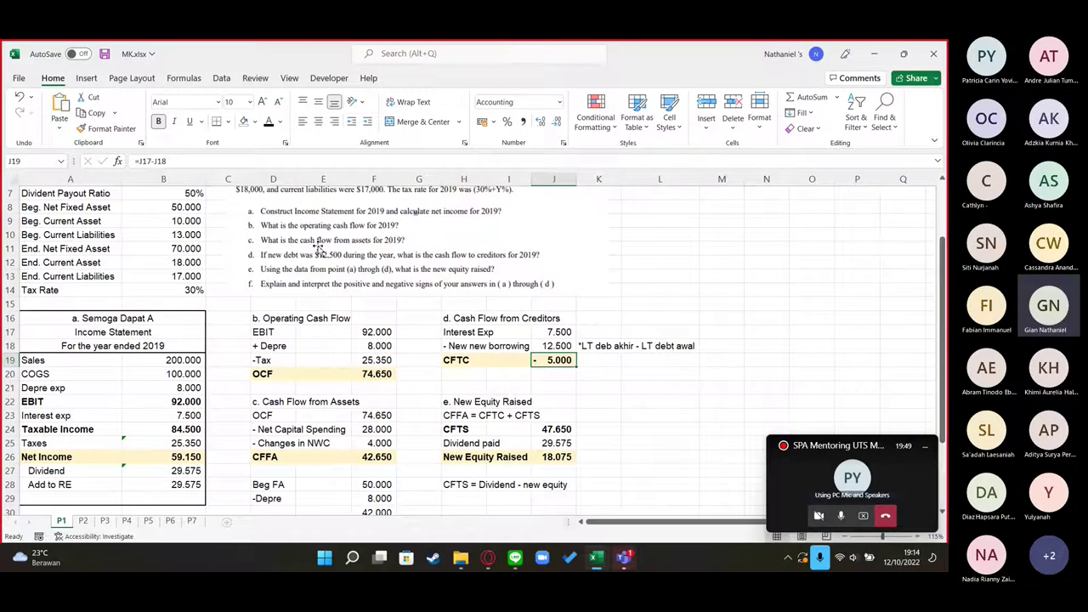
{"action": "left_click", "coordinate": [559, 346]}
{"action": "left_click", "coordinate": [560, 360]}
Switch to Kumpulan Rumus MK.xlsx and browse the Ratio Analysis formulas on the List Rumus sheet
{"action": "key", "text": "alt+Tab"}
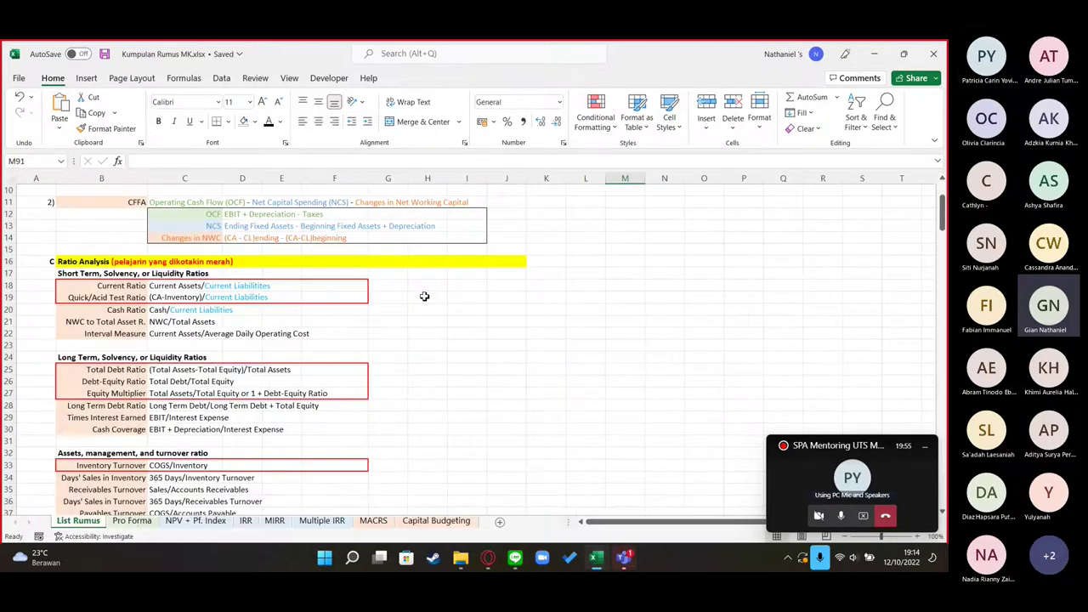
{"action": "scroll", "coordinate": [382, 323], "scroll_direction": "down", "scroll_amount": 2}
{"action": "scroll", "coordinate": [285, 357], "scroll_direction": "down", "scroll_amount": 6}
{"action": "scroll", "coordinate": [306, 391], "scroll_direction": "up", "scroll_amount": 6}
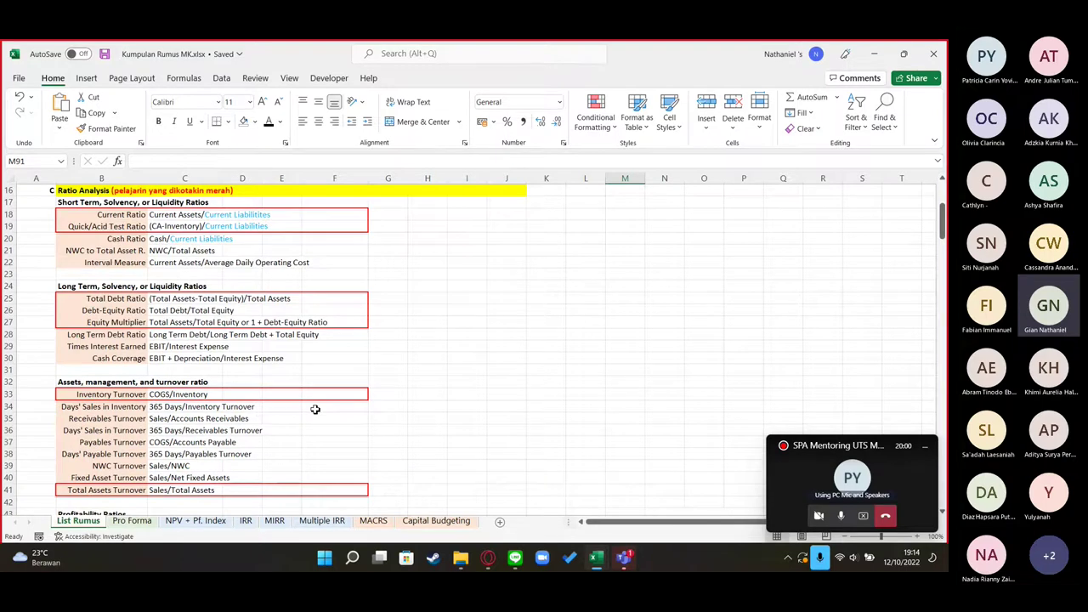
{"action": "scroll", "coordinate": [315, 409], "scroll_direction": "down", "scroll_amount": 4}
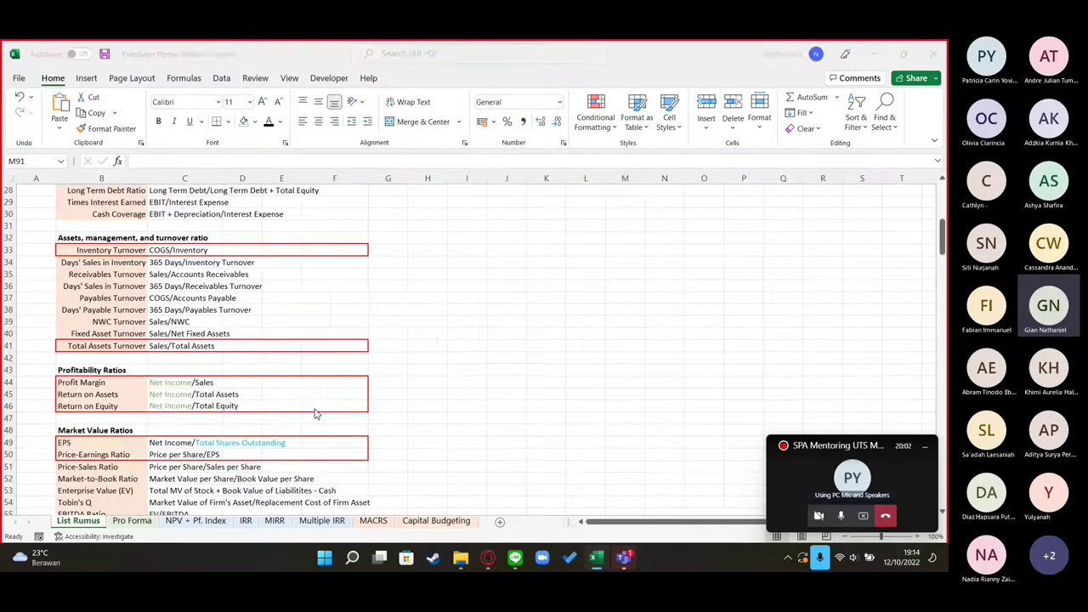
Return to MK.xlsx and inspect the CFTS formula in J24 under New Equity Raised
{"action": "key", "text": "alt+Tab"}
{"action": "scroll", "coordinate": [544, 402], "scroll_direction": "down", "scroll_amount": 1}
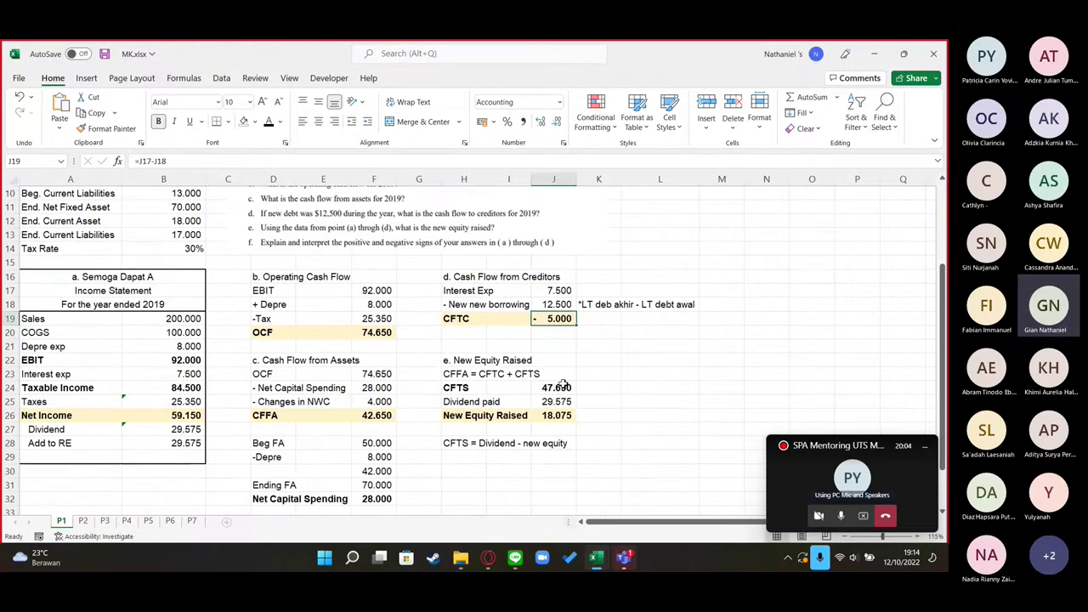
{"action": "left_click", "coordinate": [563, 385]}
{"action": "scroll", "coordinate": [556, 387], "scroll_direction": "up", "scroll_amount": 2}
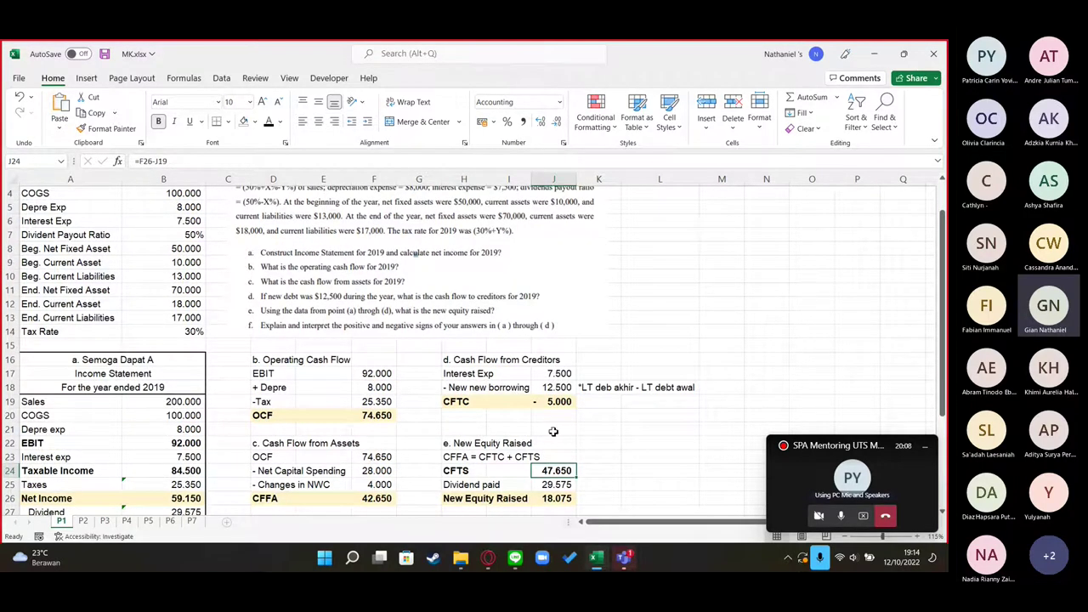
{"action": "scroll", "coordinate": [465, 420], "scroll_direction": "down", "scroll_amount": 1}
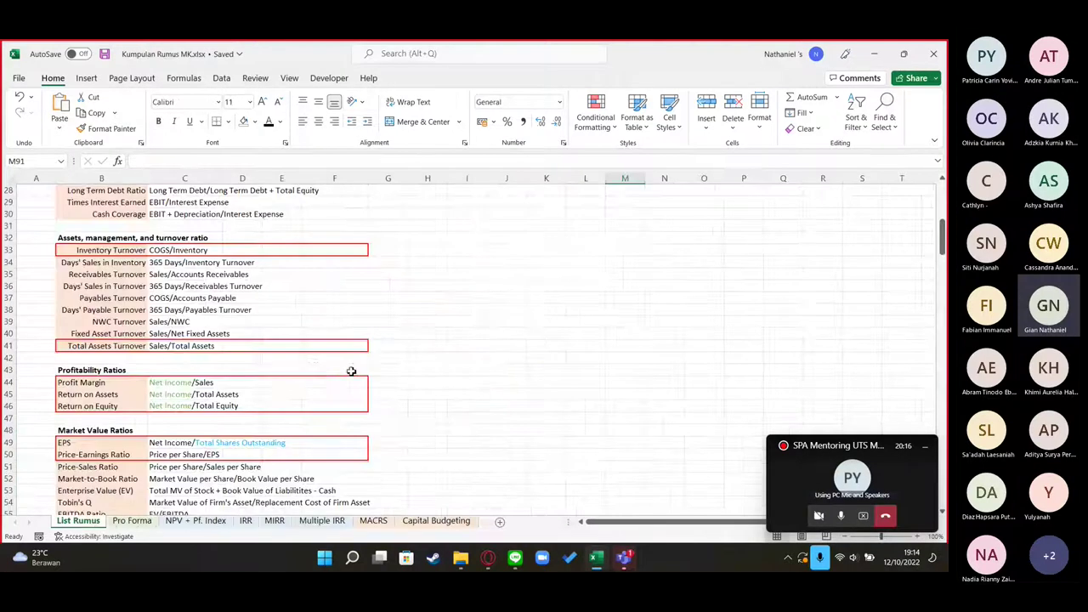
Consult the Cash Flow section of List Rumus in Kumpulan Rumus MK.xlsx, highlighting the CFS formula in row 9
{"action": "scroll", "coordinate": [351, 372], "scroll_direction": "up", "scroll_amount": 9}
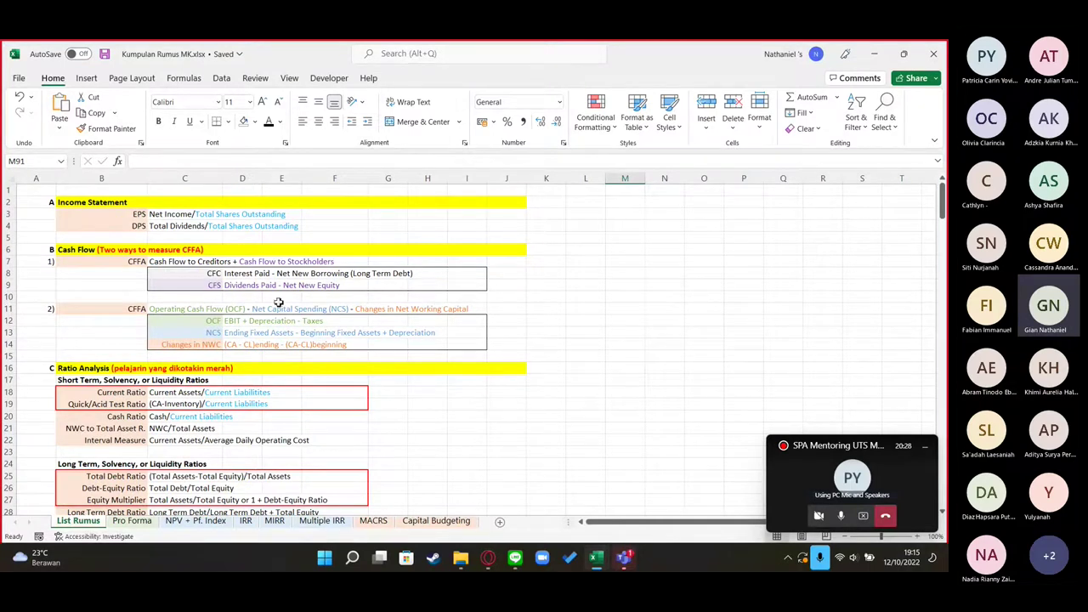
{"action": "key", "text": "alt+Tab"}
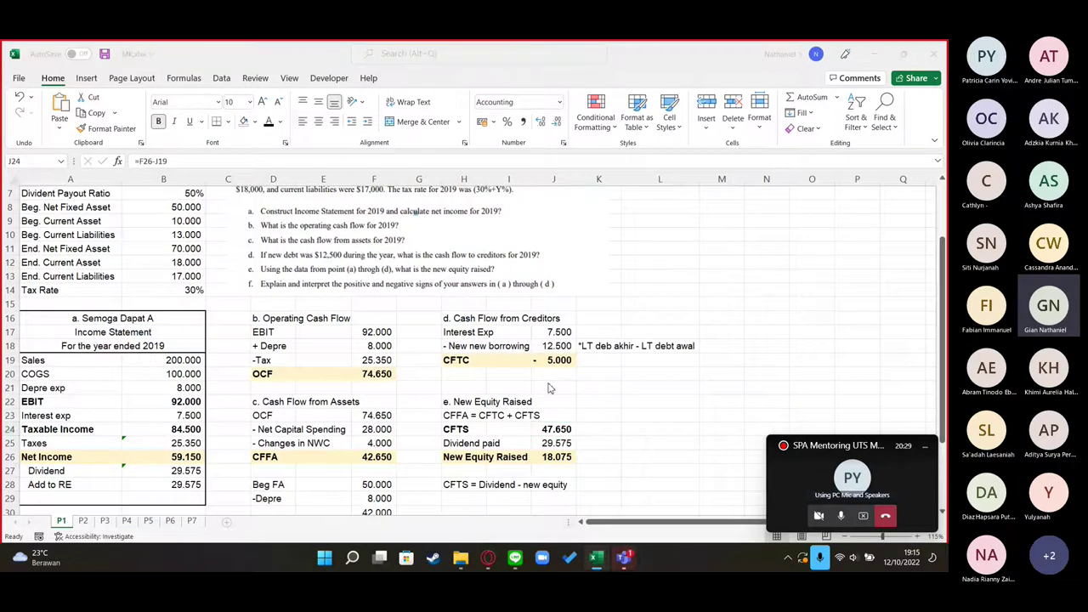
{"action": "key", "text": "alt+Tab"}
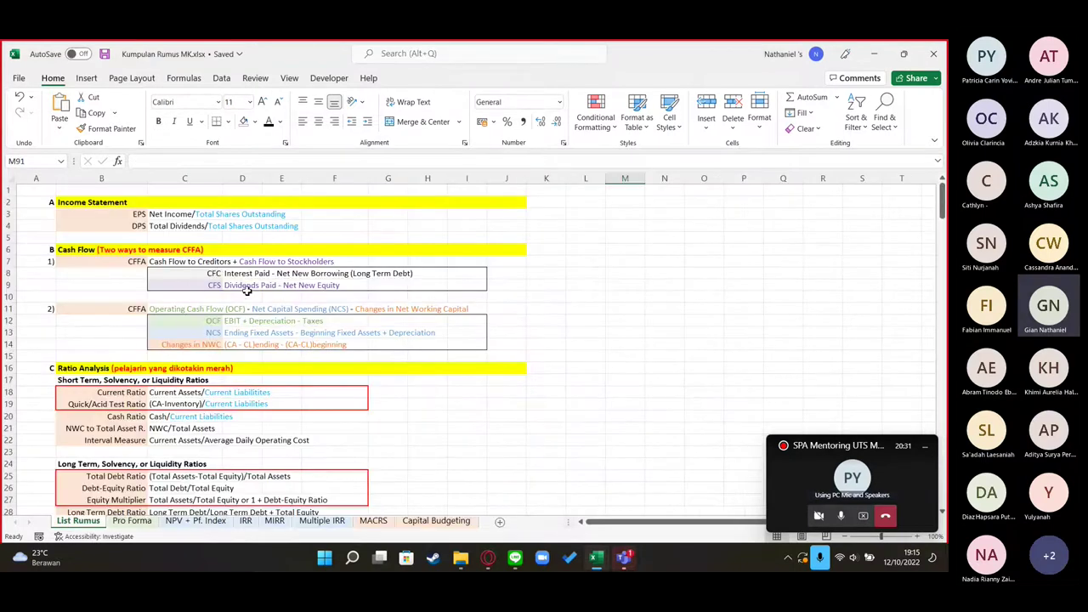
{"action": "left_click", "coordinate": [298, 289]}
{"action": "left_click", "coordinate": [335, 295]}
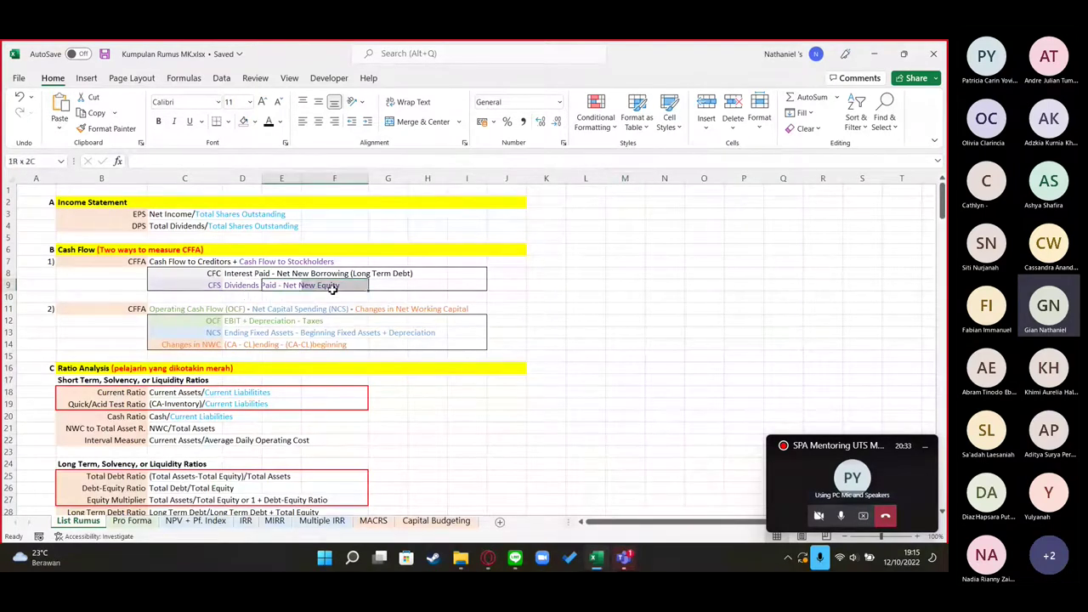
Return to MK.xlsx and inspect the New Equity Raised formula in J26, passing Dividend paid in J25
{"action": "key", "text": "alt+Tab"}
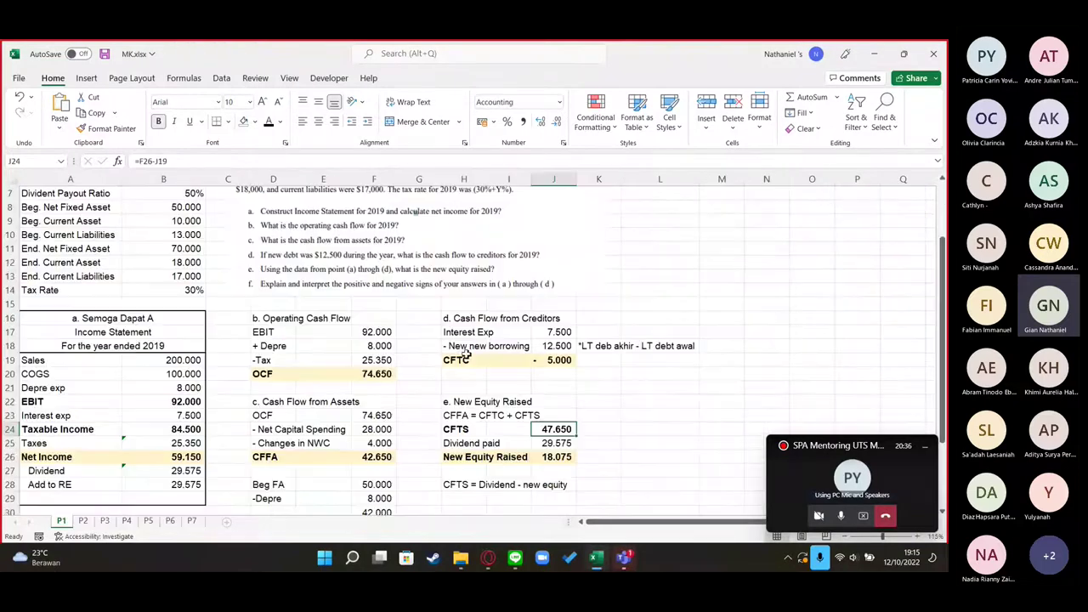
{"action": "key", "text": "Down"}
{"action": "key", "text": "Down"}
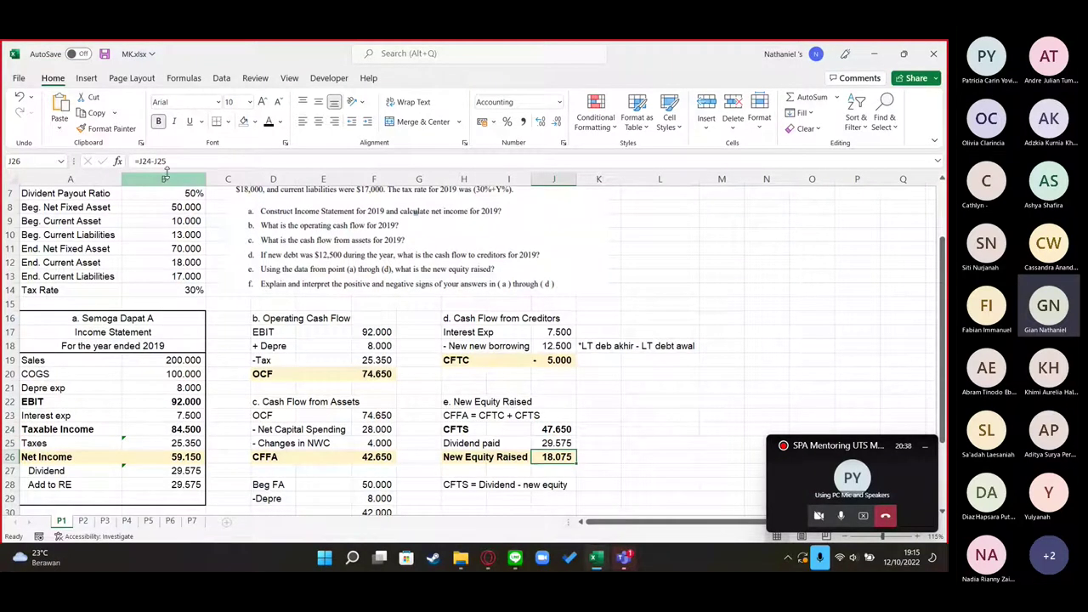
Trace the cells referenced by the New Equity Raised formula in J26 and reread the Question 1 parts above the solution
{"action": "key", "text": "F2"}
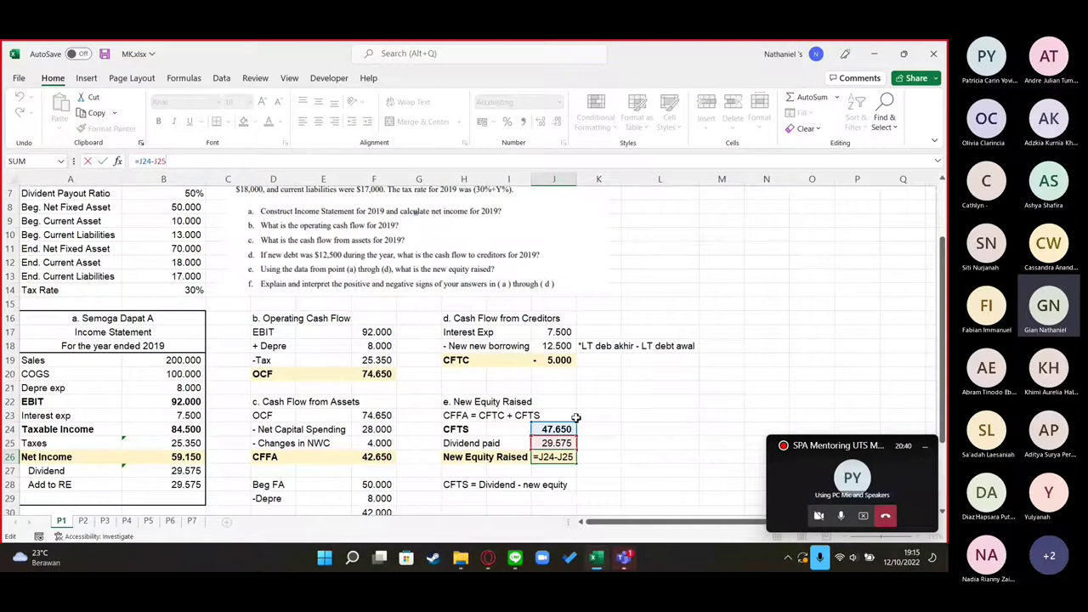
{"action": "left_click", "coordinate": [617, 455]}
{"action": "key", "text": "Left"}
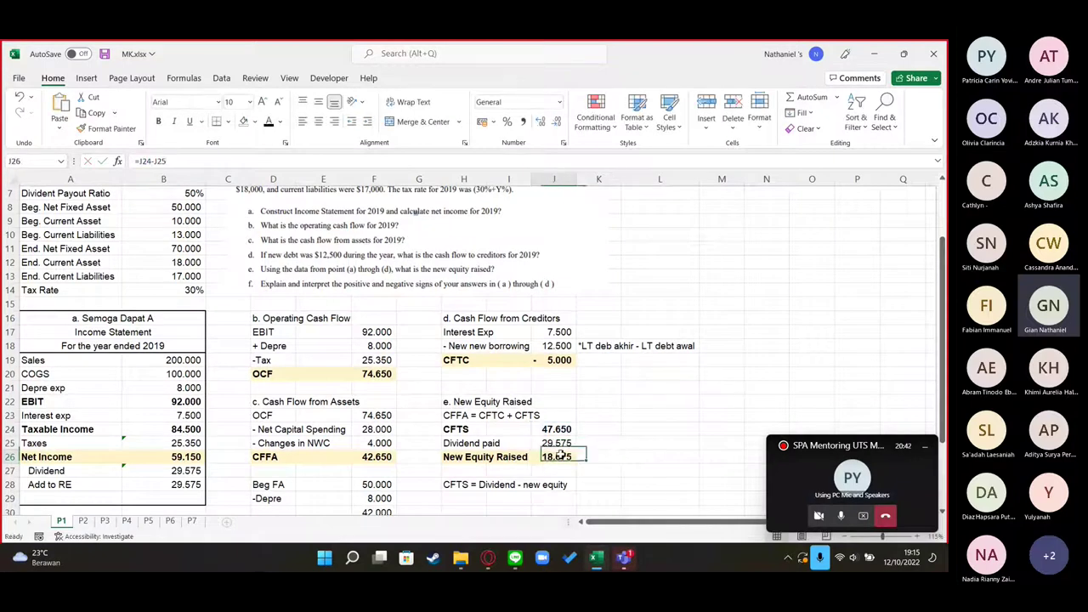
{"action": "scroll", "coordinate": [620, 449], "scroll_direction": "down", "scroll_amount": 1}
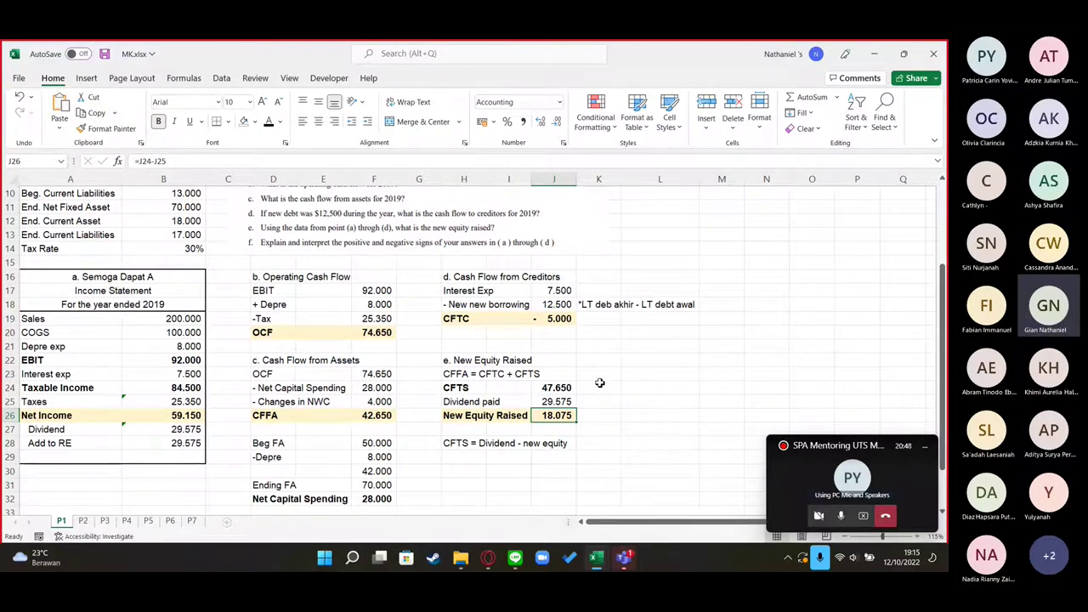
{"action": "scroll", "coordinate": [600, 383], "scroll_direction": "up", "scroll_amount": 1}
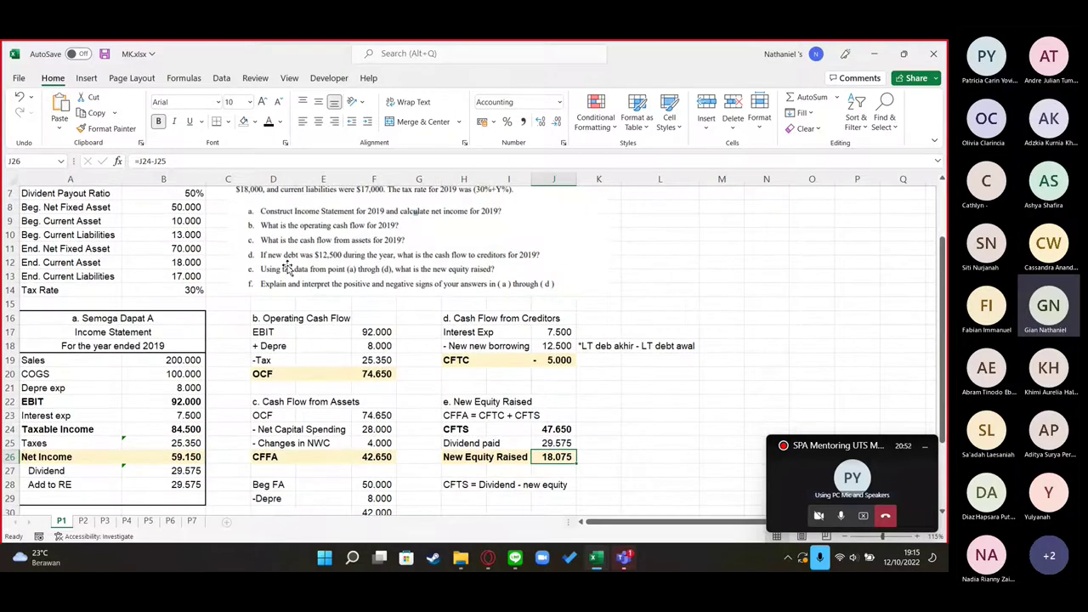
{"action": "scroll", "coordinate": [481, 390], "scroll_direction": "down", "scroll_amount": 2}
{"action": "scroll", "coordinate": [482, 390], "scroll_direction": "up", "scroll_amount": 2}
Review the OCF total in F20 and the CFFA total in F26, including the Changes in NWC and OCF lines
{"action": "left_click", "coordinate": [374, 374]}
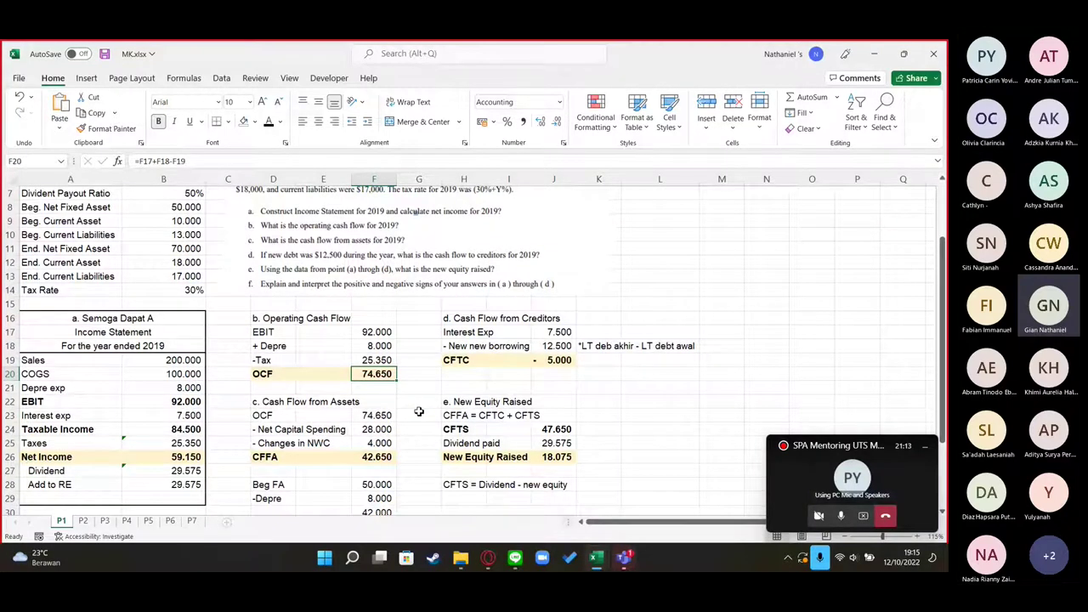
{"action": "left_click", "coordinate": [374, 456]}
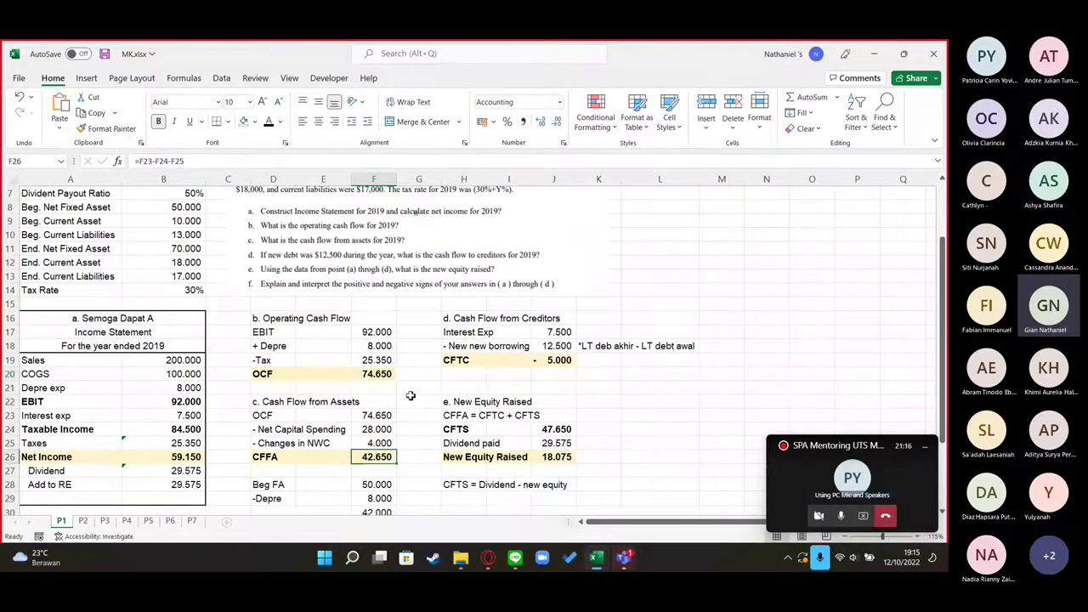
{"action": "scroll", "coordinate": [383, 443], "scroll_direction": "down", "scroll_amount": 1}
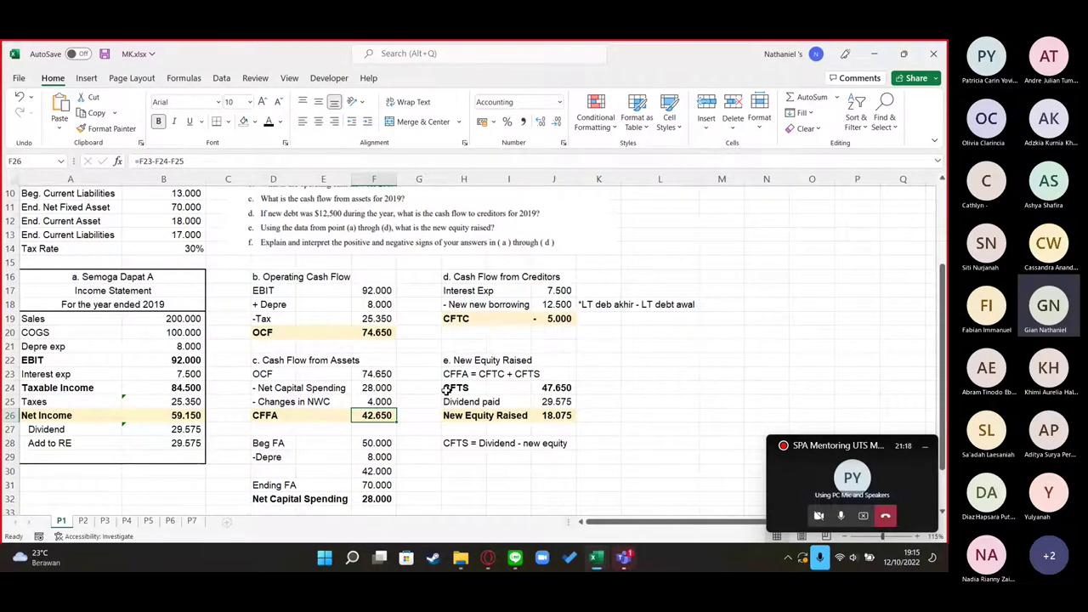
{"action": "left_click", "coordinate": [270, 402]}
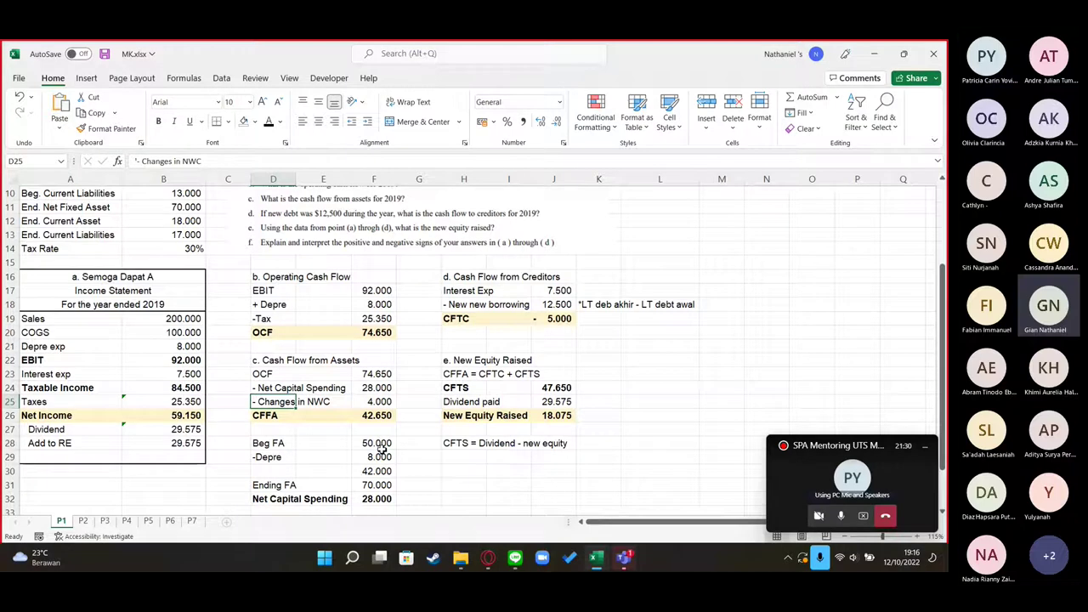
{"action": "left_click", "coordinate": [382, 374]}
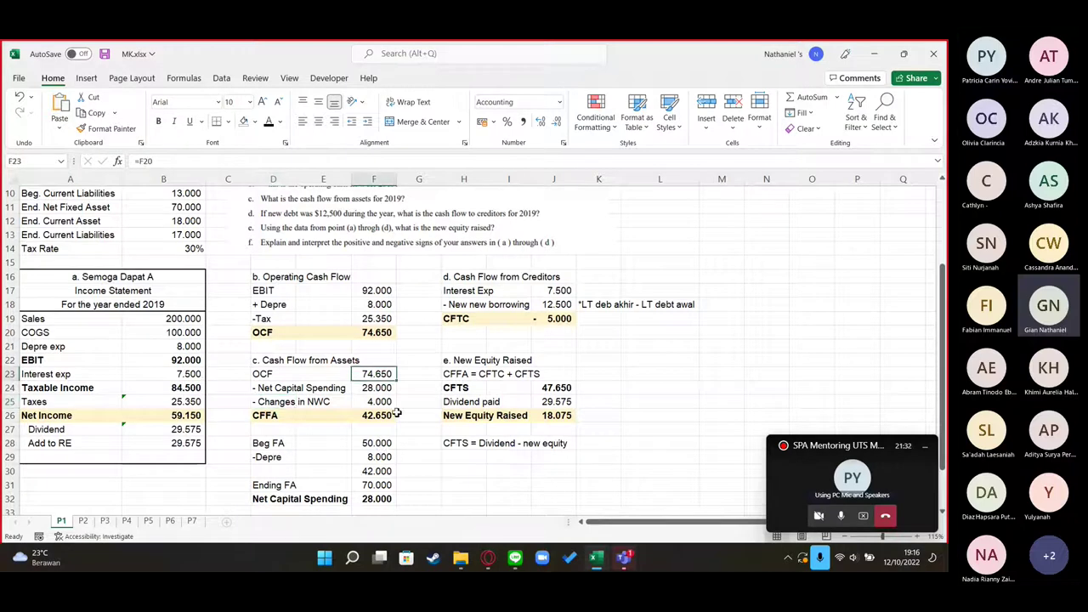
Check Net Capital Spending in F24 and Changes in NWC in F25 against their supporting calculations, ending on CFFA in F26
{"action": "left_click", "coordinate": [370, 390]}
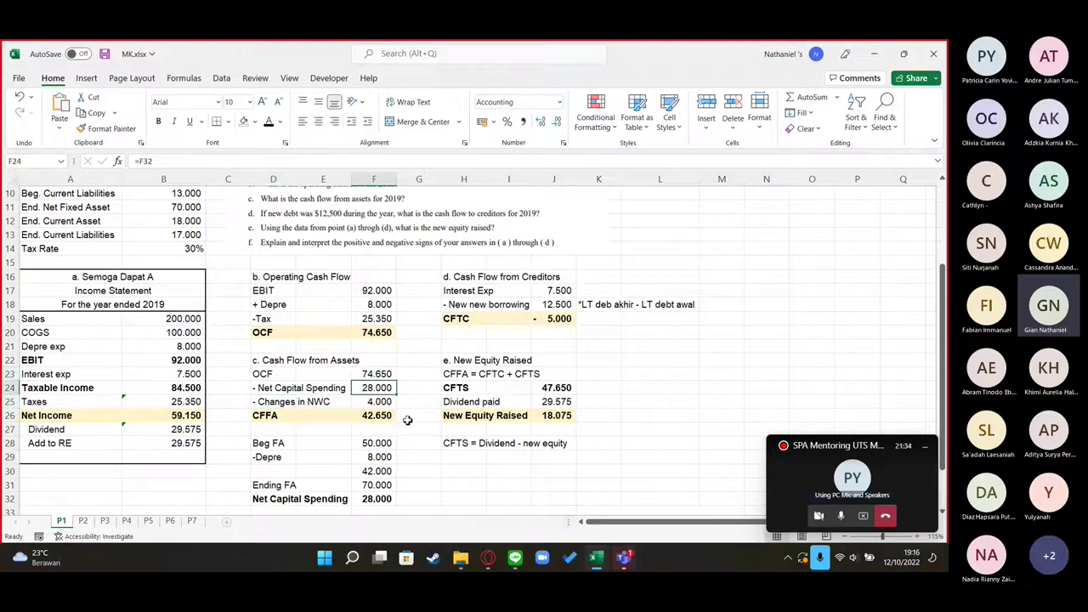
{"action": "scroll", "coordinate": [378, 387], "scroll_direction": "down", "scroll_amount": 3}
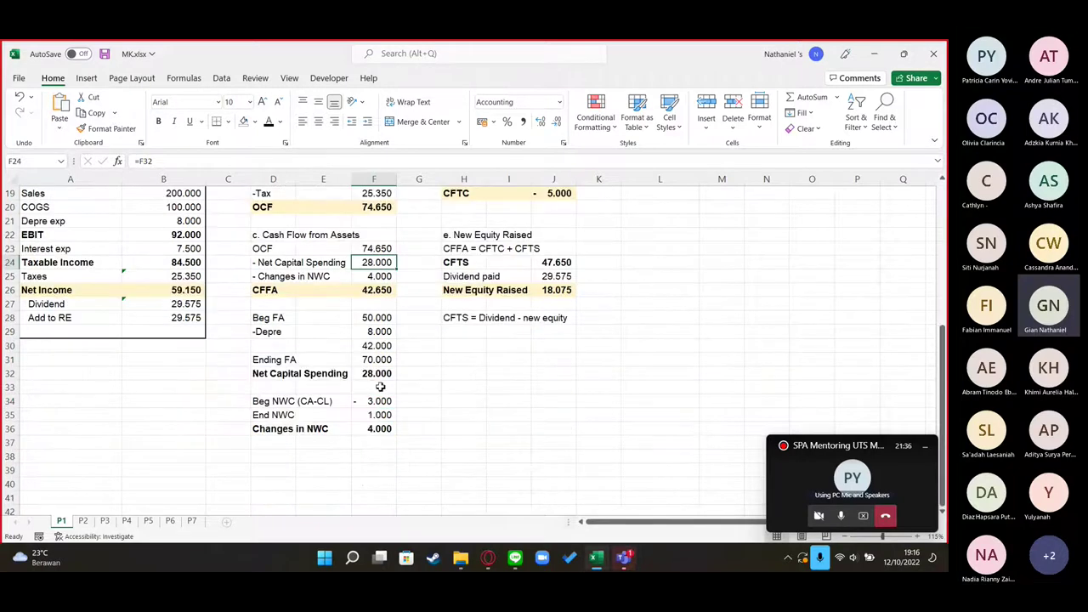
{"action": "scroll", "coordinate": [416, 392], "scroll_direction": "up", "scroll_amount": 1}
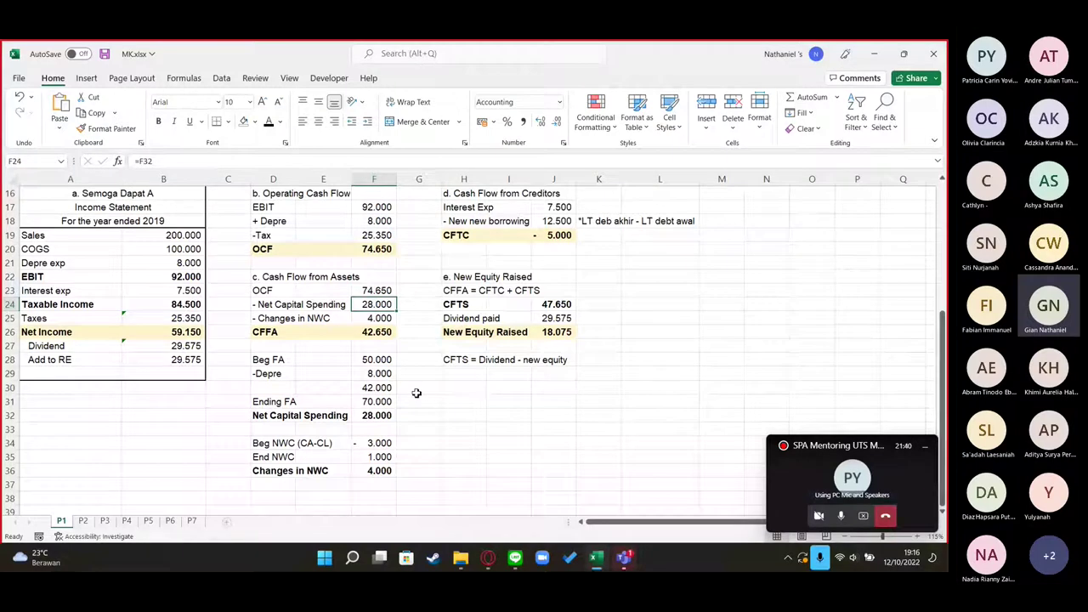
{"action": "left_click", "coordinate": [378, 320]}
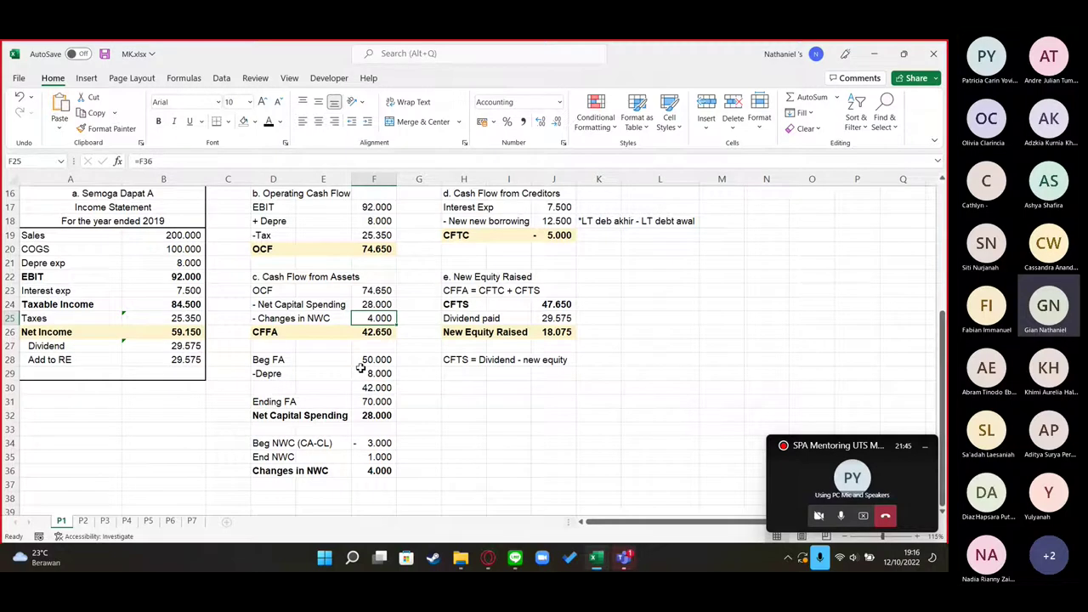
{"action": "left_click", "coordinate": [387, 331]}
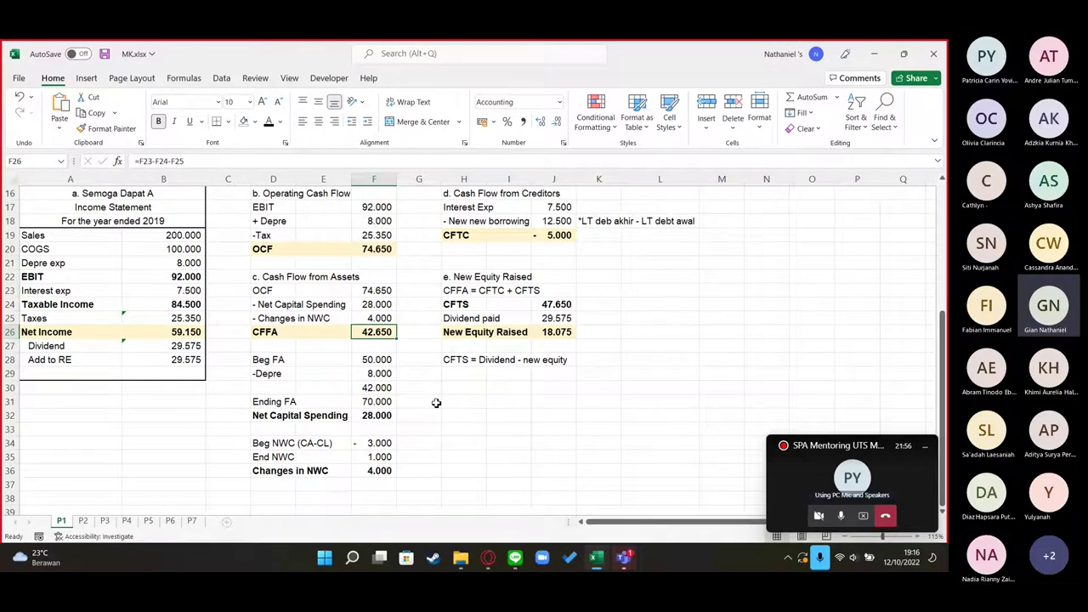
Inspect the CFTC formula in J19 under Cash Flow from Creditors and revisit the Question 1 data
{"action": "scroll", "coordinate": [436, 402], "scroll_direction": "up", "scroll_amount": 3}
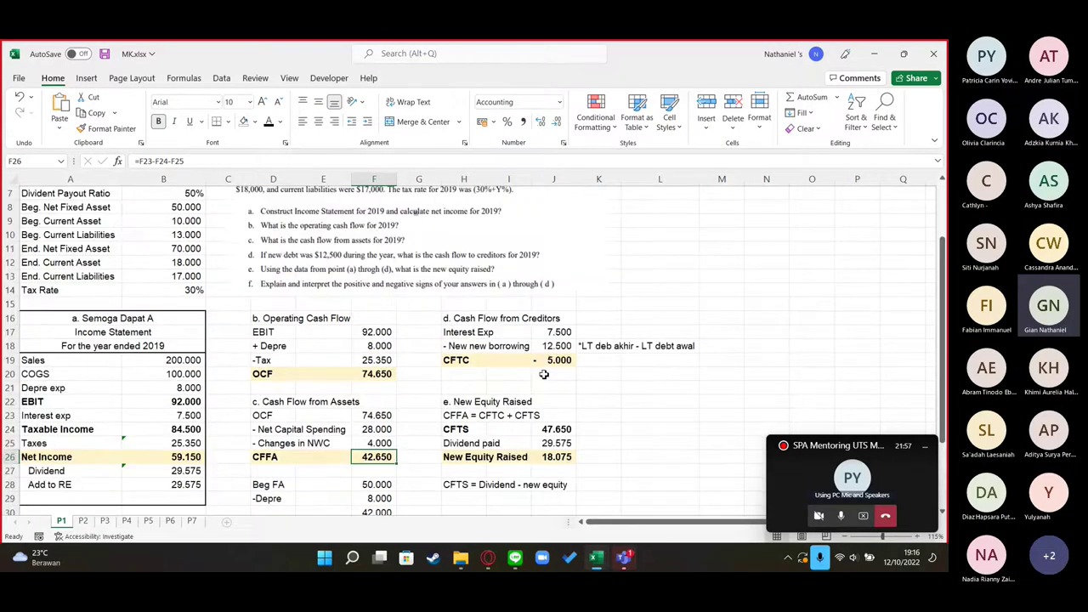
{"action": "left_click", "coordinate": [554, 359]}
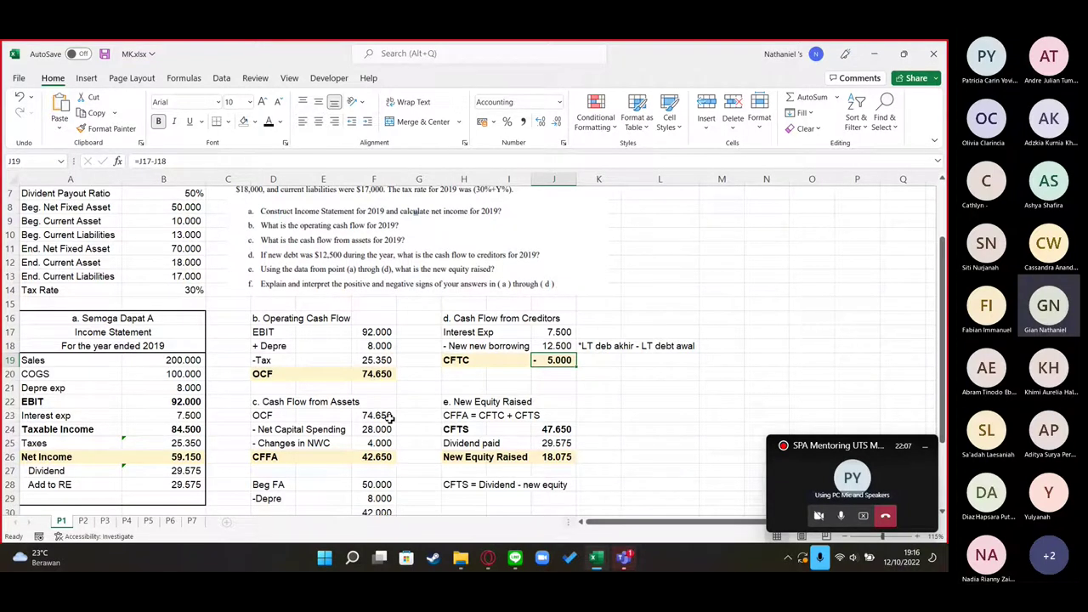
{"action": "scroll", "coordinate": [389, 417], "scroll_direction": "up", "scroll_amount": 2}
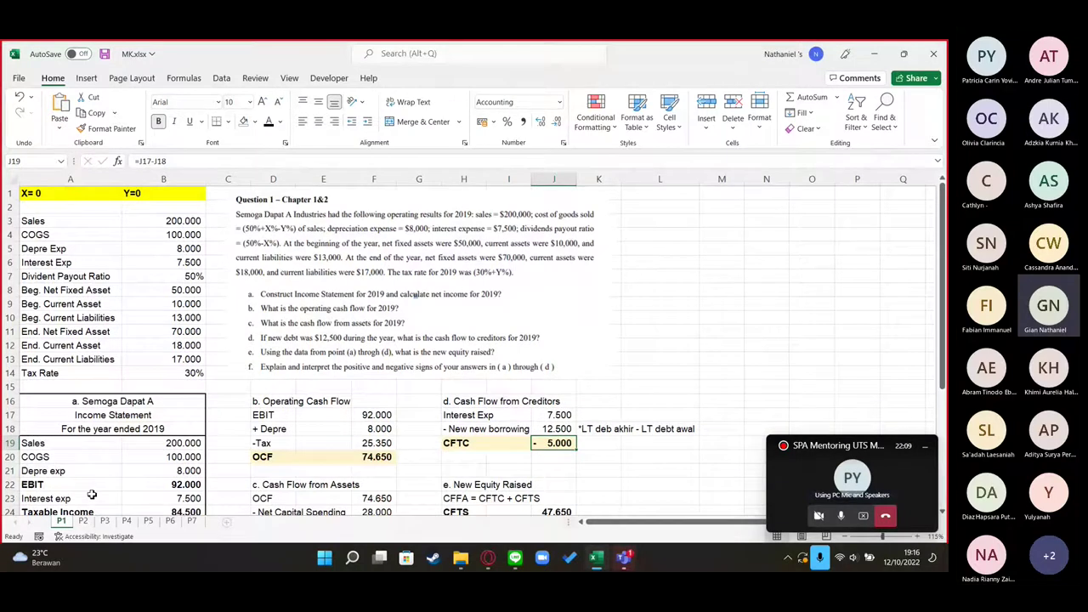
Switch to sheet P2 and read Question 2 – Chapter 3 with its income statement and statement of financial position
{"action": "left_click", "coordinate": [84, 521]}
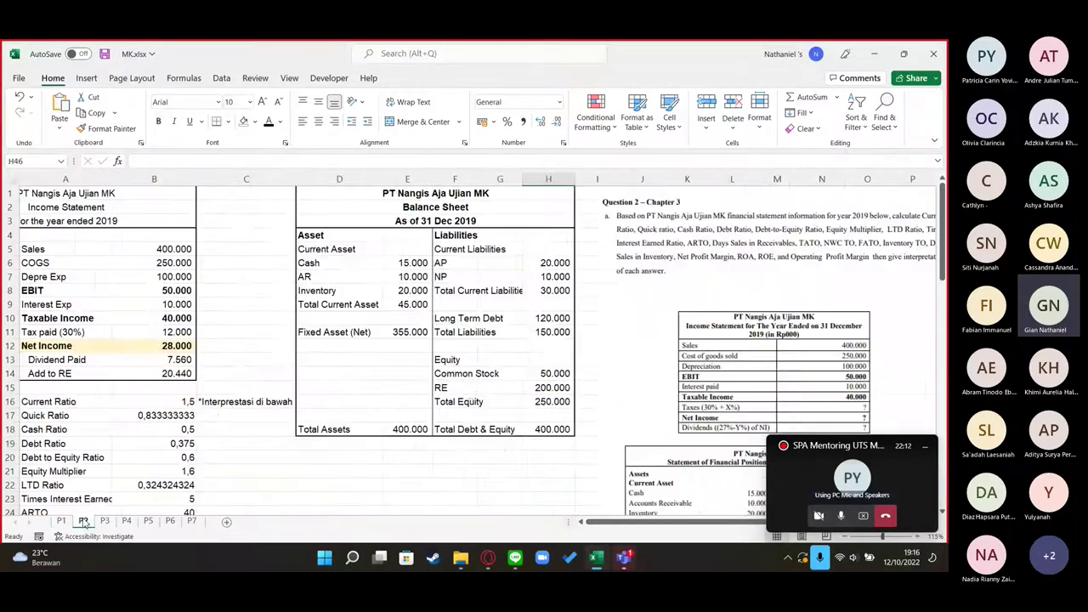
{"action": "left_click_drag", "start_coordinate": [339, 498], "coordinate": [938, 456]}
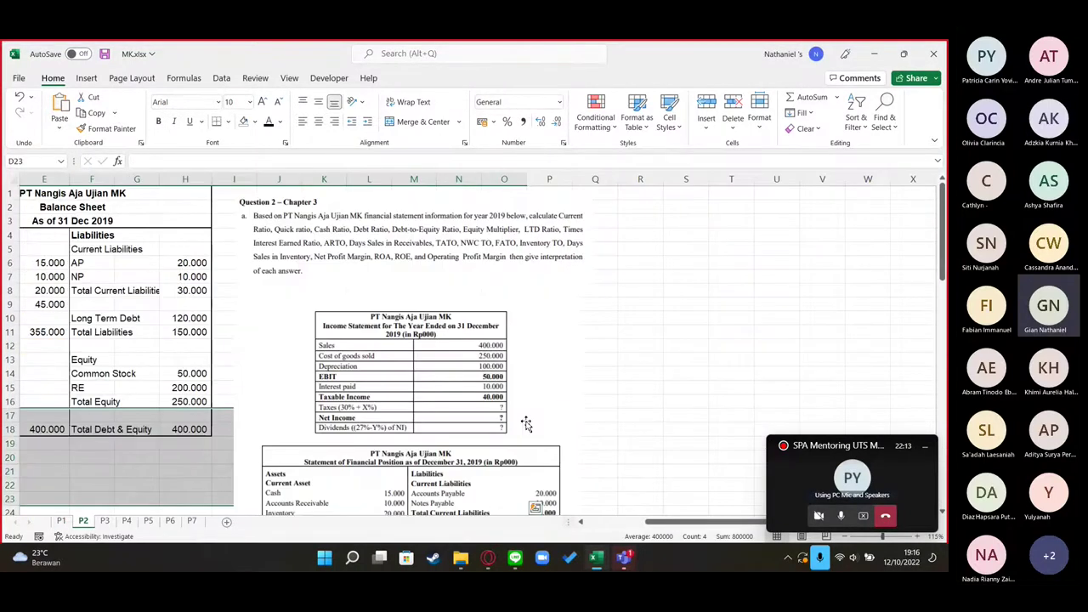
{"action": "left_click", "coordinate": [731, 332]}
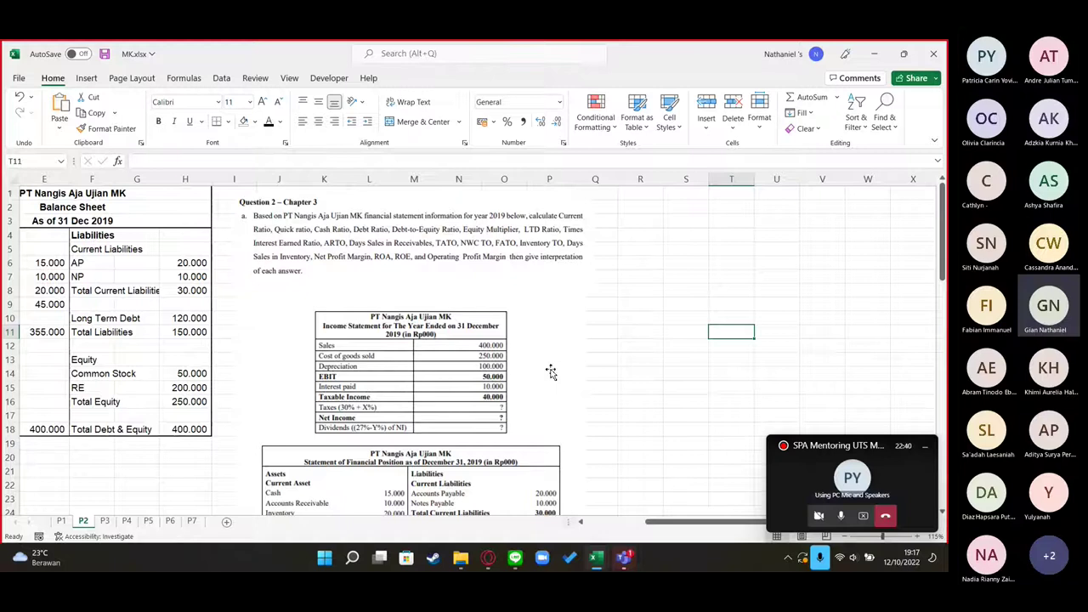
{"action": "scroll", "coordinate": [697, 349], "scroll_direction": "down", "scroll_amount": 1}
{"action": "left_click_drag", "start_coordinate": [675, 349], "coordinate": [768, 298]}
{"action": "scroll", "coordinate": [785, 295], "scroll_direction": "up", "scroll_amount": 1}
{"action": "scroll", "coordinate": [527, 340], "scroll_direction": "down", "scroll_amount": 3}
{"action": "left_click", "coordinate": [772, 247]}
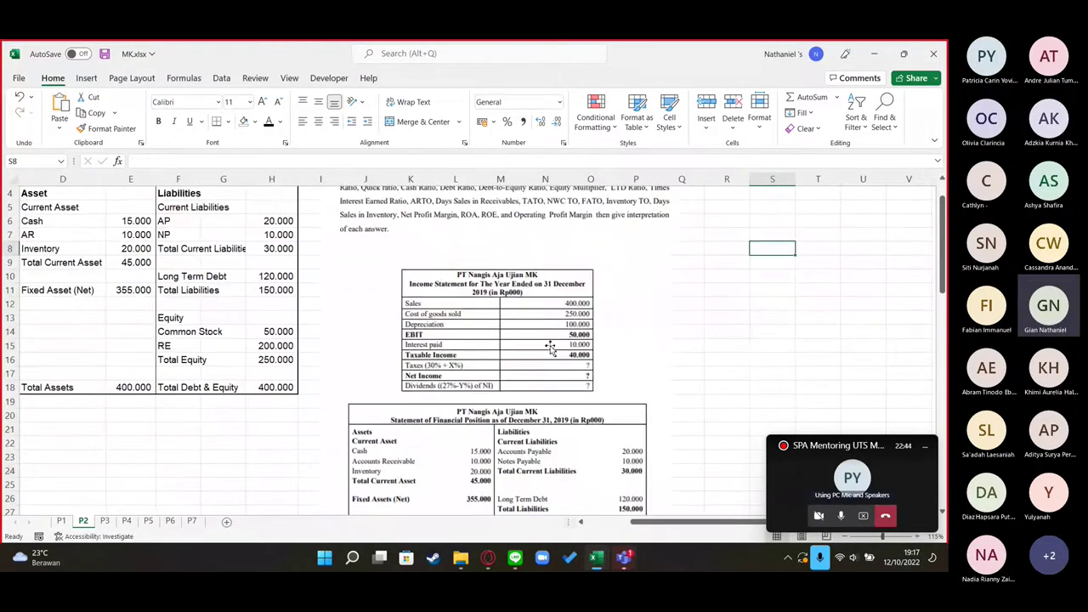
{"action": "scroll", "coordinate": [468, 299], "scroll_direction": "down", "scroll_amount": 2}
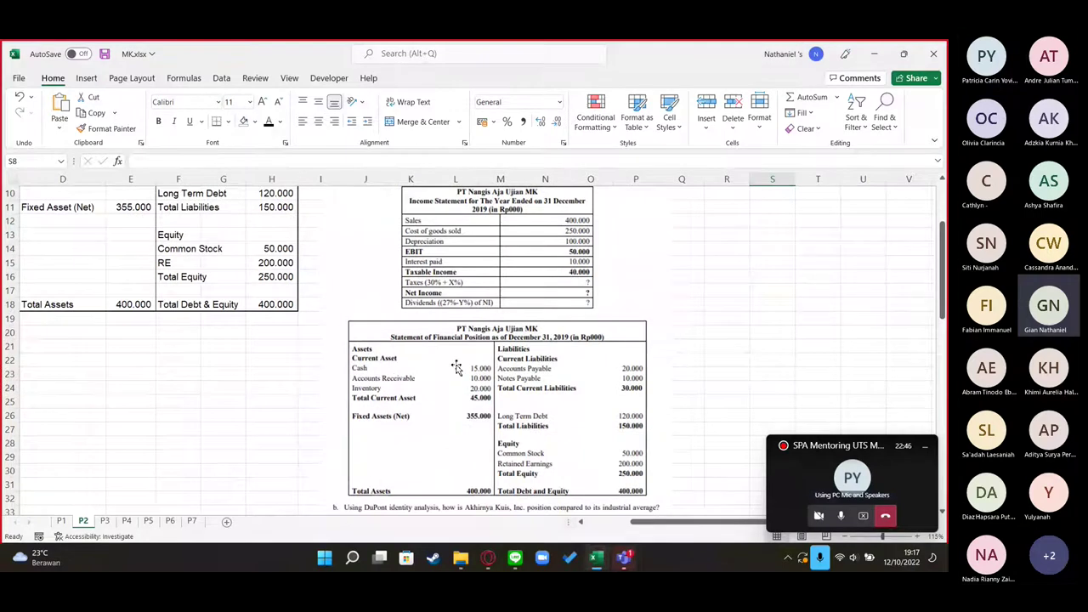
{"action": "scroll", "coordinate": [456, 367], "scroll_direction": "up", "scroll_amount": 3}
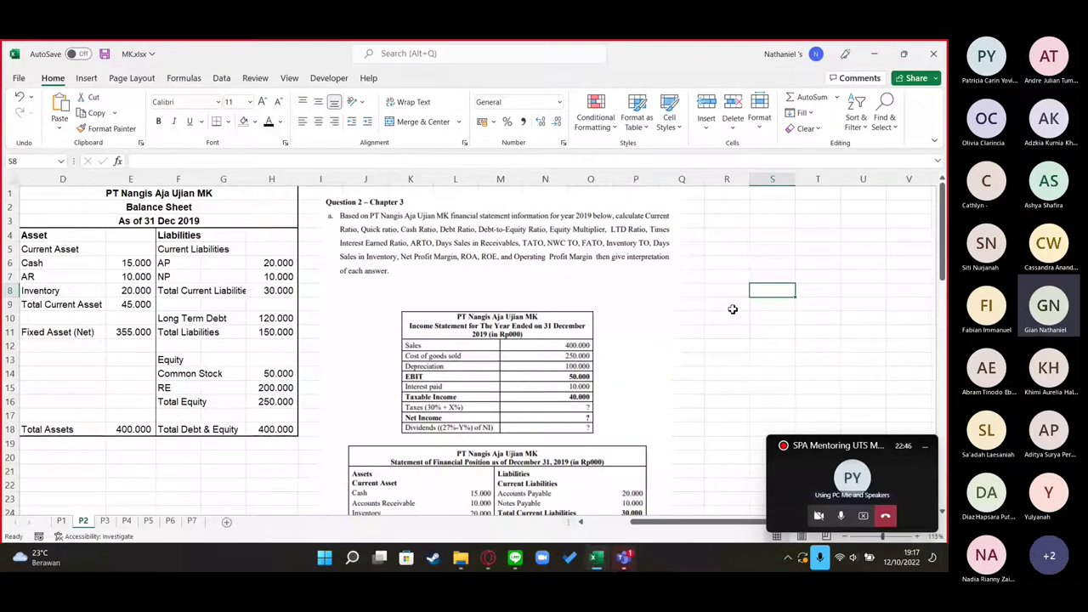
Go through the worked income statement on P2, checking Sales, Depre Exp, EBIT and the Net Income formula in B12
{"action": "scroll", "coordinate": [732, 309], "scroll_direction": "left", "scroll_amount": 3}
{"action": "left_click", "coordinate": [323, 443]}
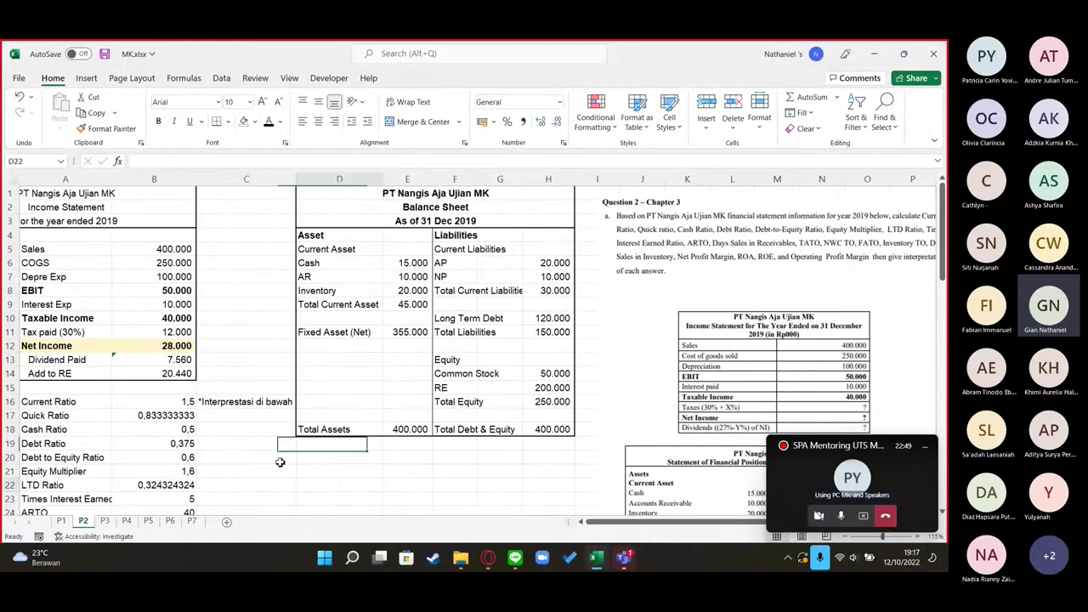
{"action": "left_click", "coordinate": [199, 264]}
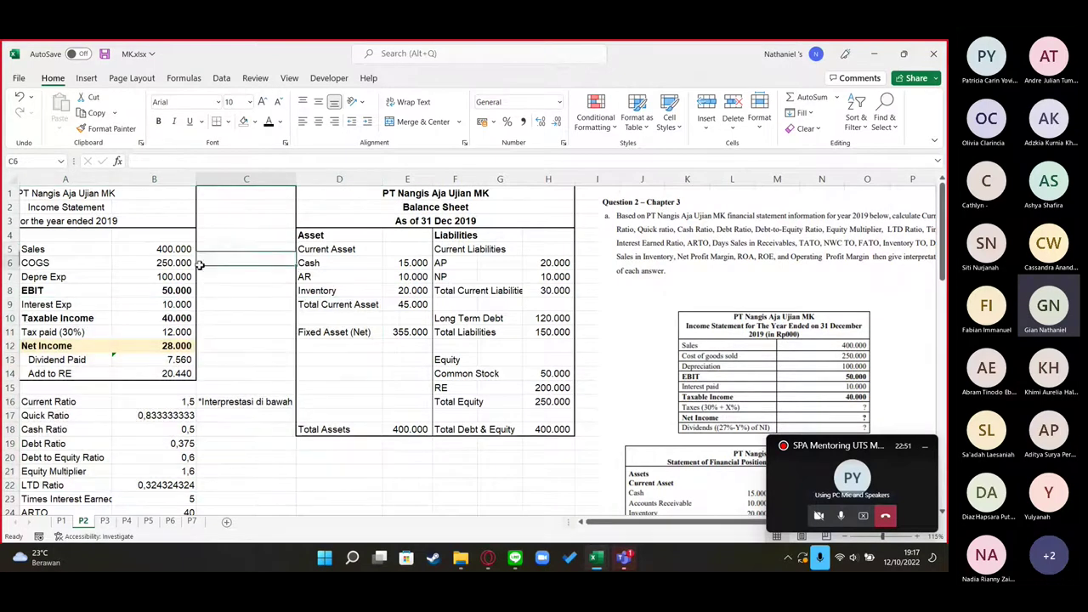
{"action": "left_click", "coordinate": [61, 248]}
{"action": "left_click", "coordinate": [167, 276]}
{"action": "left_click", "coordinate": [167, 291]}
{"action": "left_click", "coordinate": [178, 345]}
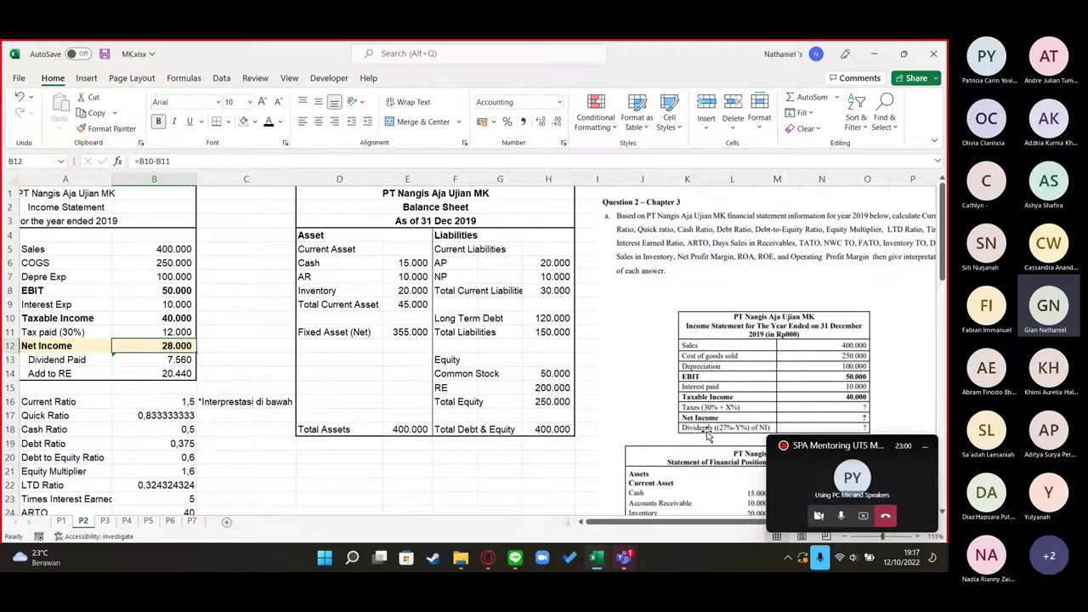
Inspect the Tax paid (30%) formula in B11, continuing through Net Income to Dividend Paid in B13
{"action": "left_click", "coordinate": [170, 331]}
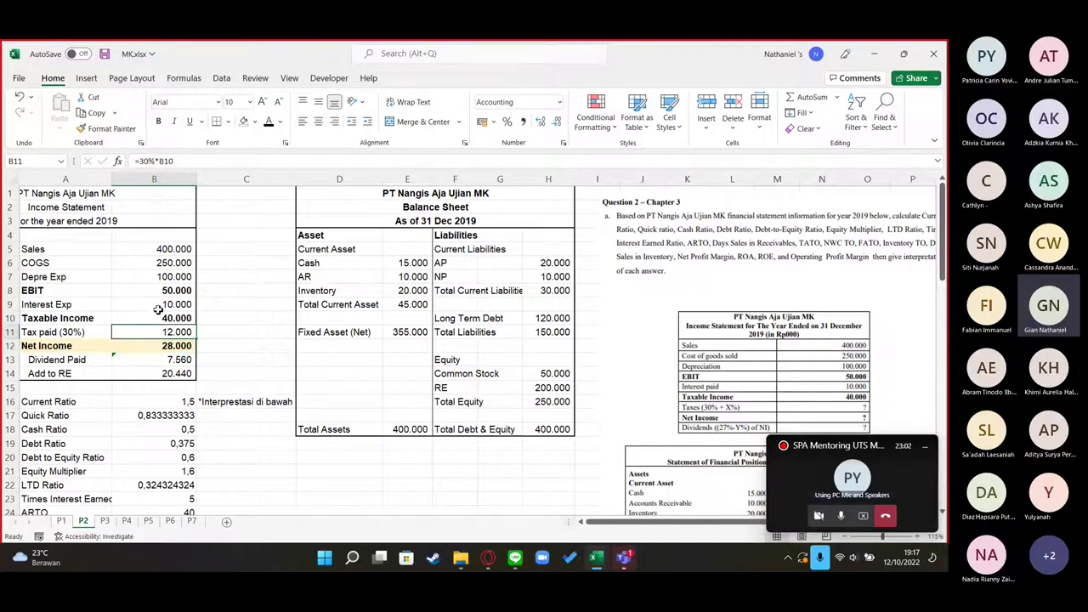
{"action": "left_click", "coordinate": [61, 341]}
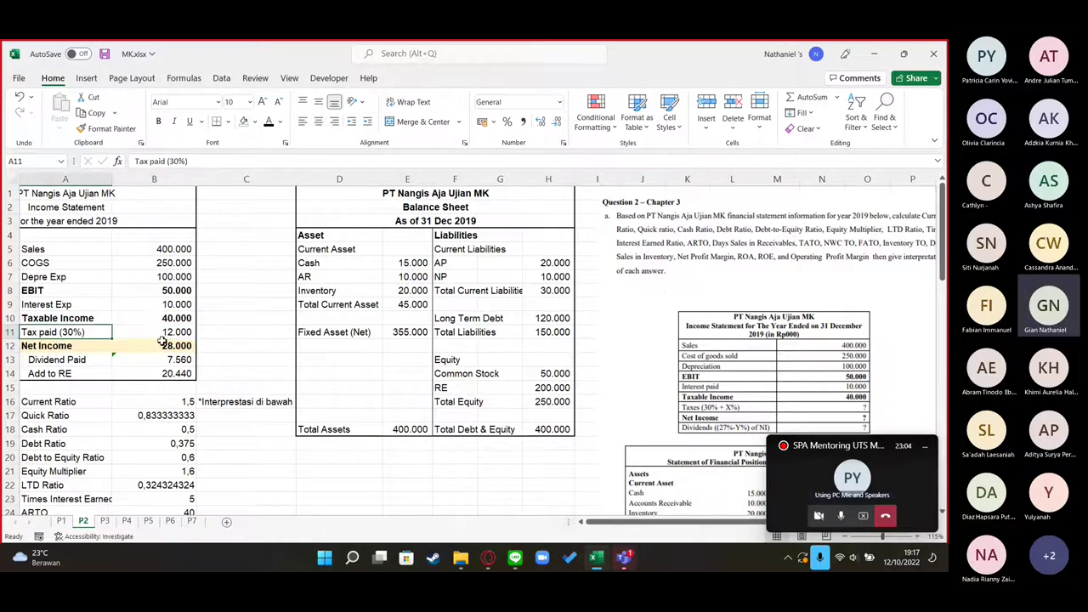
{"action": "key", "text": "Right"}
{"action": "key", "text": "Down"}
{"action": "left_click", "coordinate": [177, 333]}
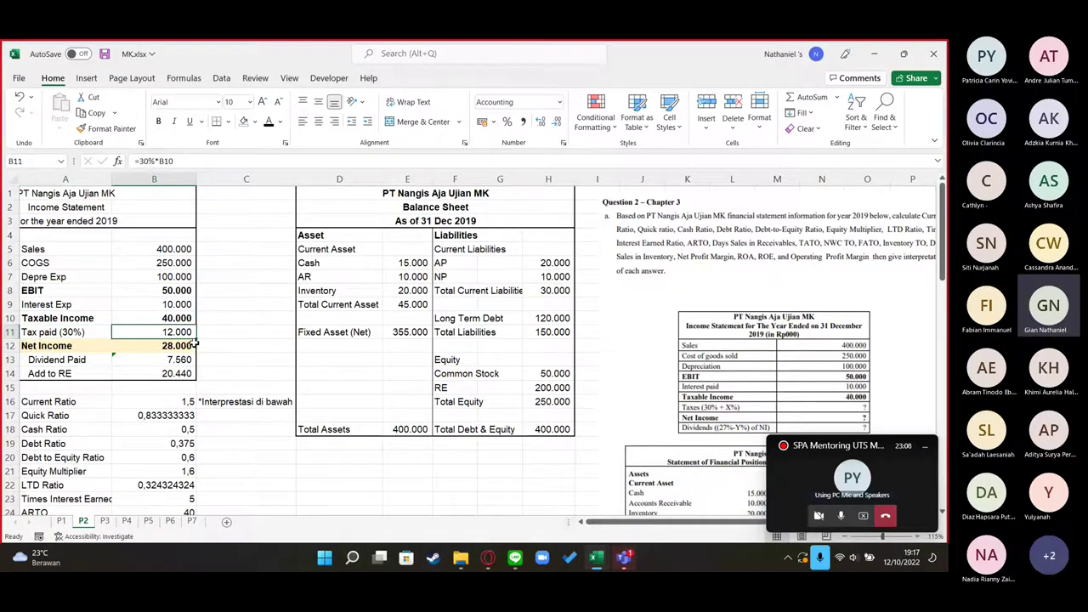
{"action": "left_click", "coordinate": [179, 348]}
{"action": "key", "text": "Down"}
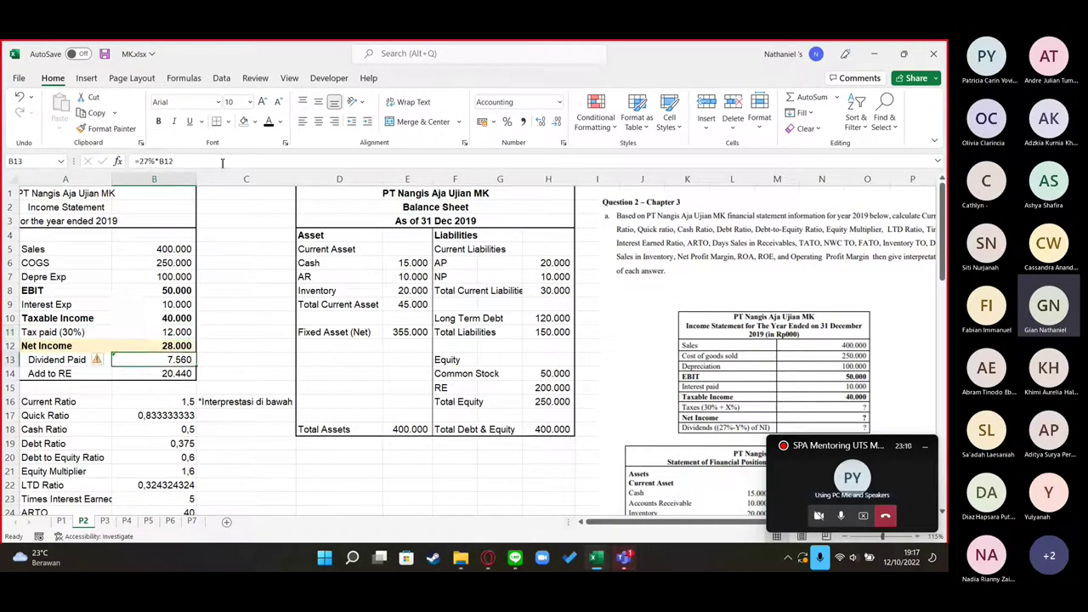
Trace the Dividend Paid formula in B13 to its Net Income reference and inspect the Net Income formula in B12
{"action": "left_click", "coordinate": [243, 359]}
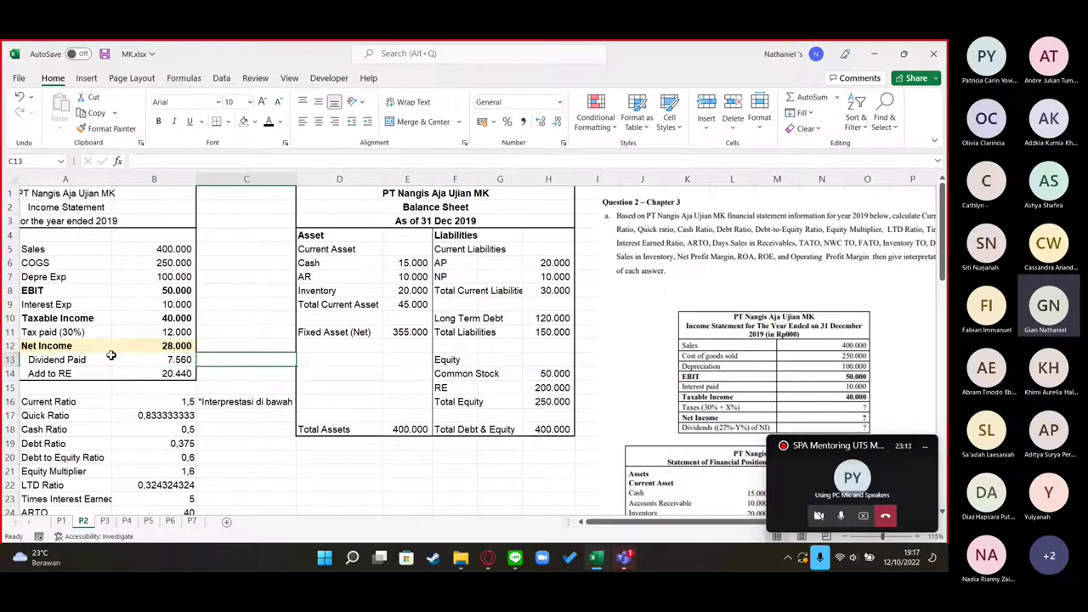
{"action": "key", "text": "Left"}
{"action": "key", "text": "F2"}
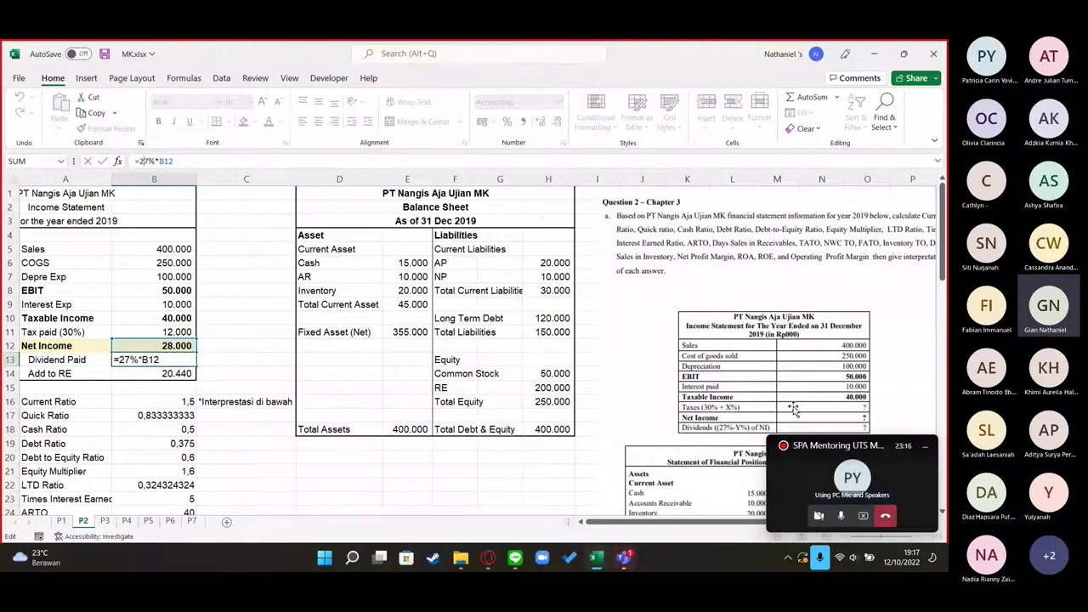
{"action": "scroll", "coordinate": [782, 408], "scroll_direction": "down", "scroll_amount": 1}
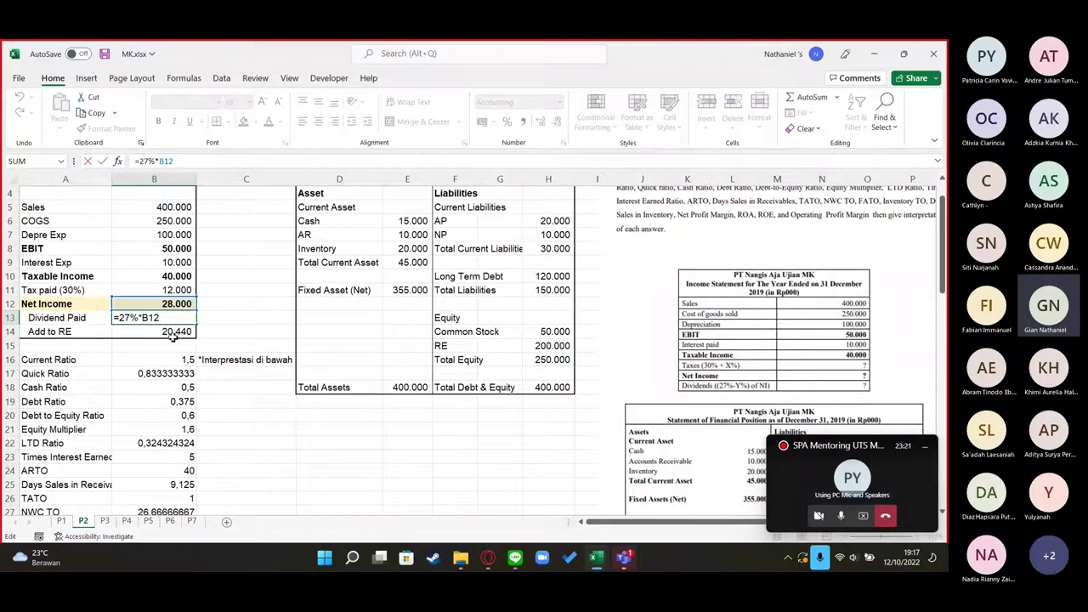
{"action": "key", "text": "ctrl+Return"}
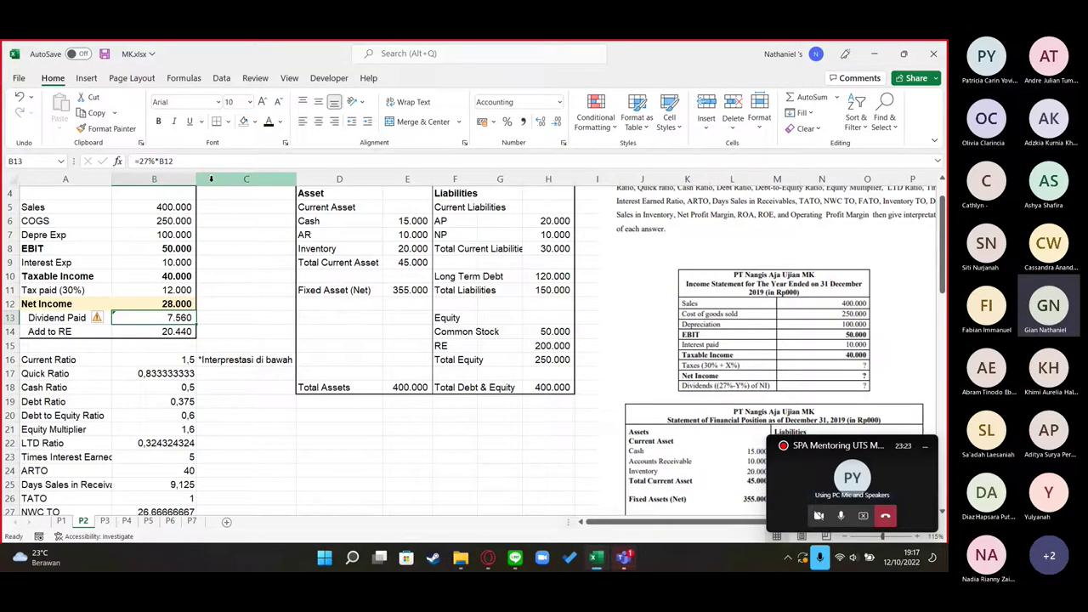
{"action": "left_click", "coordinate": [153, 306]}
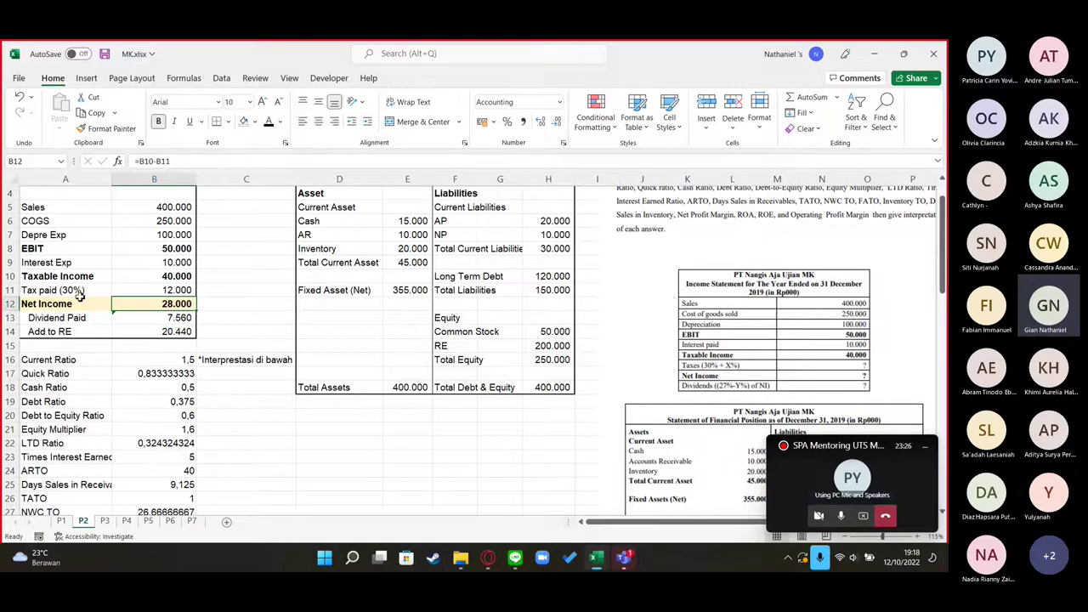
Inspect the Add to RE formula in B14 and trace its references to Net Income in B12 and Dividend Paid in B13
{"action": "left_click", "coordinate": [166, 330]}
{"action": "left_click", "coordinate": [174, 316]}
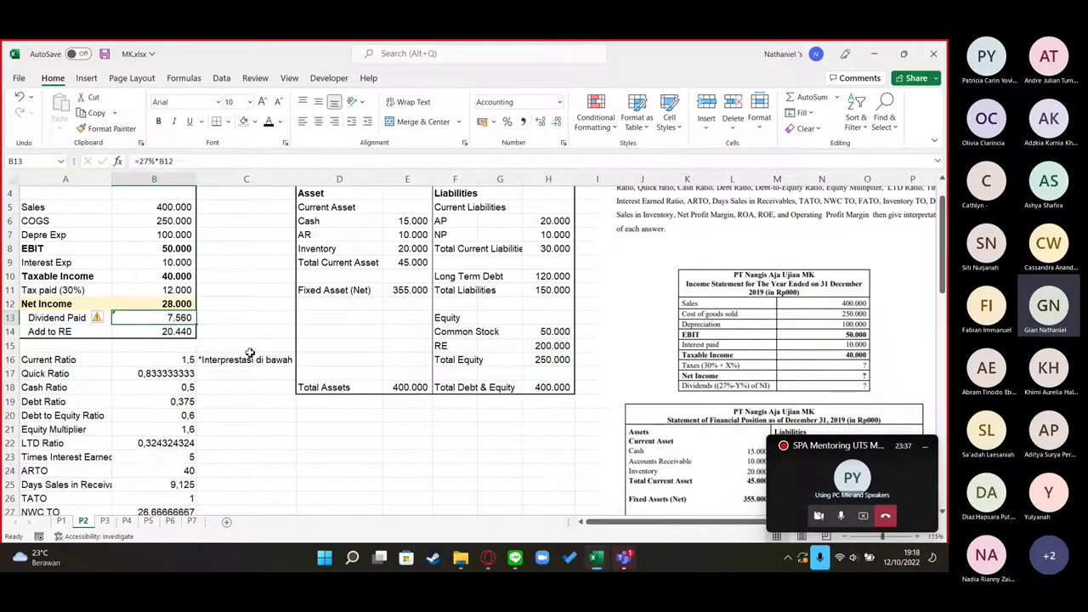
{"action": "left_click", "coordinate": [171, 328]}
{"action": "left_click", "coordinate": [170, 323]}
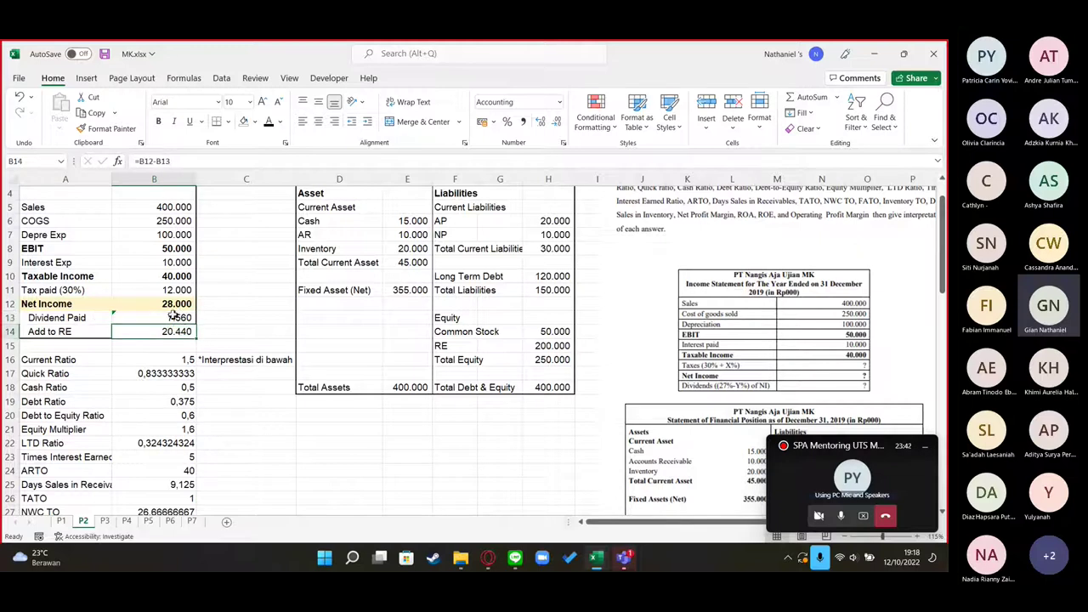
{"action": "left_click", "coordinate": [172, 334]}
{"action": "double_click", "coordinate": [175, 332]}
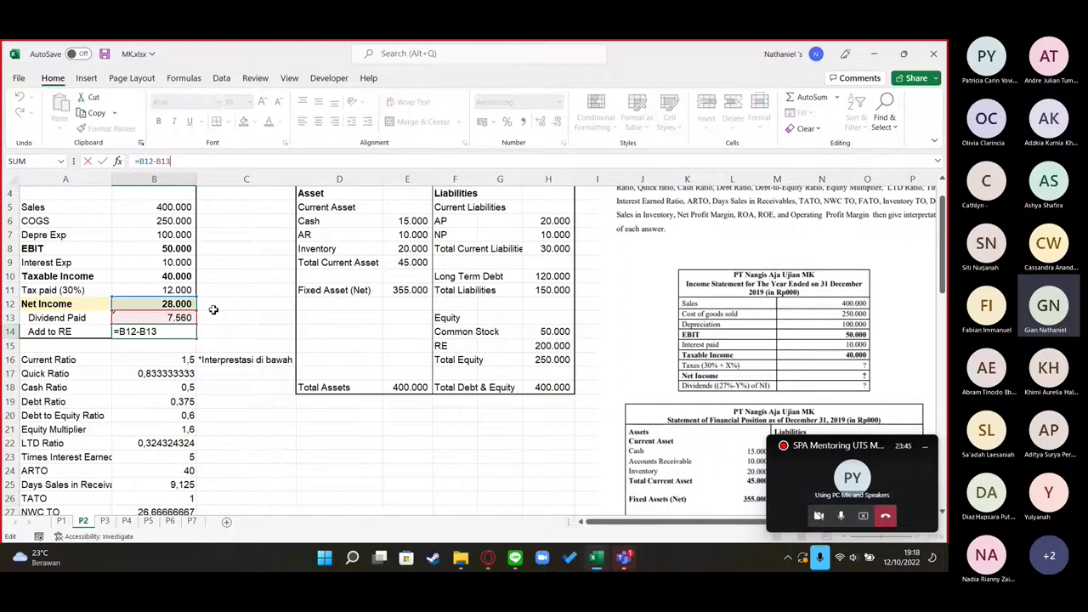
{"action": "left_click", "coordinate": [174, 318]}
{"action": "left_click", "coordinate": [176, 306]}
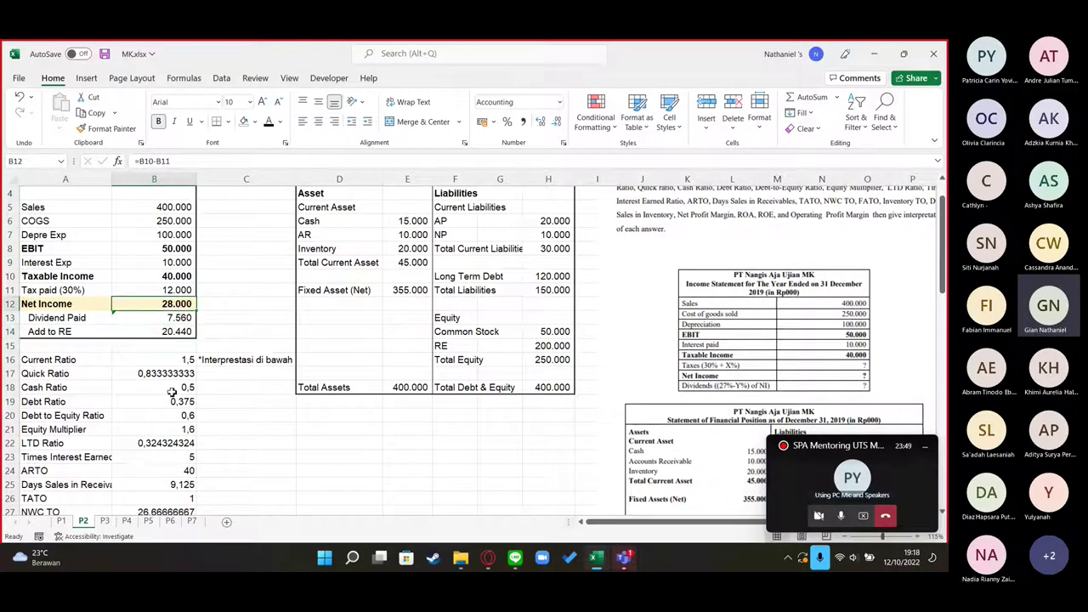
{"action": "left_click", "coordinate": [178, 319]}
{"action": "key", "text": "Down"}
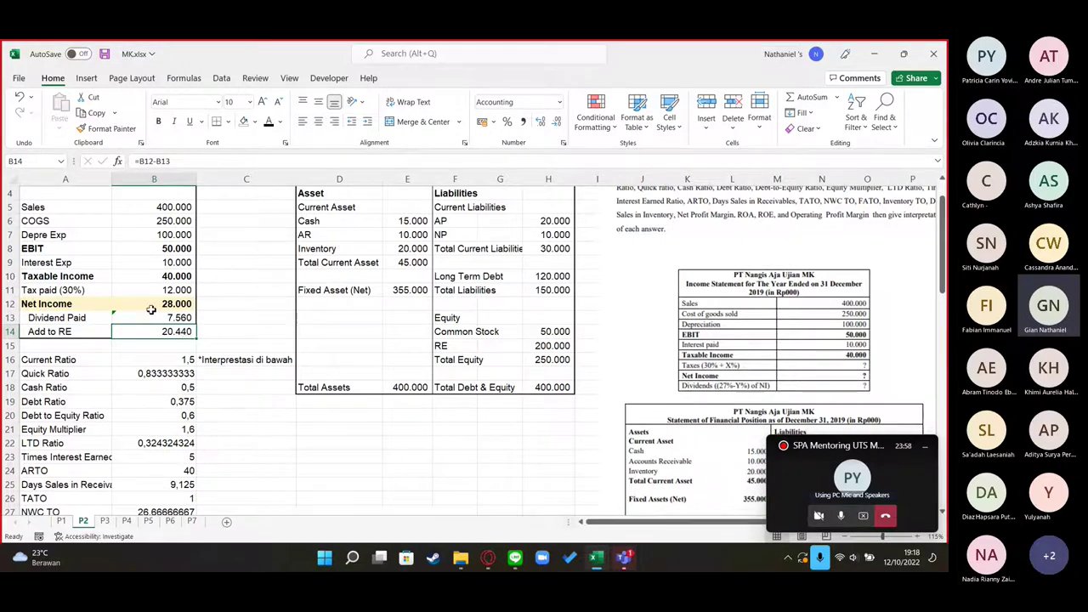
Examine the worked balance sheet as of 31 Dec 2019, selecting D4:H18 from Asset through Total Debt & Equity
{"action": "scroll", "coordinate": [218, 348], "scroll_direction": "up", "scroll_amount": 1}
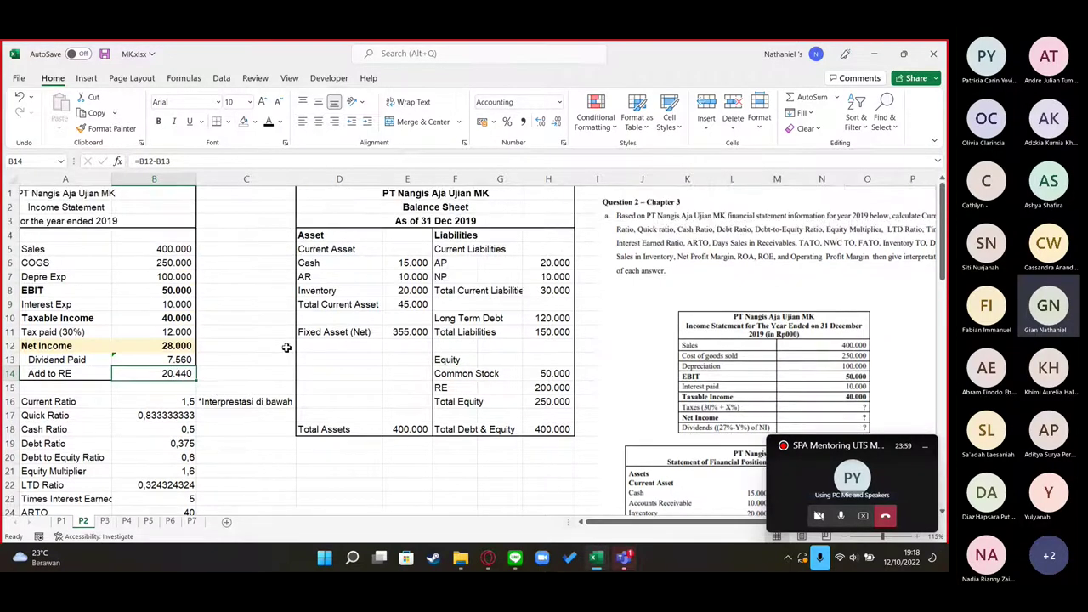
{"action": "scroll", "coordinate": [361, 340], "scroll_direction": "down", "scroll_amount": 3}
{"action": "scroll", "coordinate": [535, 434], "scroll_direction": "up", "scroll_amount": 3}
{"action": "left_click_drag", "start_coordinate": [344, 235], "coordinate": [551, 430]}
{"action": "scroll", "coordinate": [514, 474], "scroll_direction": "down", "scroll_amount": 2}
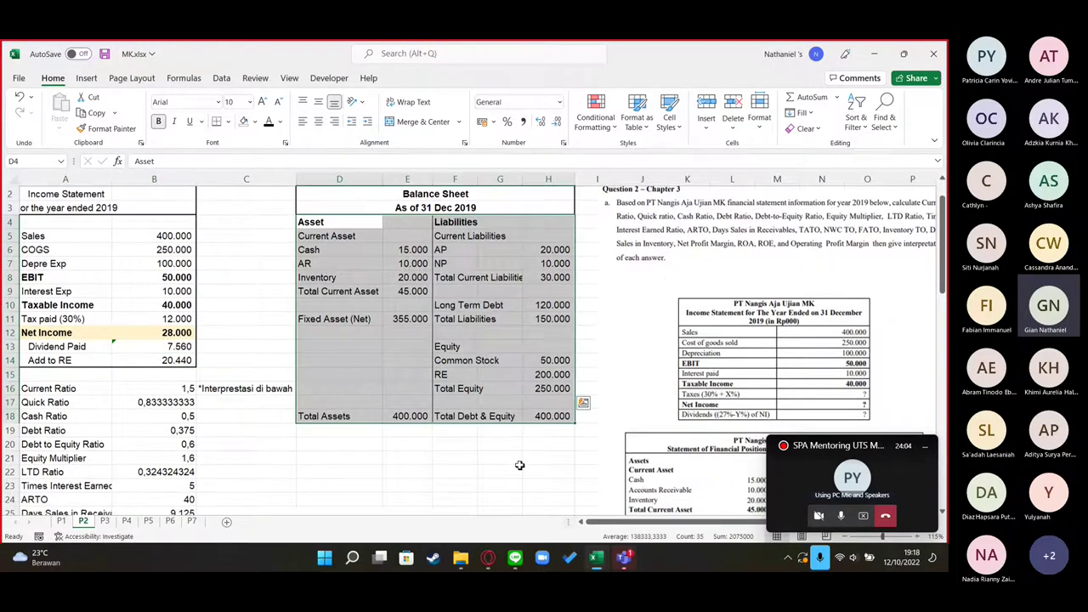
{"action": "left_click", "coordinate": [520, 465]}
Go through the ratio list in column B, checking the formulas from Current Ratio in B16 through Operating Profit Margin
{"action": "scroll", "coordinate": [519, 465], "scroll_direction": "down", "scroll_amount": 3}
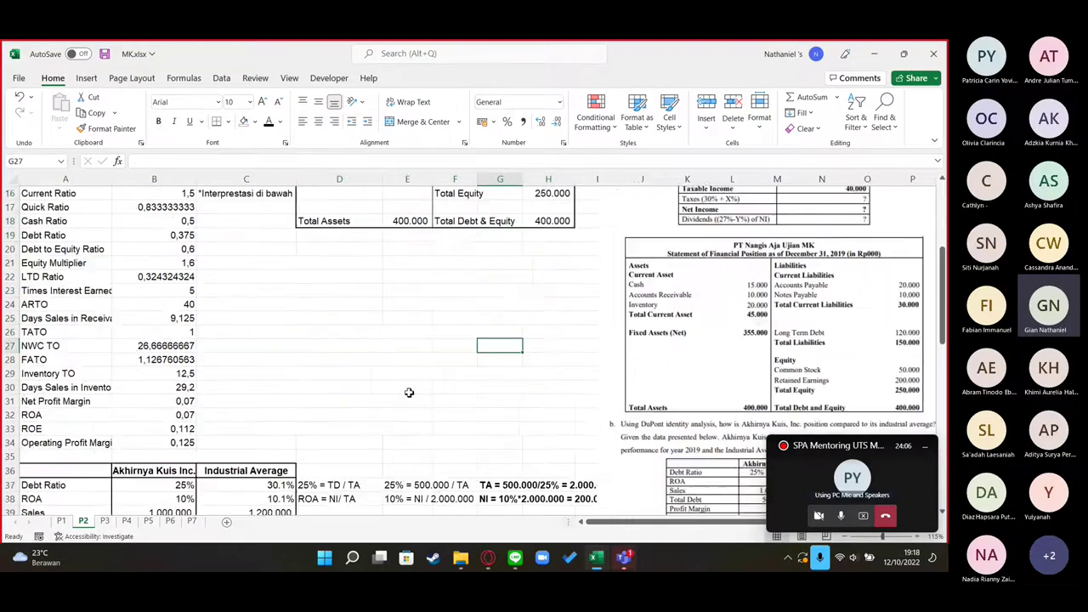
{"action": "scroll", "coordinate": [197, 352], "scroll_direction": "up", "scroll_amount": 2}
{"action": "scroll", "coordinate": [198, 353], "scroll_direction": "down", "scroll_amount": 2}
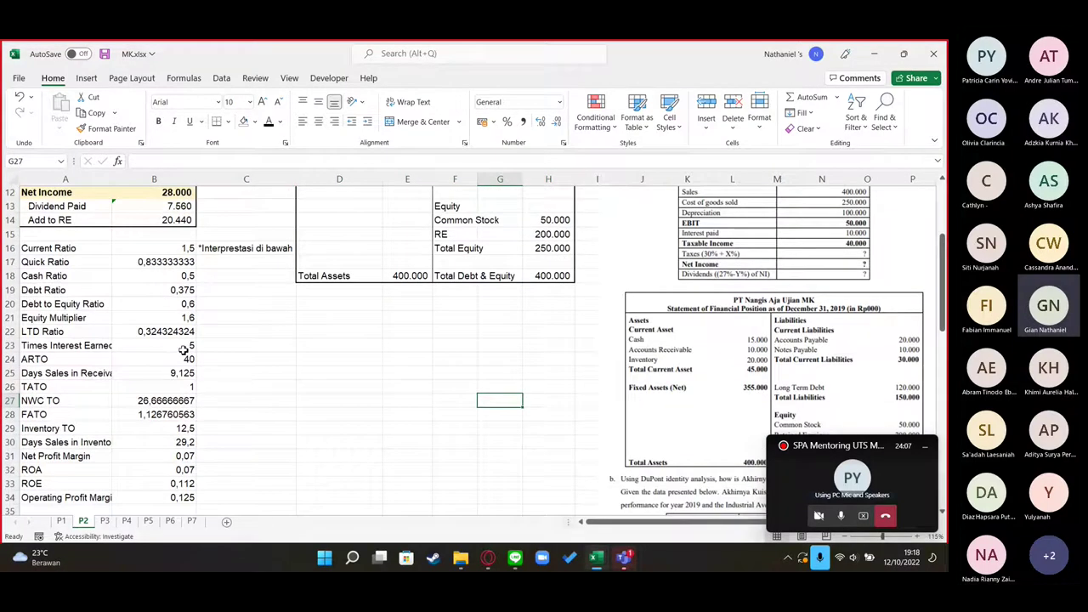
{"action": "left_click_drag", "start_coordinate": [152, 236], "coordinate": [154, 266]}
{"action": "left_click", "coordinate": [153, 277]}
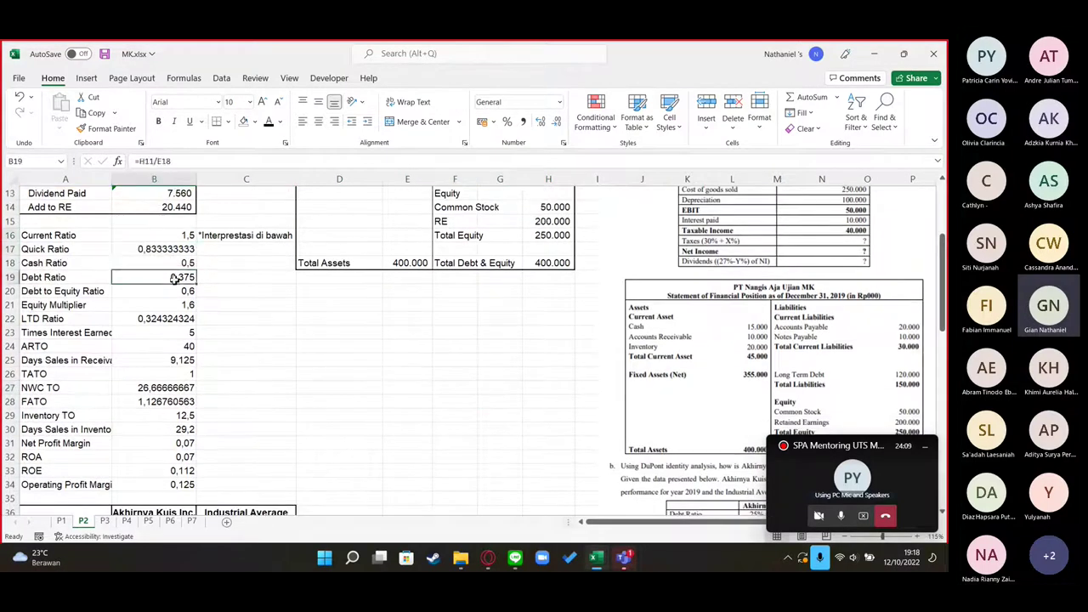
{"action": "left_click", "coordinate": [153, 336]}
{"action": "left_click", "coordinate": [149, 460]}
{"action": "left_click", "coordinate": [153, 499]}
{"action": "left_click", "coordinate": [153, 249]}
{"action": "left_click", "coordinate": [153, 236]}
{"action": "scroll", "coordinate": [240, 310], "scroll_direction": "down", "scroll_amount": 3}
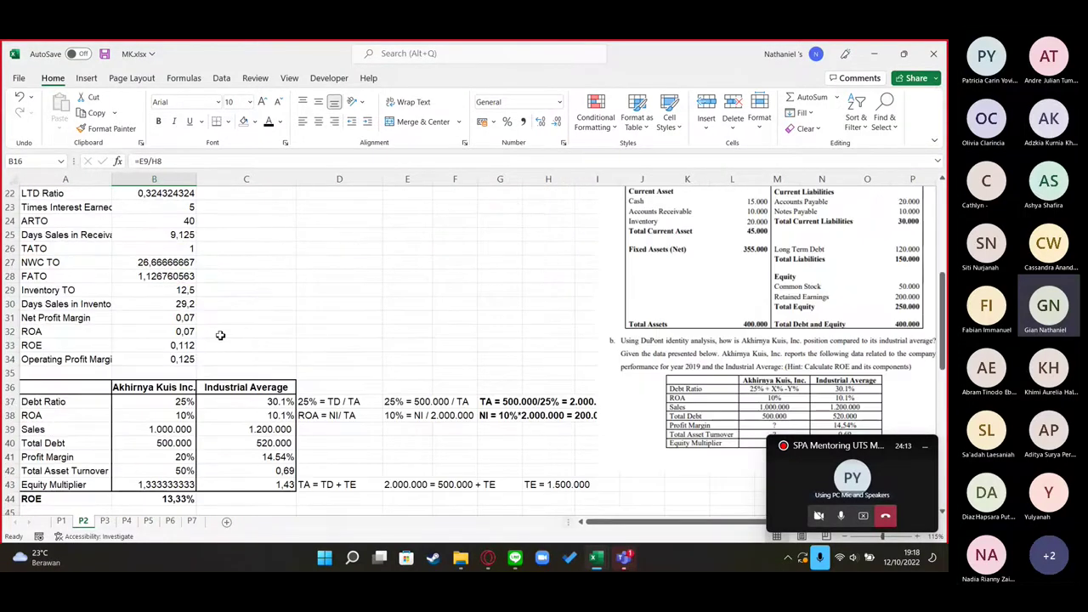
Switch to the Kumpulan Rumus MK.xlsx workbook and look over the Ratio Analysis formulas on the List Rumus sheet
{"action": "scroll", "coordinate": [240, 310], "scroll_direction": "up", "scroll_amount": 5}
{"action": "mouse_move", "coordinate": [596, 557]}
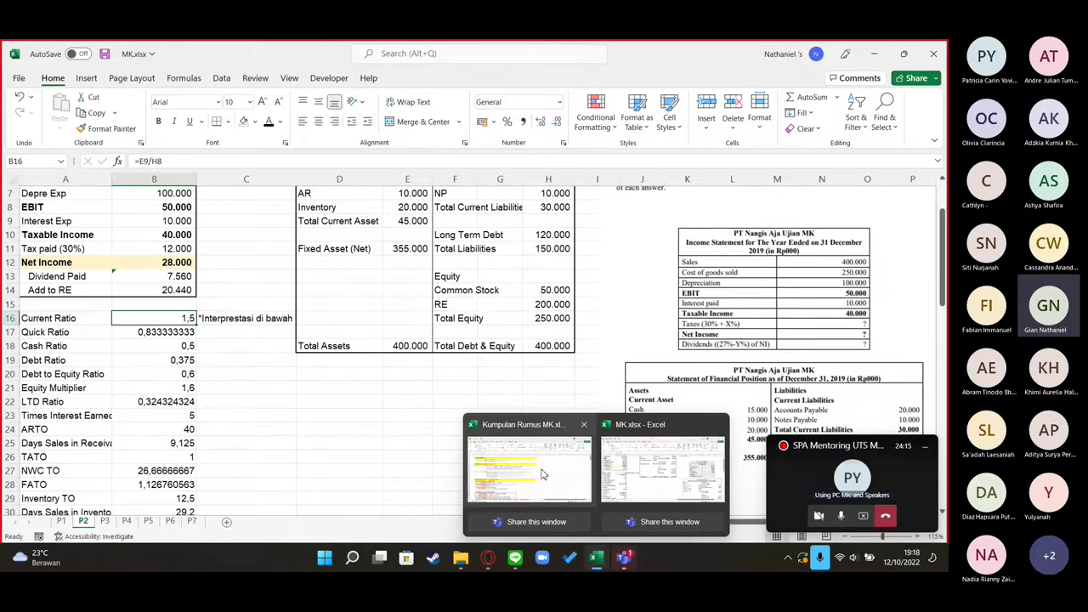
{"action": "left_click", "coordinate": [557, 508]}
{"action": "scroll", "coordinate": [231, 407], "scroll_direction": "down", "scroll_amount": 9}
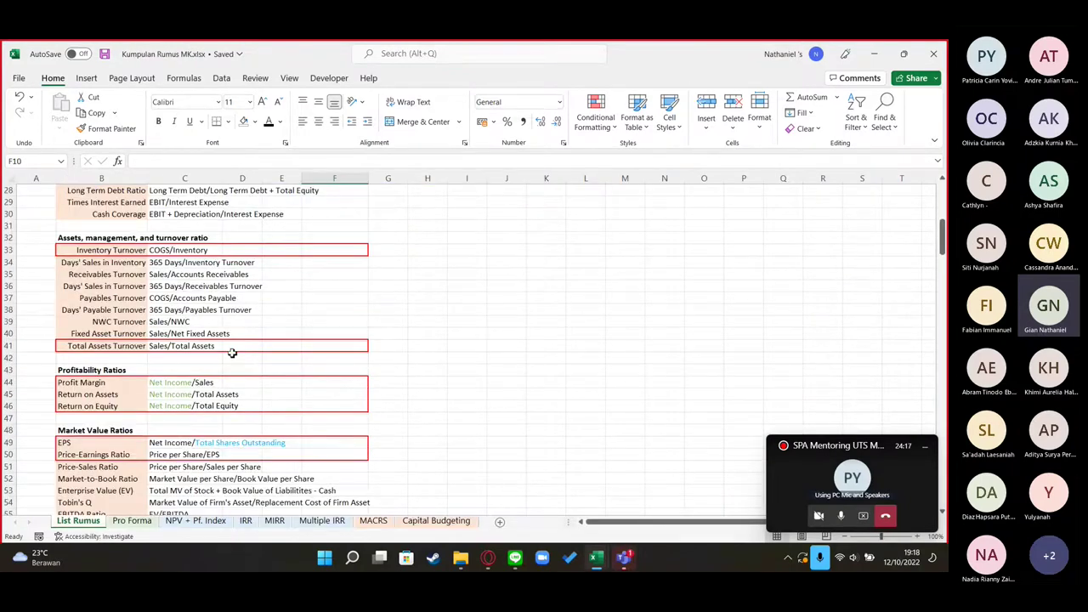
{"action": "scroll", "coordinate": [247, 374], "scroll_direction": "up", "scroll_amount": 9}
{"action": "scroll", "coordinate": [156, 325], "scroll_direction": "down", "scroll_amount": 4}
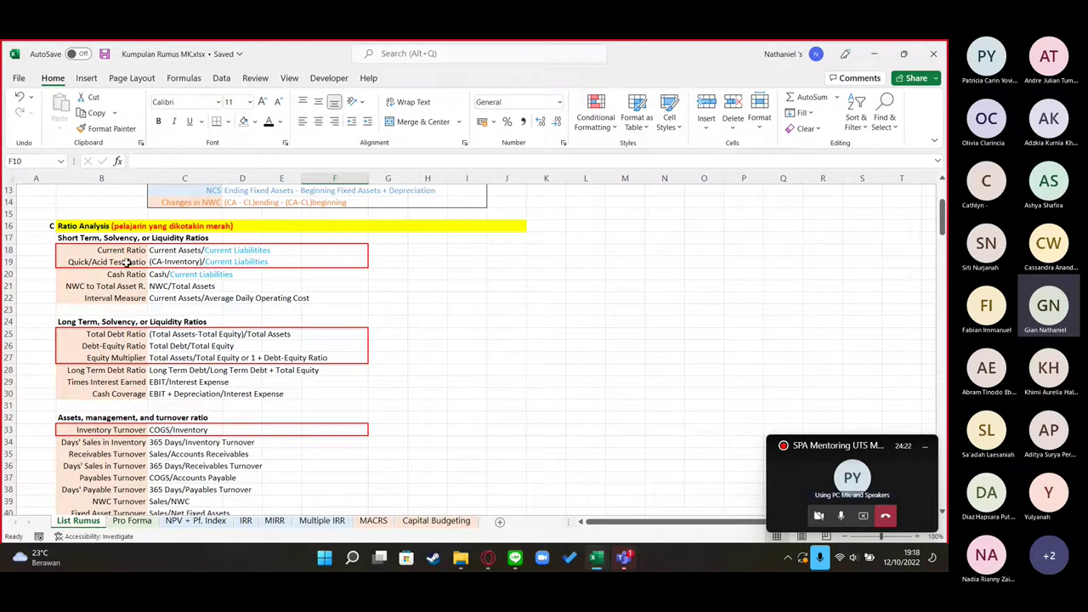
Return to MK.xlsx and trace the Current Ratio formula in B16 to total current assets and total current liabilities
{"action": "key", "text": "alt+Tab"}
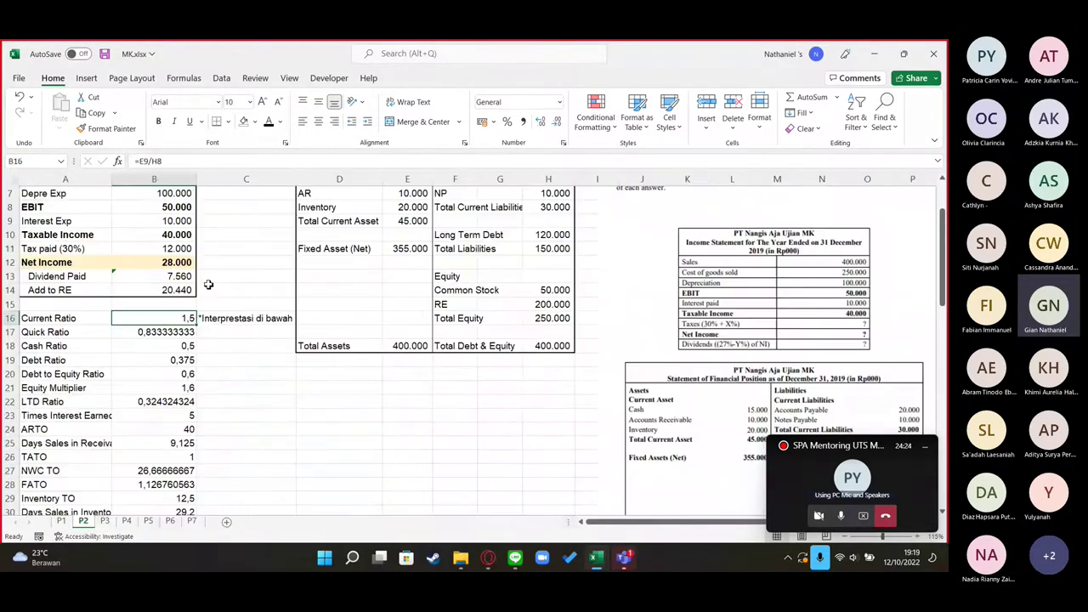
{"action": "key", "text": "F2"}
{"action": "scroll", "coordinate": [196, 206], "scroll_direction": "up", "scroll_amount": 2}
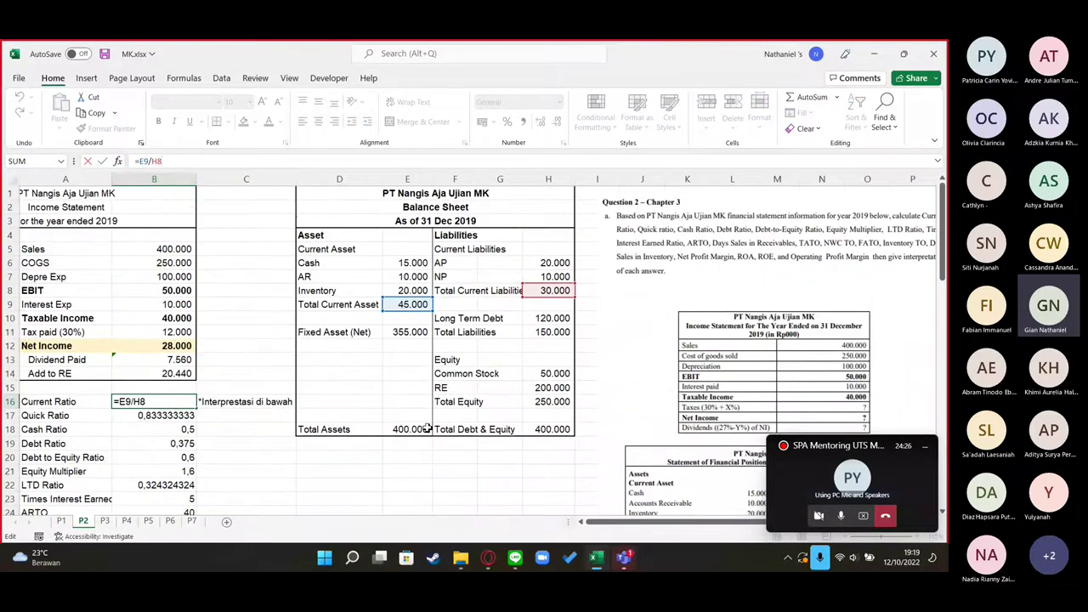
{"action": "left_click", "coordinate": [258, 424]}
{"action": "scroll", "coordinate": [169, 390], "scroll_direction": "down", "scroll_amount": 2}
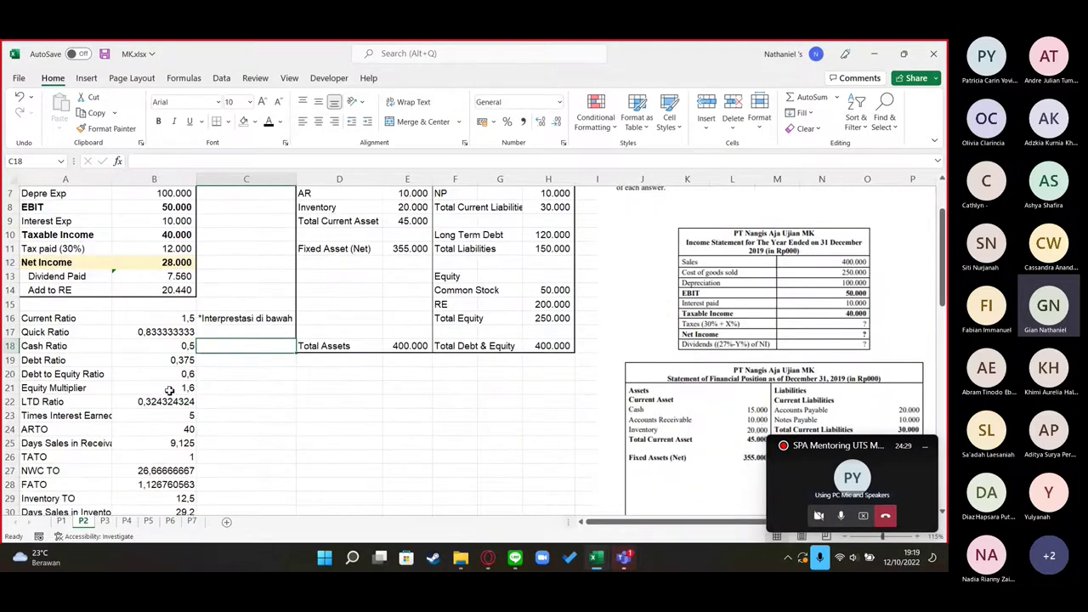
Go to the Ratio, Number and Interpretation table starting at row 54 and bring its Interpretation column fully into view
{"action": "scroll", "coordinate": [169, 390], "scroll_direction": "down", "scroll_amount": 3}
{"action": "scroll", "coordinate": [169, 390], "scroll_direction": "up", "scroll_amount": 5}
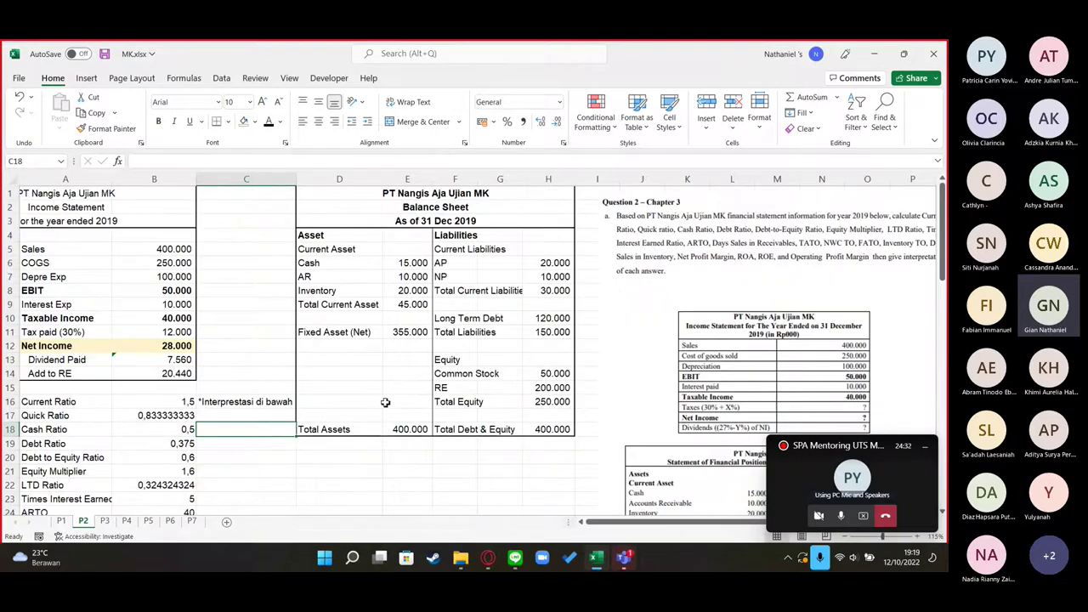
{"action": "scroll", "coordinate": [385, 402], "scroll_direction": "down", "scroll_amount": 15}
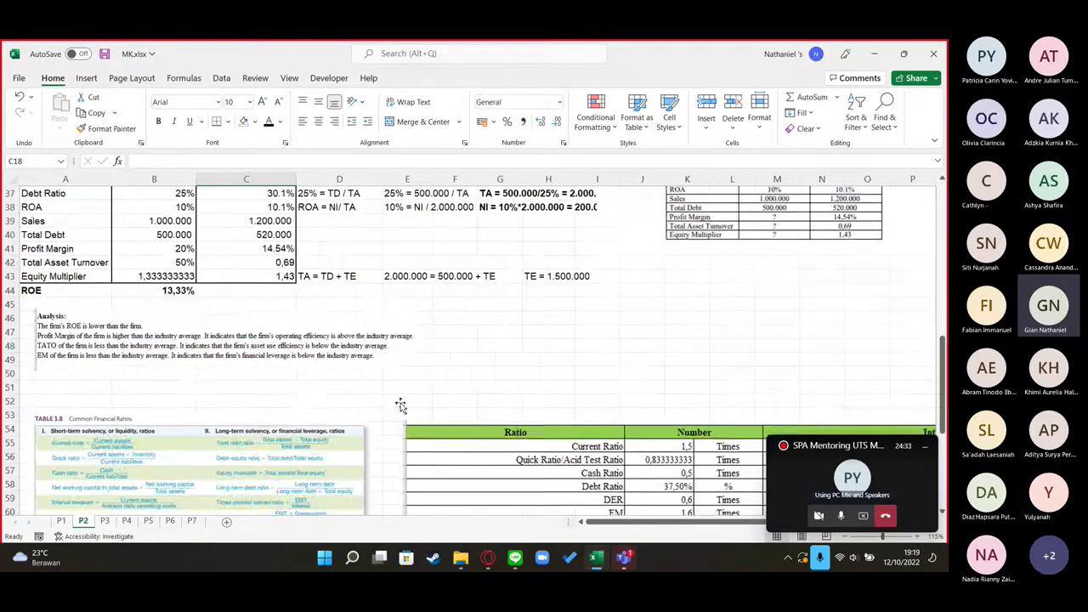
{"action": "left_click_drag", "start_coordinate": [587, 235], "coordinate": [787, 242]}
{"action": "scroll", "coordinate": [892, 273], "scroll_direction": "down", "scroll_amount": 1}
{"action": "left_click", "coordinate": [903, 247]}
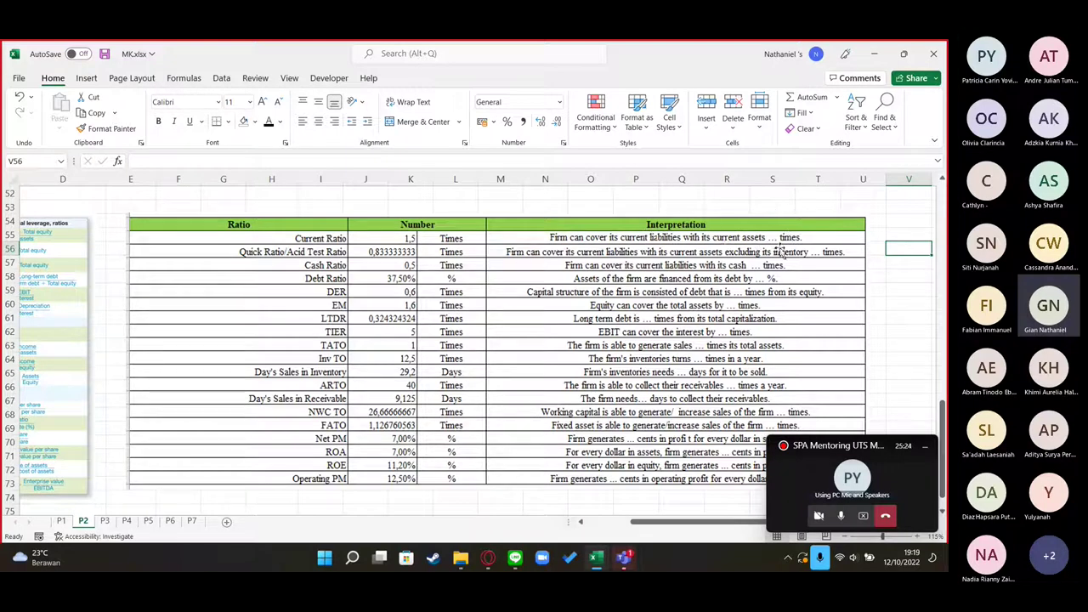
Read the ratio interpretations from Current Ratio down to Operating PM
{"action": "left_click", "coordinate": [818, 199]}
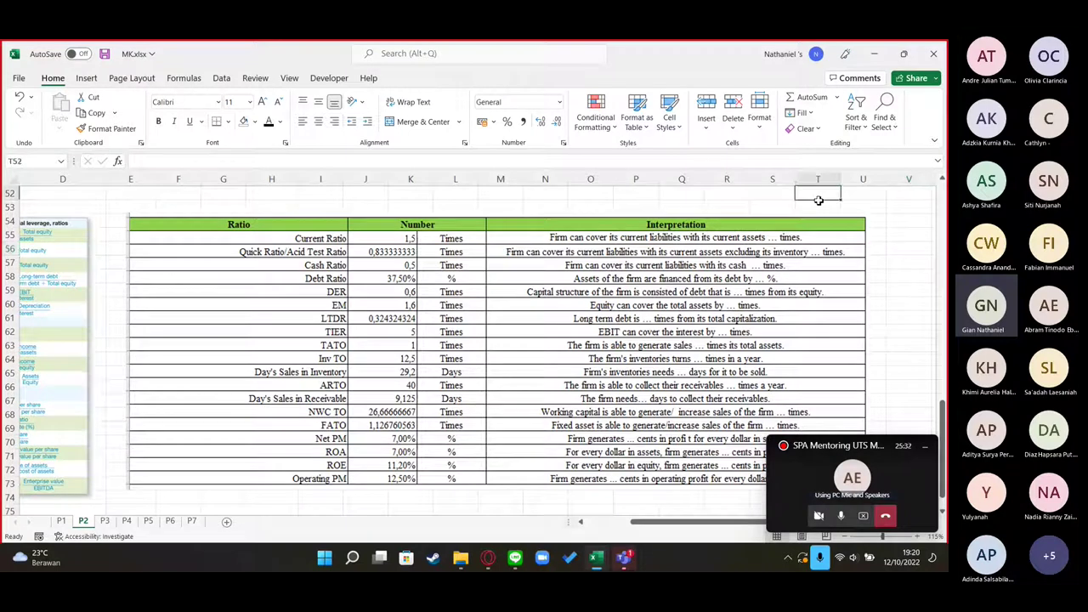
{"action": "left_click", "coordinate": [884, 239]}
{"action": "scroll", "coordinate": [884, 239], "scroll_direction": "down", "scroll_amount": 3}
{"action": "scroll", "coordinate": [873, 268], "scroll_direction": "up", "scroll_amount": 3}
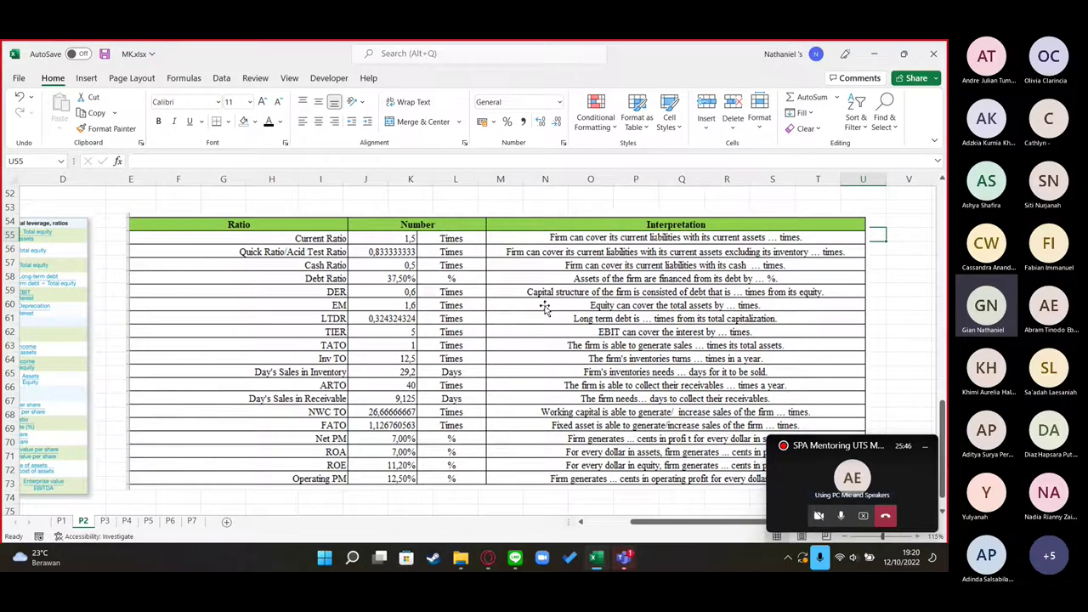
{"action": "scroll", "coordinate": [434, 395], "scroll_direction": "down", "scroll_amount": 1}
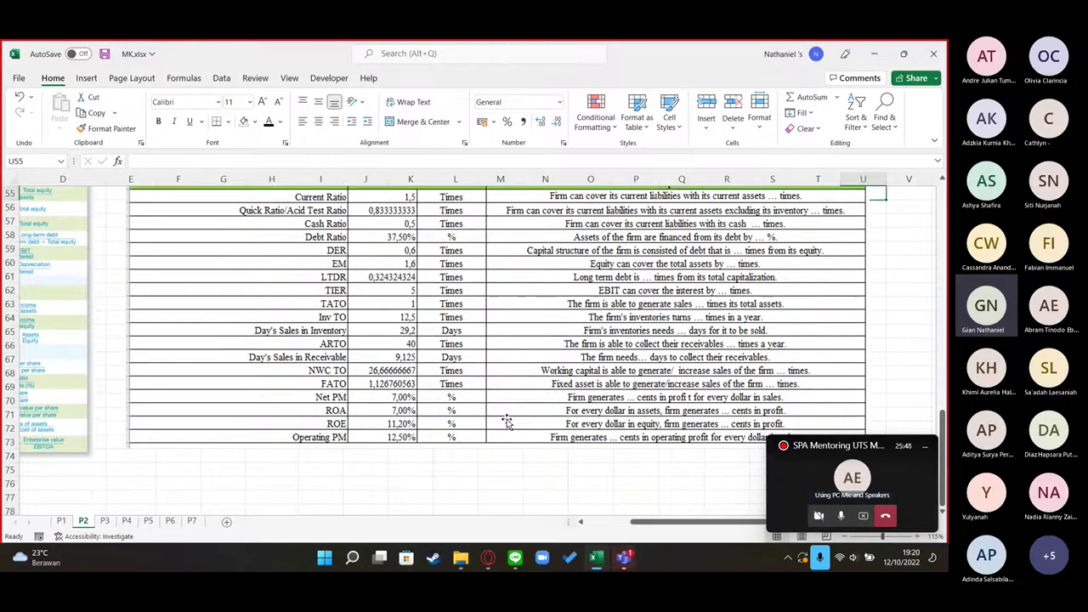
{"action": "scroll", "coordinate": [411, 400], "scroll_direction": "down", "scroll_amount": 1}
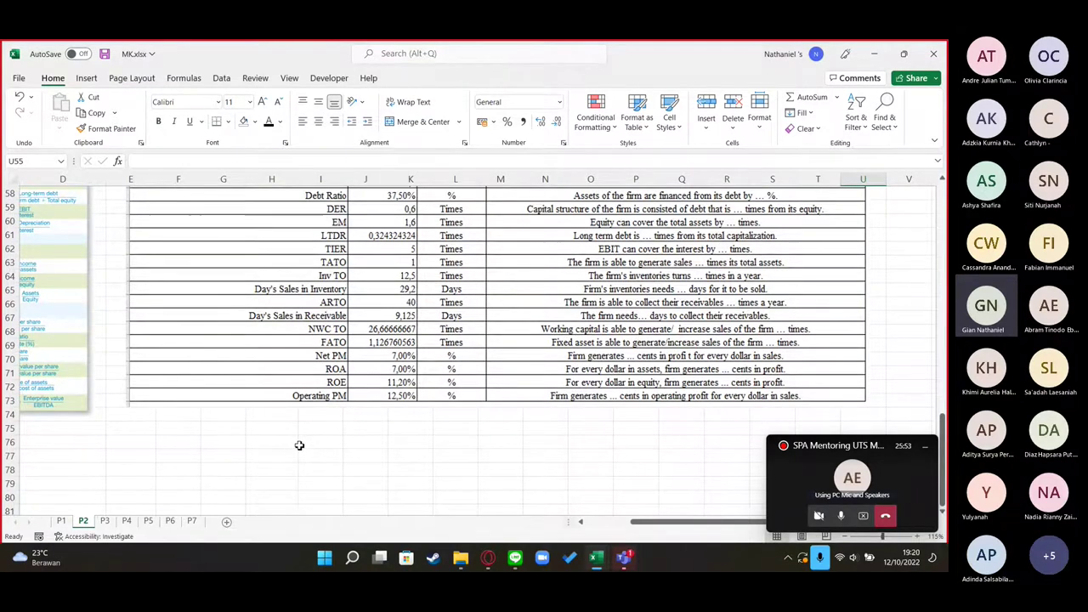
Look over the DuPont analysis and the Table 3.8 Common Financial Ratios picture, finishing below the interpretation table
{"action": "left_click_drag", "start_coordinate": [299, 445], "coordinate": [245, 434]}
{"action": "scroll", "coordinate": [255, 438], "scroll_direction": "up", "scroll_amount": 9}
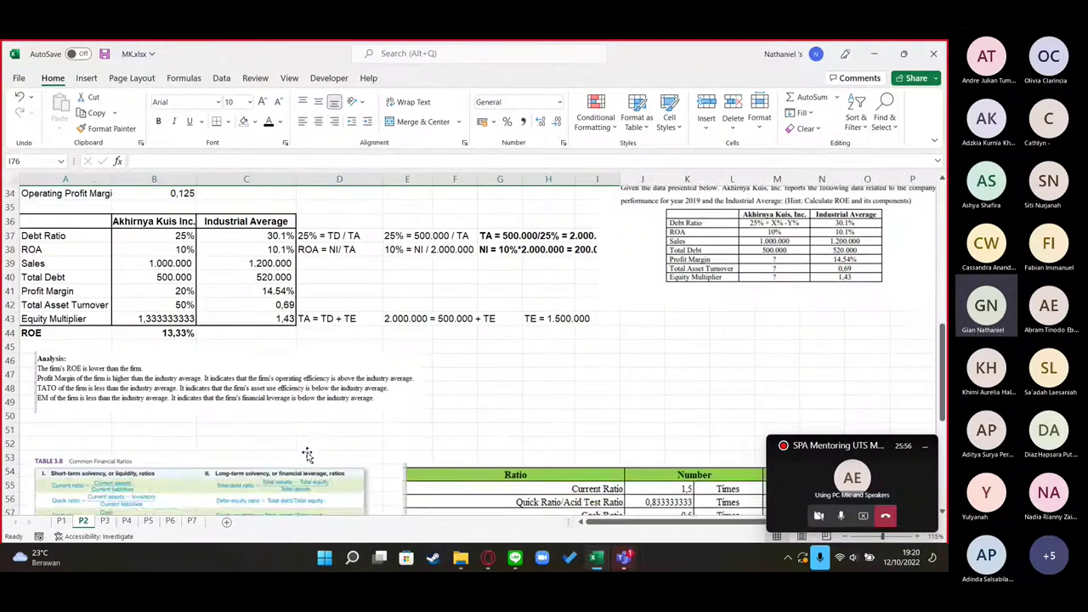
{"action": "scroll", "coordinate": [357, 417], "scroll_direction": "down", "scroll_amount": 8}
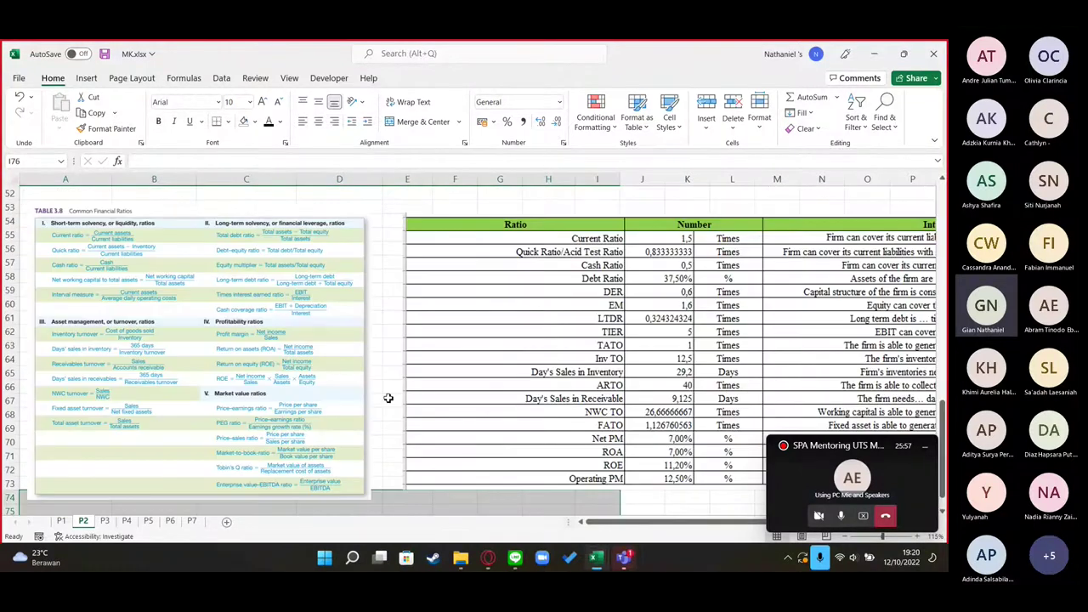
{"action": "scroll", "coordinate": [389, 396], "scroll_direction": "down", "scroll_amount": 3}
{"action": "left_click_drag", "start_coordinate": [583, 430], "coordinate": [597, 382]}
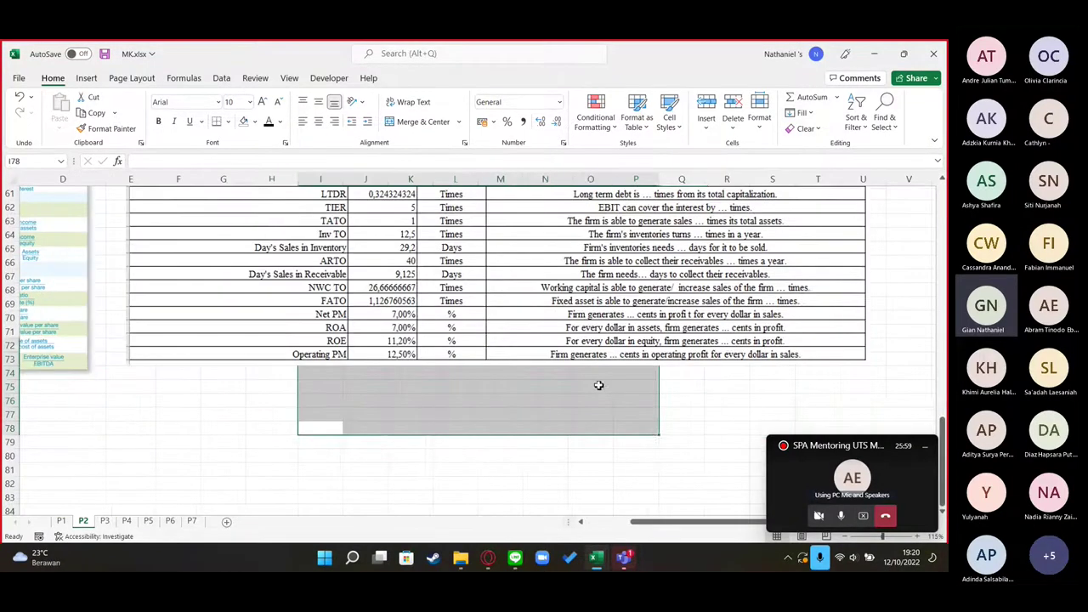
{"action": "left_click", "coordinate": [624, 430]}
Review the Times, Days and % units and the interpretation wording for each ratio in the table
{"action": "scroll", "coordinate": [624, 430], "scroll_direction": "up", "scroll_amount": 1}
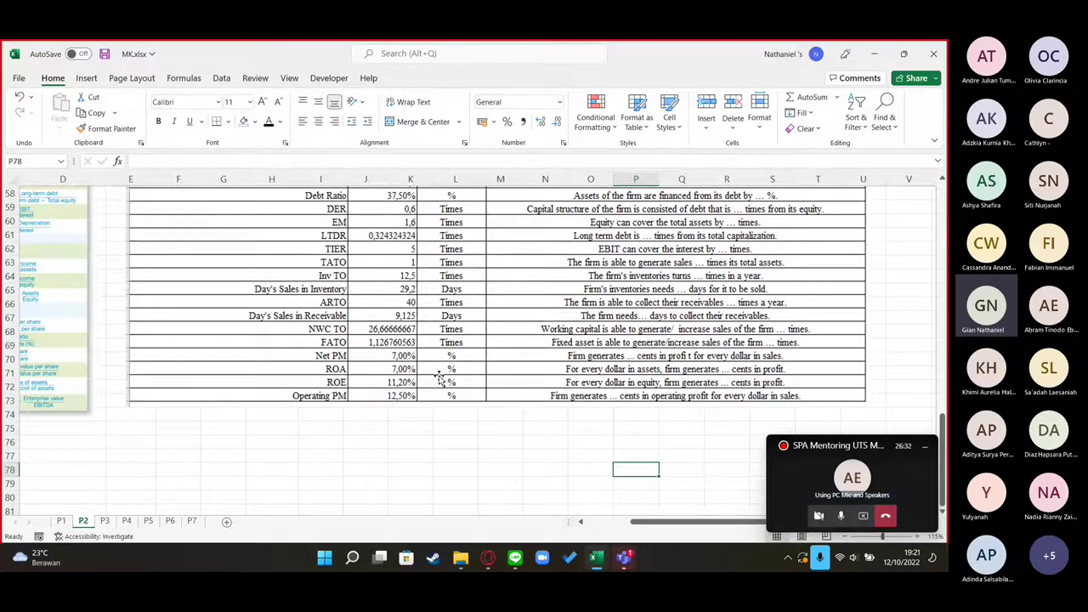
{"action": "scroll", "coordinate": [441, 378], "scroll_direction": "up", "scroll_amount": 2}
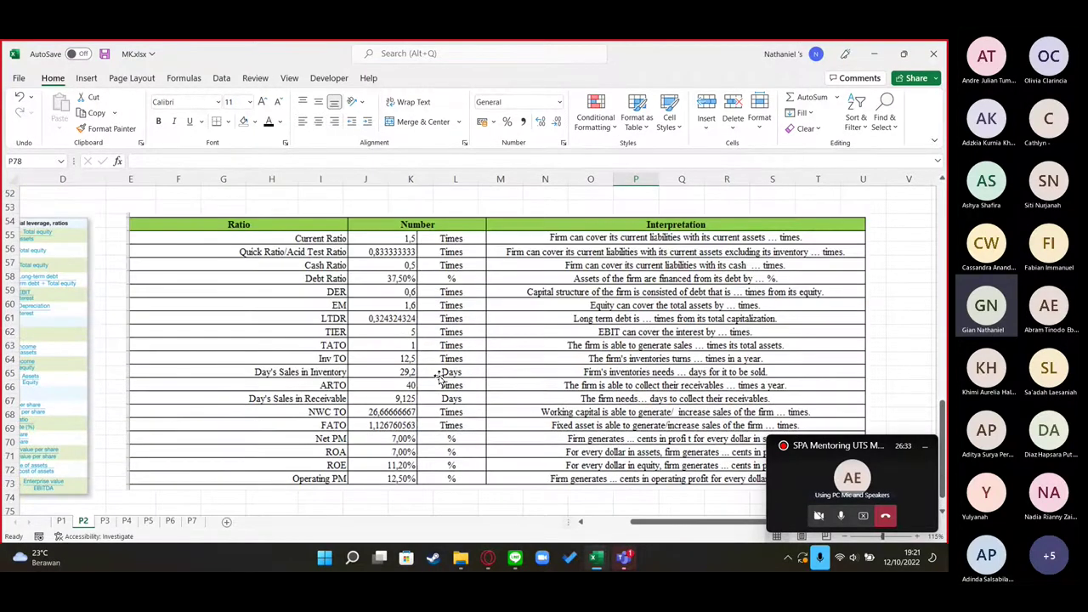
{"action": "scroll", "coordinate": [595, 340], "scroll_direction": "down", "scroll_amount": 1}
{"action": "scroll", "coordinate": [752, 327], "scroll_direction": "up", "scroll_amount": 1}
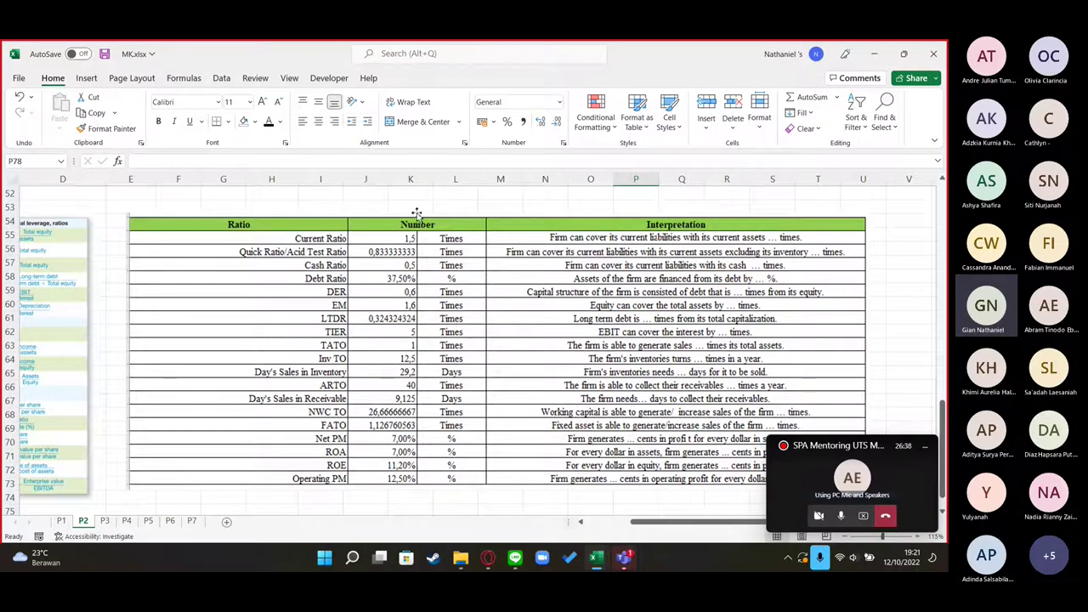
{"action": "scroll", "coordinate": [554, 298], "scroll_direction": "up", "scroll_amount": 2}
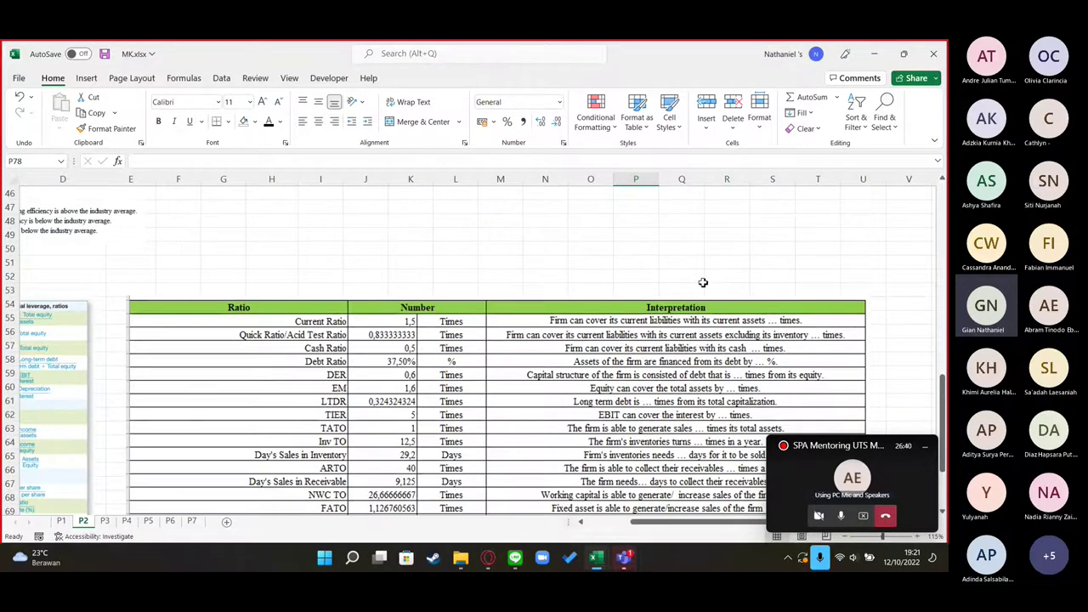
{"action": "scroll", "coordinate": [581, 279], "scroll_direction": "down", "scroll_amount": 3}
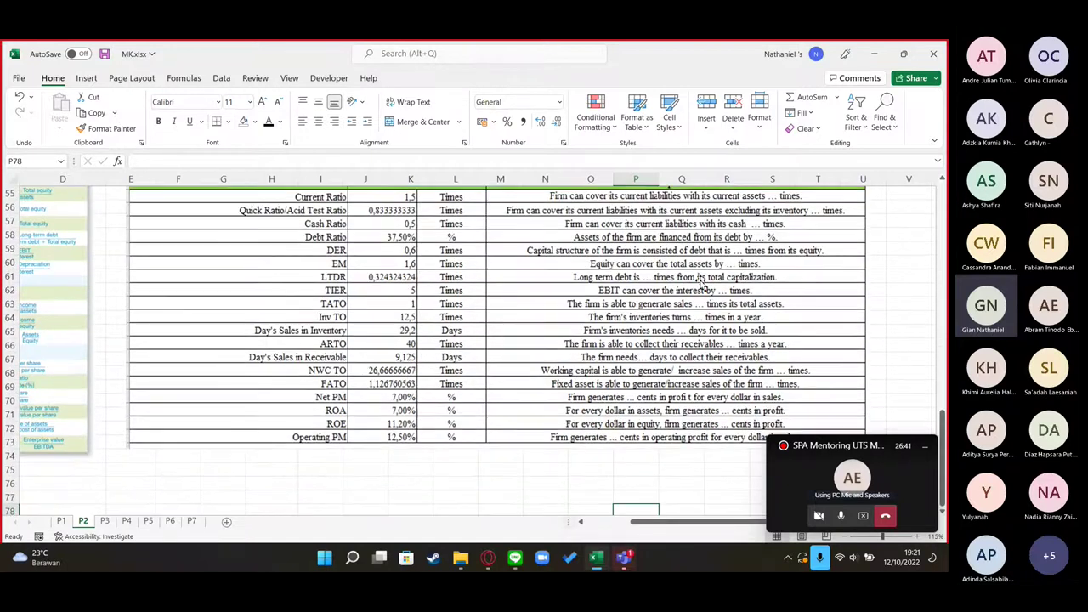
{"action": "scroll", "coordinate": [702, 287], "scroll_direction": "up", "scroll_amount": 1}
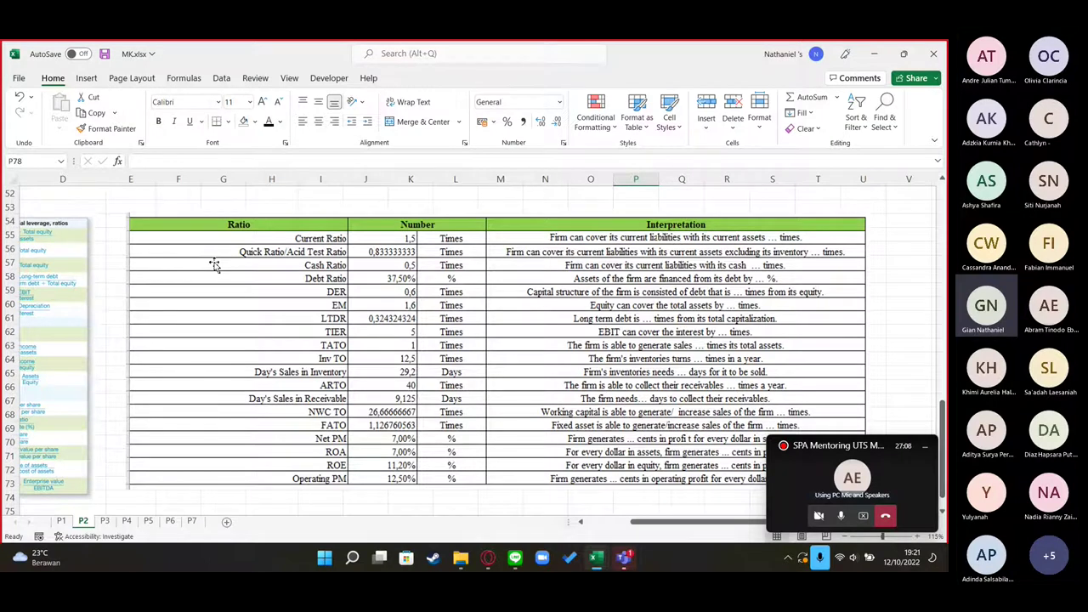
Go back up to question b and the comparison of Akhirnya Kuis Inc. with the Industrial Average
{"action": "scroll", "coordinate": [215, 265], "scroll_direction": "up", "scroll_amount": 13}
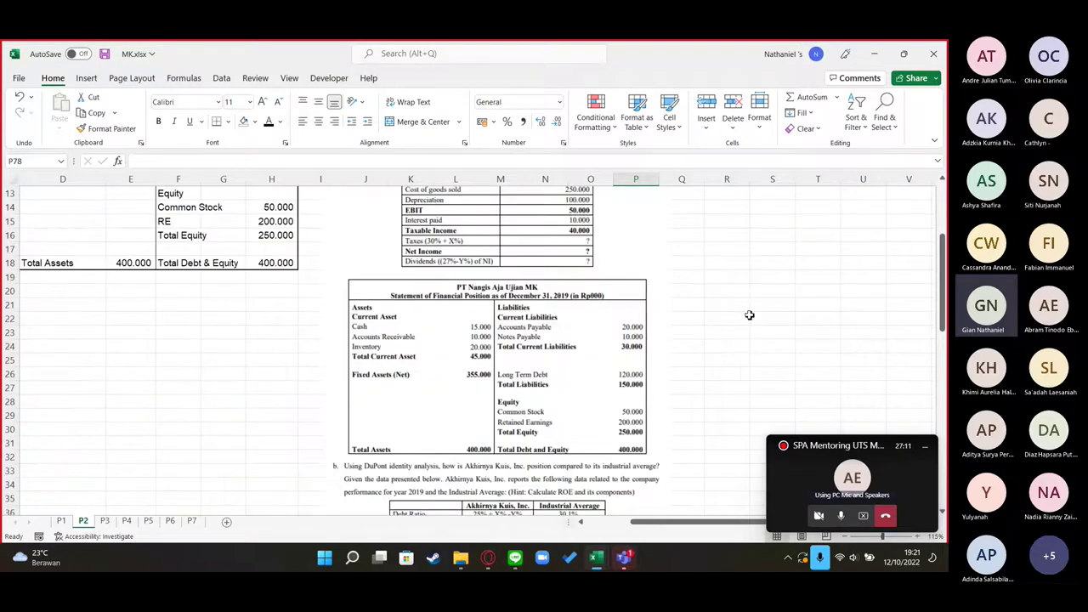
{"action": "scroll", "coordinate": [664, 383], "scroll_direction": "down", "scroll_amount": 3}
{"action": "scroll", "coordinate": [664, 383], "scroll_direction": "left", "scroll_amount": 5}
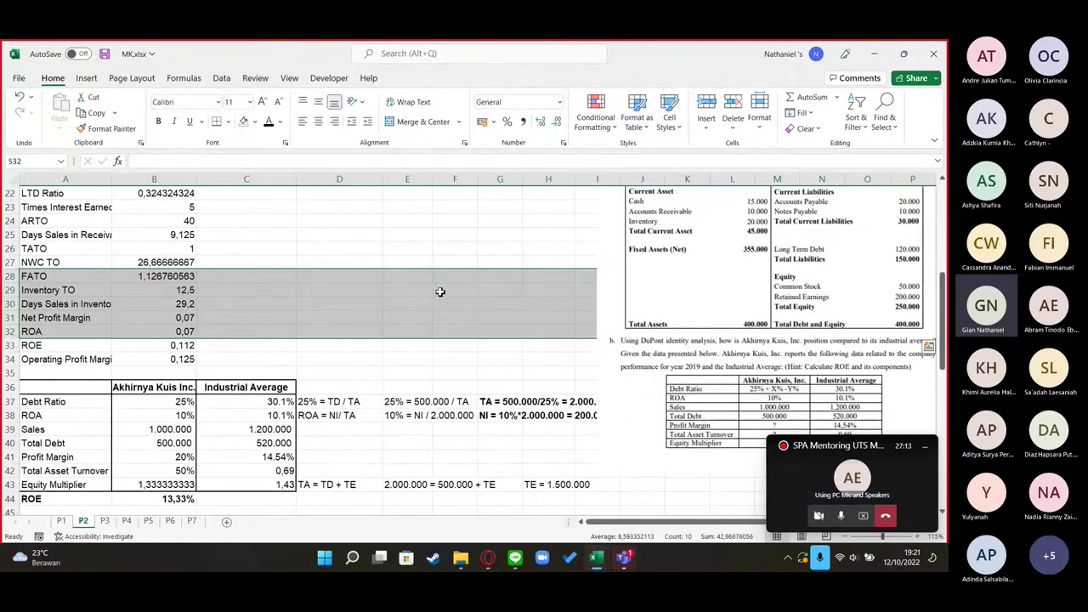
Review question b about the DuPont identity alongside the Akhirnya Kuis Inc. and Industrial Average comparison on sheet P2
{"action": "left_click", "coordinate": [517, 310]}
{"action": "scroll", "coordinate": [765, 340], "scroll_direction": "right", "scroll_amount": 2}
{"action": "scroll", "coordinate": [904, 359], "scroll_direction": "up", "scroll_amount": 6}
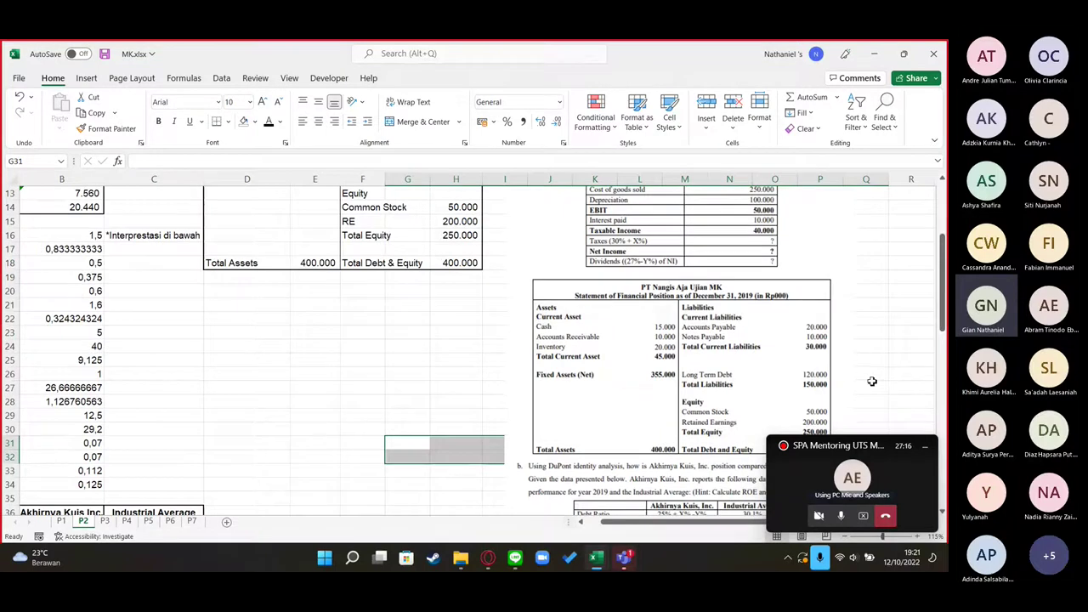
{"action": "scroll", "coordinate": [872, 382], "scroll_direction": "down", "scroll_amount": 7}
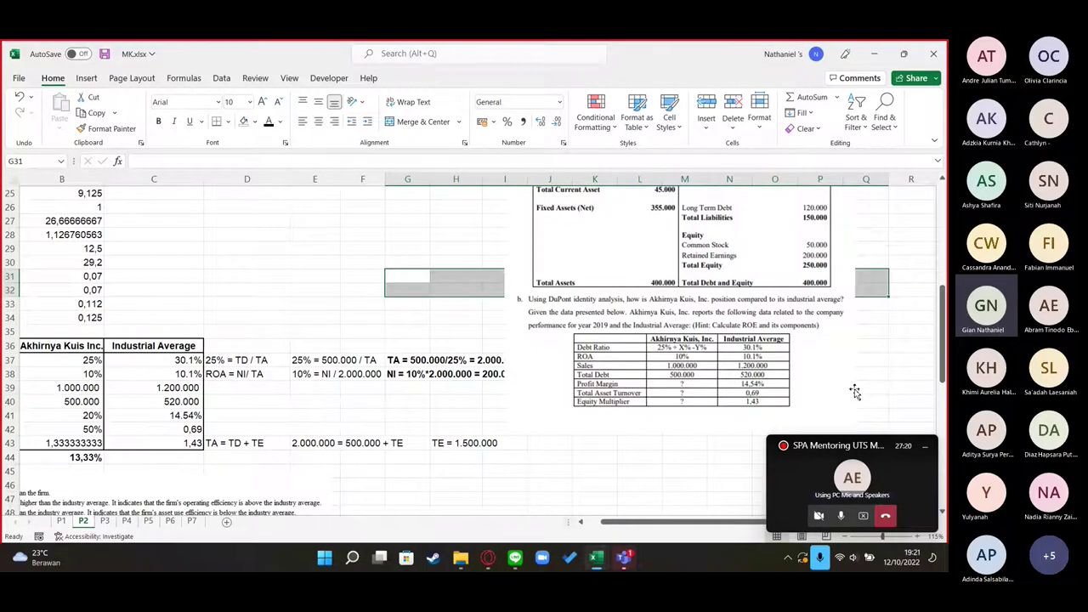
{"action": "scroll", "coordinate": [375, 270], "scroll_direction": "left", "scroll_amount": 1}
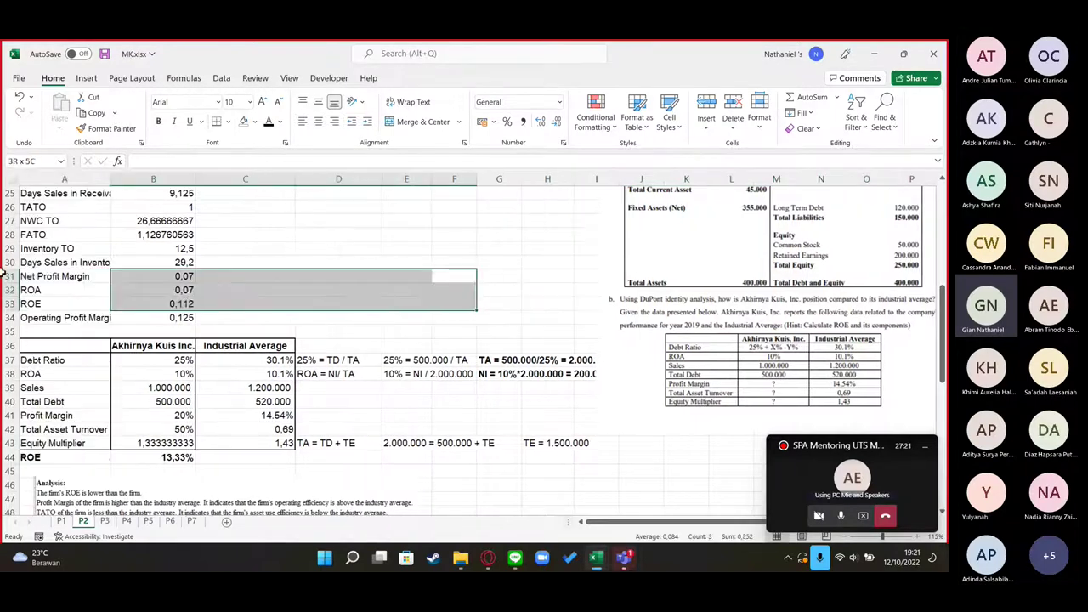
{"action": "left_click", "coordinate": [347, 305]}
Switch to the Kumpulan Rumus MK.xlsx workbook and find the Du Pont Identity section on the List Rumus sheet
{"action": "key", "text": "alt+Tab"}
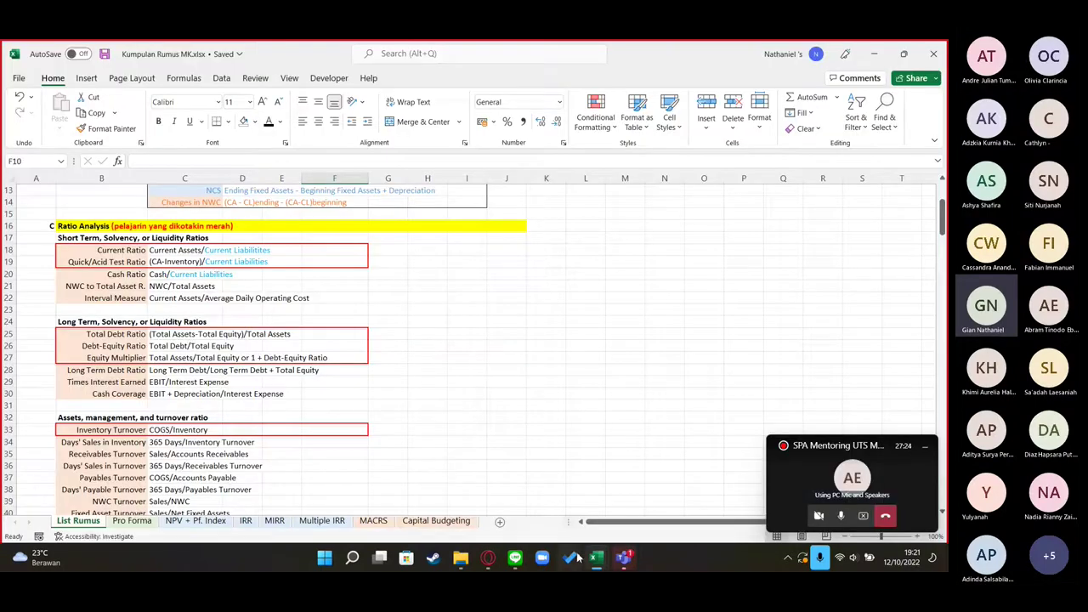
{"action": "scroll", "coordinate": [265, 444], "scroll_direction": "down", "scroll_amount": 10}
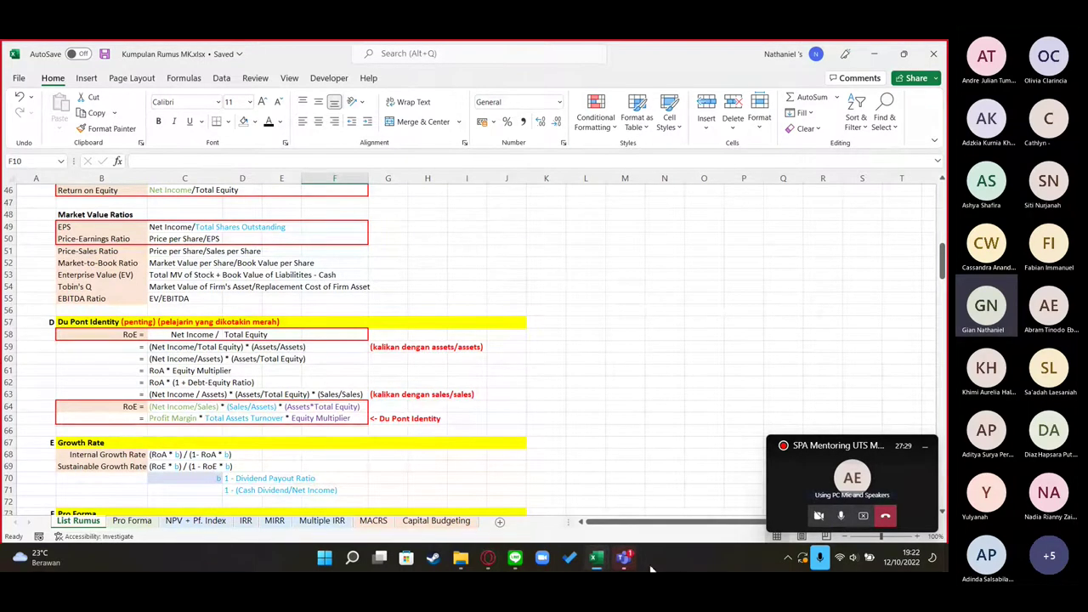
{"action": "mouse_move", "coordinate": [623, 557]}
{"action": "mouse_move", "coordinate": [643, 456]}
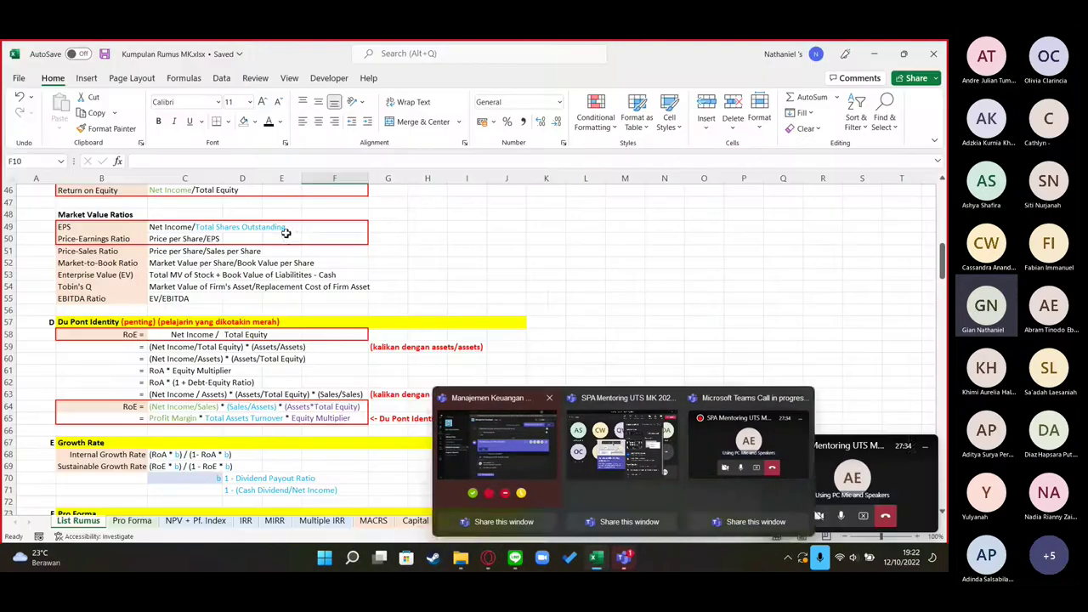
{"action": "left_click", "coordinate": [557, 279]}
{"action": "left_click", "coordinate": [583, 347]}
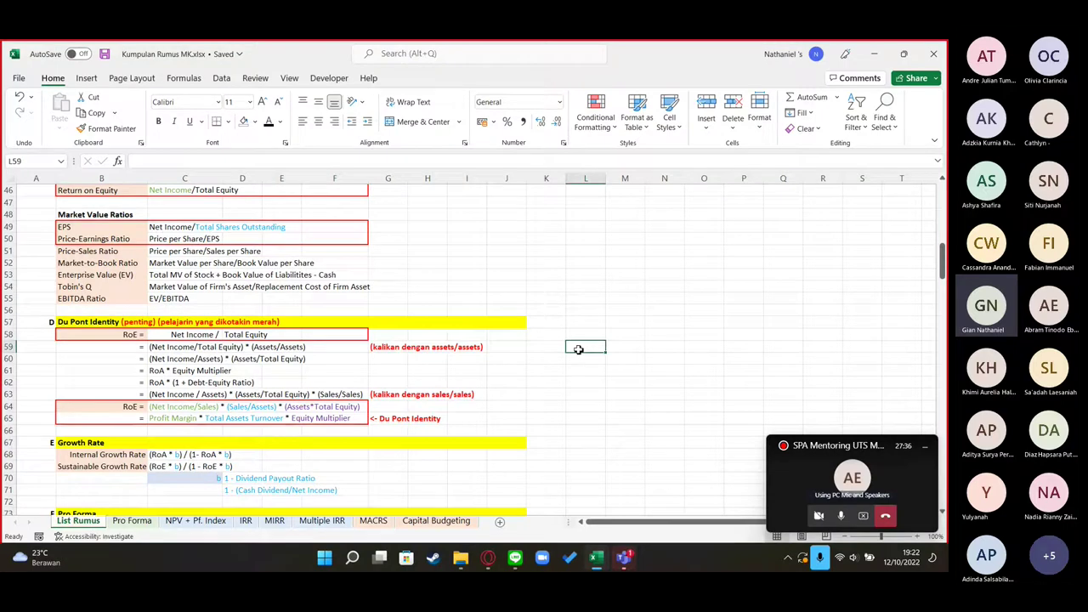
Look back over the Ratio Analysis formulas and return to the Du Pont Identity section
{"action": "scroll", "coordinate": [473, 350], "scroll_direction": "up", "scroll_amount": 15}
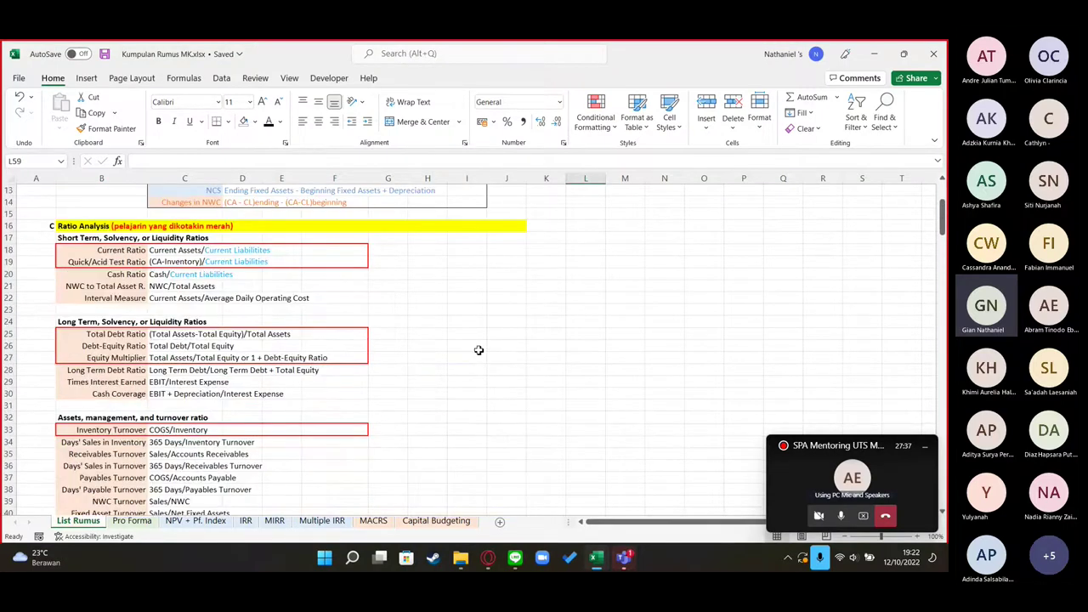
{"action": "scroll", "coordinate": [409, 350], "scroll_direction": "down", "scroll_amount": 9}
{"action": "scroll", "coordinate": [365, 351], "scroll_direction": "down", "scroll_amount": 8}
{"action": "scroll", "coordinate": [507, 329], "scroll_direction": "up", "scroll_amount": 1}
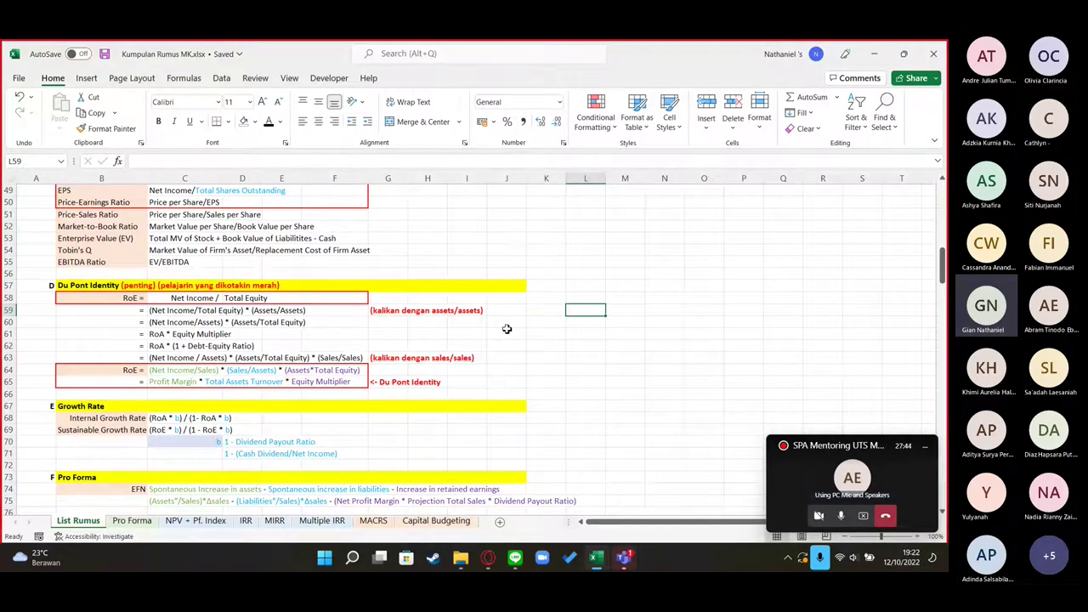
Examine the RoE label and its Profit Margin, Total Assets Turnover and Equity Multiplier components in the Du Pont Identity section
{"action": "left_click", "coordinate": [134, 296]}
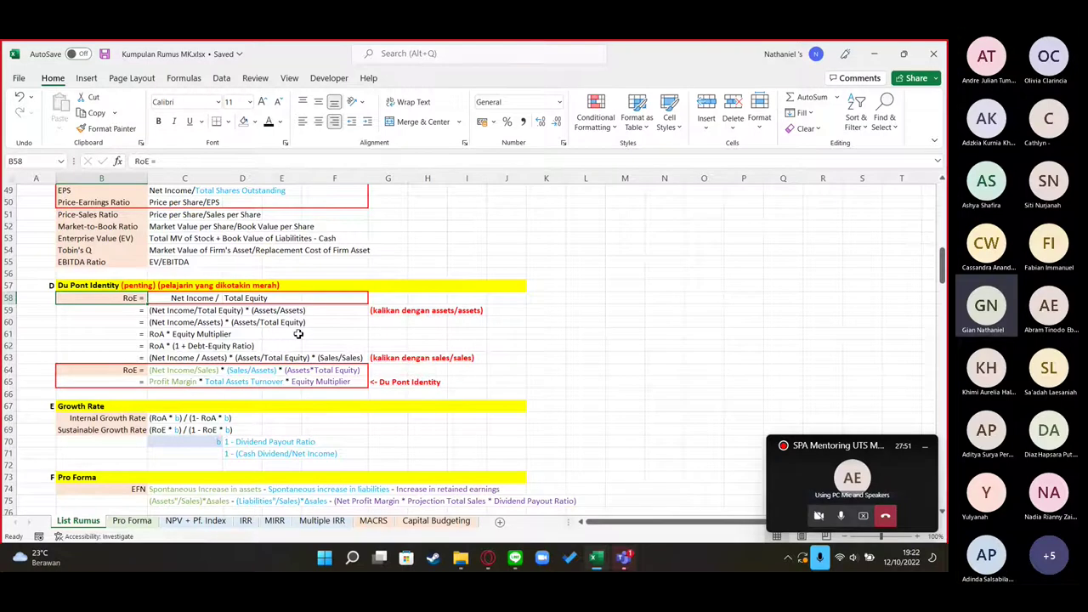
{"action": "left_click", "coordinate": [191, 382]}
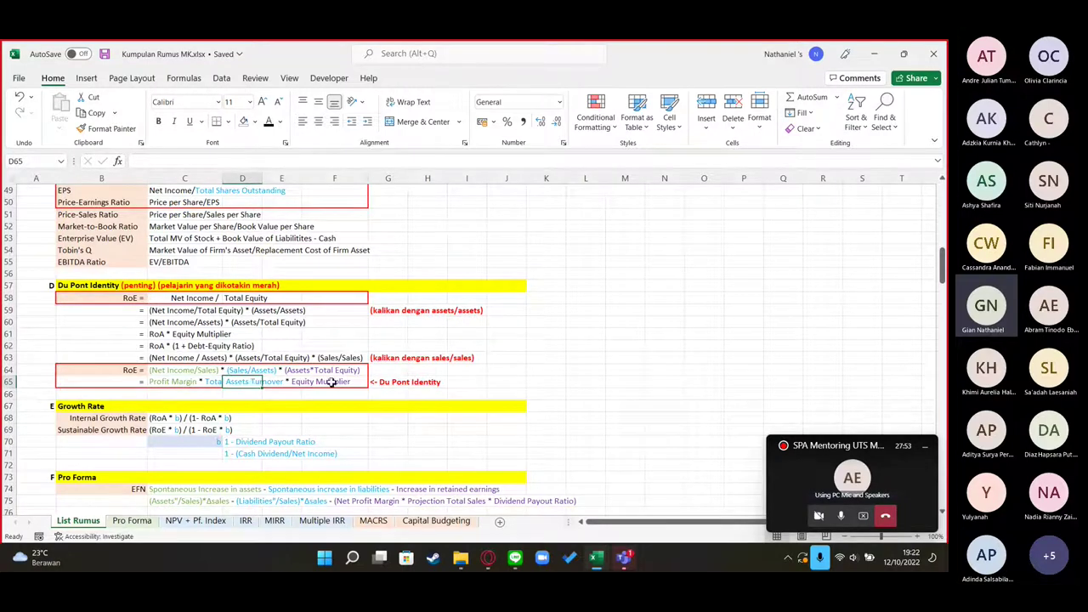
{"action": "left_click", "coordinate": [540, 323]}
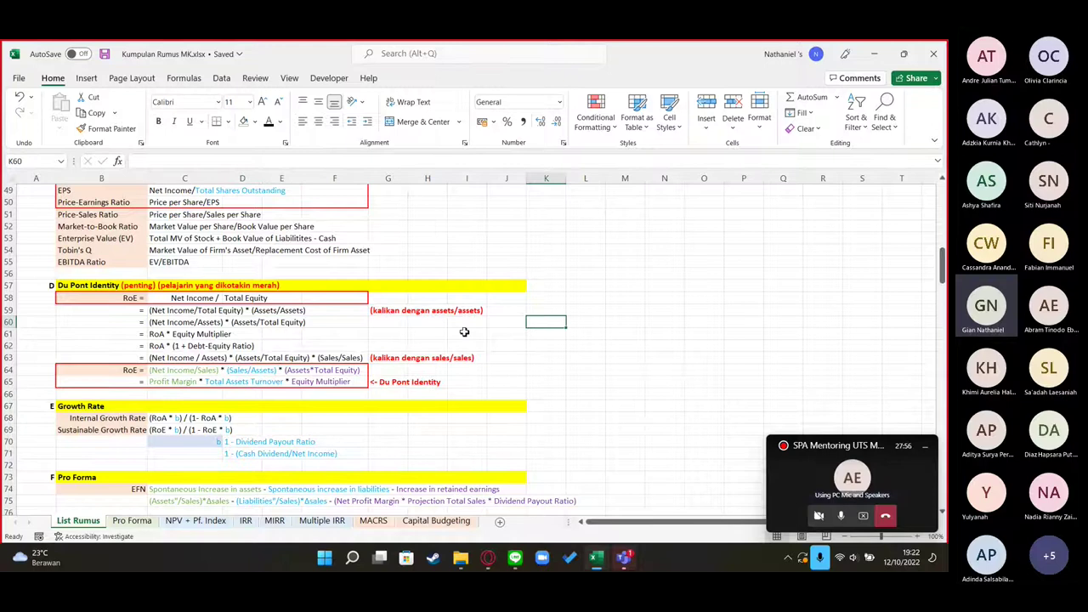
Trace the basic RoE formula, Net Income / Total Equity, and its expansion by Assets/Assets in rows 58 and 59
{"action": "left_click", "coordinate": [178, 297]}
{"action": "left_click", "coordinate": [179, 298]}
{"action": "left_click", "coordinate": [247, 309]}
{"action": "left_click", "coordinate": [238, 298]}
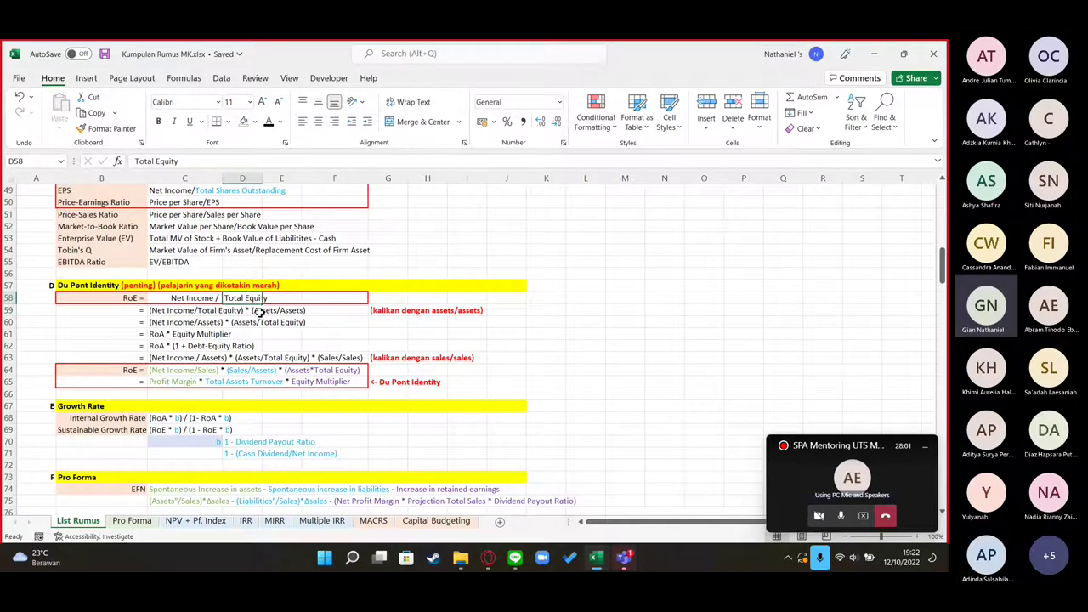
{"action": "left_click", "coordinate": [381, 320]}
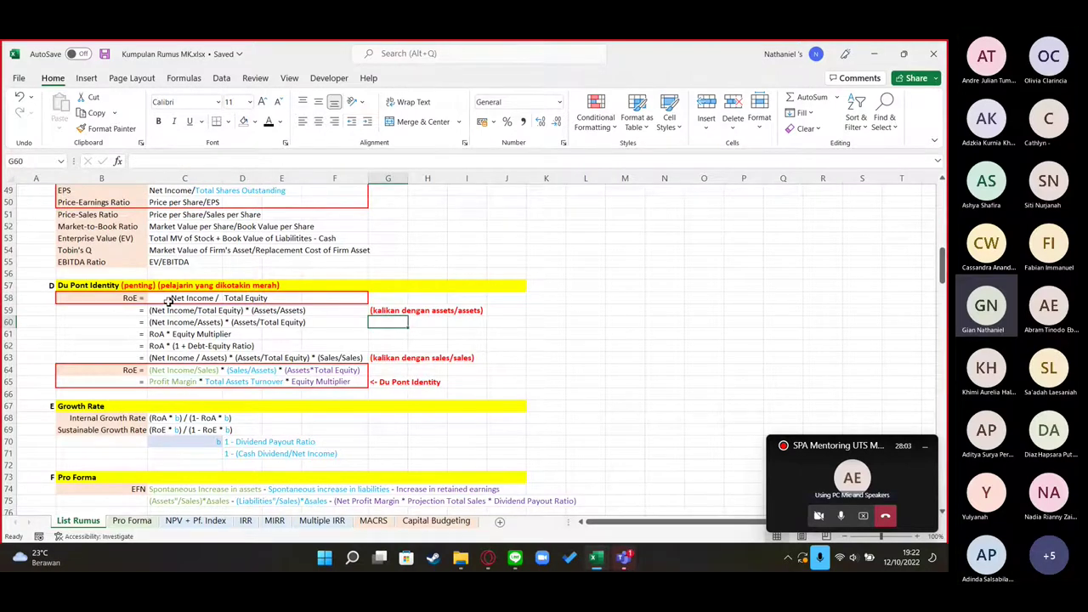
{"action": "left_click", "coordinate": [171, 308]}
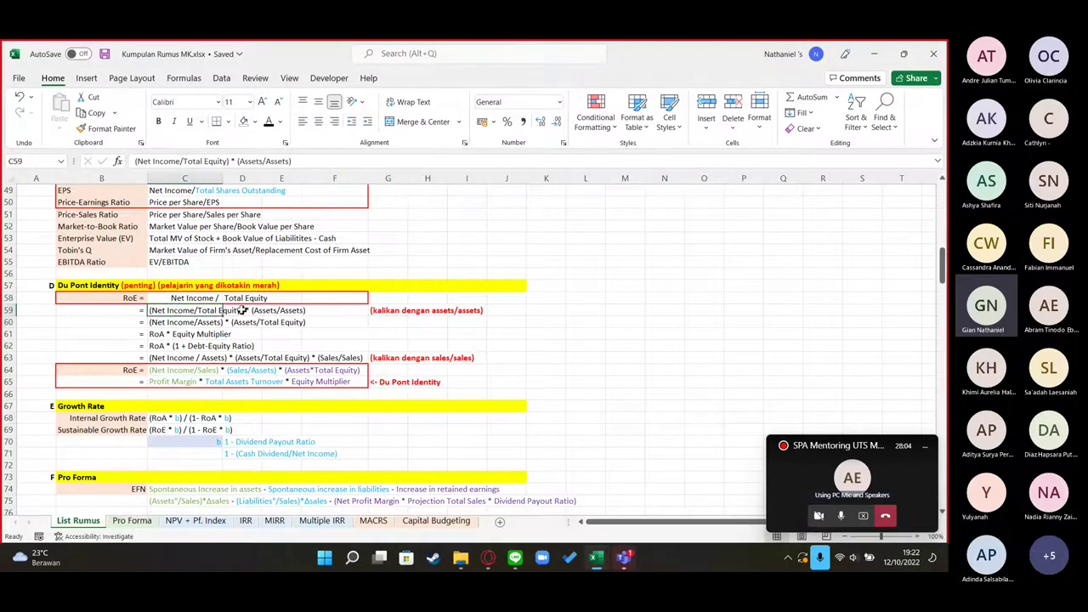
Follow the derivation from (Net Income/Assets) * (Assets/Total Equity) to RoA * Equity Multiplier and RoA * (1 + Debt-Equity Ratio)
{"action": "left_click", "coordinate": [167, 325]}
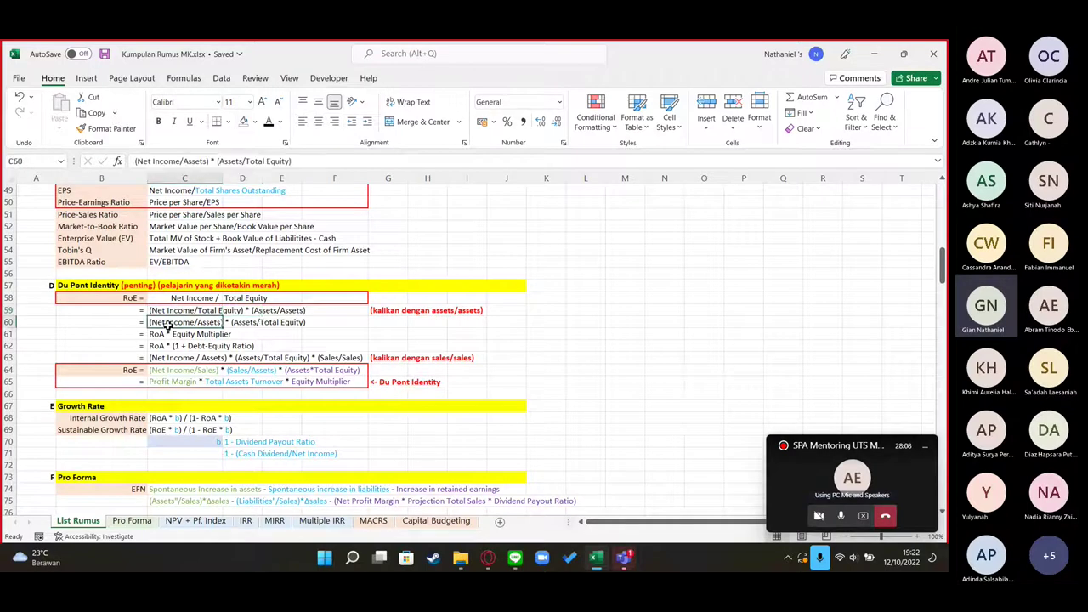
{"action": "left_click", "coordinate": [247, 328]}
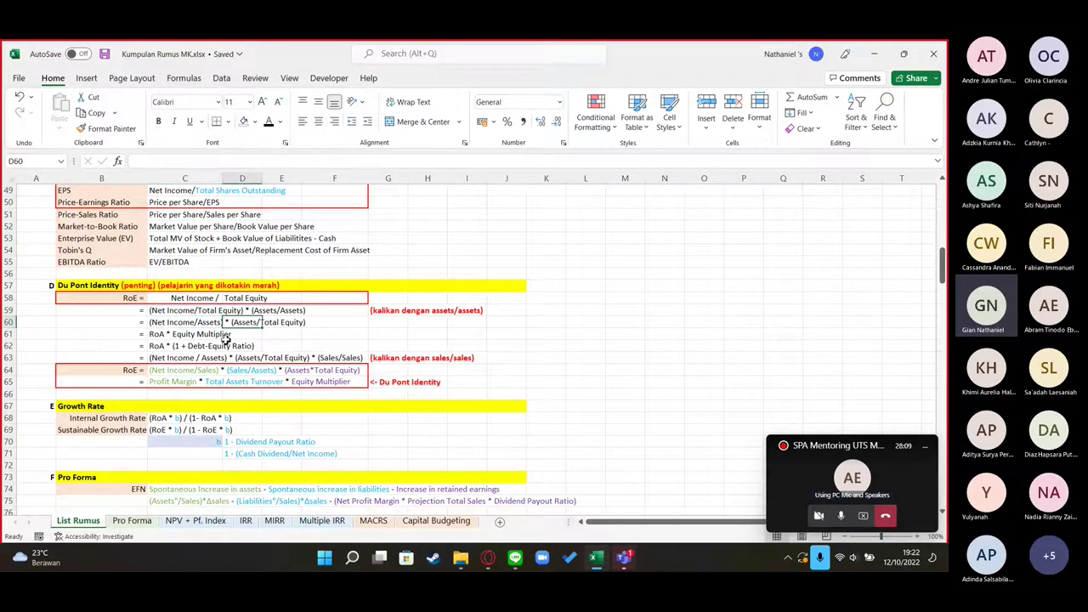
{"action": "left_click", "coordinate": [170, 324]}
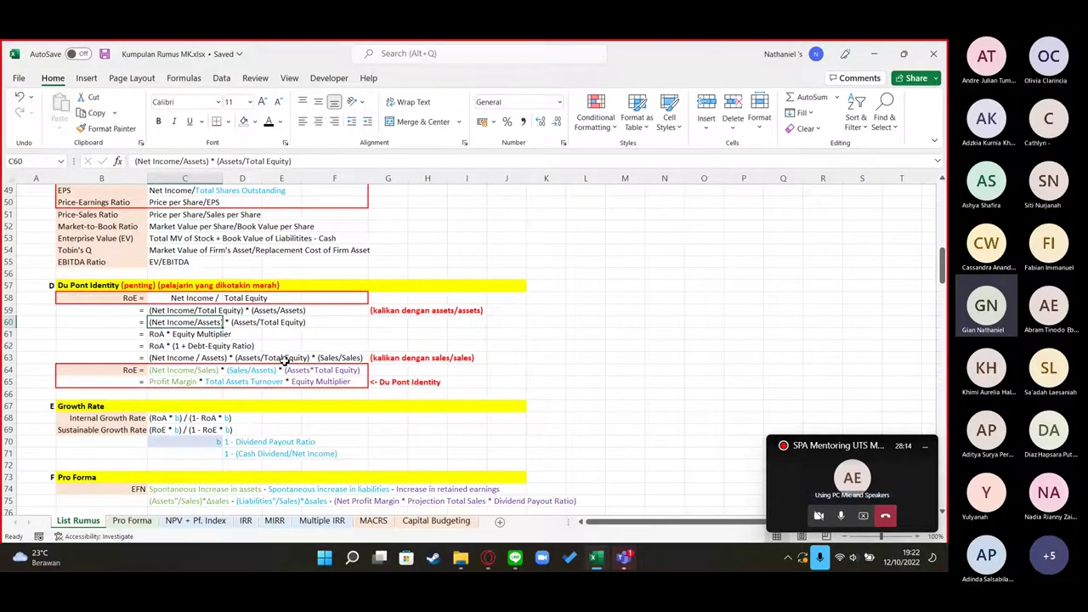
{"action": "left_click", "coordinate": [181, 338]}
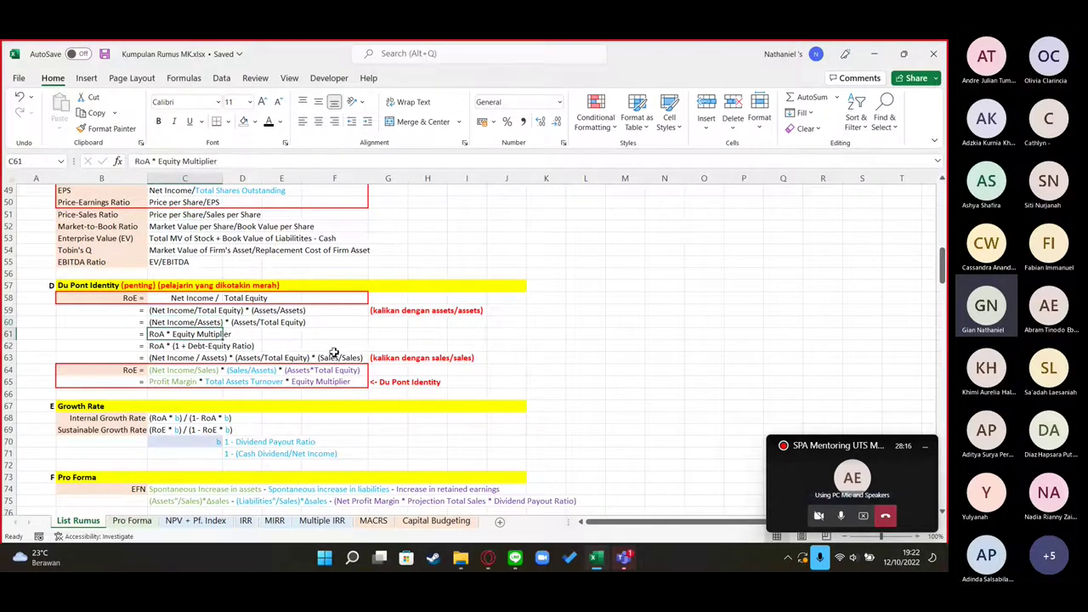
{"action": "left_click_drag", "start_coordinate": [170, 322], "coordinate": [339, 326]}
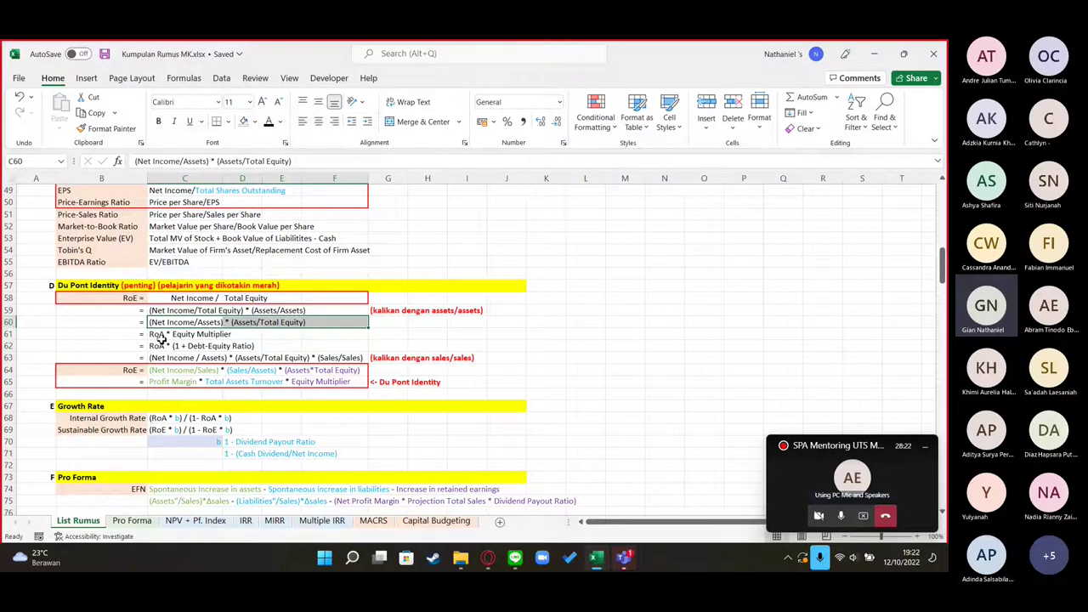
{"action": "left_click_drag", "start_coordinate": [166, 337], "coordinate": [316, 337]}
{"action": "left_click_drag", "start_coordinate": [151, 346], "coordinate": [344, 347]}
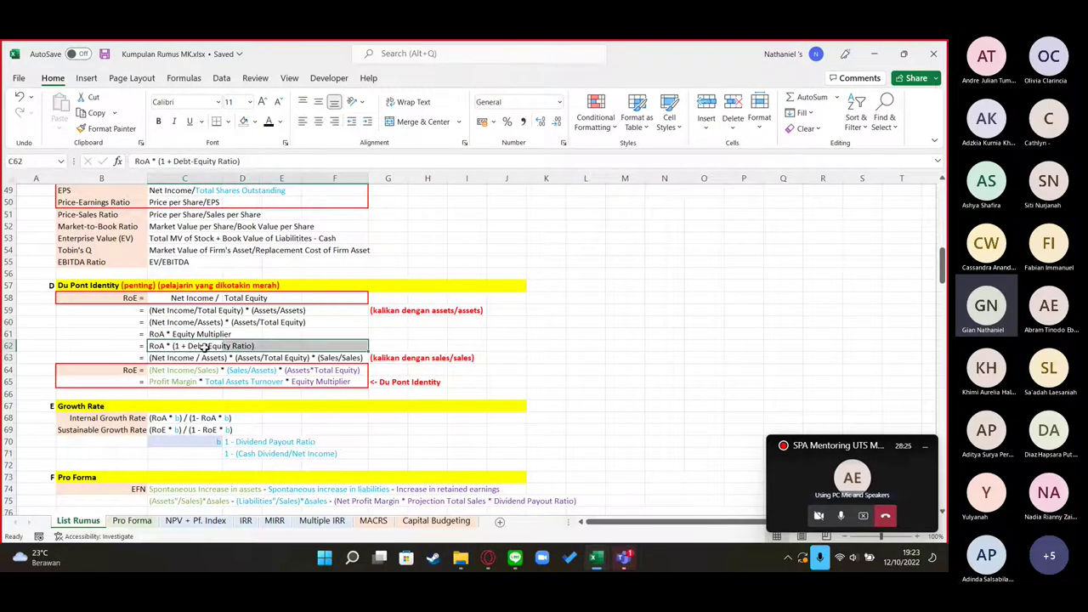
{"action": "left_click", "coordinate": [306, 317]}
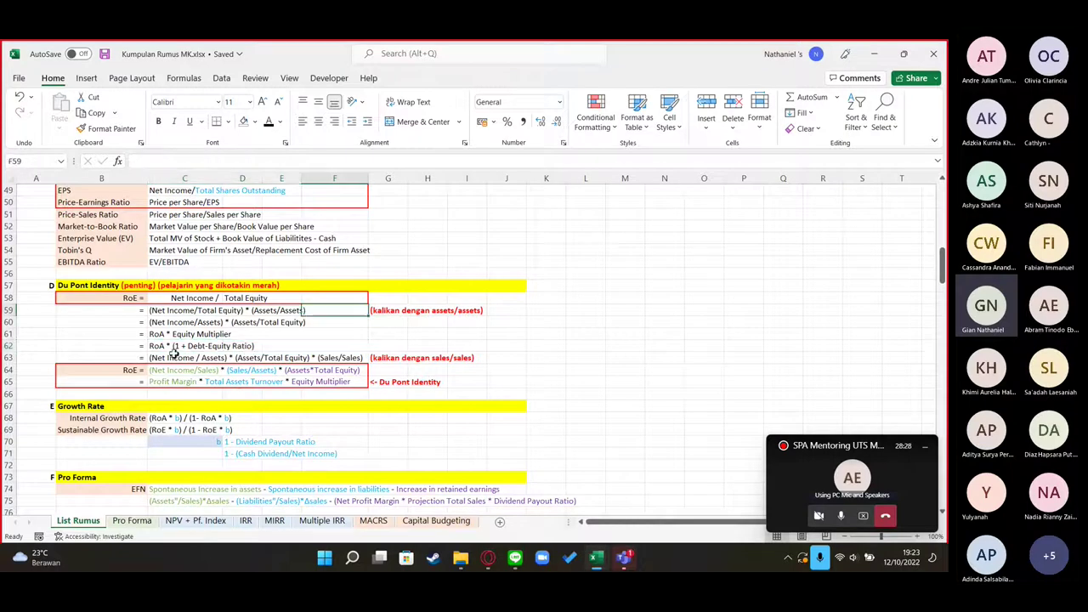
Examine the row 63 formula, where the RoE expression is multiplied by Sales/Sales
{"action": "left_click", "coordinate": [181, 360]}
{"action": "left_click_drag", "start_coordinate": [181, 360], "coordinate": [260, 359]}
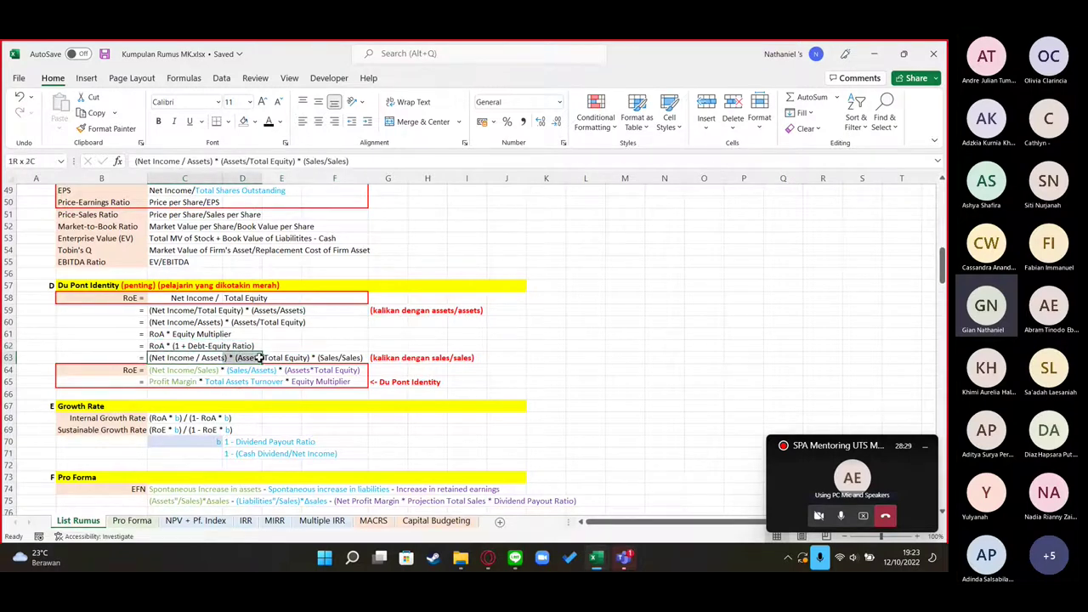
{"action": "left_click", "coordinate": [236, 362]}
{"action": "left_click", "coordinate": [277, 347]}
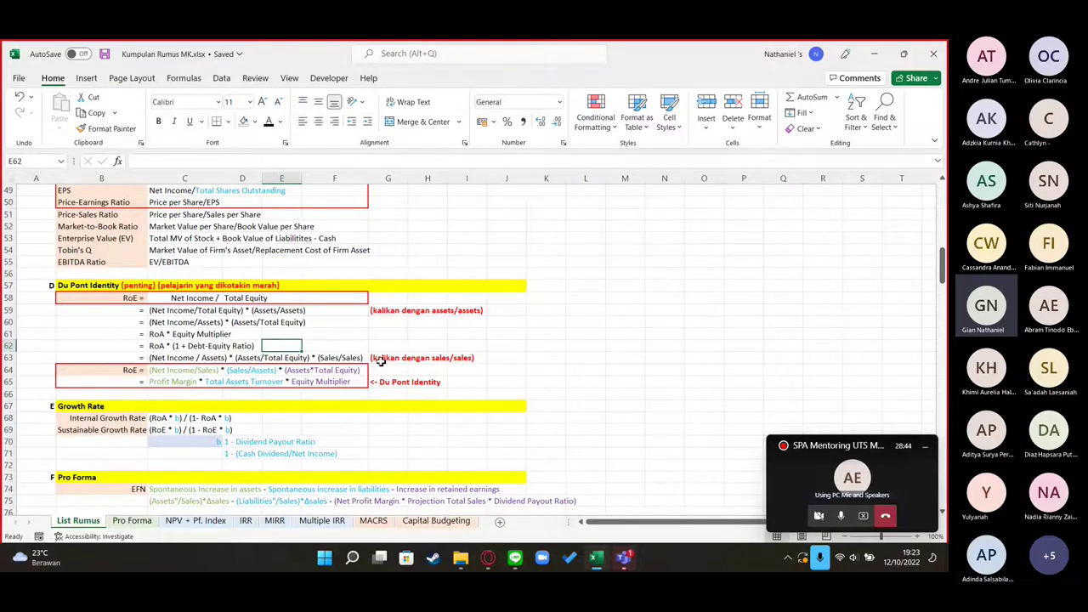
{"action": "left_click", "coordinate": [340, 359]}
Match the final RoE factors in row 64 to Profit Margin, Total Assets Turnover and Equity Multiplier in row 65
{"action": "left_click", "coordinate": [181, 374]}
{"action": "left_click", "coordinate": [247, 372]}
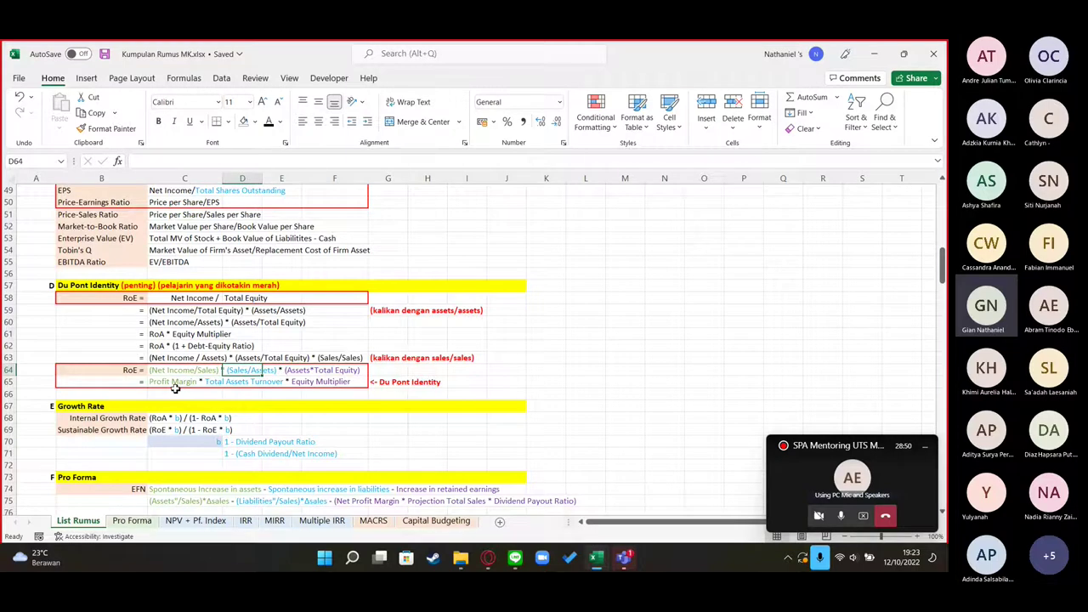
{"action": "left_click", "coordinate": [244, 382]}
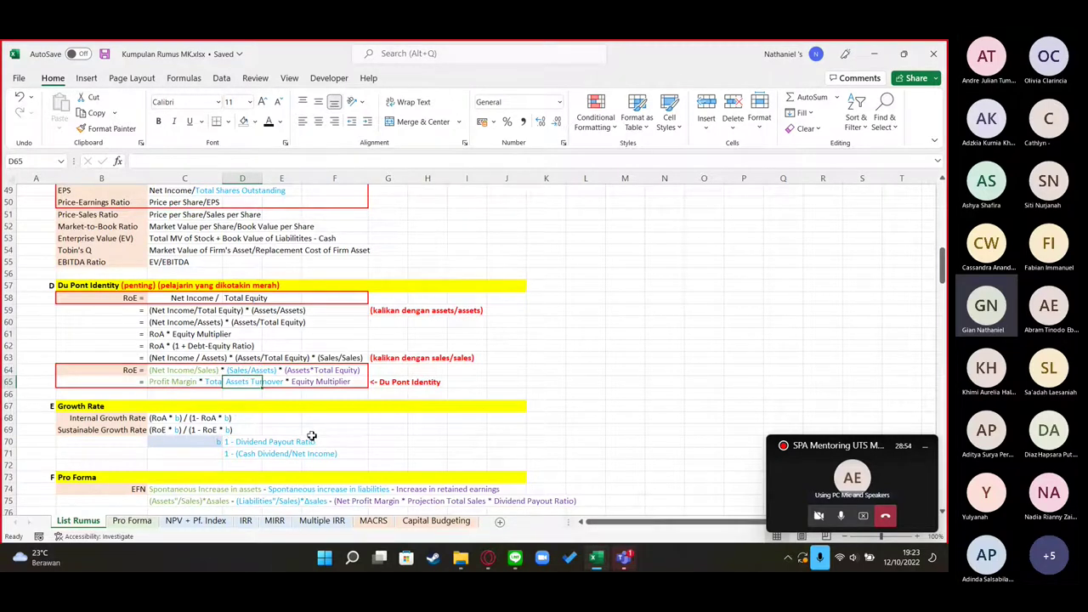
{"action": "left_click", "coordinate": [325, 381]}
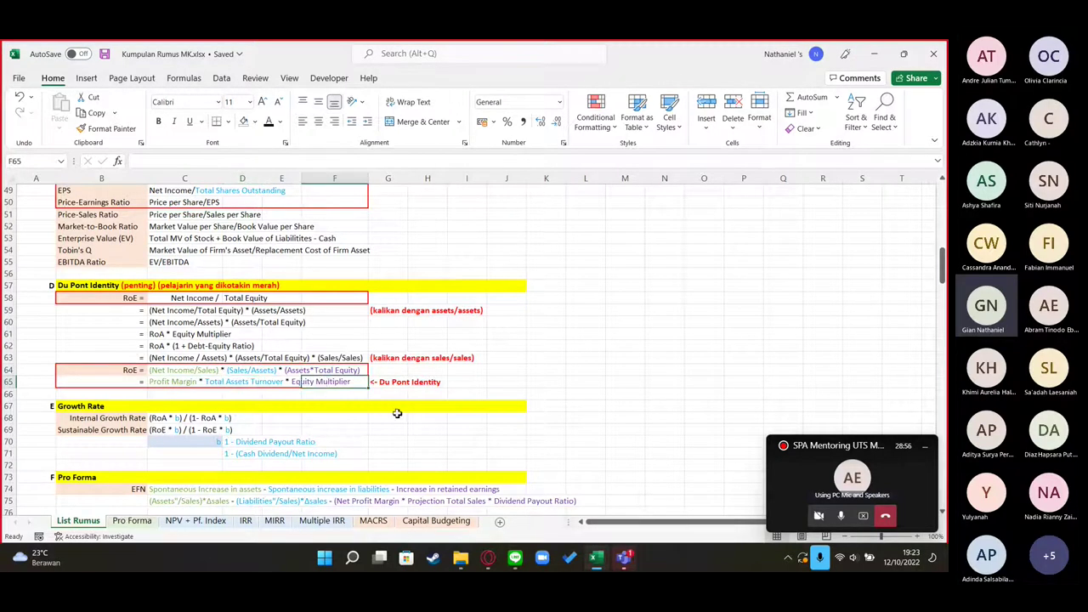
{"action": "left_click", "coordinate": [508, 335]}
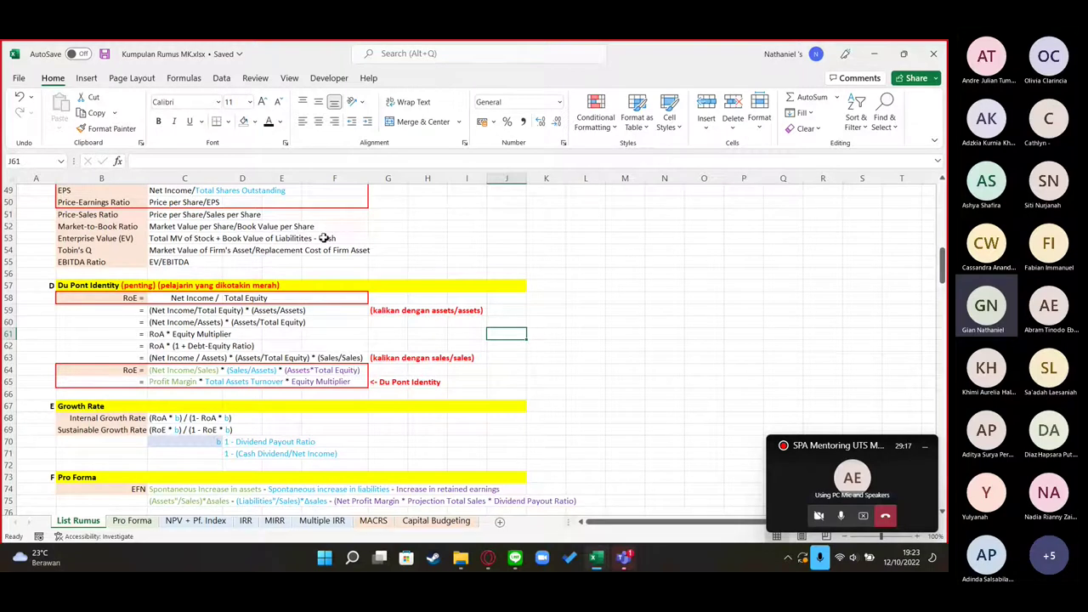
Switch back to MK.xlsx and highlight the area around question b to read its DuPont task and data table
{"action": "mouse_move", "coordinate": [597, 557]}
{"action": "left_click", "coordinate": [625, 467]}
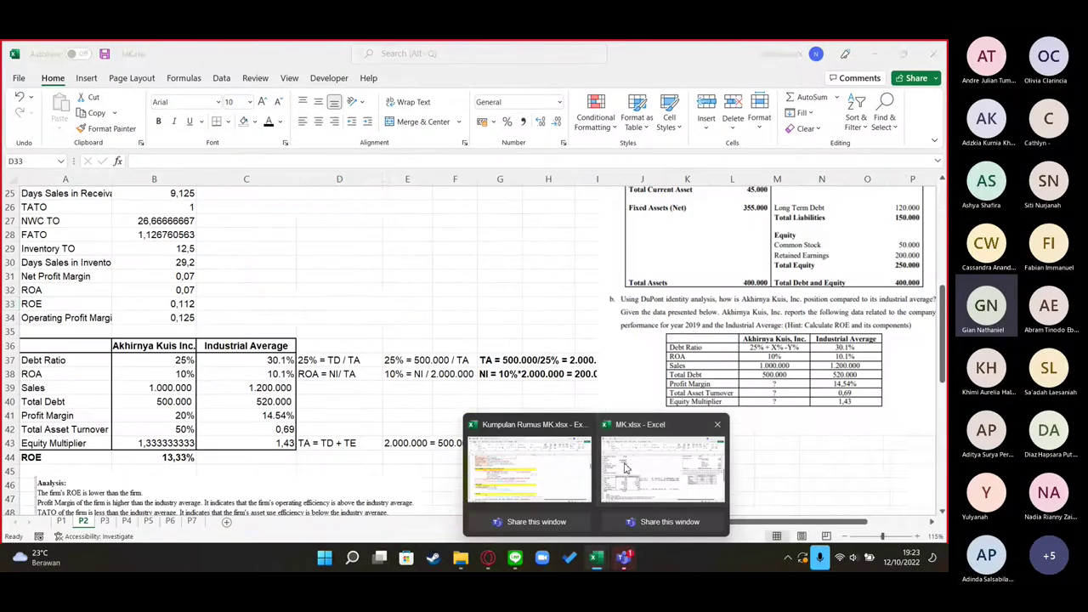
{"action": "scroll", "coordinate": [550, 357], "scroll_direction": "right", "scroll_amount": 1}
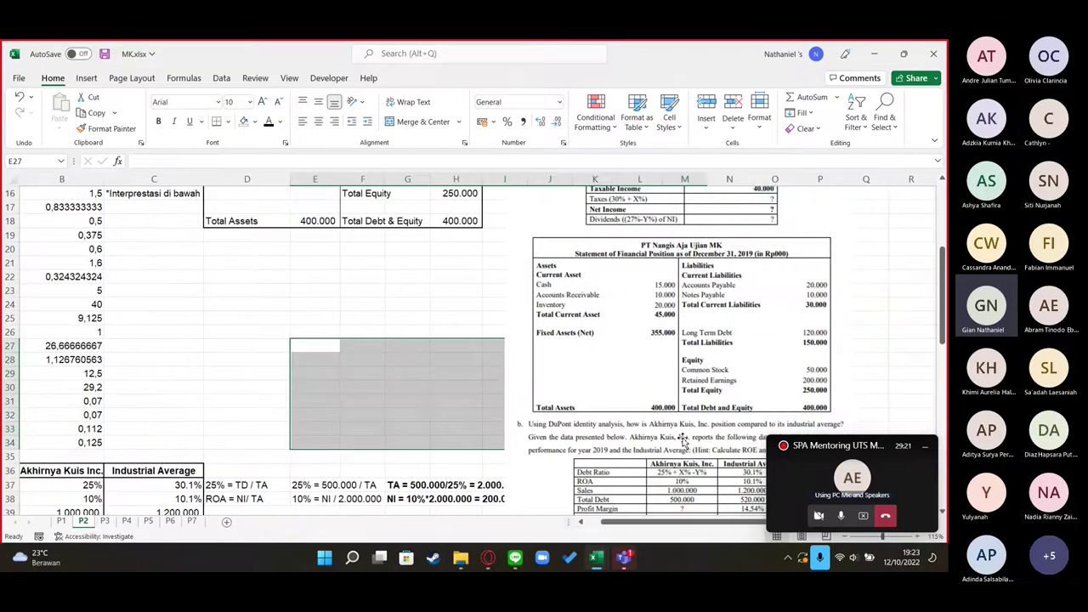
{"action": "scroll", "coordinate": [680, 374], "scroll_direction": "down", "scroll_amount": 3}
{"action": "scroll", "coordinate": [867, 398], "scroll_direction": "down", "scroll_amount": 1}
{"action": "left_click_drag", "start_coordinate": [863, 400], "coordinate": [524, 258]}
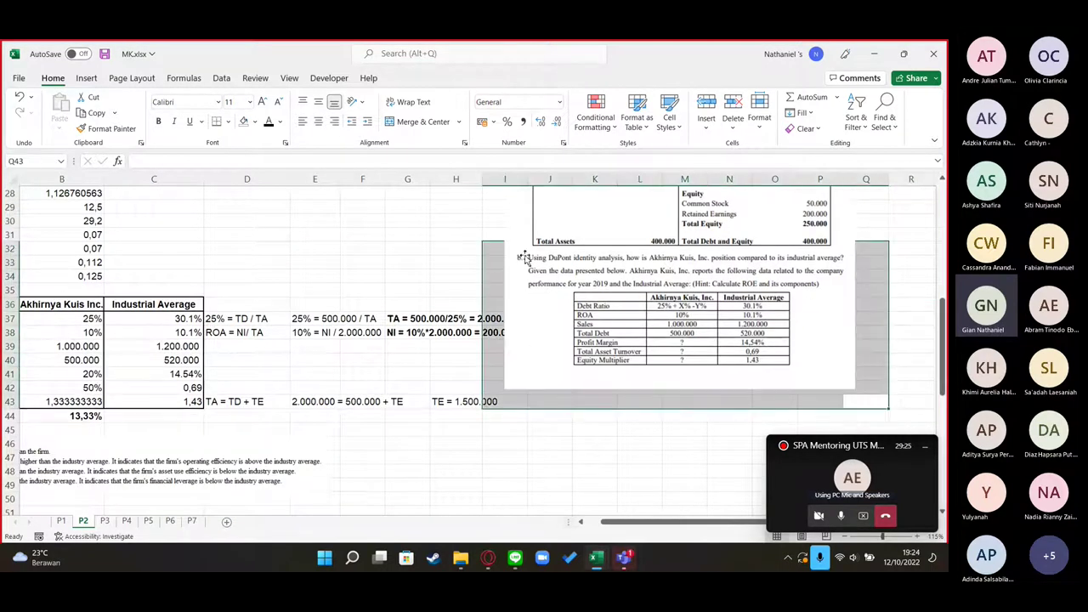
{"action": "left_click", "coordinate": [397, 249]}
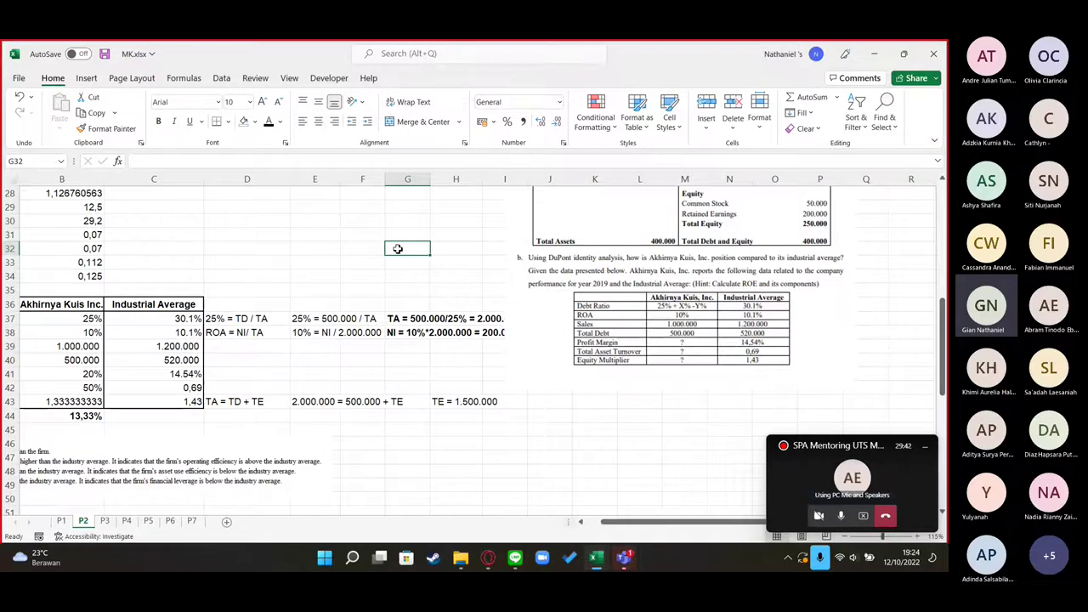
Look over the calculated ratios and the balance sheet above the Akhirnya Kuis Inc. comparison on sheet P2
{"action": "scroll", "coordinate": [397, 248], "scroll_direction": "up", "scroll_amount": 9}
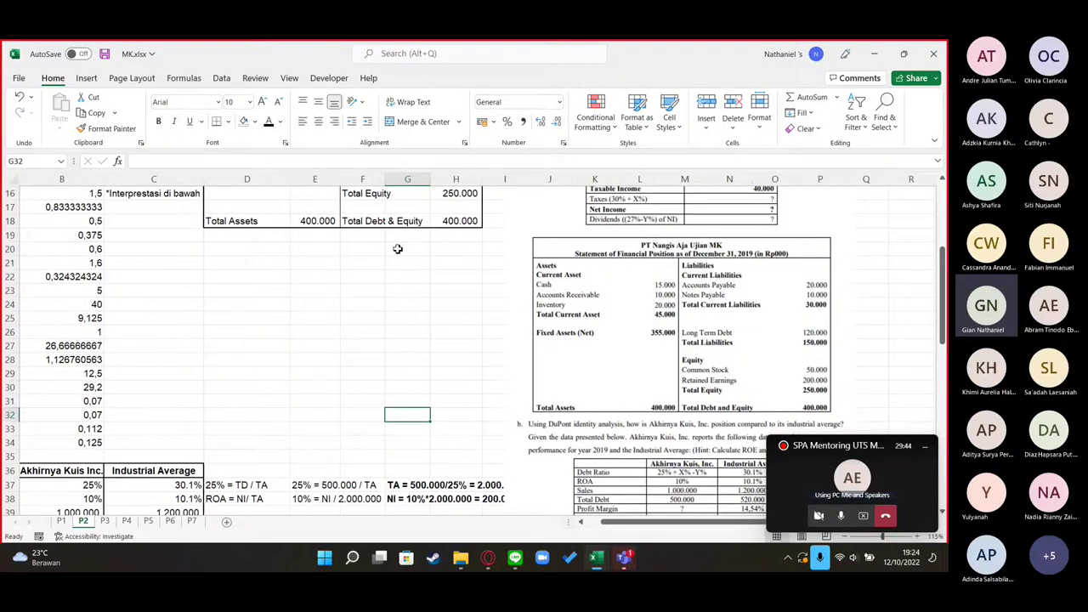
{"action": "scroll", "coordinate": [397, 249], "scroll_direction": "down", "scroll_amount": 5}
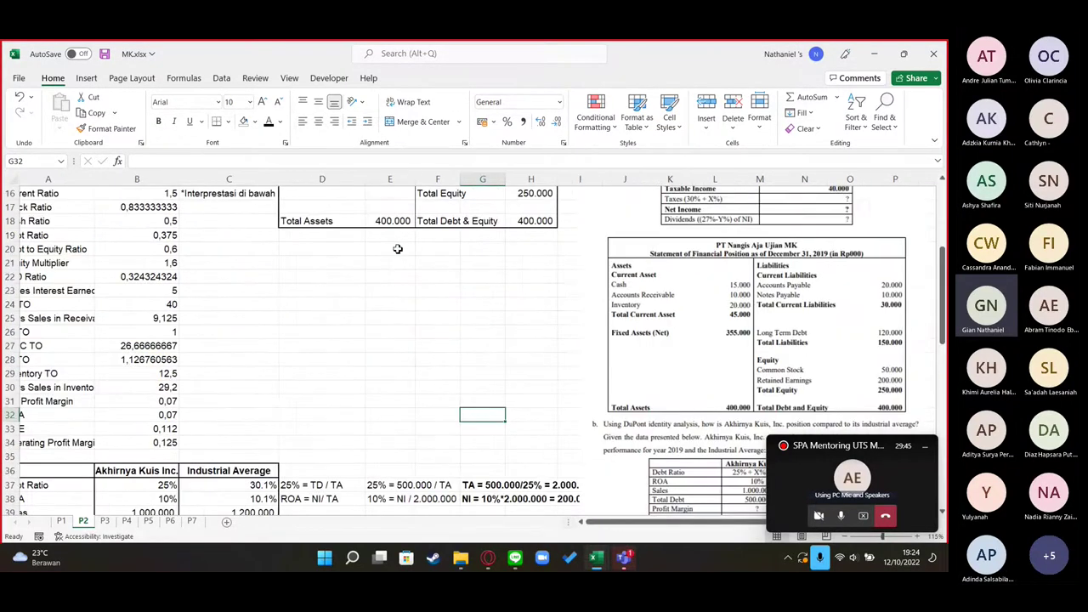
{"action": "scroll", "coordinate": [397, 248], "scroll_direction": "right", "scroll_amount": 5}
{"action": "scroll", "coordinate": [397, 249], "scroll_direction": "left", "scroll_amount": 5}
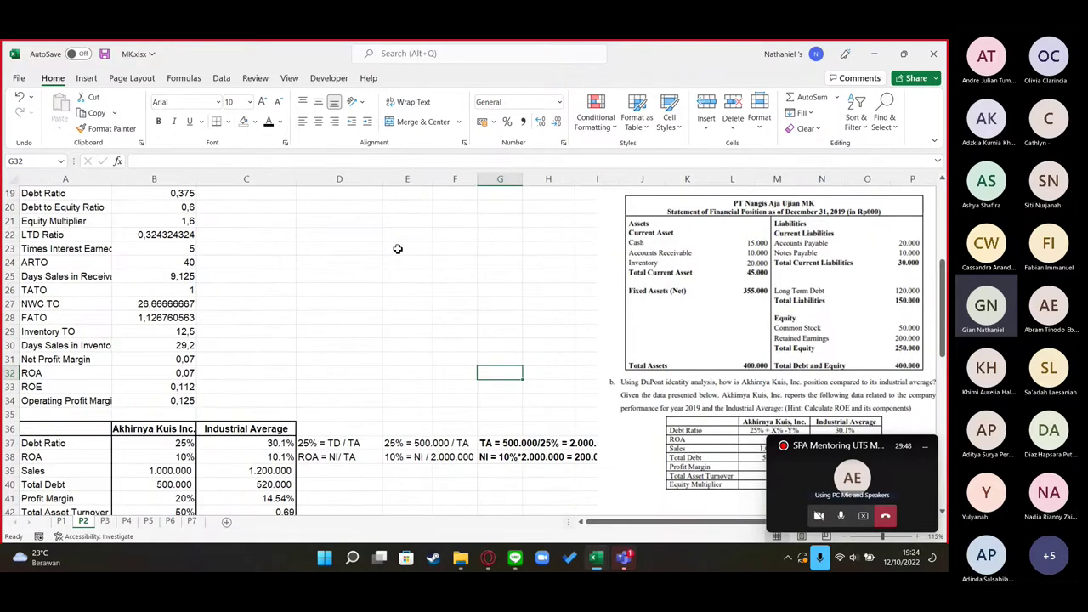
Compare question b's data table with the worked Akhirnya Kuis Inc. table on sheet P2
{"action": "scroll", "coordinate": [397, 248], "scroll_direction": "down", "scroll_amount": 2}
{"action": "scroll", "coordinate": [397, 248], "scroll_direction": "right", "scroll_amount": 3}
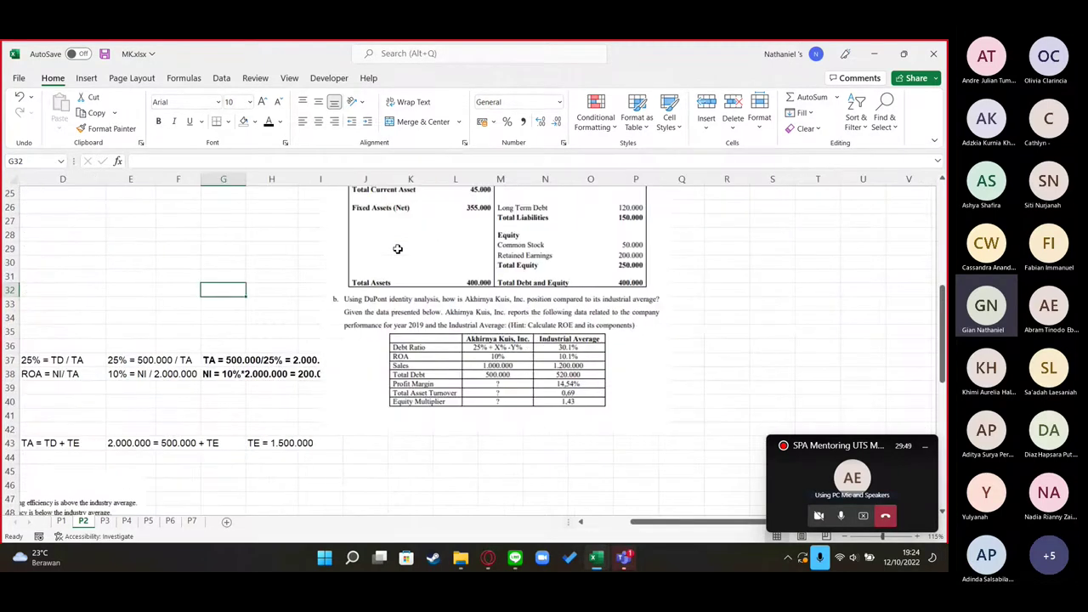
{"action": "scroll", "coordinate": [397, 248], "scroll_direction": "left", "scroll_amount": 3}
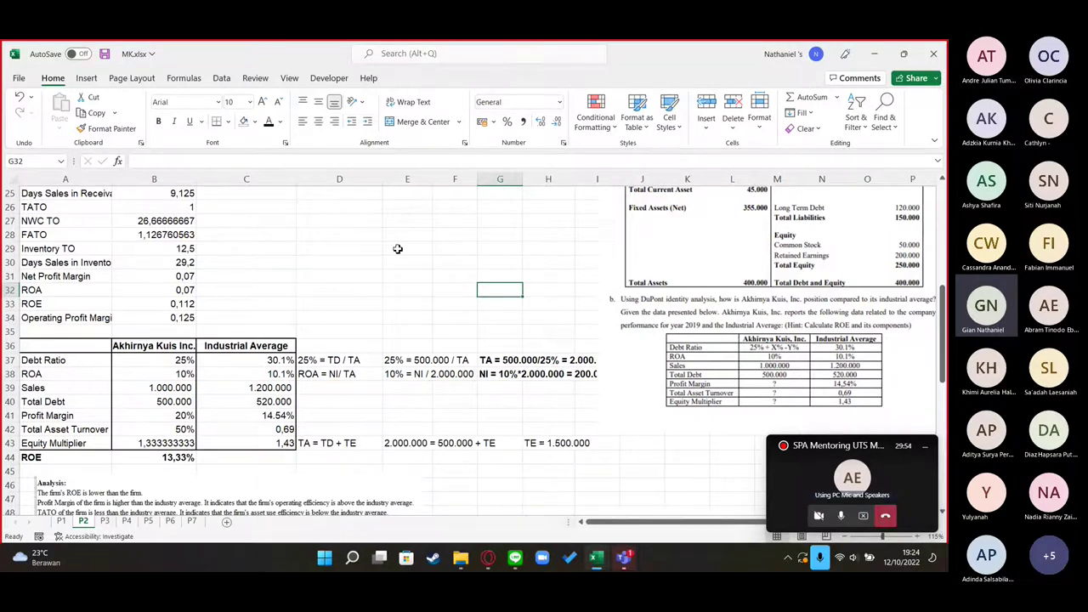
{"action": "scroll", "coordinate": [398, 248], "scroll_direction": "right", "scroll_amount": 3}
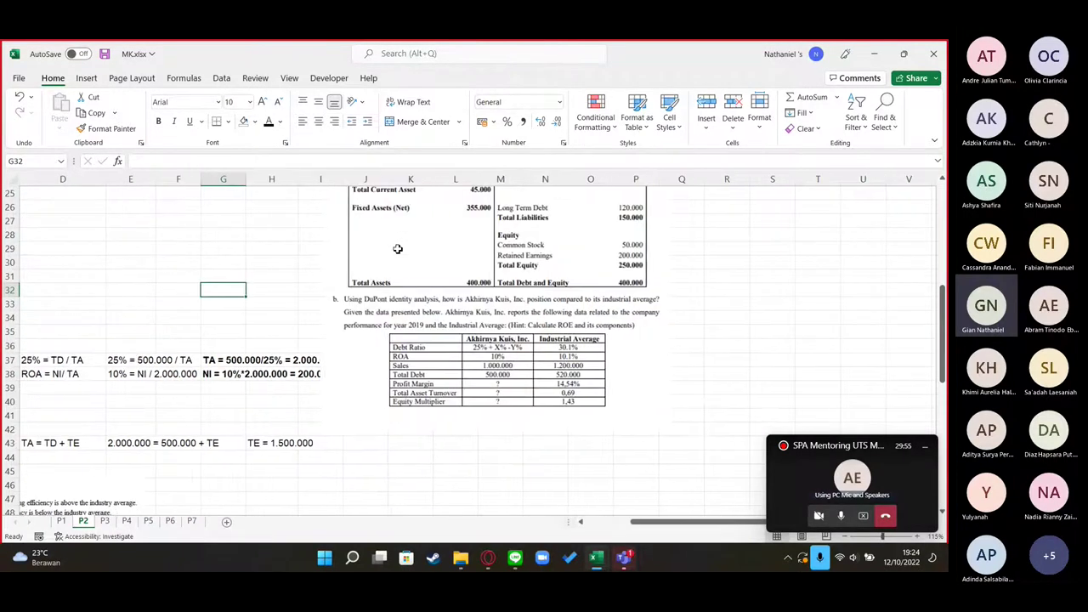
{"action": "scroll", "coordinate": [397, 251], "scroll_direction": "left", "scroll_amount": 3}
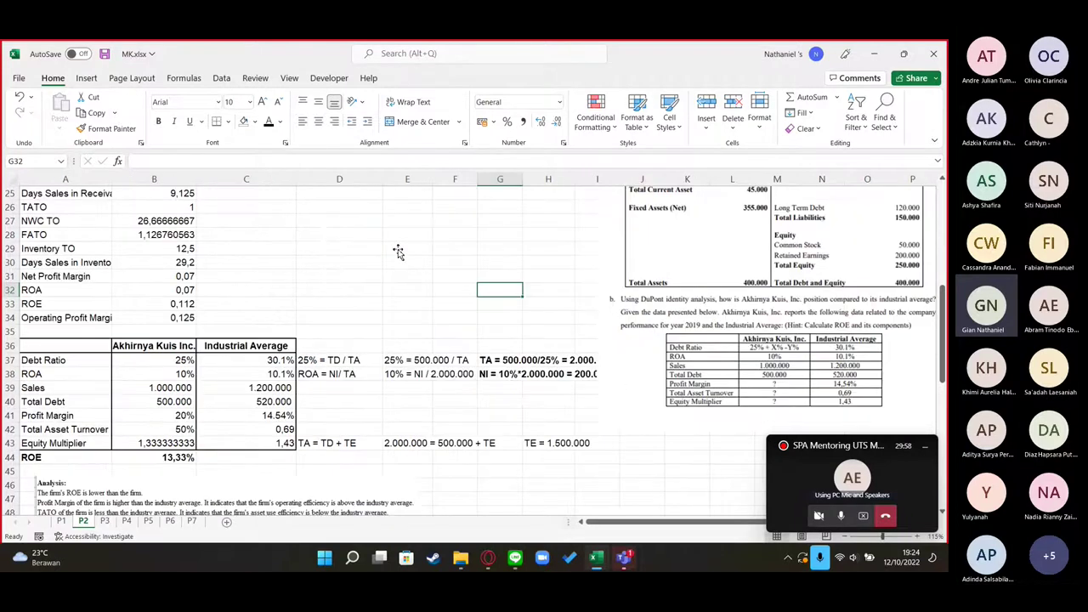
Highlight the Akhirnya Kuis Inc. and Industrial Average figures in B37:C43, singling out the firm's Debt Ratio, ROA and Sales
{"action": "left_click", "coordinate": [180, 360]}
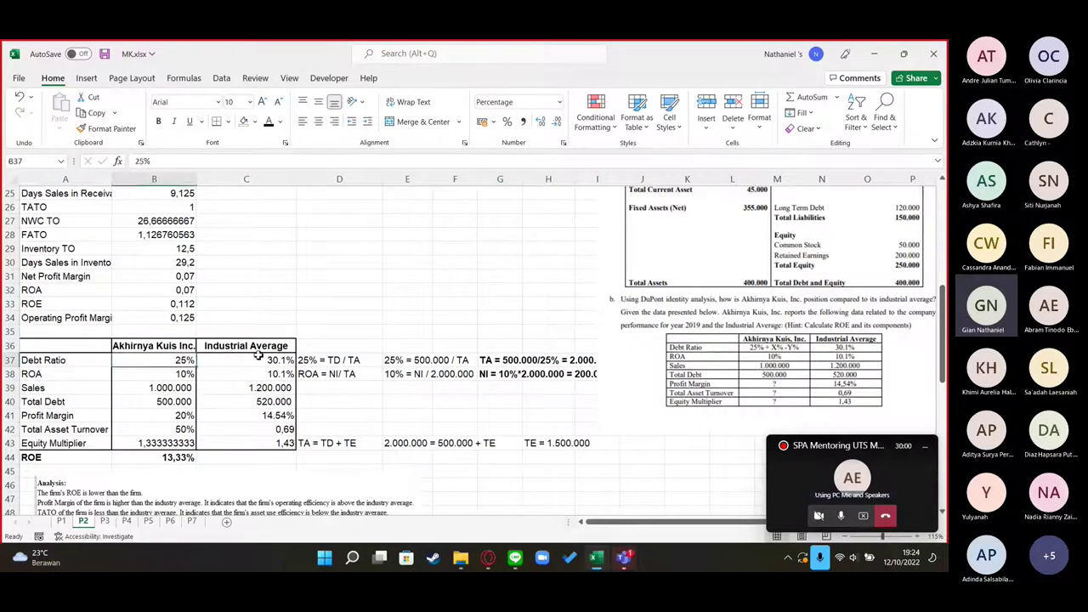
{"action": "left_click", "coordinate": [255, 360]}
{"action": "left_click_drag", "start_coordinate": [178, 360], "coordinate": [276, 445]}
{"action": "left_click", "coordinate": [473, 425]}
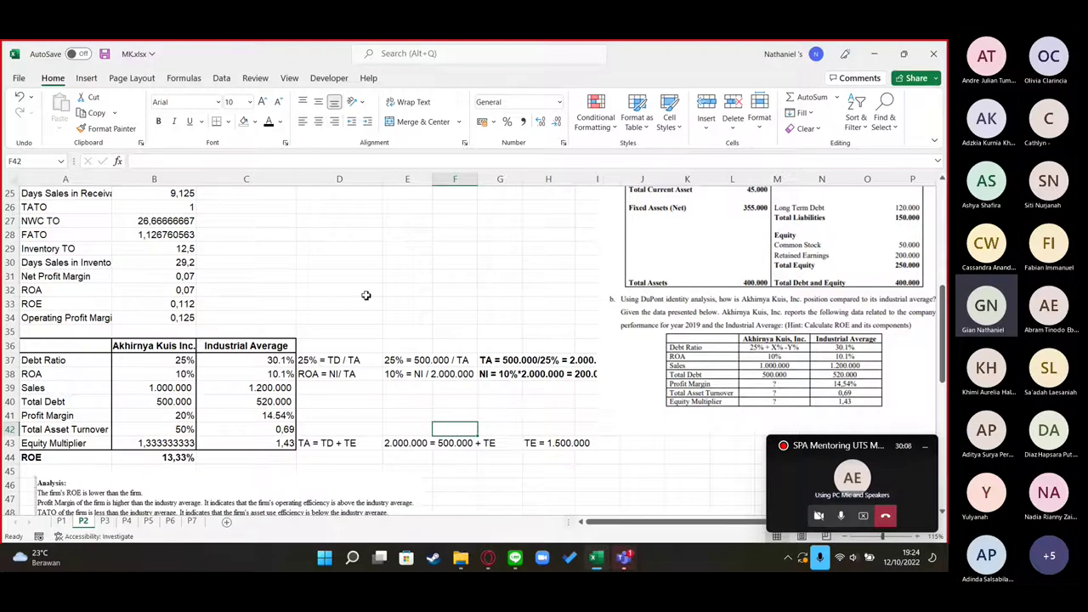
{"action": "left_click", "coordinate": [166, 375]}
{"action": "left_click", "coordinate": [181, 387]}
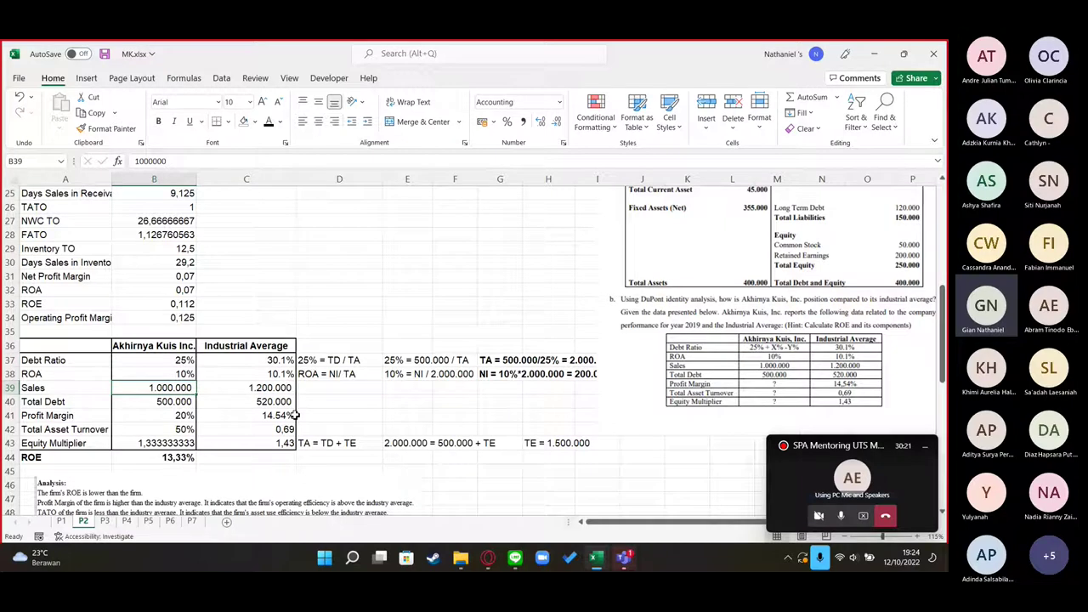
Trace the total assets calculation in row 37 from the firm's Debt Ratio and Total Debt
{"action": "left_click", "coordinate": [354, 363]}
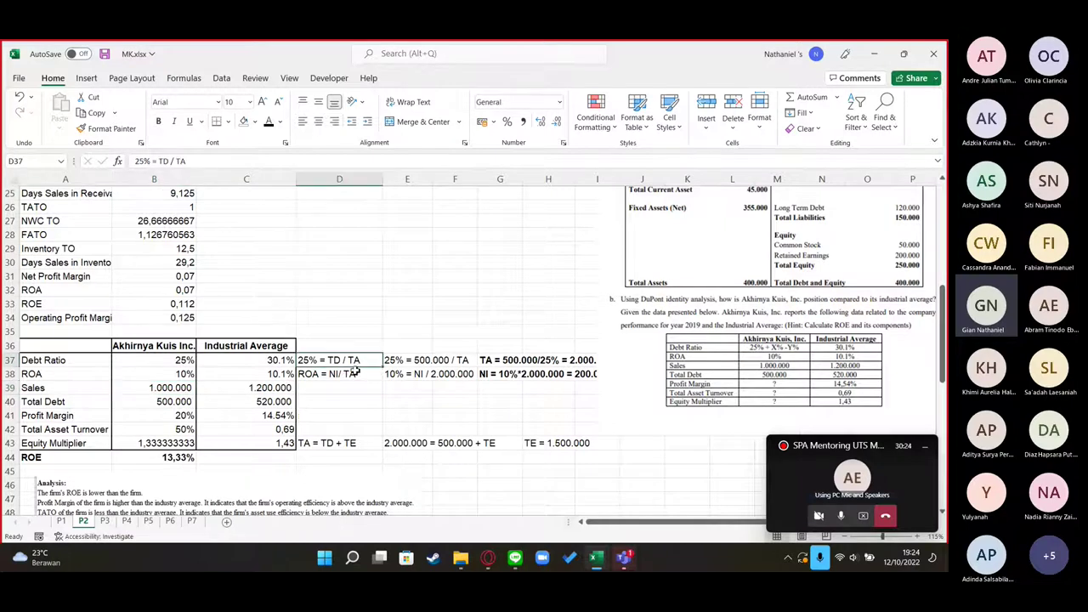
{"action": "left_click", "coordinate": [158, 364]}
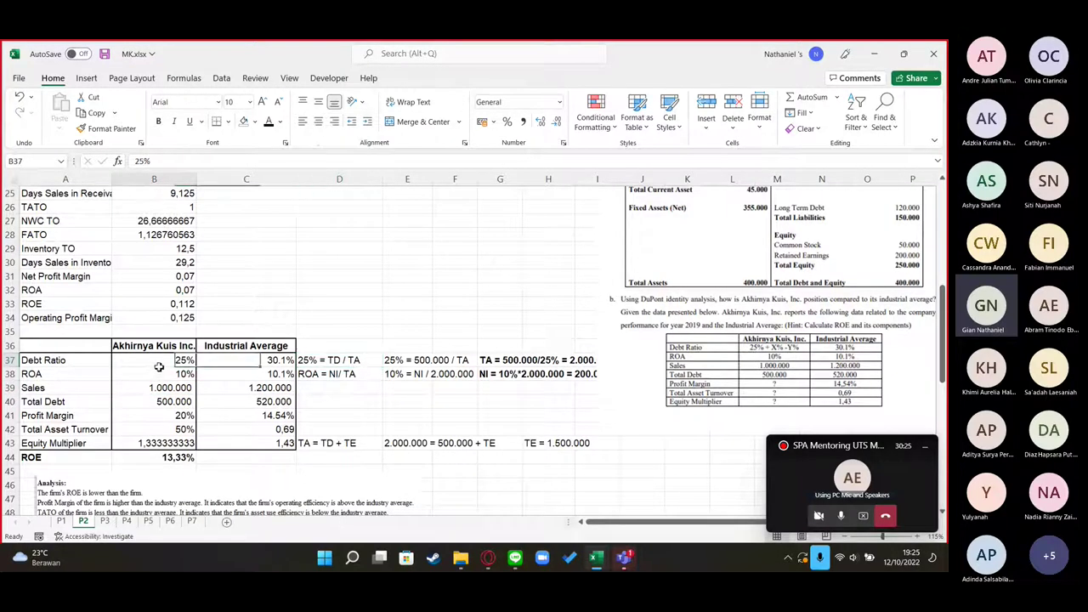
{"action": "left_click", "coordinate": [168, 403]}
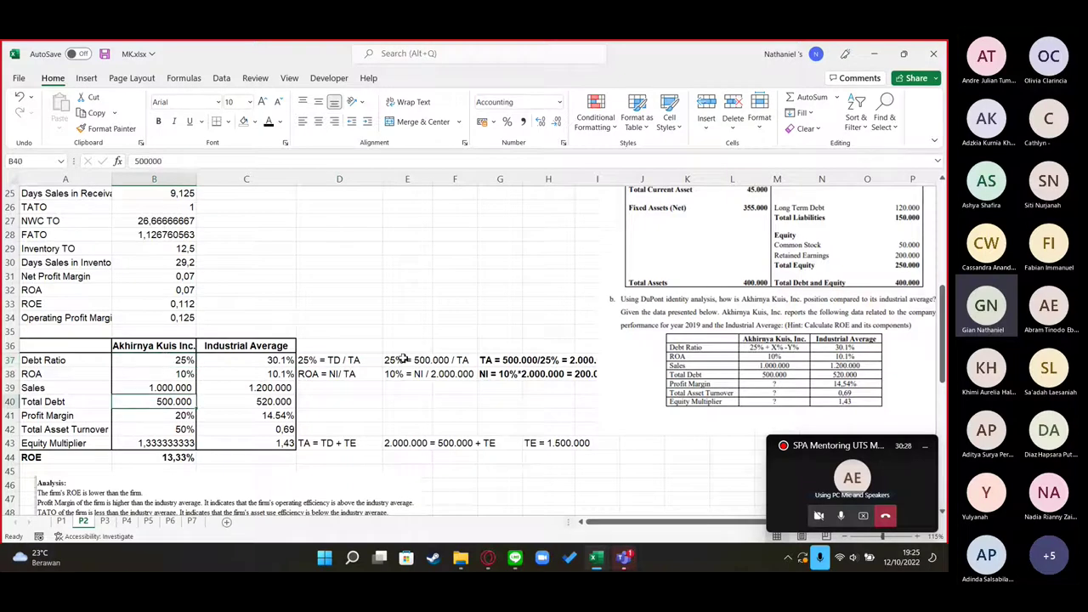
{"action": "key", "text": "Up"}
{"action": "key", "text": "Up"}
{"action": "key", "text": "Up"}
{"action": "key", "text": "Right"}
{"action": "key", "text": "Right"}
{"action": "left_click", "coordinate": [465, 360]}
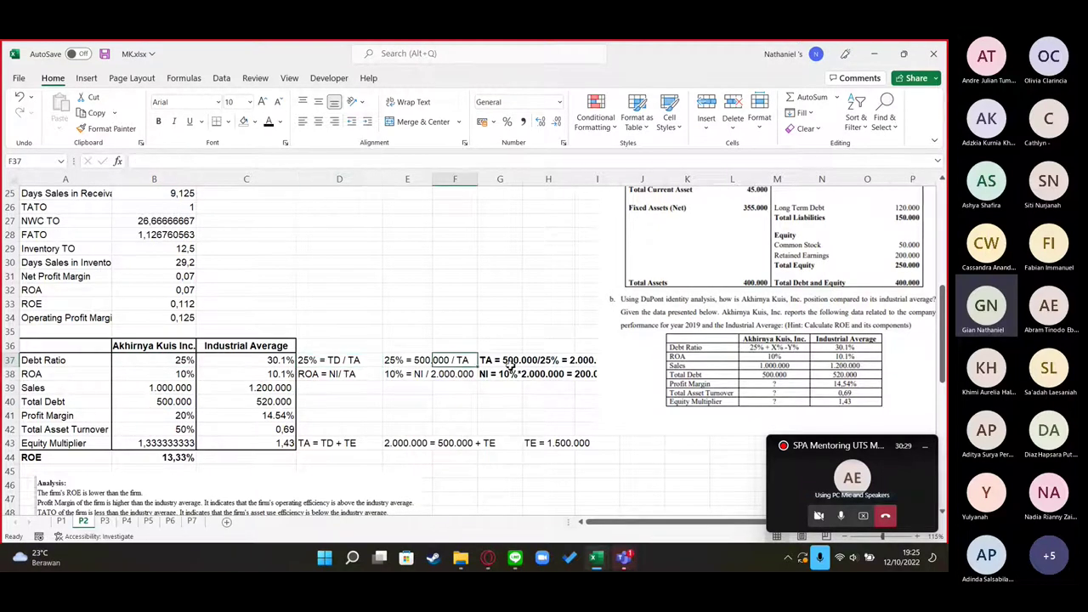
{"action": "left_click", "coordinate": [502, 361]}
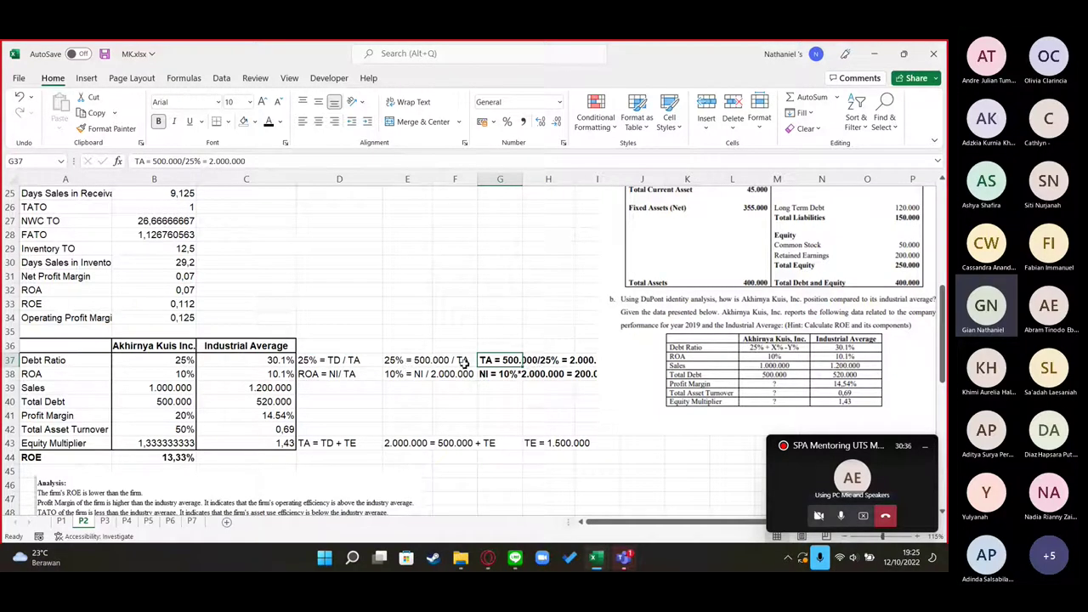
Move the question image aside to uncover the full total assets and net income calculations in rows 37 and 38
{"action": "left_click_drag", "start_coordinate": [653, 360], "coordinate": [685, 355]}
{"action": "left_click", "coordinate": [549, 317]}
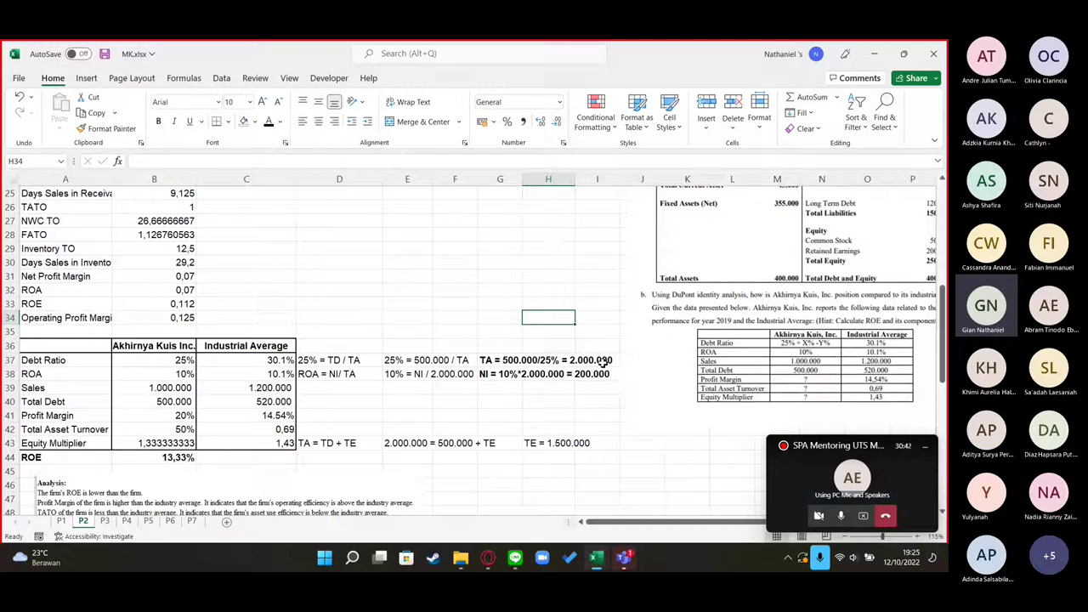
{"action": "left_click", "coordinate": [534, 361]}
Review the ROA relation in row 38 and inspect the firm's Profit Margin formula in B41 without changing it
{"action": "left_click", "coordinate": [170, 375]}
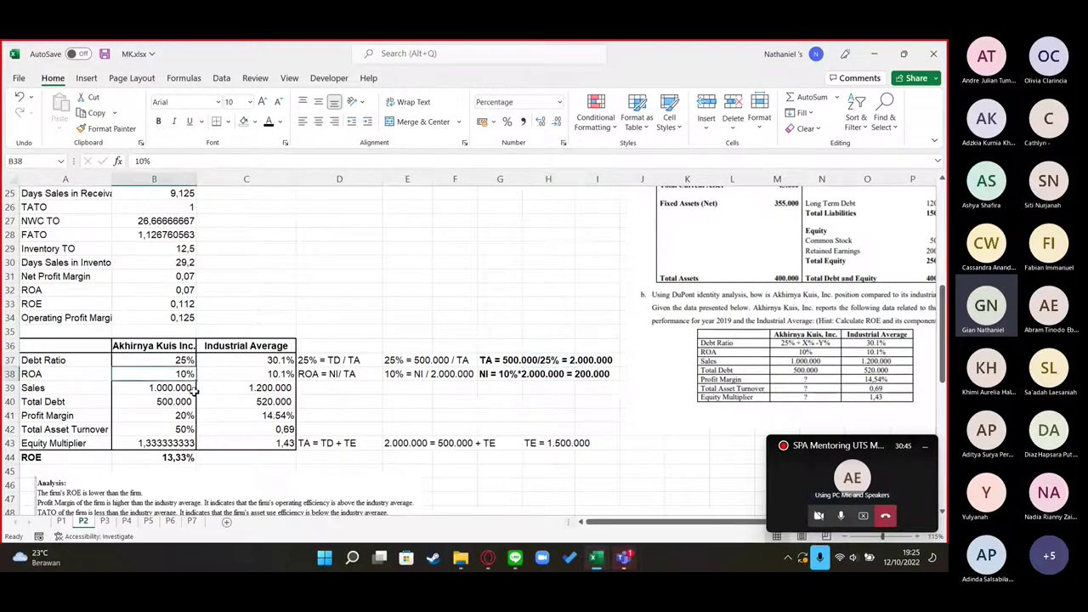
{"action": "left_click", "coordinate": [333, 379]}
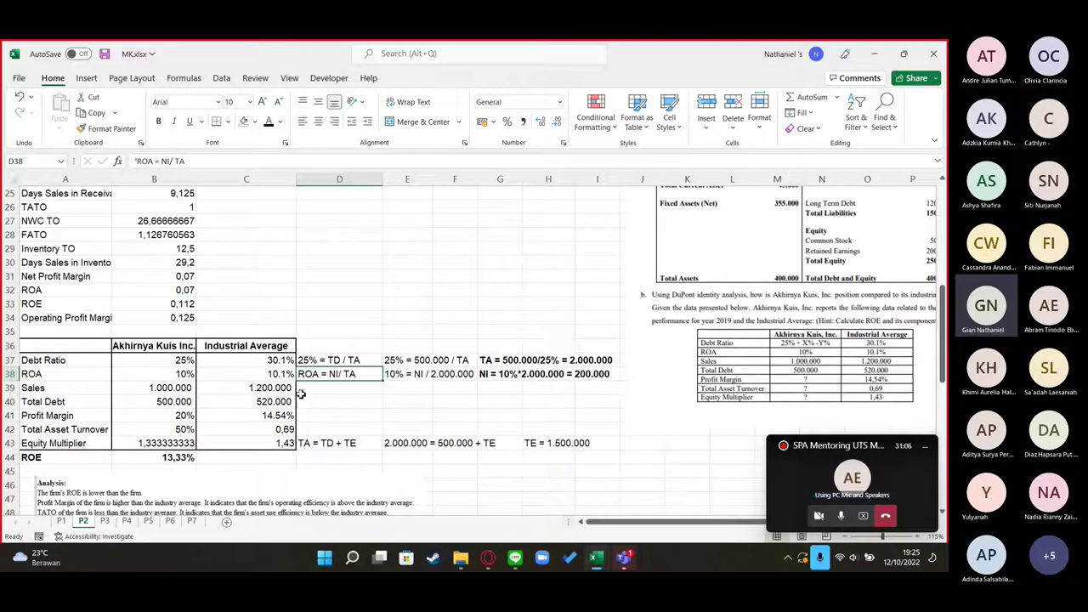
{"action": "left_click", "coordinate": [140, 412]}
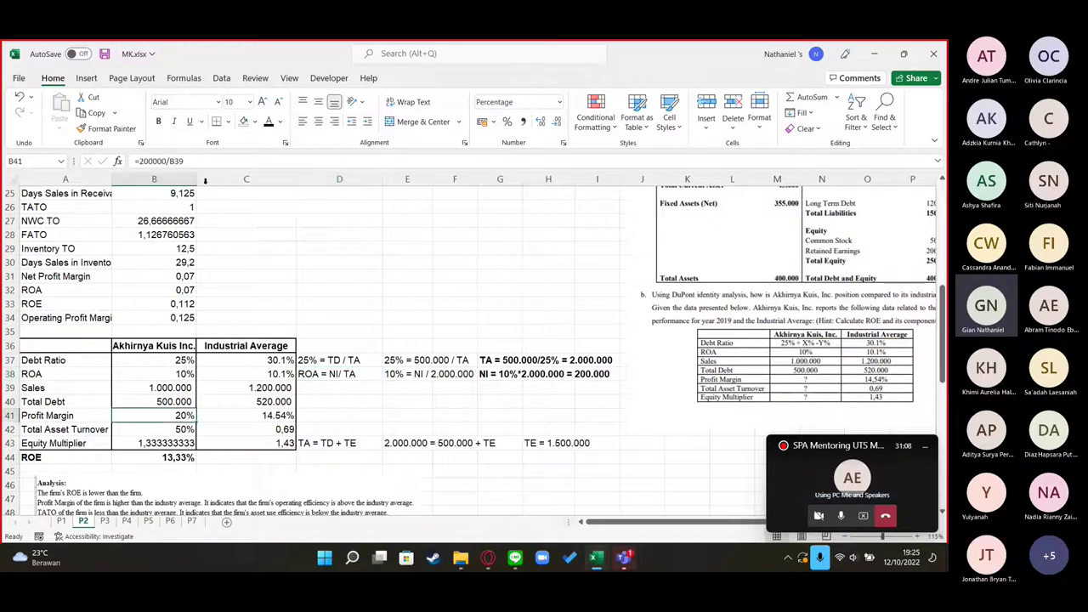
{"action": "key", "text": "F2"}
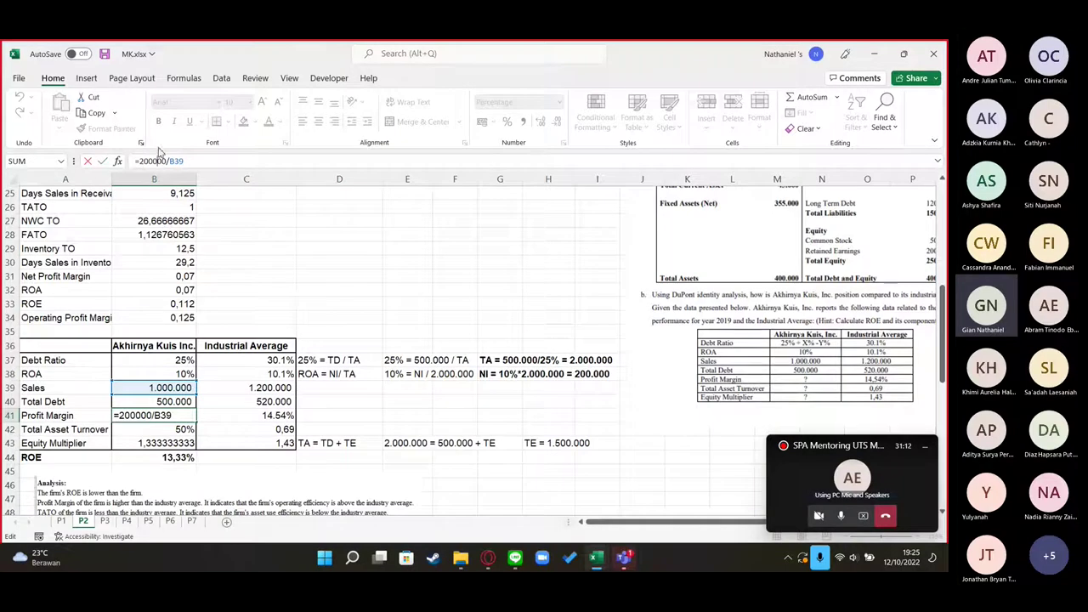
{"action": "key", "text": "Return"}
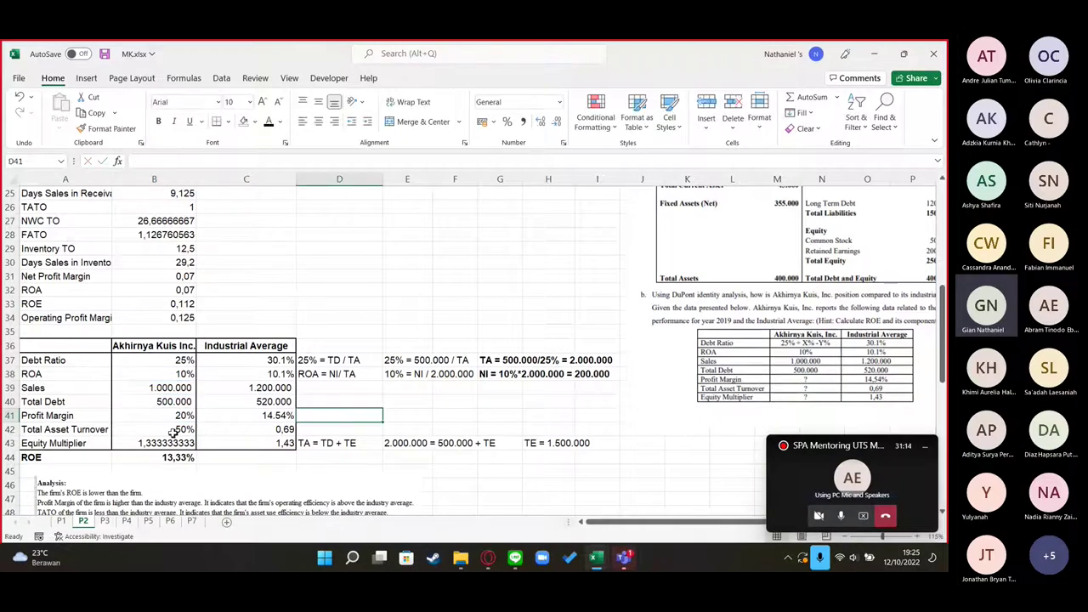
Inspect the firm's Total Asset Turnover formula in B42, leaving it as it is
{"action": "double_click", "coordinate": [166, 430]}
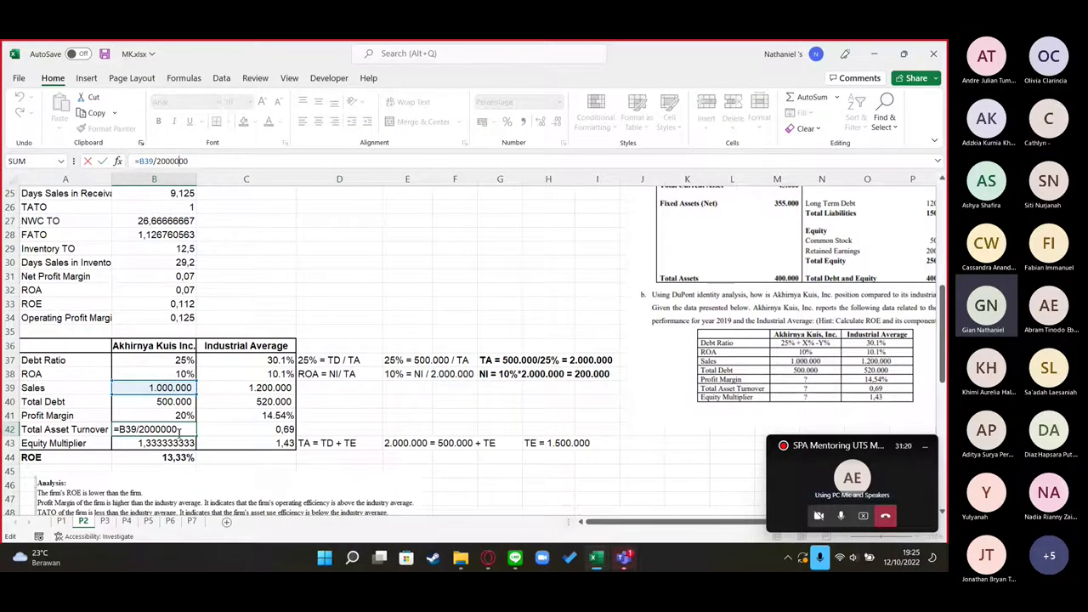
{"action": "key", "text": "Return"}
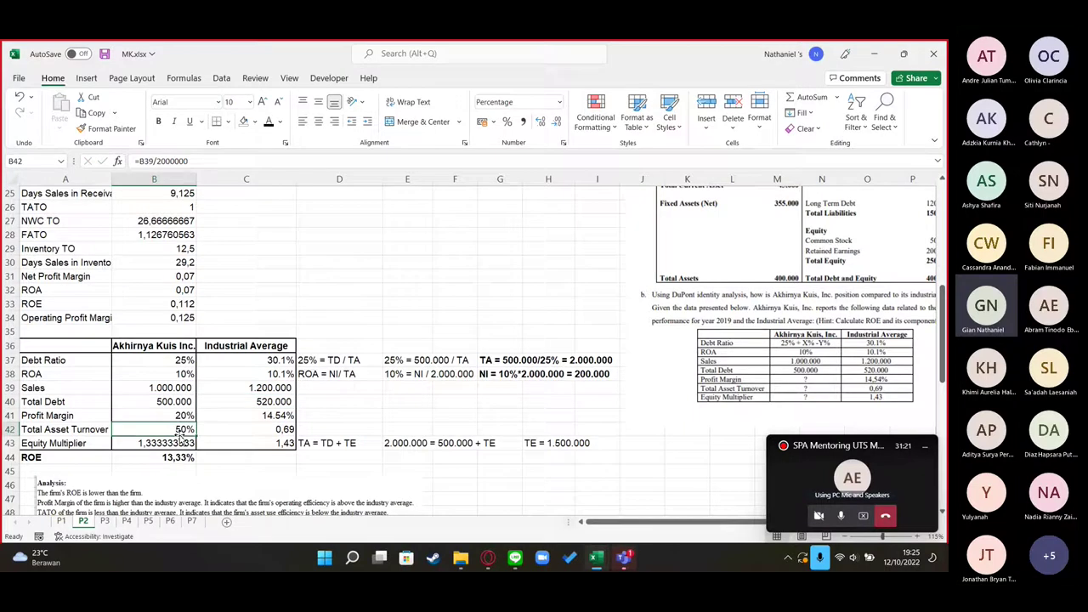
{"action": "key", "text": "Up"}
{"action": "key", "text": "Up"}
{"action": "key", "text": "Up"}
{"action": "key", "text": "Right"}
{"action": "key", "text": "Right"}
{"action": "key", "text": "Right"}
Inspect the firm's Equity Multiplier formula in B43, =2000000/1500000, and leave the cell
{"action": "left_click", "coordinate": [191, 443]}
{"action": "type", "text": "=2000000/1500000"}
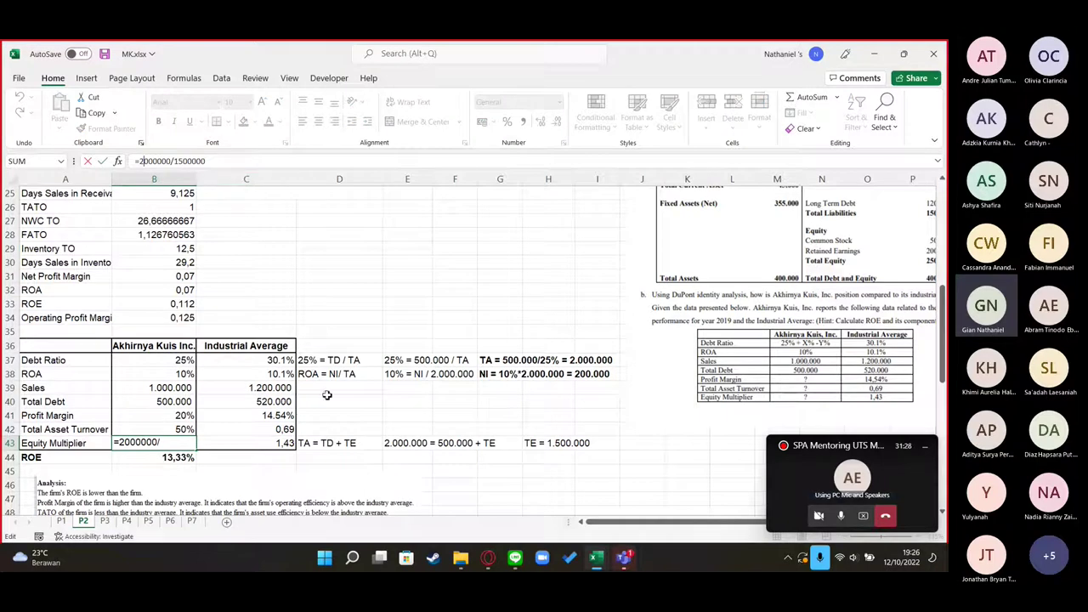
{"action": "left_click", "coordinate": [217, 160]}
{"action": "left_click", "coordinate": [493, 416]}
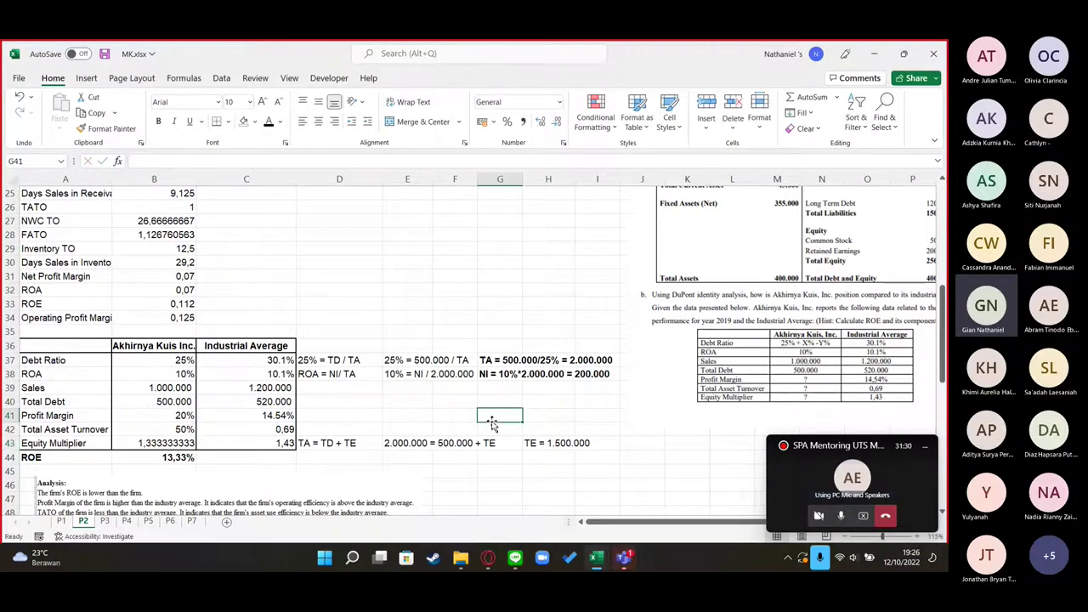
Follow the total equity calculation across row 43 and relate it to the Equity Multiplier in B43
{"action": "left_click", "coordinate": [420, 443]}
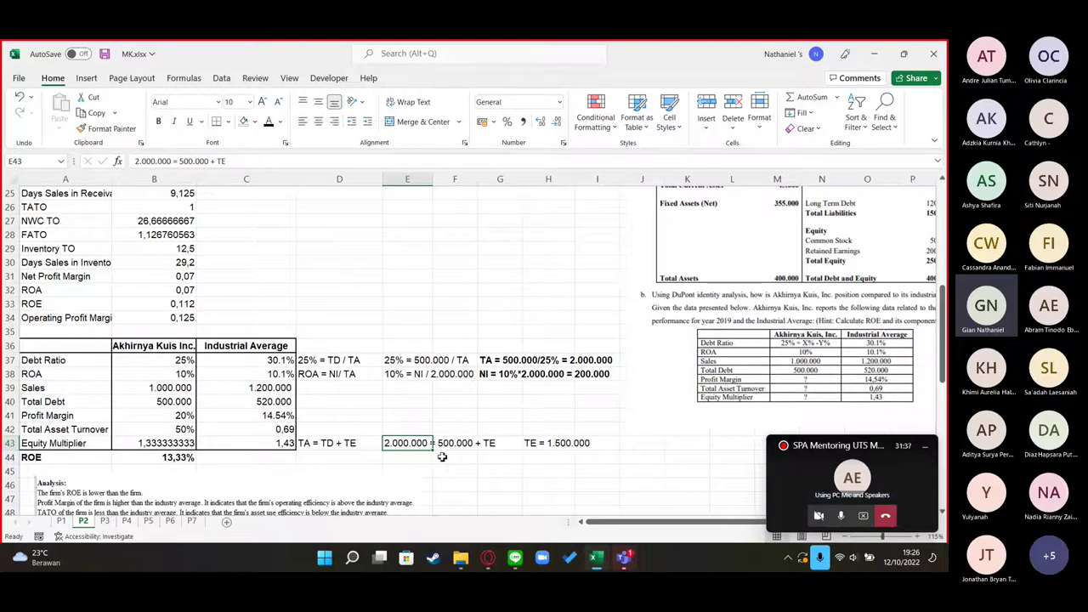
{"action": "left_click", "coordinate": [453, 445]}
{"action": "left_click", "coordinate": [493, 446]}
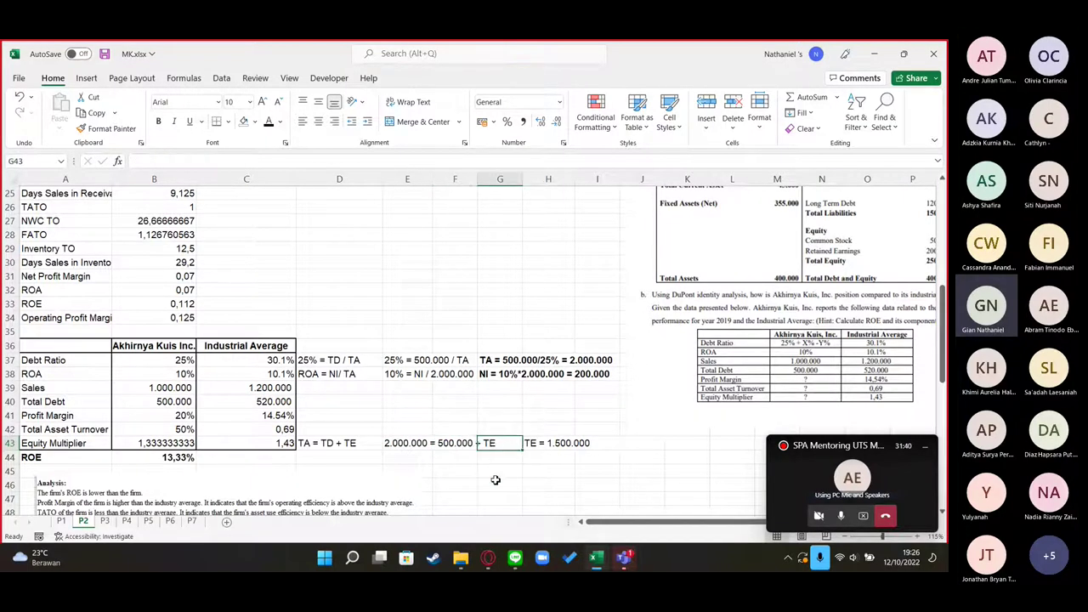
{"action": "left_click", "coordinate": [568, 445]}
{"action": "scroll", "coordinate": [289, 432], "scroll_direction": "down", "scroll_amount": 2}
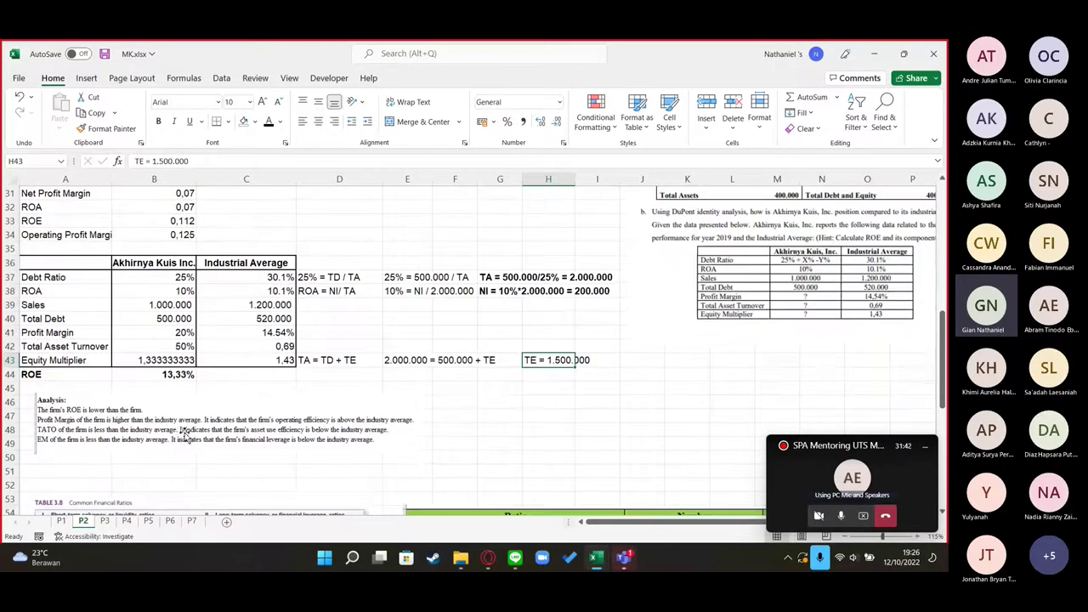
{"action": "left_click", "coordinate": [177, 362]}
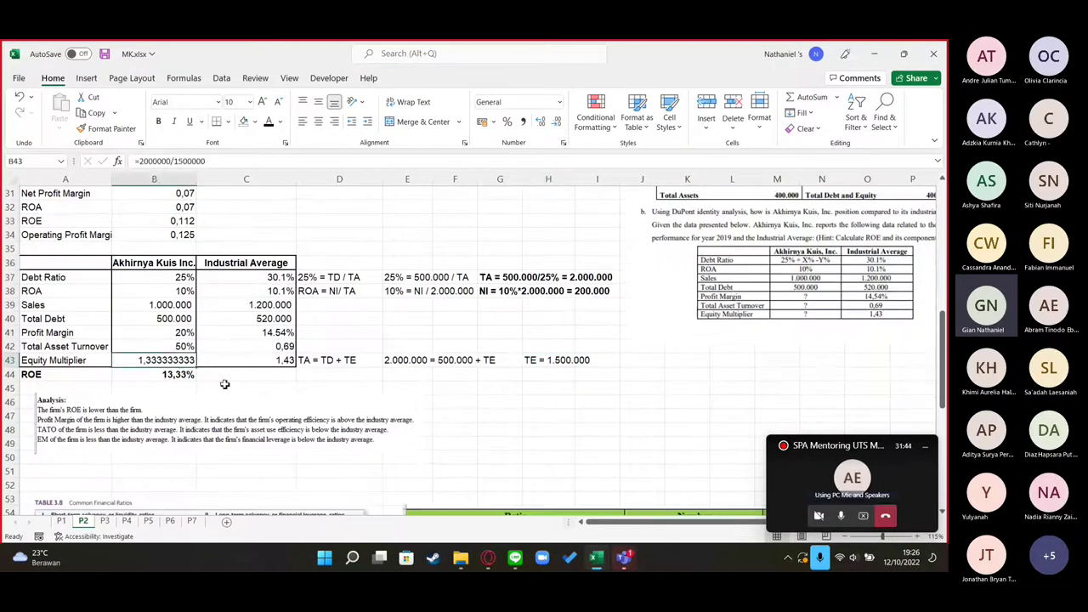
Highlight the firm's three DuPont components in B41:B43
{"action": "left_click", "coordinate": [410, 278]}
{"action": "left_click", "coordinate": [400, 333]}
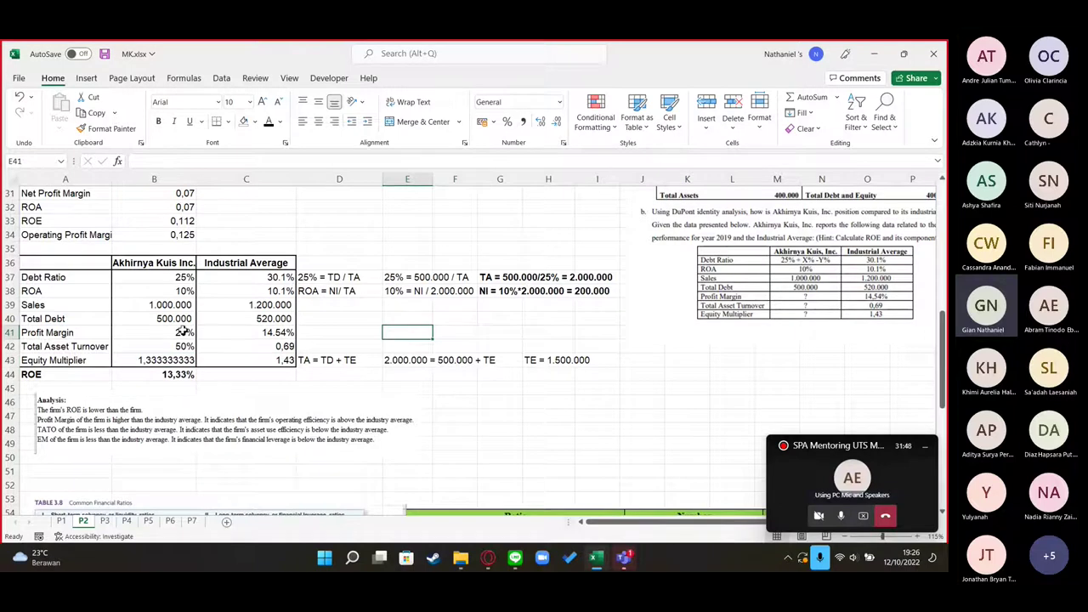
{"action": "left_click_drag", "start_coordinate": [186, 332], "coordinate": [181, 365]}
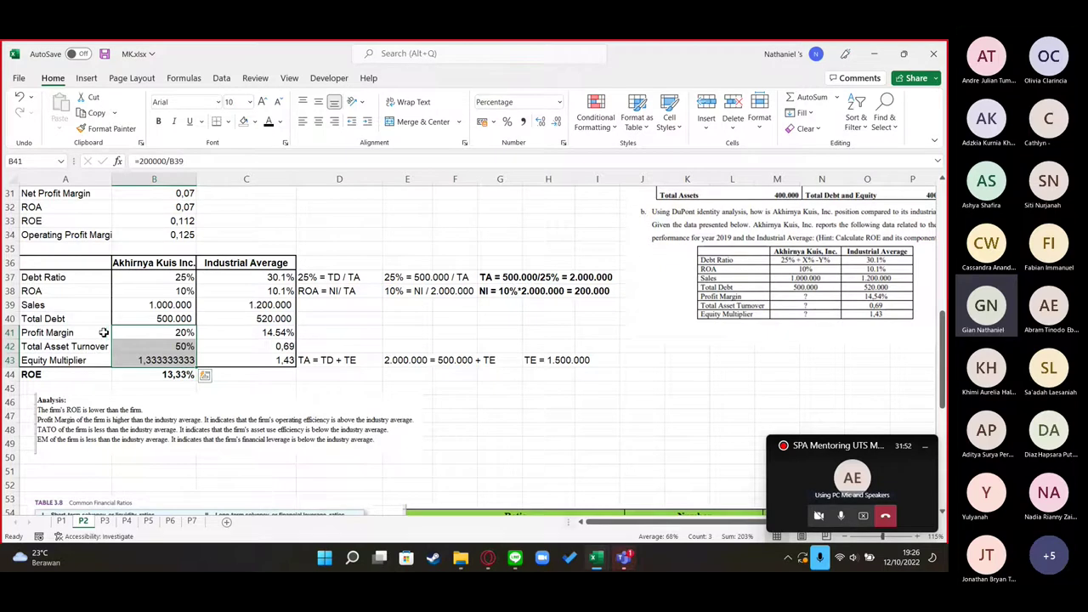
Switch to Kumpulan Rumus MK.xlsx and review the Du Pont Identity factors in row 65
{"action": "mouse_move", "coordinate": [598, 551]}
{"action": "left_click", "coordinate": [529, 470]}
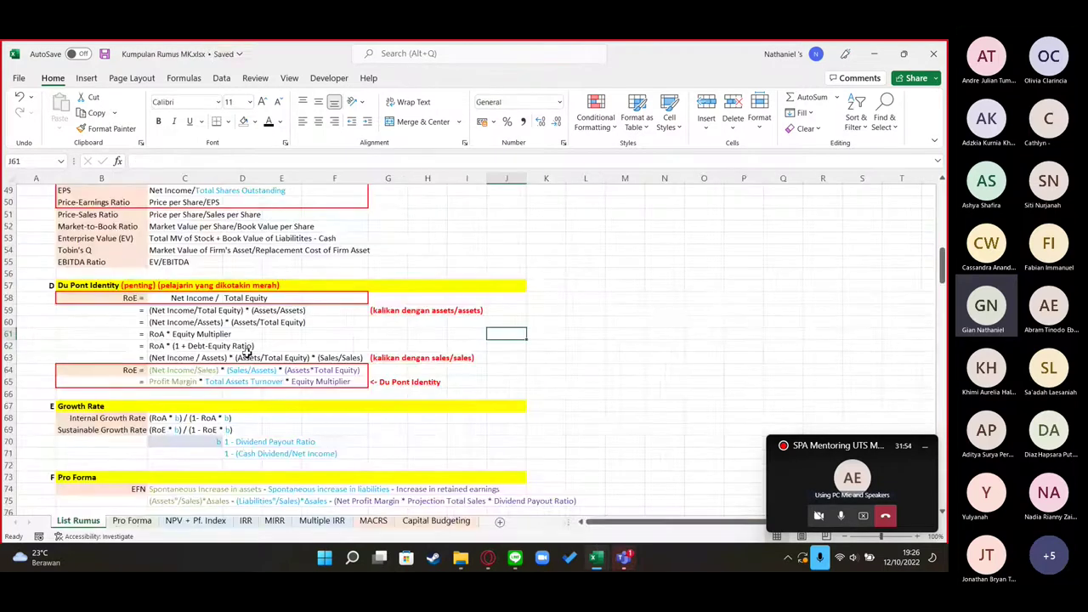
{"action": "left_click", "coordinate": [242, 381]}
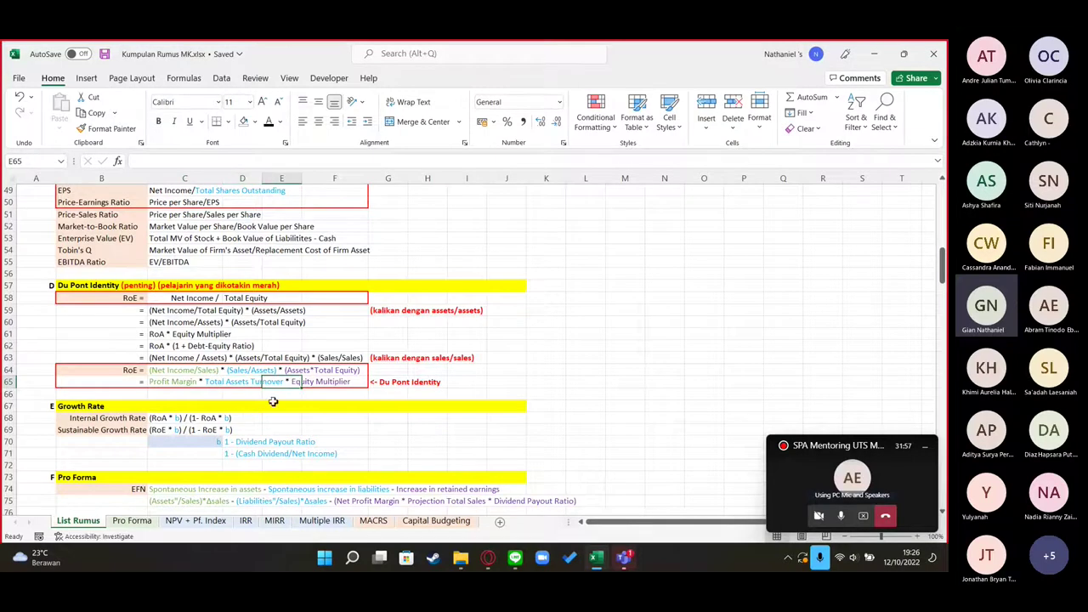
Switch back to MK.xlsx and inspect the firm's ROE formula in B44, discarding any accidental edit
{"action": "key", "text": "alt+Tab"}
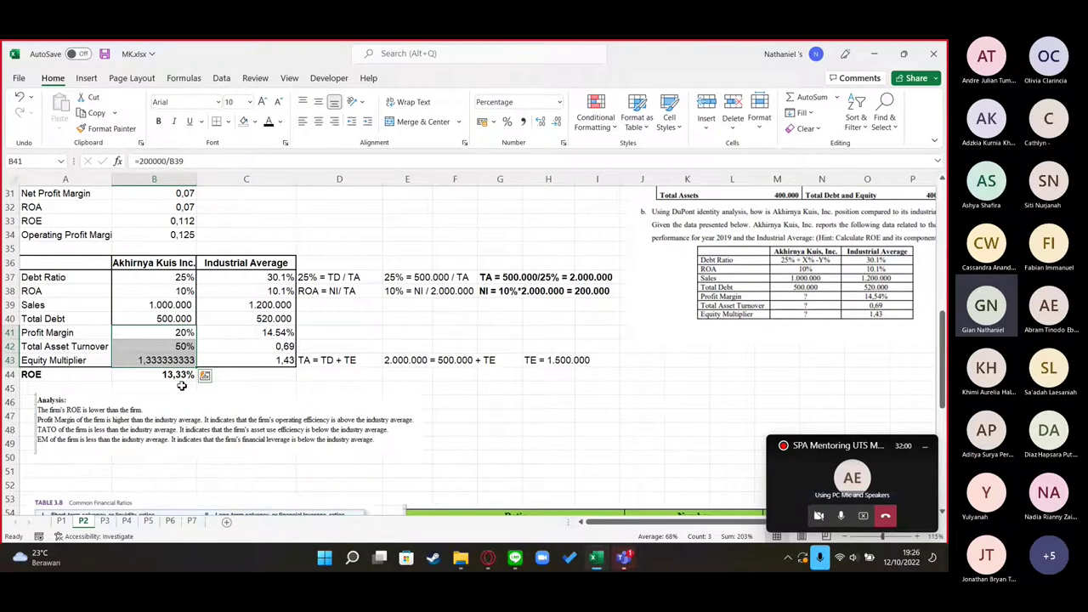
{"action": "left_click", "coordinate": [168, 374]}
{"action": "double_click", "coordinate": [166, 374]}
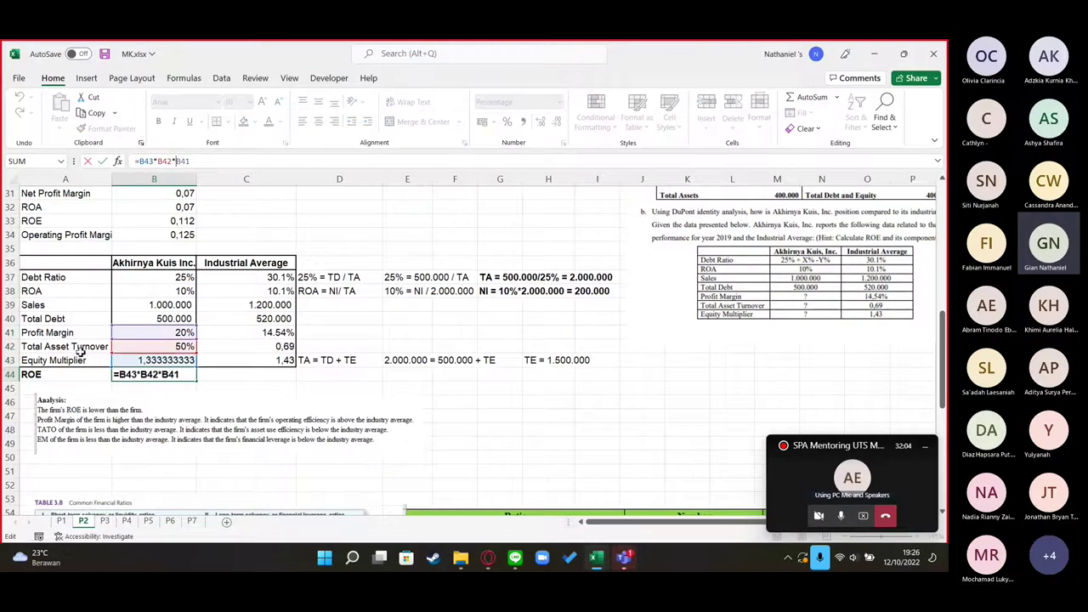
{"action": "left_click", "coordinate": [467, 390]}
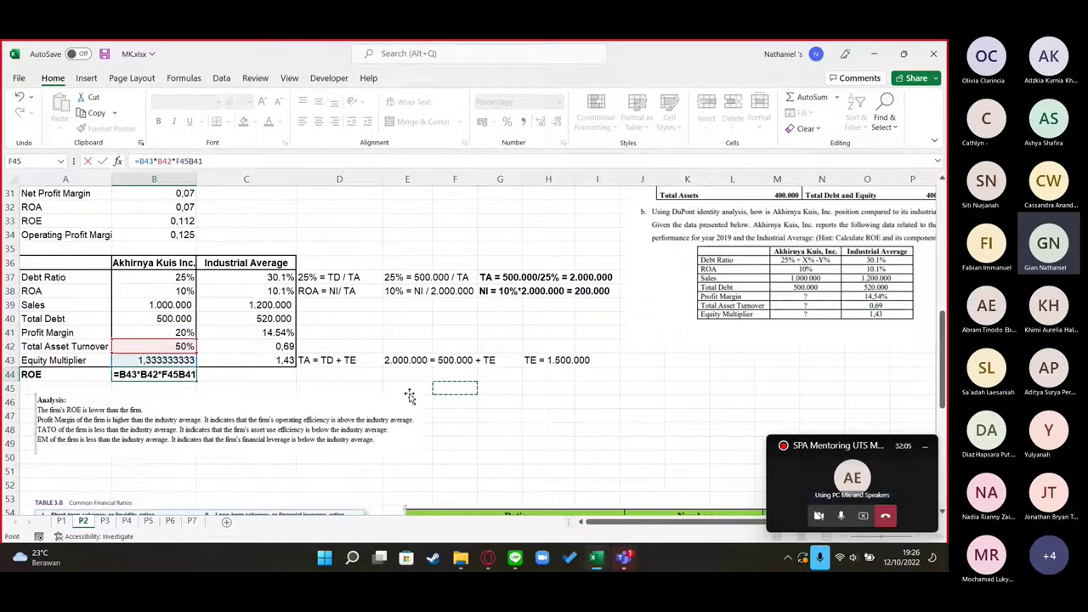
{"action": "key", "text": "Escape"}
Cross-check the firm's ROE with the temporary formula =200000/1500000 in C44
{"action": "left_click", "coordinate": [247, 378]}
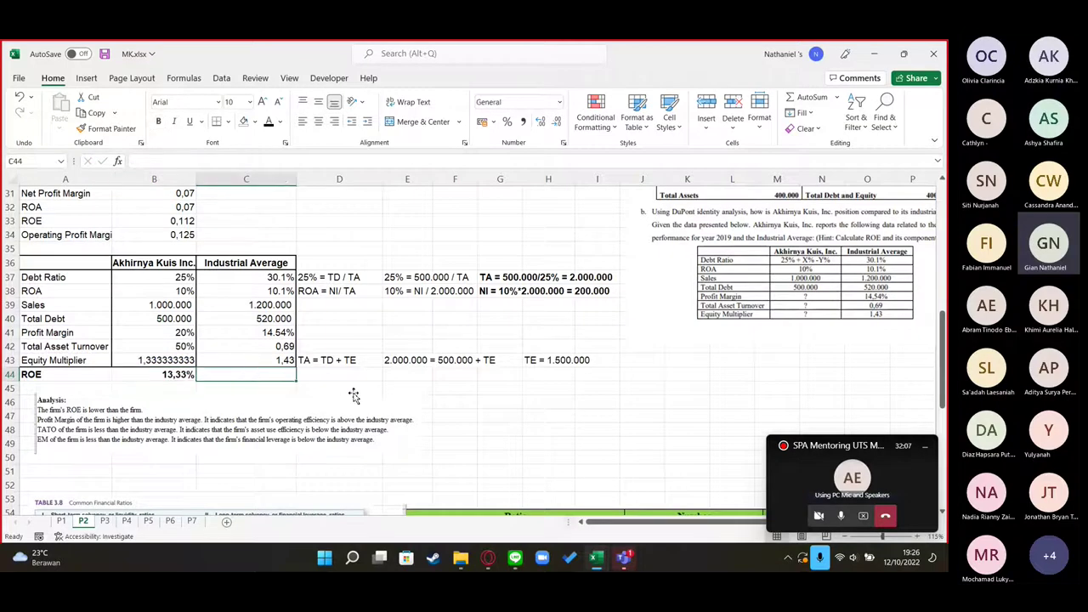
{"action": "type", "text": "="}
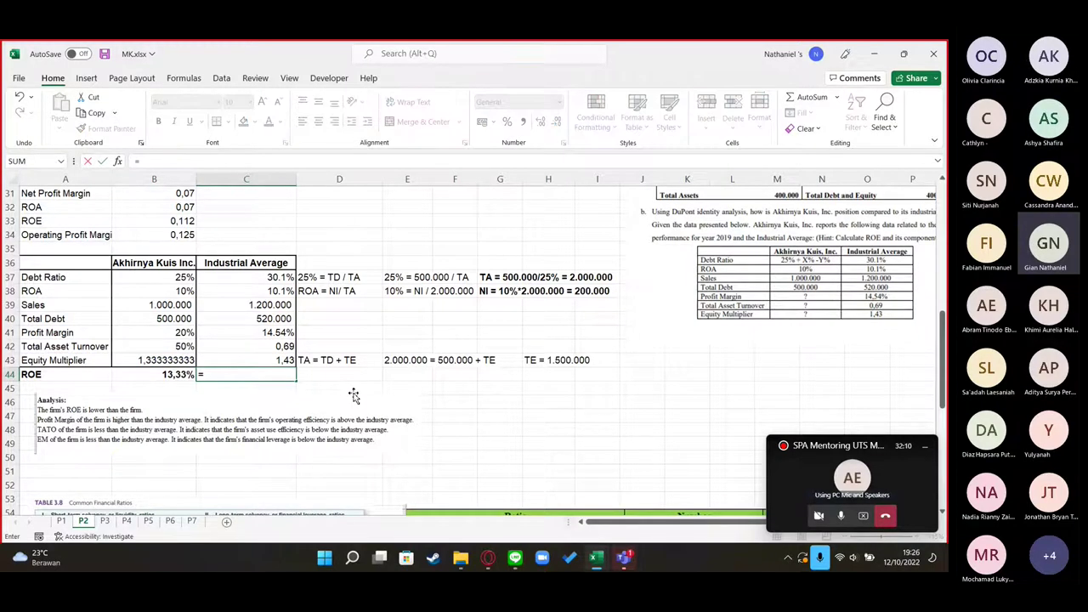
{"action": "type", "text": "200-0-"}
{"action": "key", "text": "BackSpace"}
{"action": "key", "text": "BackSpace"}
{"action": "key", "text": "BackSpace"}
{"action": "type", "text": "000/1500000"}
{"action": "key", "text": "Return"}
{"action": "key", "text": "Up"}
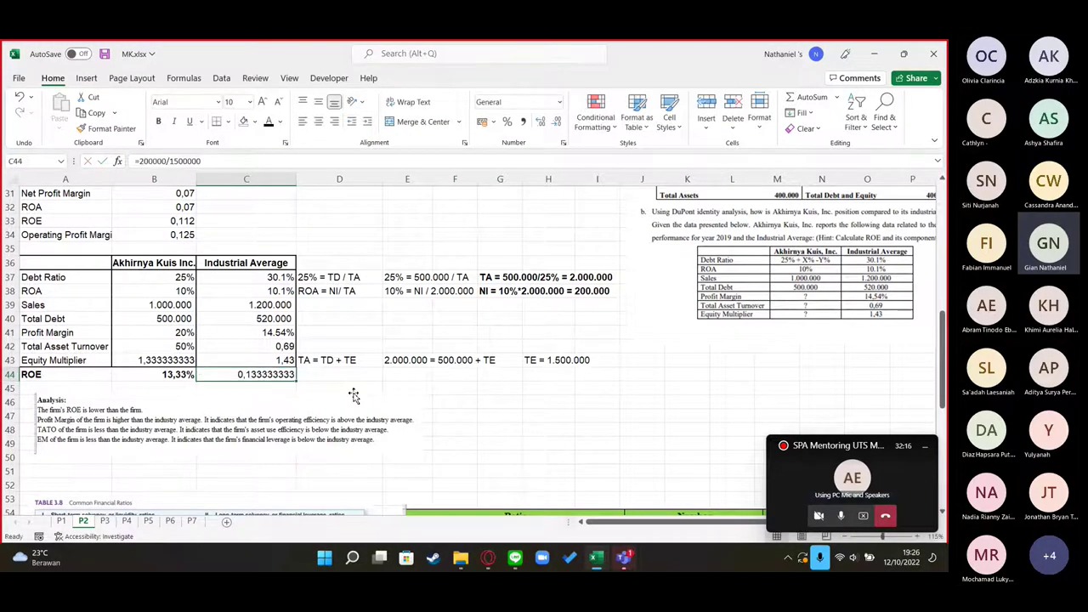
Compare the check value in C44 with the firm's ROE in B44 and clear C44
{"action": "left_click", "coordinate": [79, 377]}
{"action": "left_click", "coordinate": [256, 379]}
{"action": "left_click", "coordinate": [174, 375]}
{"action": "left_click_drag", "start_coordinate": [195, 374], "coordinate": [226, 374]}
{"action": "key", "text": "Delete"}
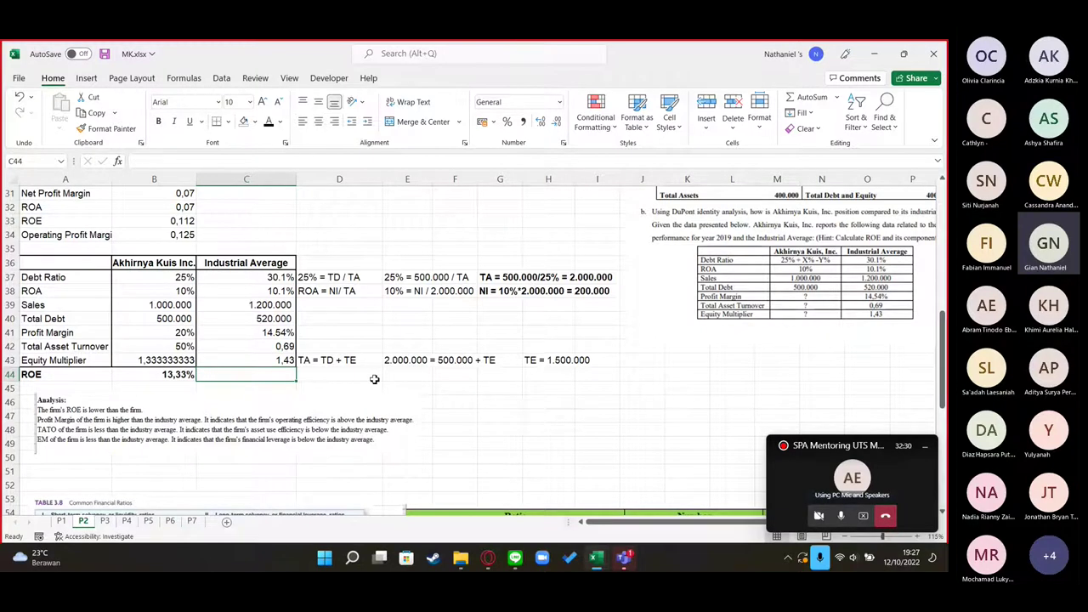
{"action": "left_click_drag", "start_coordinate": [635, 361], "coordinate": [636, 357]}
{"action": "scroll", "coordinate": [636, 358], "scroll_direction": "right", "scroll_amount": 2}
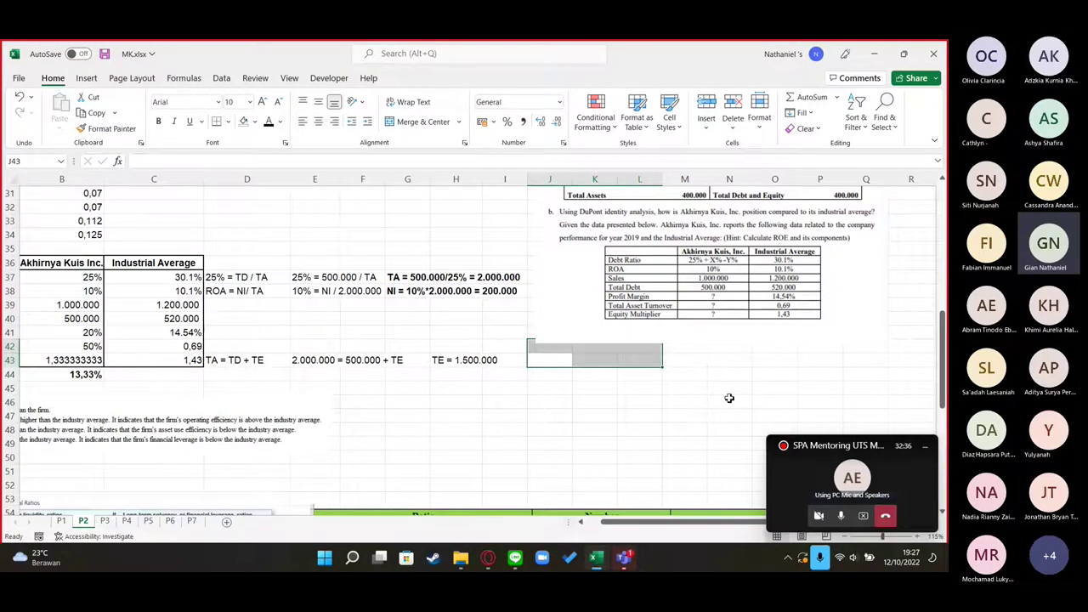
{"action": "left_click_drag", "start_coordinate": [510, 413], "coordinate": [31, 375]}
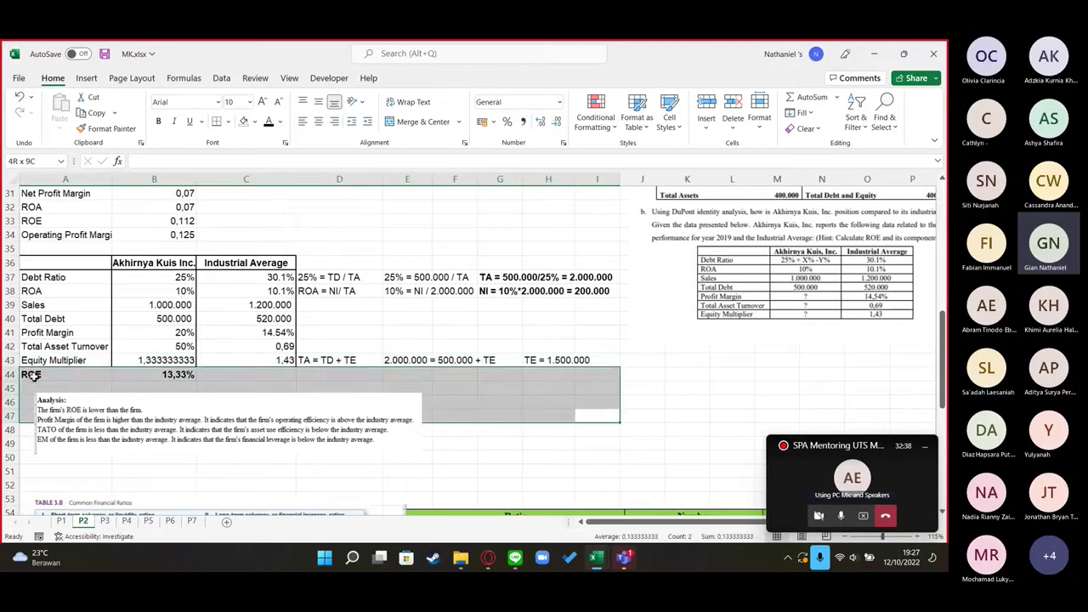
{"action": "scroll", "coordinate": [353, 366], "scroll_direction": "up", "scroll_amount": 3}
{"action": "left_click", "coordinate": [353, 367]}
{"action": "scroll", "coordinate": [353, 369], "scroll_direction": "down", "scroll_amount": 2}
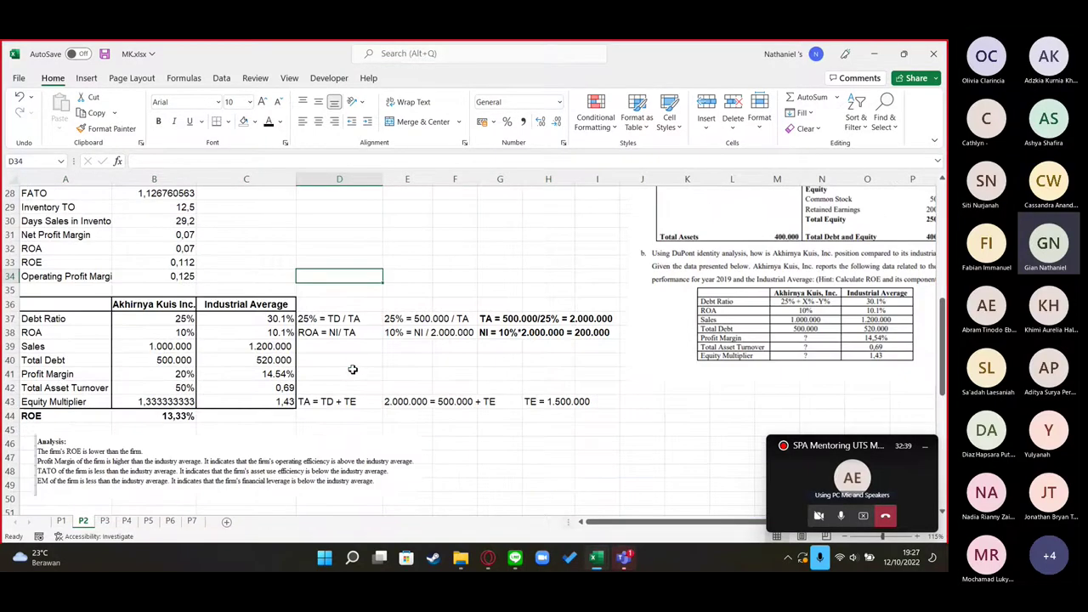
{"action": "left_click_drag", "start_coordinate": [352, 358], "coordinate": [302, 360]}
{"action": "left_click", "coordinate": [585, 374]}
{"action": "left_click", "coordinate": [553, 388]}
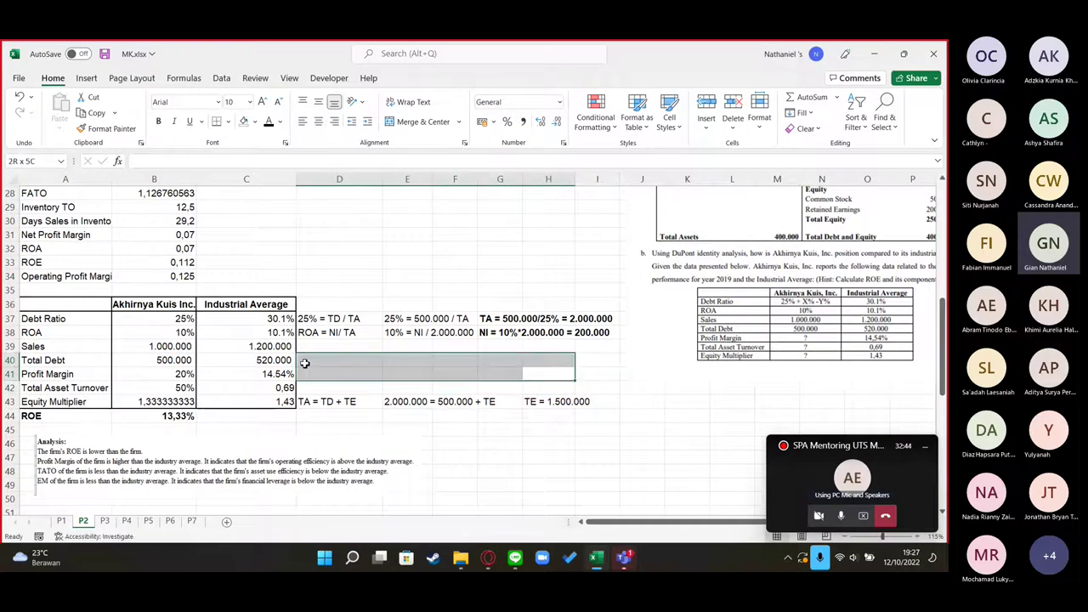
{"action": "left_click", "coordinate": [304, 363]}
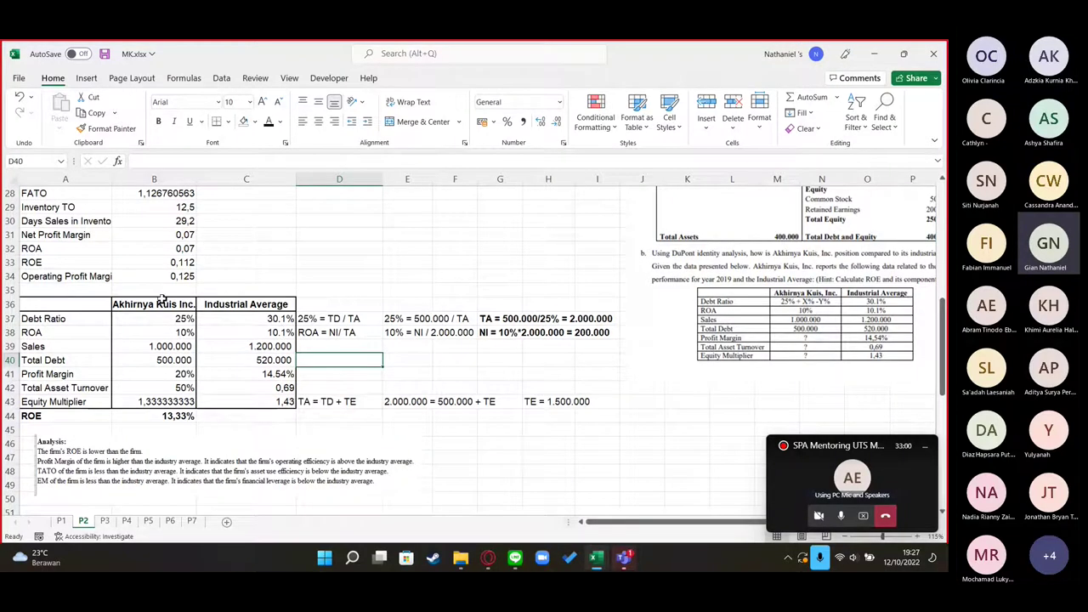
Compare the Debt Ratio and ROA of Akhirnya Kuis Inc. with the industry average in rows 37 and 38
{"action": "left_click", "coordinate": [186, 321]}
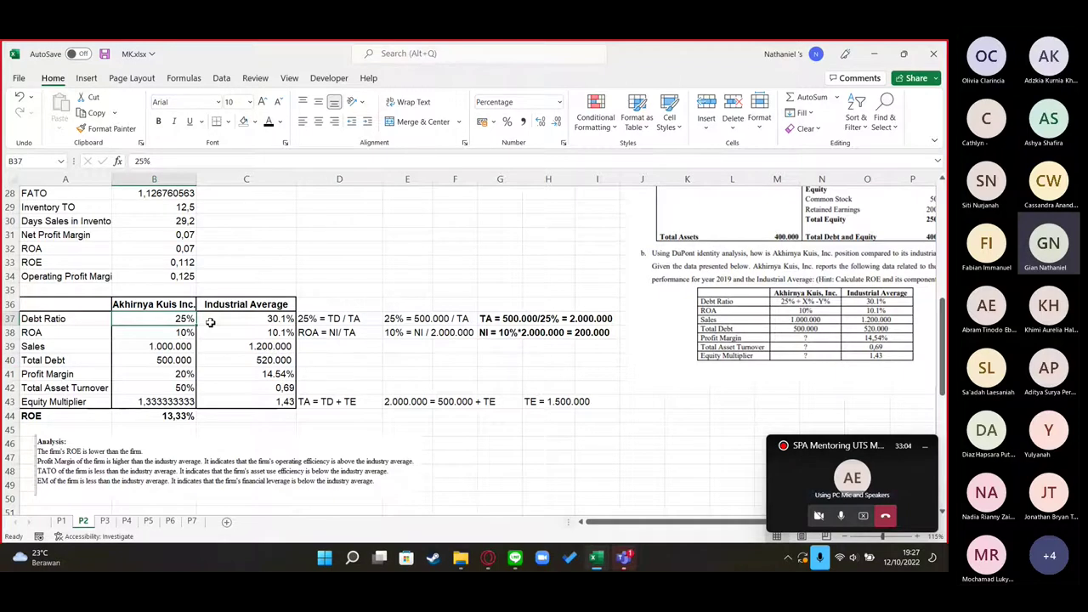
{"action": "left_click", "coordinate": [210, 322]}
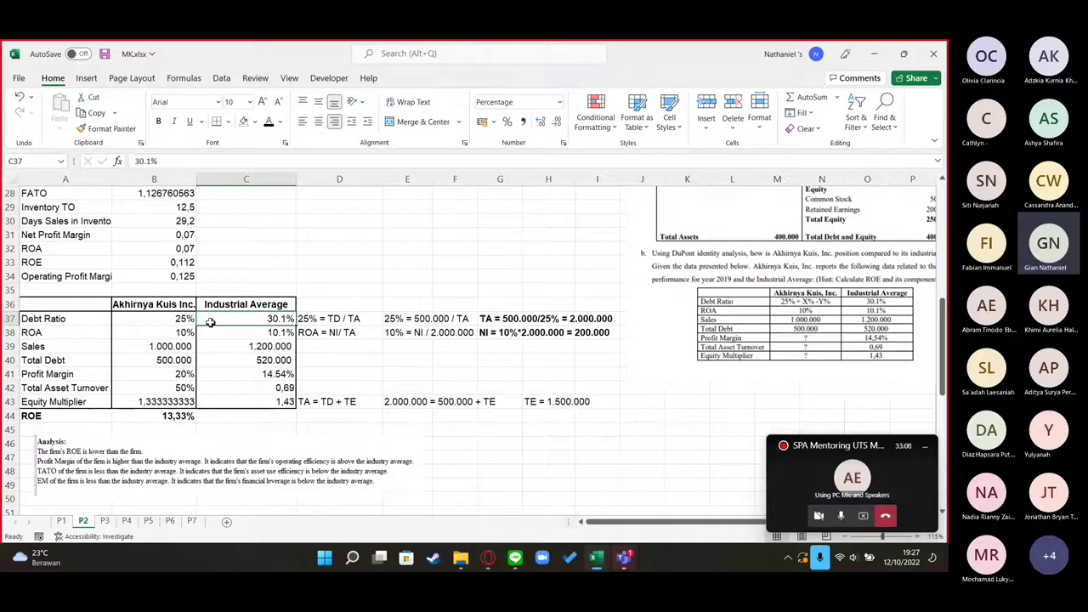
{"action": "key", "text": "Left"}
{"action": "key", "text": "Down"}
{"action": "key", "text": "Right"}
{"action": "key", "text": "Left"}
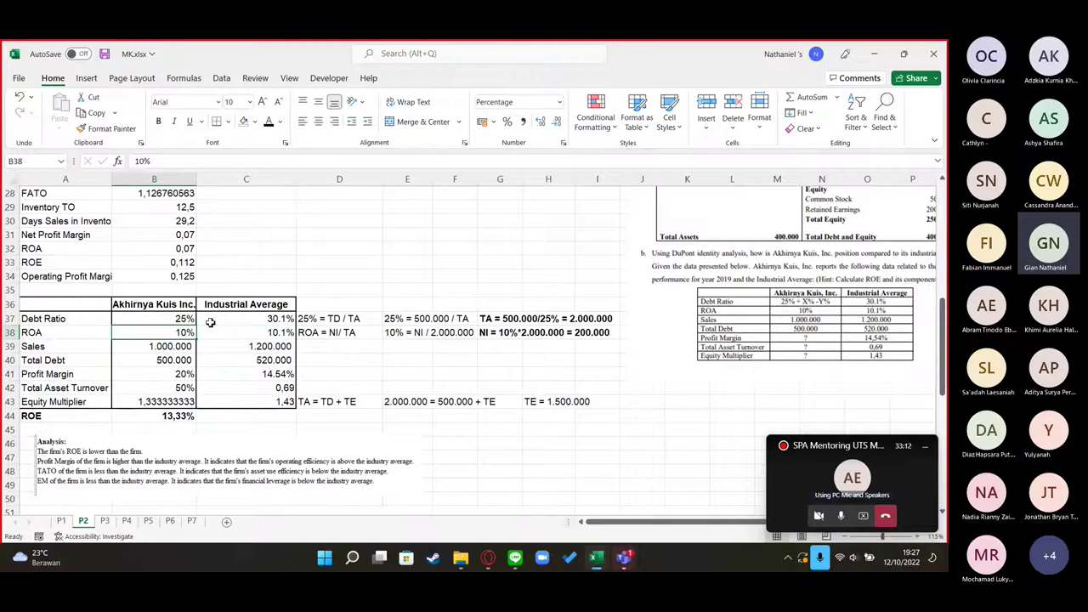
{"action": "key", "text": "Right"}
{"action": "key", "text": "Left"}
Go through Sales, Total Debt and Profit Margin in rows 39 to 41, comparing the firm's Sales and Profit Margin with the industry average
{"action": "key", "text": "Down"}
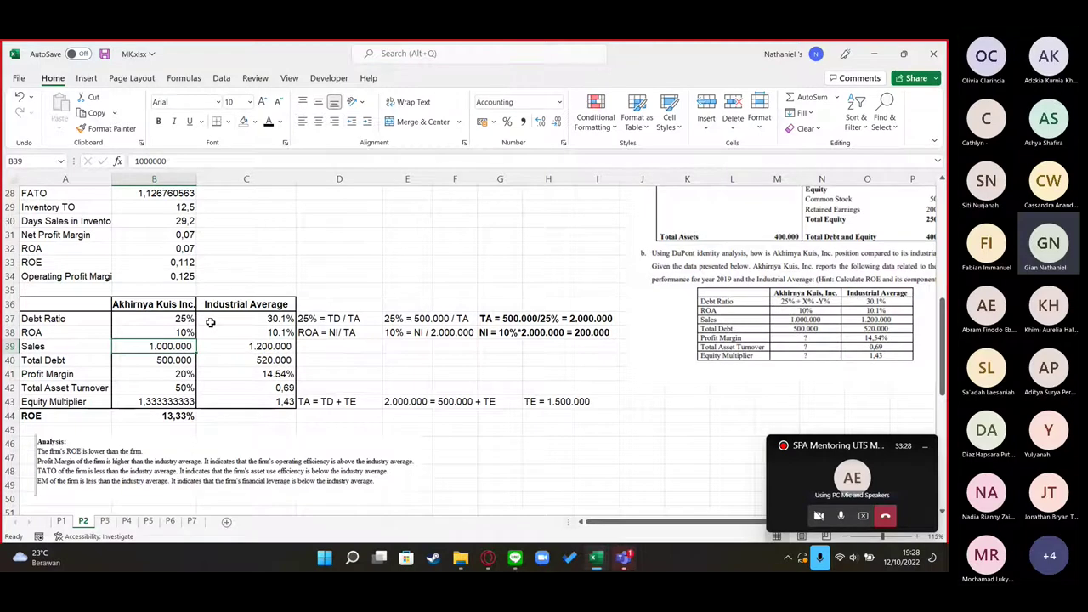
{"action": "key", "text": "Right"}
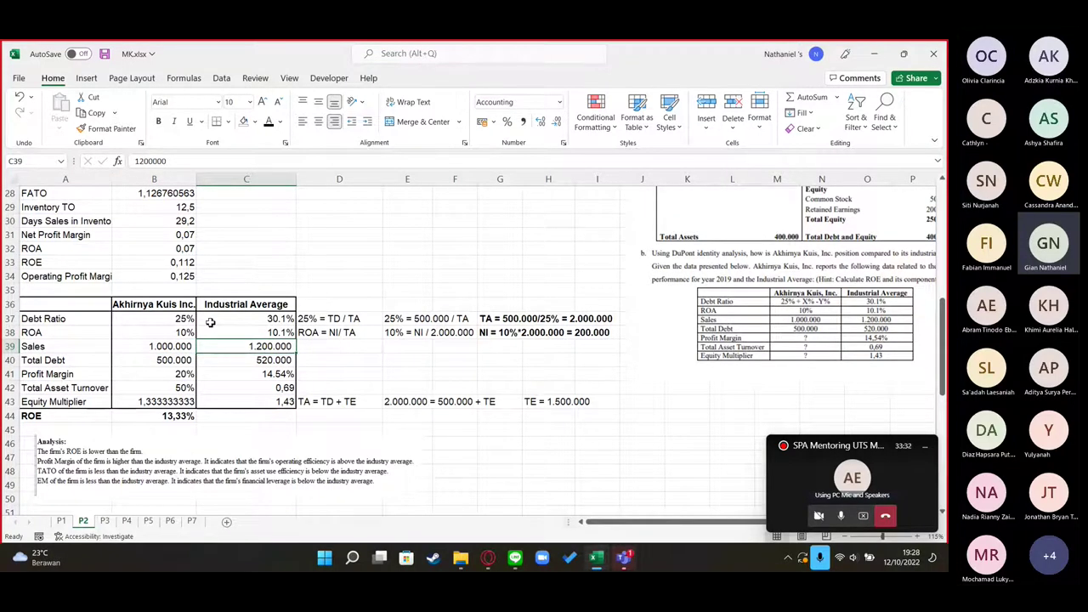
{"action": "key", "text": "Left"}
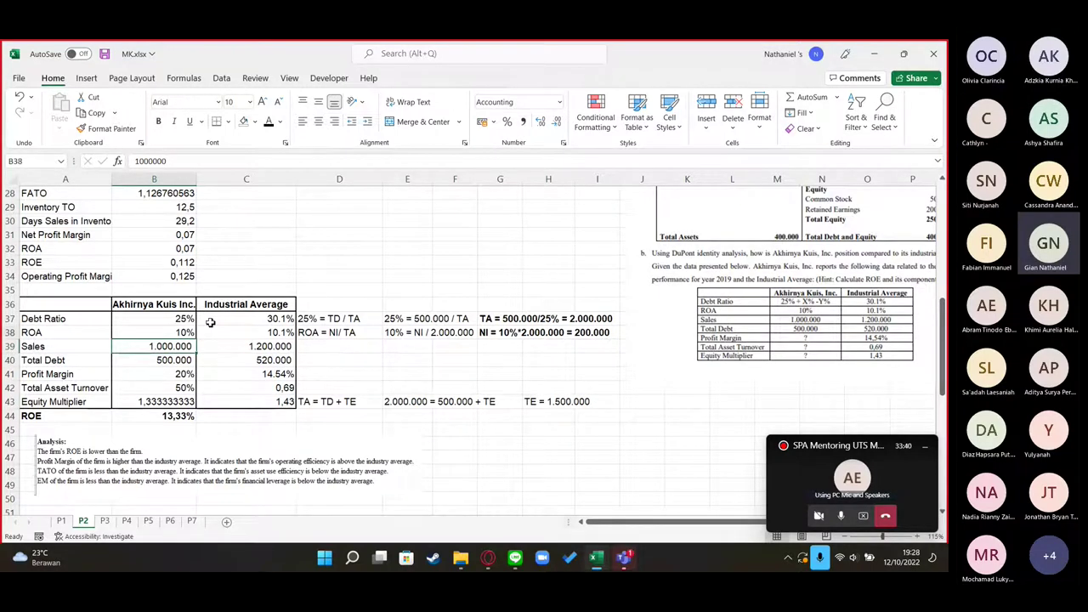
{"action": "key", "text": "Down"}
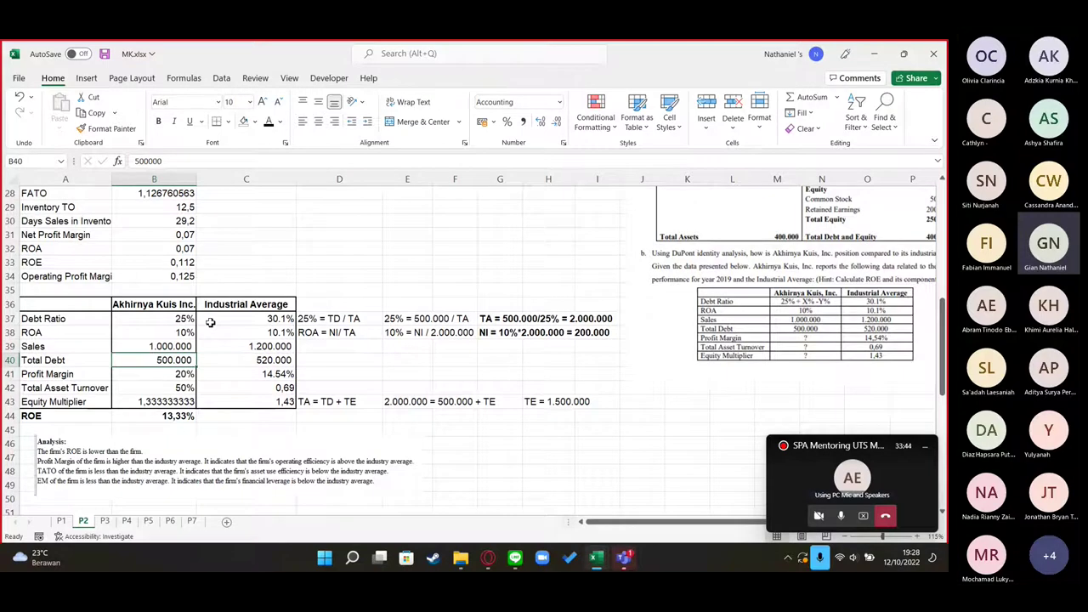
{"action": "key", "text": "Down"}
{"action": "key", "text": "Right"}
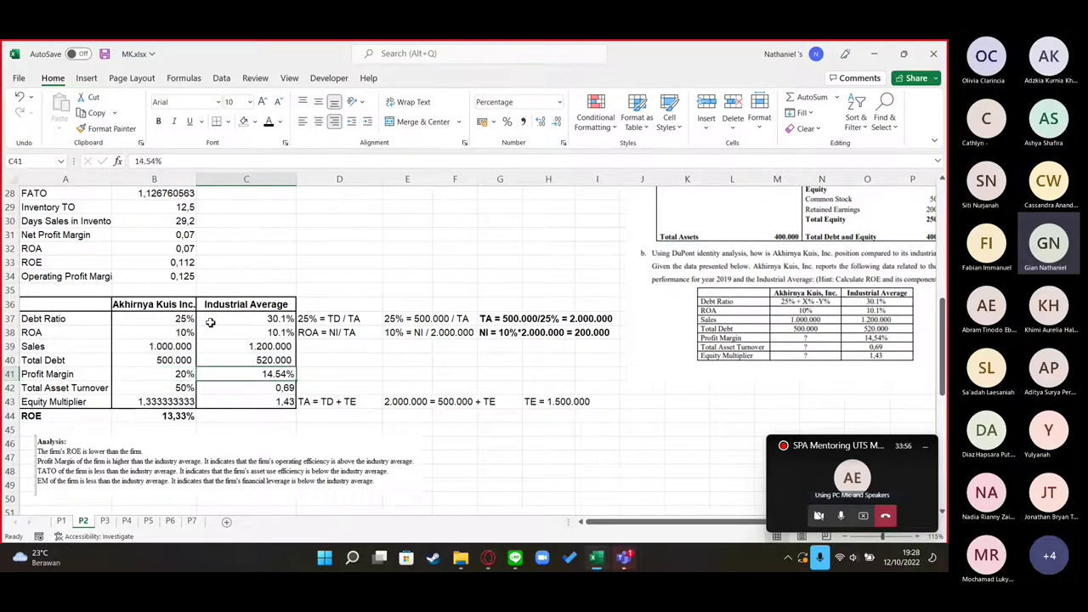
{"action": "key", "text": "Left"}
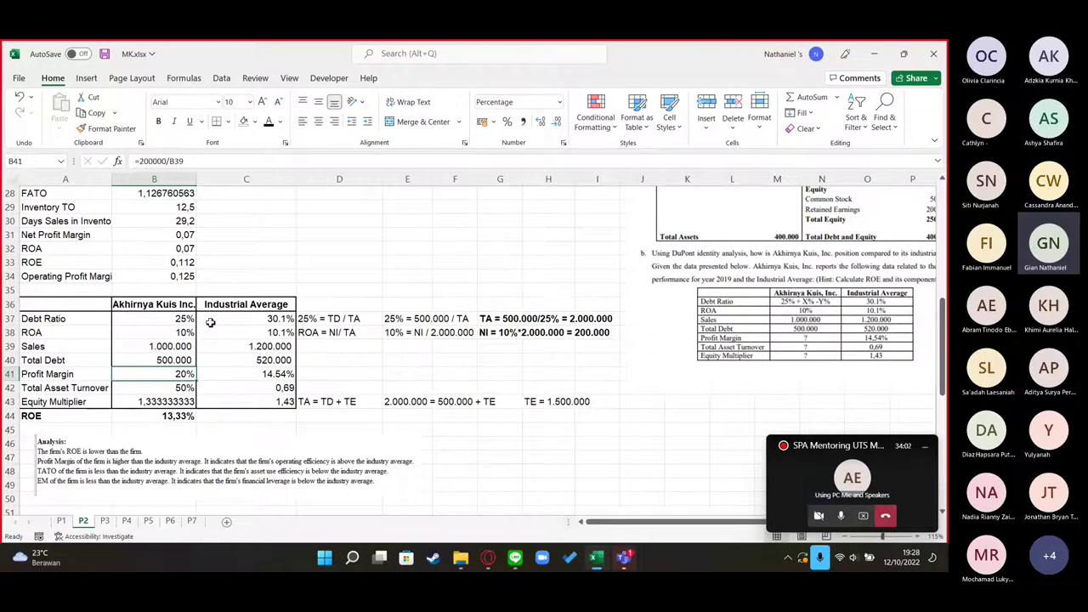
Inspect the firm's Total Asset Turnover and Equity Multiplier formulas in B42 and B43, leaving both as they are
{"action": "scroll", "coordinate": [210, 321], "scroll_direction": "right", "scroll_amount": 3}
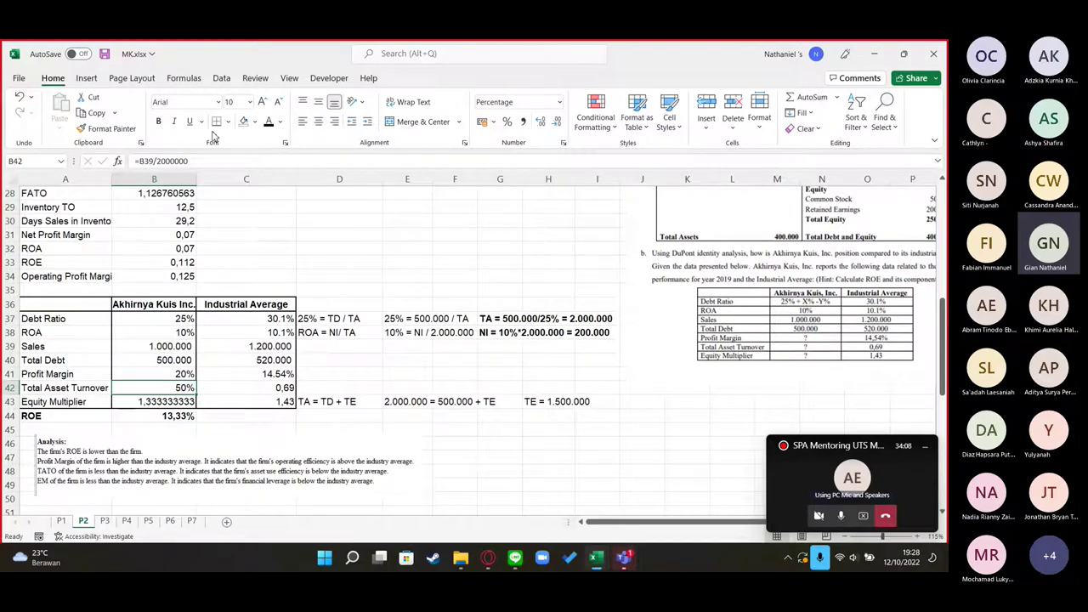
{"action": "key", "text": "F2"}
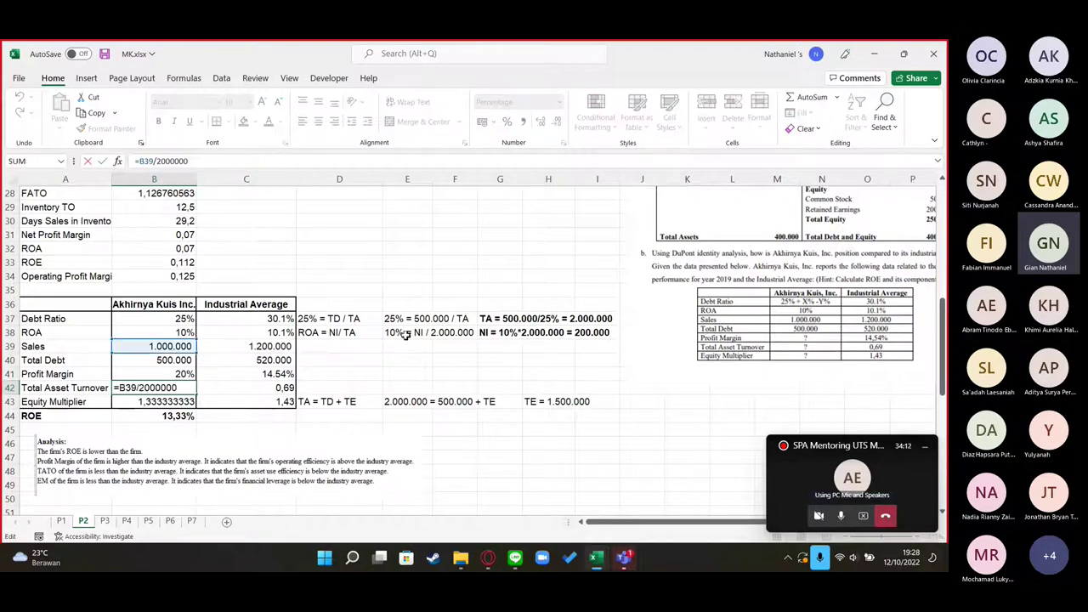
{"action": "left_click", "coordinate": [469, 383]}
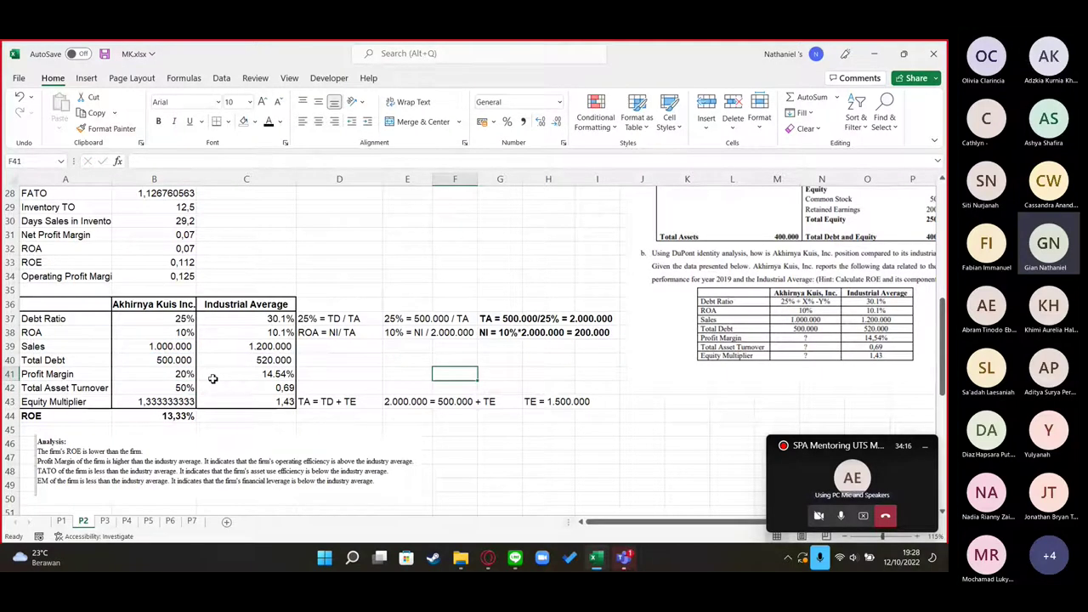
{"action": "left_click", "coordinate": [158, 401]}
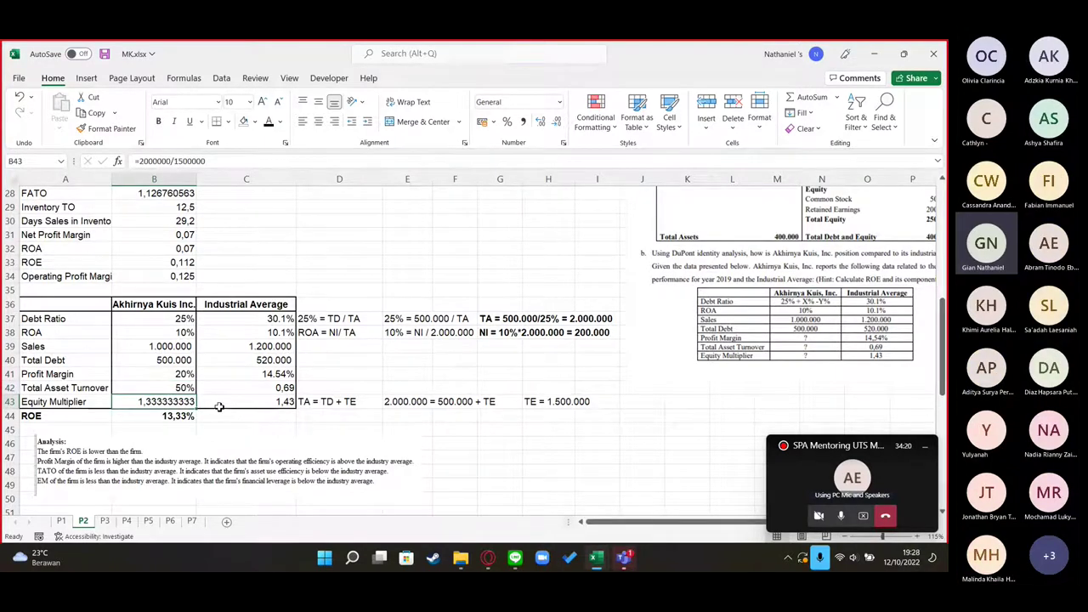
{"action": "key", "text": "F2"}
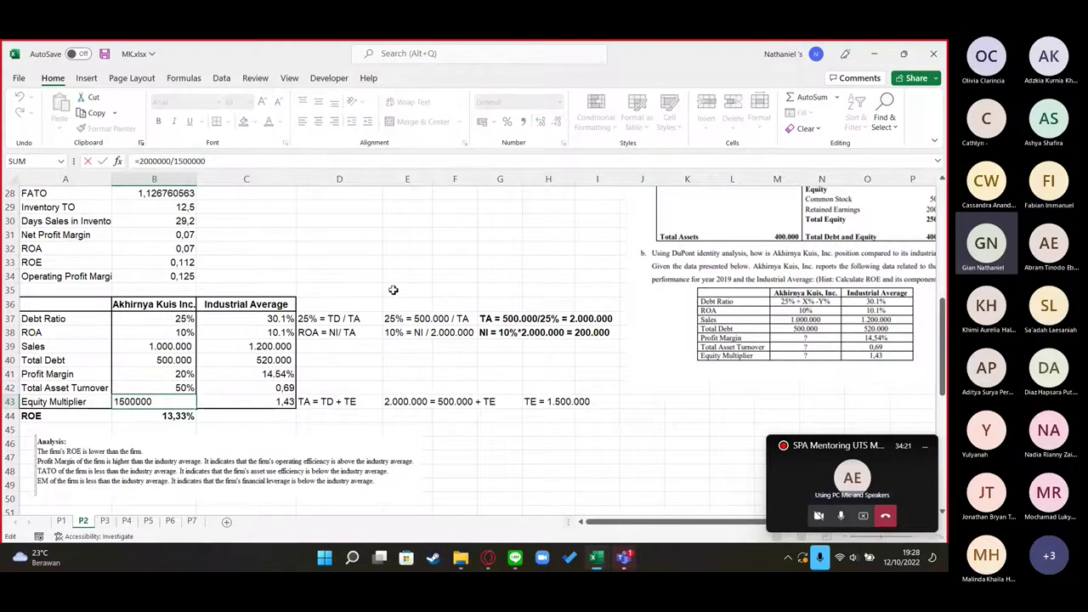
{"action": "left_click", "coordinate": [393, 290]}
Skim the written analysis, the ratio tables and the financial statements on sheet P2
{"action": "scroll", "coordinate": [400, 408], "scroll_direction": "down", "scroll_amount": 4}
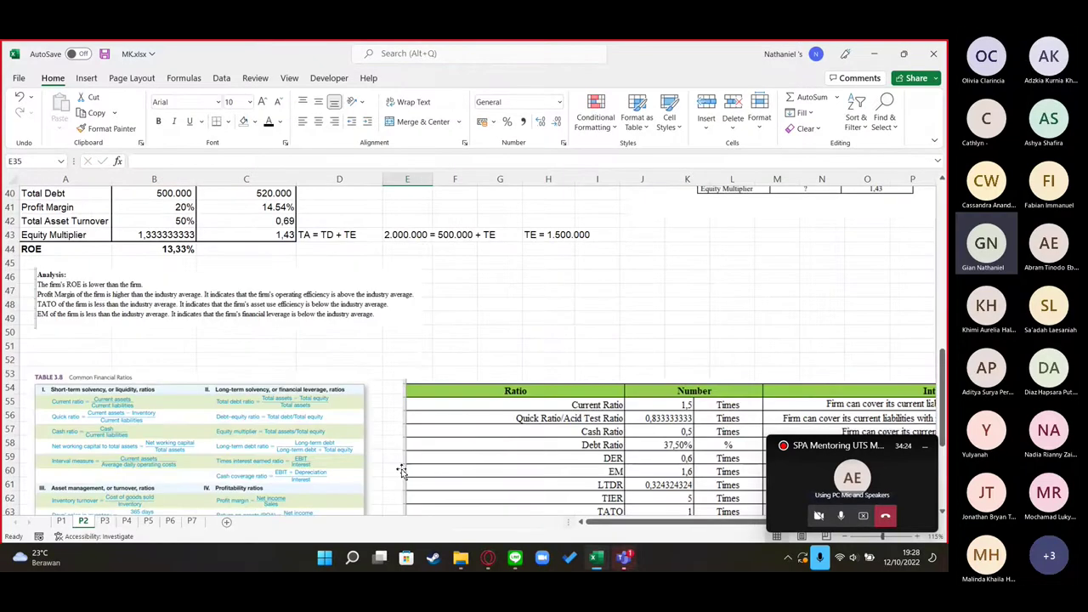
{"action": "scroll", "coordinate": [401, 470], "scroll_direction": "down", "scroll_amount": 5}
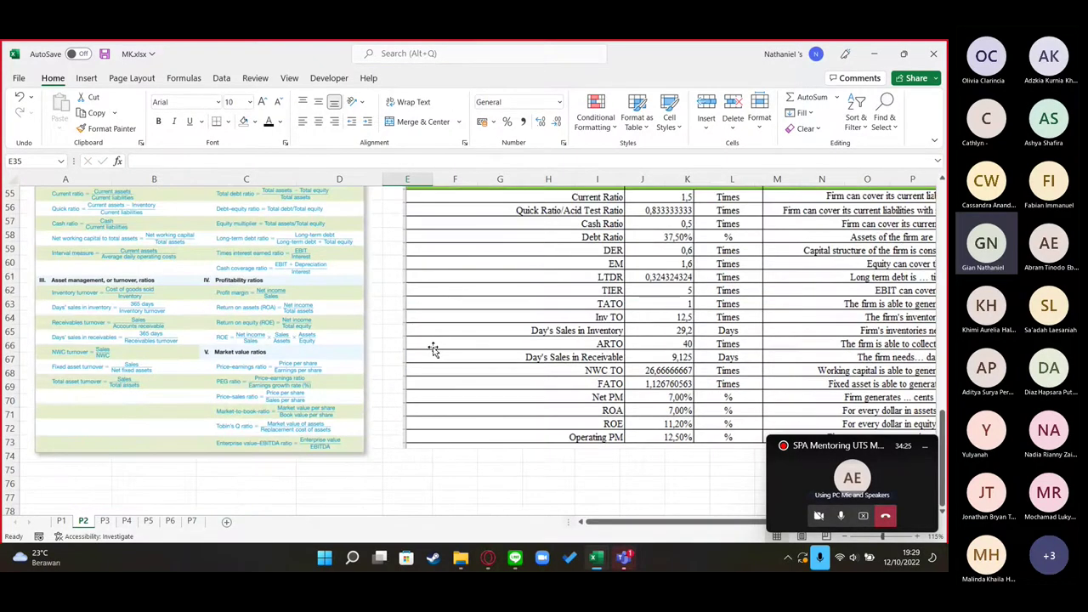
{"action": "scroll", "coordinate": [433, 349], "scroll_direction": "up", "scroll_amount": 17}
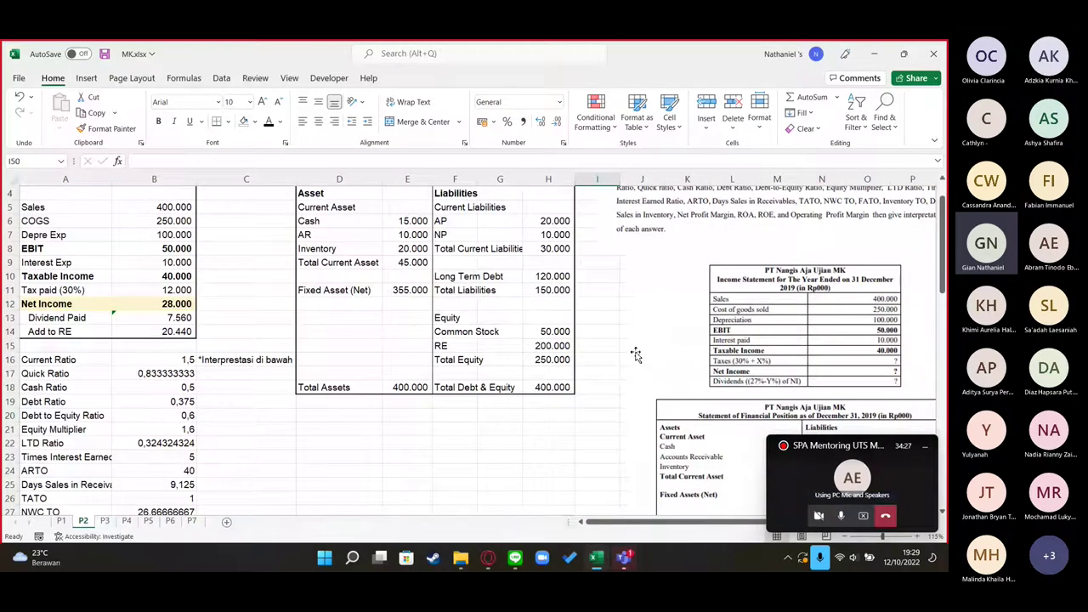
{"action": "scroll", "coordinate": [636, 356], "scroll_direction": "up", "scroll_amount": 1}
{"action": "scroll", "coordinate": [592, 349], "scroll_direction": "down", "scroll_amount": 5}
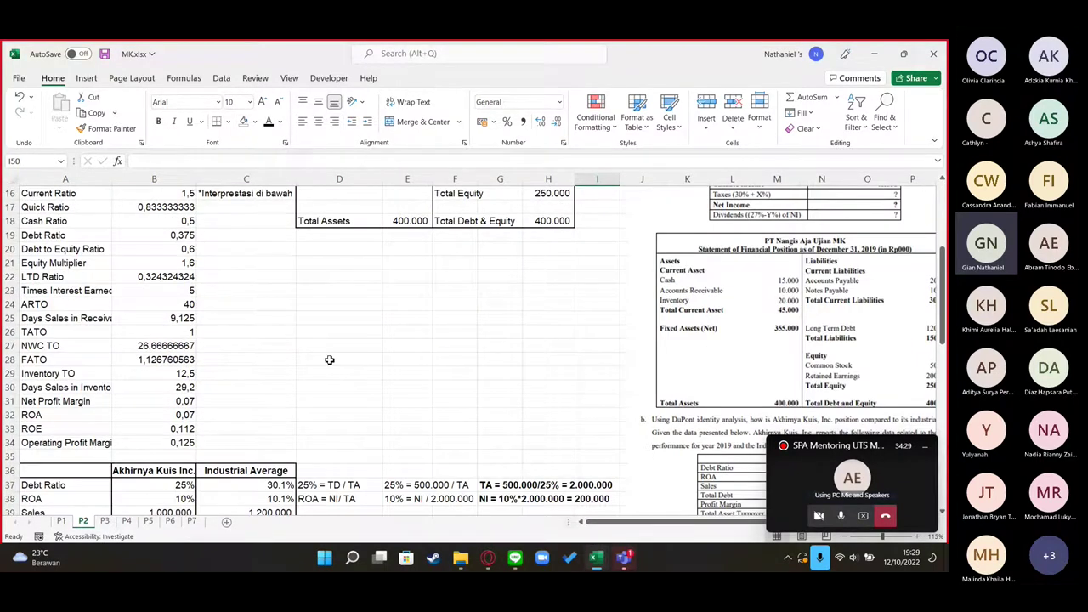
Open sheet P3 and read Question 3 on the external financing needed, IGR and SGR of Kopi Genangan, Inc
{"action": "scroll", "coordinate": [278, 370], "scroll_direction": "down", "scroll_amount": 10}
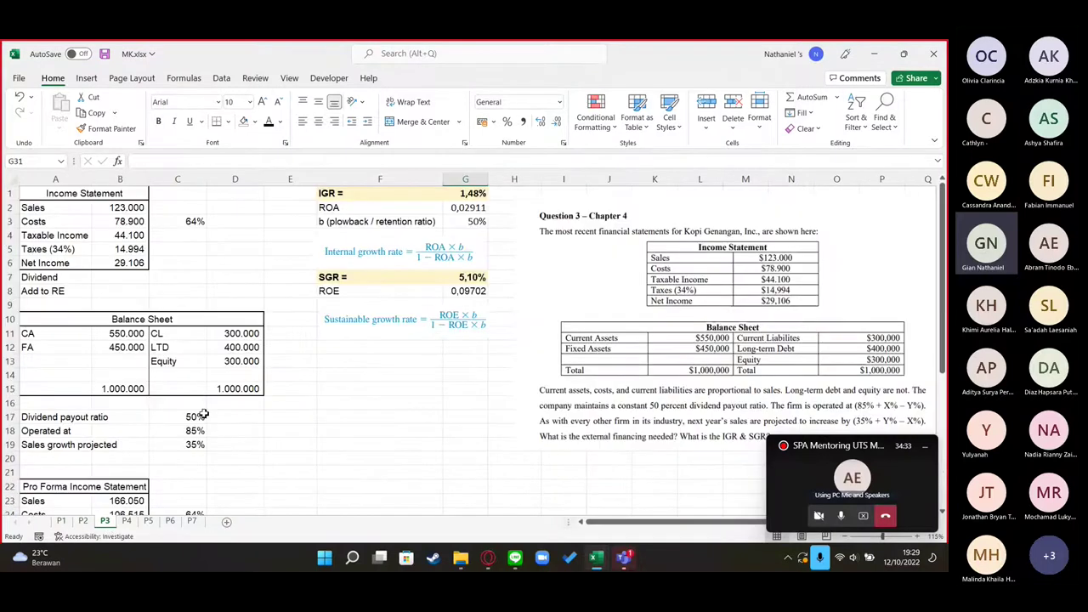
{"action": "left_click_drag", "start_coordinate": [374, 390], "coordinate": [869, 410]}
{"action": "scroll", "coordinate": [867, 416], "scroll_direction": "down", "scroll_amount": 3}
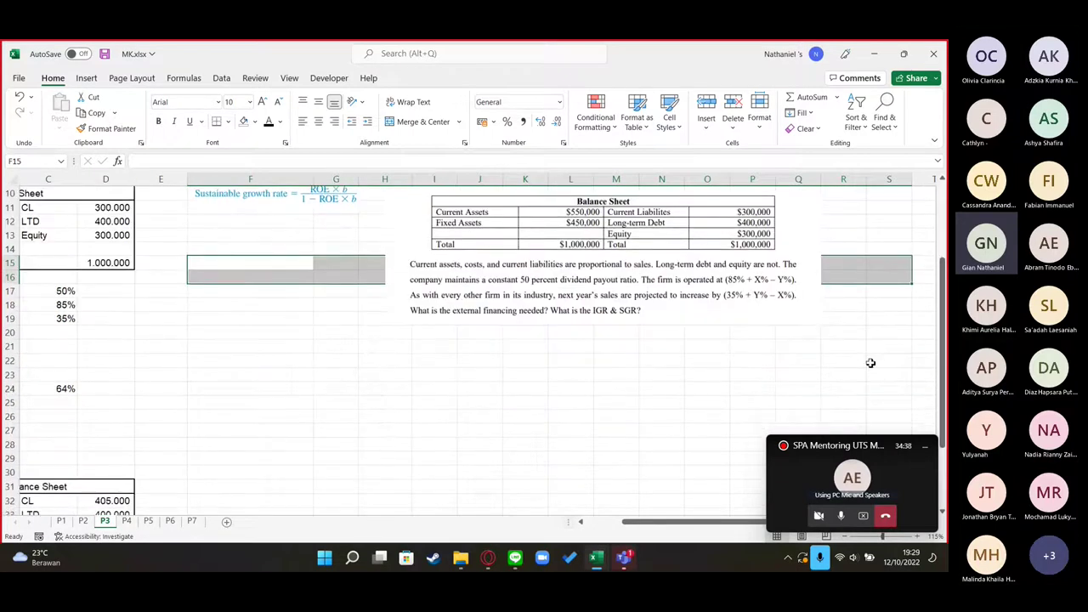
{"action": "left_click", "coordinate": [874, 363]}
{"action": "scroll", "coordinate": [874, 363], "scroll_direction": "up", "scroll_amount": 3}
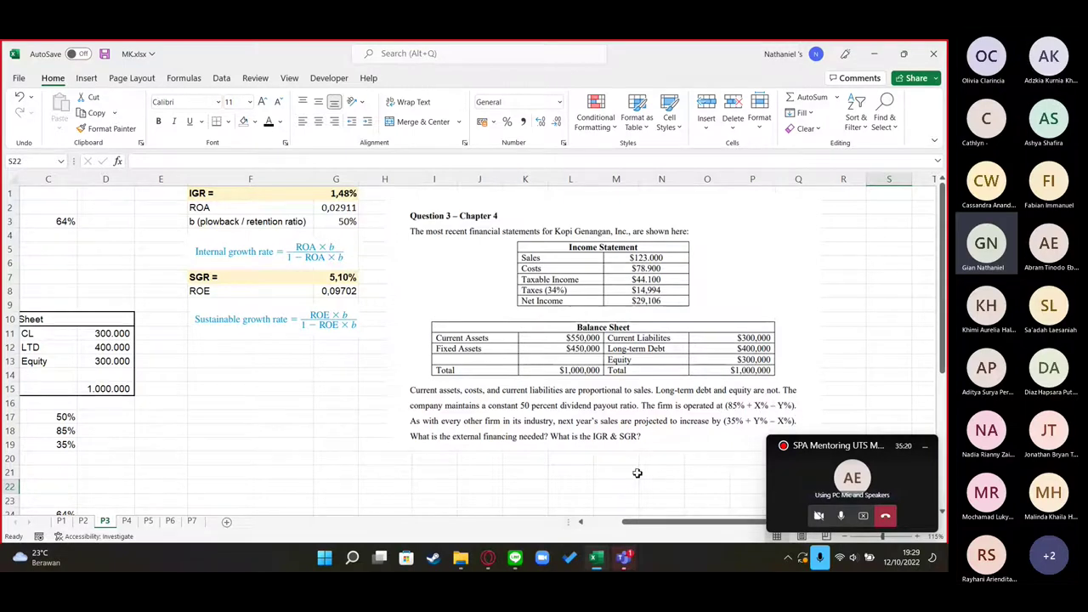
{"action": "scroll", "coordinate": [646, 425], "scroll_direction": "down", "scroll_amount": 1}
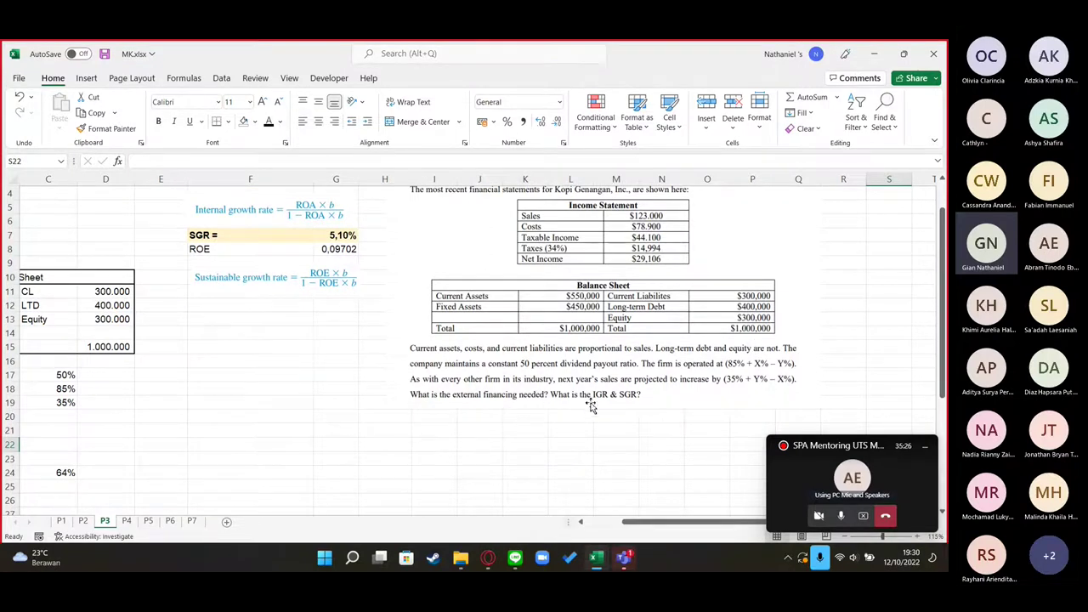
{"action": "scroll", "coordinate": [651, 400], "scroll_direction": "up", "scroll_amount": 3}
{"action": "scroll", "coordinate": [102, 389], "scroll_direction": "left", "scroll_amount": 3}
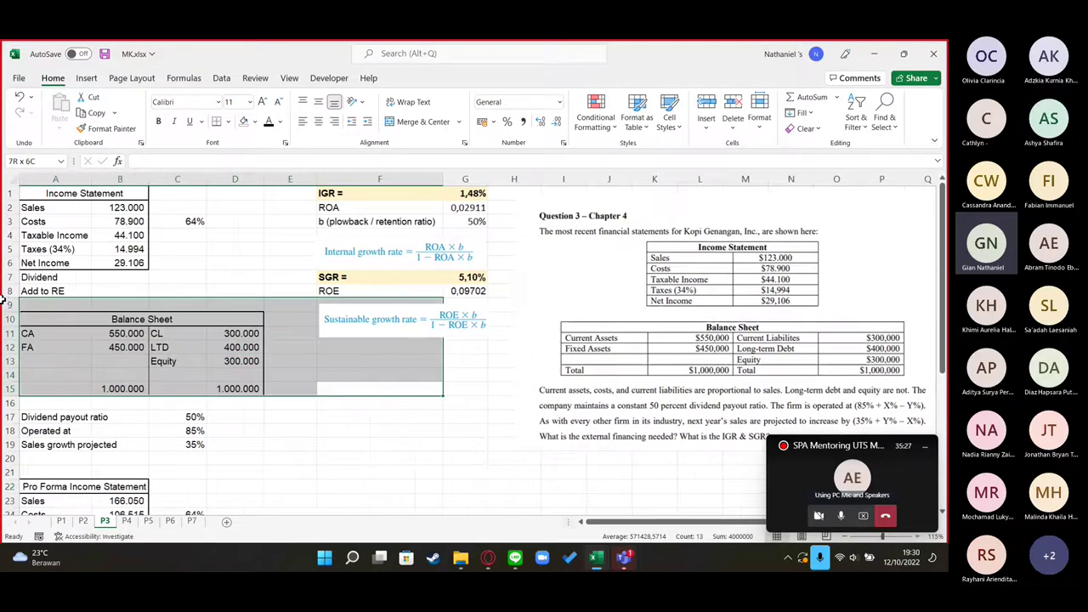
{"action": "left_click", "coordinate": [287, 352]}
Switch to Kumpulan Rumus MK.xlsx and review the Internal and Sustainable Growth Rate formulas in rows 68 and 69
{"action": "key", "text": "alt+Tab"}
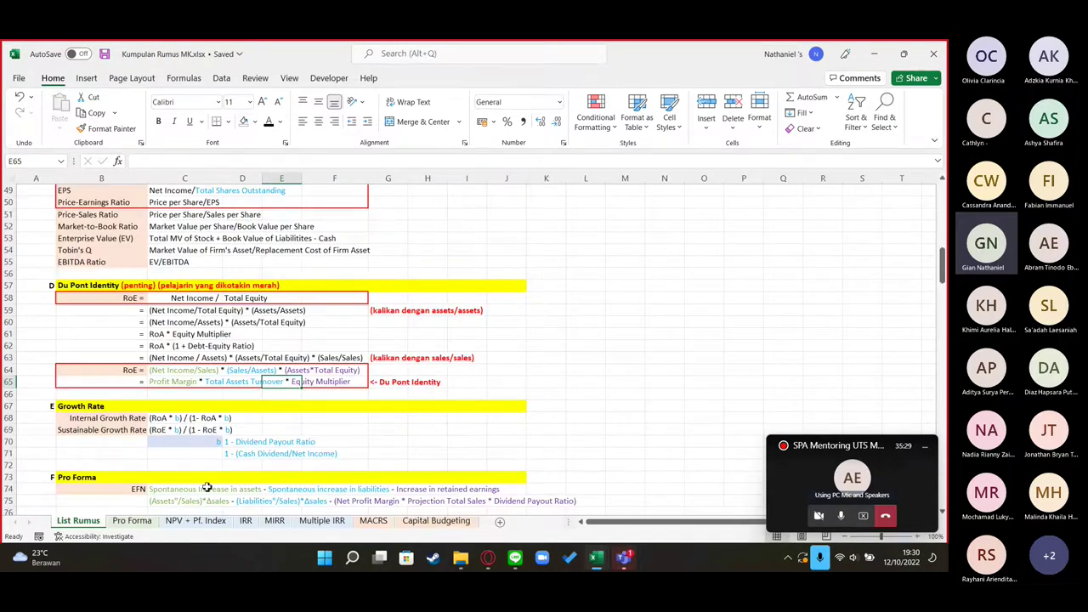
{"action": "scroll", "coordinate": [176, 296], "scroll_direction": "down", "scroll_amount": 3}
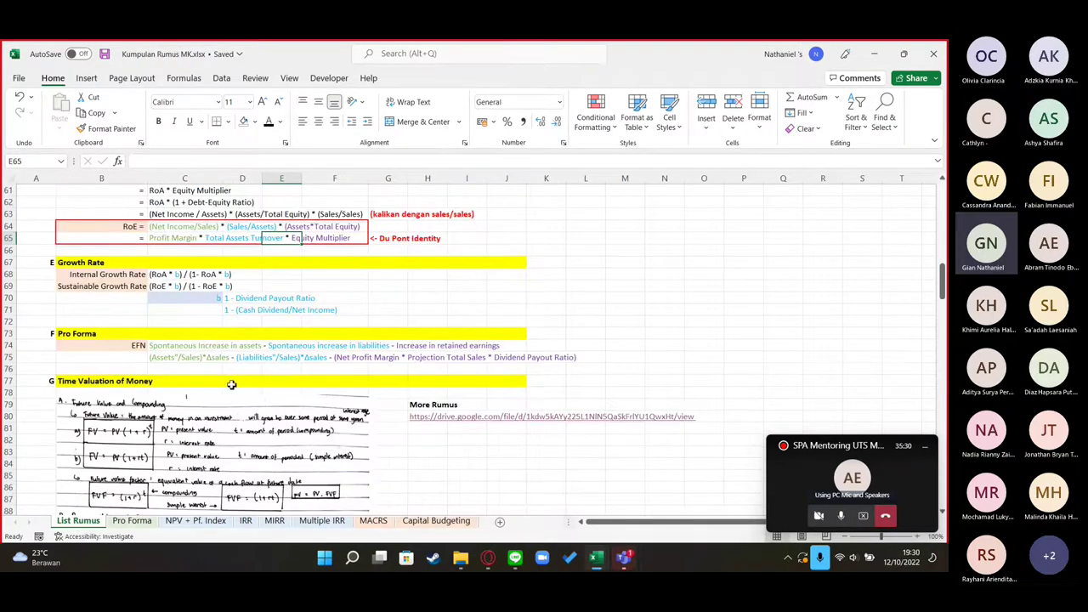
{"action": "left_click", "coordinate": [109, 278]}
{"action": "left_click", "coordinate": [163, 277]}
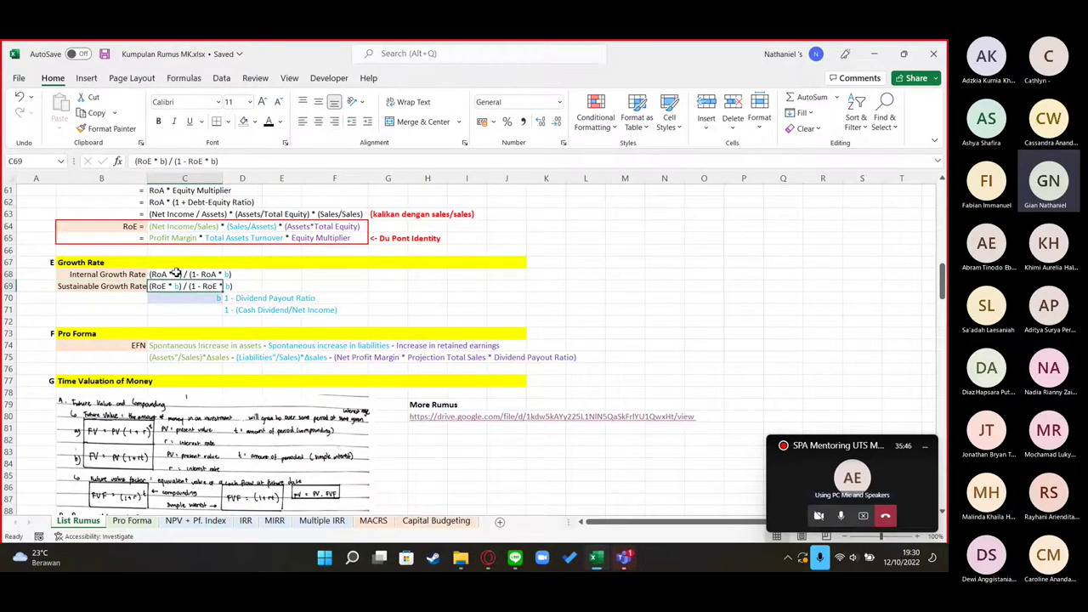
Compare the Internal Growth Rate and Sustainable Growth Rate formulas in C68 and C69
{"action": "left_click", "coordinate": [119, 287]}
{"action": "left_click", "coordinate": [168, 287]}
{"action": "left_click", "coordinate": [315, 302]}
{"action": "left_click", "coordinate": [184, 288]}
{"action": "left_click", "coordinate": [306, 297]}
{"action": "left_click", "coordinate": [169, 273]}
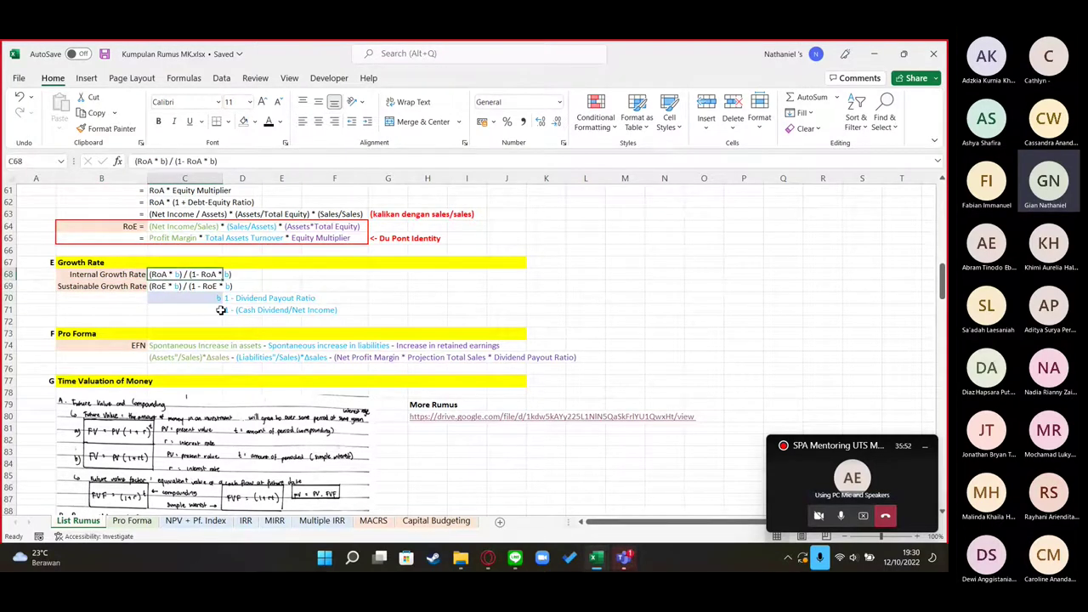
{"action": "left_click", "coordinate": [183, 288]}
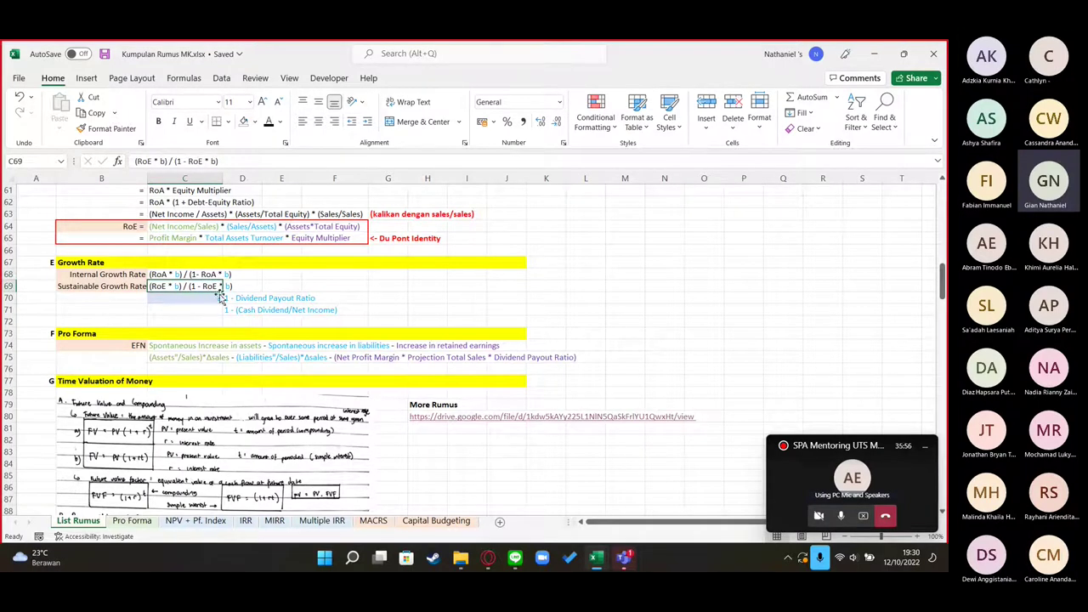
Review the definition of b in rows 70 and 71, based on the dividend payout ratio
{"action": "left_click", "coordinate": [255, 298]}
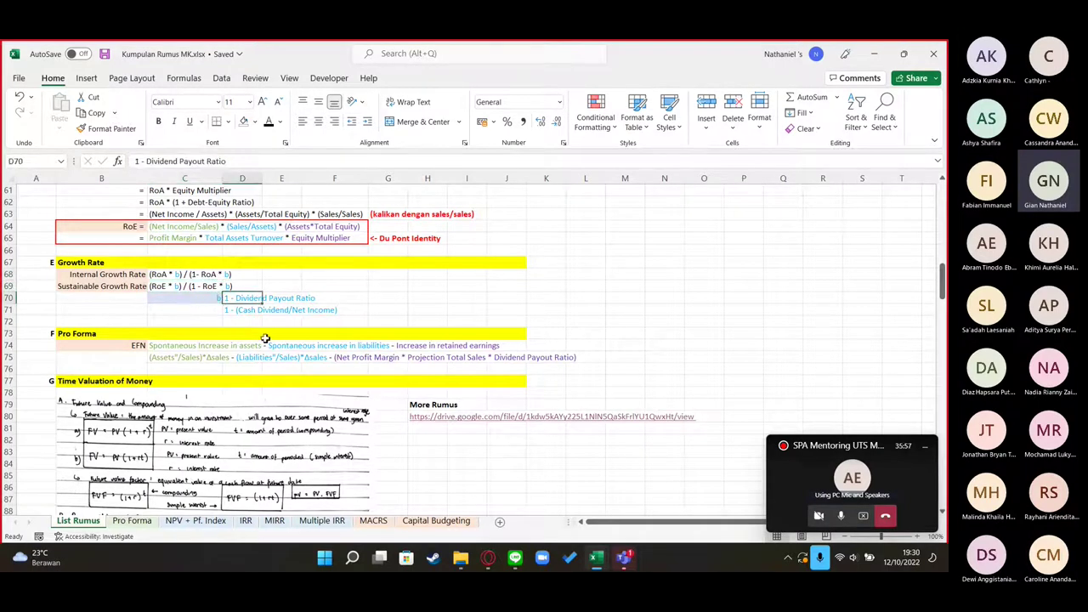
{"action": "left_click", "coordinate": [205, 302]}
{"action": "left_click", "coordinate": [255, 300]}
{"action": "left_click", "coordinate": [384, 304]}
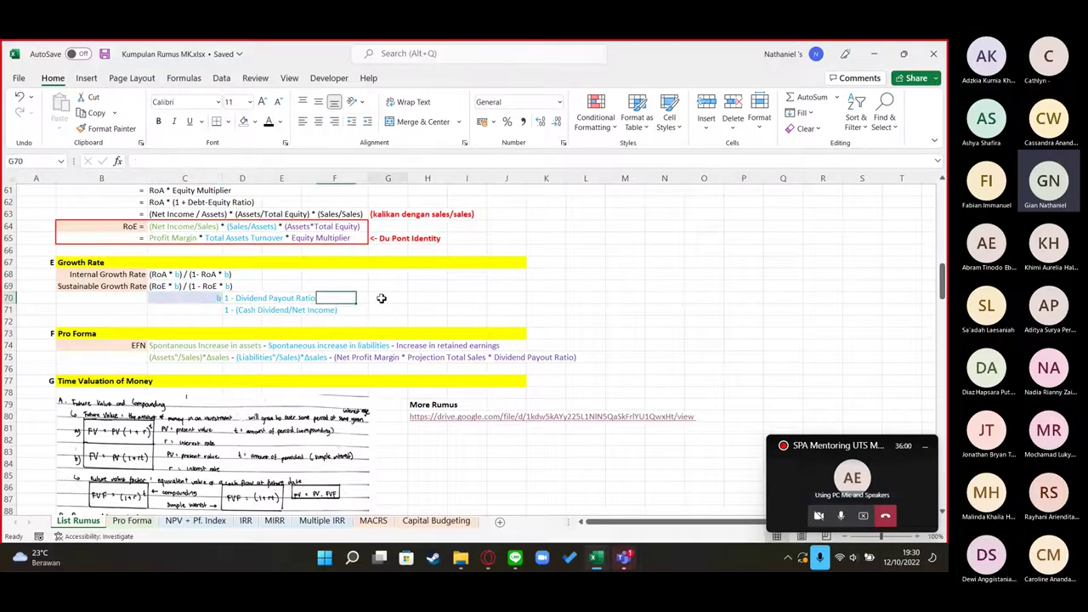
{"action": "scroll", "coordinate": [297, 333], "scroll_direction": "up", "scroll_amount": 2}
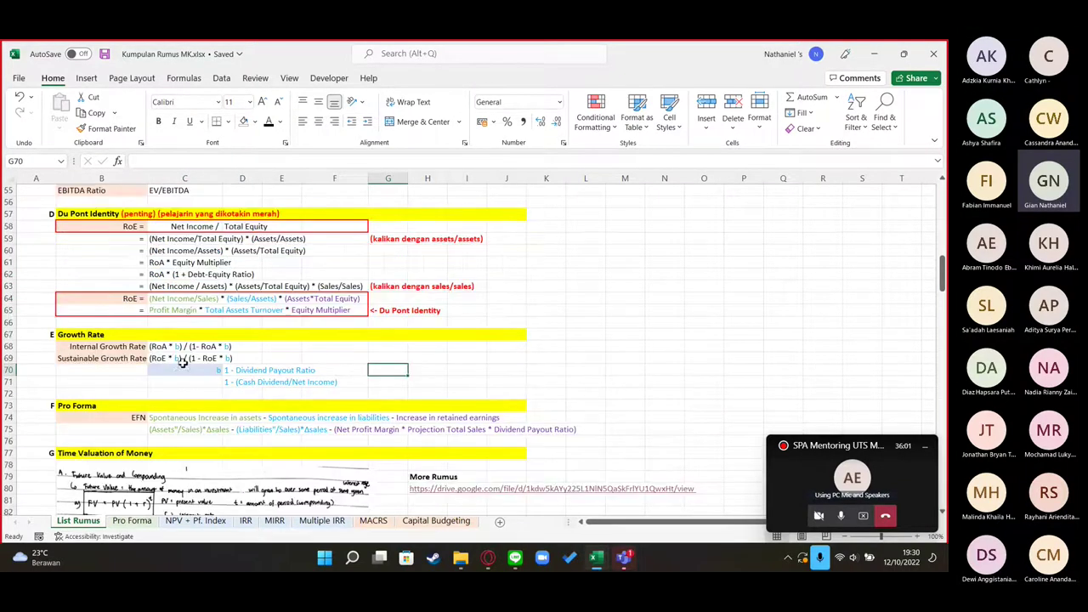
{"action": "scroll", "coordinate": [247, 393], "scroll_direction": "down", "scroll_amount": 1}
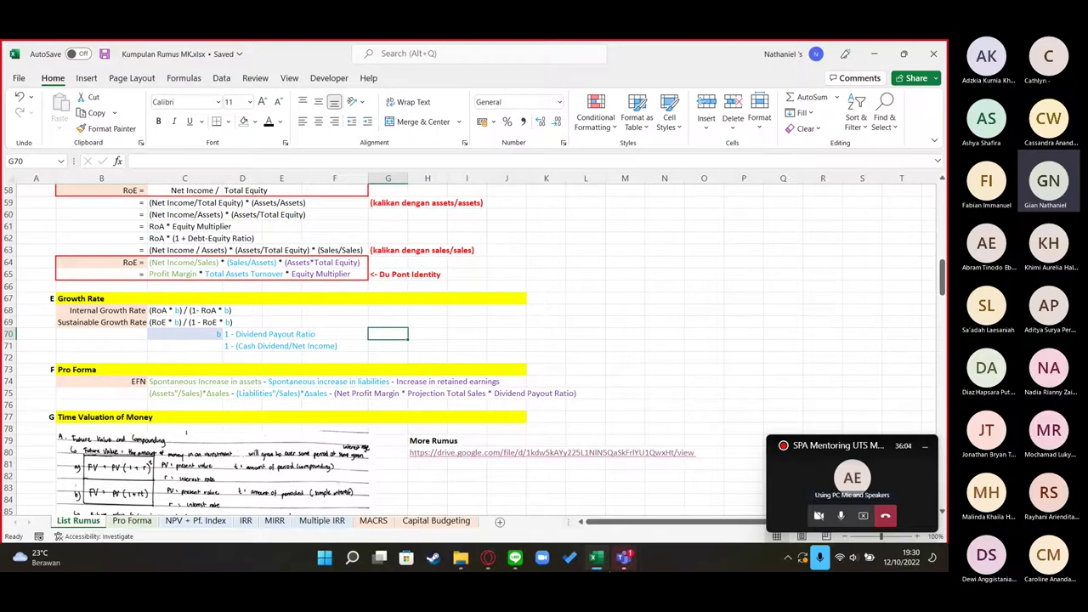
Switch to MK.xlsx and go over the income statement, balance sheet and growth assumptions on sheet P3
{"action": "mouse_move", "coordinate": [596, 557]}
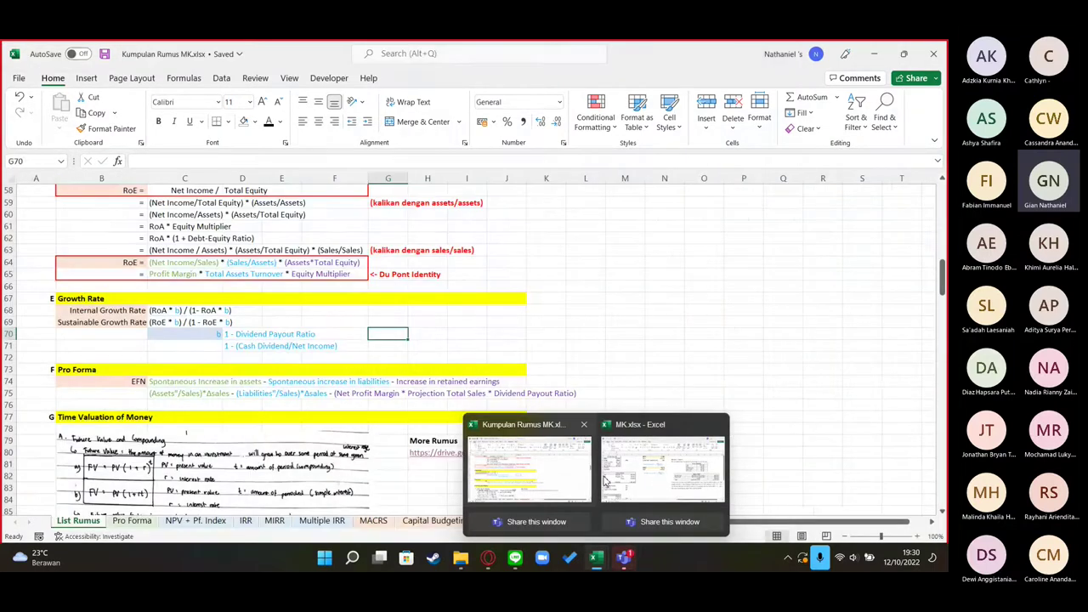
{"action": "left_click", "coordinate": [633, 476]}
{"action": "left_click", "coordinate": [459, 432]}
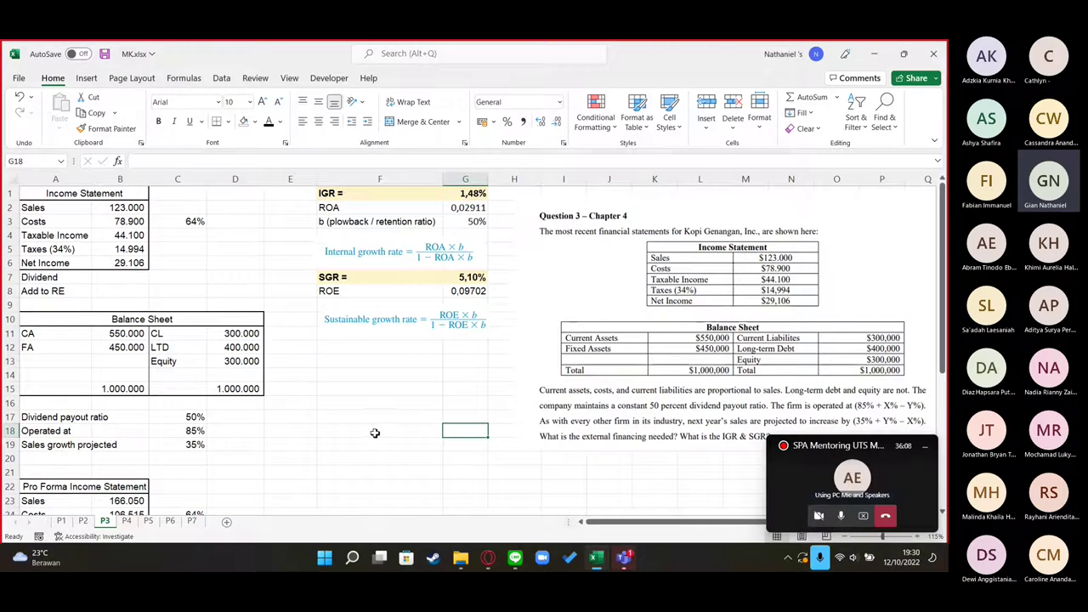
{"action": "left_click_drag", "start_coordinate": [373, 420], "coordinate": [51, 374]}
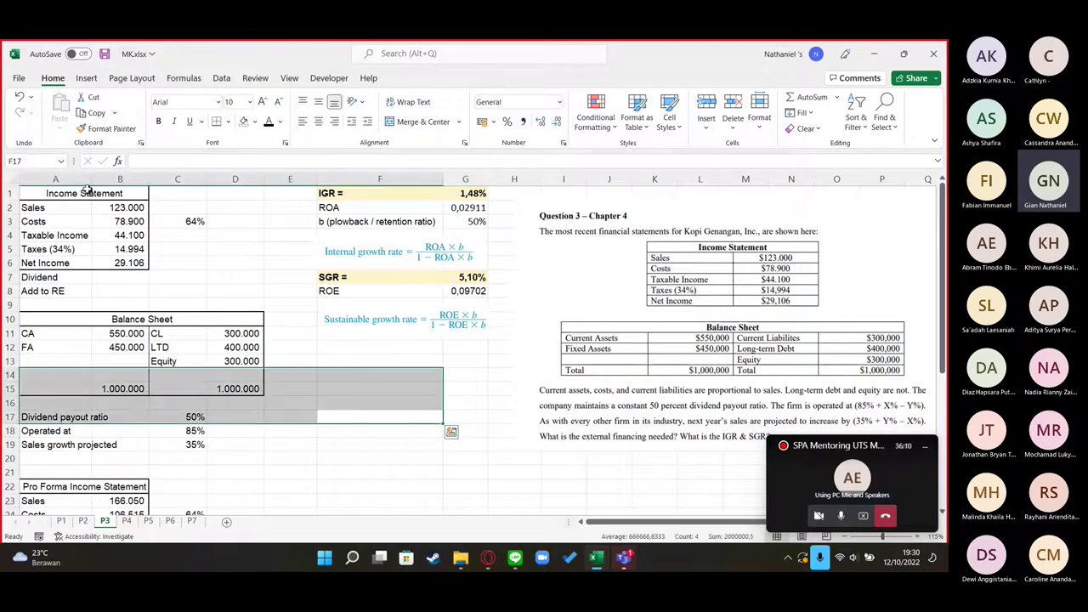
{"action": "left_click_drag", "start_coordinate": [114, 207], "coordinate": [127, 263]}
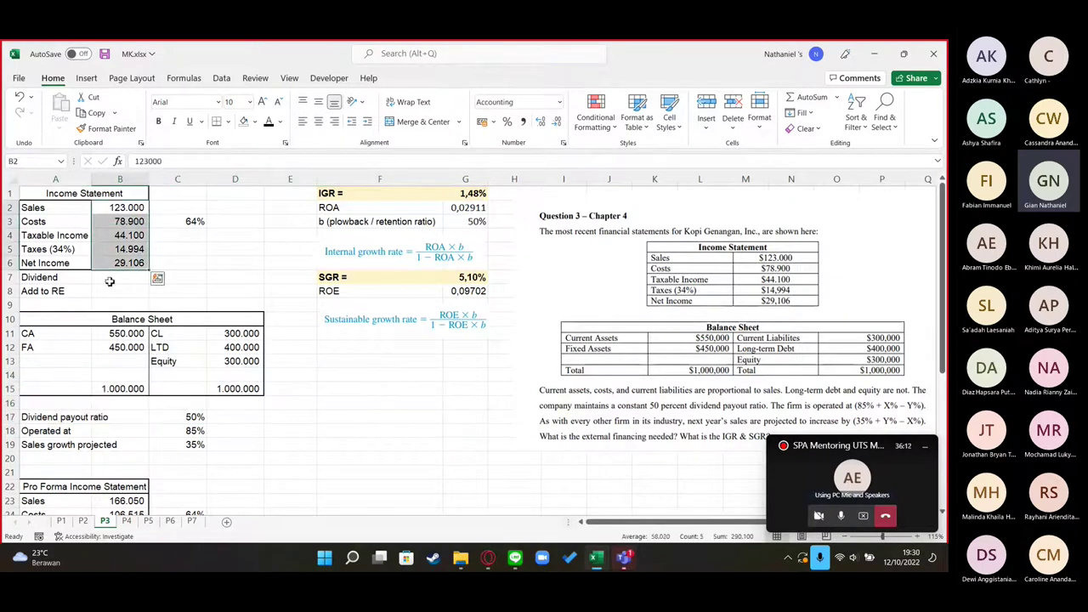
{"action": "left_click_drag", "start_coordinate": [101, 329], "coordinate": [255, 391]}
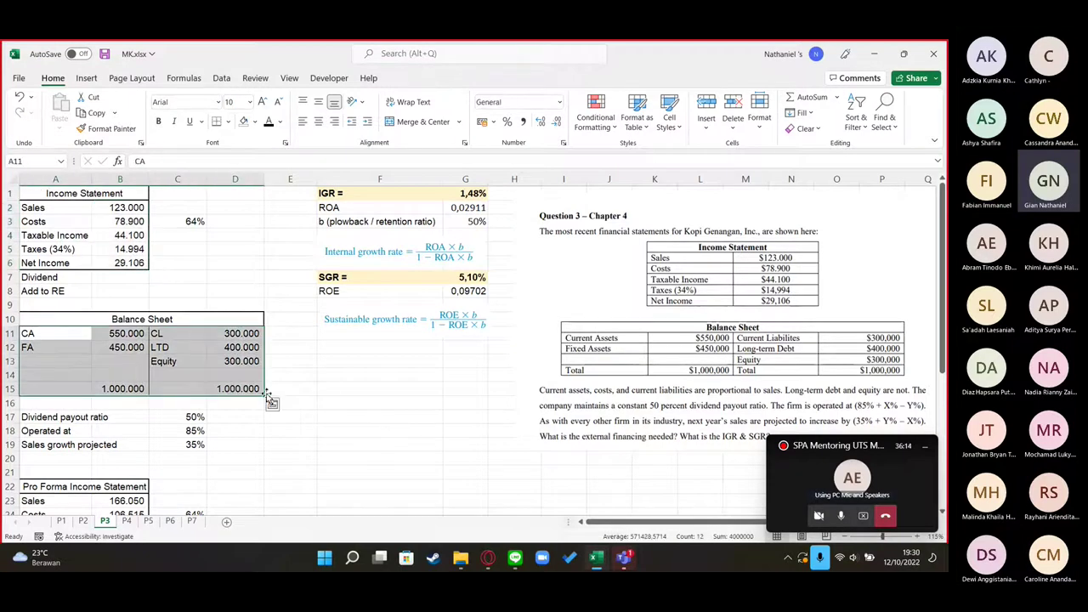
{"action": "scroll", "coordinate": [325, 386], "scroll_direction": "down", "scroll_amount": 2}
{"action": "left_click", "coordinate": [357, 344]}
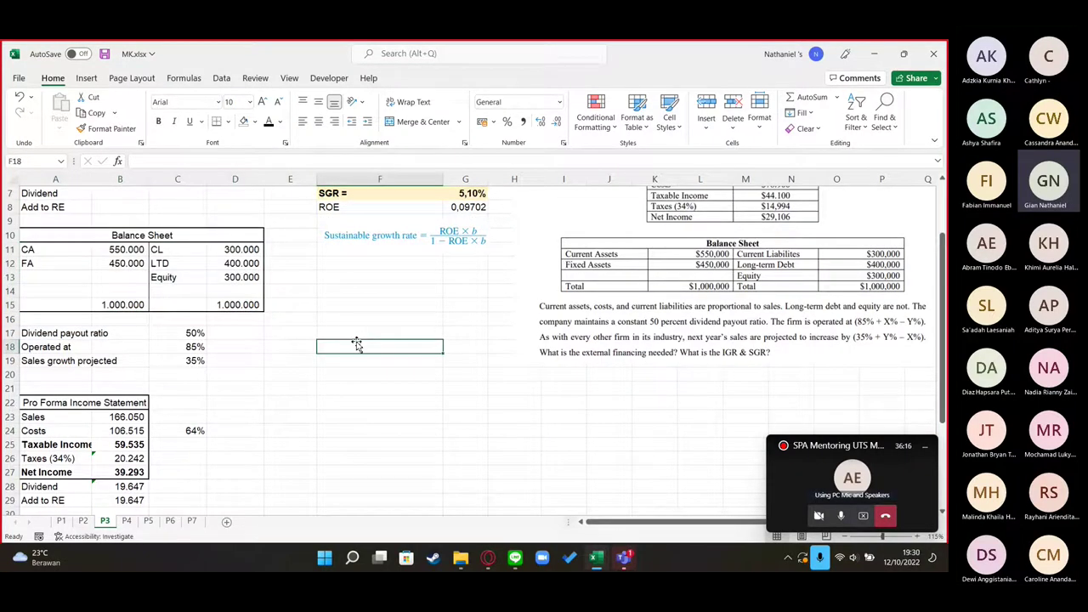
{"action": "scroll", "coordinate": [357, 345], "scroll_direction": "up", "scroll_amount": 2}
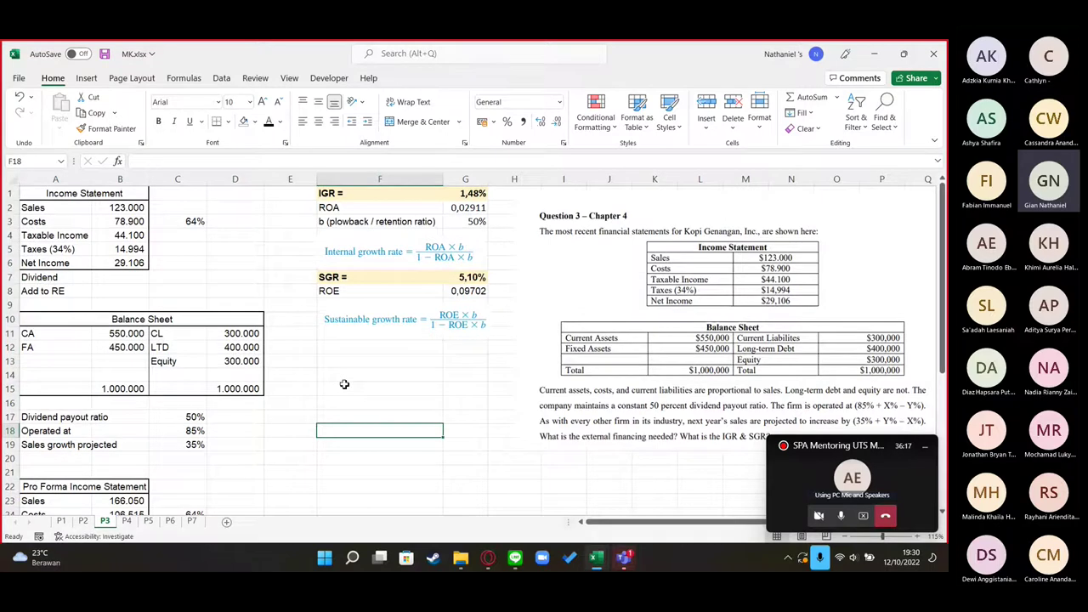
Switch to Kumpulan Rumus MK.xlsx, open the Pro Forma sheet and study the enlarged Computerfield Corporation planning example
{"action": "left_click", "coordinate": [529, 462]}
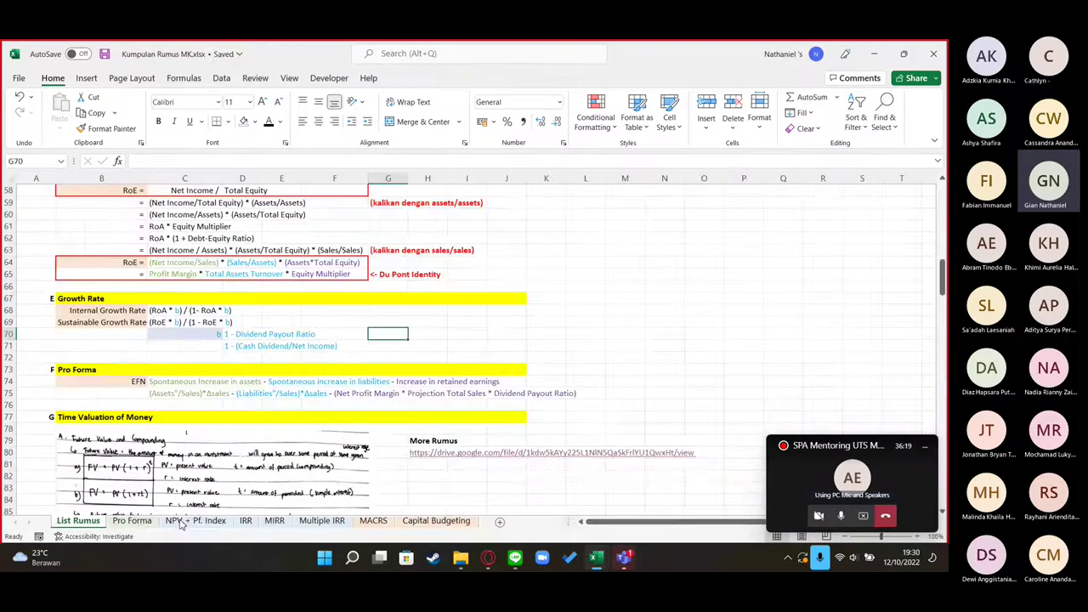
{"action": "left_click", "coordinate": [132, 522]}
{"action": "left_click", "coordinate": [424, 263]}
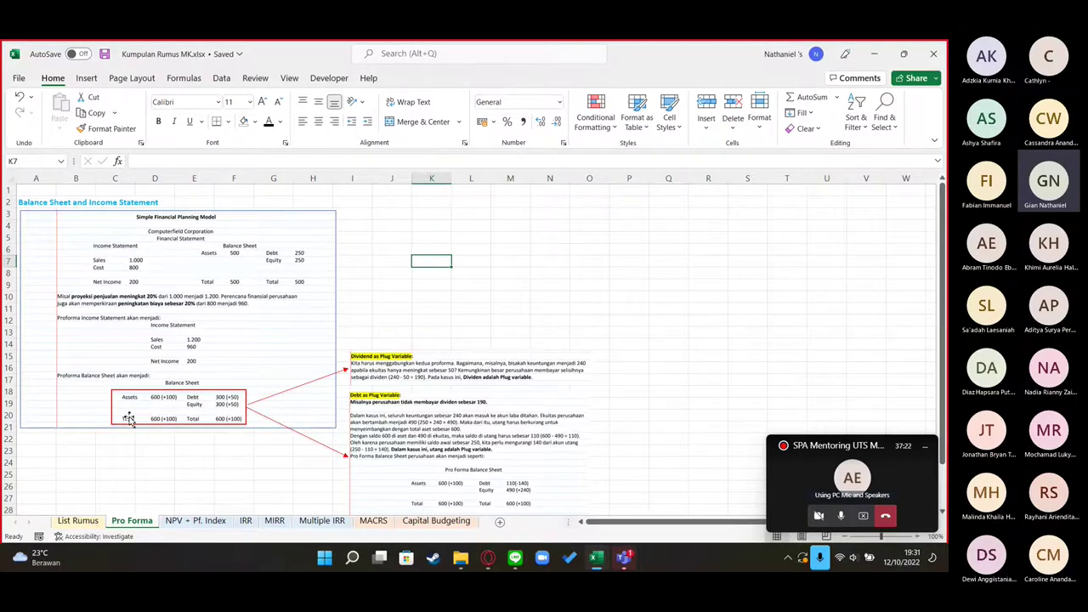
{"action": "scroll", "coordinate": [126, 418], "scroll_direction": "up", "scroll_amount": 3}
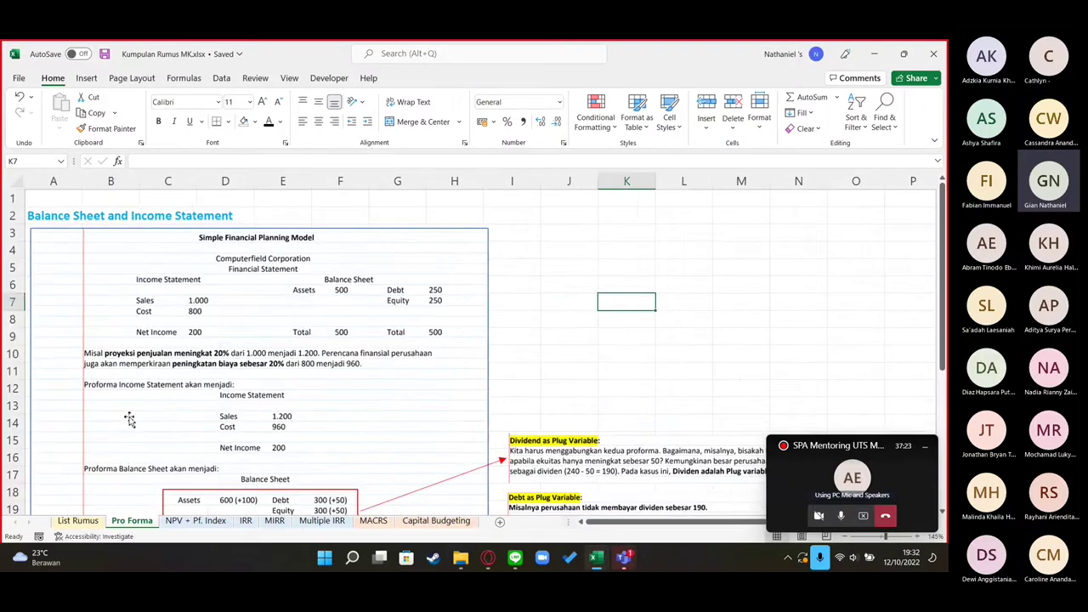
{"action": "scroll", "coordinate": [130, 419], "scroll_direction": "down", "scroll_amount": 1}
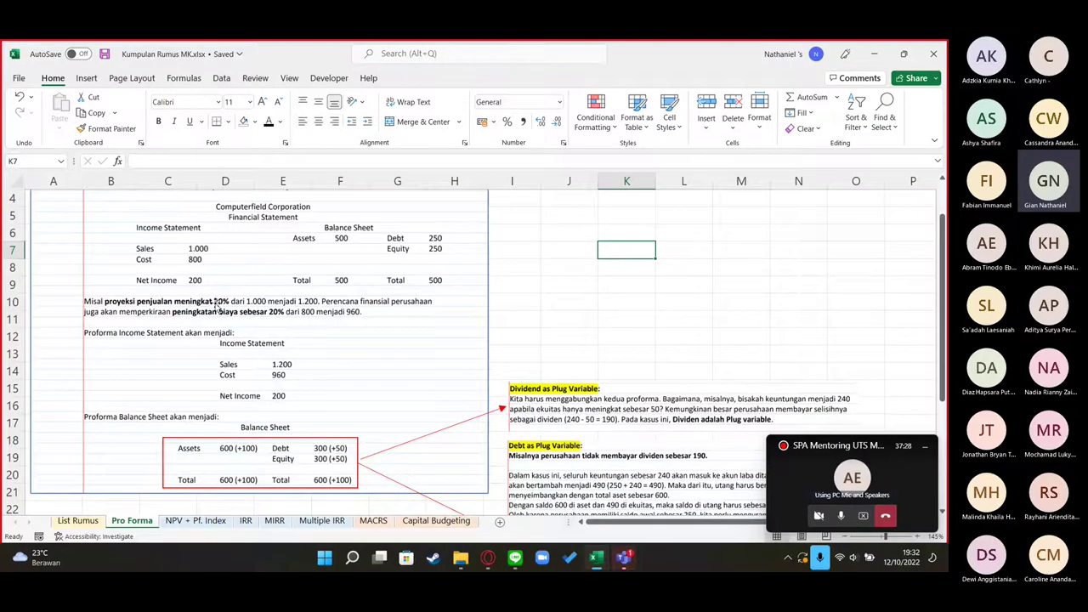
{"action": "scroll", "coordinate": [281, 310], "scroll_direction": "down", "scroll_amount": 1}
{"action": "scroll", "coordinate": [337, 379], "scroll_direction": "up", "scroll_amount": 1}
{"action": "scroll", "coordinate": [321, 483], "scroll_direction": "down", "scroll_amount": 1}
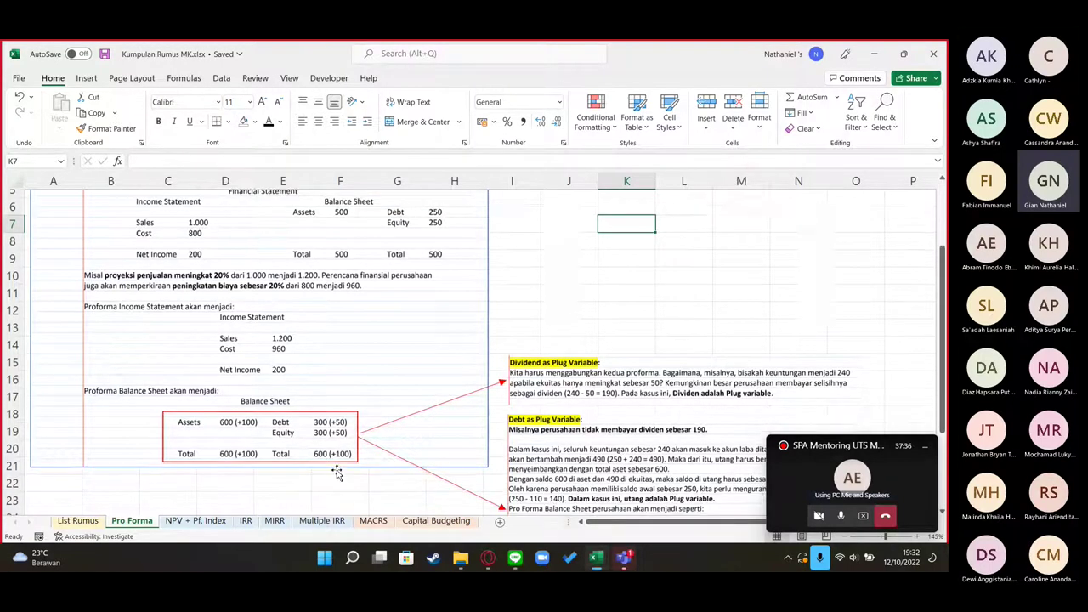
{"action": "left_click", "coordinate": [248, 436]}
{"action": "left_click", "coordinate": [293, 473]}
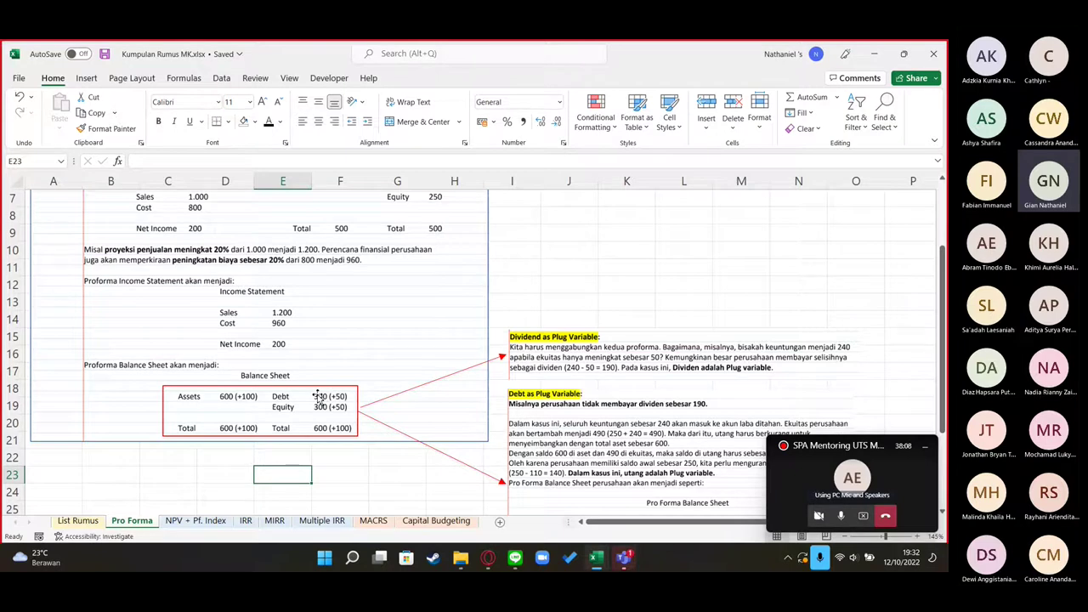
Compare the pro forma balance sheet with the Debt as Plug Variable explanation and its adjusted balance sheet
{"action": "scroll", "coordinate": [317, 397], "scroll_direction": "down", "scroll_amount": 1}
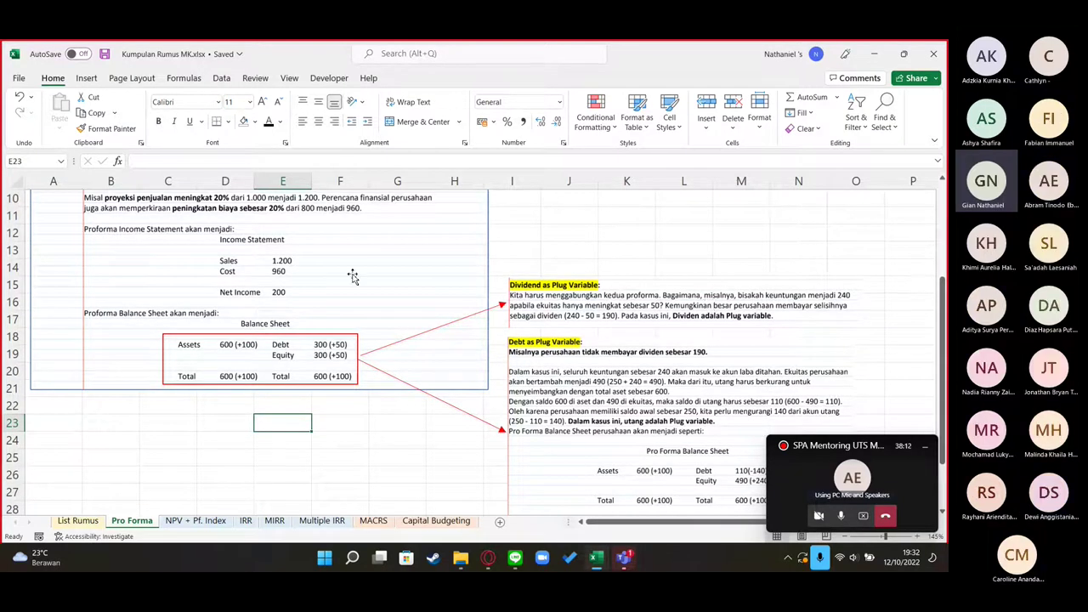
{"action": "scroll", "coordinate": [421, 408], "scroll_direction": "down", "scroll_amount": 2}
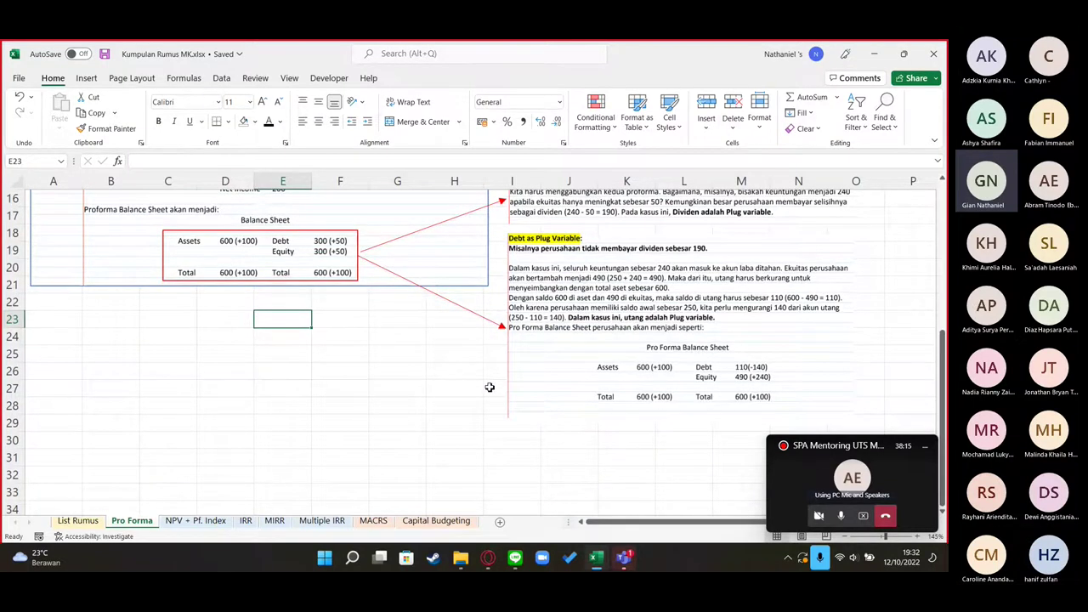
{"action": "scroll", "coordinate": [489, 387], "scroll_direction": "up", "scroll_amount": 2}
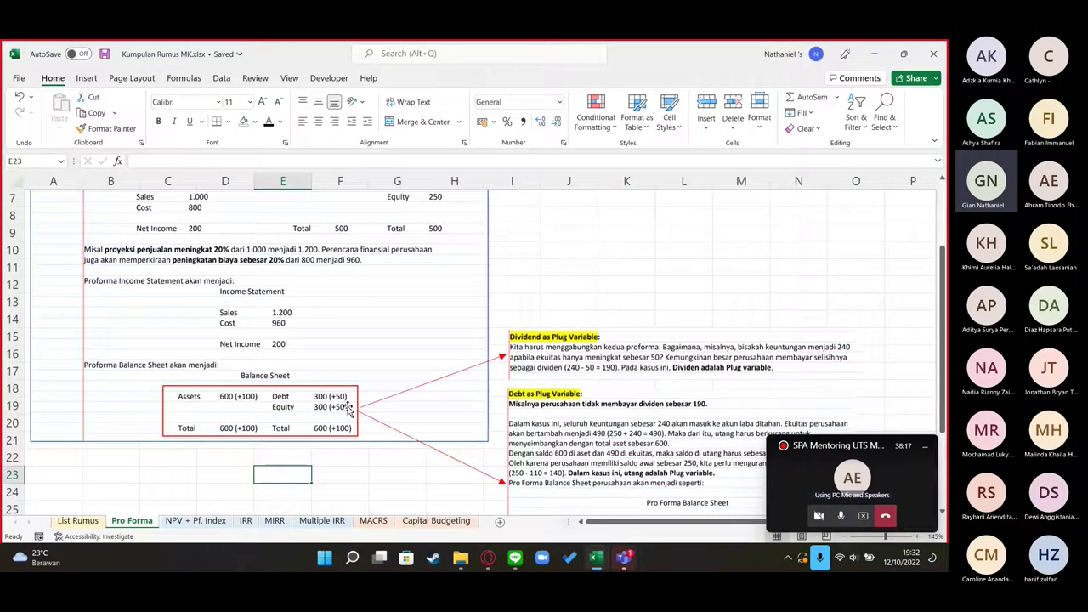
{"action": "scroll", "coordinate": [362, 405], "scroll_direction": "down", "scroll_amount": 1}
{"action": "scroll", "coordinate": [431, 369], "scroll_direction": "down", "scroll_amount": 1}
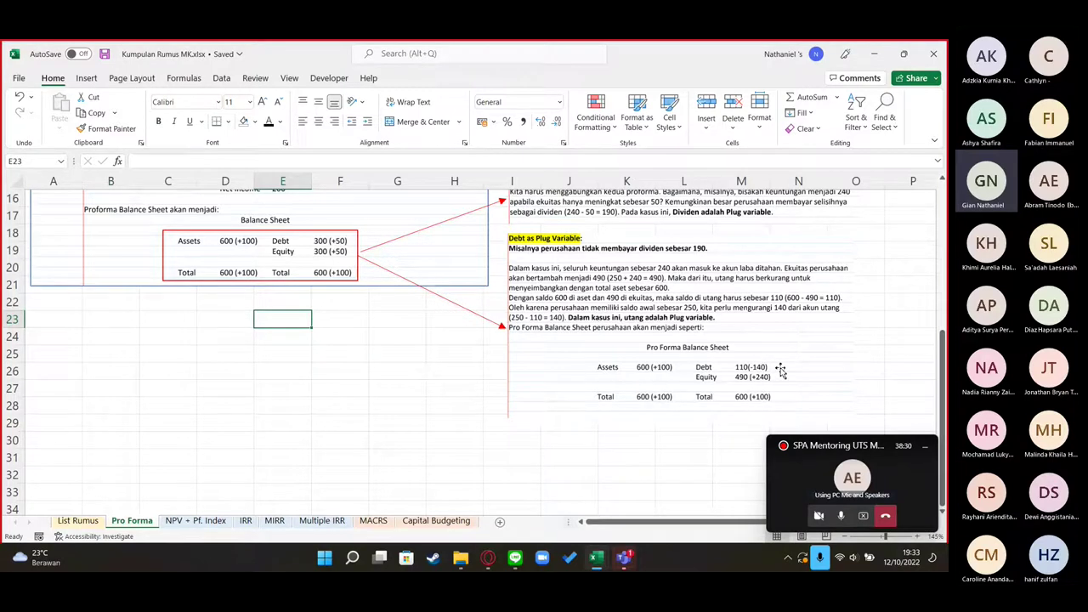
{"action": "scroll", "coordinate": [749, 378], "scroll_direction": "up", "scroll_amount": 2}
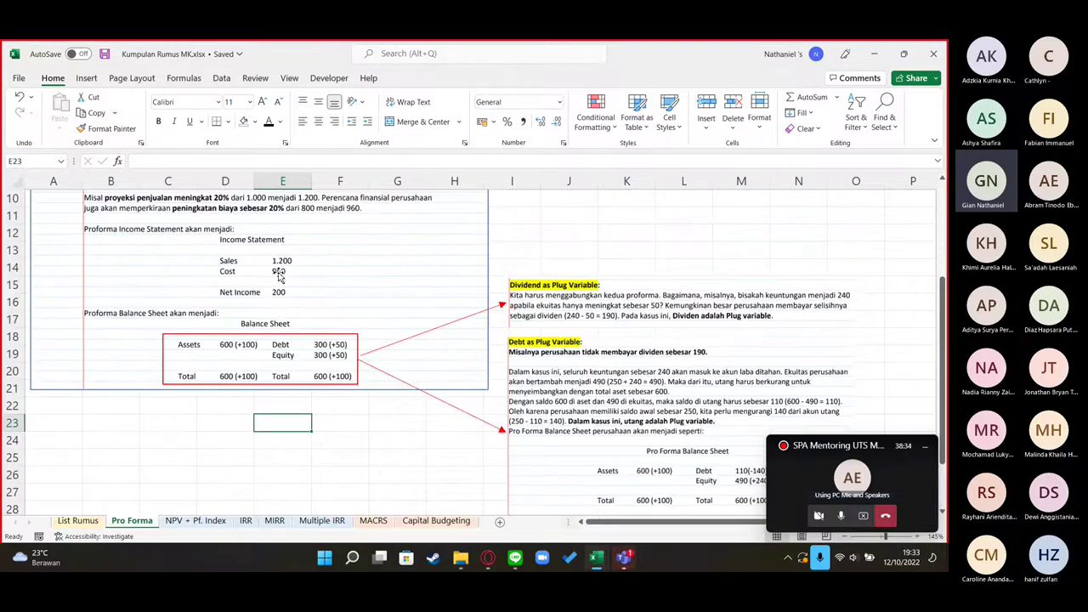
{"action": "scroll", "coordinate": [266, 297], "scroll_direction": "down", "scroll_amount": 2}
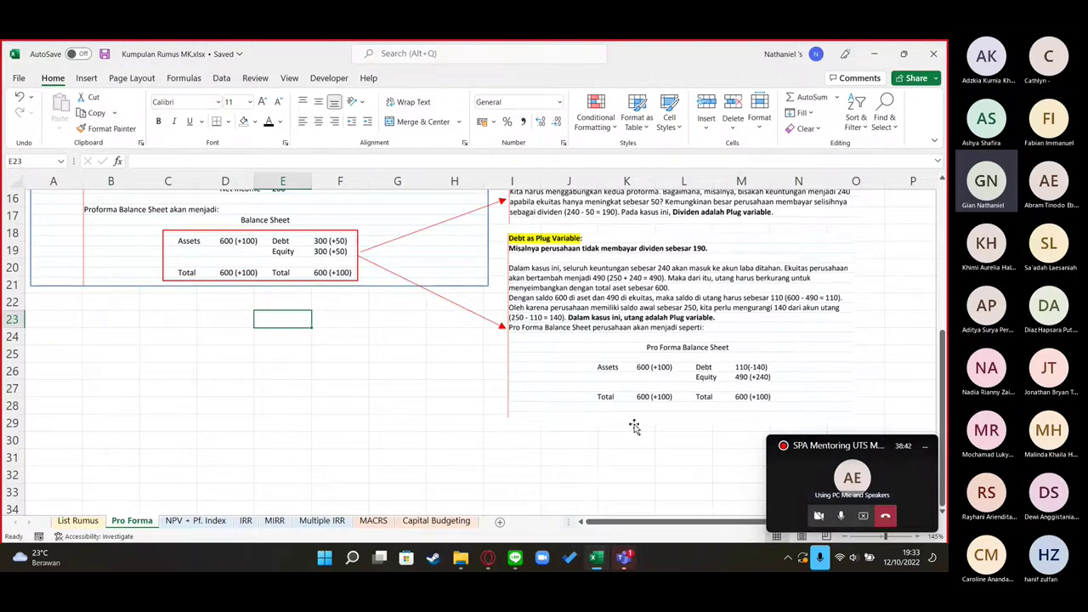
{"action": "scroll", "coordinate": [442, 408], "scroll_direction": "up", "scroll_amount": 3}
{"action": "scroll", "coordinate": [446, 417], "scroll_direction": "down", "scroll_amount": 1}
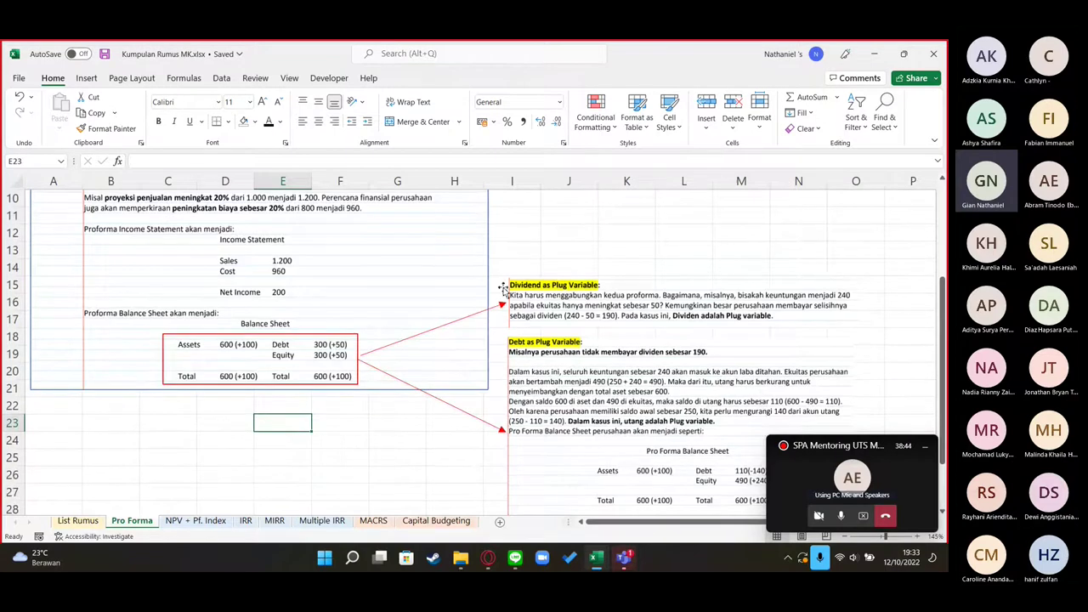
Read the Dividend as Plug Variable note and recheck both plug cases against the original Computerfield statements
{"action": "left_click", "coordinate": [574, 292]}
{"action": "left_click", "coordinate": [584, 269]}
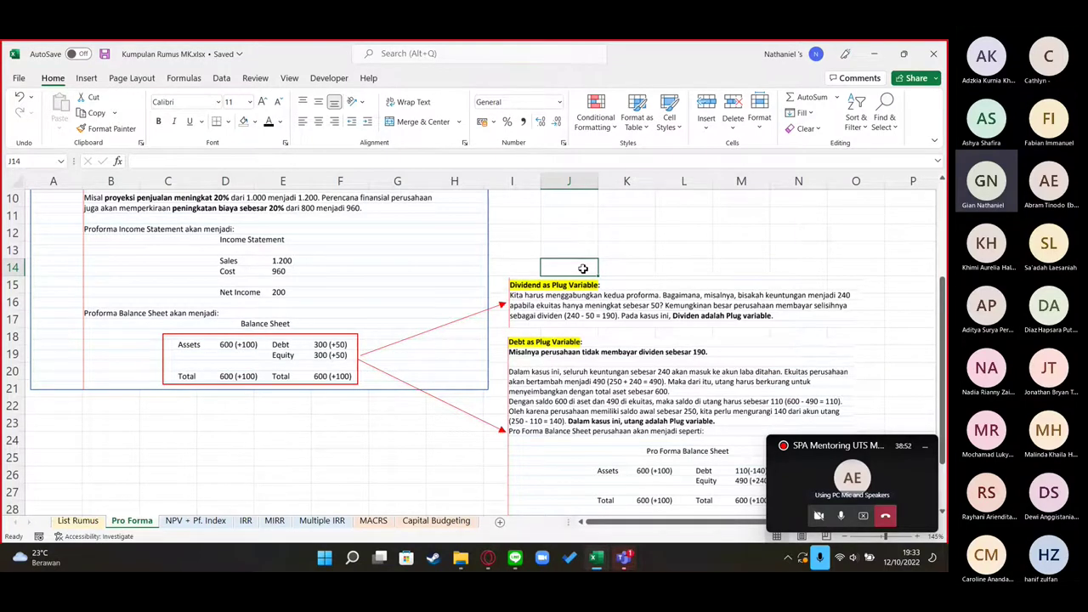
{"action": "scroll", "coordinate": [583, 268], "scroll_direction": "down", "scroll_amount": 4}
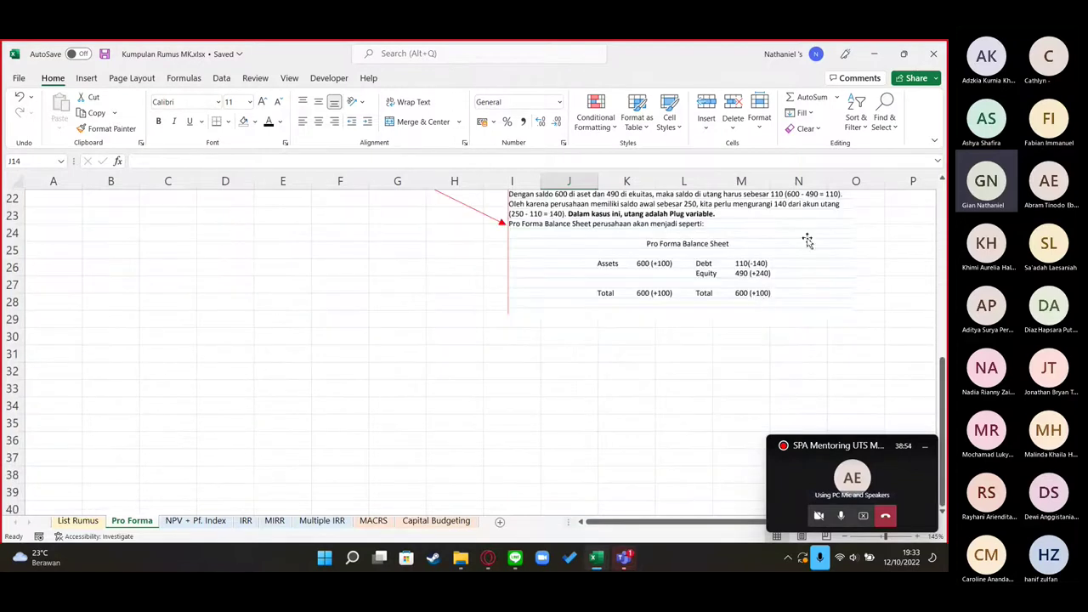
{"action": "scroll", "coordinate": [691, 285], "scroll_direction": "up", "scroll_amount": 5}
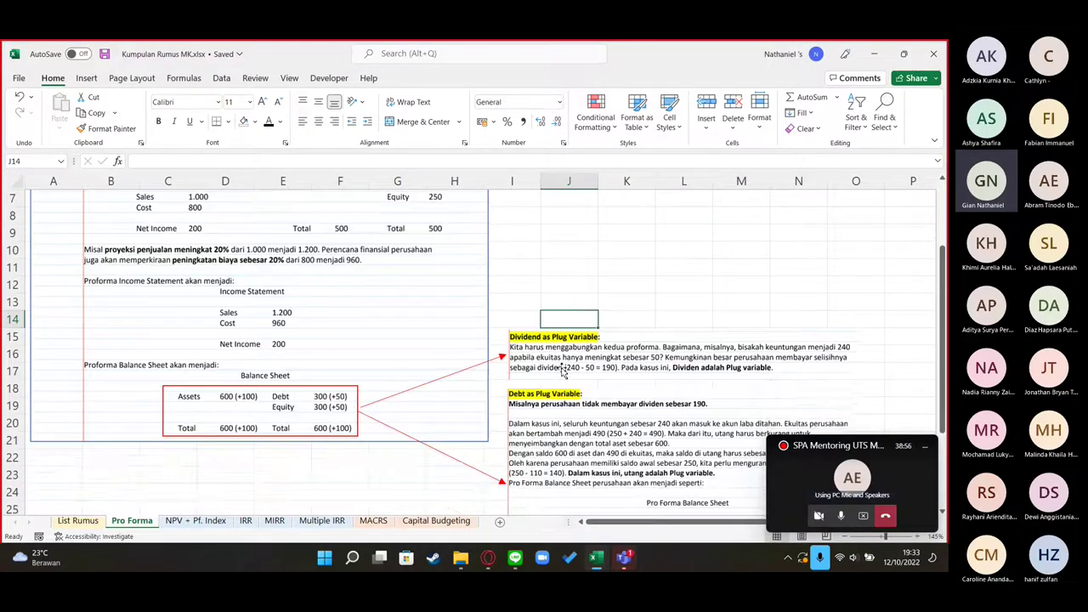
{"action": "scroll", "coordinate": [760, 376], "scroll_direction": "down", "scroll_amount": 4}
{"action": "scroll", "coordinate": [736, 383], "scroll_direction": "up", "scroll_amount": 2}
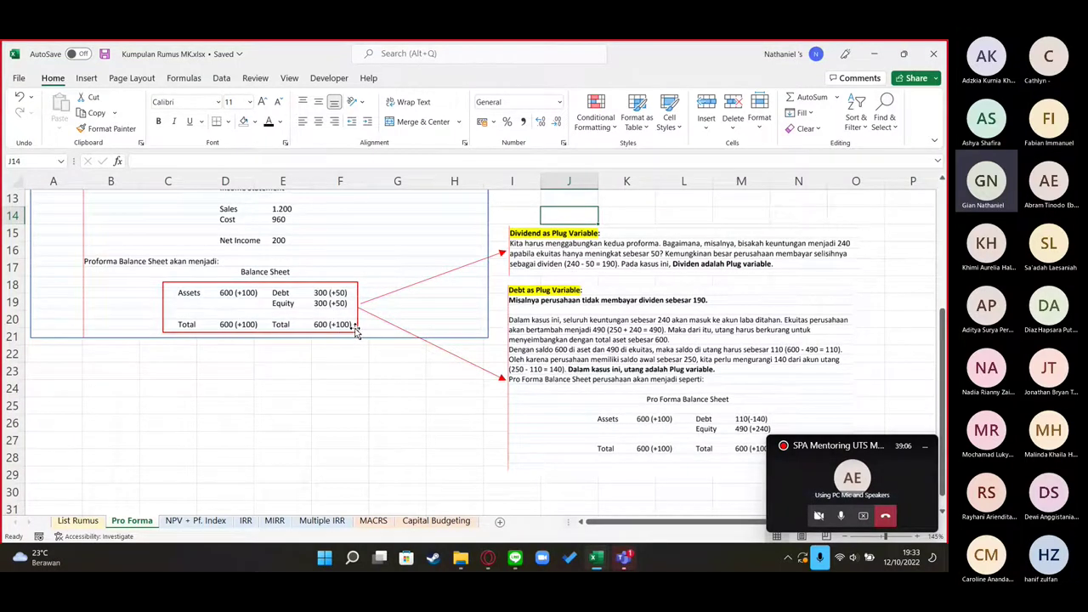
{"action": "scroll", "coordinate": [355, 340], "scroll_direction": "up", "scroll_amount": 4}
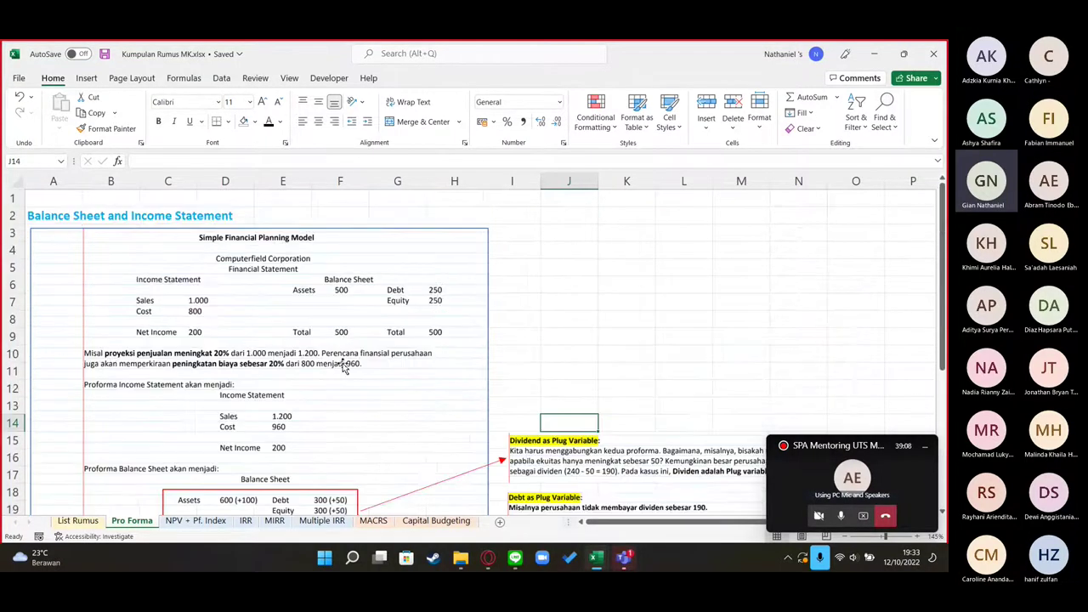
{"action": "scroll", "coordinate": [372, 388], "scroll_direction": "down", "scroll_amount": 2}
Return to MK.xlsx and skim the pro forma income statement and balance sheet for Question 3 on sheet P3
{"action": "left_click", "coordinate": [596, 556]}
{"action": "left_click", "coordinate": [669, 463]}
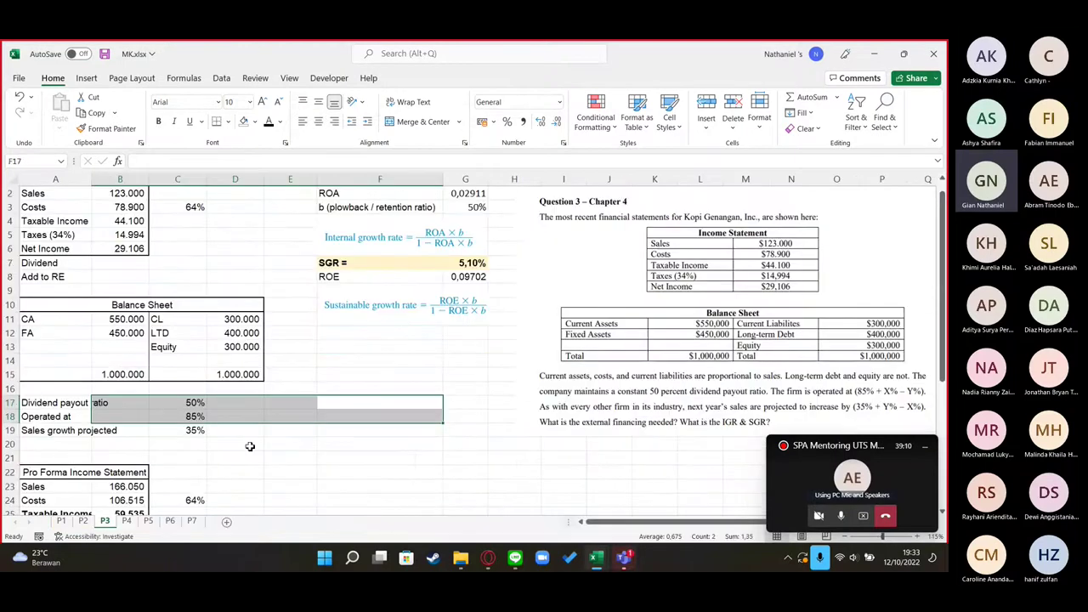
{"action": "left_click", "coordinate": [309, 369]}
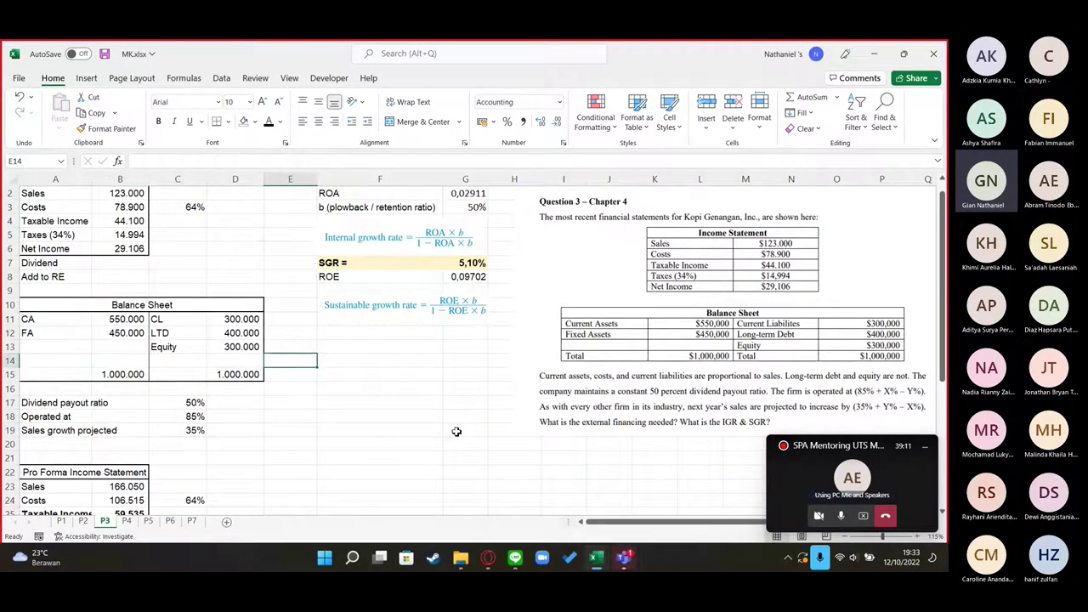
{"action": "scroll", "coordinate": [306, 437], "scroll_direction": "down", "scroll_amount": 3}
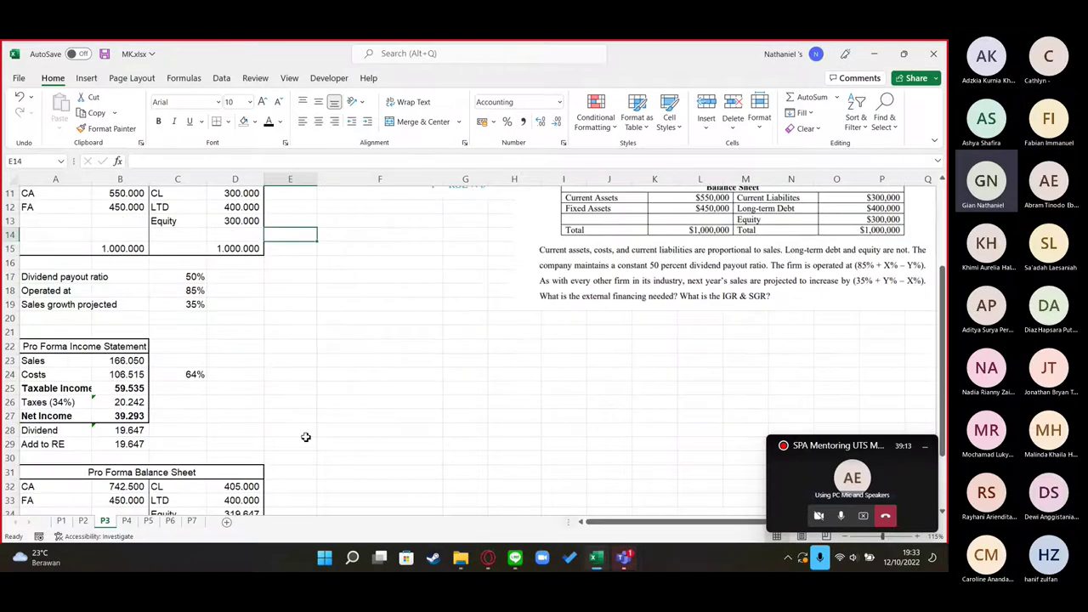
{"action": "scroll", "coordinate": [306, 437], "scroll_direction": "up", "scroll_amount": 3}
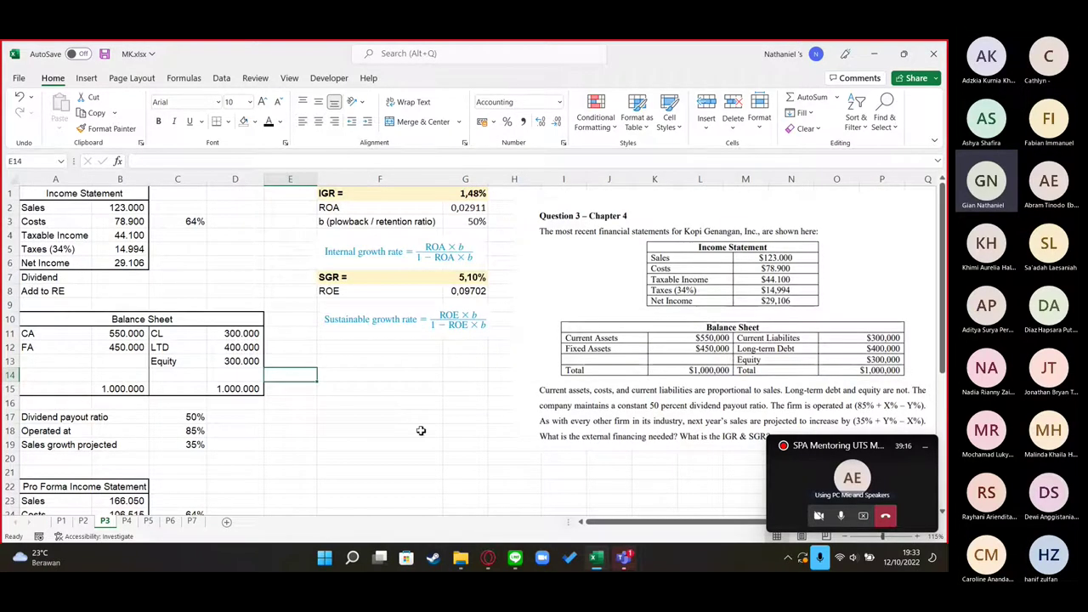
Examine the pro forma Sales formula on sheet P3 and compare it with the projected sales growth in the Question 3 text
{"action": "scroll", "coordinate": [255, 432], "scroll_direction": "down", "scroll_amount": 3}
{"action": "left_click", "coordinate": [117, 377]}
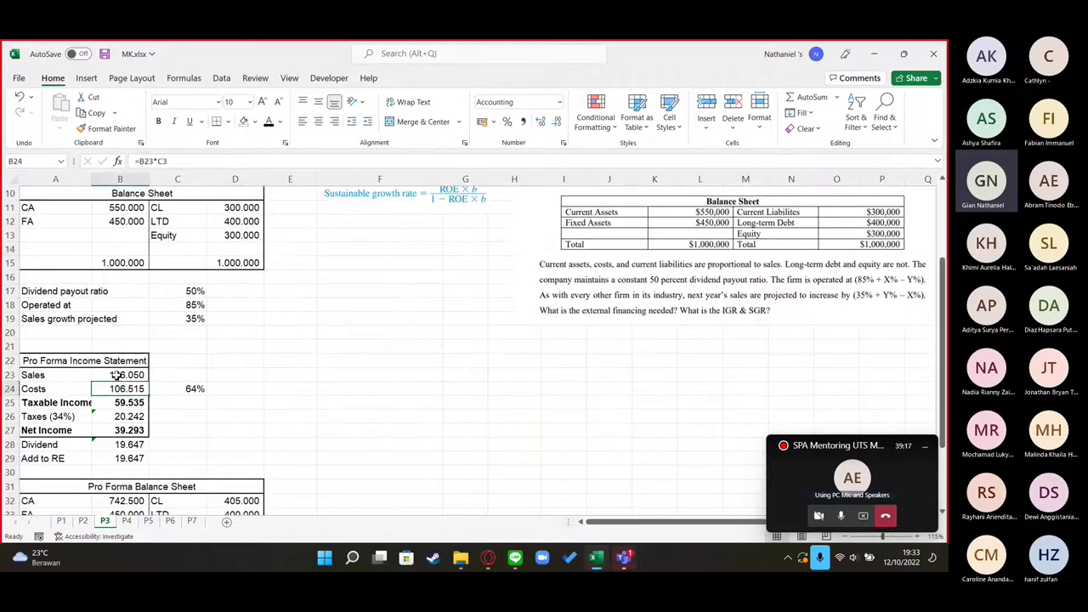
{"action": "scroll", "coordinate": [439, 371], "scroll_direction": "up", "scroll_amount": 2}
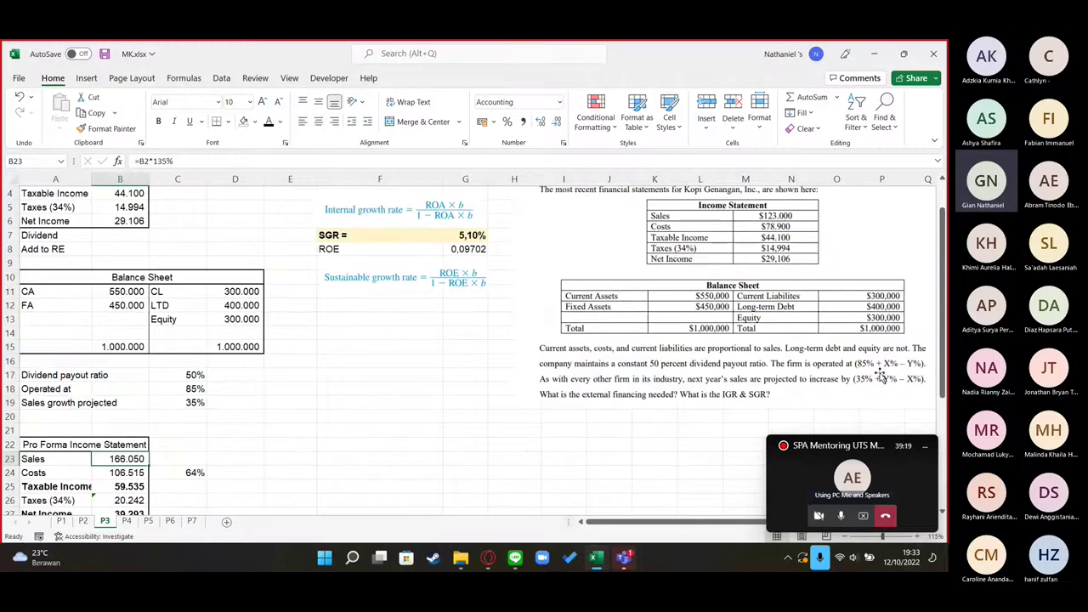
{"action": "scroll", "coordinate": [748, 415], "scroll_direction": "up", "scroll_amount": 1}
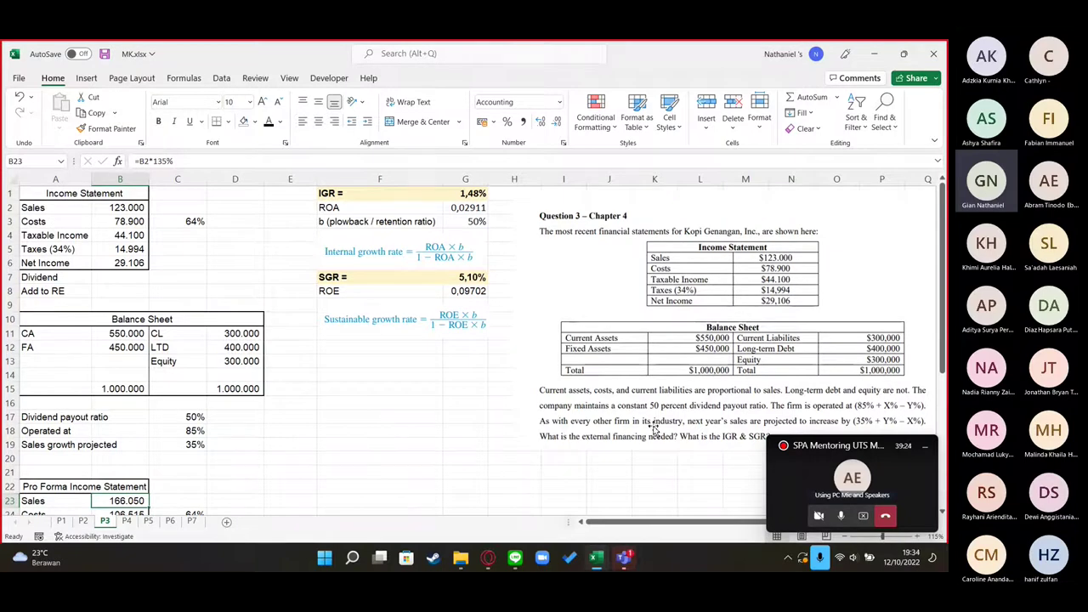
{"action": "scroll", "coordinate": [652, 430], "scroll_direction": "down", "scroll_amount": 2}
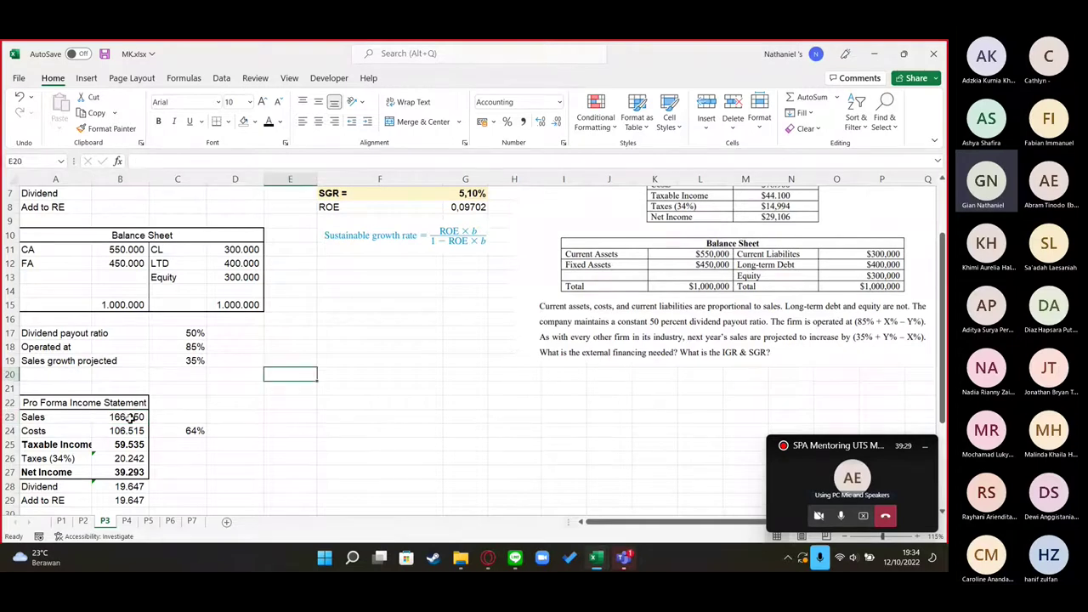
{"action": "left_click", "coordinate": [188, 161]}
{"action": "left_click", "coordinate": [378, 375]}
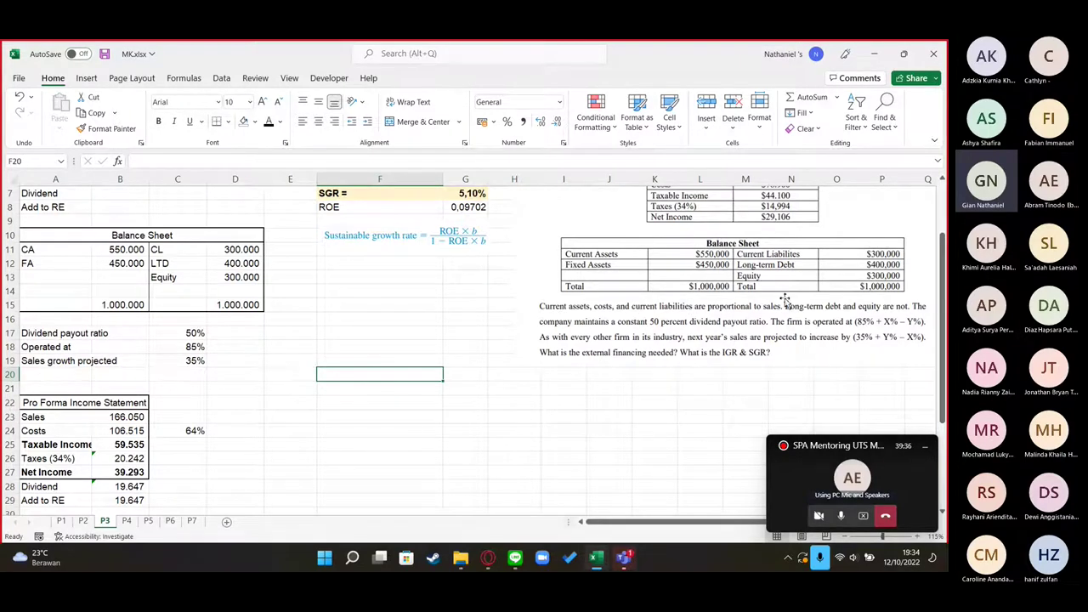
Inspect the formulas behind Costs and Taxable Income in the pro forma income statement
{"action": "left_click", "coordinate": [136, 430]}
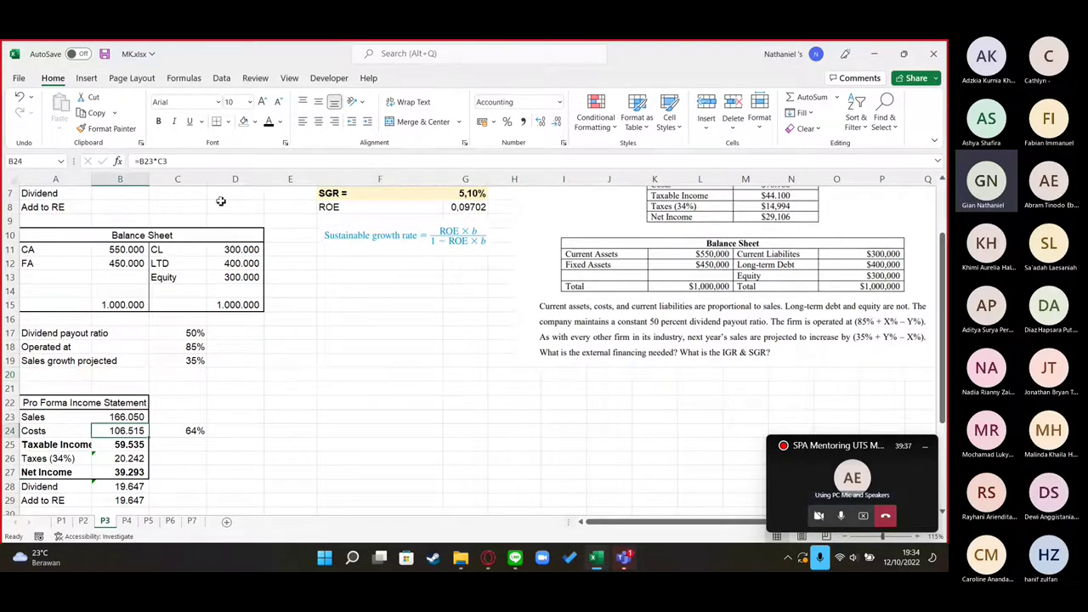
{"action": "left_click", "coordinate": [189, 162]}
{"action": "key", "text": "Return"}
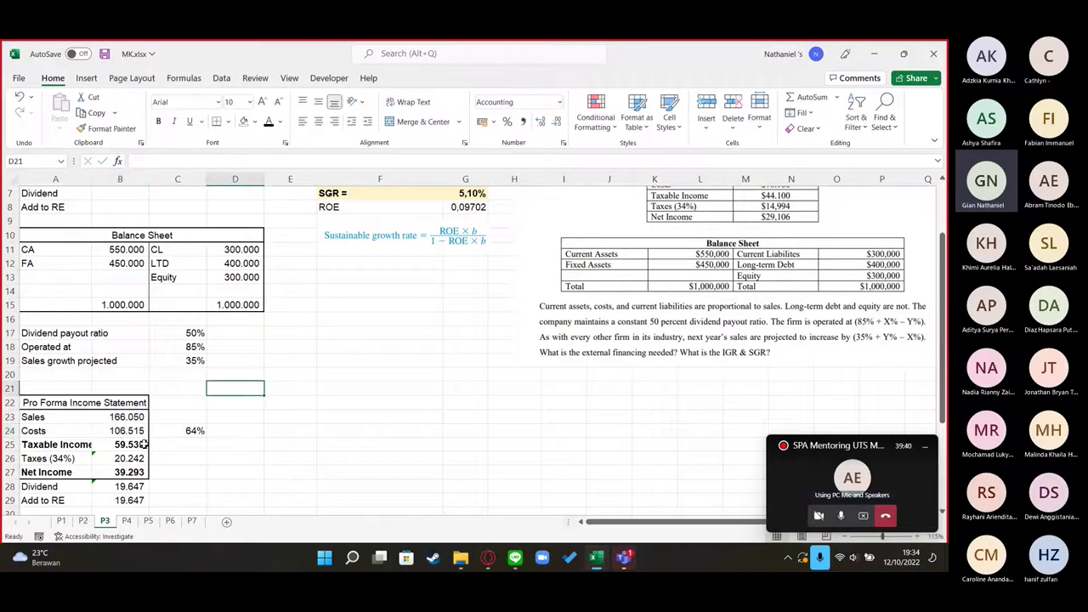
{"action": "left_click", "coordinate": [179, 402]}
{"action": "left_click", "coordinate": [127, 444]}
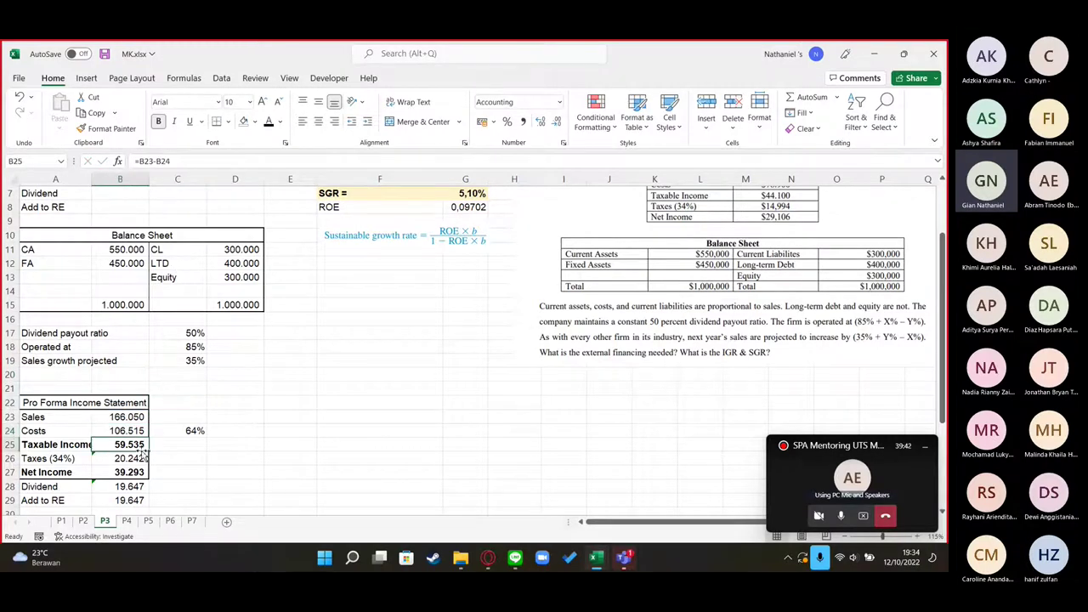
Inspect the current assets and current liabilities formulas in the pro forma balance sheet
{"action": "scroll", "coordinate": [155, 441], "scroll_direction": "down", "scroll_amount": 3}
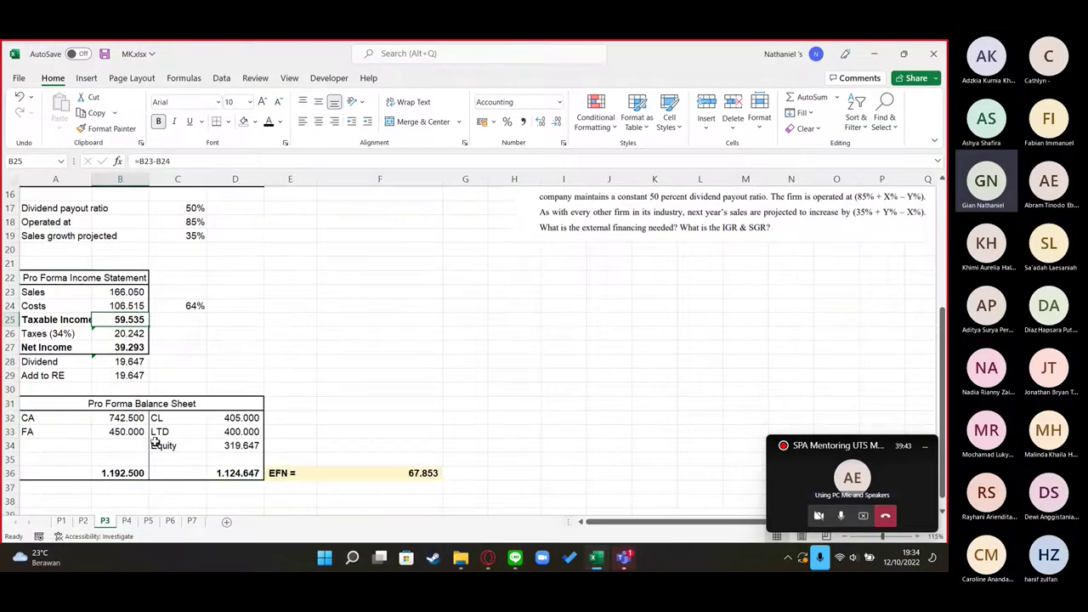
{"action": "left_click", "coordinate": [128, 417]}
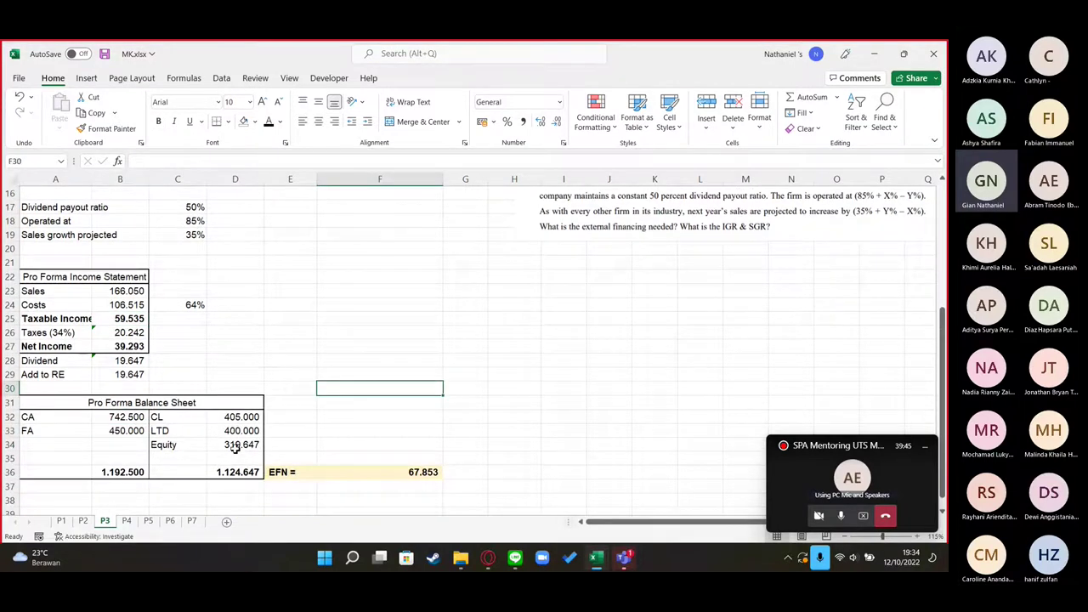
{"action": "left_click", "coordinate": [238, 418]}
{"action": "left_click", "coordinate": [379, 346]}
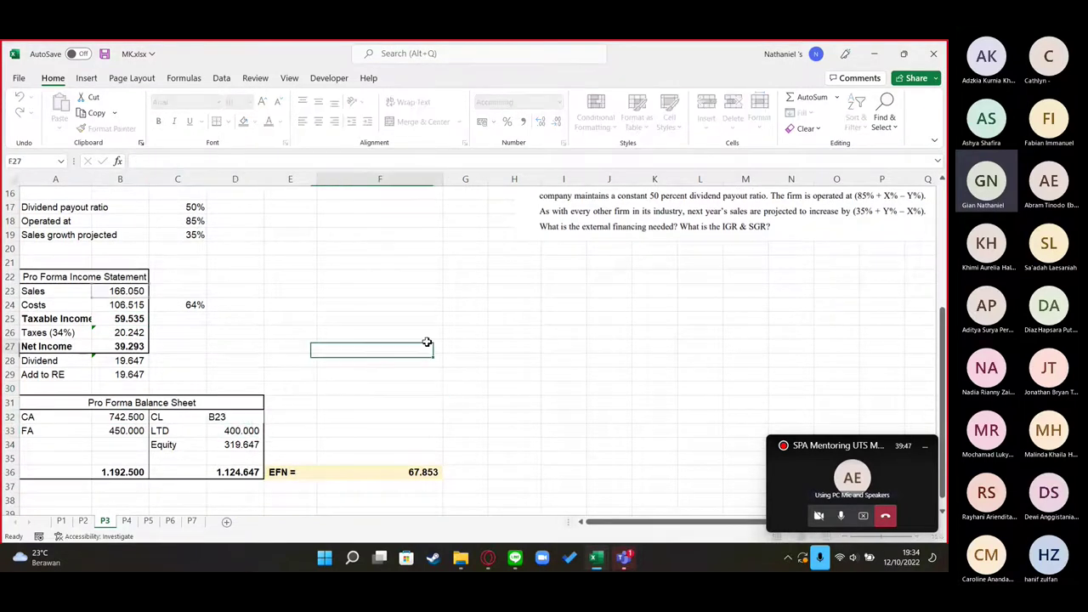
Inspect the sales, costs, taxable income and taxes formulas in the pro forma income statement
{"action": "scroll", "coordinate": [184, 393], "scroll_direction": "up", "scroll_amount": 2}
{"action": "left_click", "coordinate": [126, 374]}
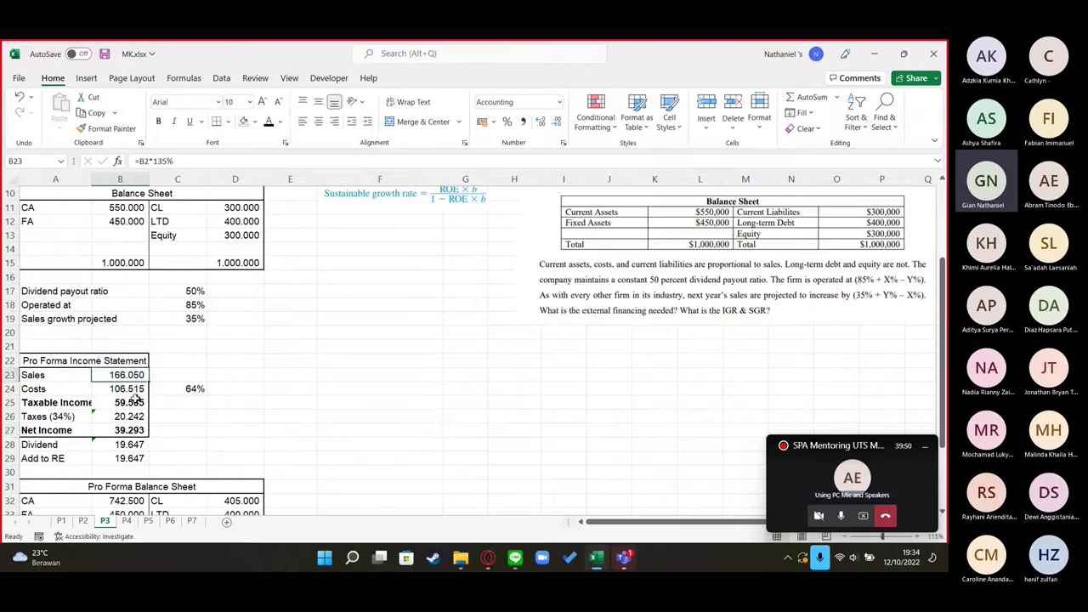
{"action": "left_click", "coordinate": [128, 390]}
{"action": "left_click", "coordinate": [128, 403]}
{"action": "left_click", "coordinate": [129, 417]}
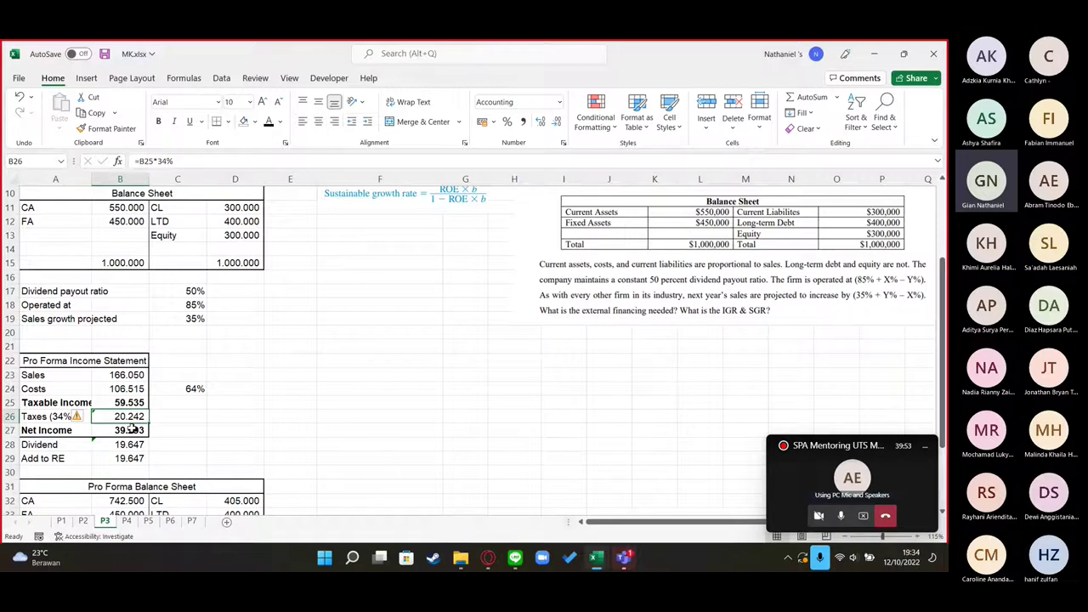
Check the pro forma dividend formula, =B27*C17, against net income and the dividend payout ratio
{"action": "left_click", "coordinate": [127, 444]}
{"action": "type", "text": "="}
{"action": "left_click", "coordinate": [128, 430]}
{"action": "type", "text": "*"}
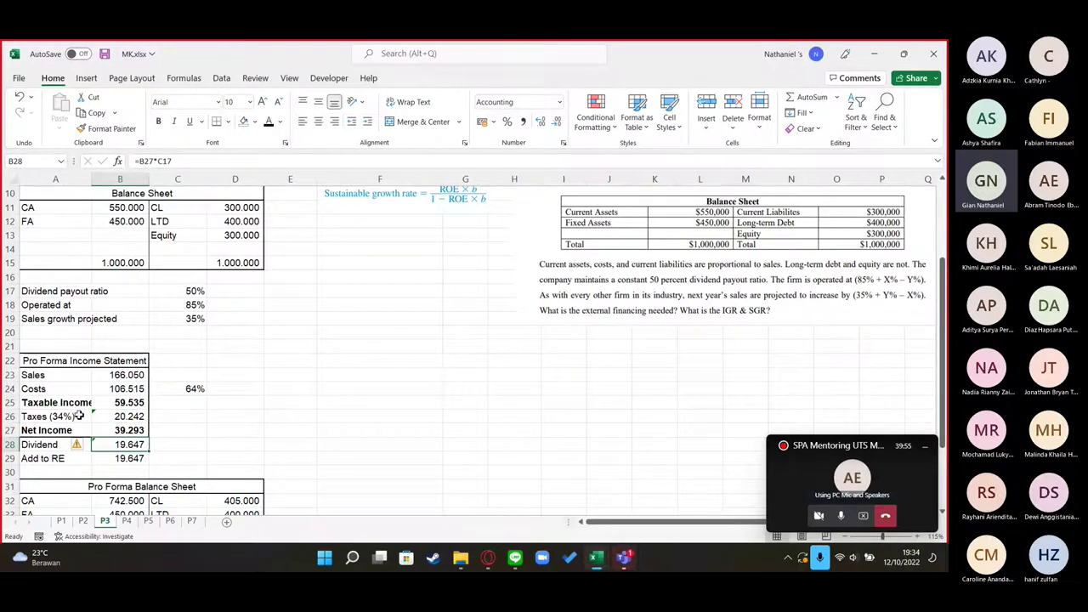
{"action": "left_click", "coordinate": [195, 291]}
{"action": "key", "text": "Return"}
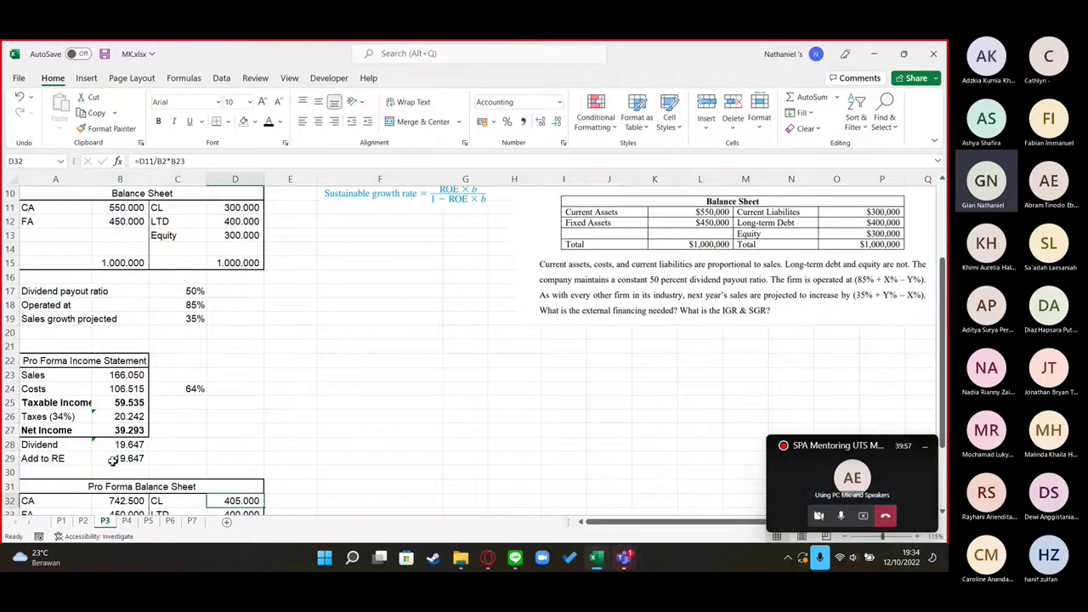
Inspect the formulas behind the pro forma current liabilities, addition to retained earnings and net income
{"action": "left_click", "coordinate": [181, 158]}
{"action": "key", "text": "Escape"}
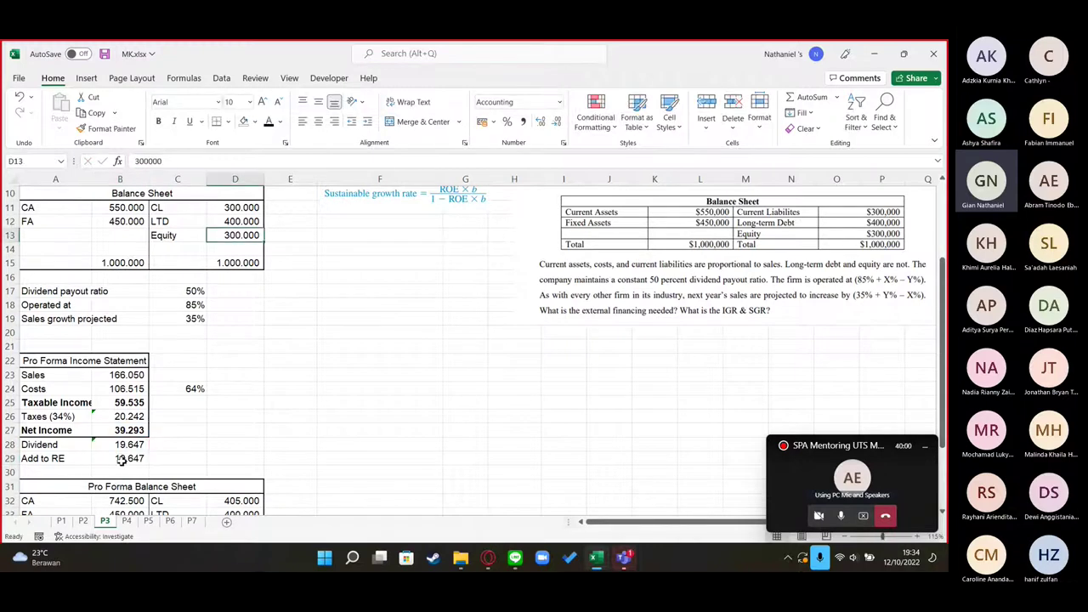
{"action": "double_click", "coordinate": [128, 459]}
{"action": "key", "text": "Escape"}
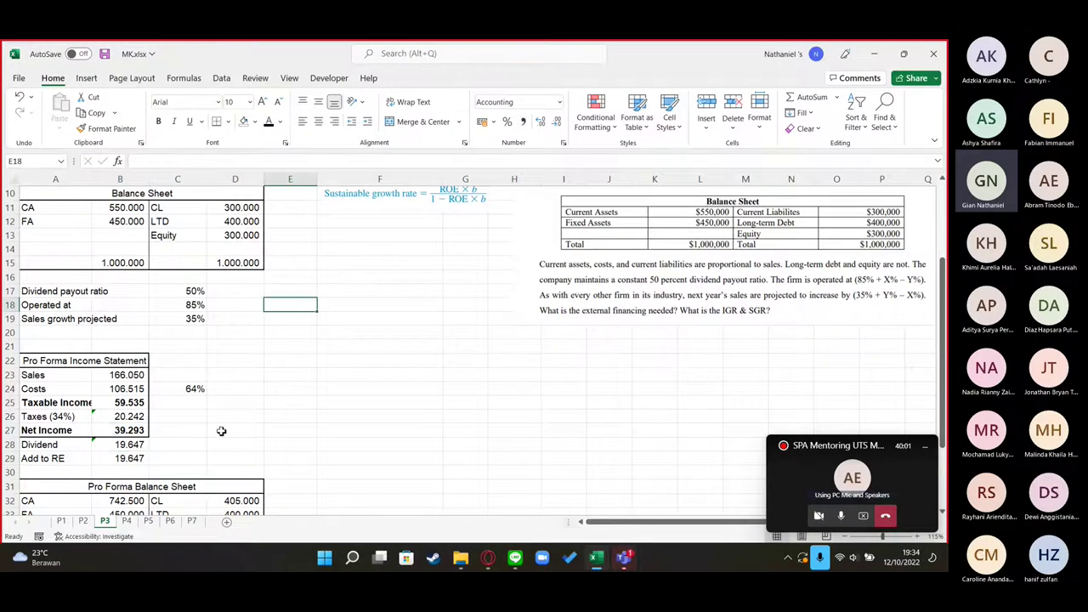
{"action": "left_click", "coordinate": [121, 431]}
{"action": "scroll", "coordinate": [188, 436], "scroll_direction": "down", "scroll_amount": 3}
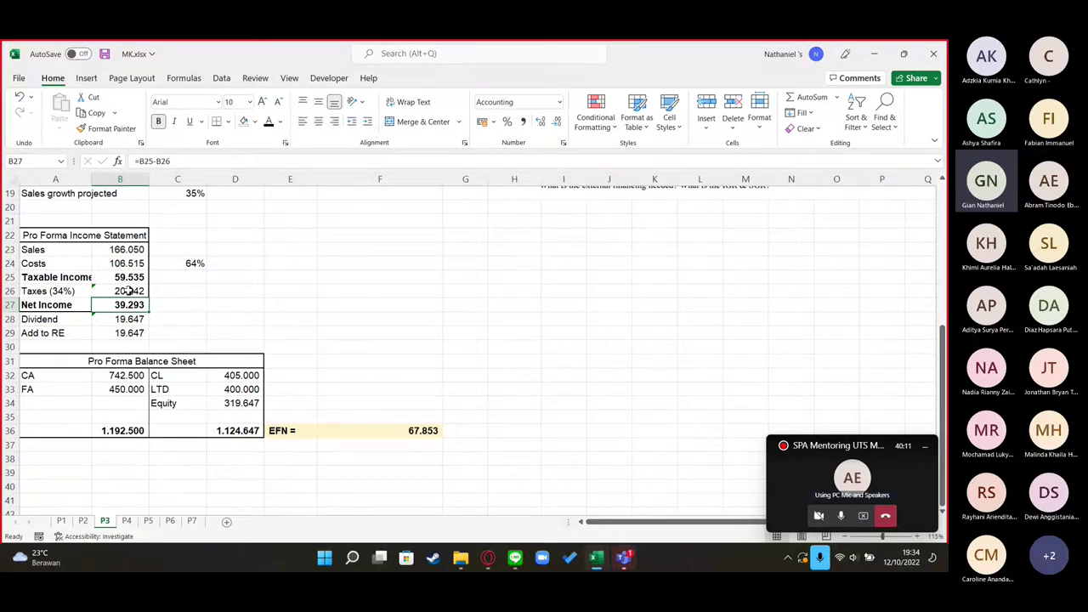
{"action": "scroll", "coordinate": [126, 290], "scroll_direction": "up", "scroll_amount": 2}
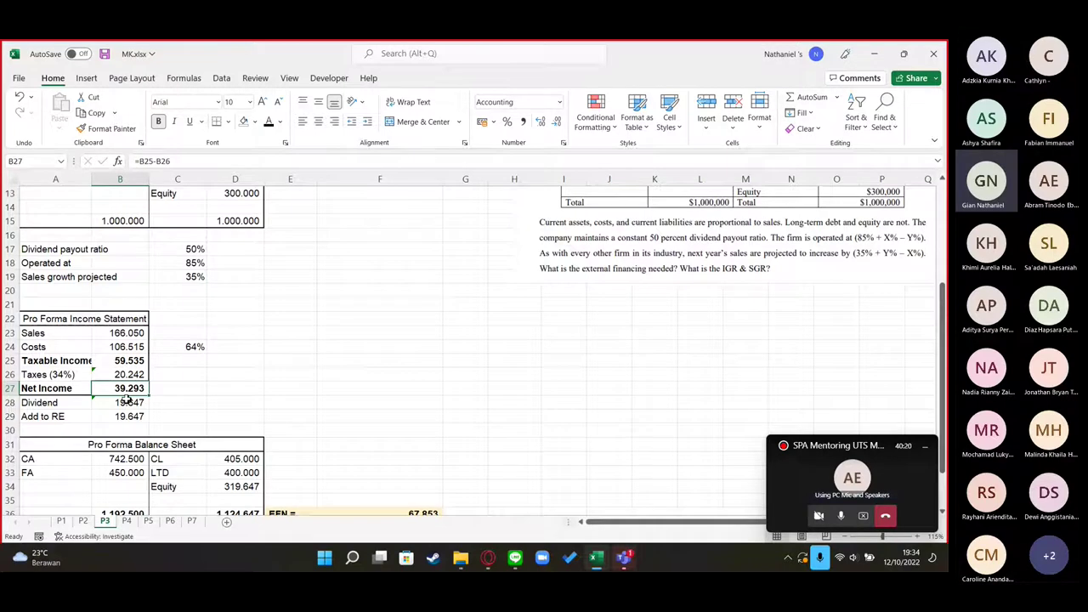
Compare the total formulas on the assets side and the liabilities and equity side of the pro forma balance sheet
{"action": "scroll", "coordinate": [126, 400], "scroll_direction": "down", "scroll_amount": 2}
{"action": "left_click", "coordinate": [125, 375]}
{"action": "left_click", "coordinate": [118, 431]}
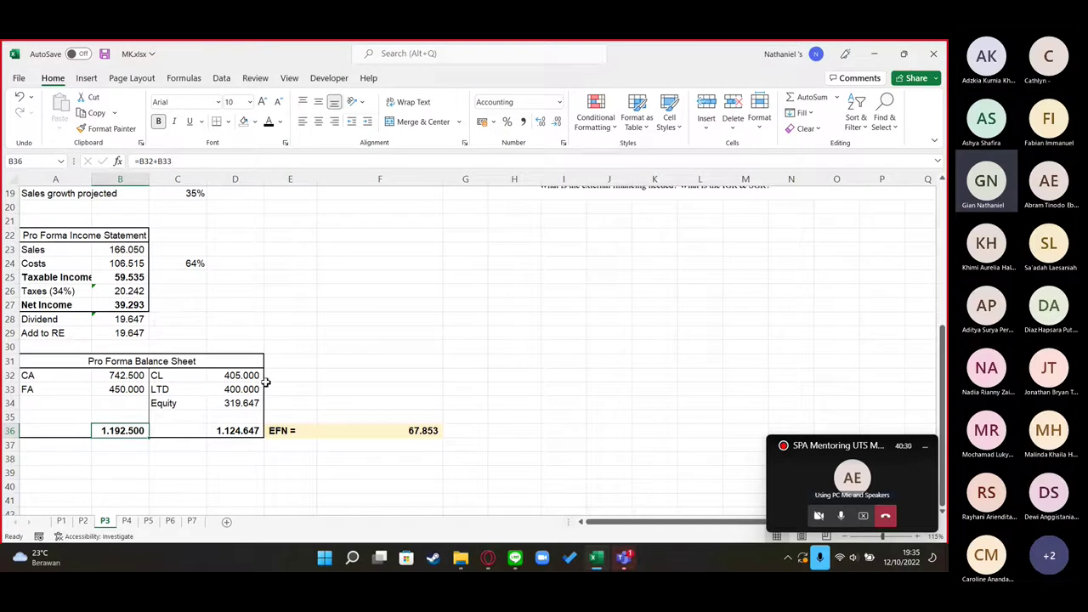
{"action": "left_click", "coordinate": [215, 431]}
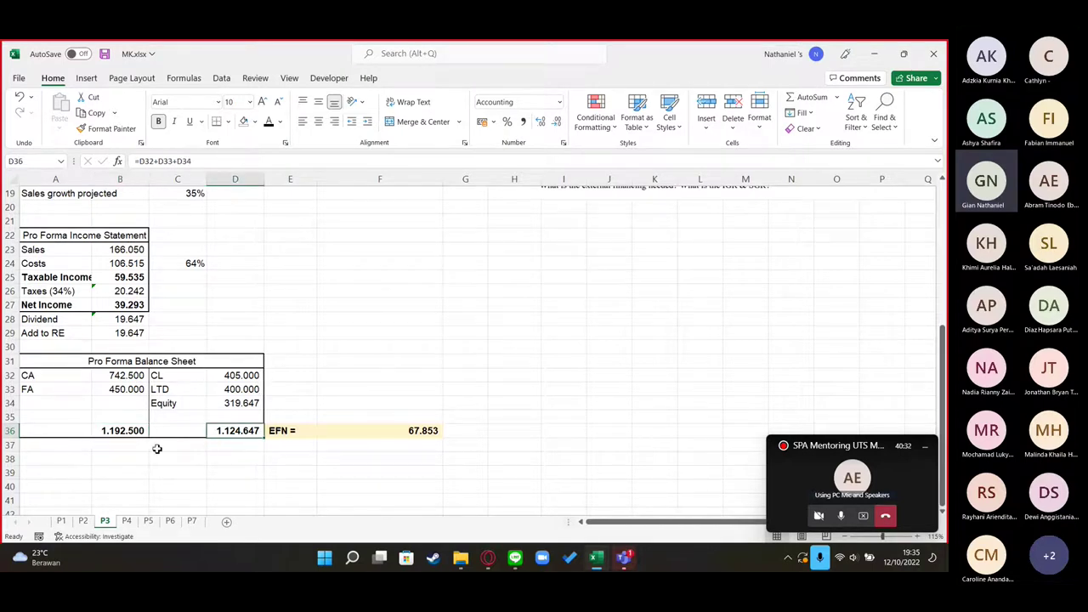
{"action": "left_click", "coordinate": [120, 436]}
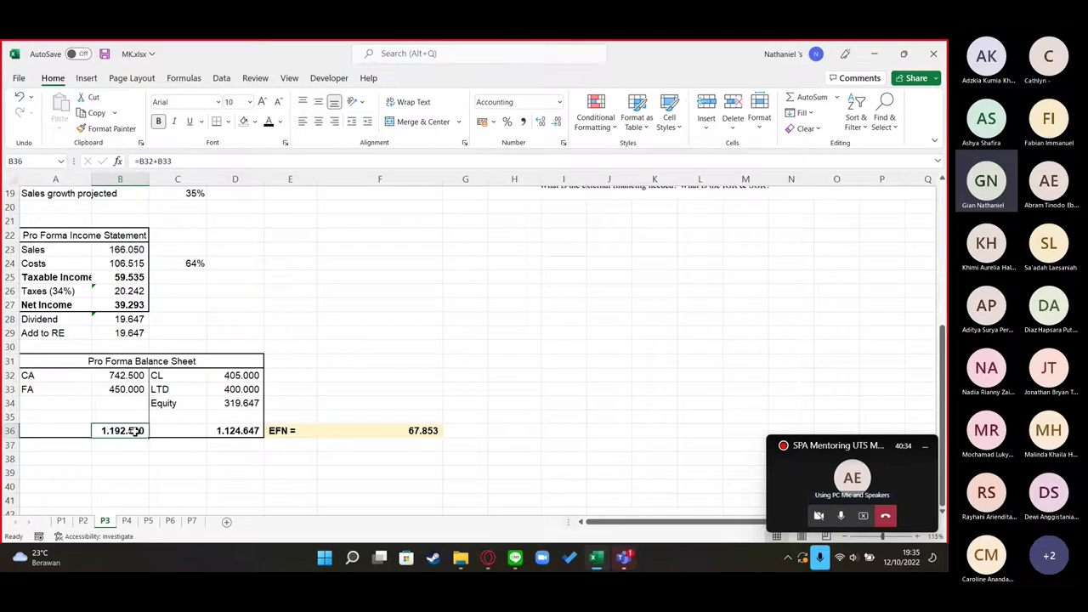
{"action": "left_click", "coordinate": [242, 431]}
{"action": "scroll", "coordinate": [215, 388], "scroll_direction": "up", "scroll_amount": 1}
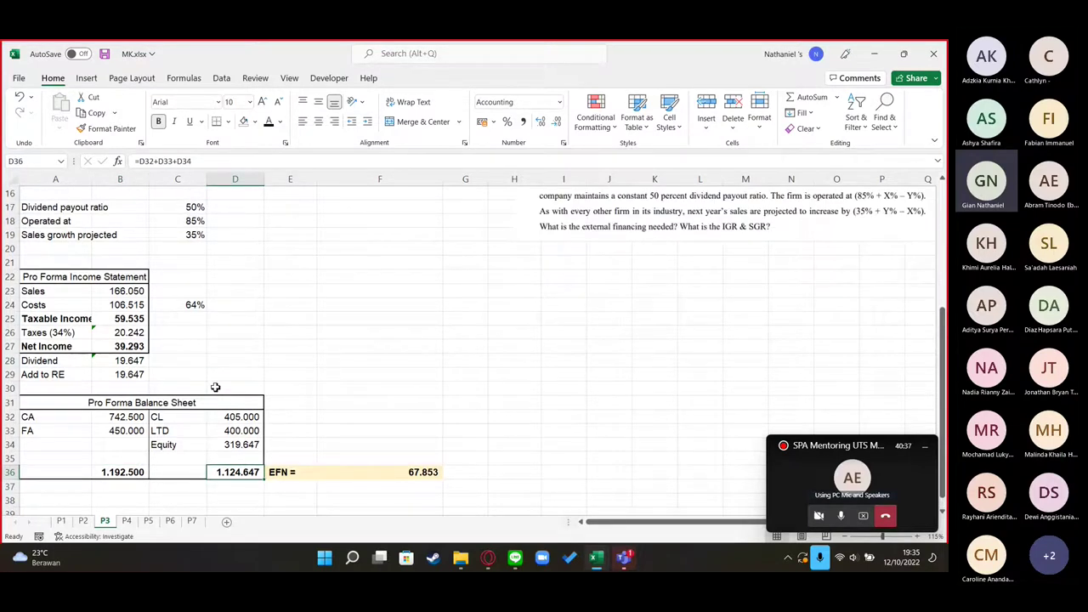
{"action": "scroll", "coordinate": [215, 388], "scroll_direction": "up", "scroll_amount": 7}
{"action": "scroll", "coordinate": [215, 387], "scroll_direction": "down", "scroll_amount": 8}
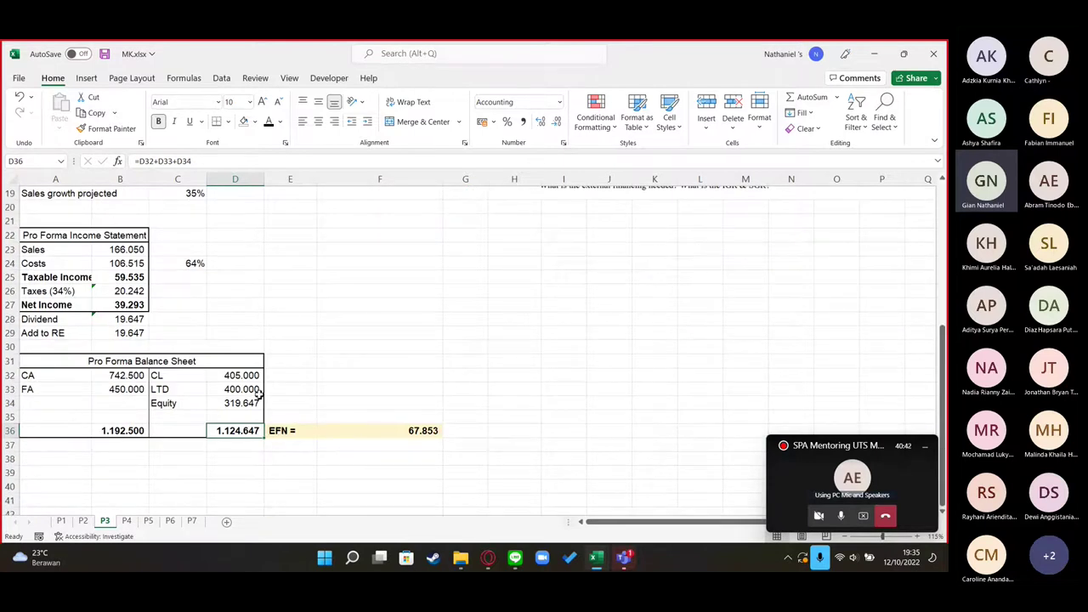
Check the EFN formula beside the pro forma balance sheet, then leave it with an empty cell above selected
{"action": "left_click", "coordinate": [425, 436]}
{"action": "left_click", "coordinate": [260, 474]}
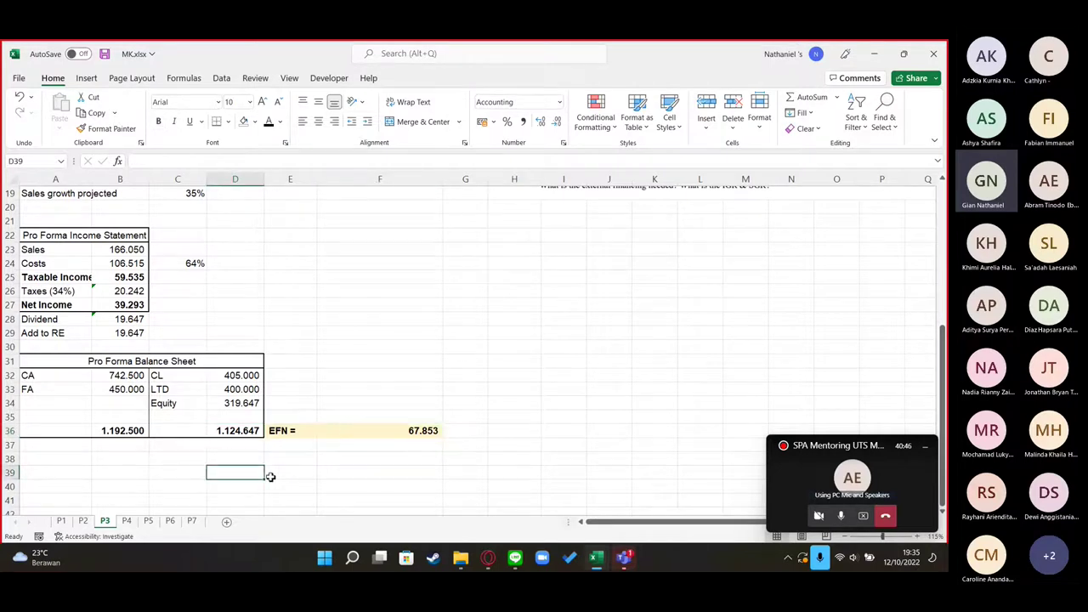
{"action": "scroll", "coordinate": [267, 474], "scroll_direction": "up", "scroll_amount": 6}
{"action": "scroll", "coordinate": [272, 472], "scroll_direction": "down", "scroll_amount": 5}
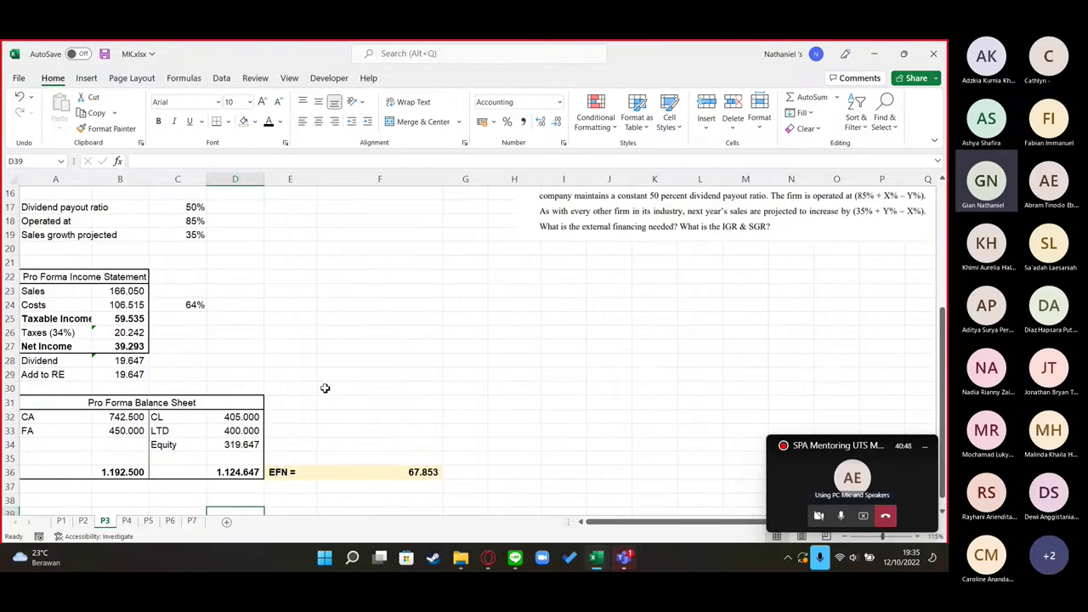
{"action": "left_click", "coordinate": [416, 472]}
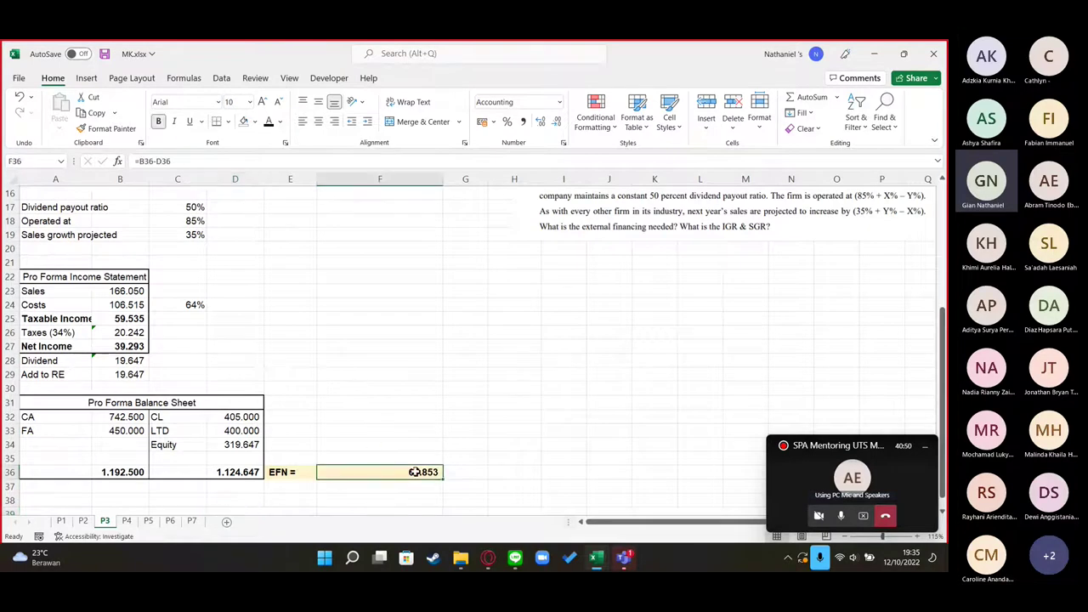
{"action": "key", "text": "Up"}
{"action": "key", "text": "Up"}
{"action": "key", "text": "Up"}
{"action": "key", "text": "Up"}
{"action": "key", "text": "Up"}
{"action": "key", "text": "Up"}
{"action": "key", "text": "Up"}
{"action": "key", "text": "Up"}
{"action": "key", "text": "Up"}
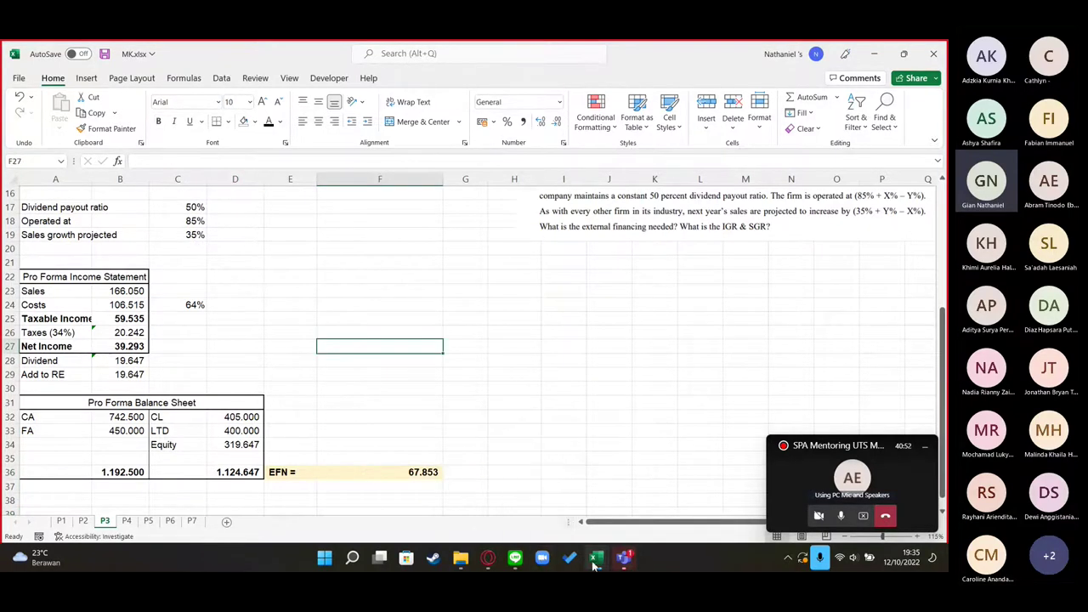
Switch to the Kumpulan Rumus MK.xlsx workbook and read the EFN formula under Pro Forma on the List Rumus sheet
{"action": "mouse_move", "coordinate": [597, 556]}
{"action": "left_click", "coordinate": [529, 472]}
{"action": "scroll", "coordinate": [255, 501], "scroll_direction": "up", "scroll_amount": 2}
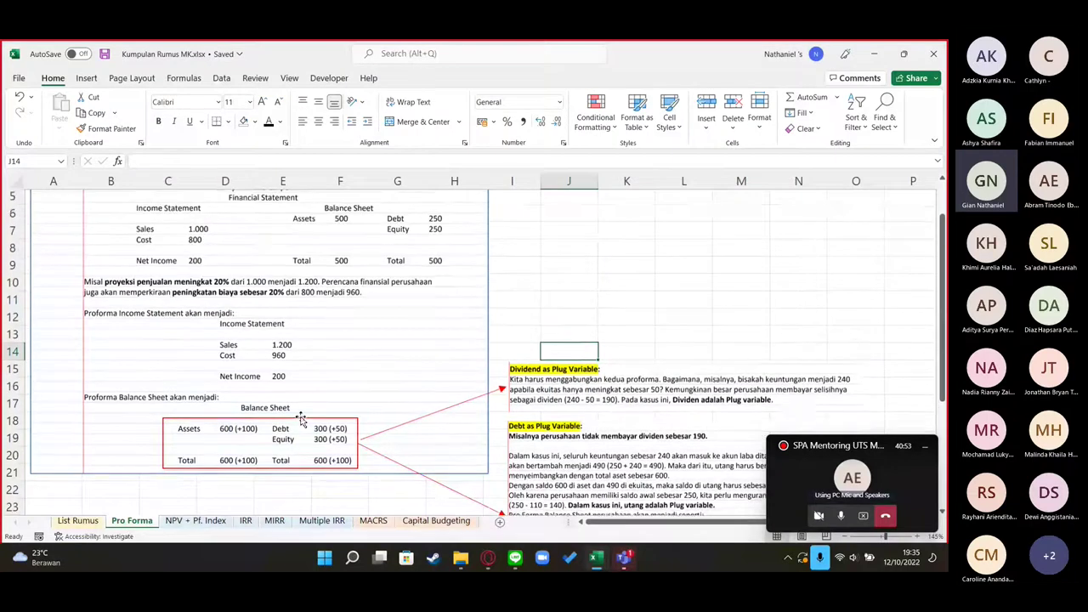
{"action": "left_click", "coordinate": [94, 522]}
{"action": "left_click", "coordinate": [194, 382]}
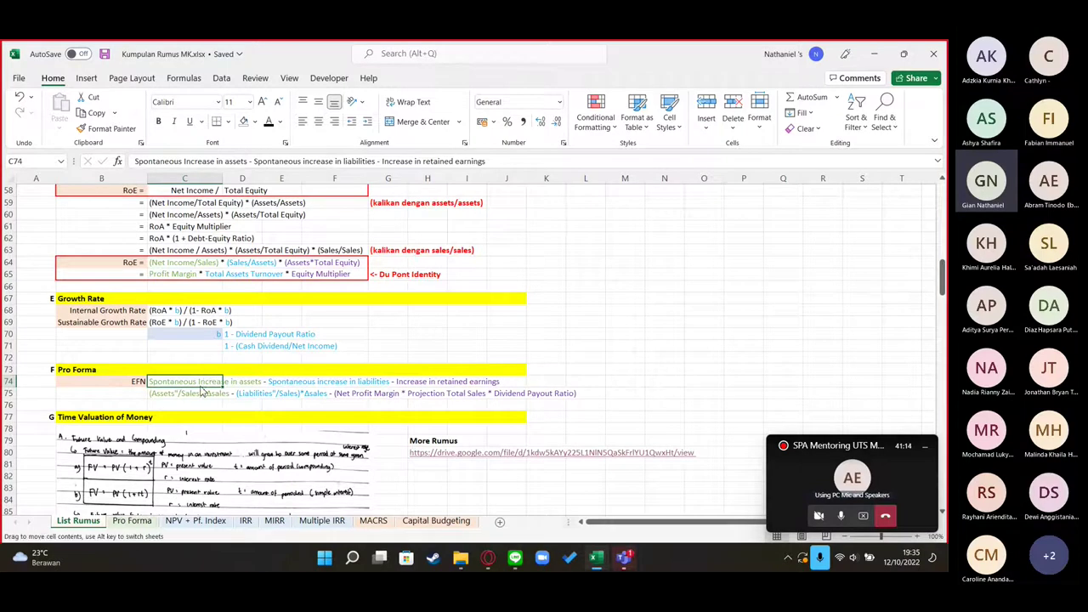
{"action": "left_click_drag", "start_coordinate": [208, 383], "coordinate": [536, 405]}
{"action": "left_click", "coordinate": [585, 381]}
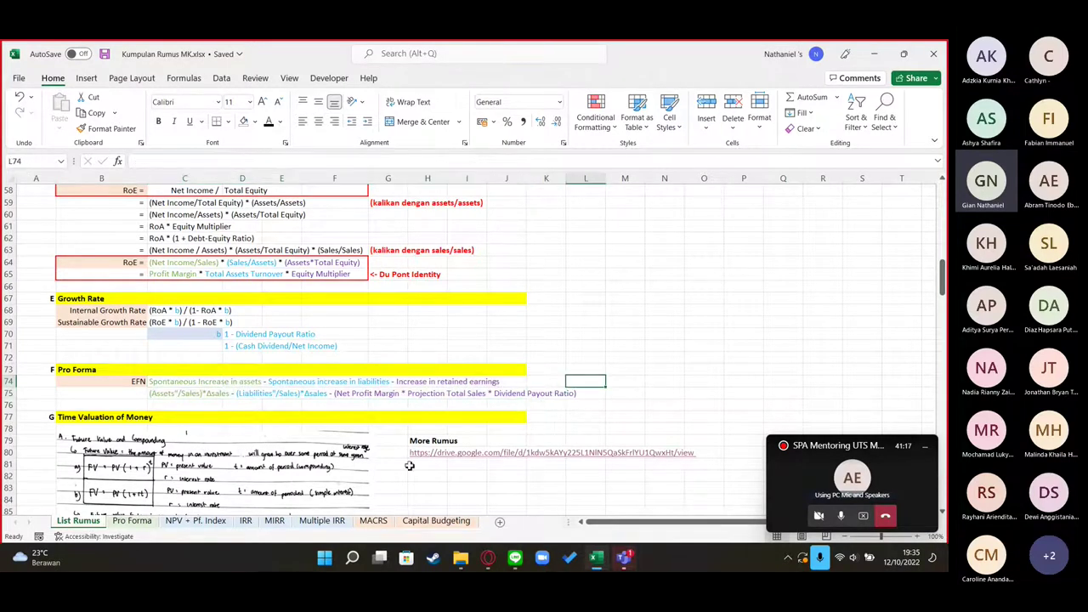
Return to MK.xlsx and trace the EFN formula on sheet P3 to the two pro forma balance sheet totals
{"action": "mouse_move", "coordinate": [600, 568]}
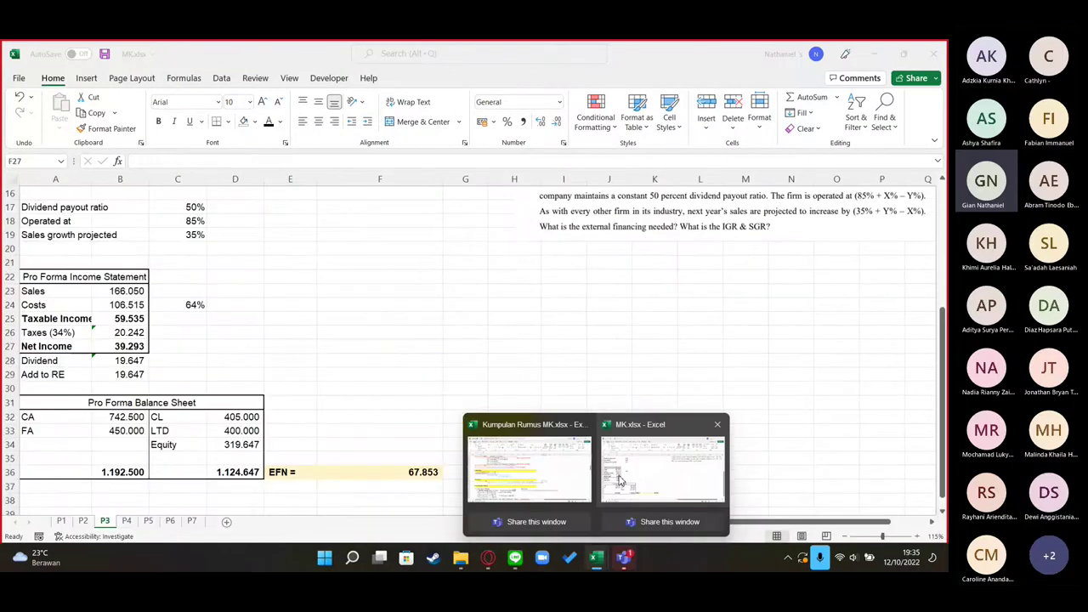
{"action": "mouse_move", "coordinate": [668, 494]}
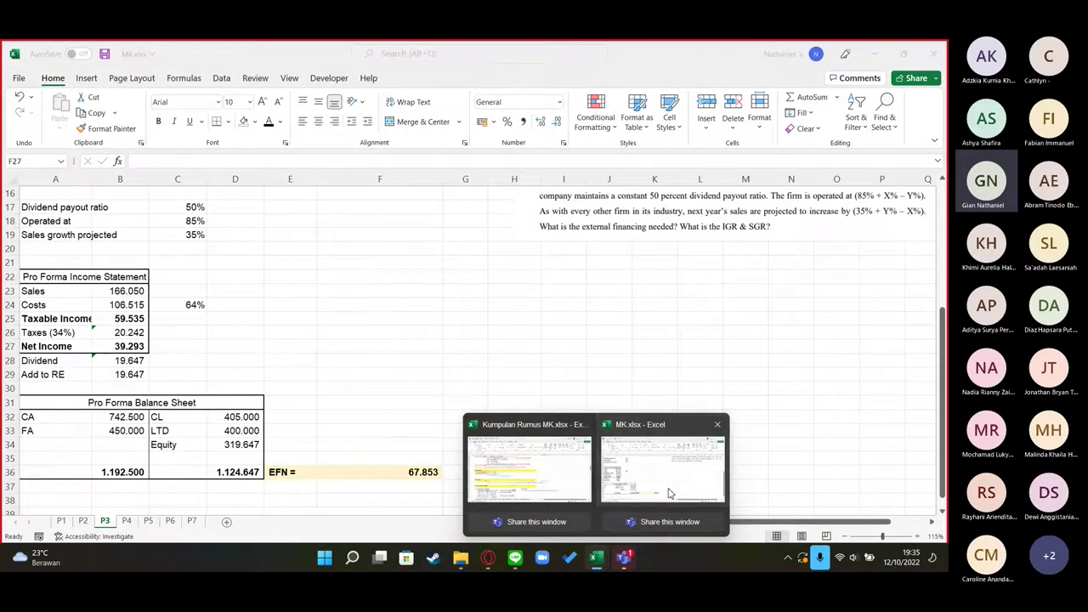
{"action": "left_click", "coordinate": [669, 493]}
{"action": "scroll", "coordinate": [529, 480], "scroll_direction": "up", "scroll_amount": 5}
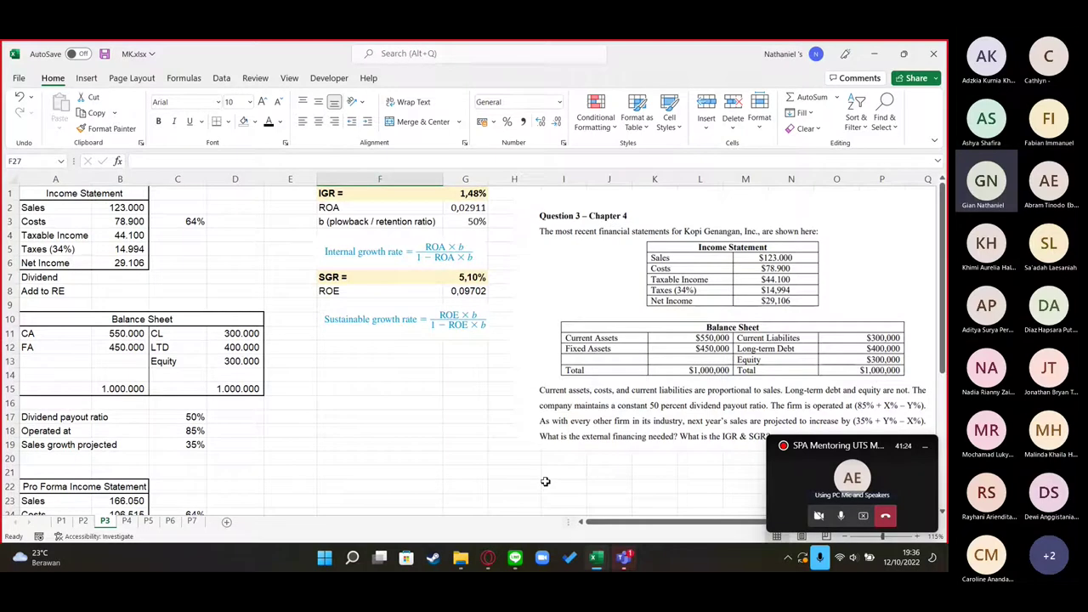
{"action": "scroll", "coordinate": [511, 473], "scroll_direction": "down", "scroll_amount": 5}
{"action": "left_click", "coordinate": [384, 484]}
{"action": "left_click", "coordinate": [374, 474]}
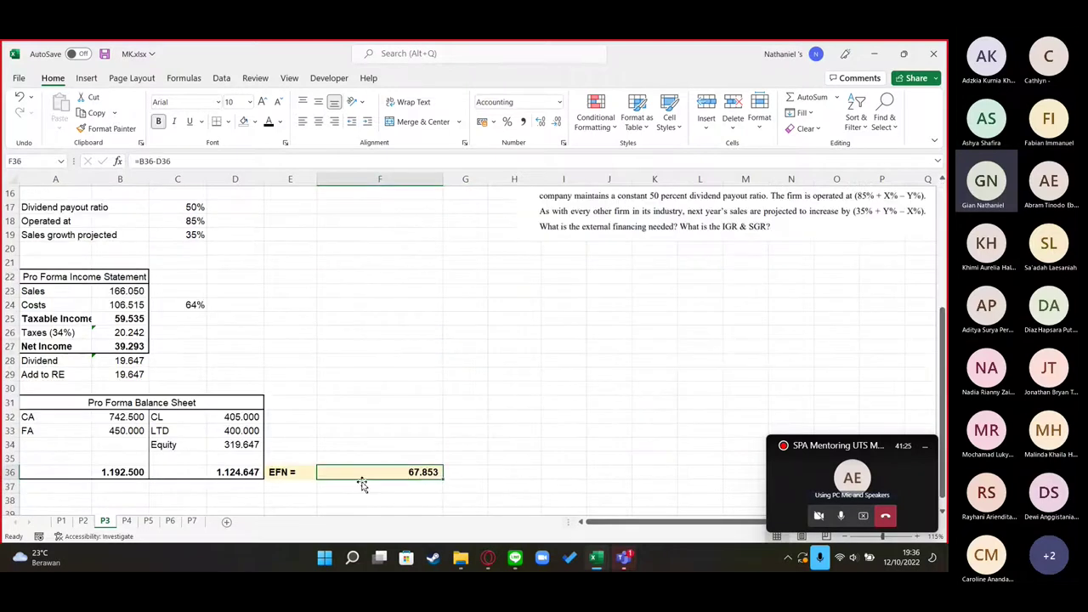
{"action": "left_click", "coordinate": [218, 475]}
{"action": "left_click", "coordinate": [143, 477]}
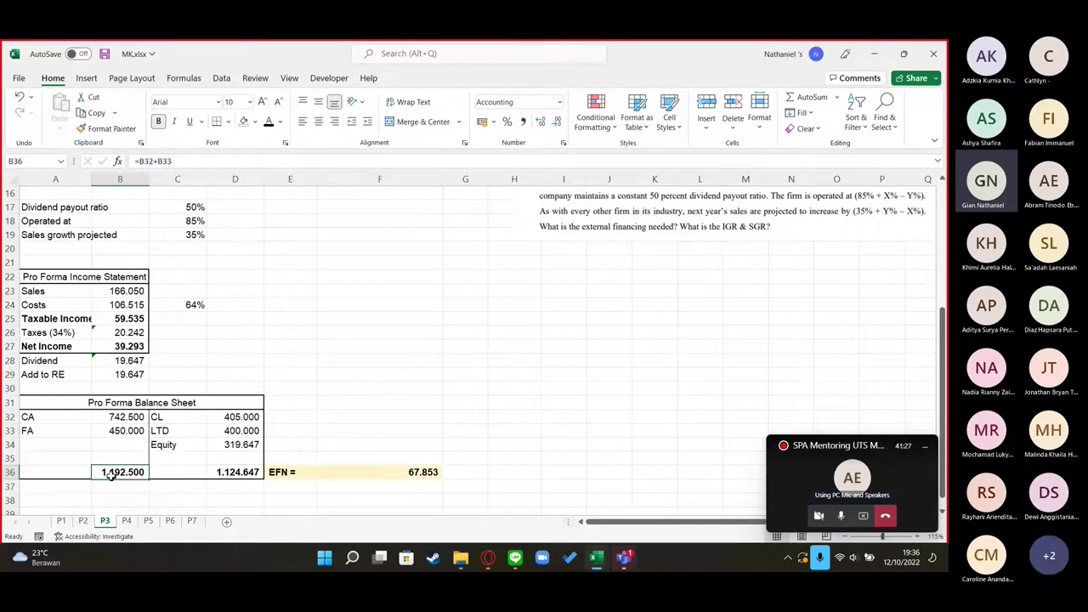
{"action": "left_click", "coordinate": [251, 476]}
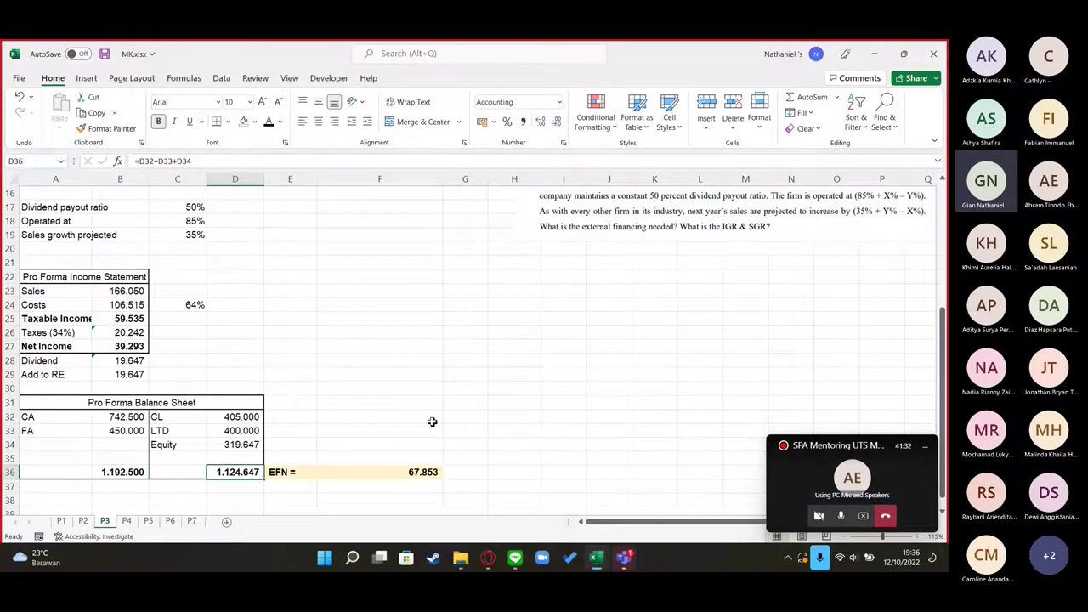
{"action": "left_click", "coordinate": [421, 472]}
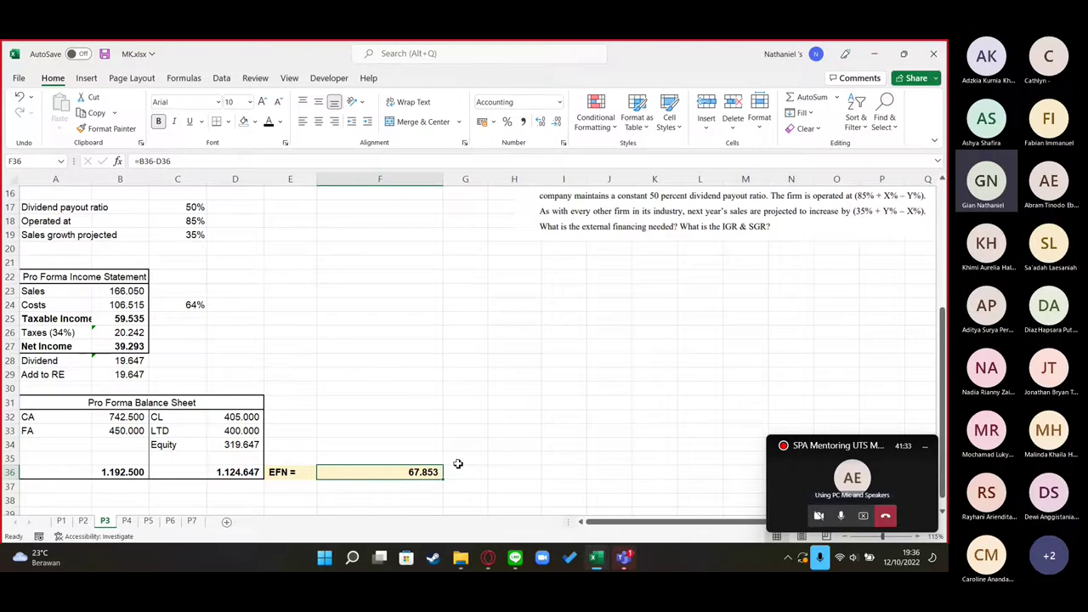
Review the Question 3 statement and inspect the ROA formula in the IGR calculation
{"action": "scroll", "coordinate": [456, 462], "scroll_direction": "up", "scroll_amount": 5}
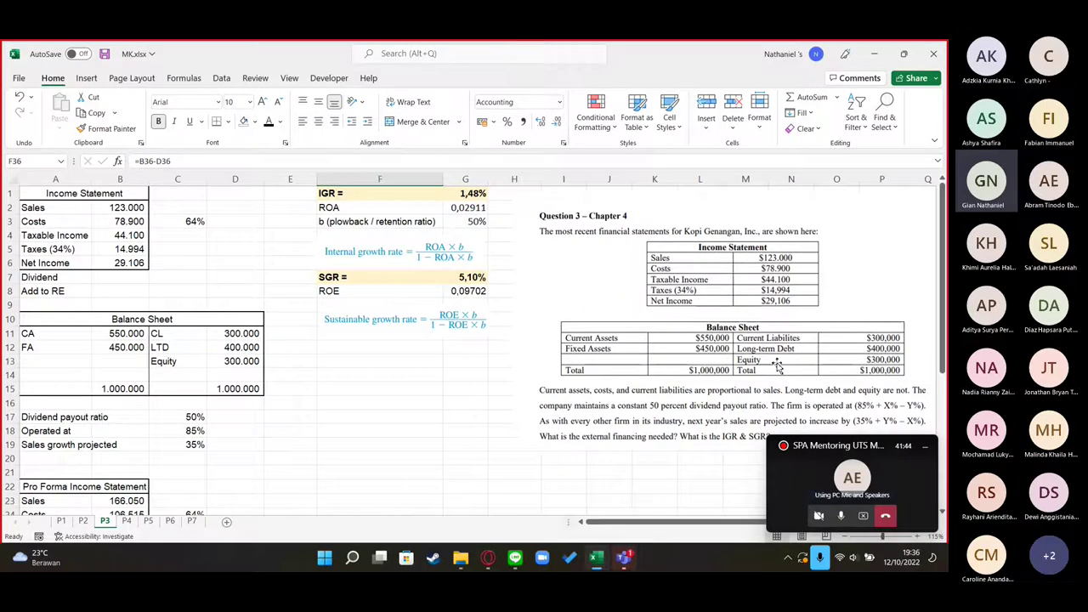
{"action": "scroll", "coordinate": [668, 380], "scroll_direction": "down", "scroll_amount": 1}
{"action": "scroll", "coordinate": [669, 379], "scroll_direction": "up", "scroll_amount": 1}
{"action": "left_click", "coordinate": [466, 208]}
Look up the return on assets and growth rate formulas in the Kumpulan Rumus MK.xlsx workbook
{"action": "mouse_move", "coordinate": [596, 557]}
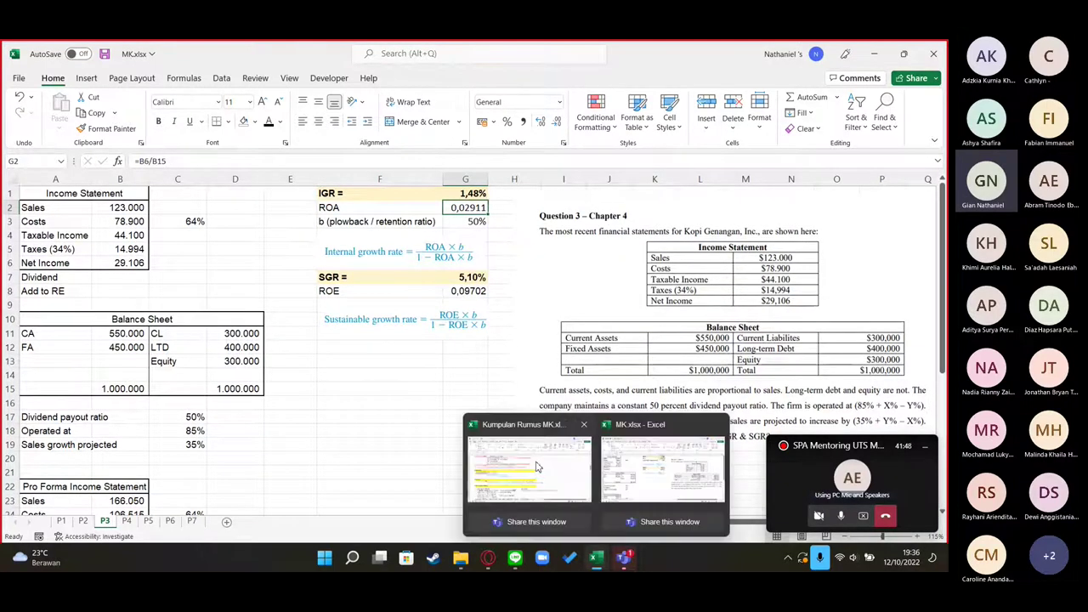
{"action": "left_click", "coordinate": [535, 466]}
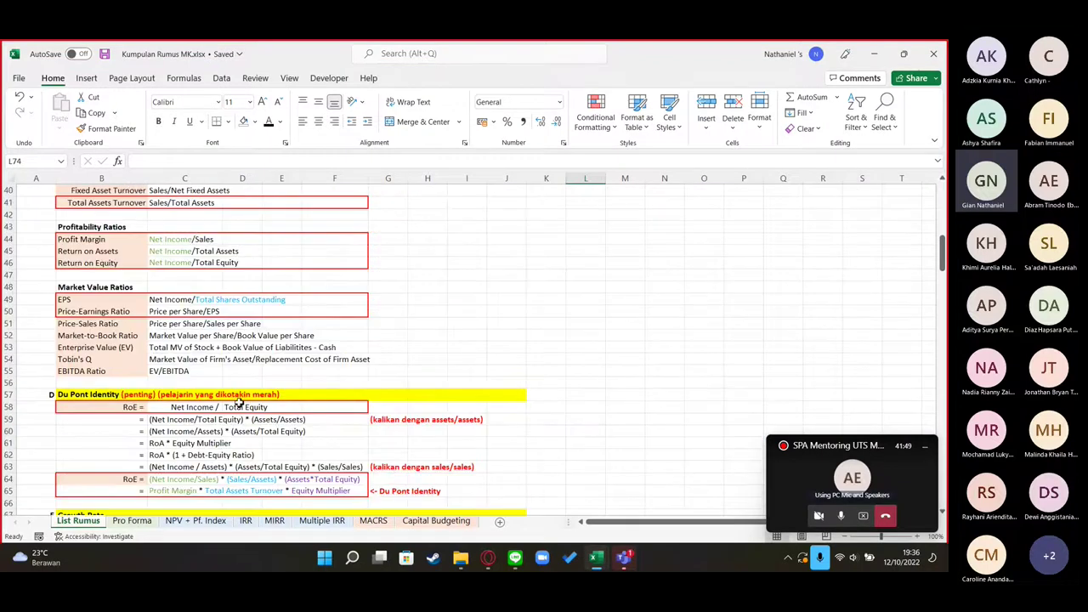
{"action": "scroll", "coordinate": [240, 403], "scroll_direction": "down", "scroll_amount": 3}
{"action": "scroll", "coordinate": [204, 386], "scroll_direction": "down", "scroll_amount": 2}
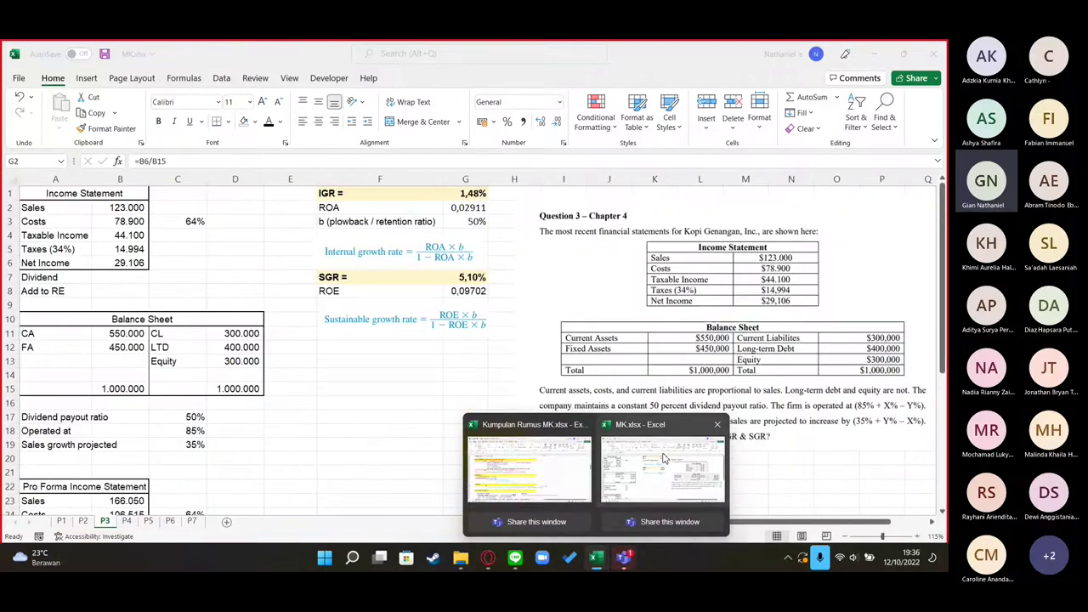
Go back to MK.xlsx and inspect the plowback ratio formula in the IGR calculation
{"action": "left_click", "coordinate": [666, 468]}
{"action": "left_click", "coordinate": [479, 222]}
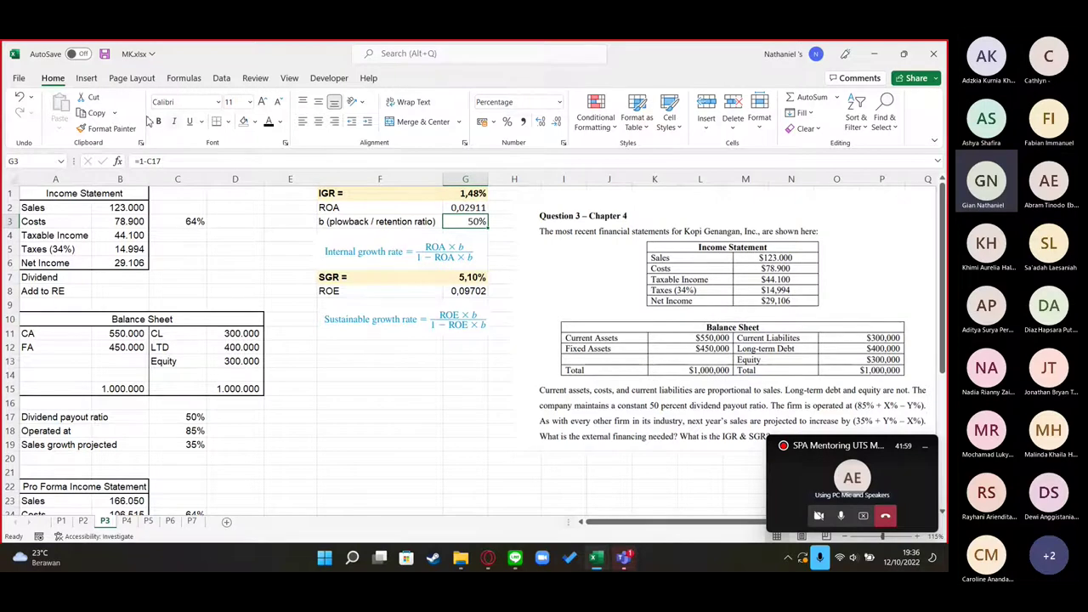
Trace the plowback ratio formula to the dividend payout ratio and inspect the SGR formula on sheet P3
{"action": "key", "text": "F2"}
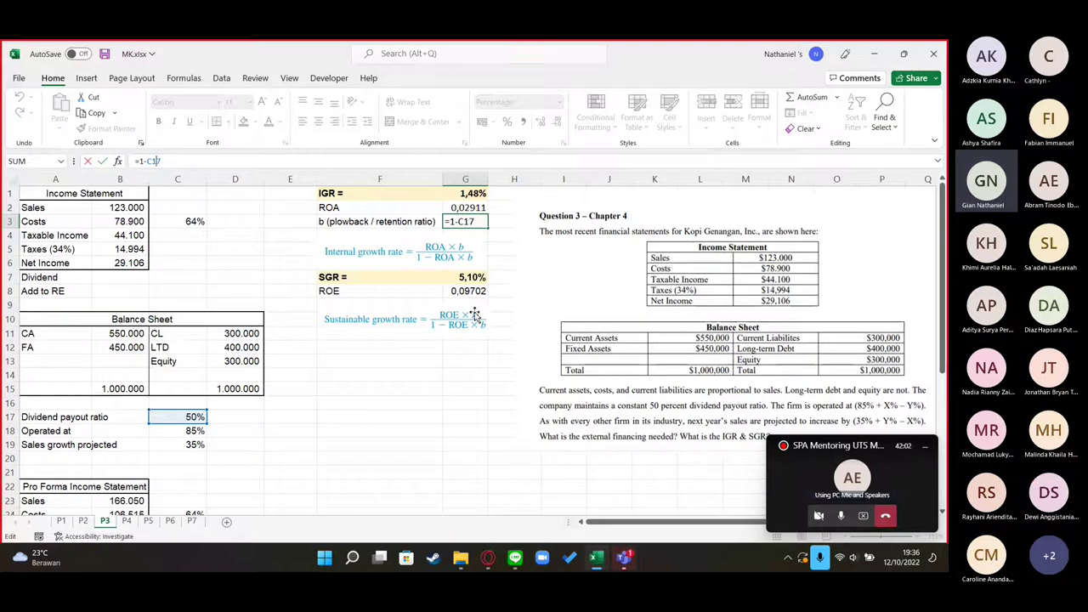
{"action": "key", "text": "Return"}
{"action": "left_click", "coordinate": [466, 277]}
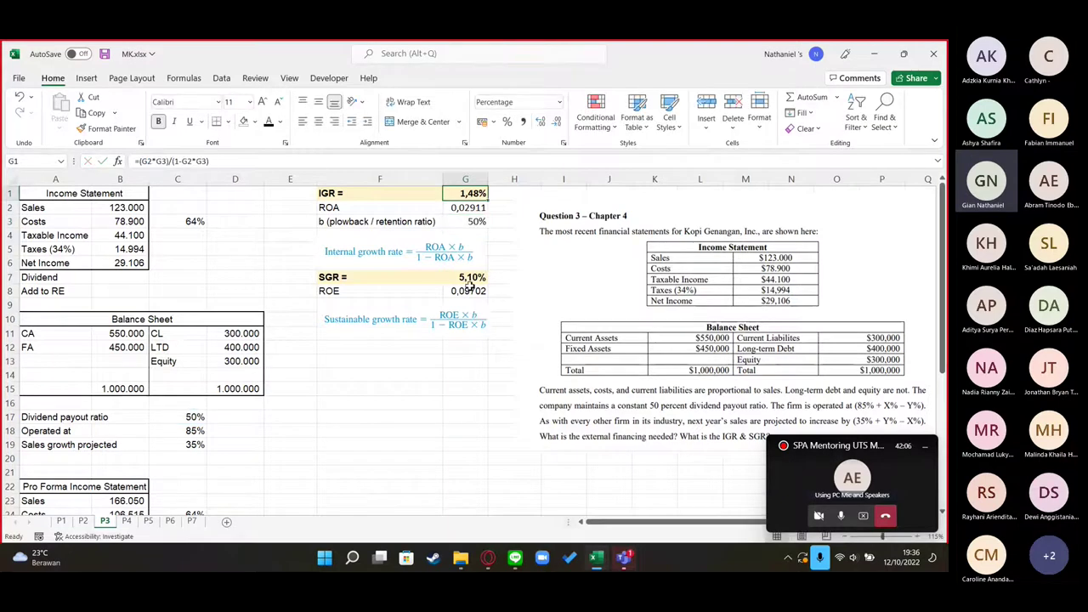
{"action": "left_click", "coordinate": [472, 314]}
{"action": "left_click", "coordinate": [413, 278]}
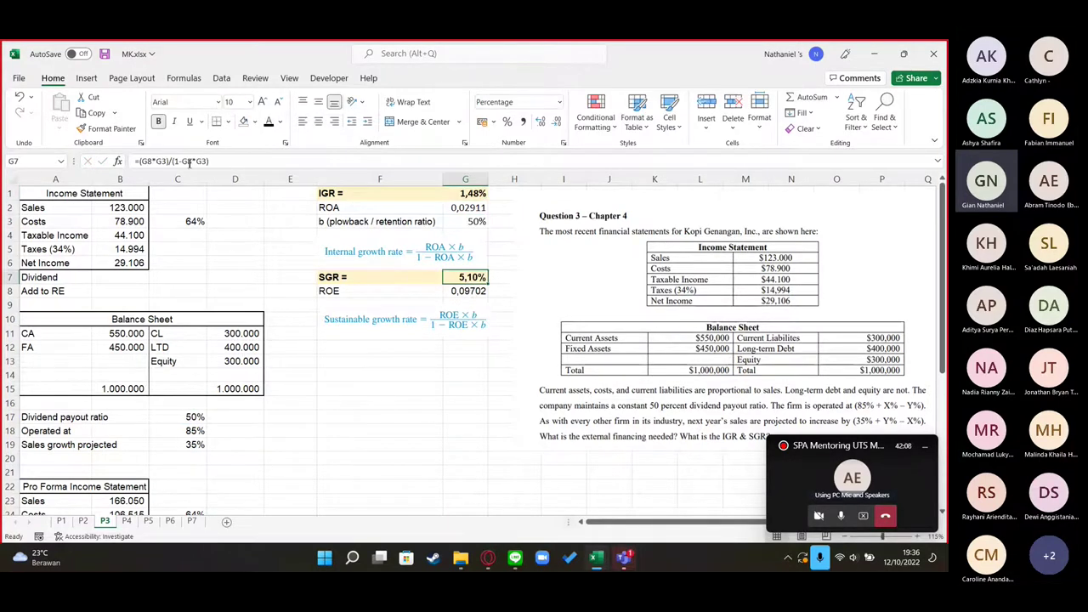
{"action": "left_click", "coordinate": [432, 406]}
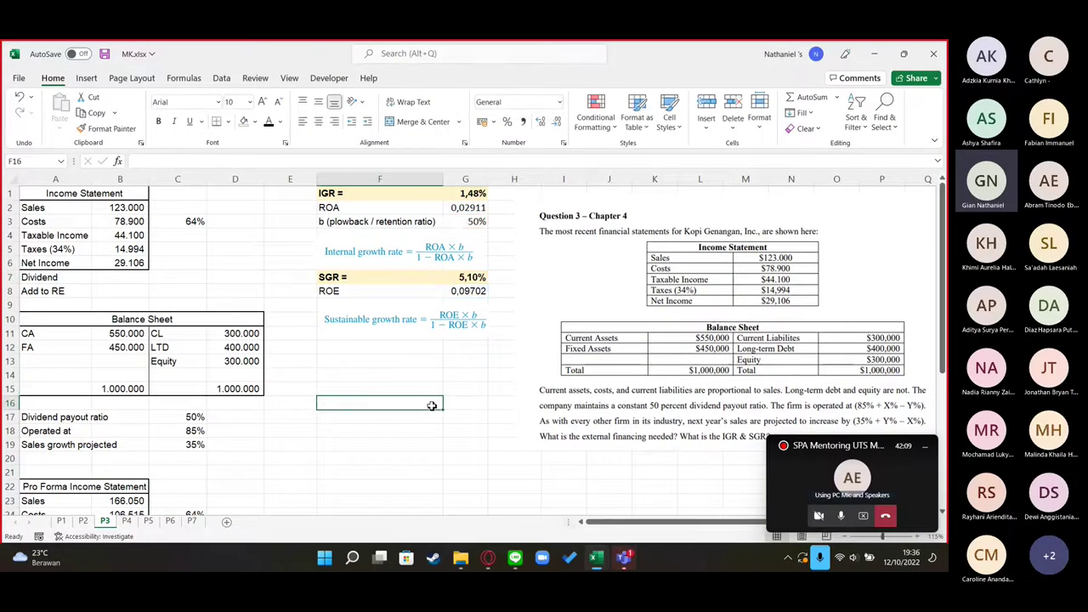
{"action": "left_click_drag", "start_coordinate": [438, 374], "coordinate": [487, 370]}
{"action": "left_click", "coordinate": [393, 361]}
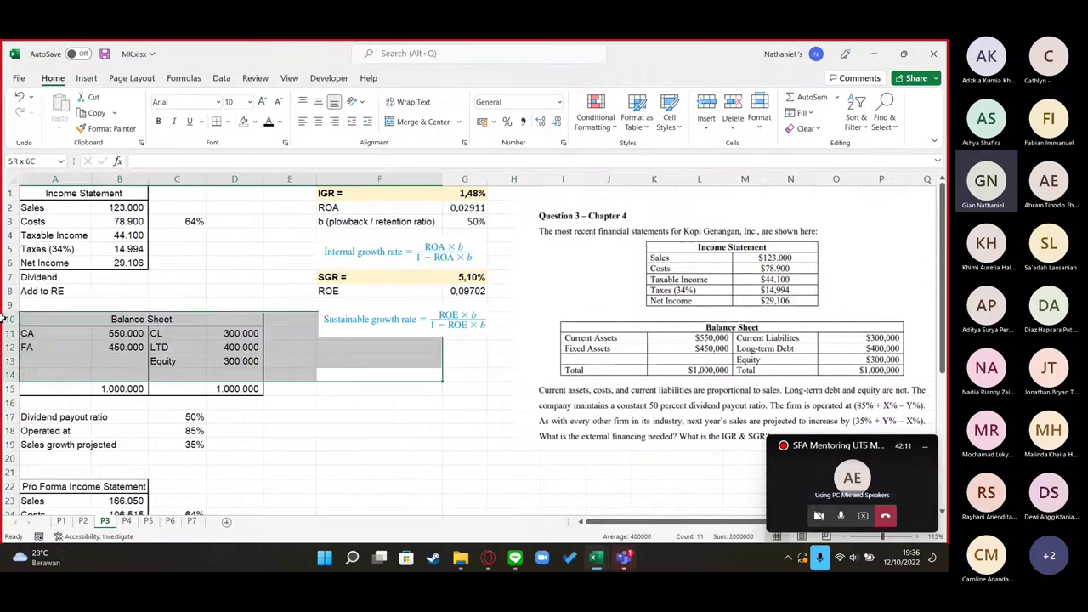
{"action": "scroll", "coordinate": [395, 360], "scroll_direction": "down", "scroll_amount": 1}
{"action": "scroll", "coordinate": [395, 359], "scroll_direction": "up", "scroll_amount": 1}
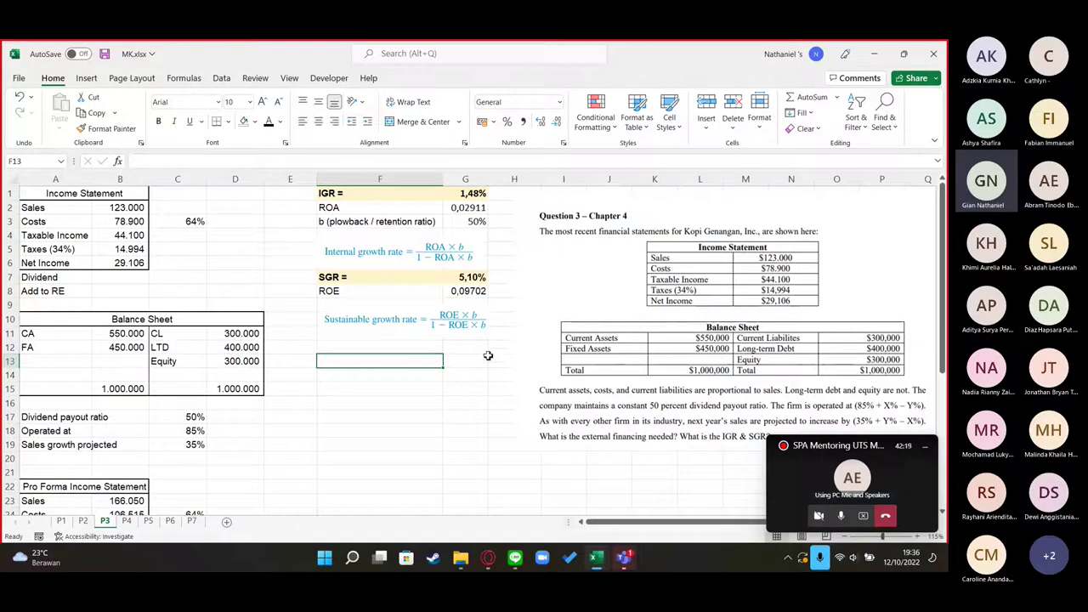
Open sheet P4 and read the Question 4 statement and its formulas
{"action": "left_click", "coordinate": [128, 520]}
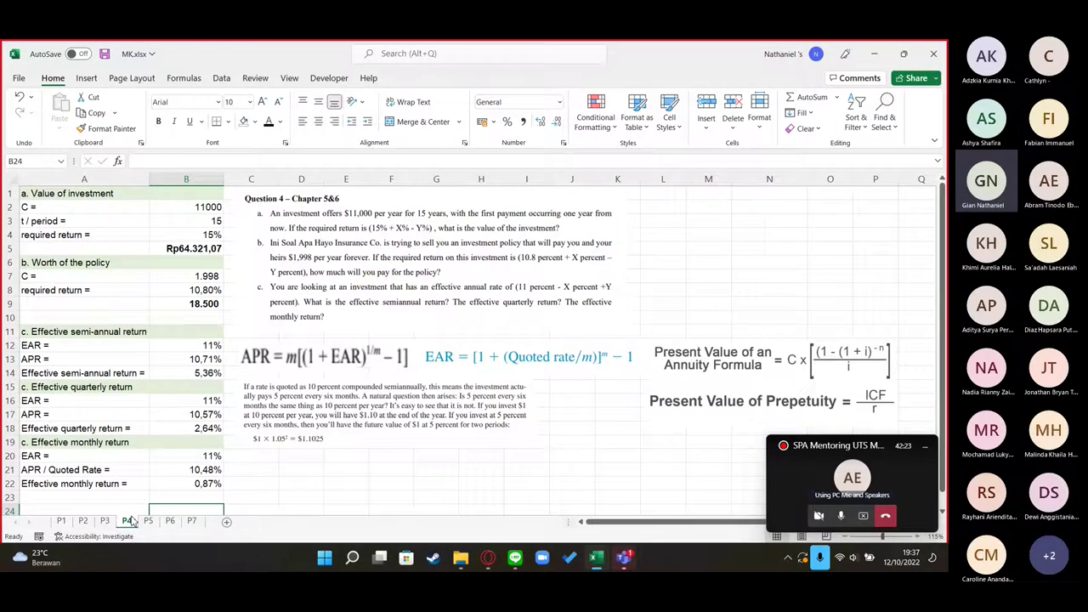
{"action": "left_click", "coordinate": [332, 371]}
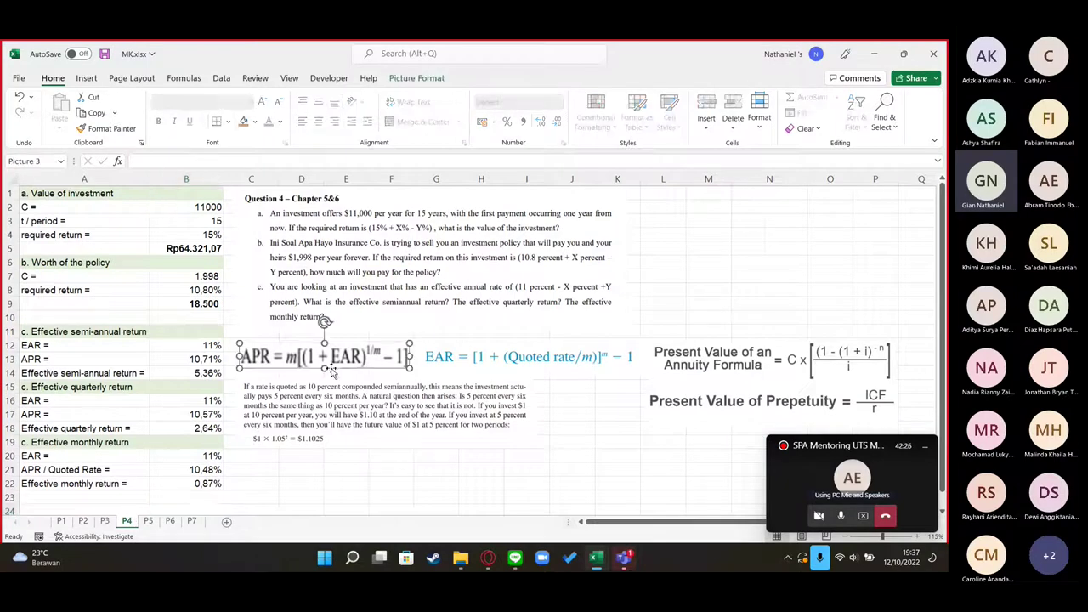
{"action": "left_click", "coordinate": [745, 222]}
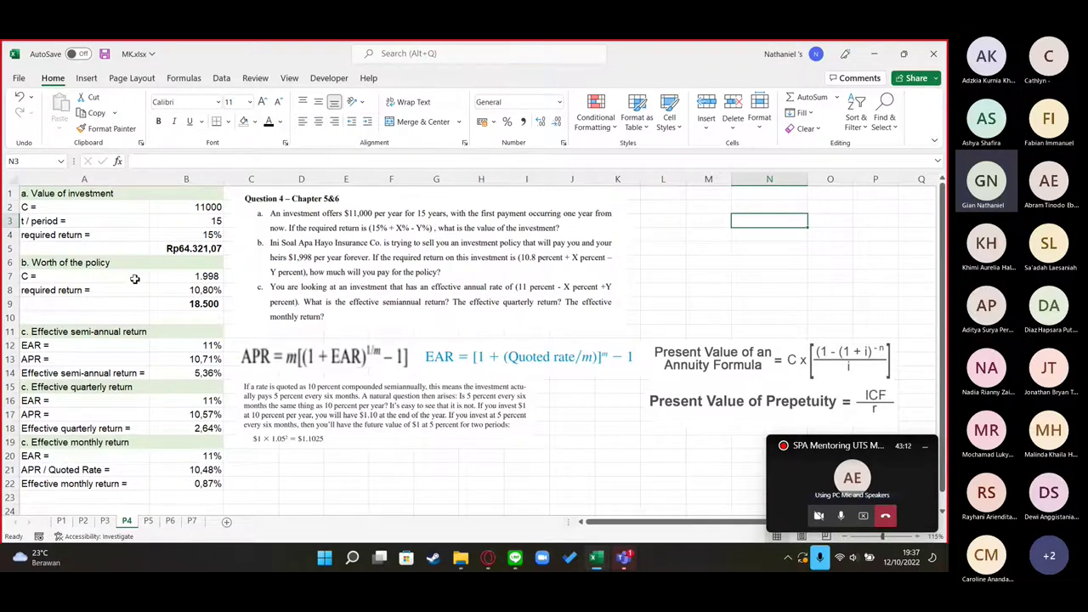
Review the cash flow, period and required return in part a and inspect the PV formula for the investment value
{"action": "left_click", "coordinate": [191, 207]}
{"action": "left_click", "coordinate": [191, 220]}
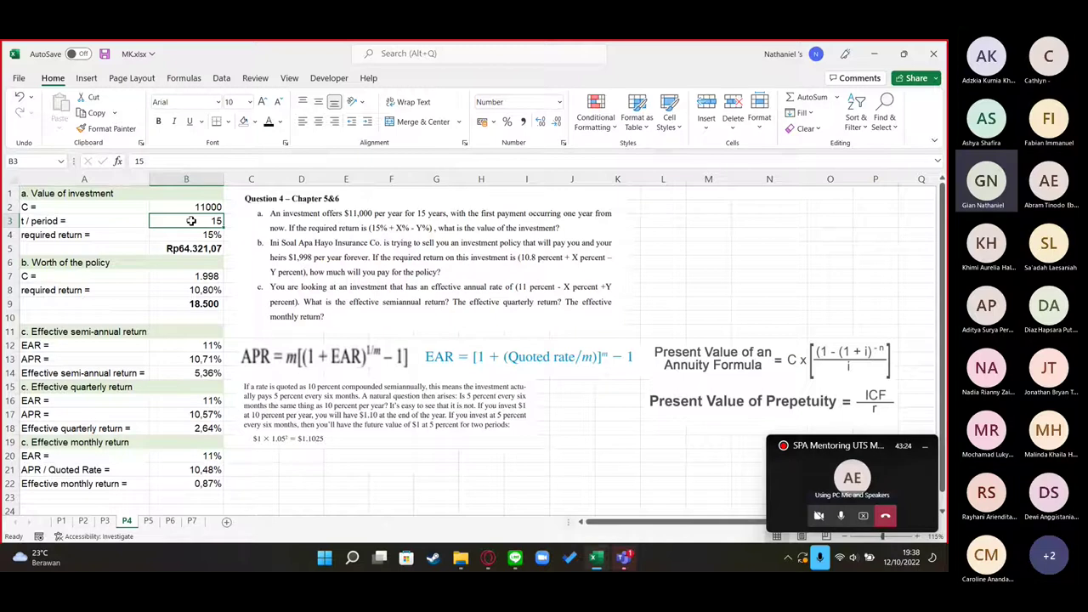
{"action": "key", "text": "Down"}
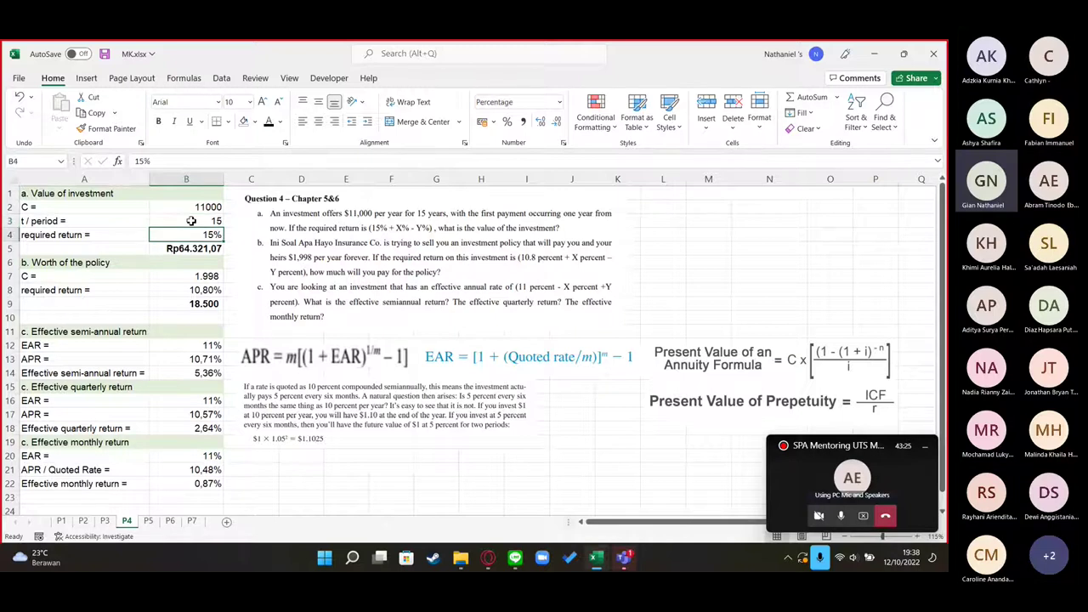
{"action": "key", "text": "Down"}
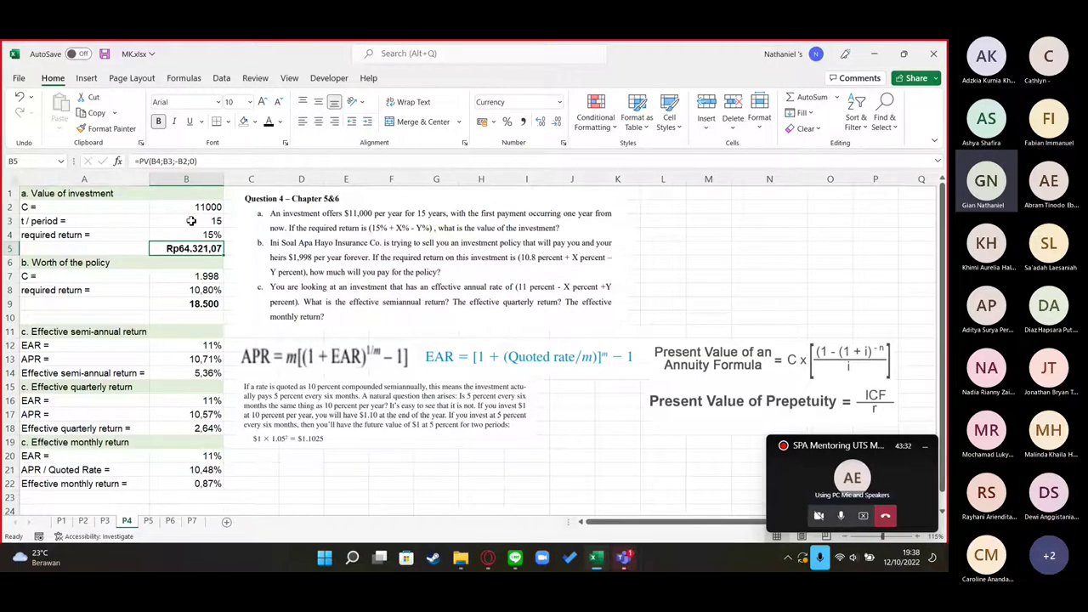
{"action": "left_click", "coordinate": [211, 161]}
{"action": "left_click", "coordinate": [711, 264]}
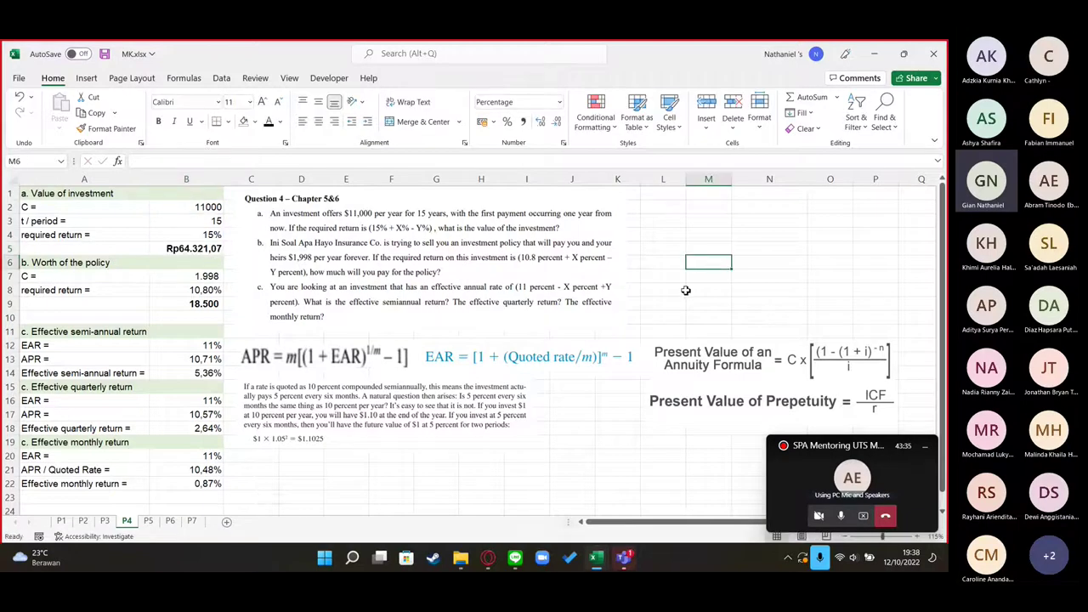
{"action": "left_click", "coordinate": [710, 239]}
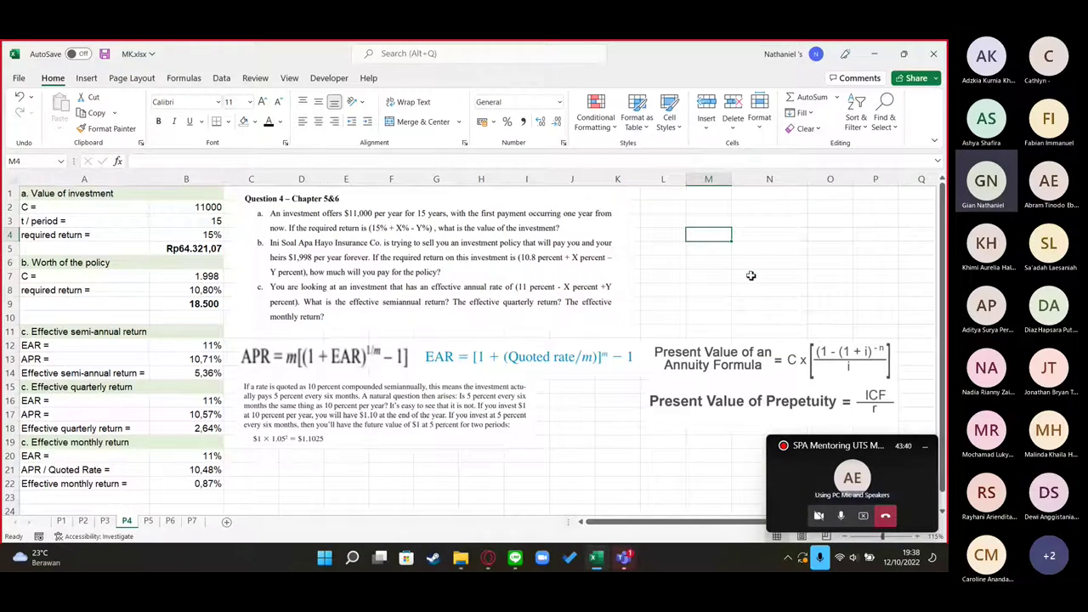
Work out the annuity formula's discount factor manually, entering =1+B4 in M5 and =M5^-B3 in M6
{"action": "left_click", "coordinate": [858, 375]}
{"action": "left_click", "coordinate": [711, 246]}
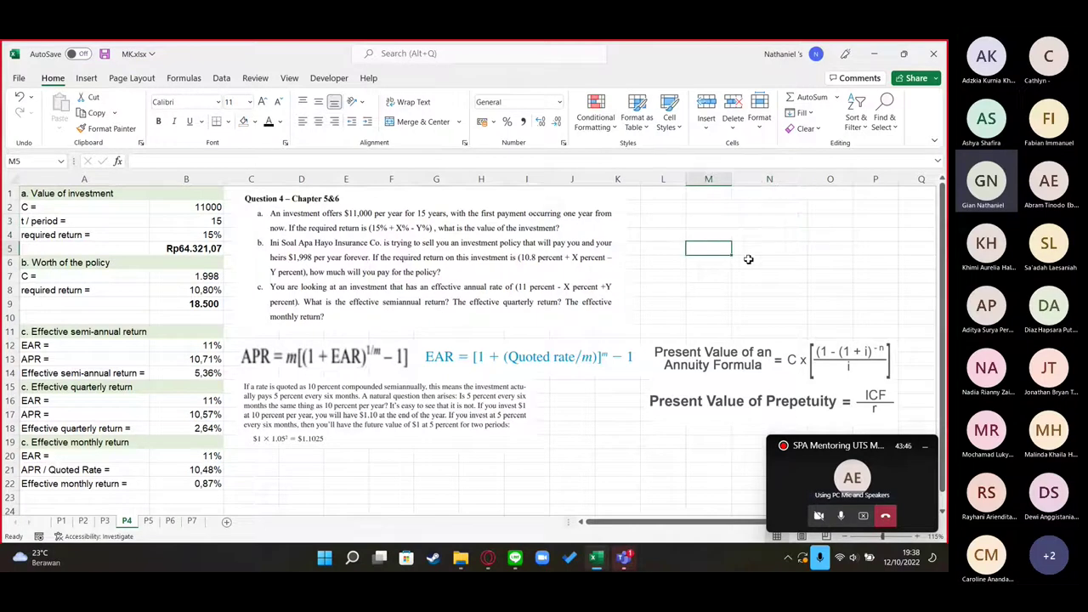
{"action": "type", "text": "=1+"}
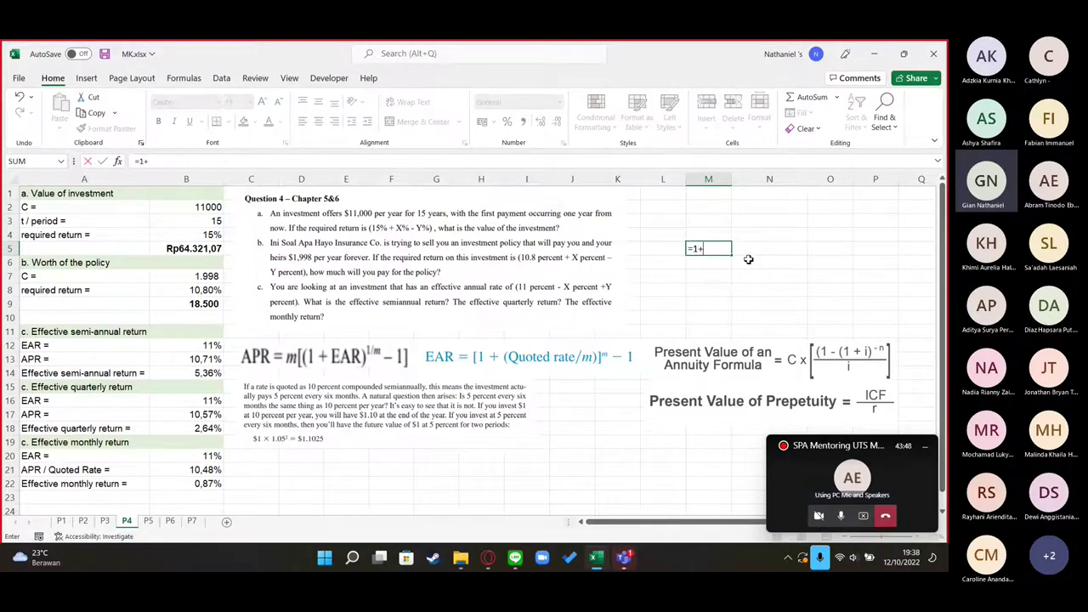
{"action": "type", "text": "B4"}
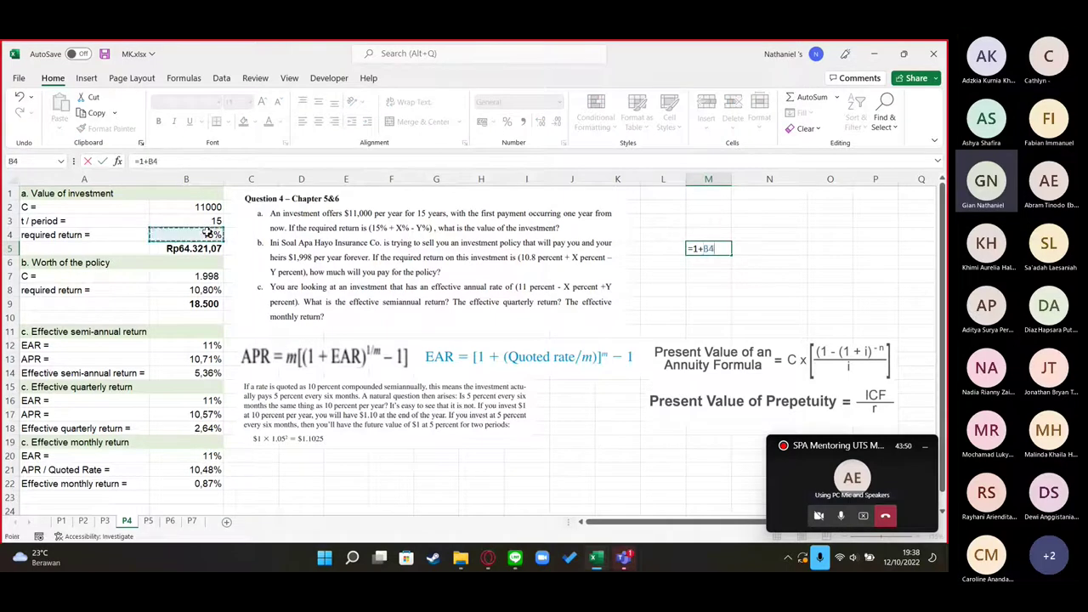
{"action": "key", "text": "Return"}
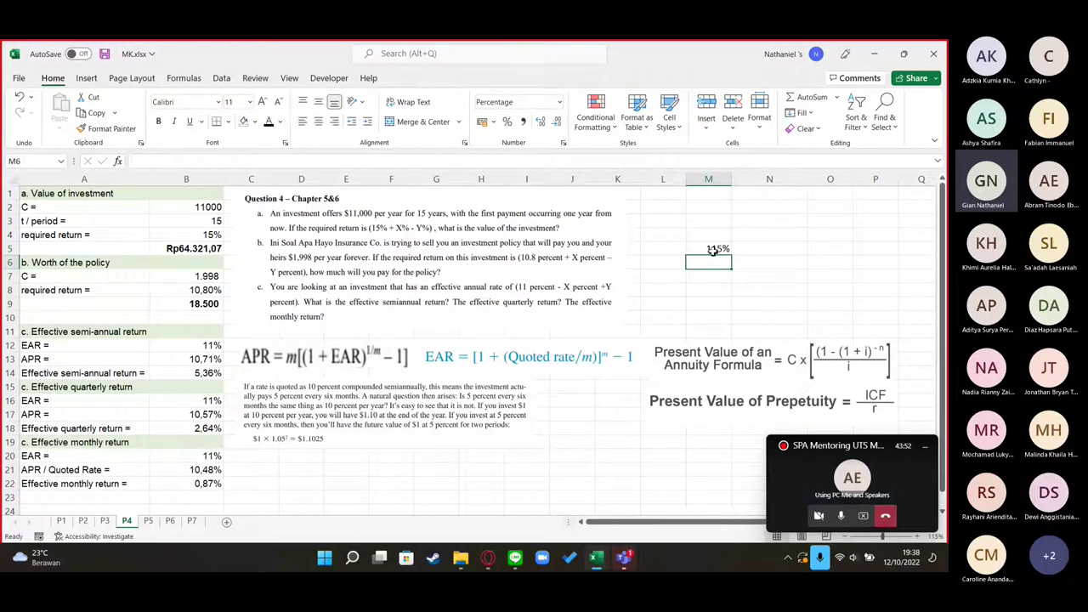
{"action": "type", "text": "="}
{"action": "key", "text": "Up"}
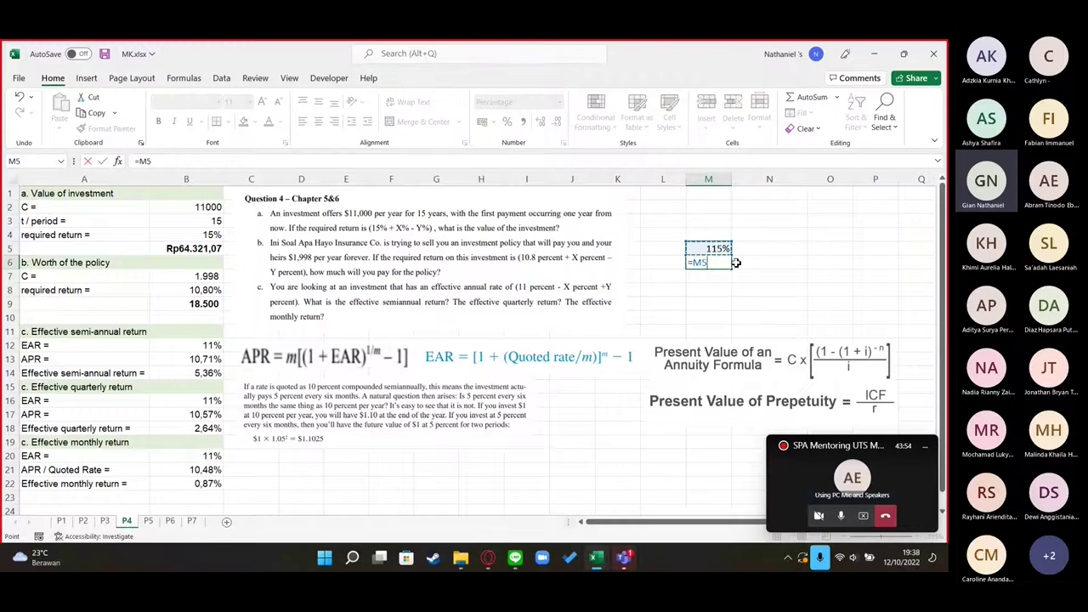
{"action": "type", "text": "^-"}
{"action": "left_click", "coordinate": [208, 224]}
{"action": "key", "text": "Return"}
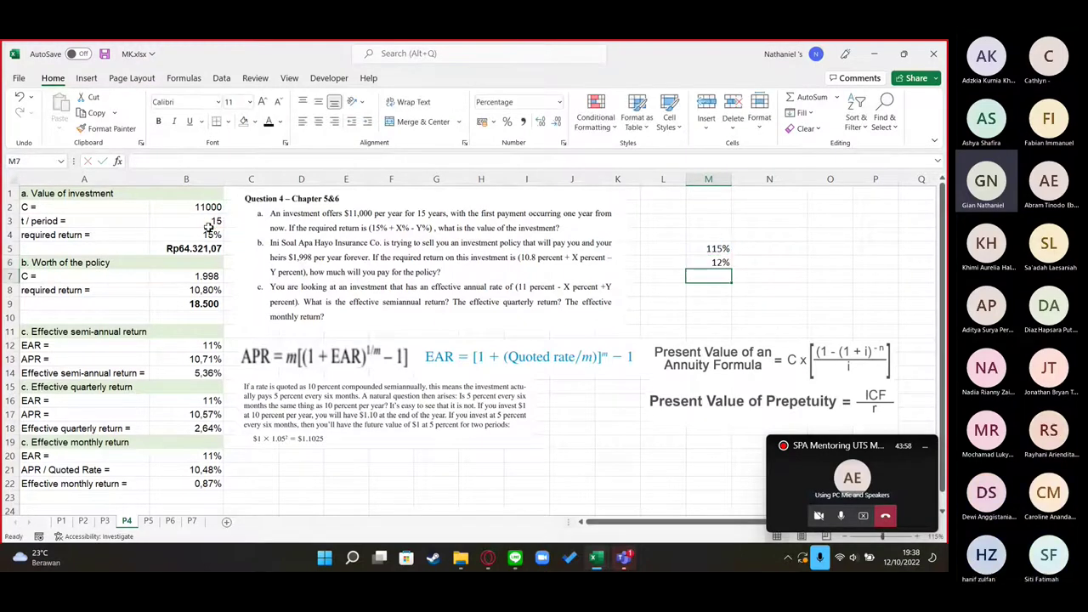
Calculate the annuity factor by entering =1-M6 in M7 and dividing M7 by the required return in B4 in M8
{"action": "type", "text": "=1-"}
{"action": "key", "text": "Up"}
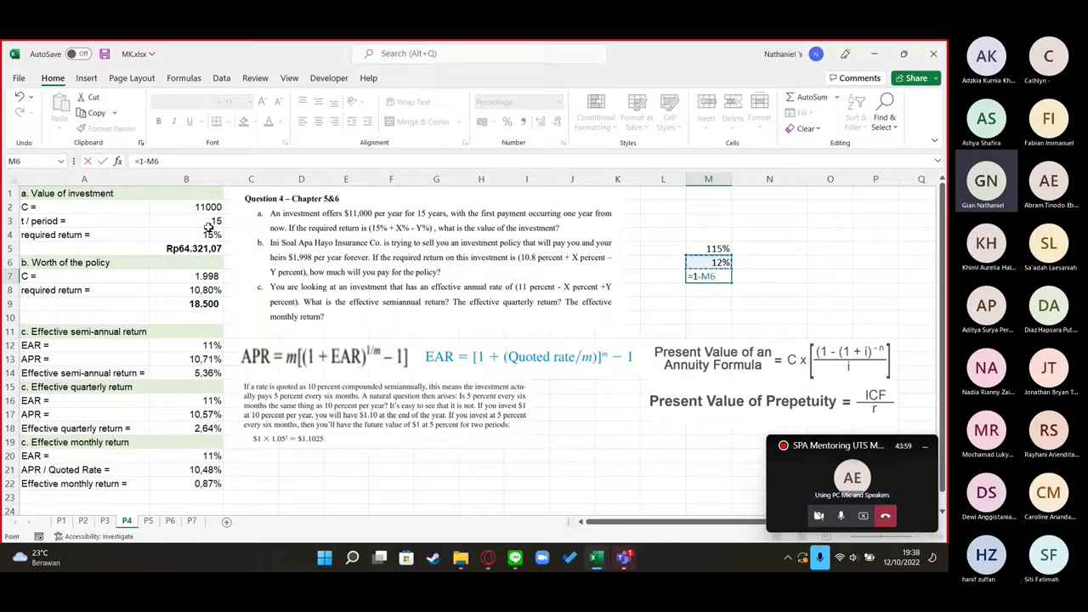
{"action": "key", "text": "Return"}
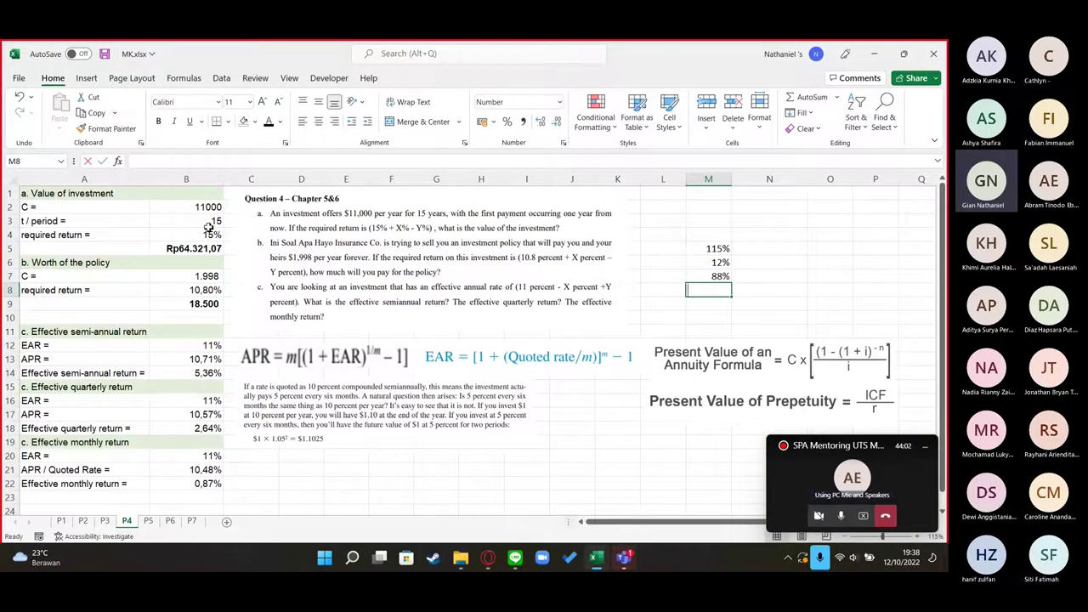
{"action": "type", "text": "="}
{"action": "key", "text": "Up"}
{"action": "type", "text": "/"}
{"action": "left_click", "coordinate": [201, 236]}
{"action": "key", "text": "Tab"}
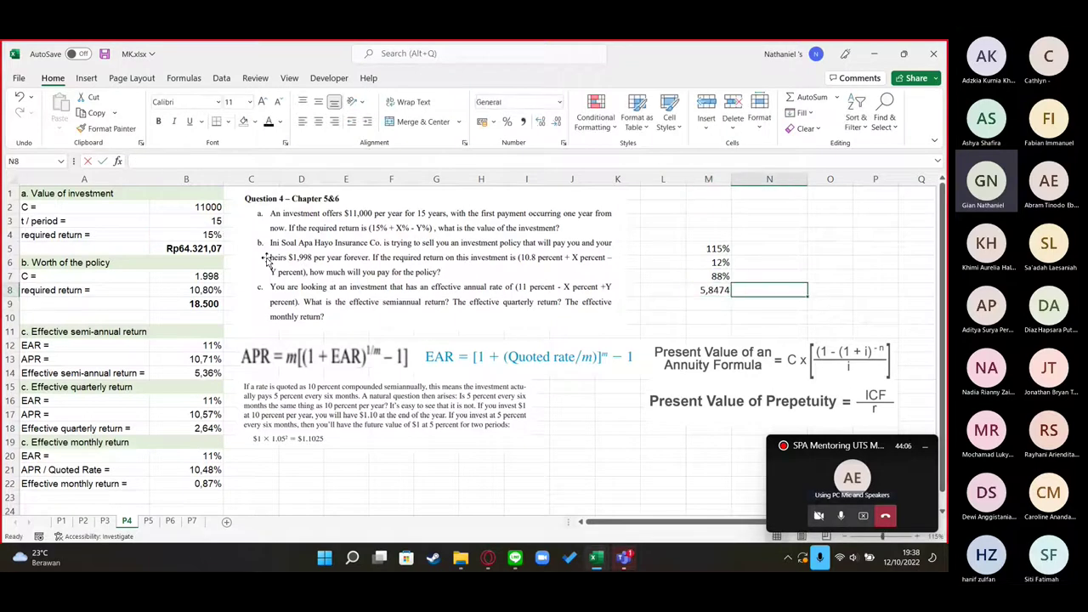
Multiply the annuity factor by the yearly payment, entering =M8*B2 in N8
{"action": "type", "text": "="}
{"action": "key", "text": "Left"}
{"action": "type", "text": "*"}
{"action": "left_click", "coordinate": [204, 211]}
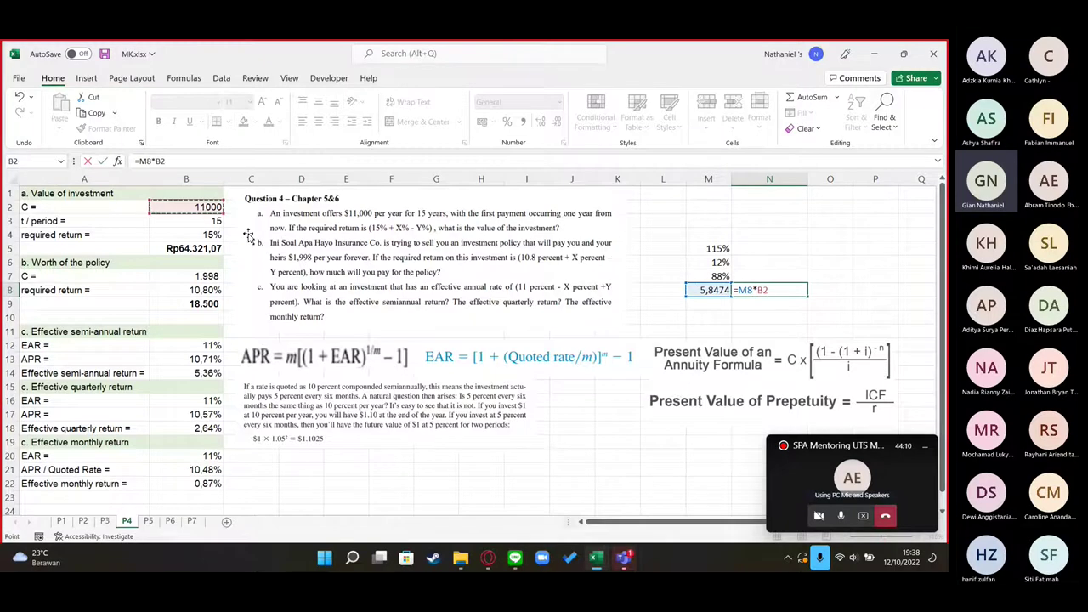
{"action": "key", "text": "Return"}
{"action": "key", "text": "Up"}
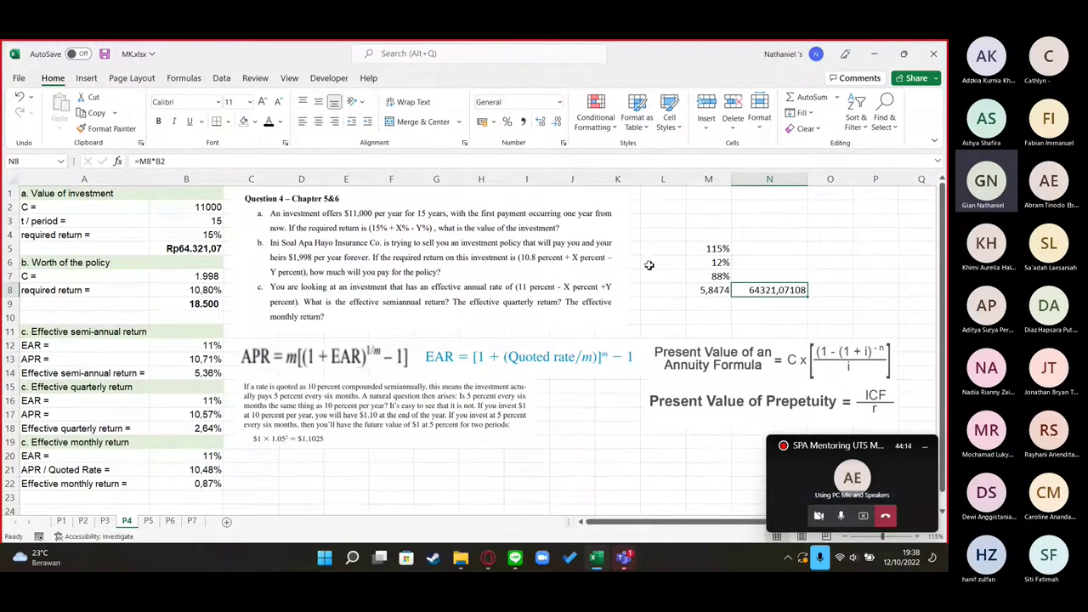
Compare the manual annuity result in N8 with the PV function result in B5
{"action": "left_click", "coordinate": [186, 248]}
{"action": "left_click", "coordinate": [769, 290]}
{"action": "left_click", "coordinate": [191, 248]}
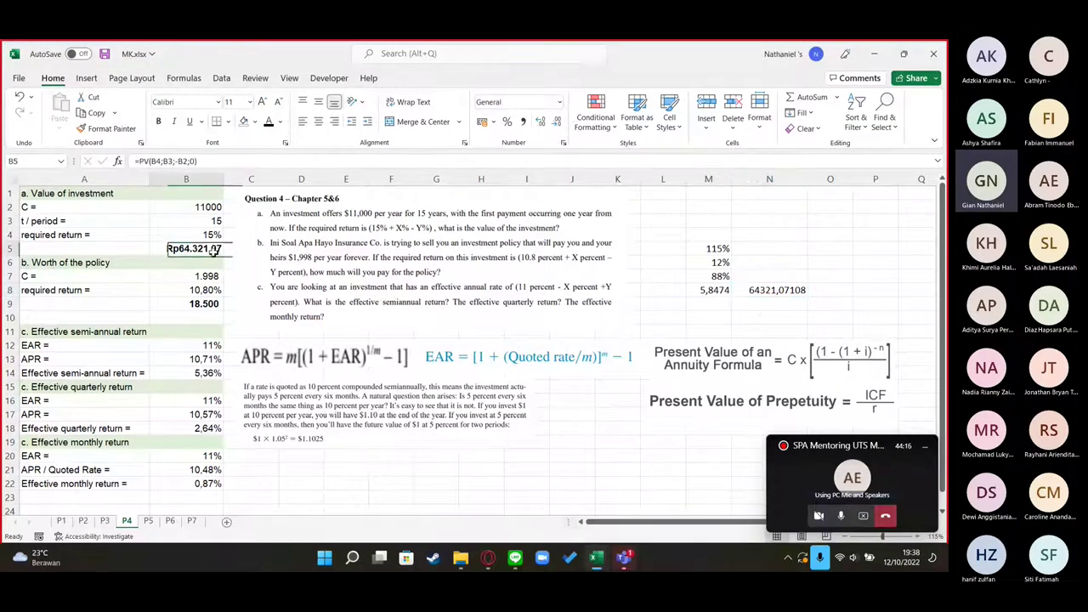
{"action": "left_click", "coordinate": [771, 292]}
{"action": "left_click", "coordinate": [184, 247]}
{"action": "left_click", "coordinate": [769, 289]}
{"action": "left_click", "coordinate": [194, 250]}
{"action": "left_click", "coordinate": [770, 290]}
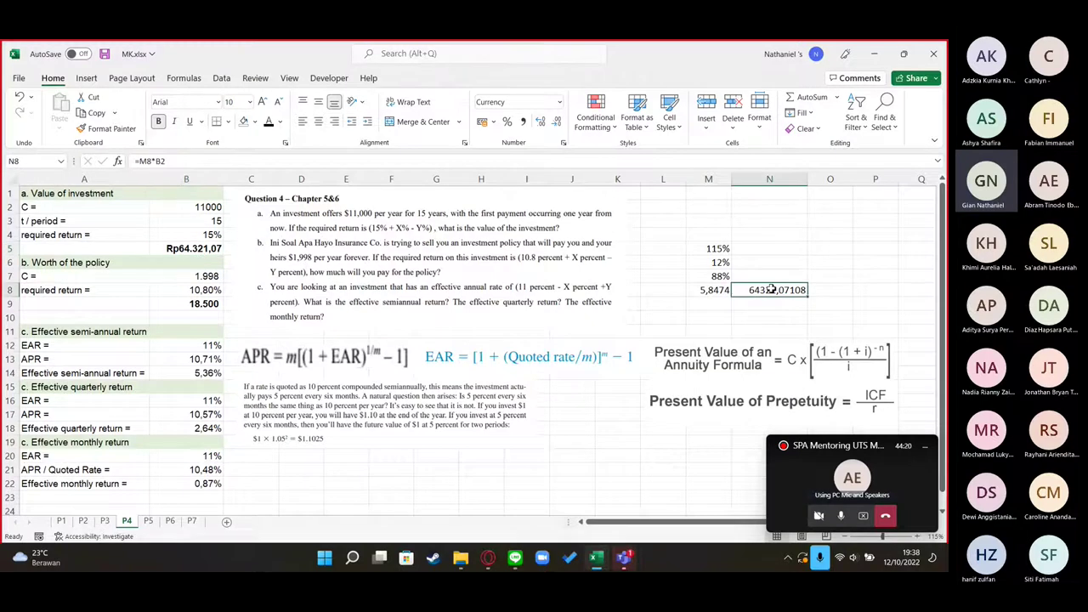
{"action": "left_click", "coordinate": [184, 248]}
{"action": "left_click", "coordinate": [770, 290]}
Clear the manual annuity calculation from cells M5:N8
{"action": "left_click_drag", "start_coordinate": [767, 291], "coordinate": [712, 249]}
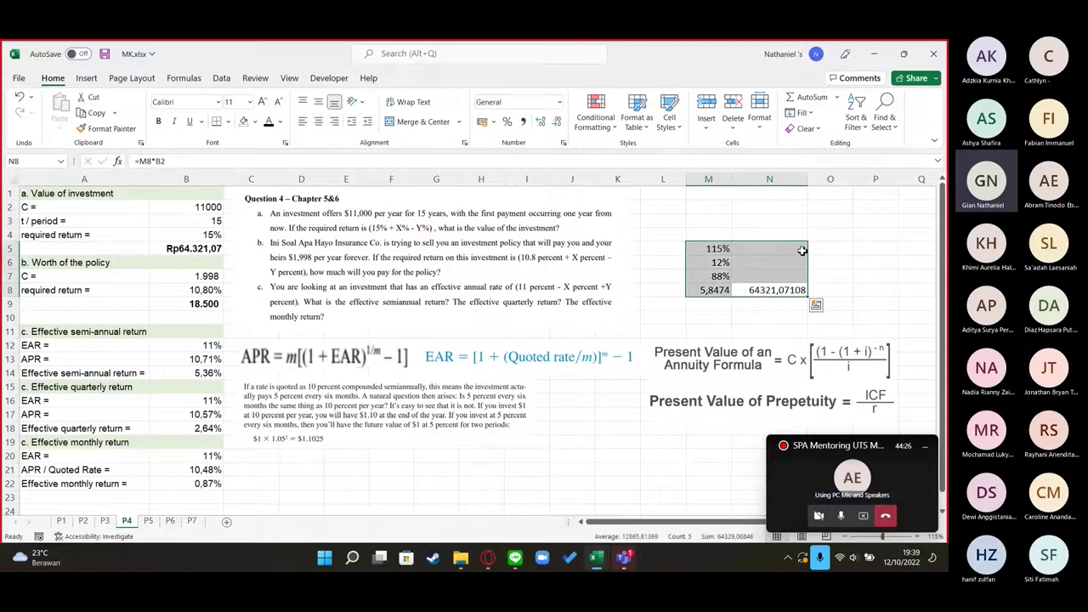
{"action": "key", "text": "Delete"}
{"action": "left_click", "coordinate": [884, 274]}
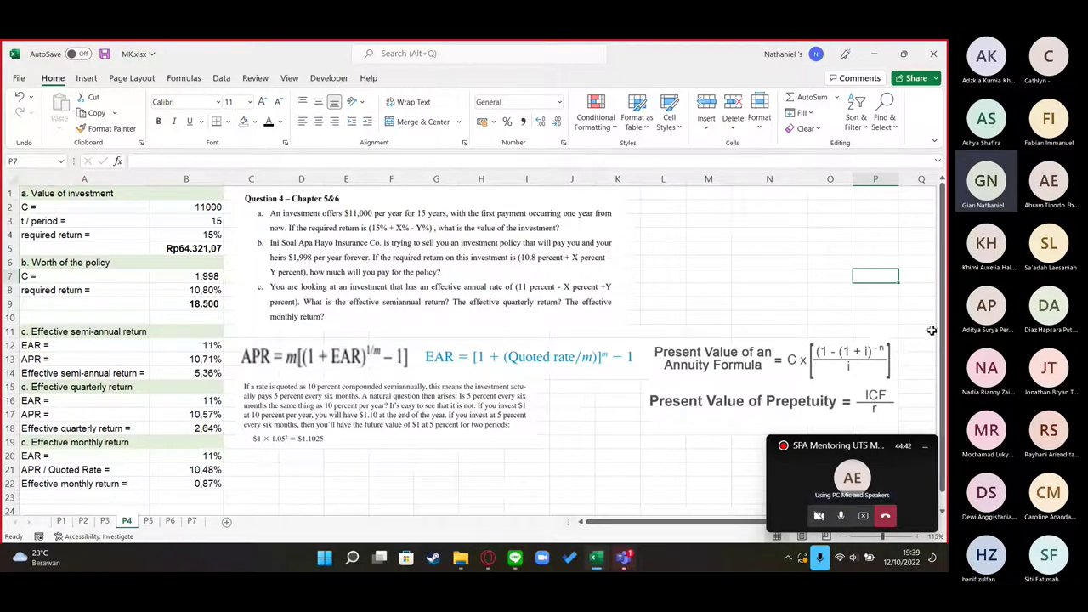
Inspect the cash flow, required return and policy worth formula in part b, and compare it with the perpetuity present value formula
{"action": "left_click", "coordinate": [675, 238]}
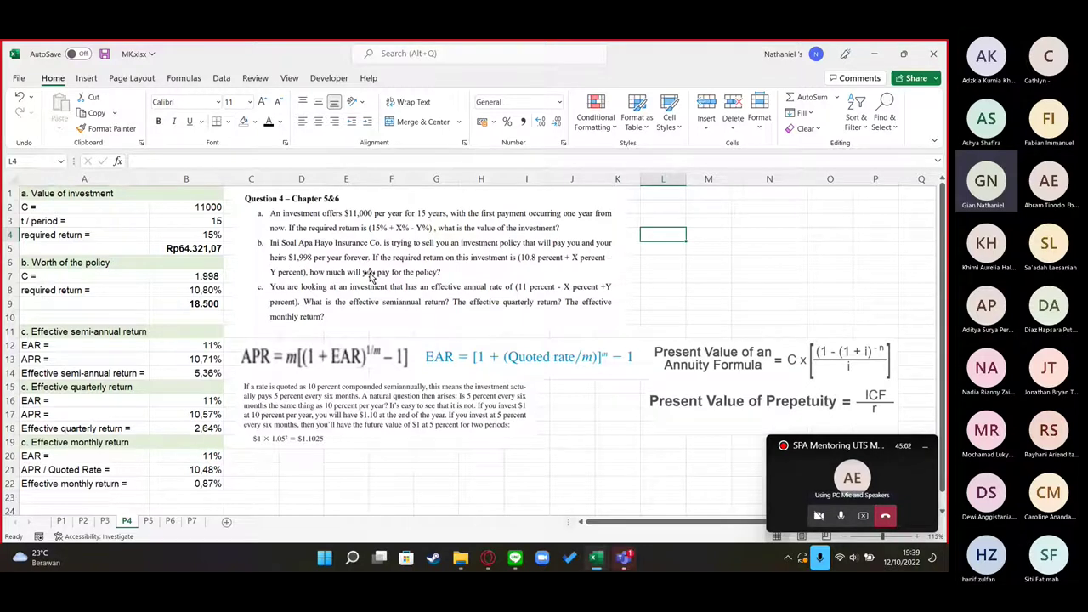
{"action": "left_click", "coordinate": [204, 273]}
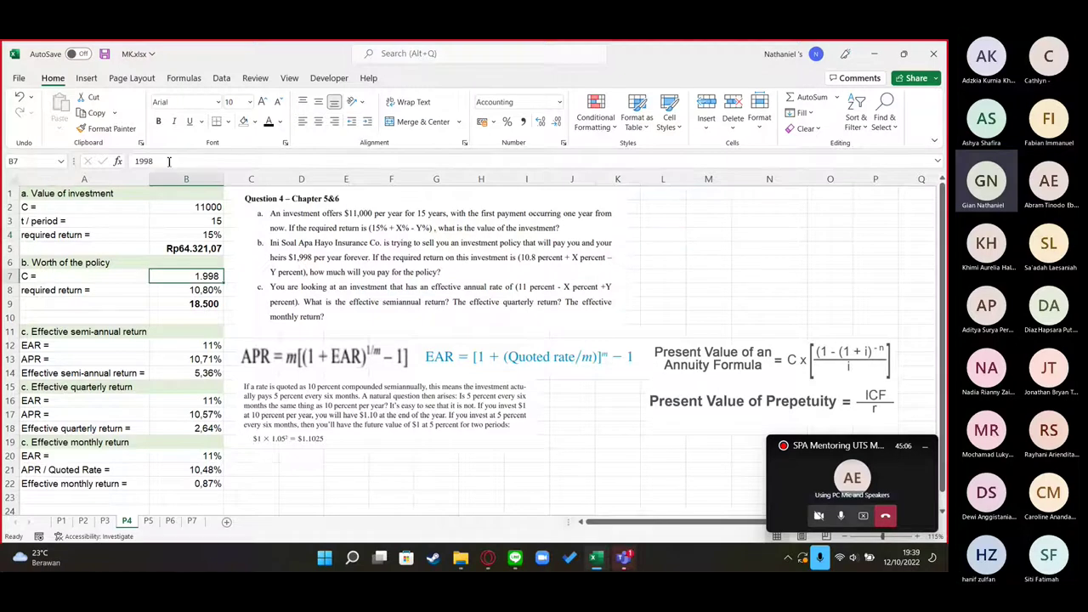
{"action": "left_click", "coordinate": [208, 291]}
{"action": "left_click", "coordinate": [218, 307]}
{"action": "double_click", "coordinate": [218, 307]}
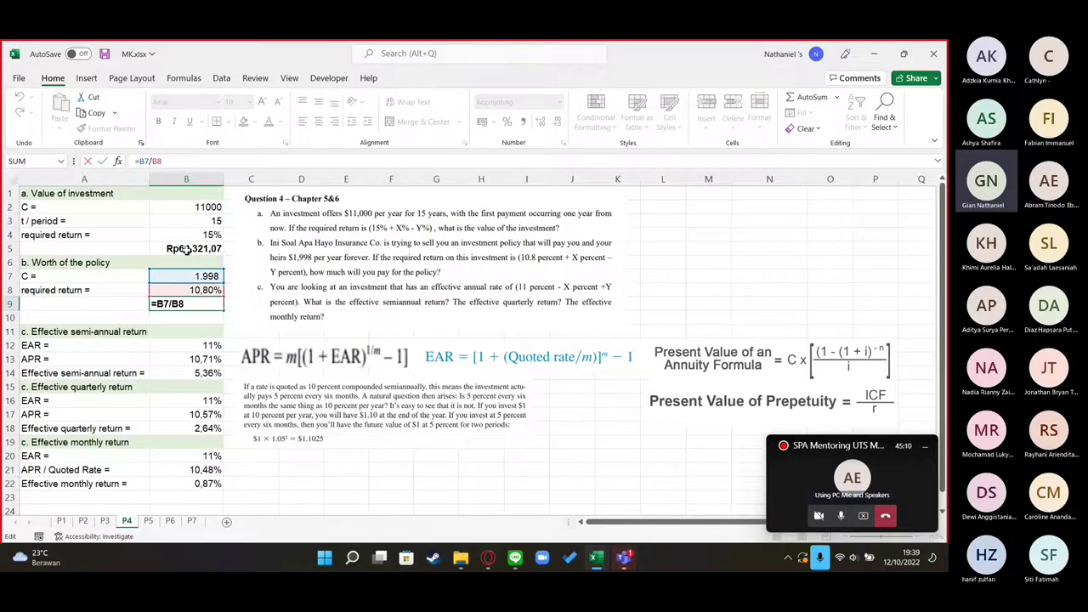
{"action": "left_click", "coordinate": [645, 276]}
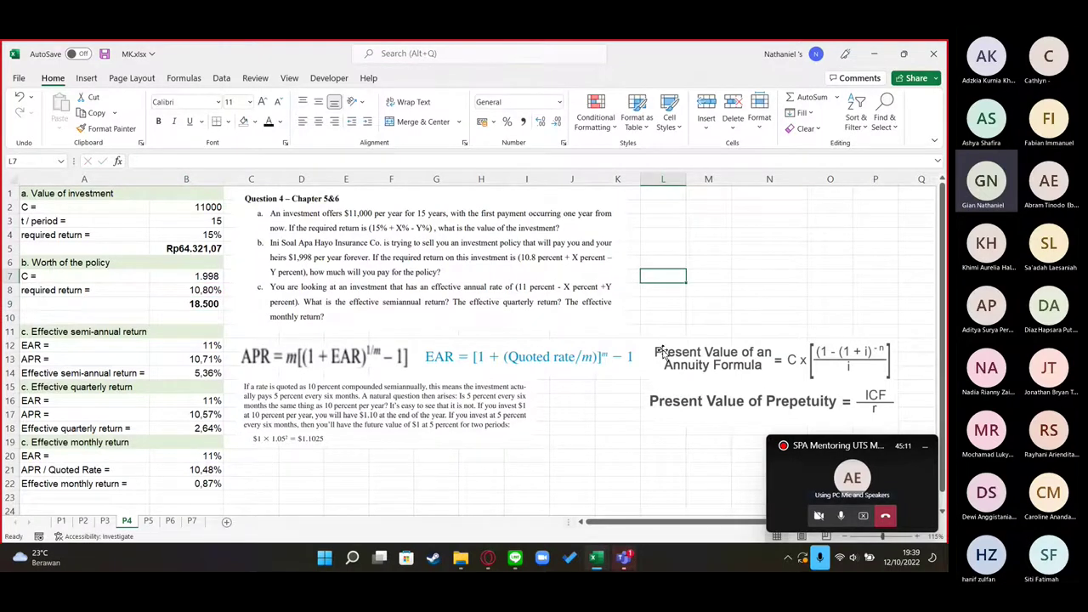
{"action": "left_click", "coordinate": [798, 387]}
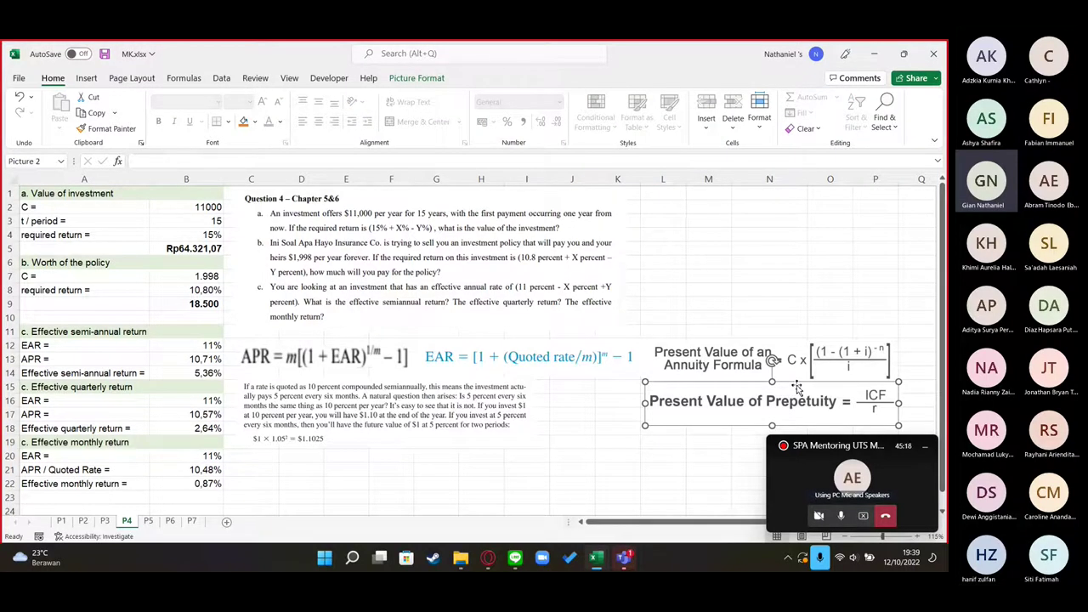
{"action": "left_click", "coordinate": [181, 304]}
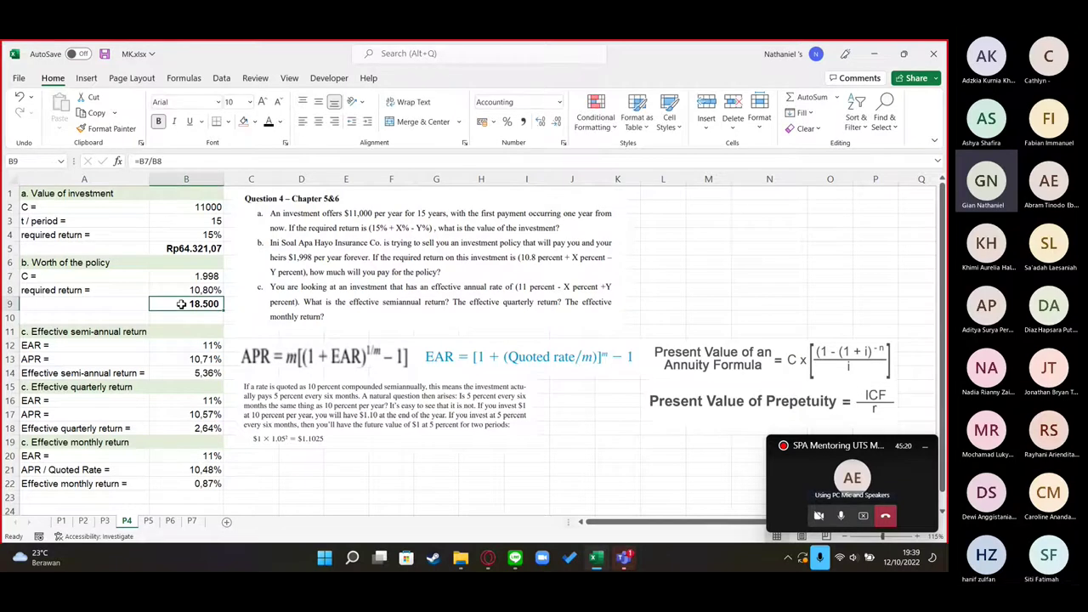
Examine the excerpt on semiannual compounding and its $1 × 1.05² example as background for part c
{"action": "left_click", "coordinate": [198, 328]}
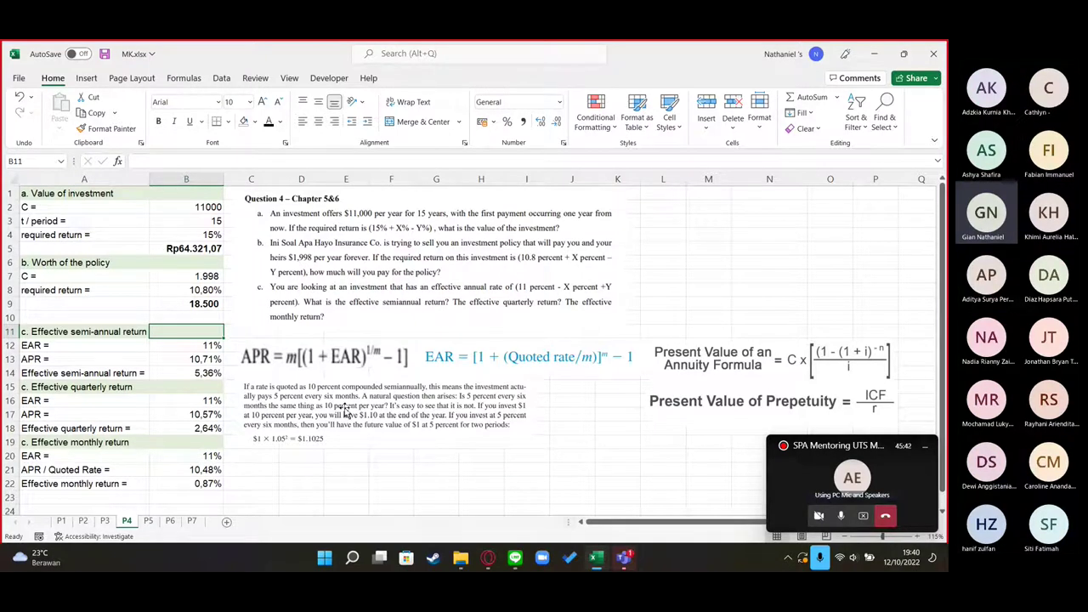
{"action": "left_click", "coordinate": [253, 393]}
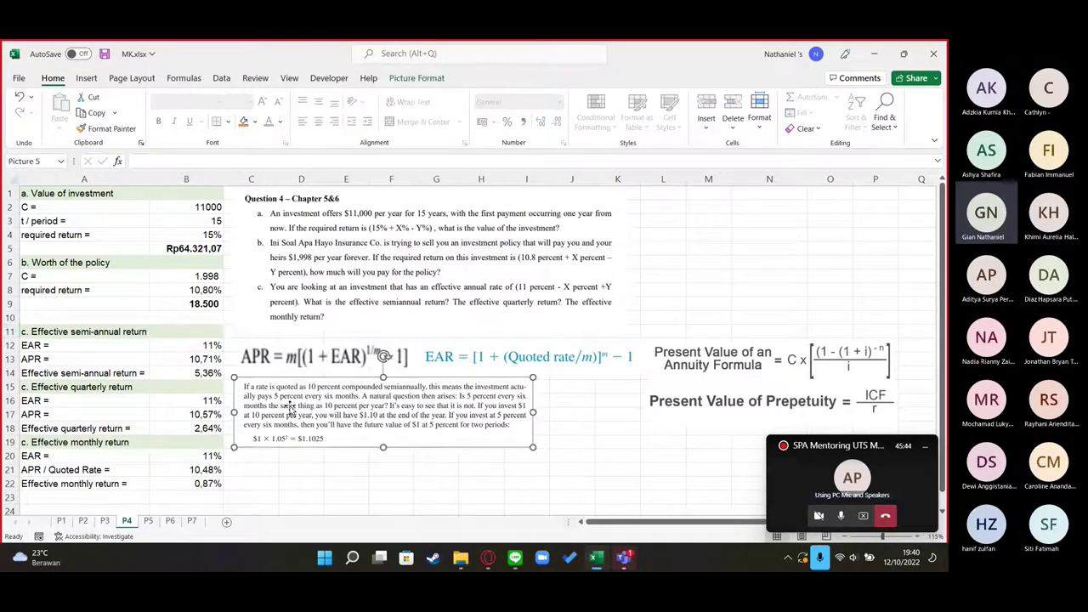
{"action": "left_click", "coordinate": [545, 406]}
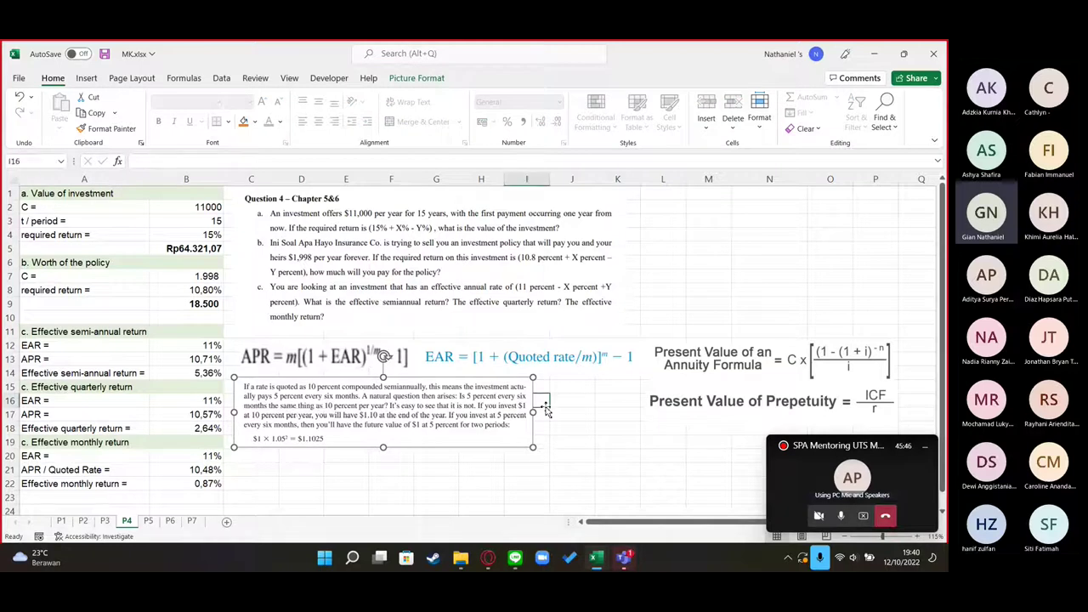
{"action": "left_click", "coordinate": [554, 436]}
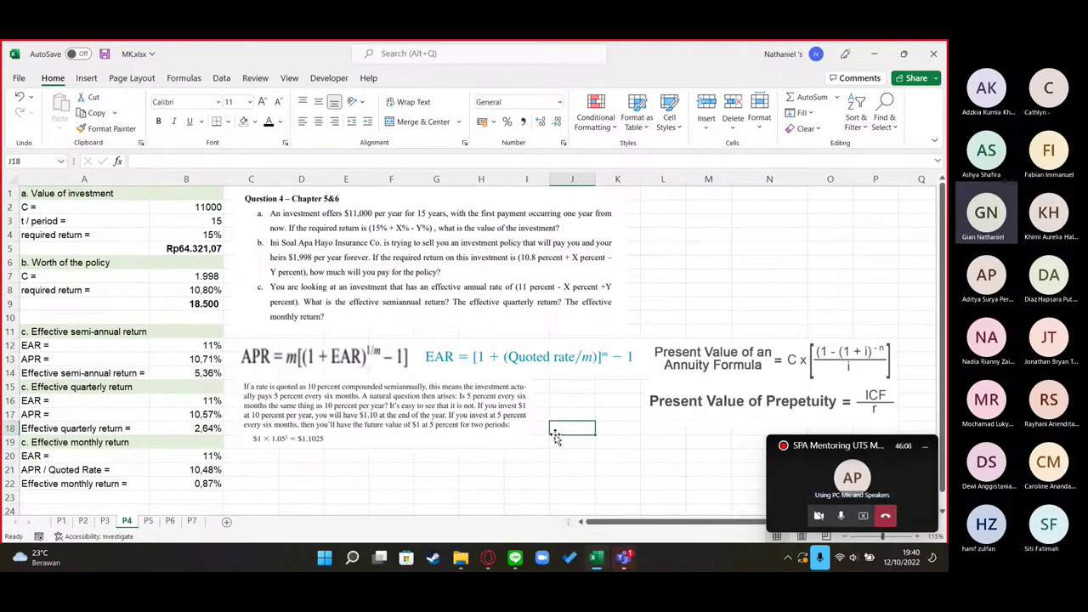
{"action": "left_click", "coordinate": [313, 442]}
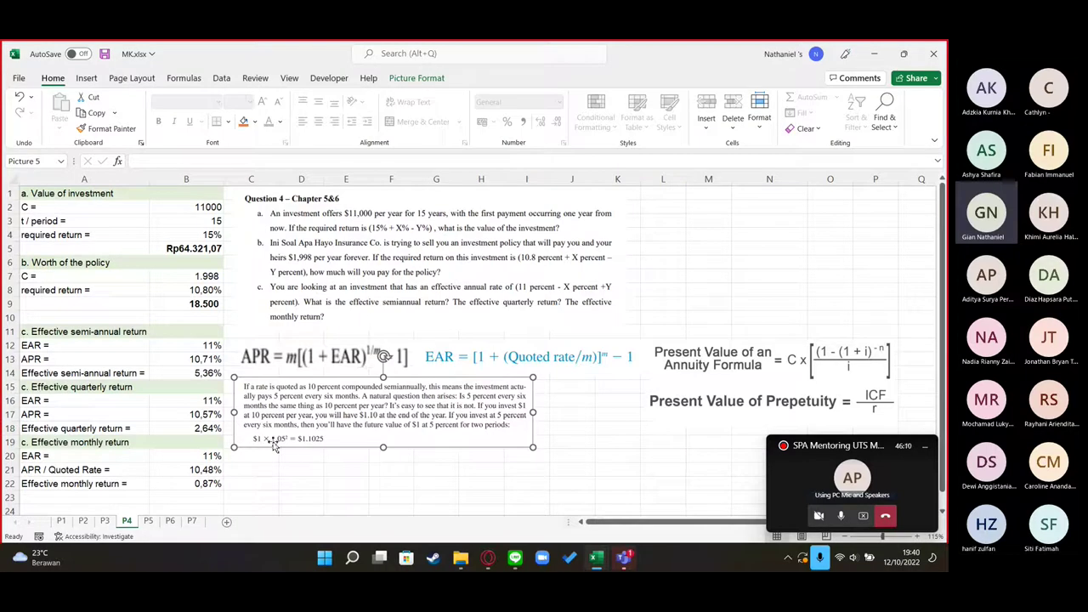
{"action": "left_click", "coordinate": [274, 454]}
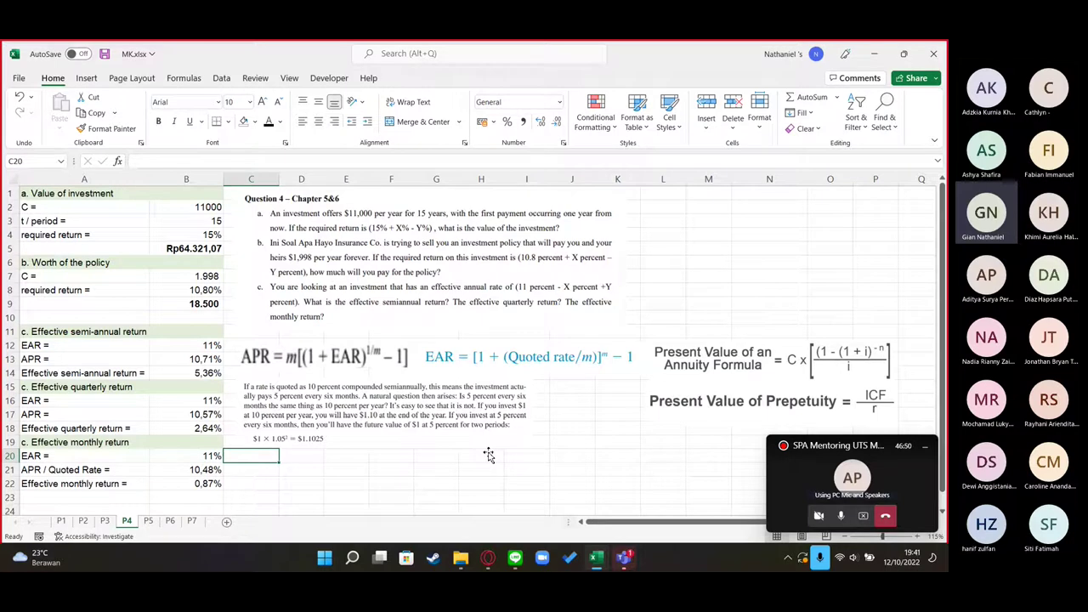
Relate the APR in B13 and the effective semi-annual return in B14 to the semiannual compounding example
{"action": "left_click", "coordinate": [207, 360]}
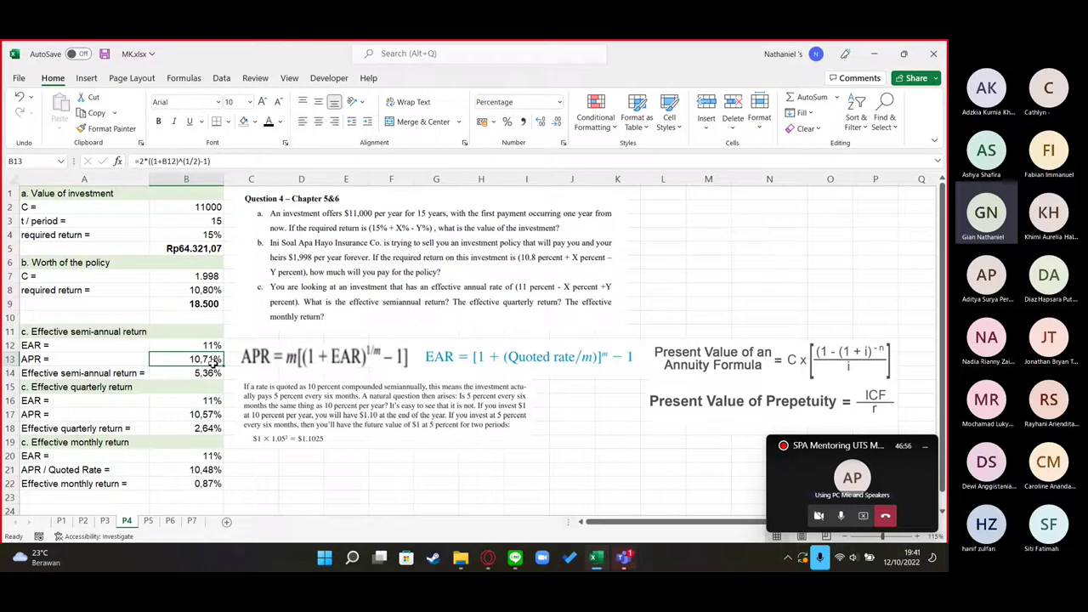
{"action": "left_click", "coordinate": [195, 375]}
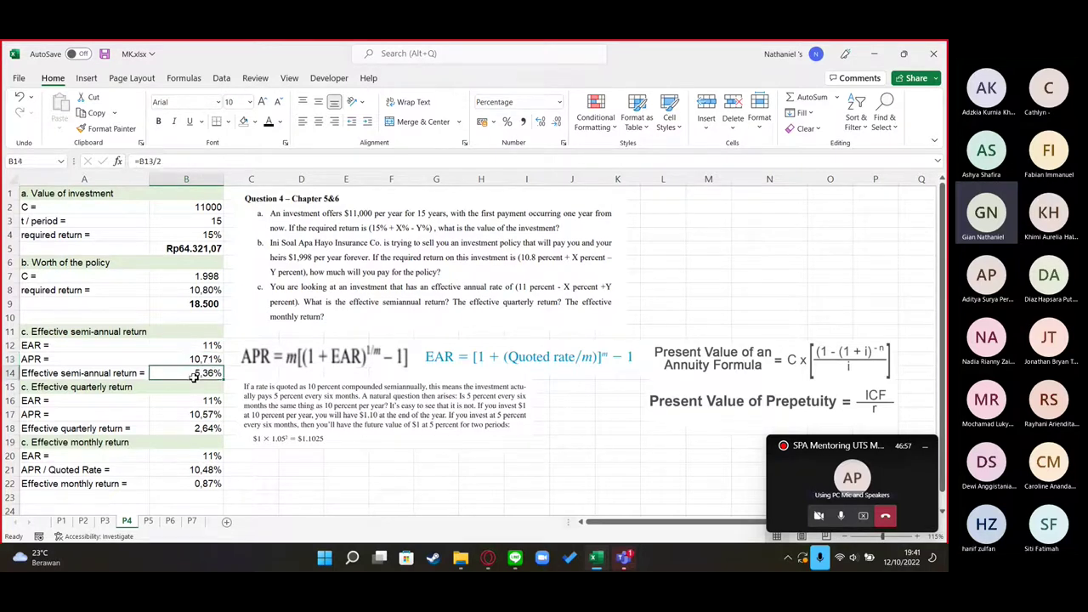
{"action": "left_click", "coordinate": [358, 451]}
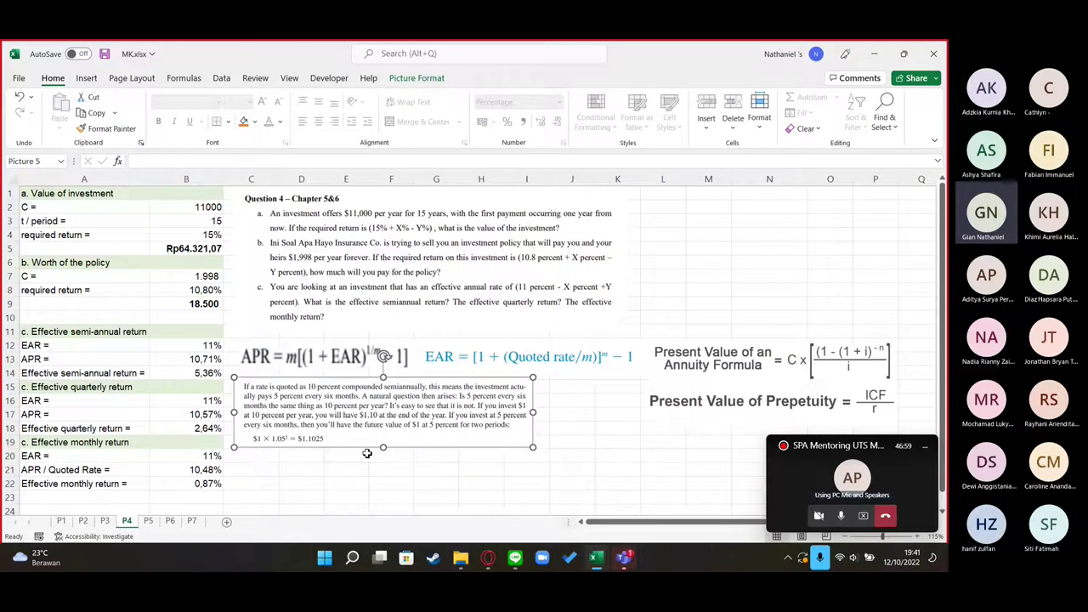
{"action": "left_click", "coordinate": [358, 453]}
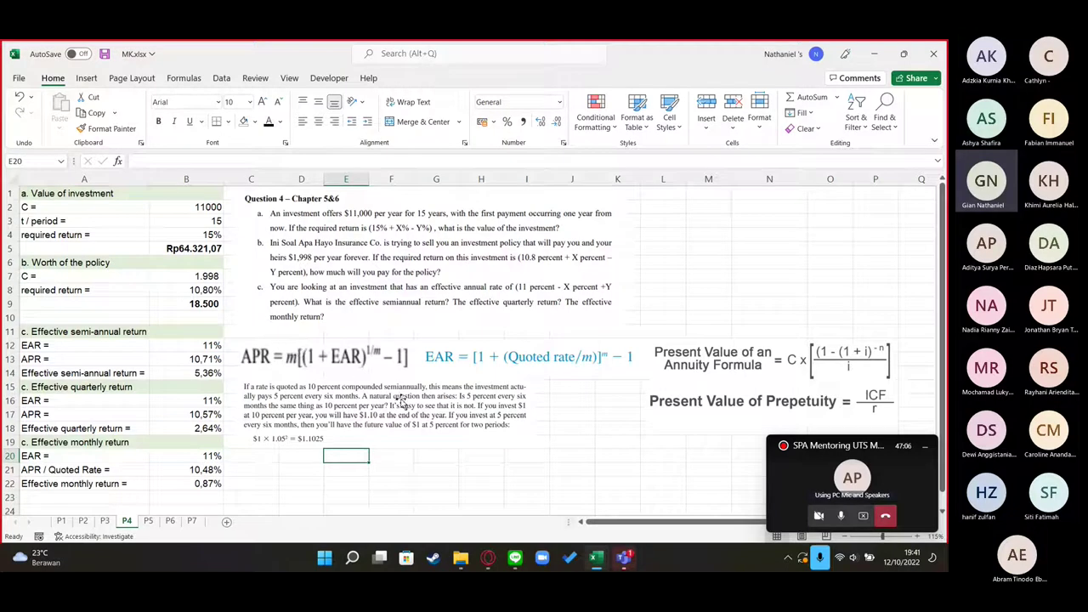
Examine the EAR formula picture and match it with the EAR input for the semi-annual case in B12
{"action": "left_click", "coordinate": [455, 496]}
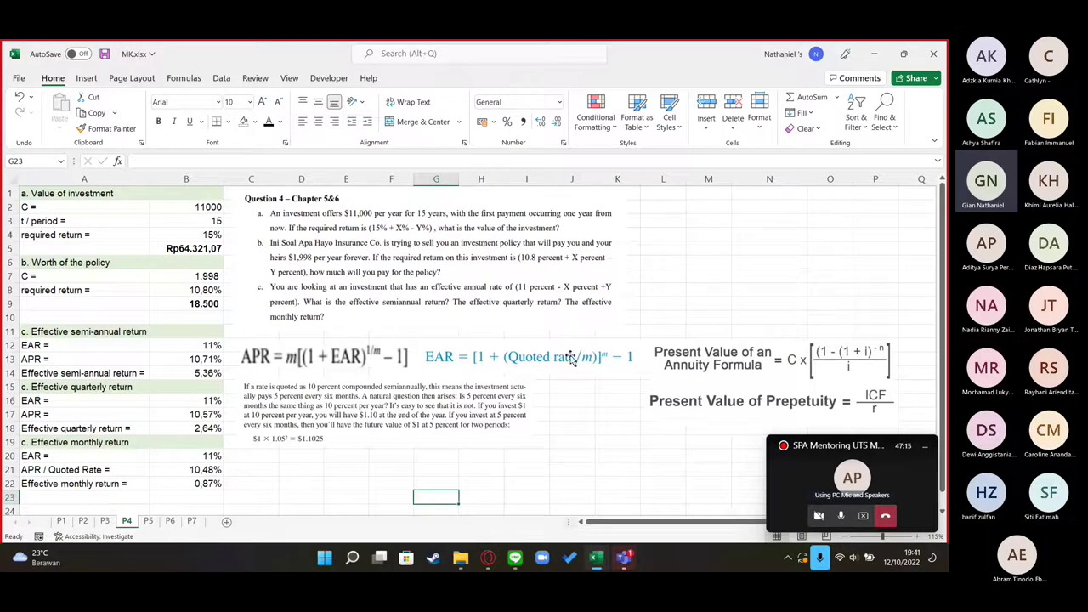
{"action": "left_click", "coordinate": [508, 356]}
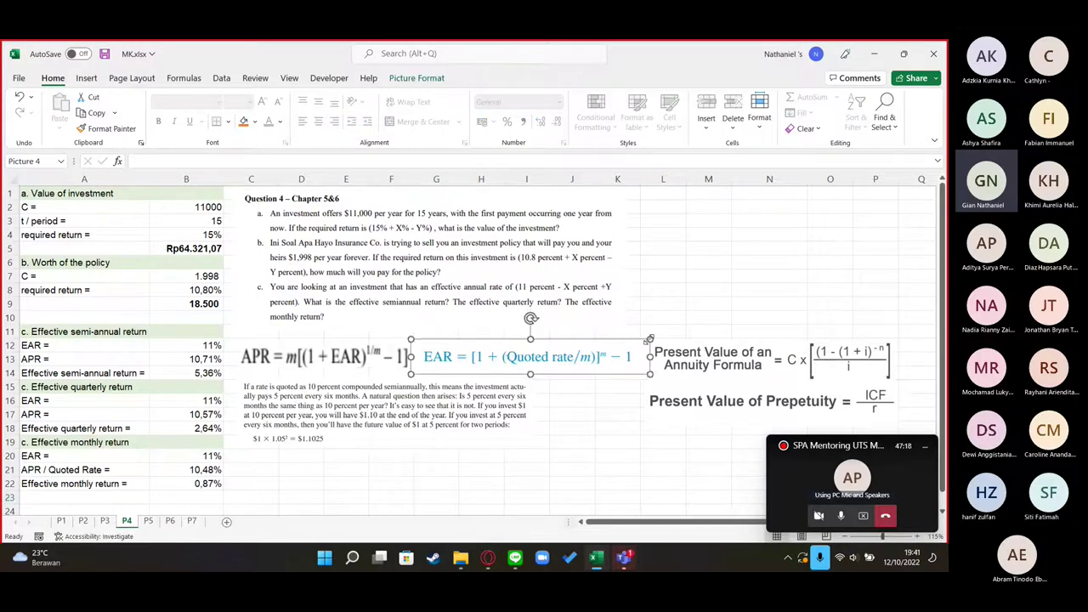
{"action": "left_click", "coordinate": [650, 306]}
{"action": "left_click", "coordinate": [192, 346]}
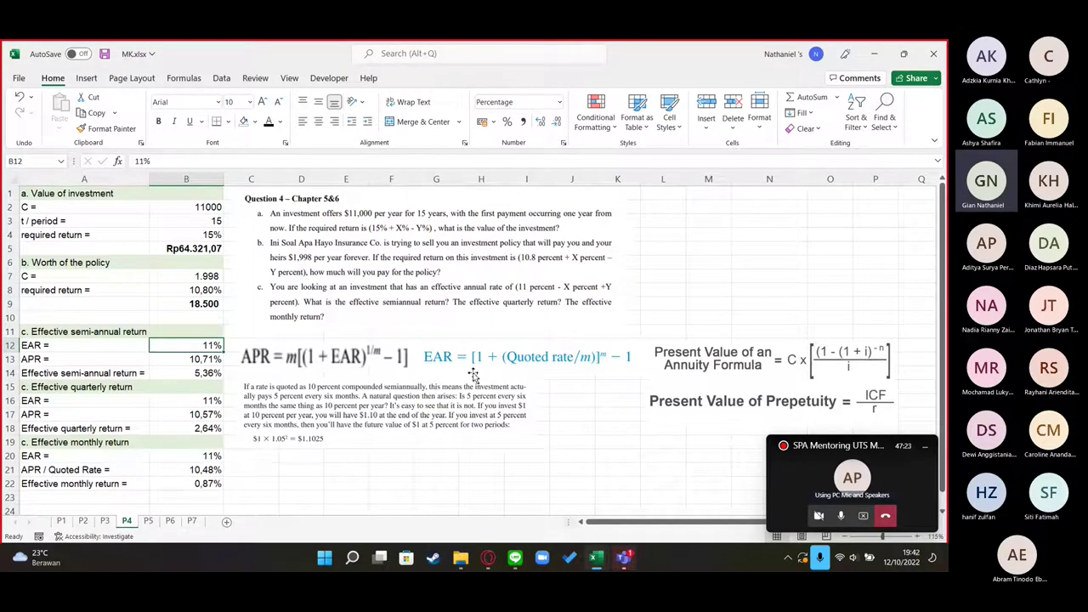
{"action": "mouse_move", "coordinate": [624, 557]}
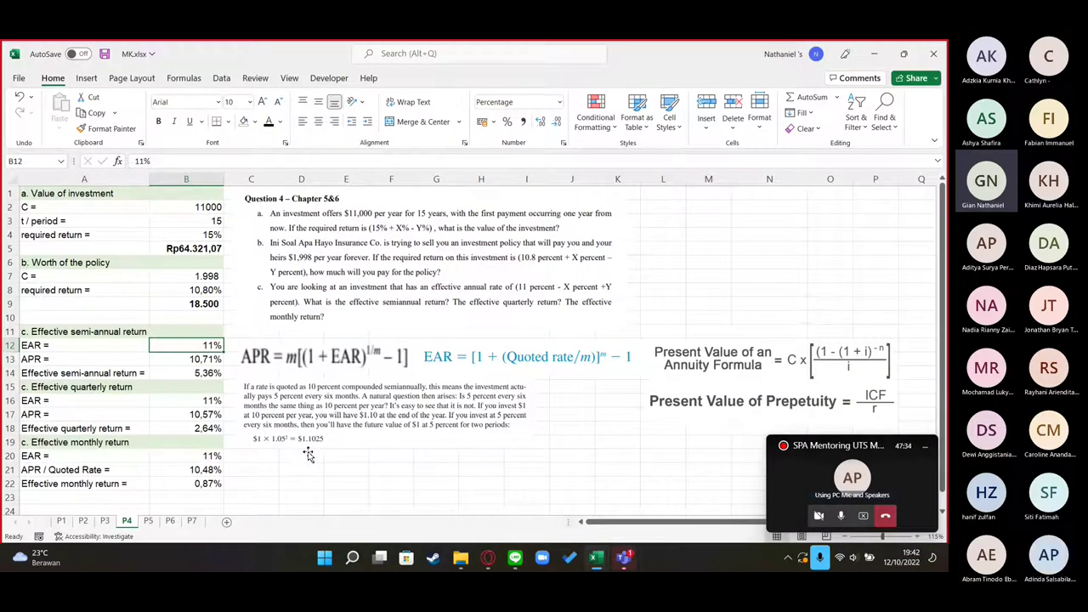
Inspect the formulas behind the semi-annual case's APR in B13 and effective semi-annual return in B14
{"action": "left_click", "coordinate": [189, 357]}
{"action": "double_click", "coordinate": [189, 357]}
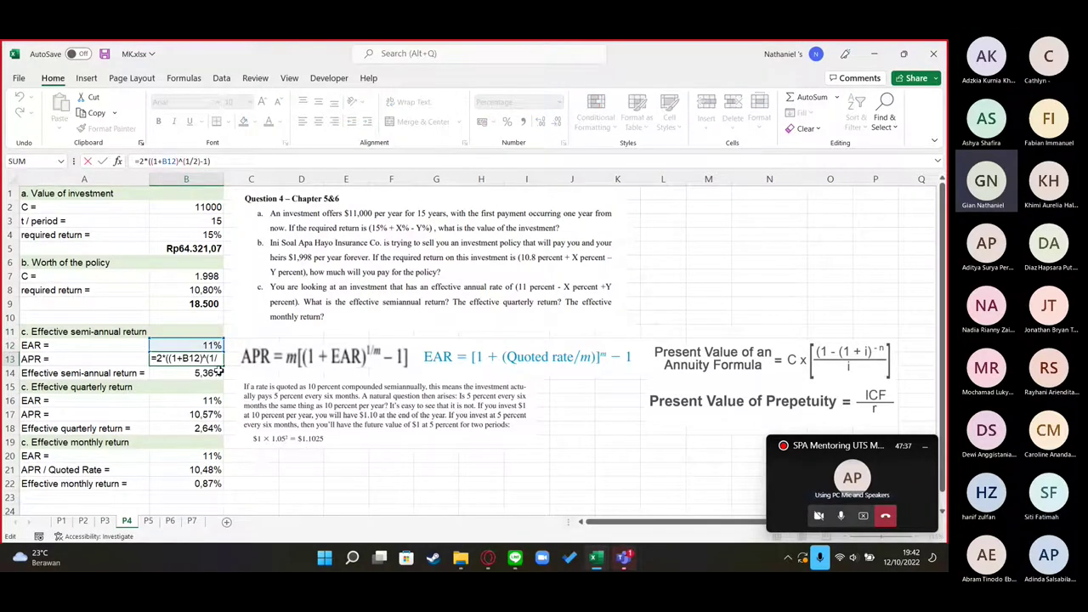
{"action": "left_click", "coordinate": [219, 371]}
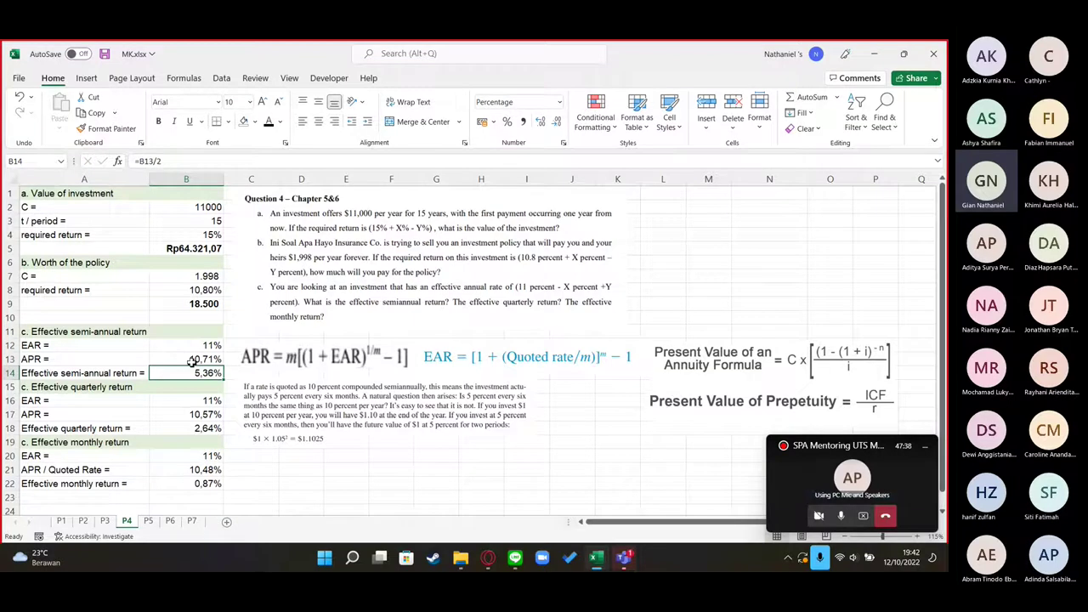
{"action": "left_click", "coordinate": [162, 158]}
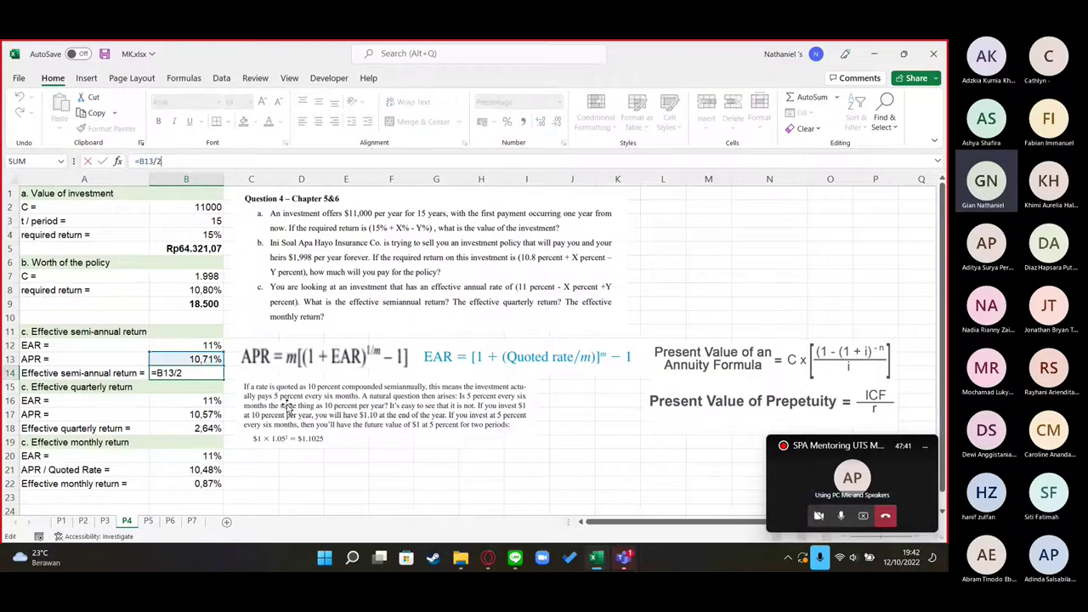
{"action": "left_click", "coordinate": [111, 373]}
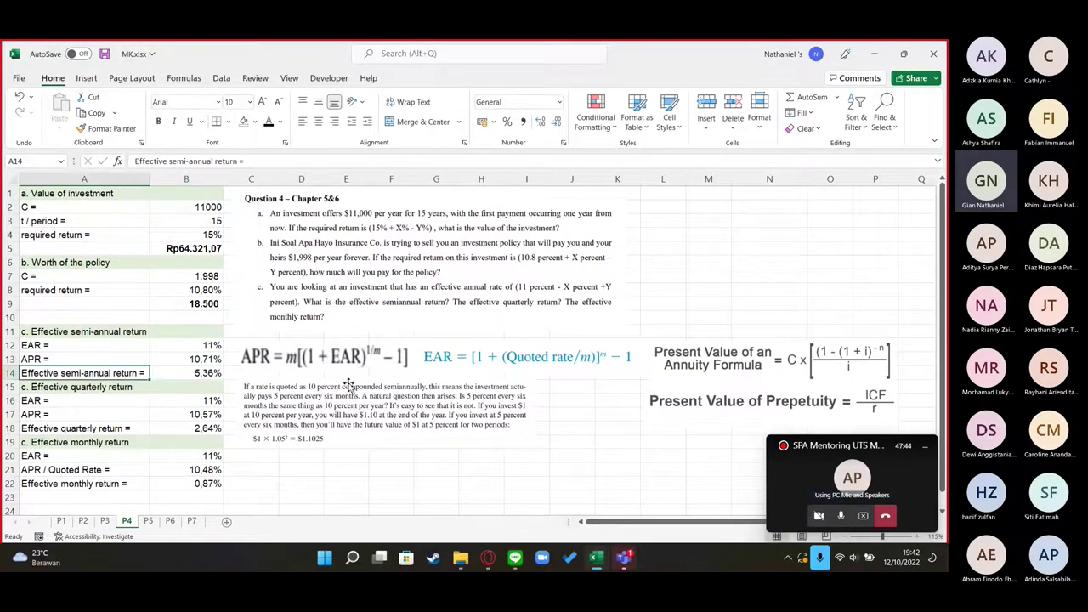
{"action": "left_click", "coordinate": [180, 372]}
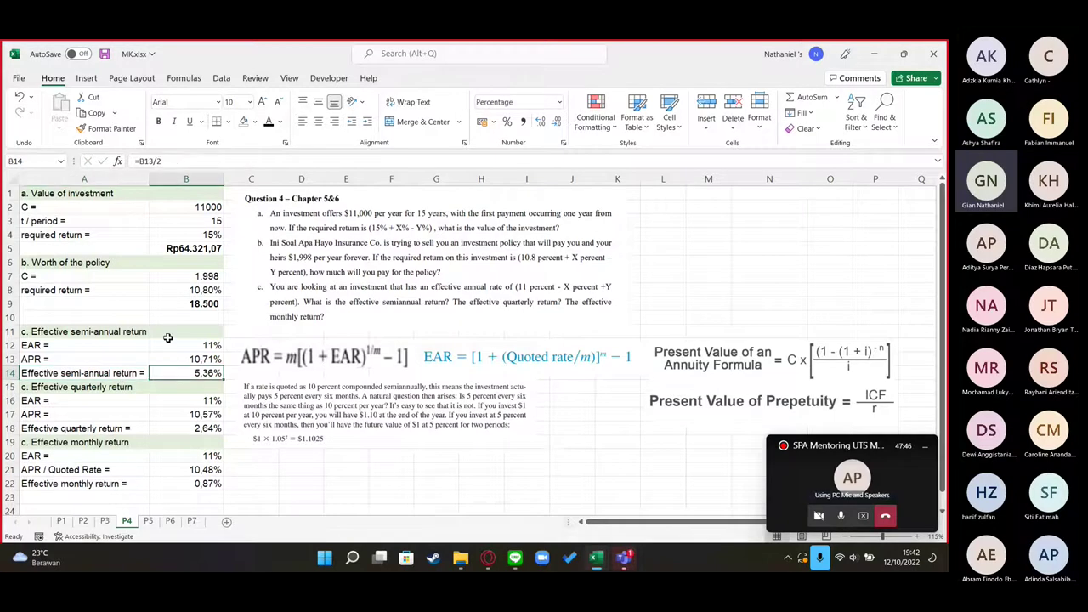
Inspect the effective quarterly return formula in B18 and the monthly quoted rate and return formulas in B21:B22
{"action": "left_click", "coordinate": [211, 429]}
{"action": "double_click", "coordinate": [210, 430]}
{"action": "key", "text": "Escape"}
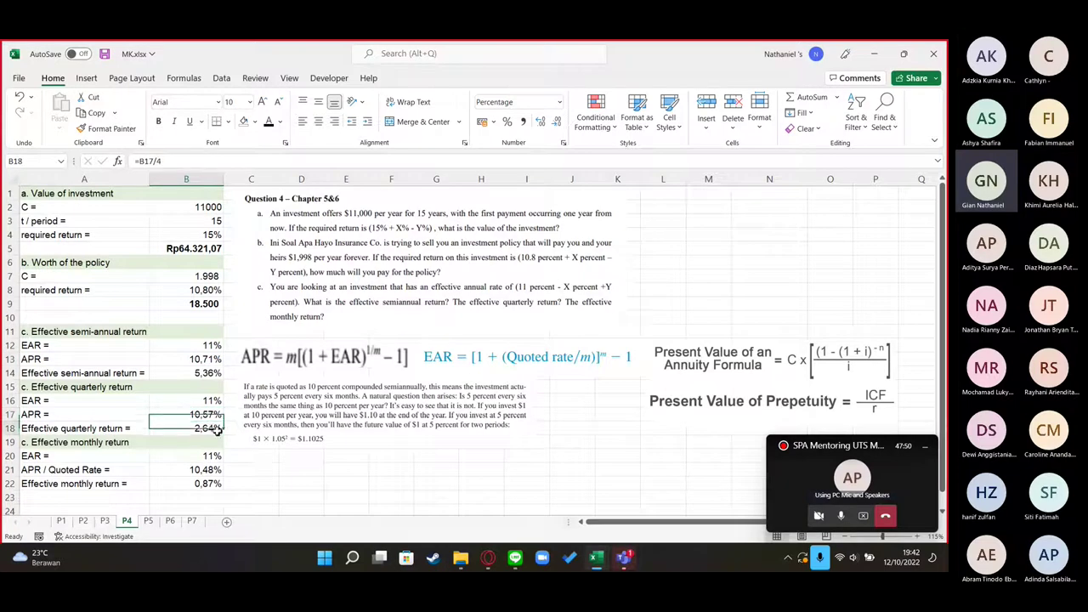
{"action": "left_click", "coordinate": [208, 483]}
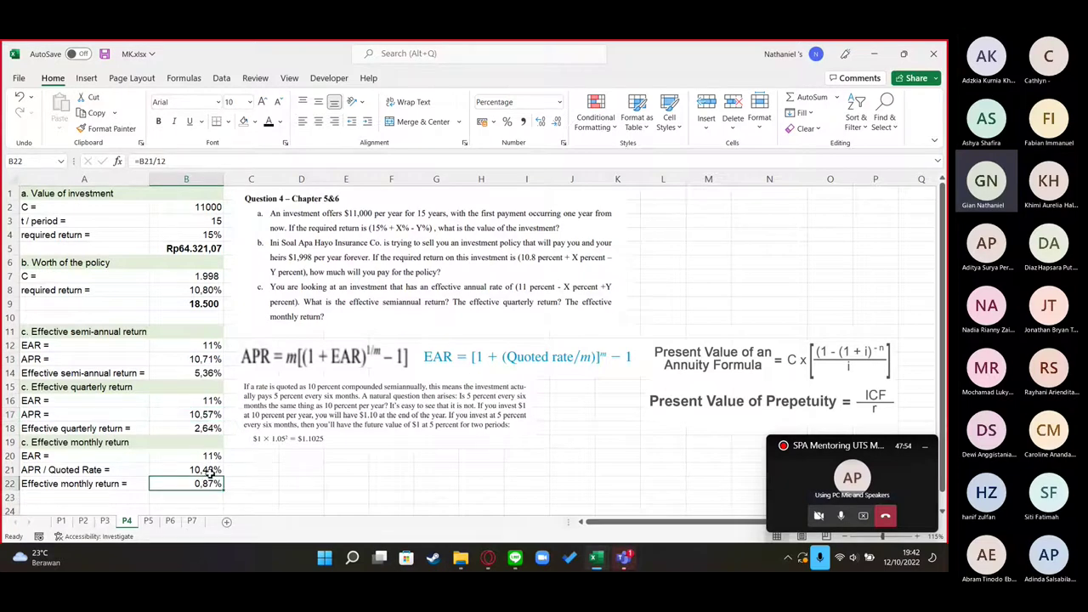
{"action": "key", "text": "Up"}
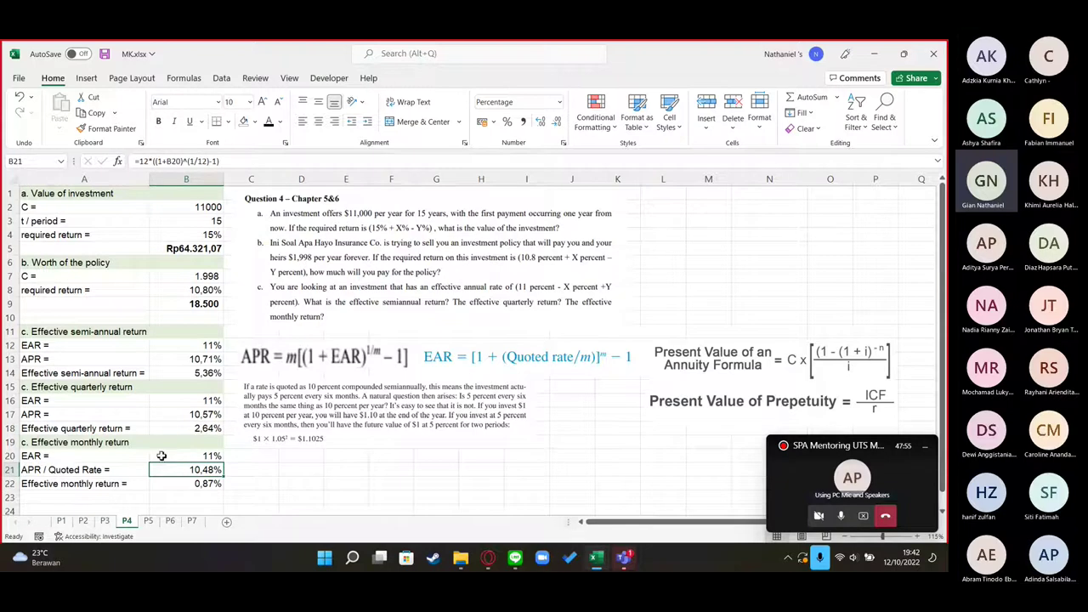
{"action": "left_click", "coordinate": [201, 483]}
{"action": "left_click", "coordinate": [336, 486]}
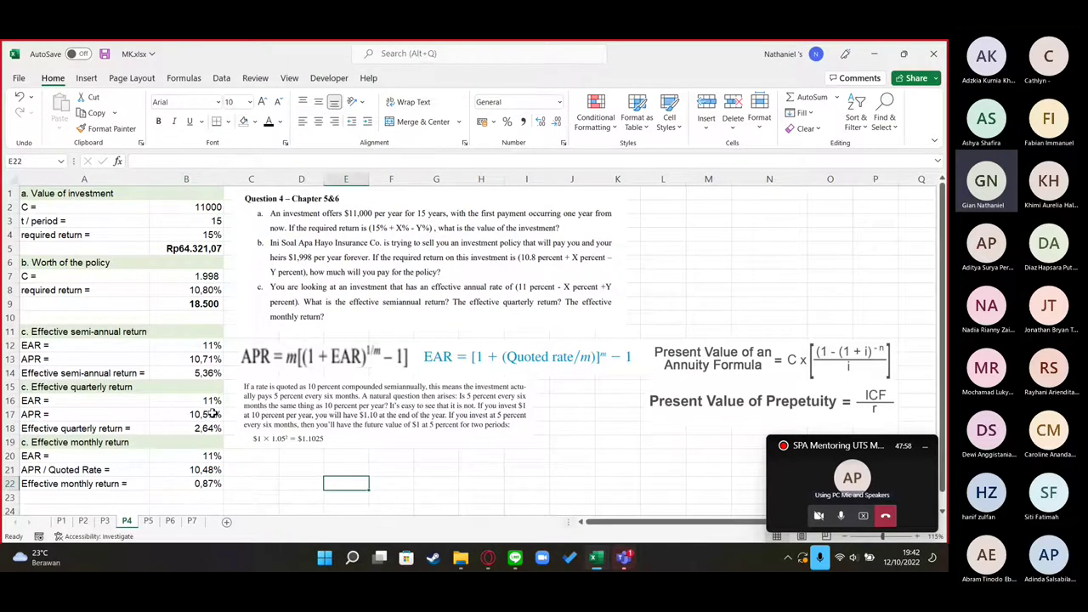
Highlight the semi-annual, quarterly and monthly return calculations of part c in A11:B22
{"action": "scroll", "coordinate": [362, 409], "scroll_direction": "down", "scroll_amount": 4}
{"action": "scroll", "coordinate": [502, 461], "scroll_direction": "up", "scroll_amount": 4}
{"action": "left_click_drag", "start_coordinate": [32, 331], "coordinate": [205, 486]}
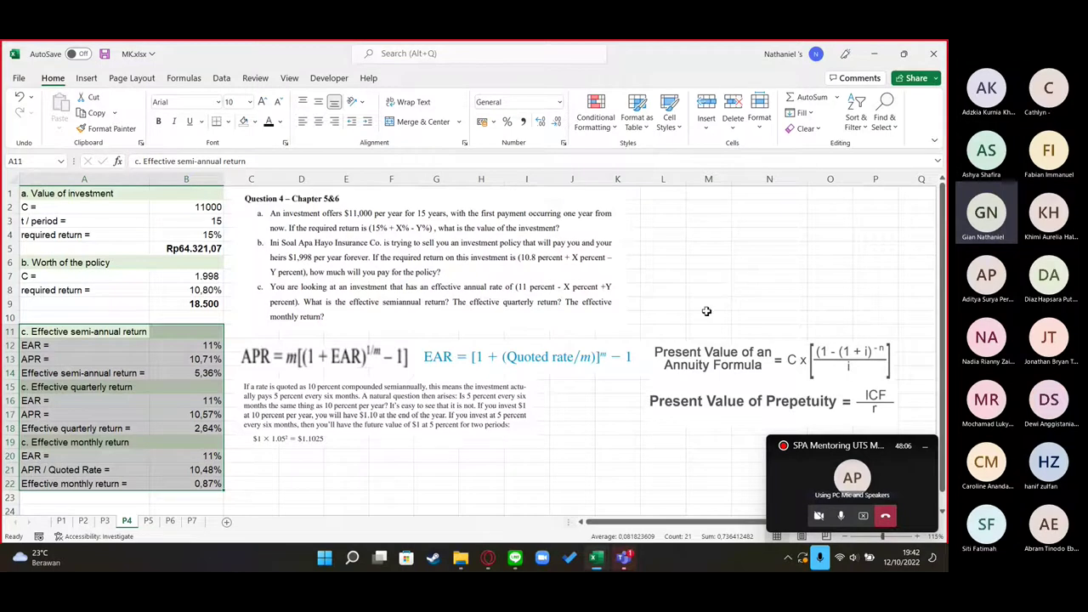
Shift the compounding excerpt and the APR, EAR and annuity formula pictures slightly, then deselect them
{"action": "left_click", "coordinate": [334, 390]}
{"action": "left_click_drag", "start_coordinate": [334, 390], "coordinate": [332, 392]}
{"action": "left_click", "coordinate": [567, 354]}
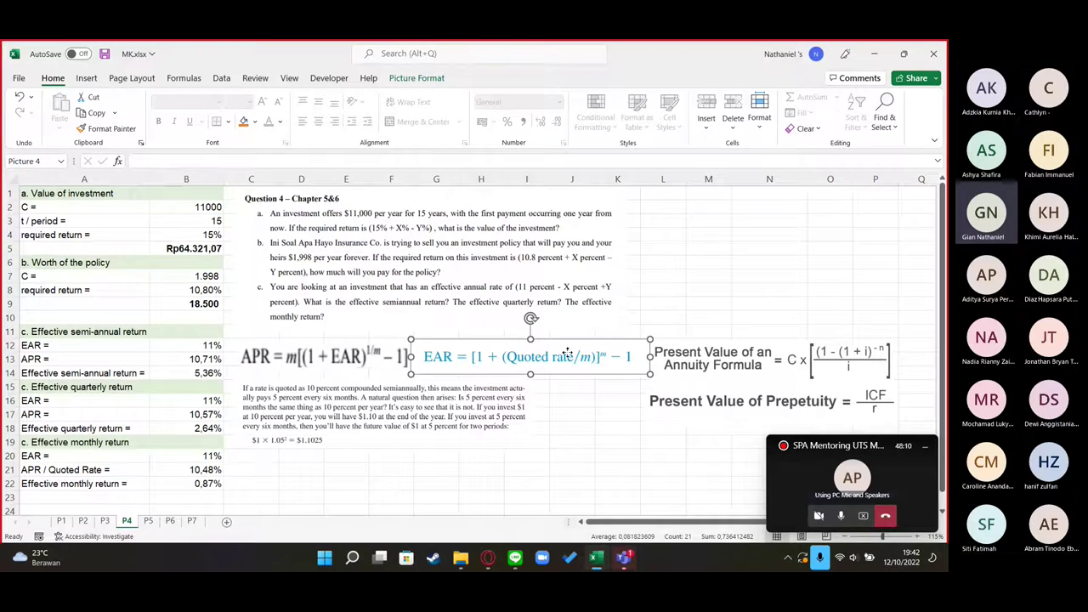
{"action": "left_click_drag", "start_coordinate": [567, 353], "coordinate": [566, 356]}
{"action": "left_click_drag", "start_coordinate": [437, 367], "coordinate": [443, 369]}
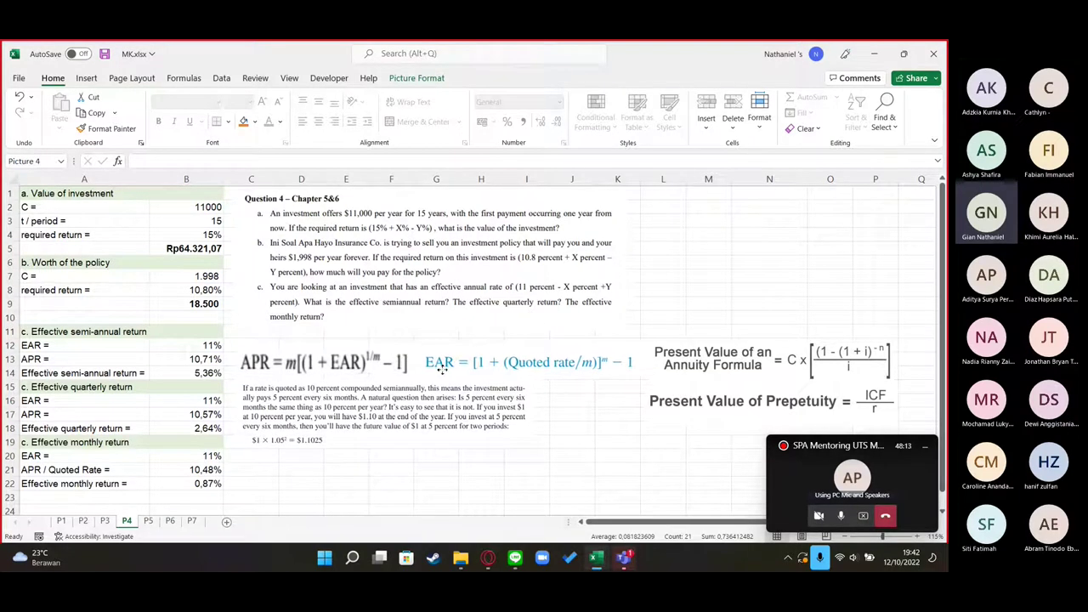
{"action": "left_click_drag", "start_coordinate": [701, 356], "coordinate": [694, 355]}
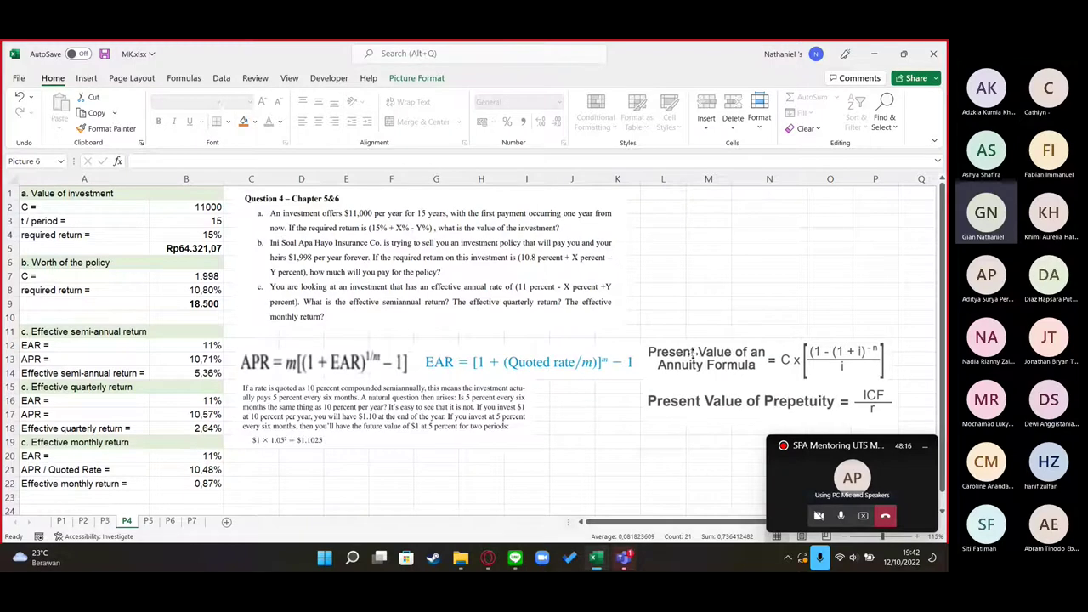
{"action": "key", "text": "Escape"}
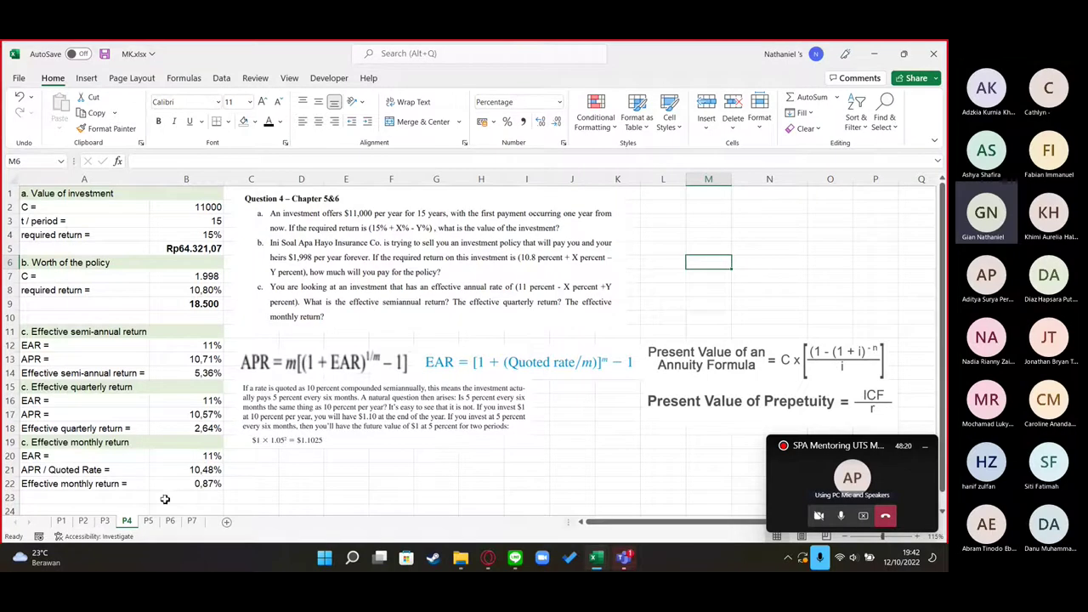
Open sheet P5 with Question 5 and examine Bond A's years and coupon rate in B2:B3
{"action": "left_click", "coordinate": [148, 522]}
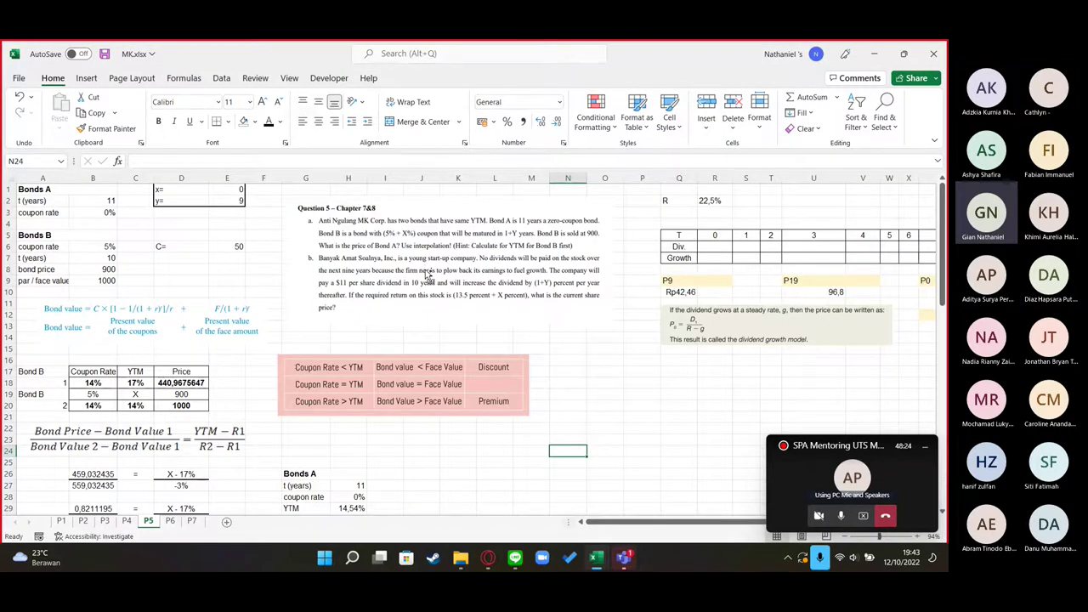
{"action": "scroll", "coordinate": [425, 272], "scroll_direction": "up", "scroll_amount": 1}
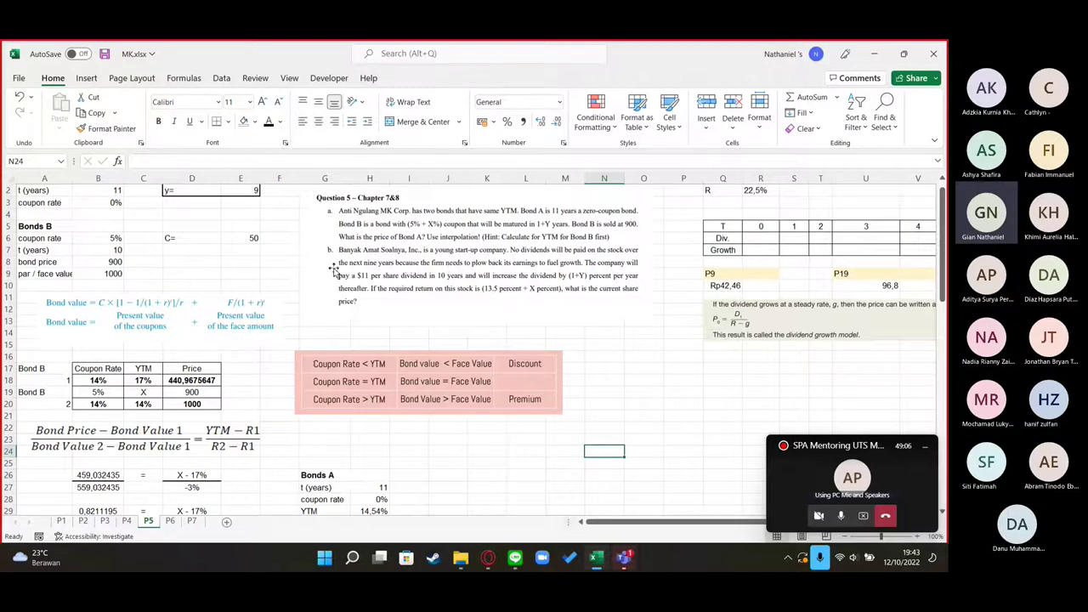
{"action": "key", "text": "Left"}
{"action": "key", "text": "Left"}
{"action": "key", "text": "Left"}
{"action": "key", "text": "Left"}
{"action": "key", "text": "Left"}
{"action": "key", "text": "Left"}
{"action": "key", "text": "Left"}
{"action": "key", "text": "Left"}
{"action": "key", "text": "Left"}
{"action": "key", "text": "Left"}
{"action": "key", "text": "Left"}
{"action": "key", "text": "Left"}
{"action": "key", "text": "Up"}
{"action": "key", "text": "Up"}
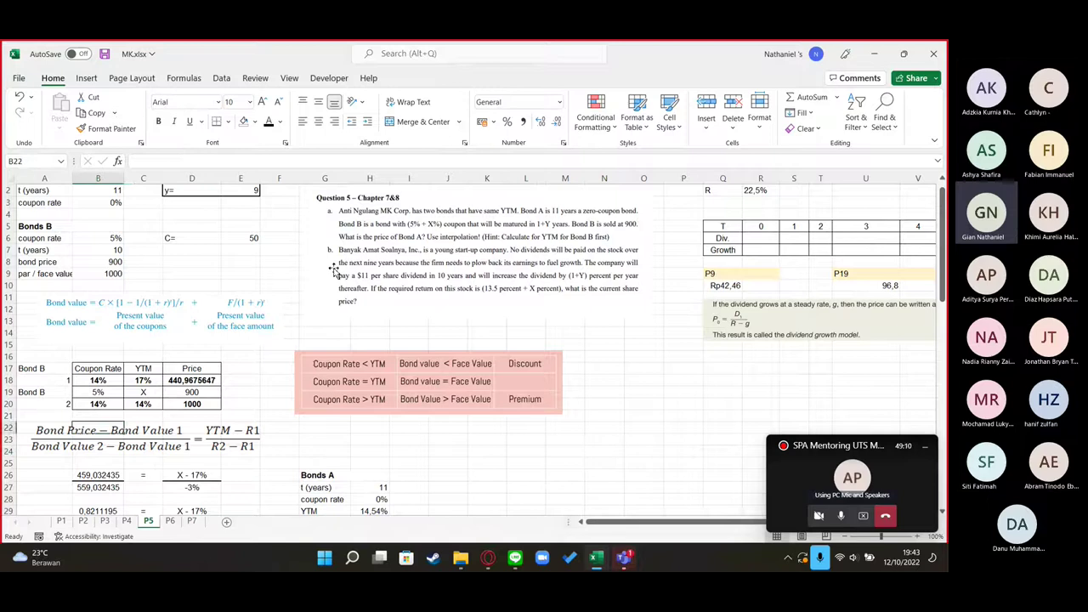
{"action": "key", "text": "Up"}
{"action": "key", "text": "Up"}
{"action": "key", "text": "Up"}
{"action": "key", "text": "Up"}
{"action": "key", "text": "Up"}
{"action": "key", "text": "Up"}
{"action": "key", "text": "Up"}
{"action": "key", "text": "Up"}
{"action": "key", "text": "Up"}
{"action": "key", "text": "Up"}
{"action": "key", "text": "Up"}
{"action": "key", "text": "Up"}
{"action": "key", "text": "Up"}
{"action": "key", "text": "Up"}
{"action": "key", "text": "Up"}
{"action": "key", "text": "Up"}
{"action": "key", "text": "Up"}
{"action": "key", "text": "Up"}
{"action": "key", "text": "Up"}
{"action": "key", "text": "Up"}
{"action": "key", "text": "Down"}
{"action": "key", "text": "Down"}
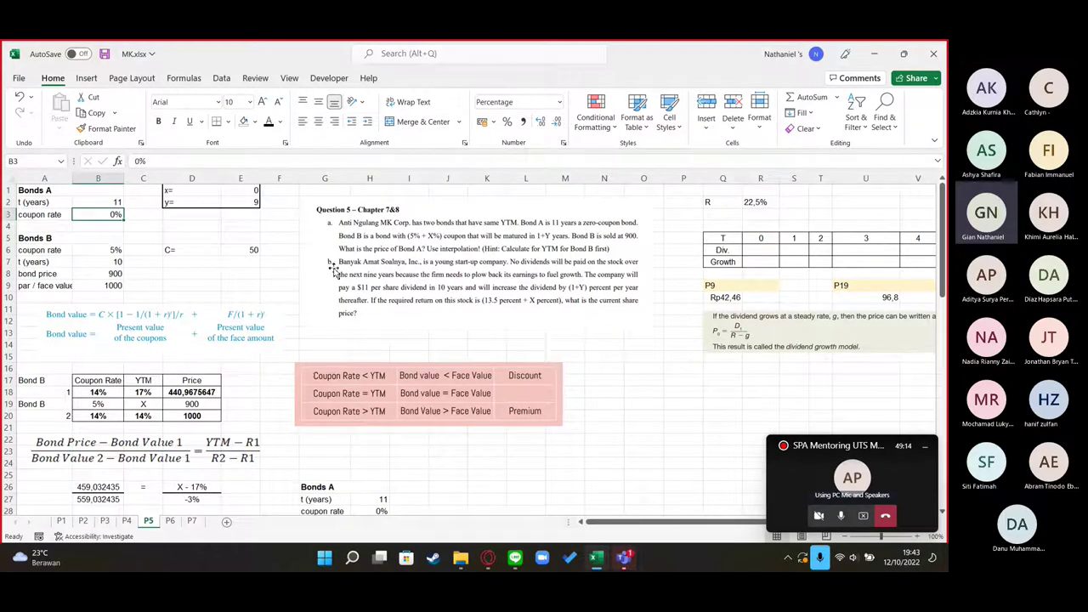
Inspect Bond B's coupon rate, years to maturity, bond price and par value in B6:B9
{"action": "key", "text": "Down"}
{"action": "key", "text": "Down"}
{"action": "key", "text": "Down"}
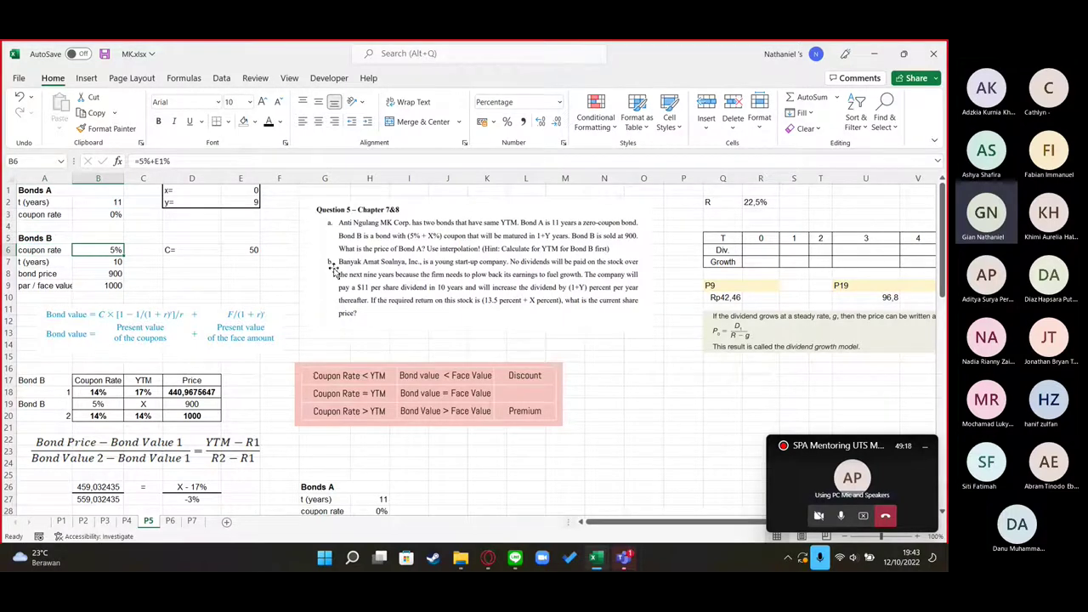
{"action": "key", "text": "Down"}
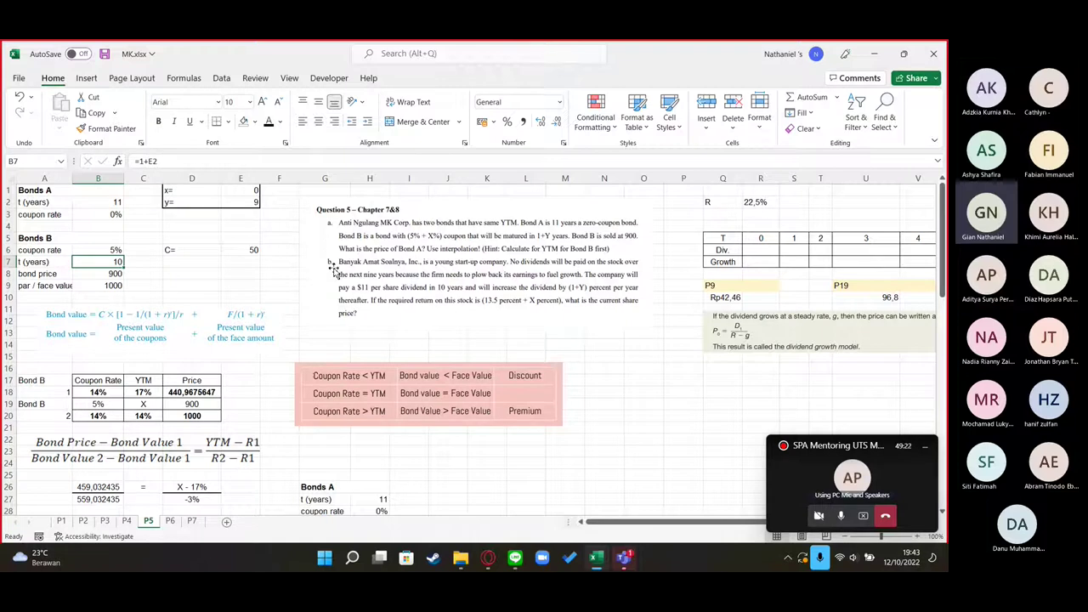
{"action": "key", "text": "Down"}
{"action": "key", "text": "Down"}
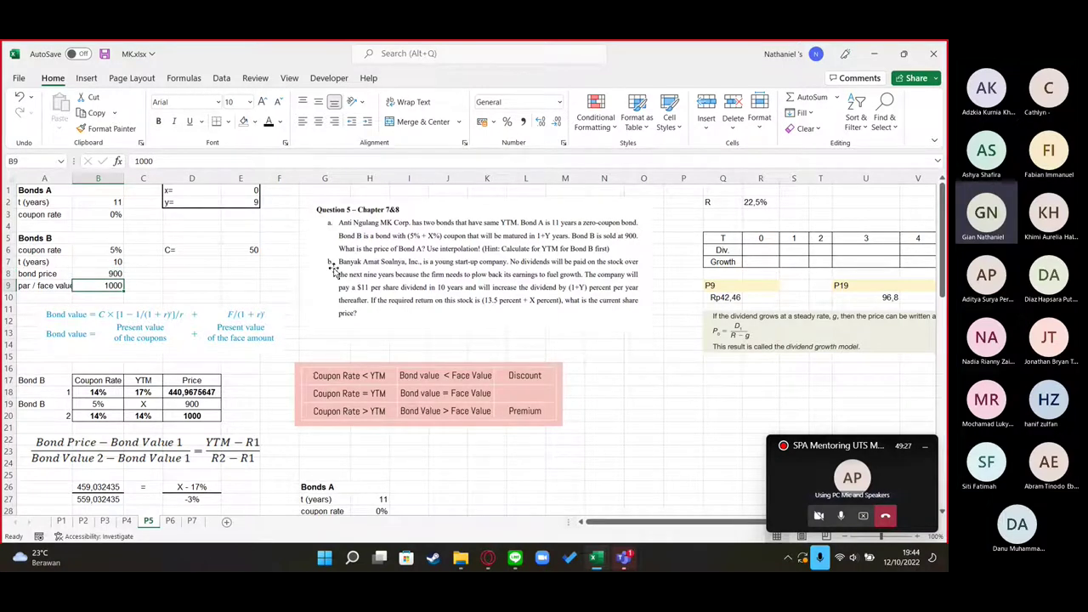
Set x in E1 to 9 and save the workbook
{"action": "key", "text": "ctrl+c"}
{"action": "key", "text": "Escape"}
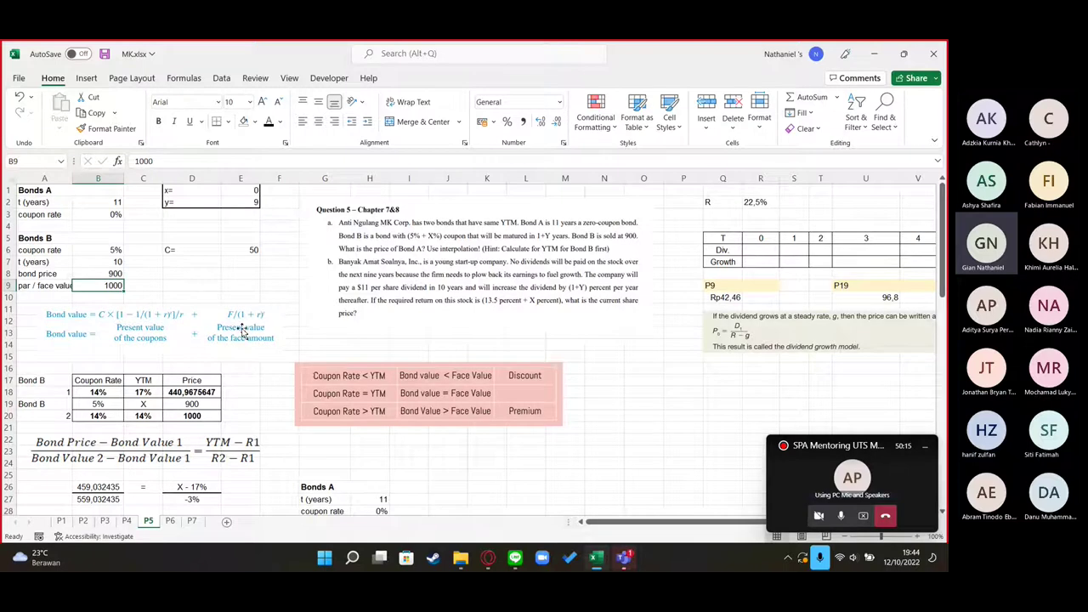
{"action": "left_click", "coordinate": [98, 391]}
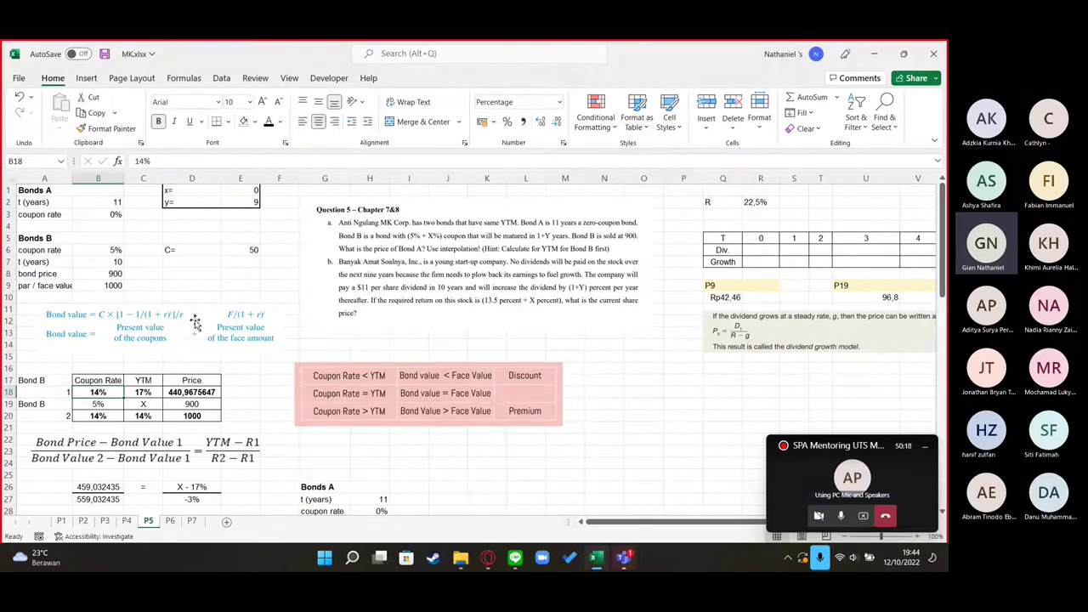
{"action": "left_click", "coordinate": [255, 192]}
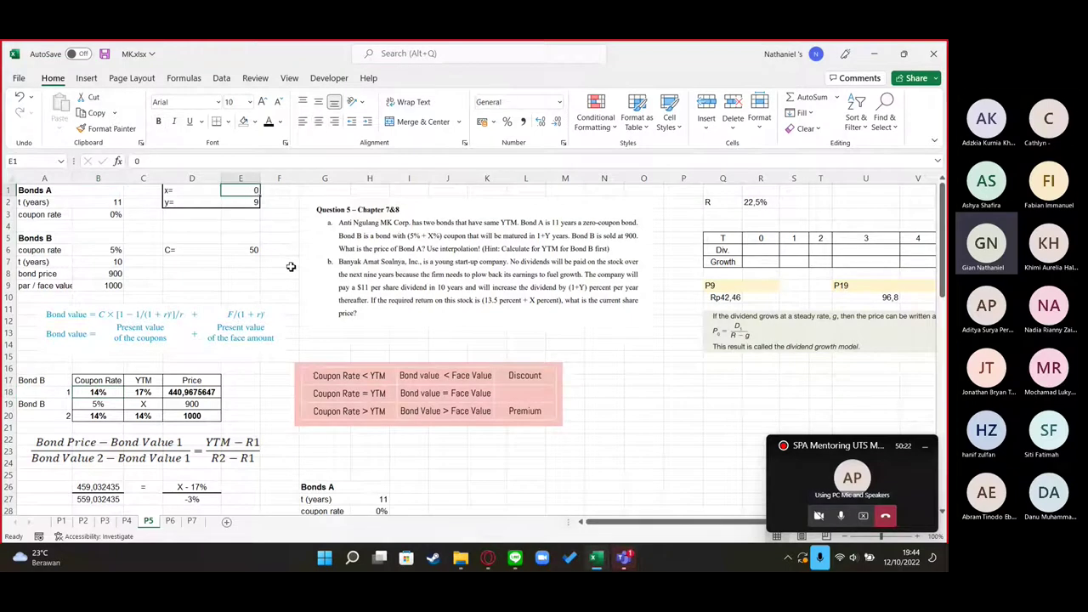
{"action": "type", "text": "9"}
{"action": "key", "text": "Return"}
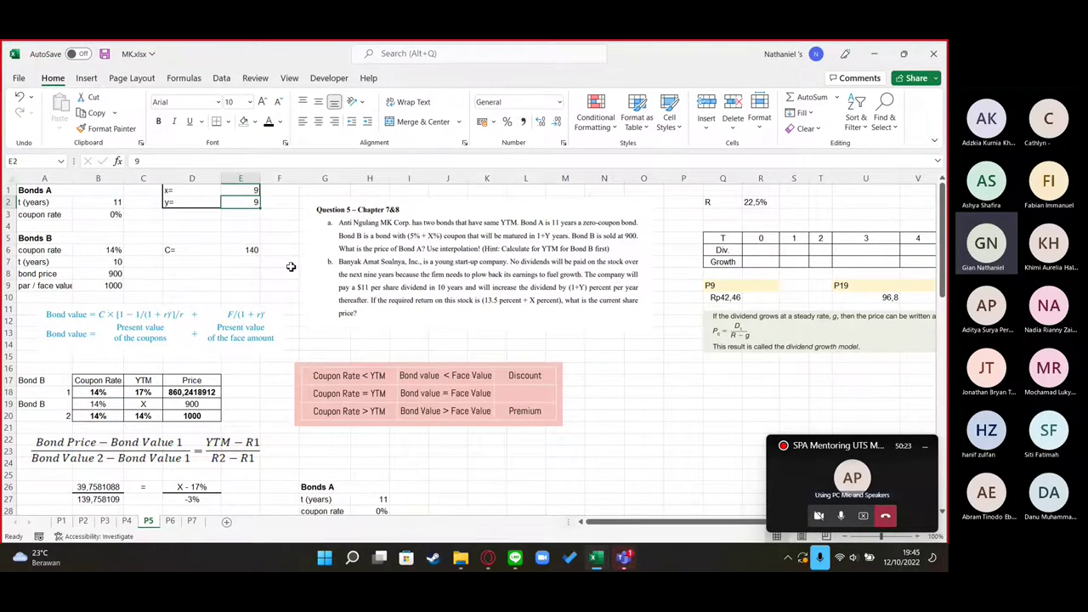
{"action": "left_click", "coordinate": [255, 225]}
{"action": "key", "text": "ctrl+s"}
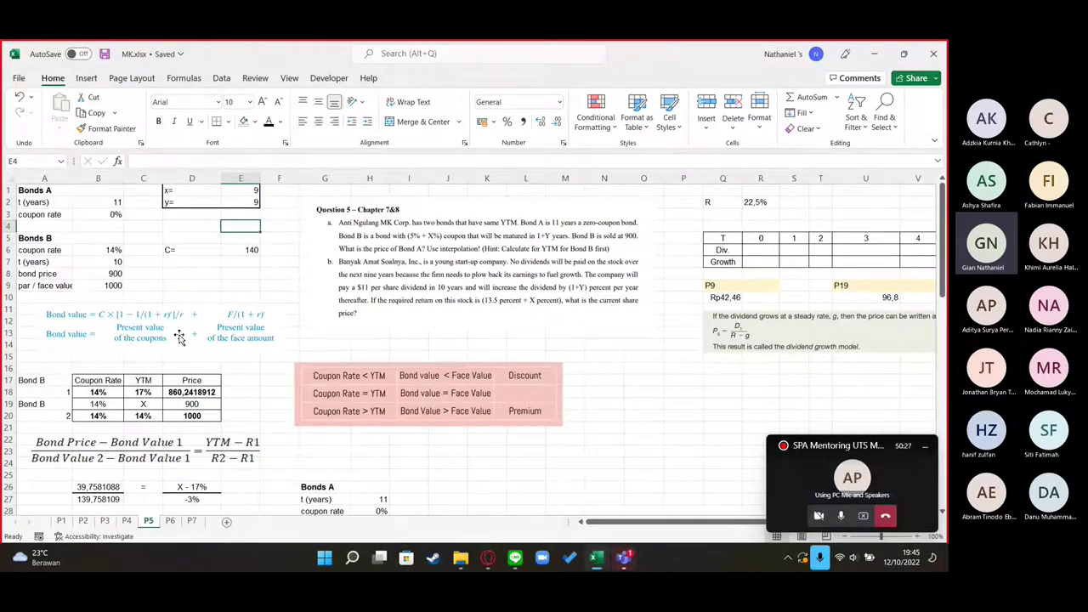
{"action": "left_click", "coordinate": [181, 282]}
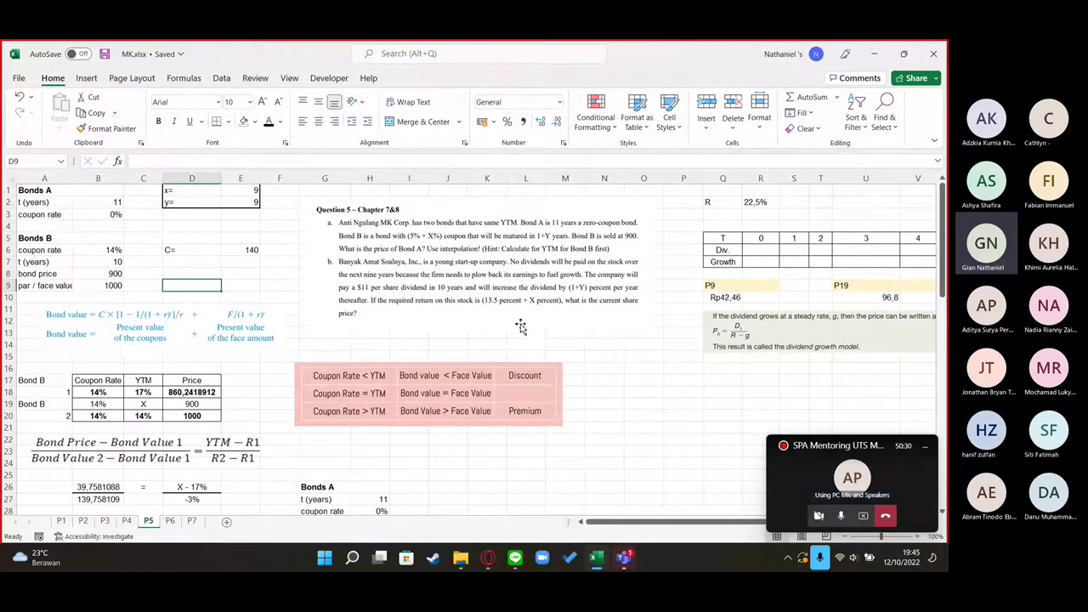
{"action": "left_click", "coordinate": [697, 391]}
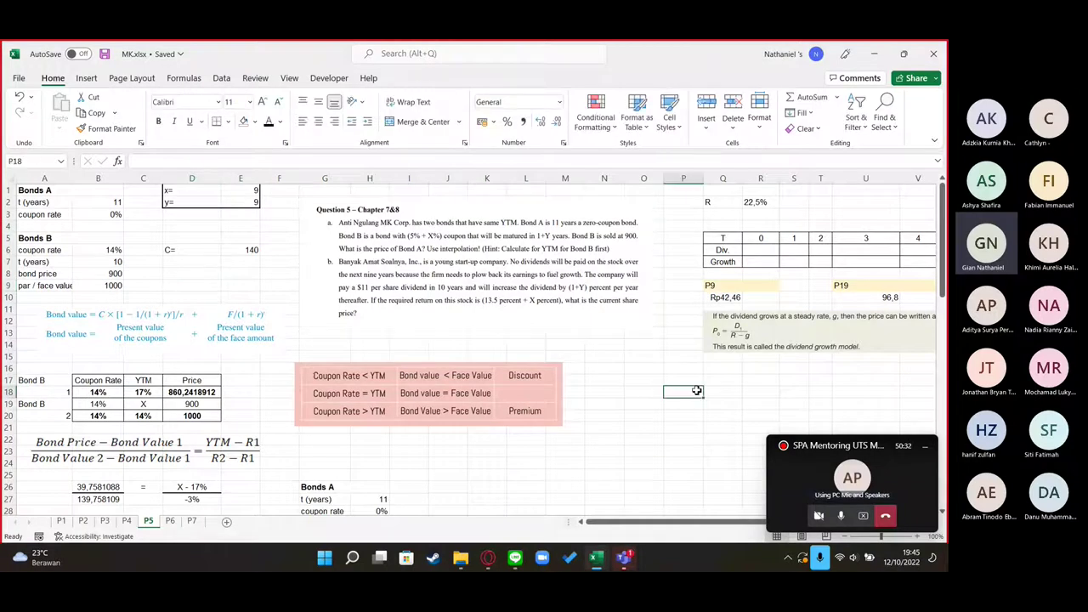
{"action": "left_click", "coordinate": [209, 289]}
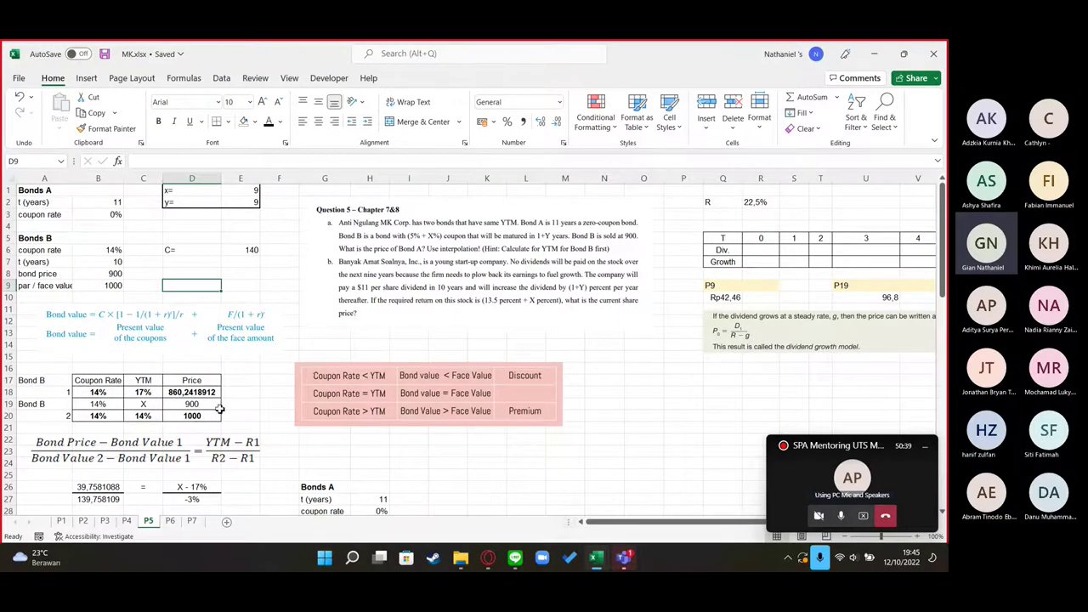
Compare Bond B's prices in D18:D20 and check the second bond value's coupon rate in B20
{"action": "scroll", "coordinate": [160, 361], "scroll_direction": "down", "scroll_amount": 1}
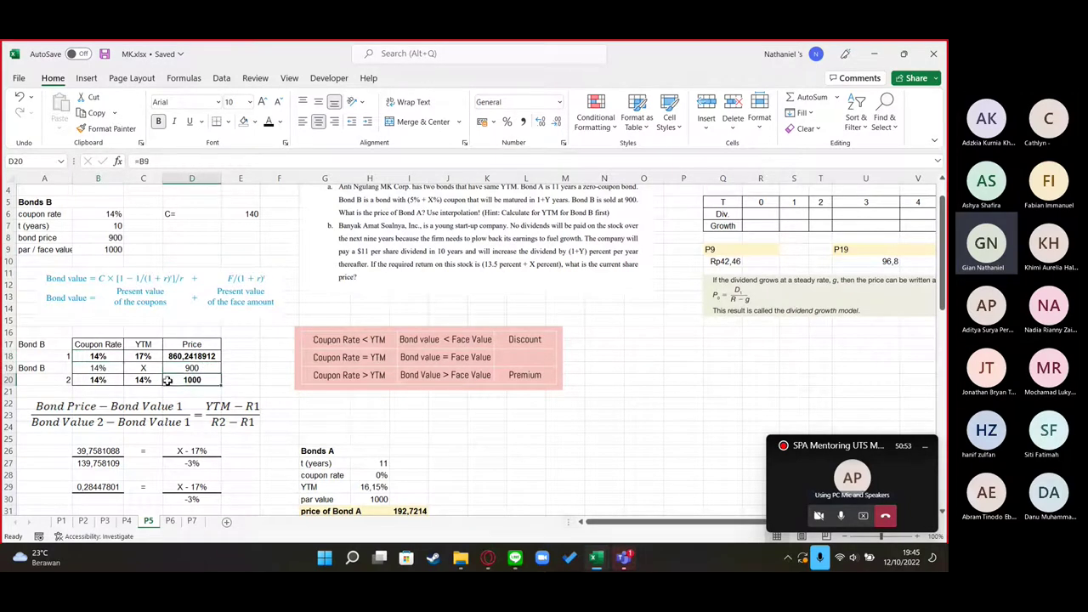
{"action": "left_click", "coordinate": [91, 383]}
{"action": "left_click", "coordinate": [208, 371]}
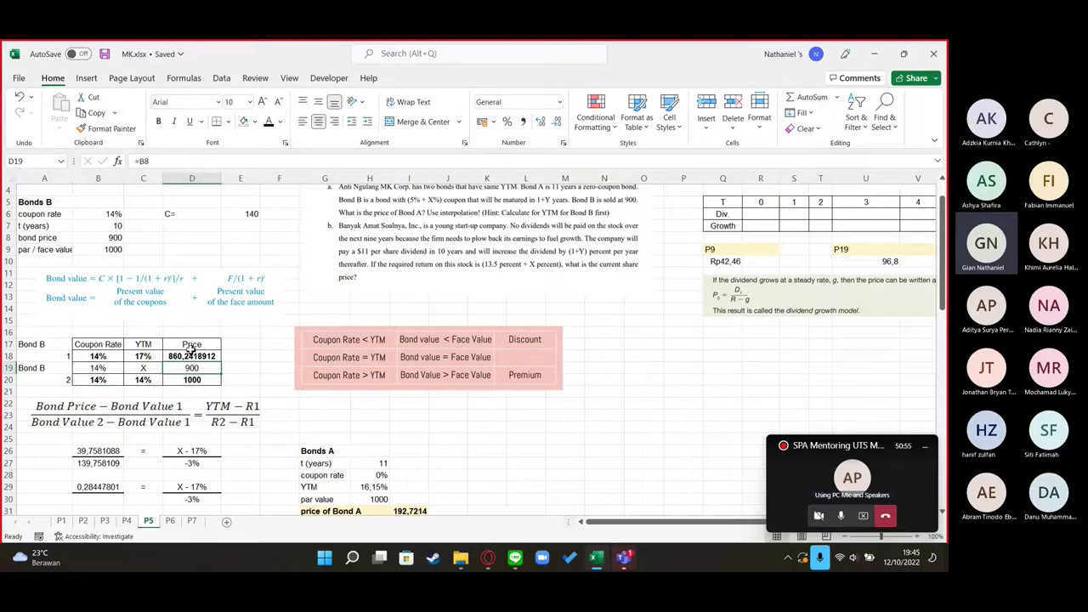
{"action": "left_click", "coordinate": [192, 355]}
{"action": "left_click", "coordinate": [202, 366]}
{"action": "left_click", "coordinate": [204, 380]}
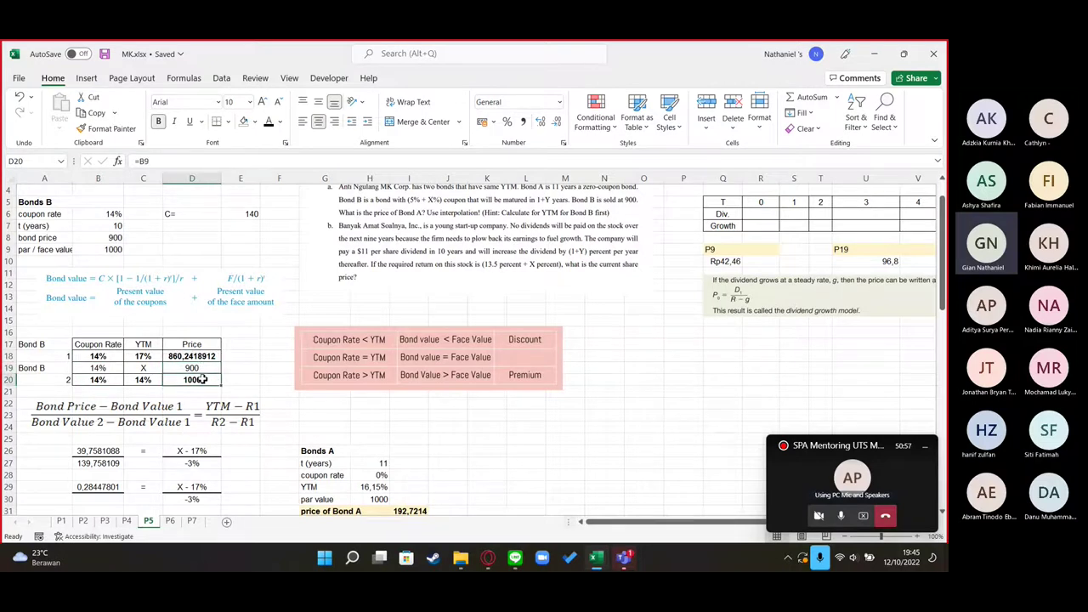
{"action": "left_click", "coordinate": [204, 368]}
{"action": "left_click", "coordinate": [209, 379]}
{"action": "left_click", "coordinate": [204, 368]}
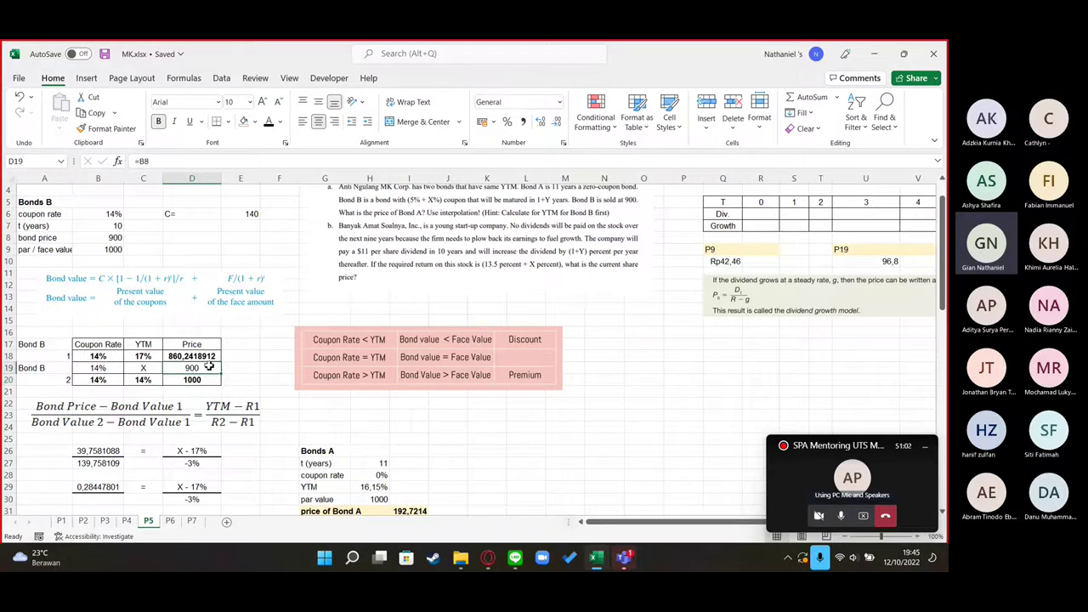
Examine the bond value formula in D18 alongside Bond B's actual price in D19
{"action": "left_click", "coordinate": [202, 358]}
{"action": "key", "text": "Down"}
{"action": "key", "text": "Up"}
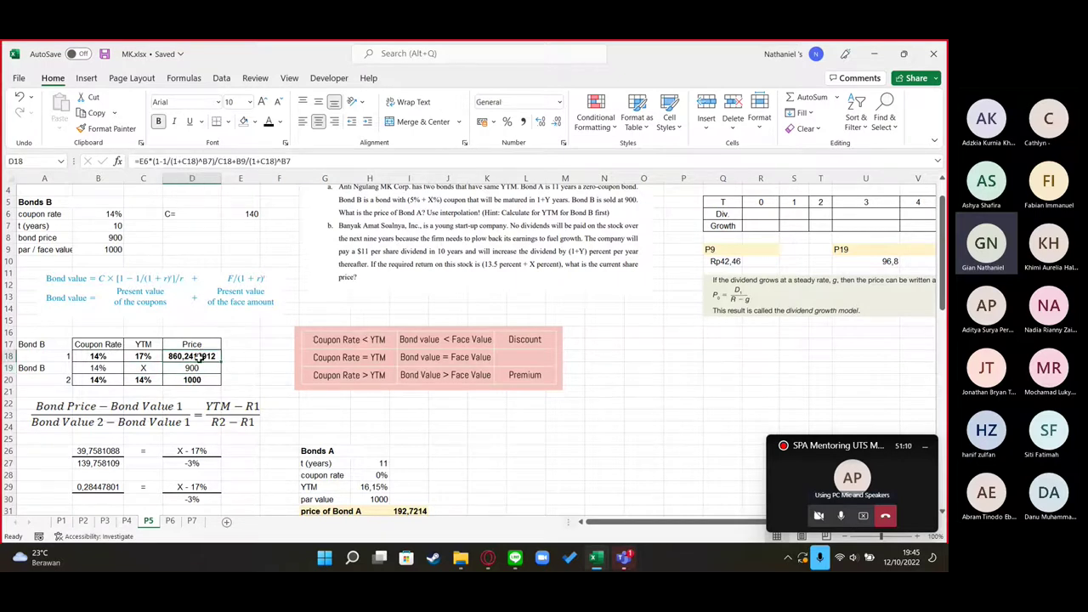
{"action": "key", "text": "Down"}
{"action": "key", "text": "Up"}
Shift the coupon rate versus YTM comparison picture slightly to the right and deselect it
{"action": "left_click", "coordinate": [375, 361]}
{"action": "left_click_drag", "start_coordinate": [436, 354], "coordinate": [442, 352]}
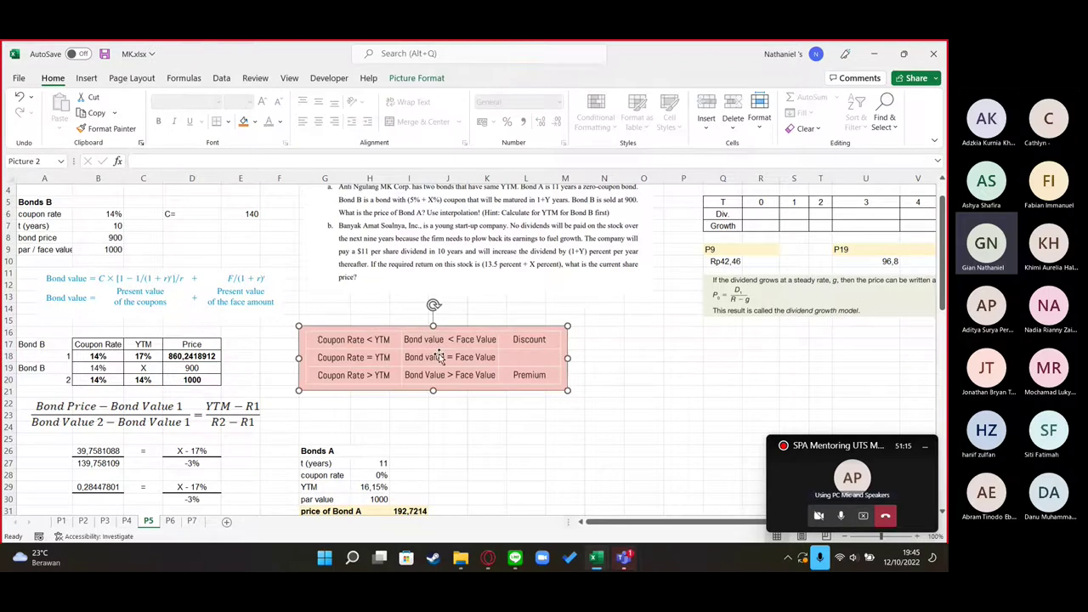
{"action": "left_click", "coordinate": [513, 320]}
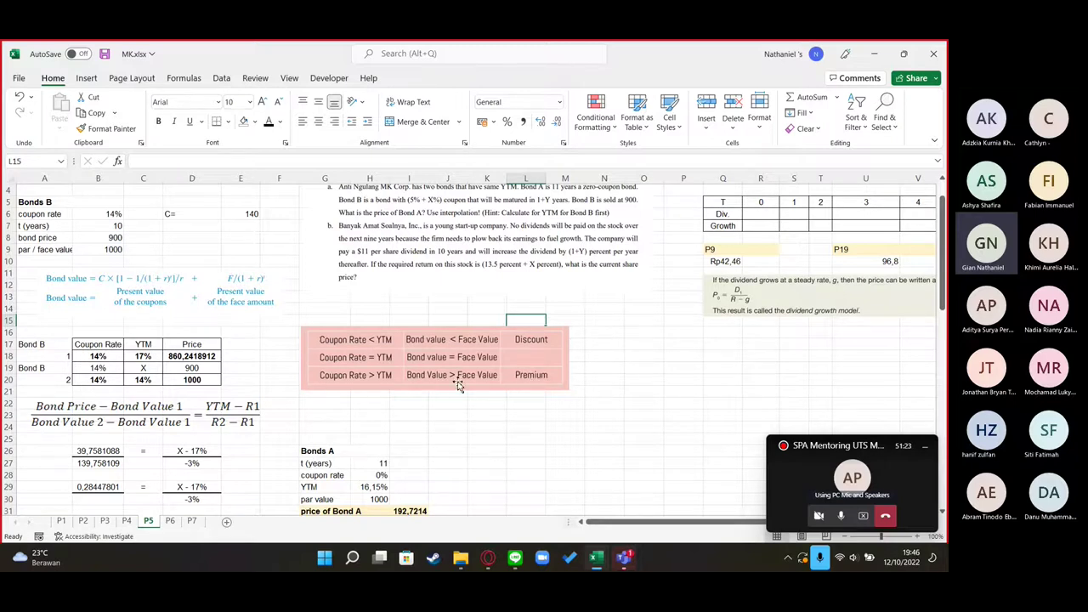
Inspect the price and YTM of bond value 1 in row 18 and the coupon rate, YTM and price in row 20
{"action": "left_click", "coordinate": [199, 370]}
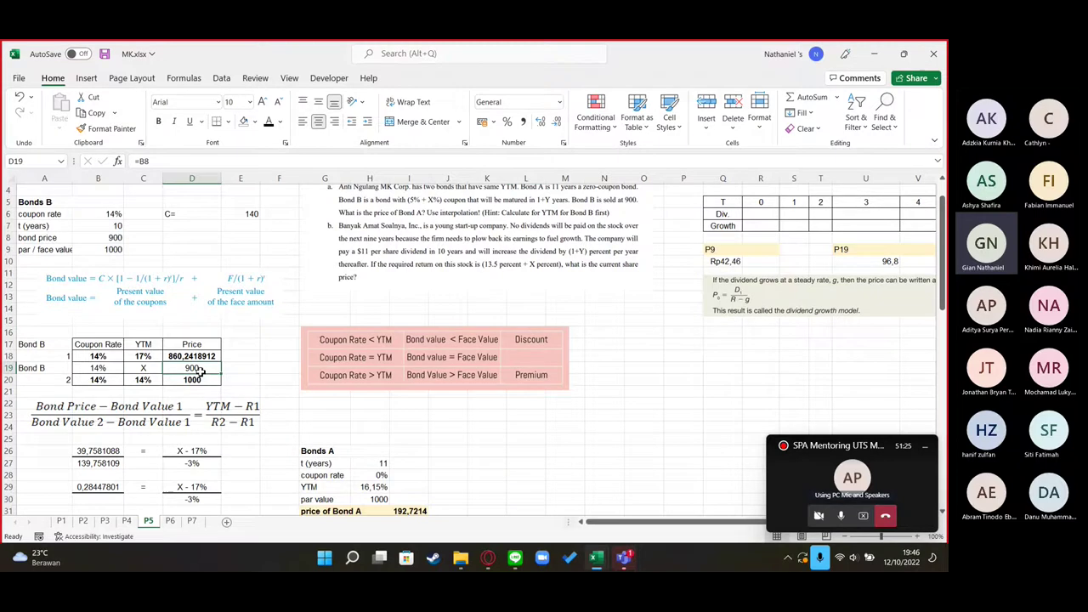
{"action": "left_click", "coordinate": [181, 357]}
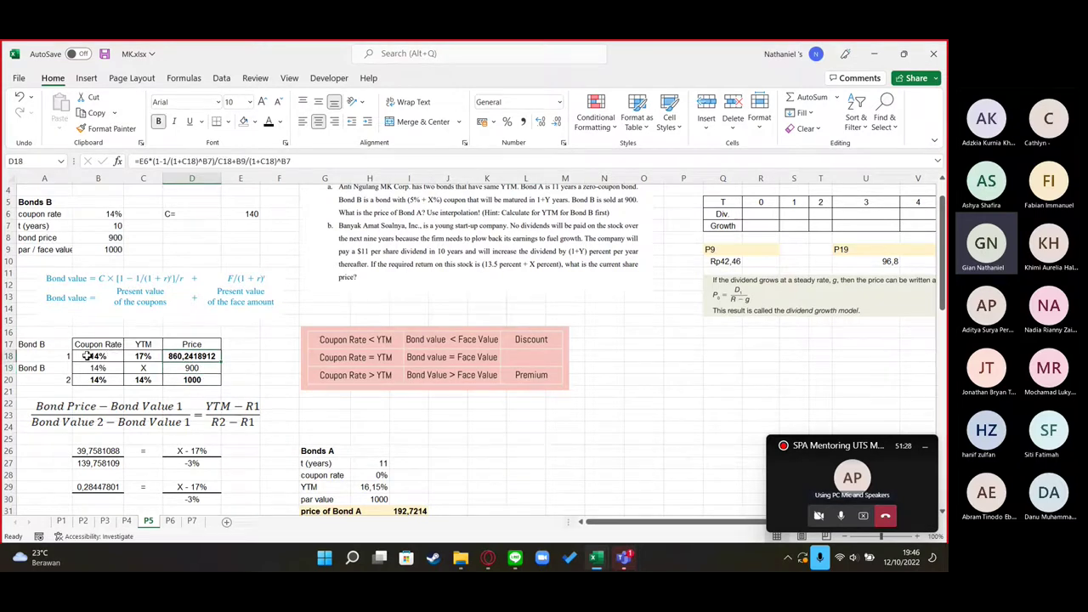
{"action": "left_click", "coordinate": [140, 359]}
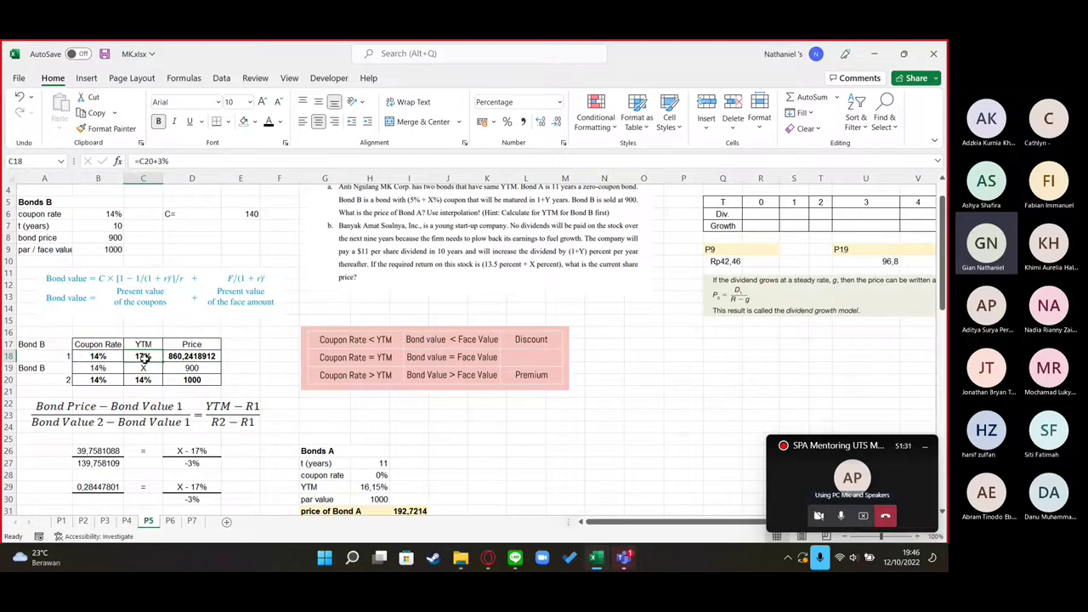
{"action": "left_click", "coordinate": [205, 380]}
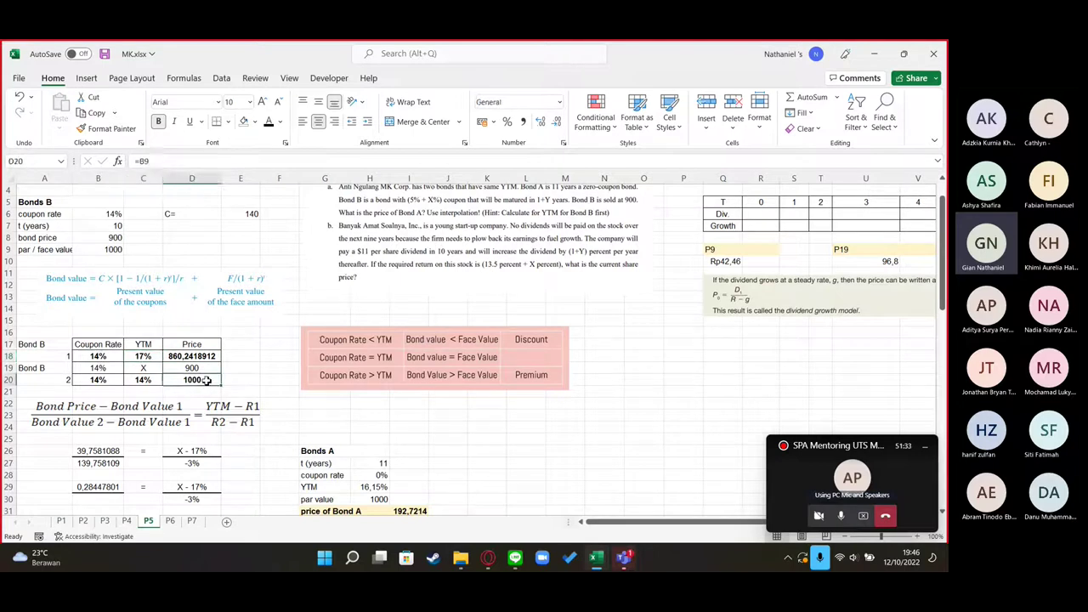
{"action": "left_click", "coordinate": [106, 380]}
{"action": "left_click", "coordinate": [141, 383]}
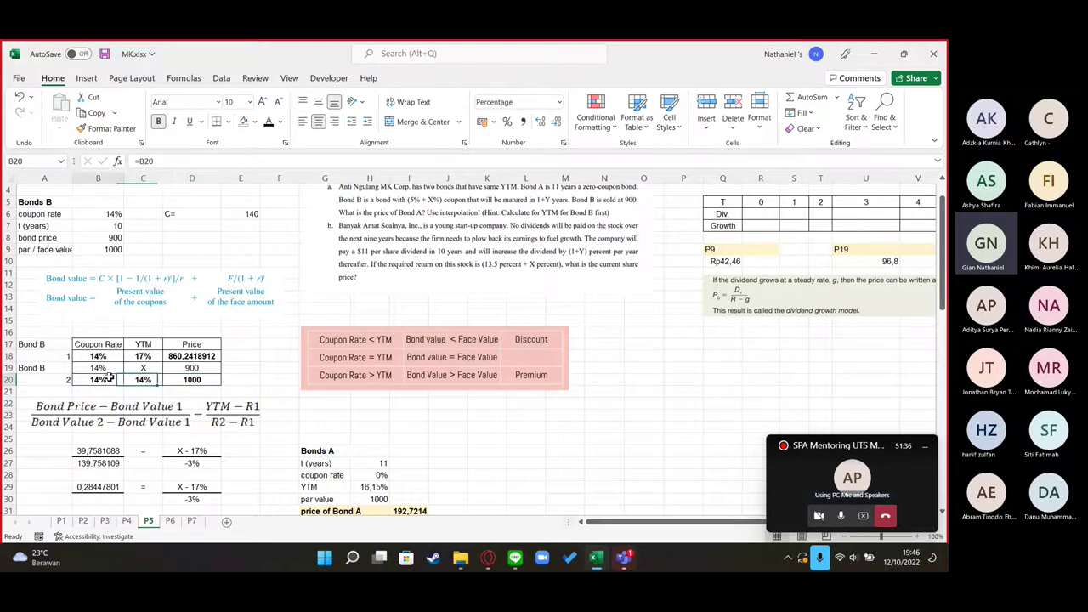
Examine Bond B's coupon rate, unknown YTM and price in B19:D19 against the prices above and below
{"action": "left_click", "coordinate": [197, 368]}
{"action": "left_click", "coordinate": [143, 368]}
{"action": "left_click", "coordinate": [100, 369]}
{"action": "left_click", "coordinate": [143, 368]}
{"action": "left_click", "coordinate": [191, 368]}
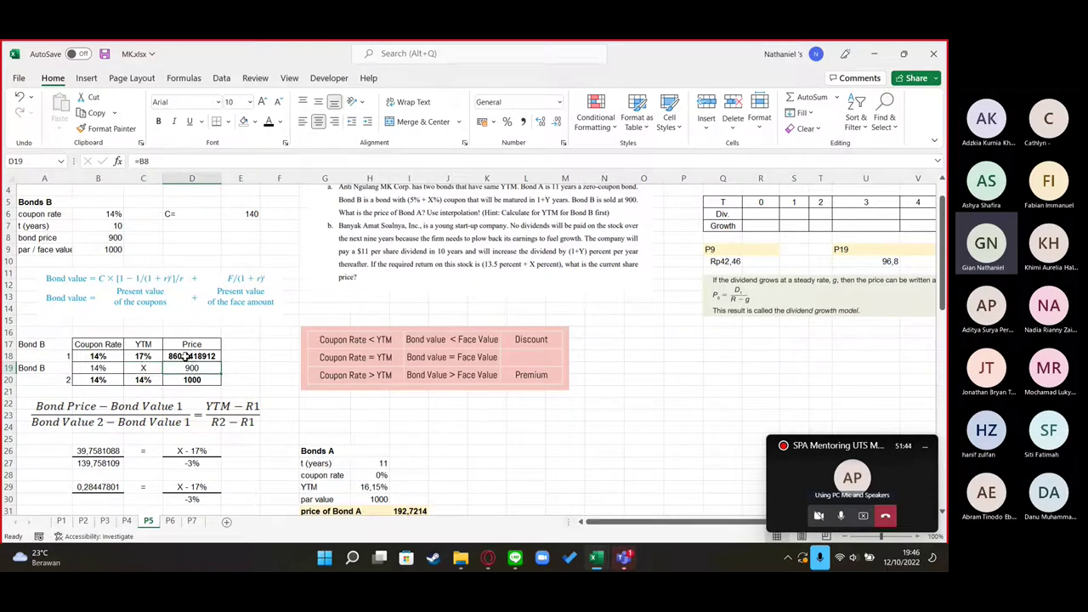
{"action": "left_click", "coordinate": [185, 357]}
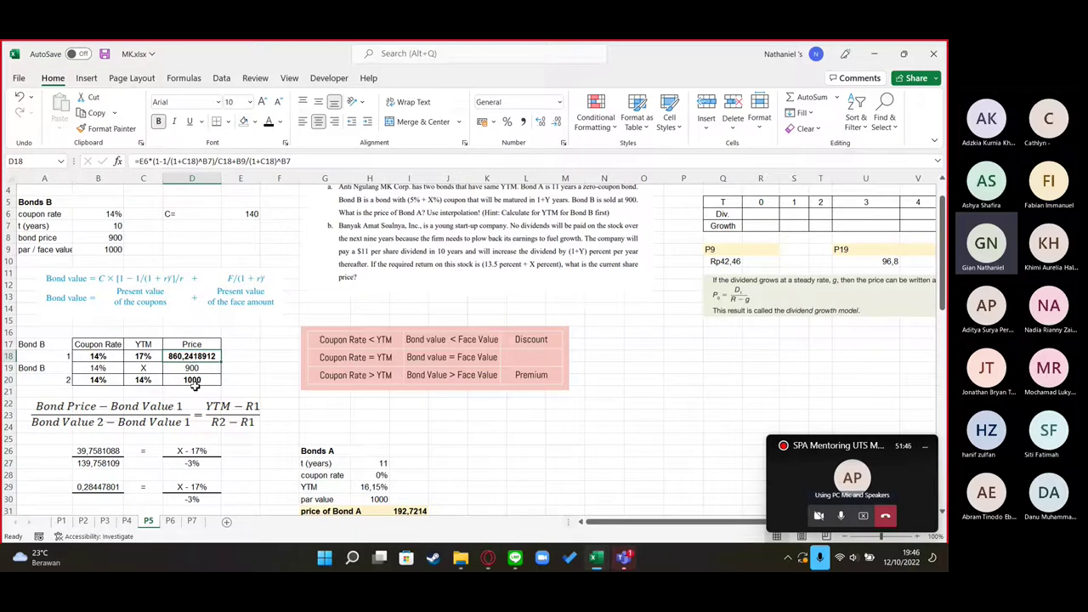
{"action": "left_click", "coordinate": [195, 381]}
{"action": "left_click", "coordinate": [192, 368]}
Examine the interpolation formula picture and the cell references behind the numerator in B26 and denominator in B27
{"action": "scroll", "coordinate": [157, 381], "scroll_direction": "down", "scroll_amount": 2}
{"action": "left_click", "coordinate": [127, 351]}
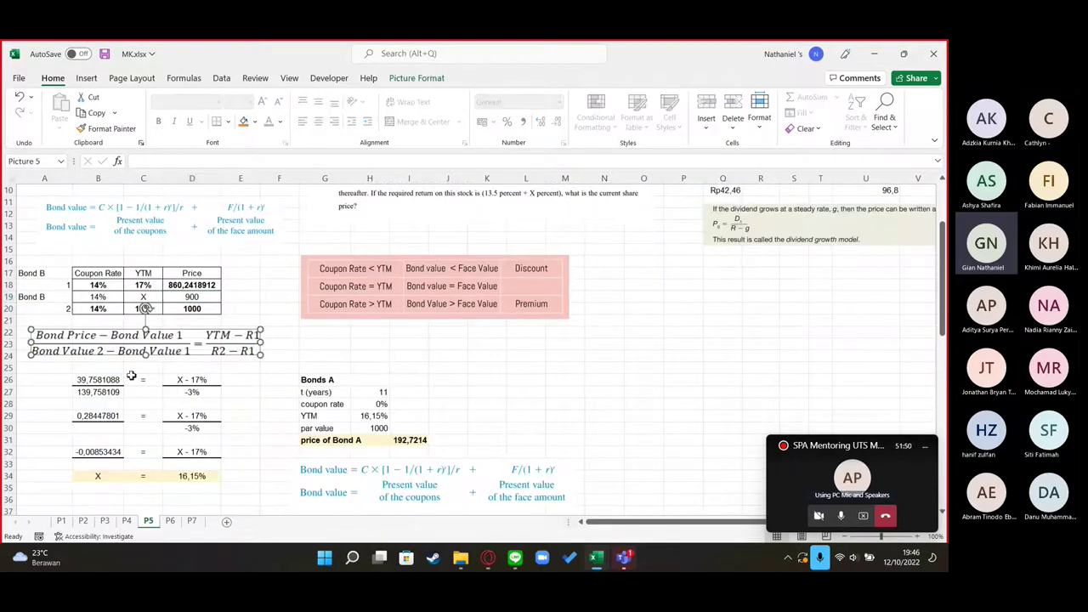
{"action": "left_click", "coordinate": [99, 380]}
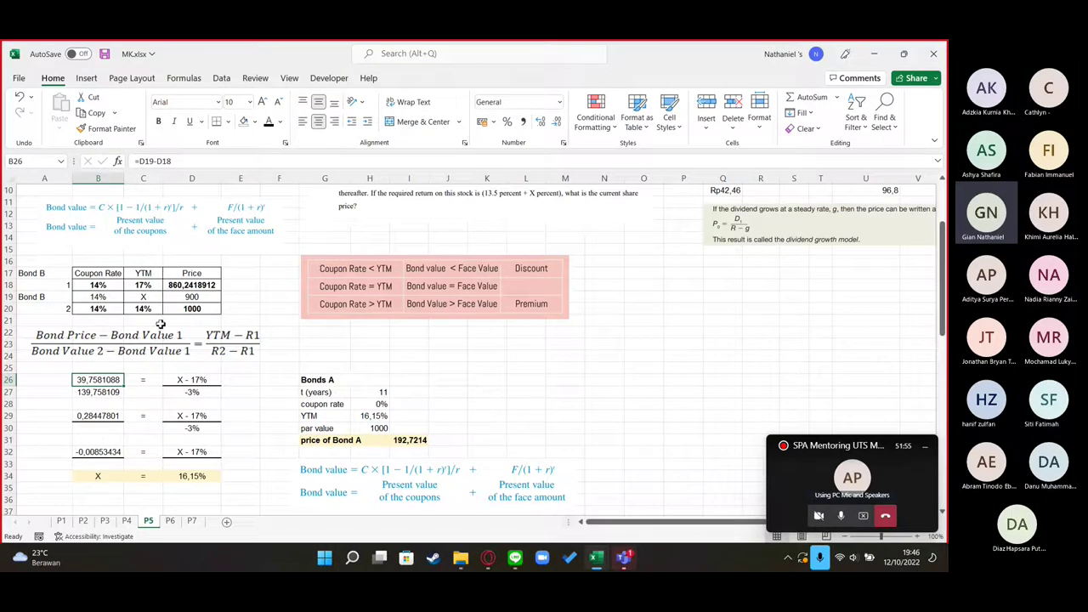
{"action": "left_click", "coordinate": [185, 160]}
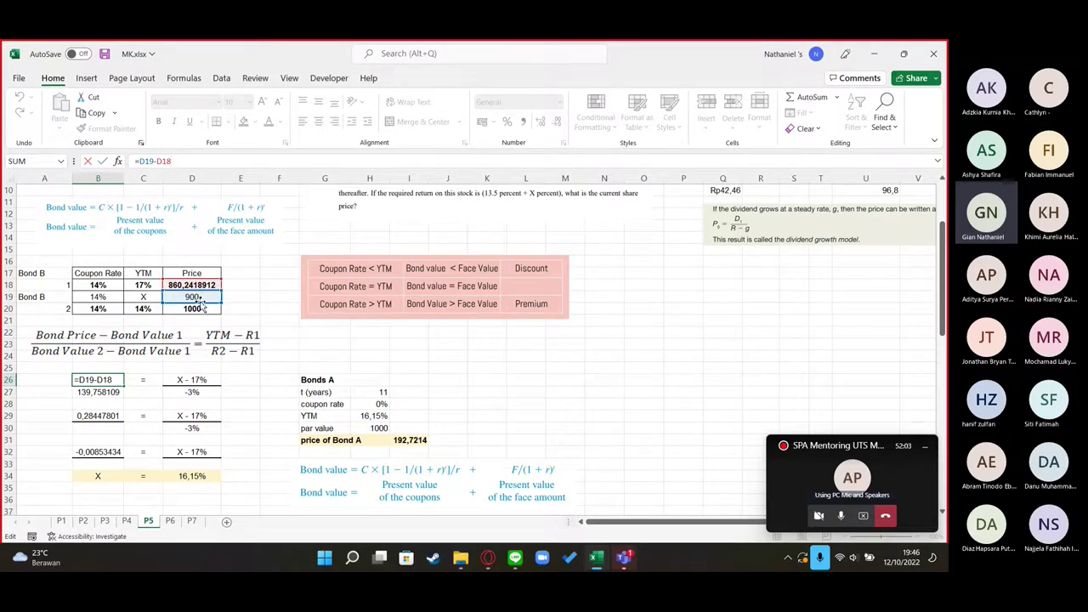
{"action": "left_click", "coordinate": [245, 296]}
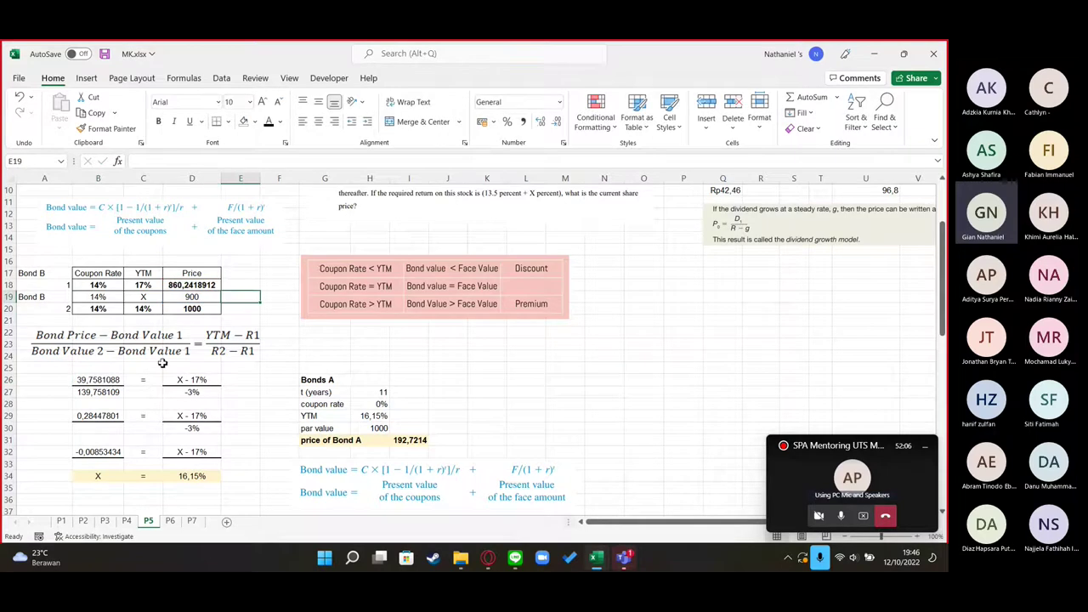
{"action": "double_click", "coordinate": [112, 391]}
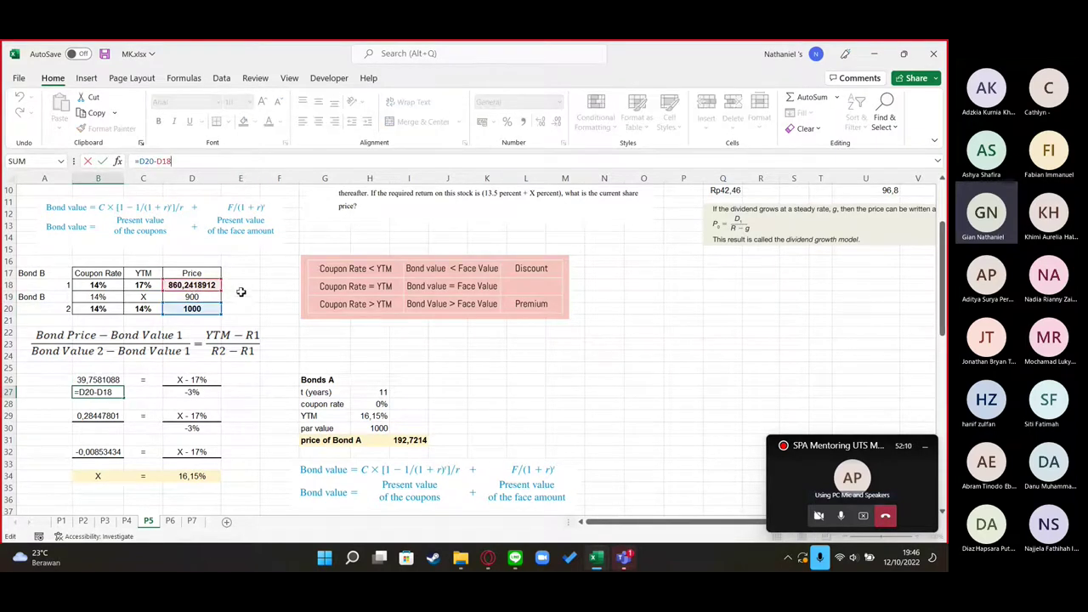
{"action": "left_click", "coordinate": [236, 297]}
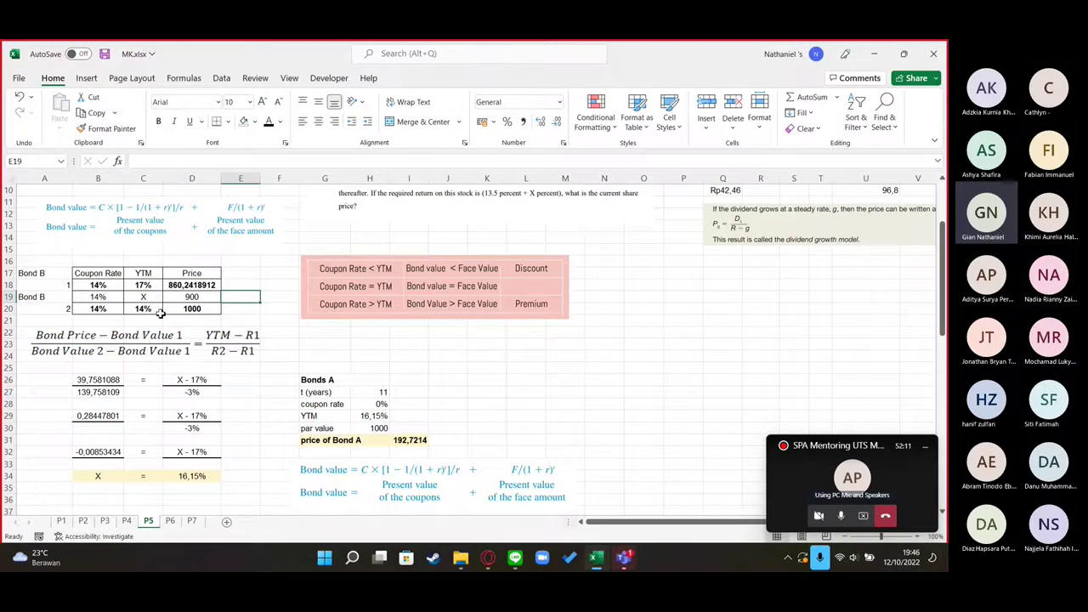
Check the YTM difference in D27 against the YTM values in C18:C20
{"action": "left_click", "coordinate": [196, 391]}
{"action": "left_click", "coordinate": [145, 287]}
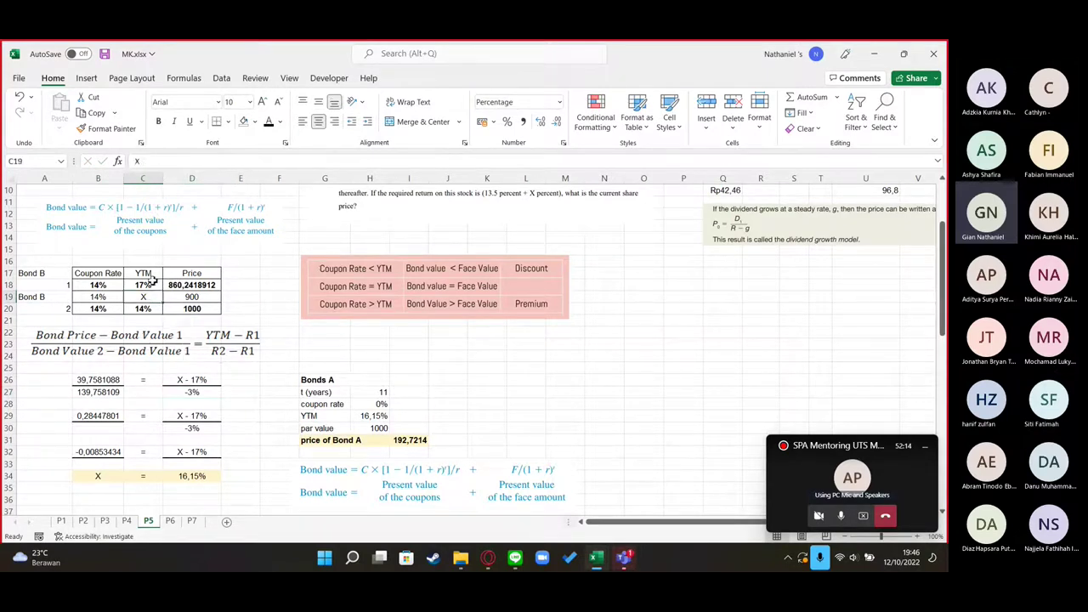
{"action": "left_click", "coordinate": [156, 309]}
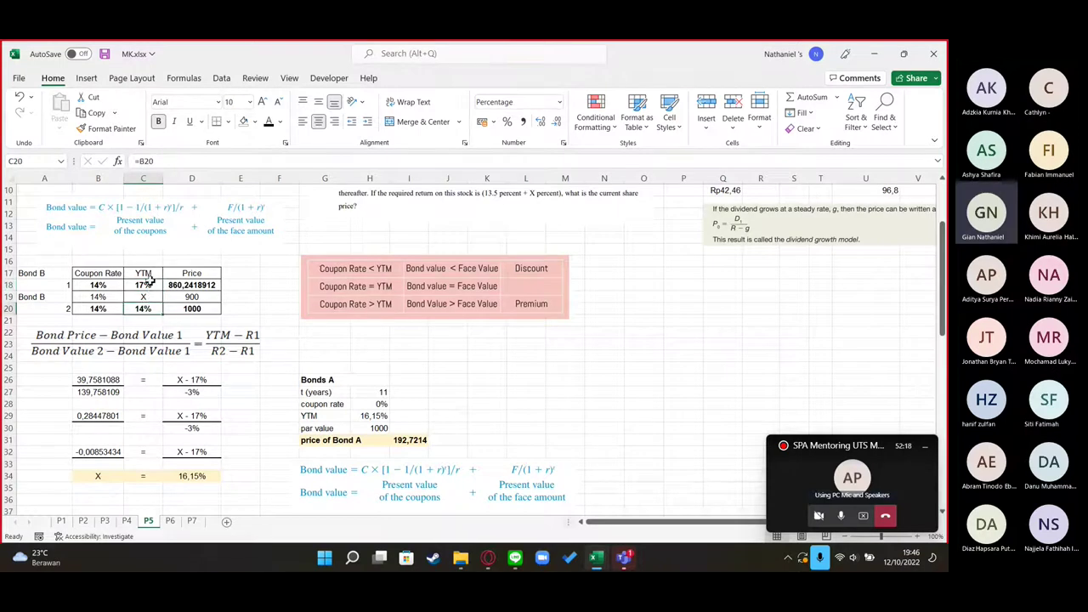
{"action": "left_click", "coordinate": [240, 367]}
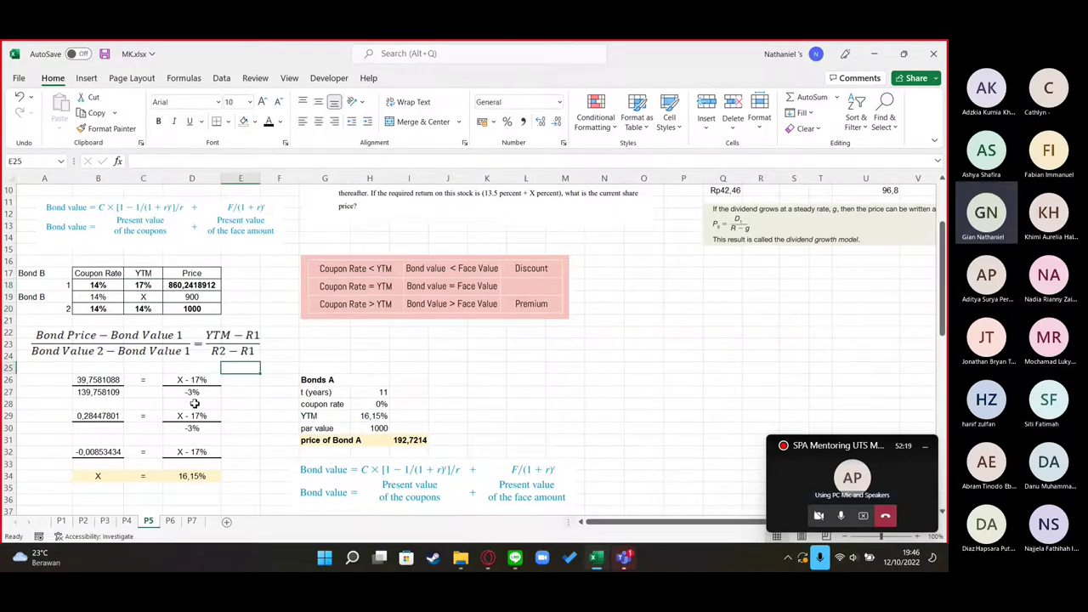
Inspect the interpolated YTM formula in D34, save the workbook and return to the Question 5 text
{"action": "left_click", "coordinate": [191, 476]}
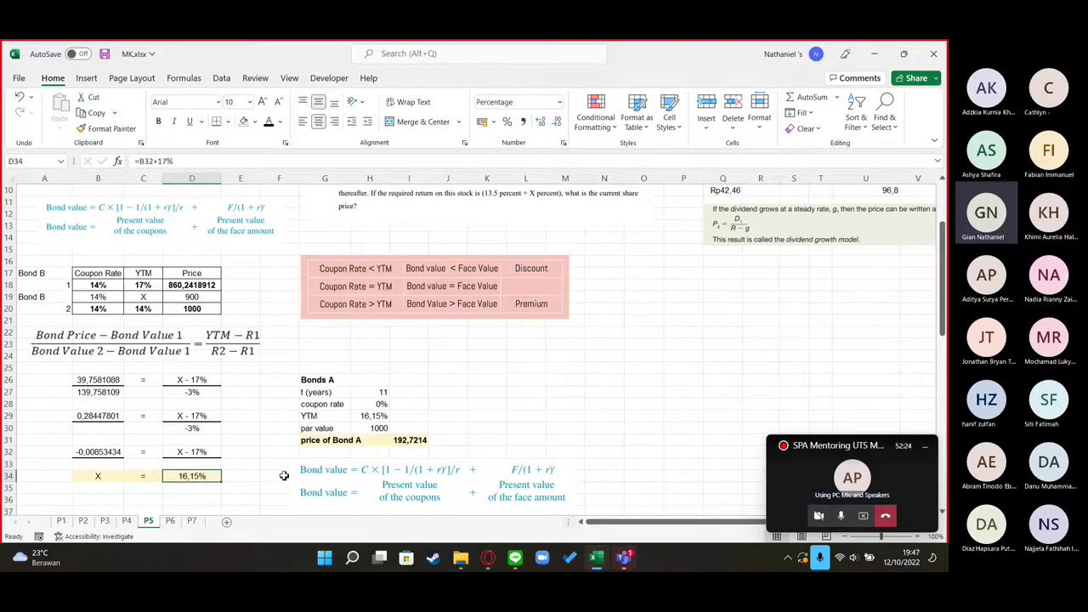
{"action": "key", "text": "ctrl+s"}
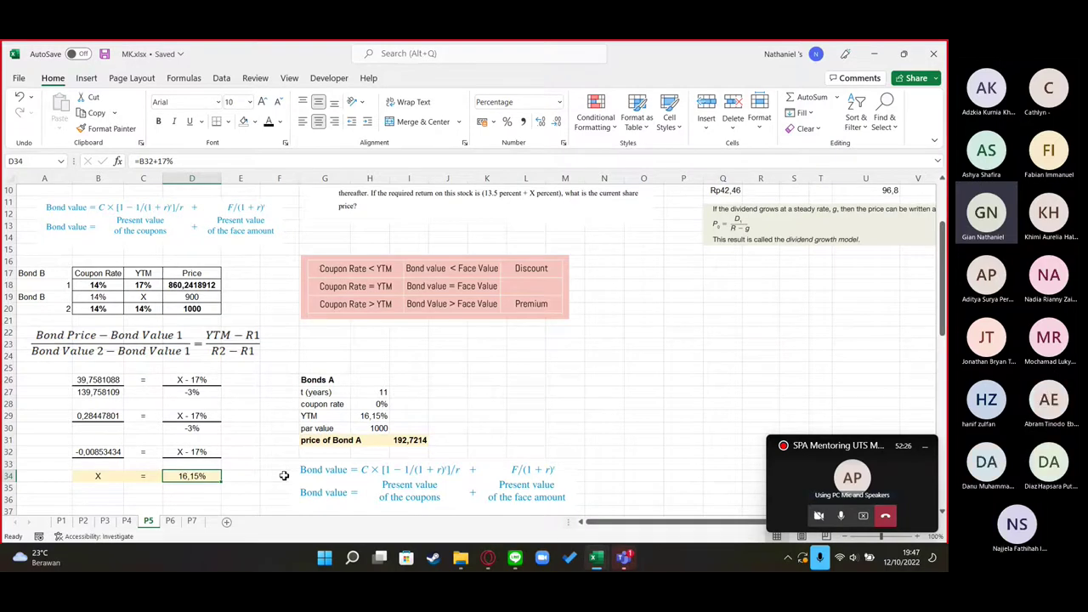
{"action": "scroll", "coordinate": [331, 382], "scroll_direction": "up", "scroll_amount": 2}
{"action": "scroll", "coordinate": [332, 382], "scroll_direction": "down", "scroll_amount": 3}
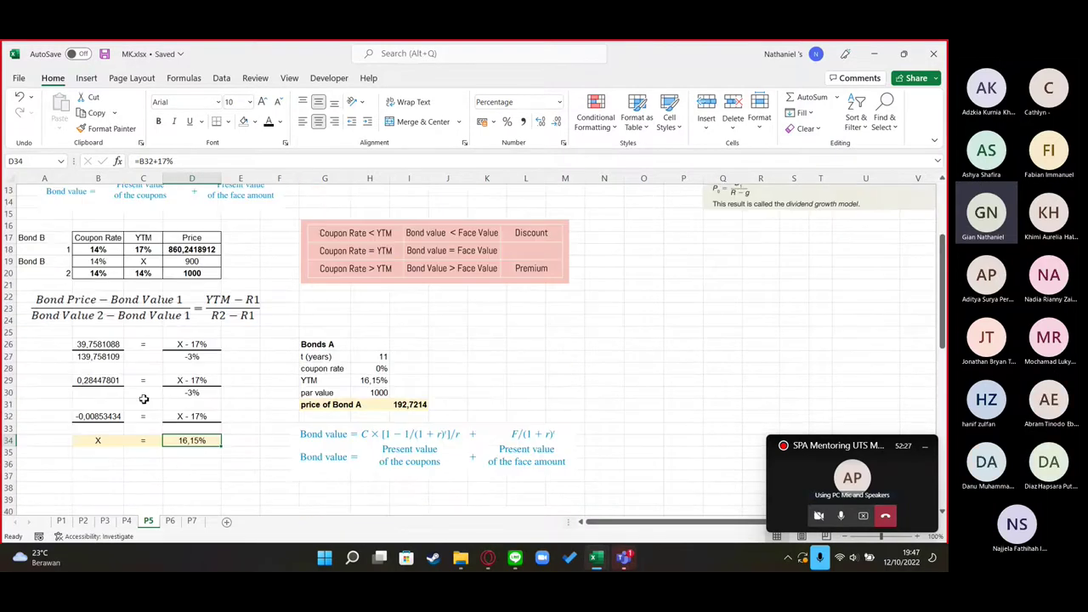
{"action": "scroll", "coordinate": [239, 404], "scroll_direction": "up", "scroll_amount": 4}
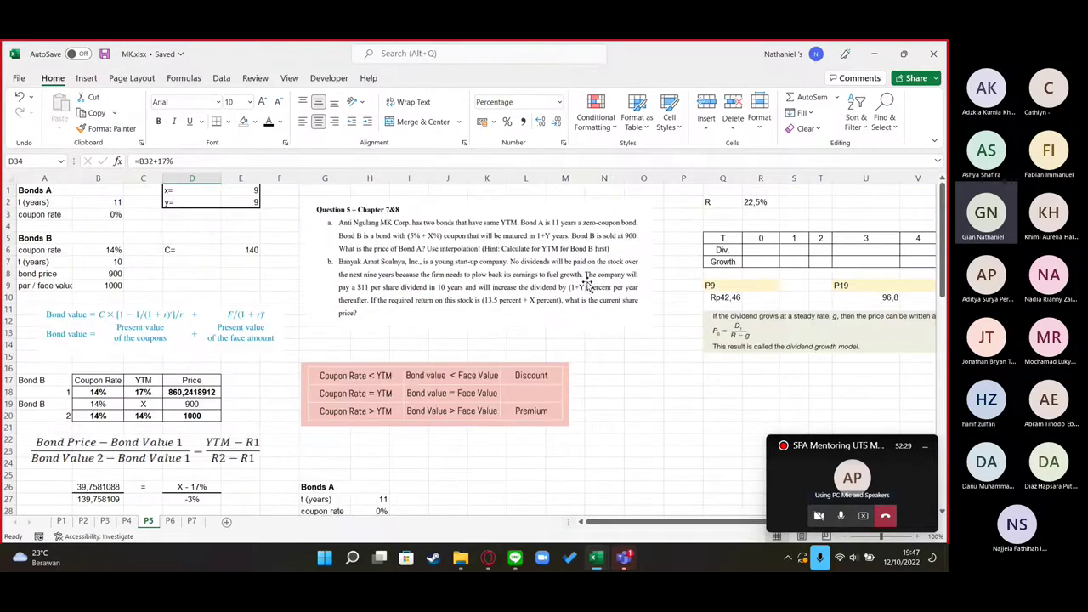
Examine Bond A's maturity, coupon rate, YTM and par value in H27:H30 and its price in I31
{"action": "left_click", "coordinate": [53, 202]}
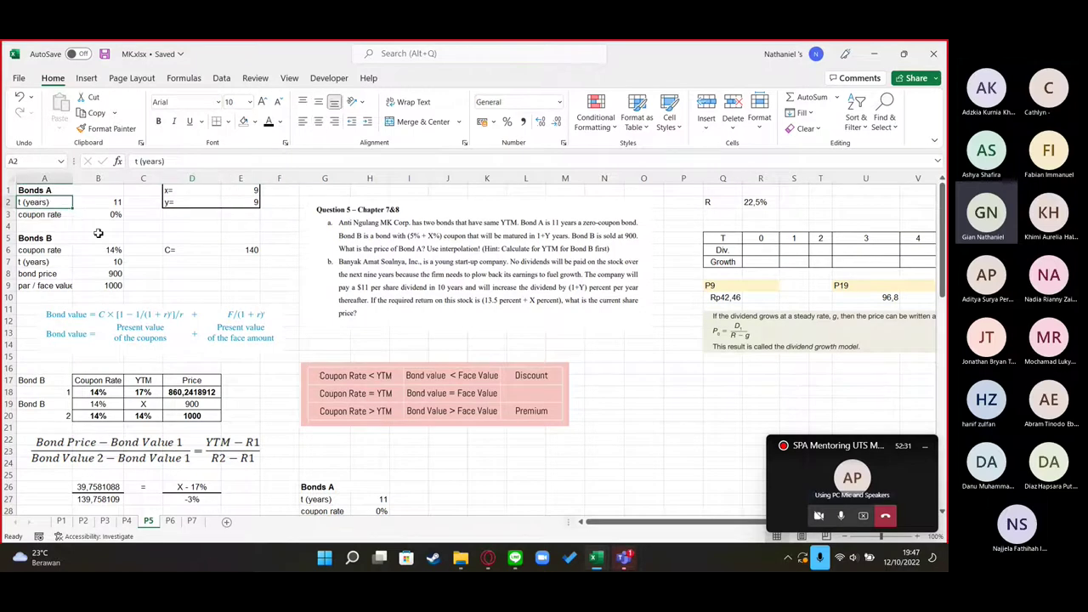
{"action": "scroll", "coordinate": [411, 377], "scroll_direction": "down", "scroll_amount": 4}
{"action": "left_click", "coordinate": [374, 356]}
{"action": "left_click", "coordinate": [374, 380]}
{"action": "left_click", "coordinate": [409, 404]}
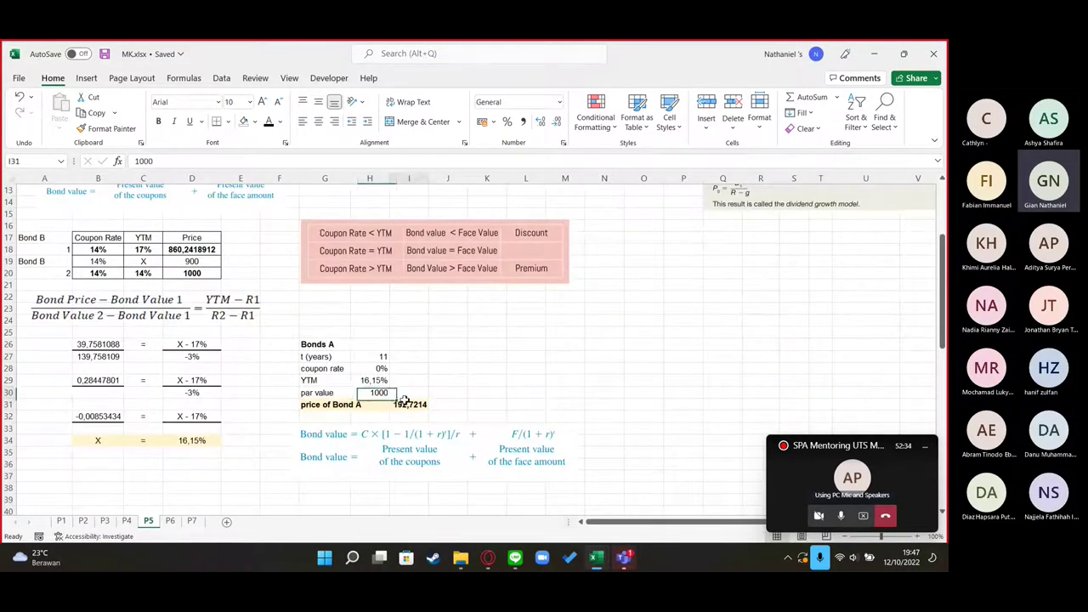
Compare Bond A's price formula in I31 with the bond value formula picture, highlighting the face-value term H30/(1+H29)^H27, and leave editing
{"action": "scroll", "coordinate": [409, 403], "scroll_direction": "up", "scroll_amount": 4}
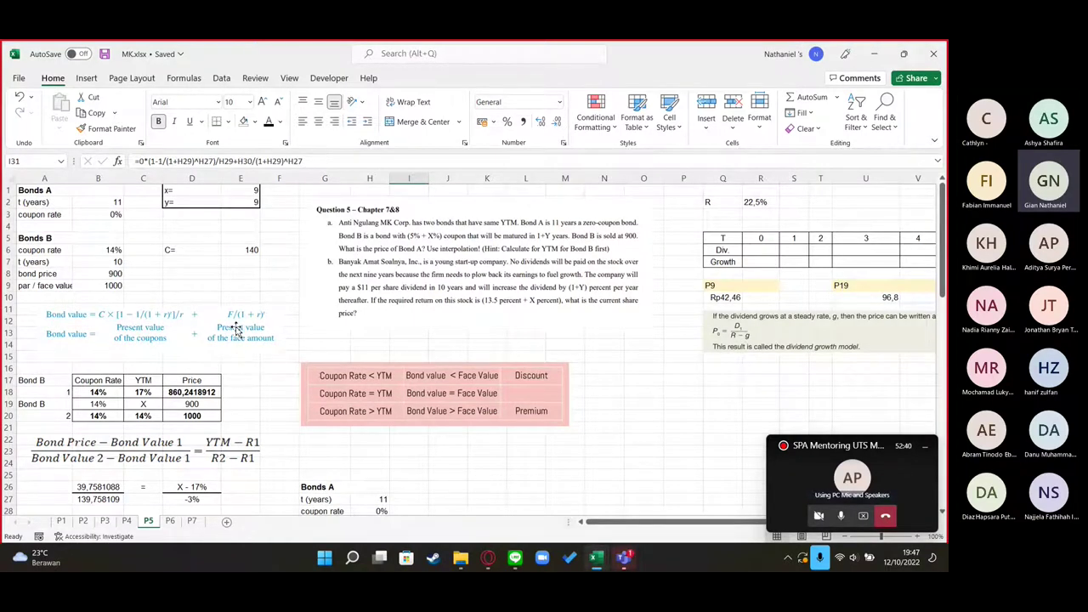
{"action": "scroll", "coordinate": [275, 348], "scroll_direction": "down", "scroll_amount": 3}
{"action": "scroll", "coordinate": [274, 348], "scroll_direction": "up", "scroll_amount": 3}
{"action": "scroll", "coordinate": [296, 318], "scroll_direction": "down", "scroll_amount": 4}
{"action": "scroll", "coordinate": [295, 318], "scroll_direction": "up", "scroll_amount": 3}
{"action": "left_click_drag", "start_coordinate": [238, 160], "coordinate": [368, 170]}
{"action": "scroll", "coordinate": [368, 170], "scroll_direction": "down", "scroll_amount": 1}
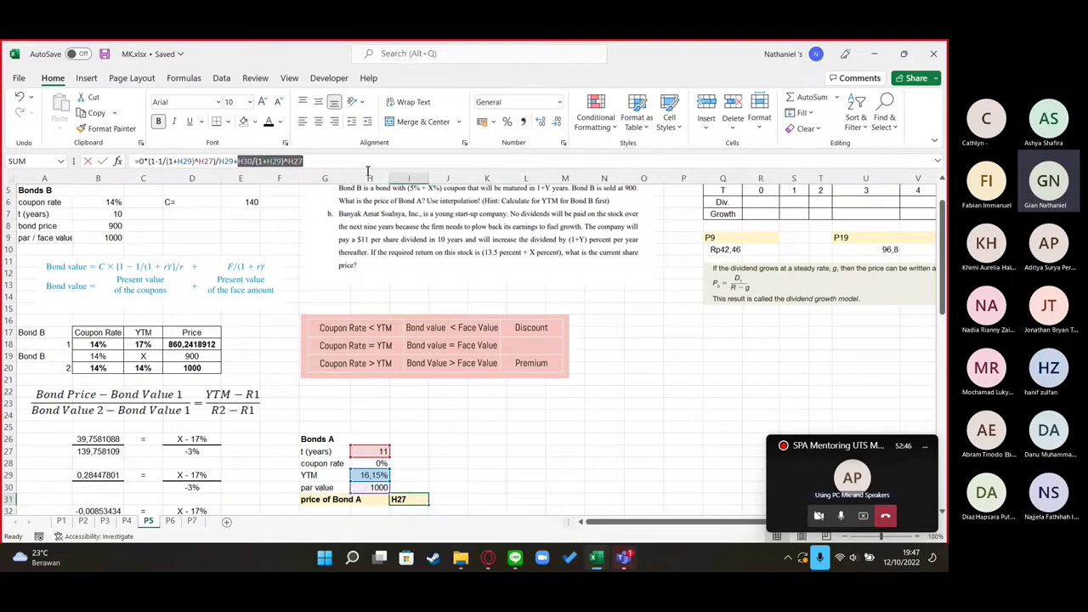
{"action": "scroll", "coordinate": [280, 299], "scroll_direction": "up", "scroll_amount": 2}
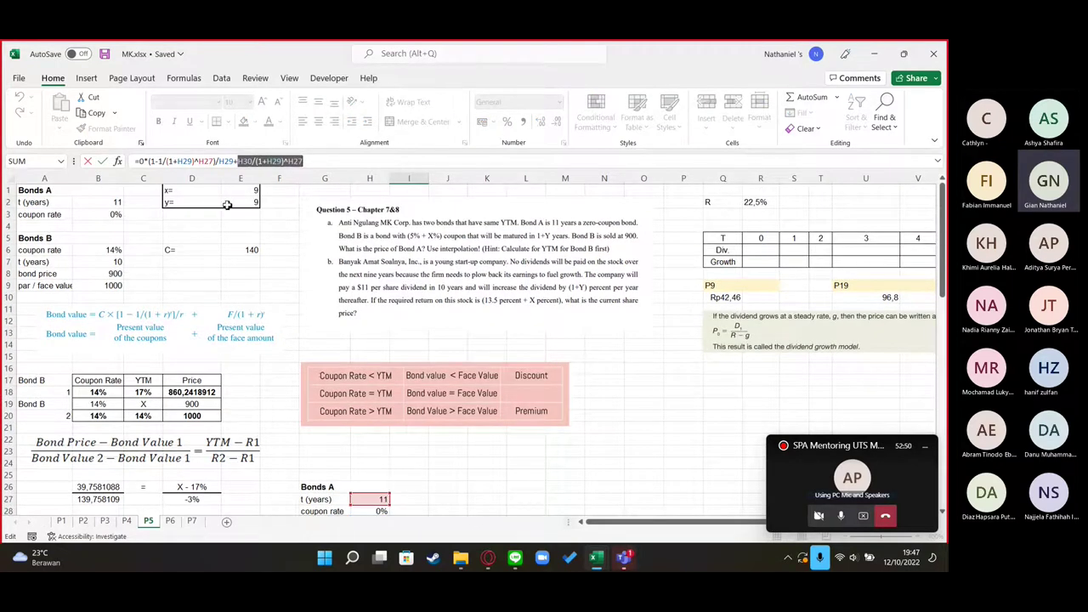
{"action": "scroll", "coordinate": [218, 359], "scroll_direction": "down", "scroll_amount": 5}
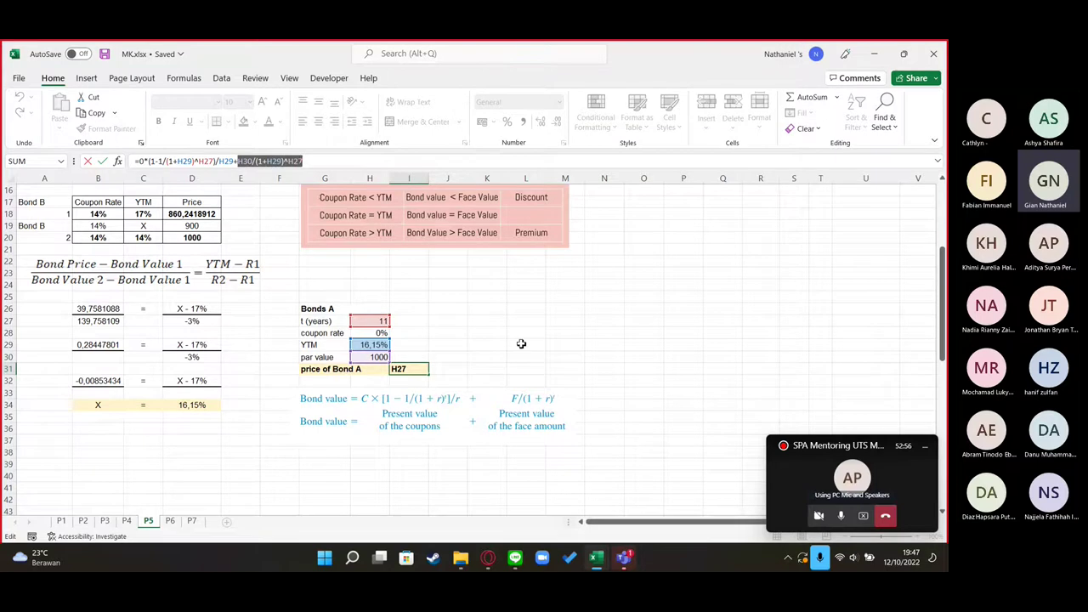
{"action": "left_click", "coordinate": [515, 307]}
{"action": "key", "text": "Escape"}
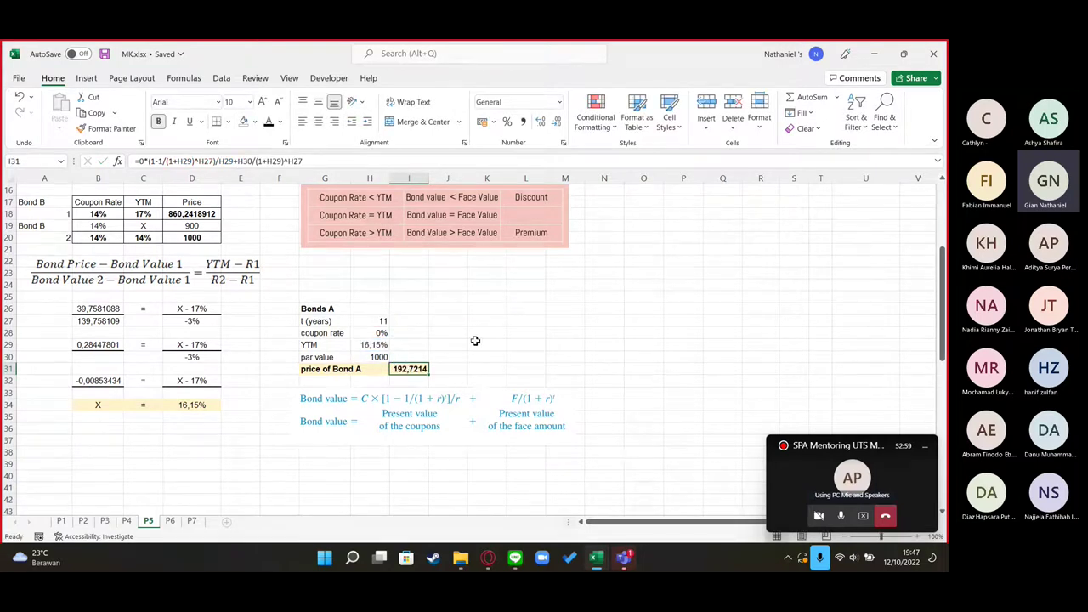
Return to the Question 5 text and move on to the stock valuation table beside it
{"action": "scroll", "coordinate": [475, 341], "scroll_direction": "up", "scroll_amount": 3}
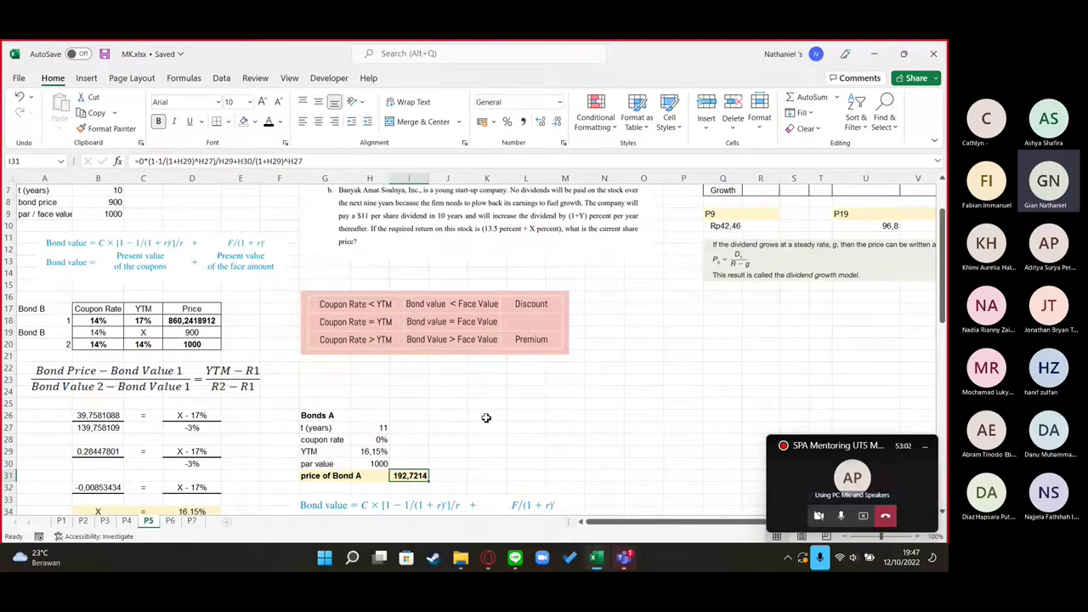
{"action": "scroll", "coordinate": [487, 422], "scroll_direction": "up", "scroll_amount": 2}
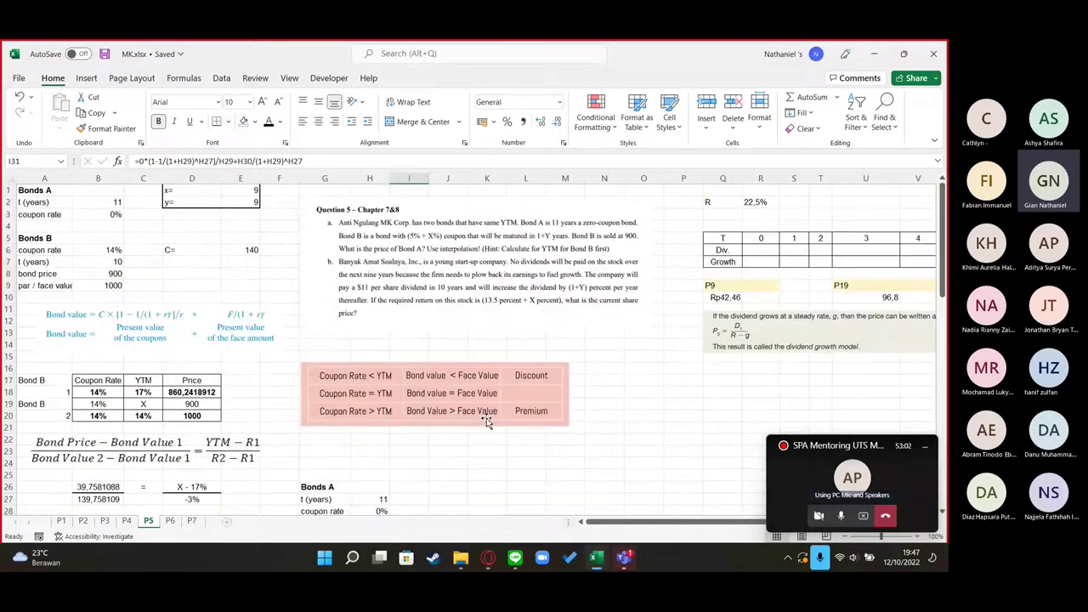
{"action": "left_click", "coordinate": [641, 417]}
{"action": "left_click_drag", "start_coordinate": [641, 417], "coordinate": [306, 380]}
Switch to the Microsoft Teams meeting, read through the meeting chat and return to the Excel workbook
{"action": "mouse_move", "coordinate": [623, 557]}
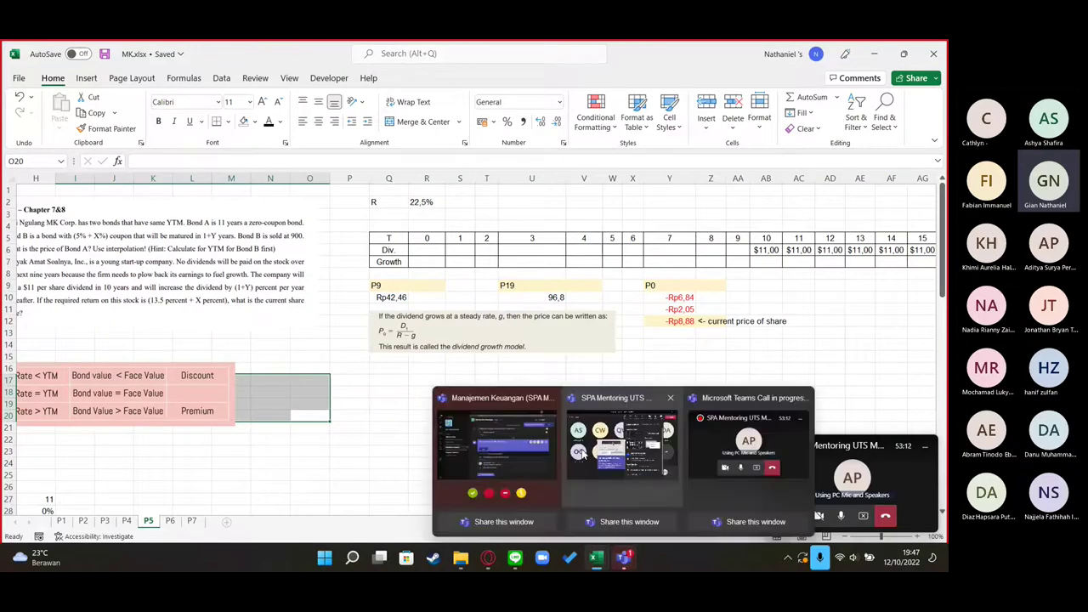
{"action": "left_click", "coordinate": [557, 453]}
{"action": "left_click", "coordinate": [634, 452]}
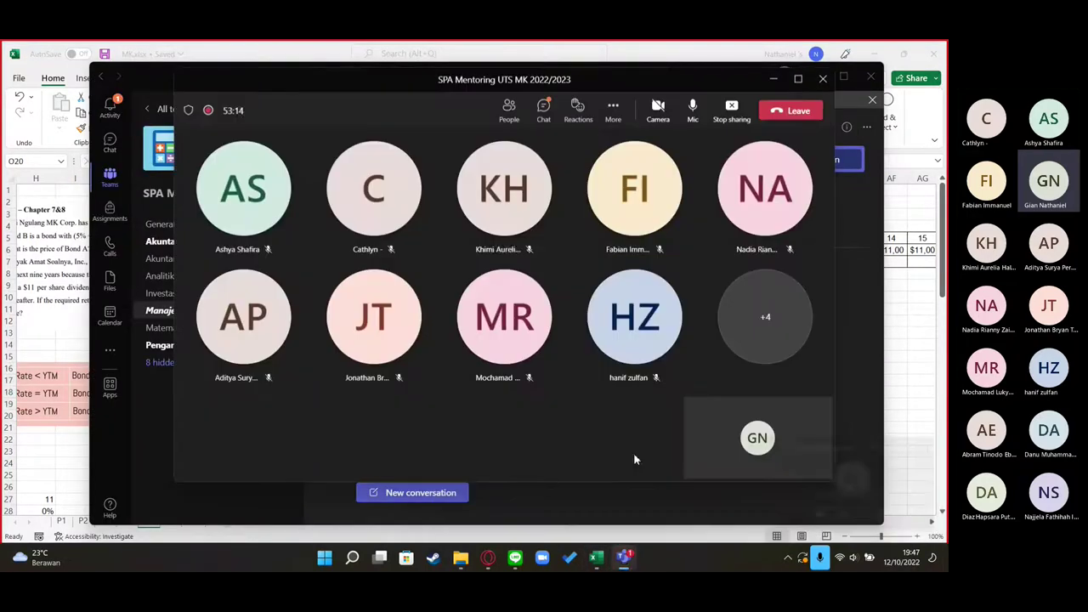
{"action": "left_click", "coordinate": [544, 109]}
{"action": "scroll", "coordinate": [747, 361], "scroll_direction": "up", "scroll_amount": 15}
{"action": "scroll", "coordinate": [755, 336], "scroll_direction": "down", "scroll_amount": 10}
{"action": "scroll", "coordinate": [769, 323], "scroll_direction": "up", "scroll_amount": 4}
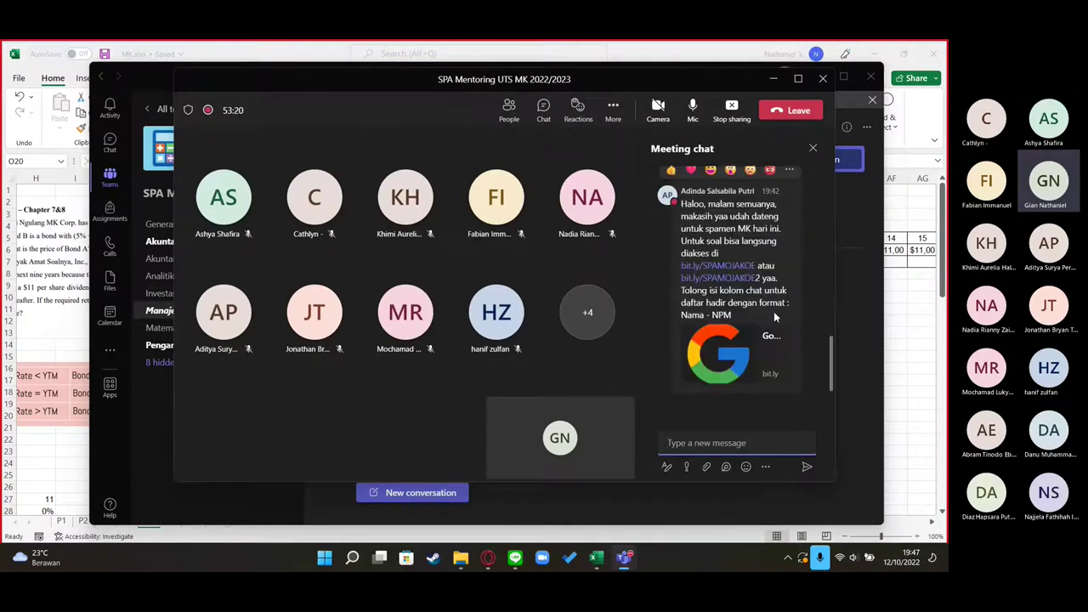
{"action": "scroll", "coordinate": [786, 289], "scroll_direction": "up", "scroll_amount": 2}
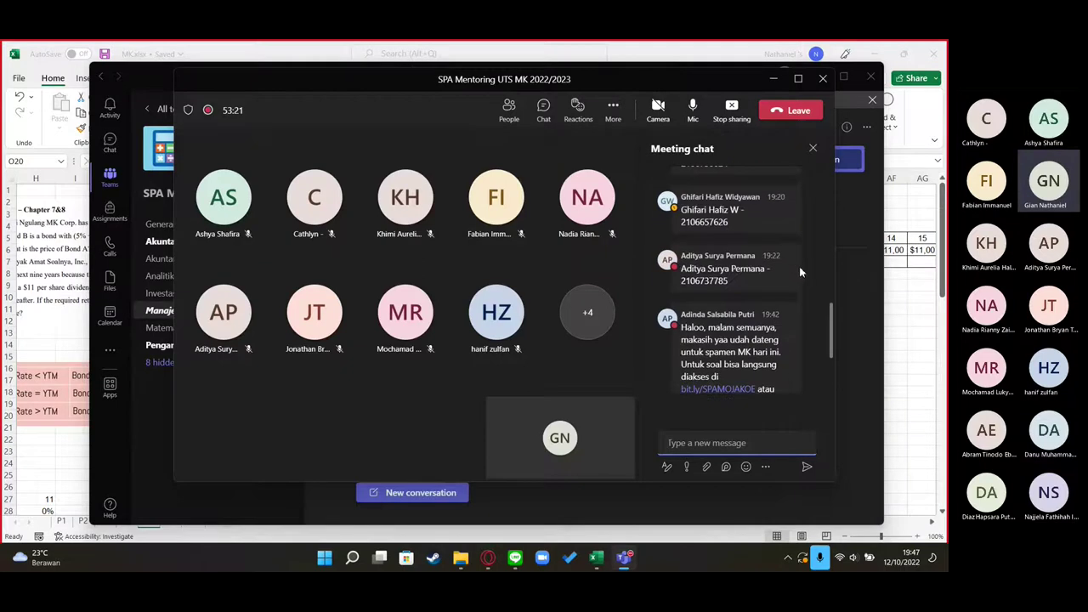
{"action": "left_click", "coordinate": [813, 149]}
{"action": "left_click", "coordinate": [679, 45]}
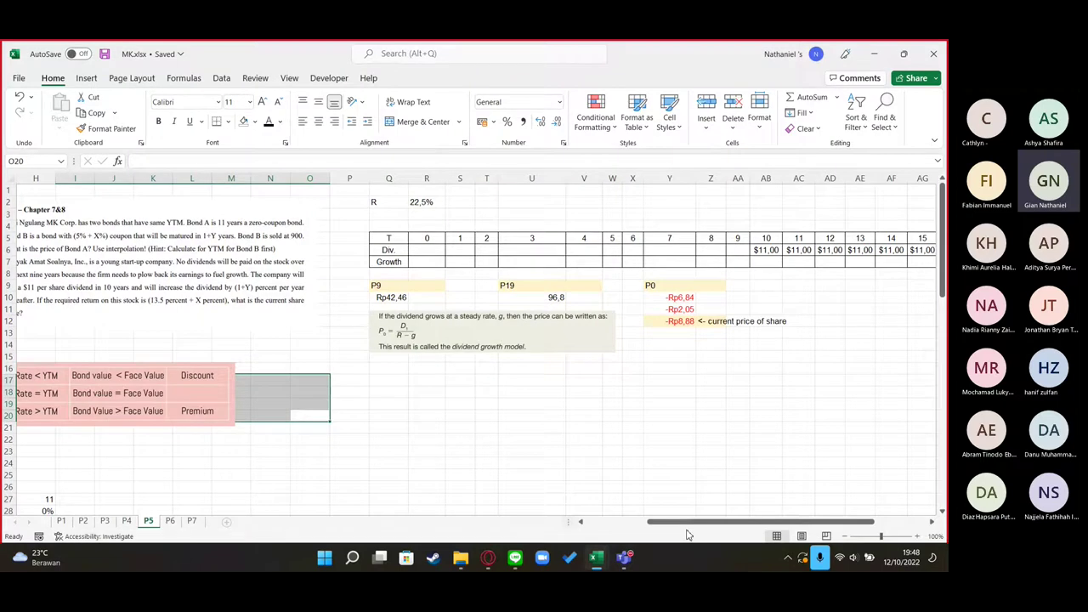
Read part b of Question 5 and examine the timeline's empty dividend cells for the years before payments start
{"action": "left_click_drag", "start_coordinate": [684, 522], "coordinate": [561, 536]}
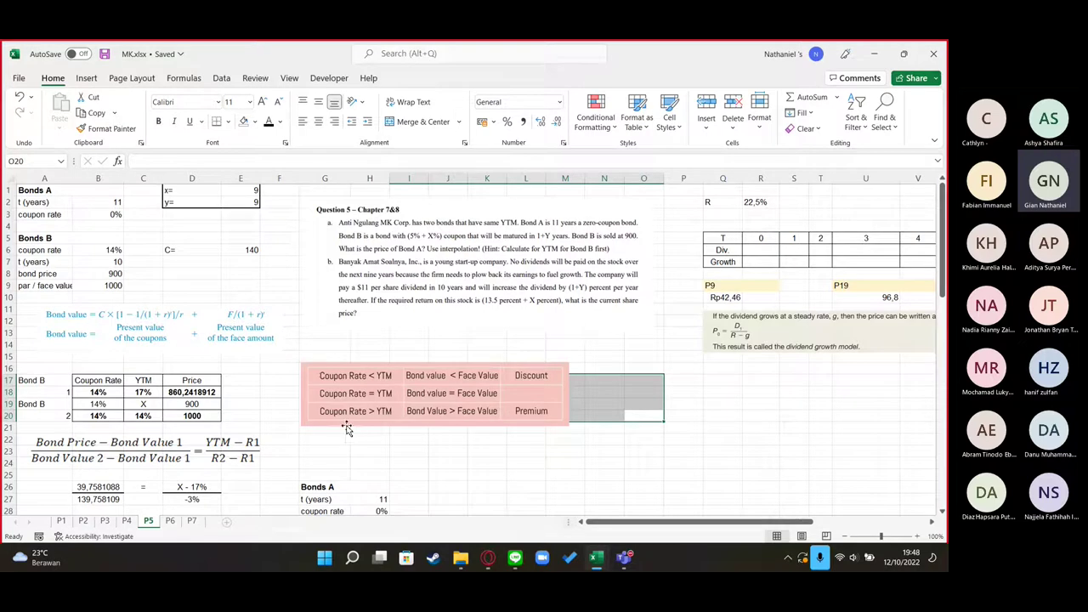
{"action": "left_click", "coordinate": [543, 345]}
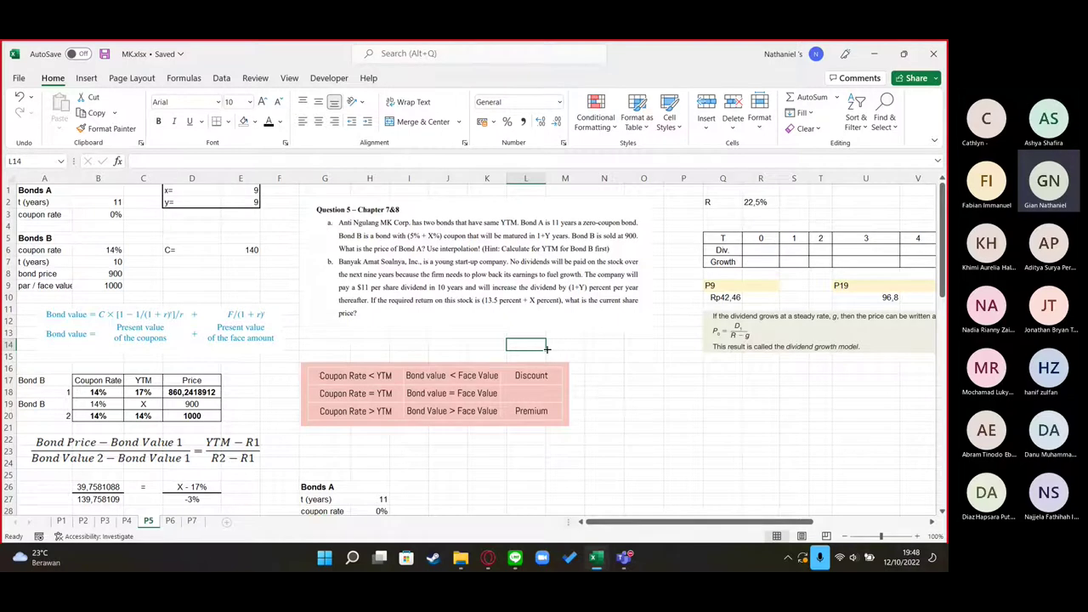
{"action": "left_click_drag", "start_coordinate": [547, 349], "coordinate": [540, 404]}
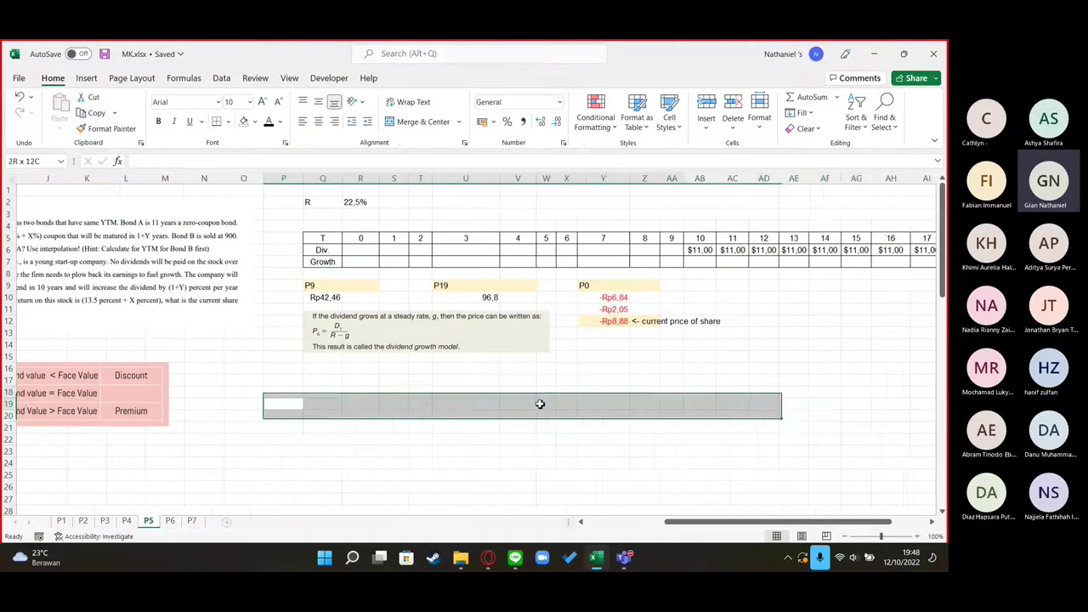
{"action": "scroll", "coordinate": [540, 403], "scroll_direction": "left", "scroll_amount": 5}
{"action": "left_click", "coordinate": [650, 375]}
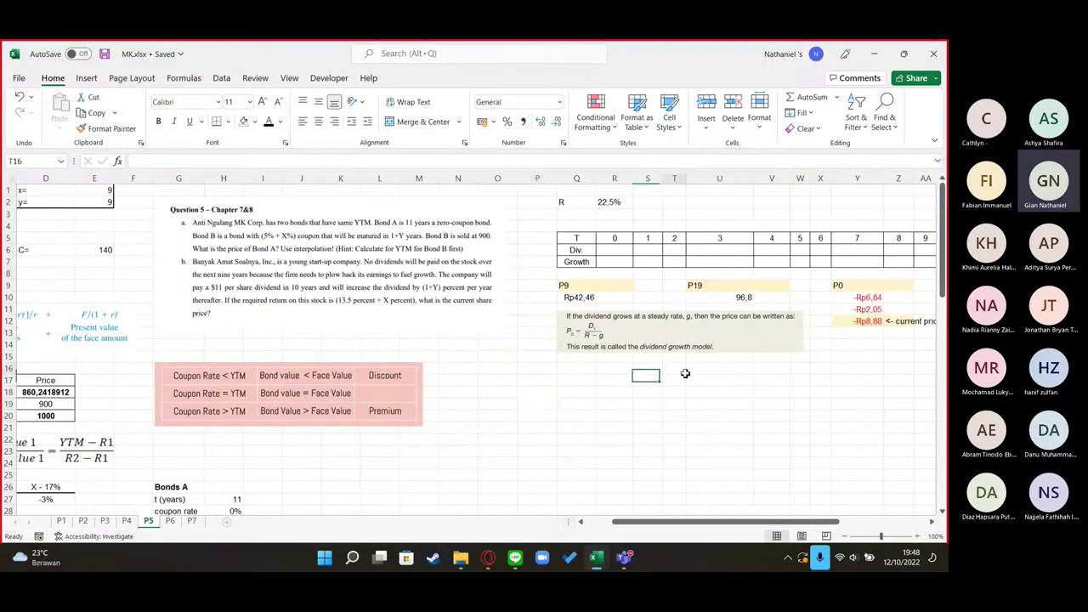
{"action": "left_click_drag", "start_coordinate": [685, 373], "coordinate": [918, 399]}
{"action": "left_click_drag", "start_coordinate": [467, 250], "coordinate": [710, 279]}
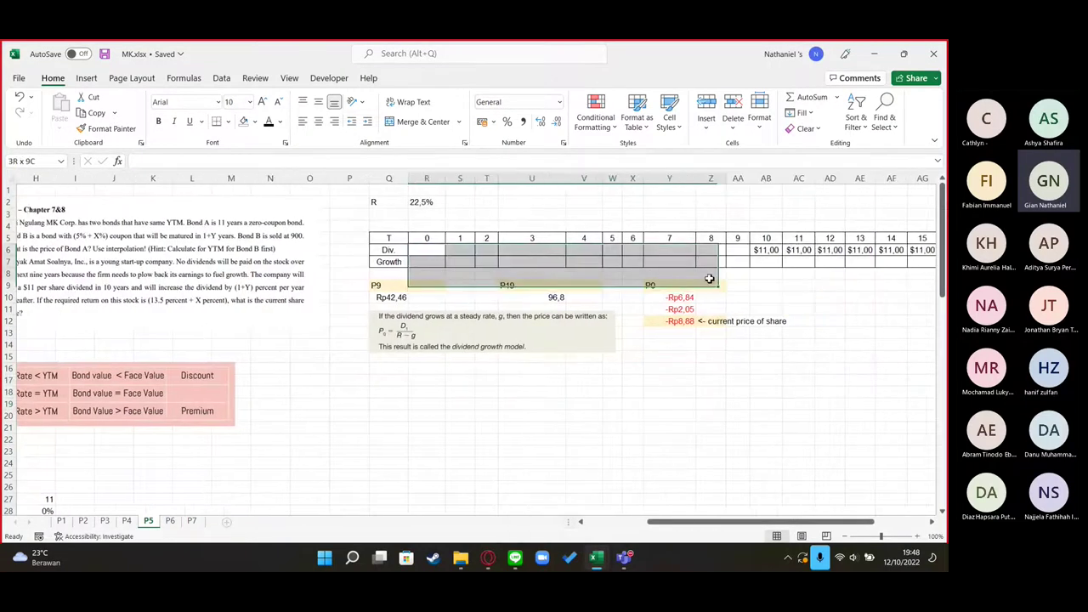
{"action": "left_click", "coordinate": [738, 333]}
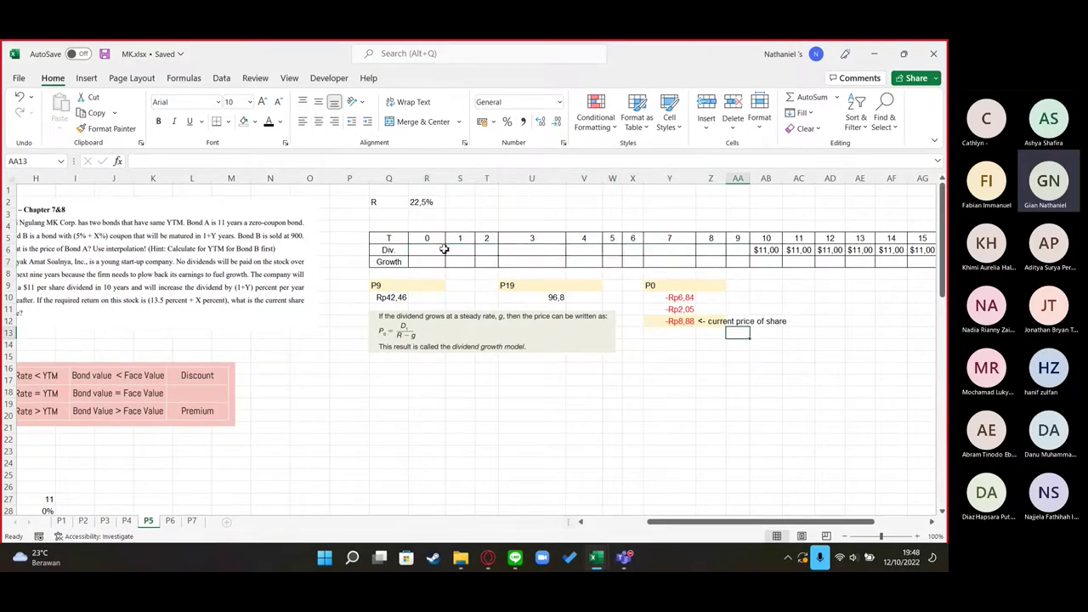
Examine the dividend row from year 10 to year 20, including the year 20 dividend formula in AL6
{"action": "left_click_drag", "start_coordinate": [420, 254], "coordinate": [532, 249]}
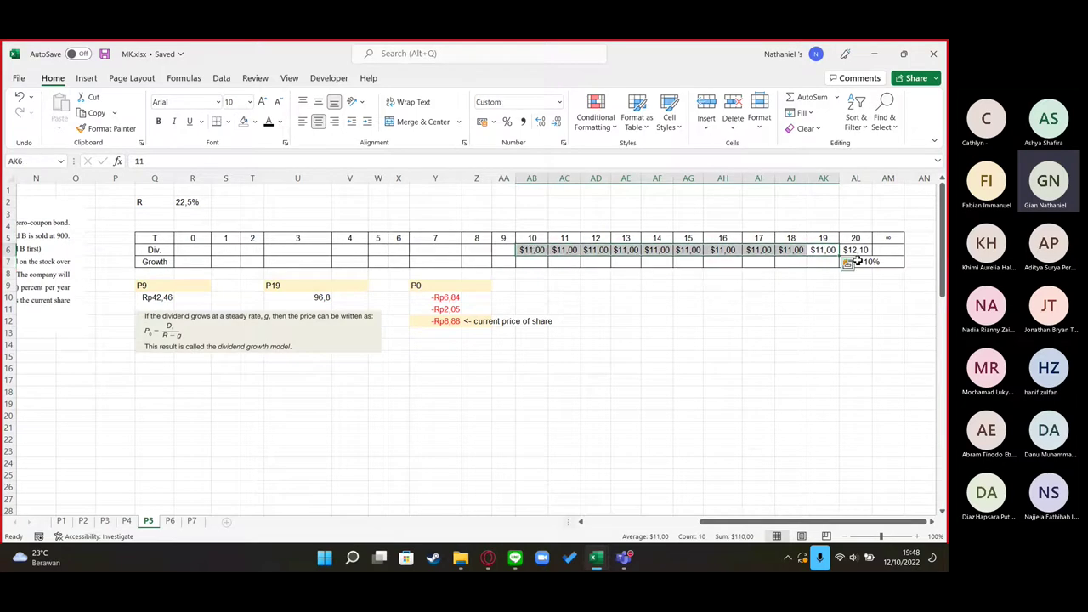
{"action": "left_click_drag", "start_coordinate": [860, 253], "coordinate": [930, 252]}
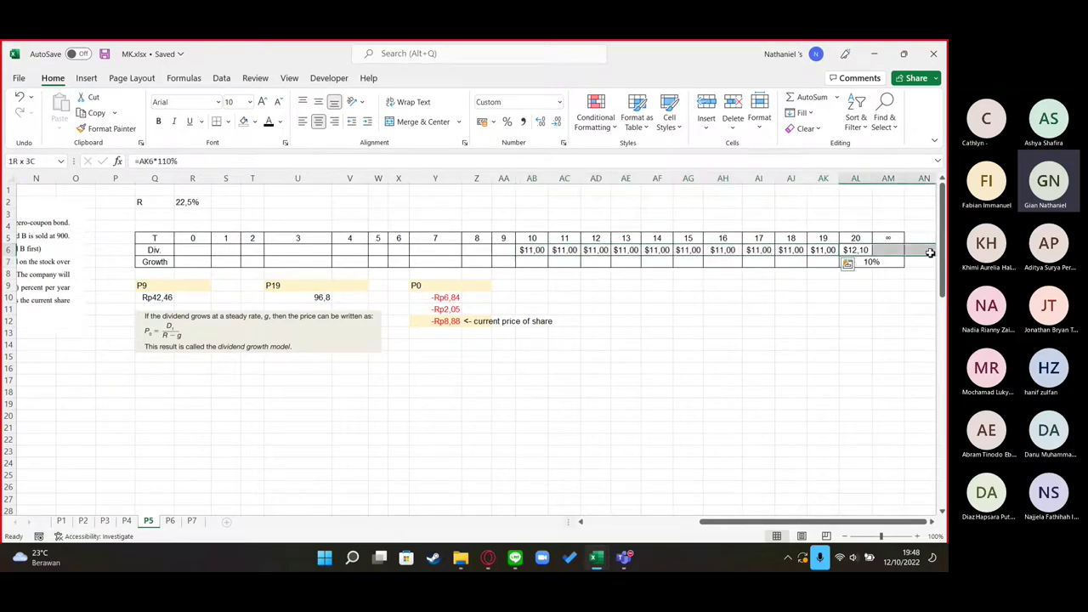
{"action": "left_click_drag", "start_coordinate": [839, 338], "coordinate": [645, 321]}
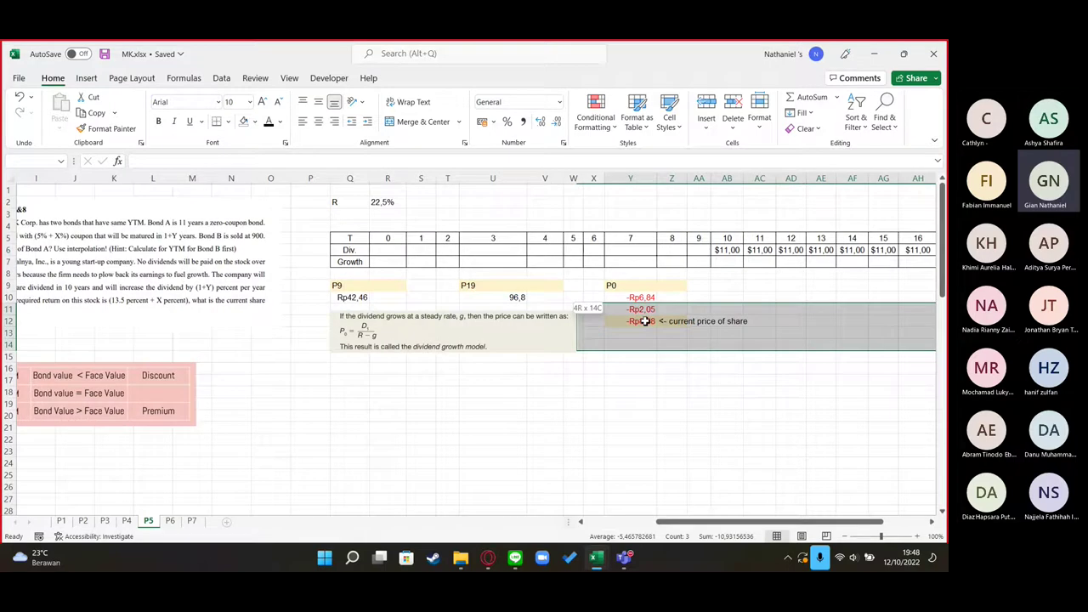
{"action": "left_click", "coordinate": [791, 357]}
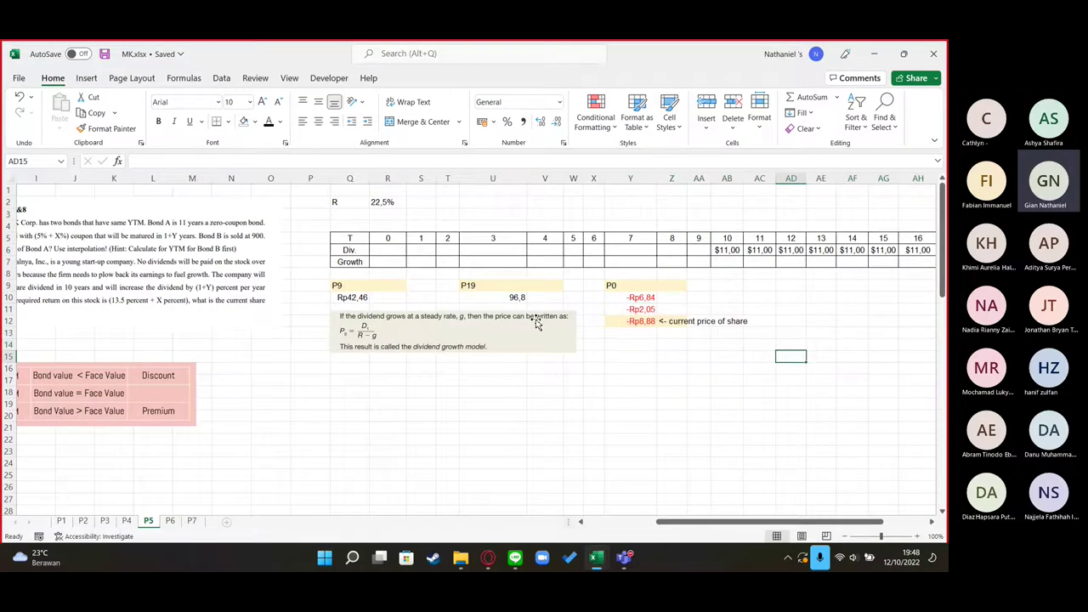
Compare the dividend conditions in part b of Question 5 with the full stock timeline
{"action": "left_click_drag", "start_coordinate": [486, 382], "coordinate": [646, 422]}
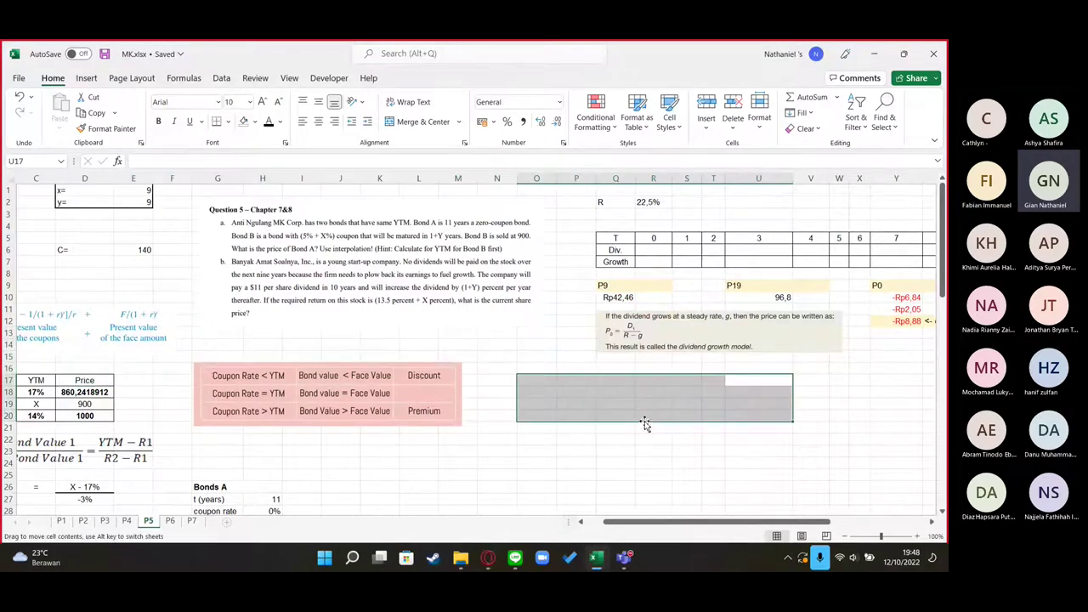
{"action": "left_click", "coordinate": [615, 427]}
{"action": "left_click", "coordinate": [557, 413]}
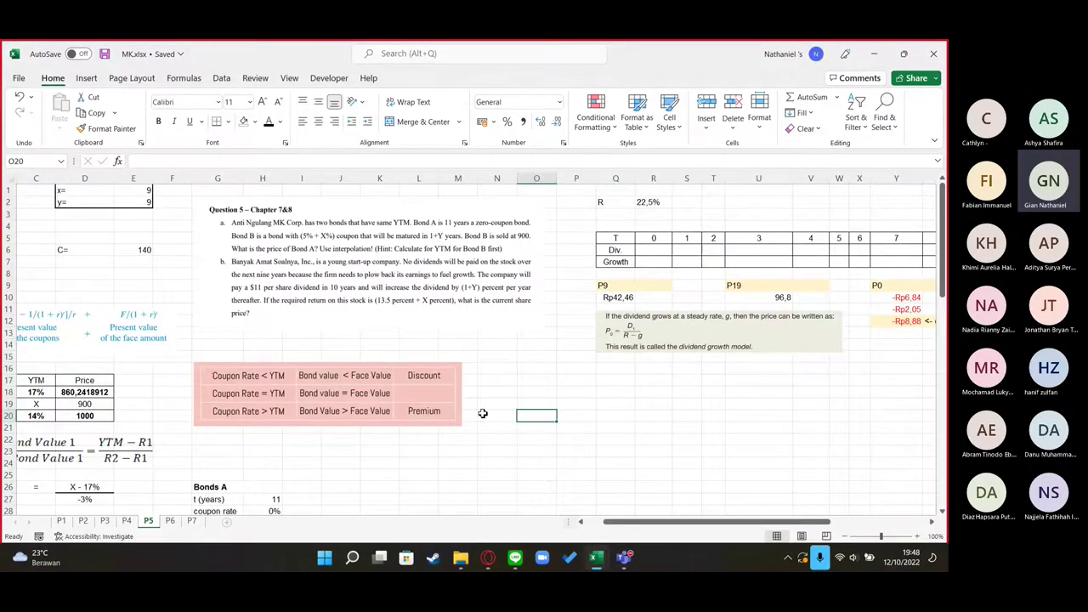
{"action": "left_click_drag", "start_coordinate": [483, 415], "coordinate": [529, 399]}
{"action": "left_click_drag", "start_coordinate": [608, 403], "coordinate": [885, 371]}
{"action": "left_click_drag", "start_coordinate": [752, 372], "coordinate": [795, 357]}
{"action": "left_click", "coordinate": [651, 341]}
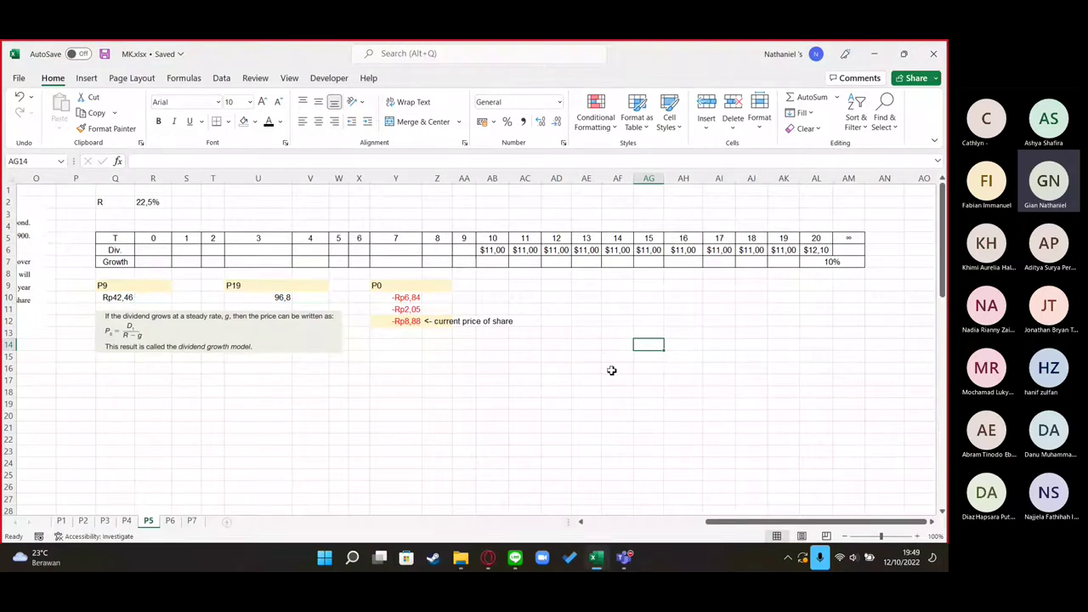
Inspect the PV formula for P9 in Q10 against the dividends of years 10 to 19, and cancel the accidental AB18 reference
{"action": "left_click_drag", "start_coordinate": [479, 241], "coordinate": [783, 251]}
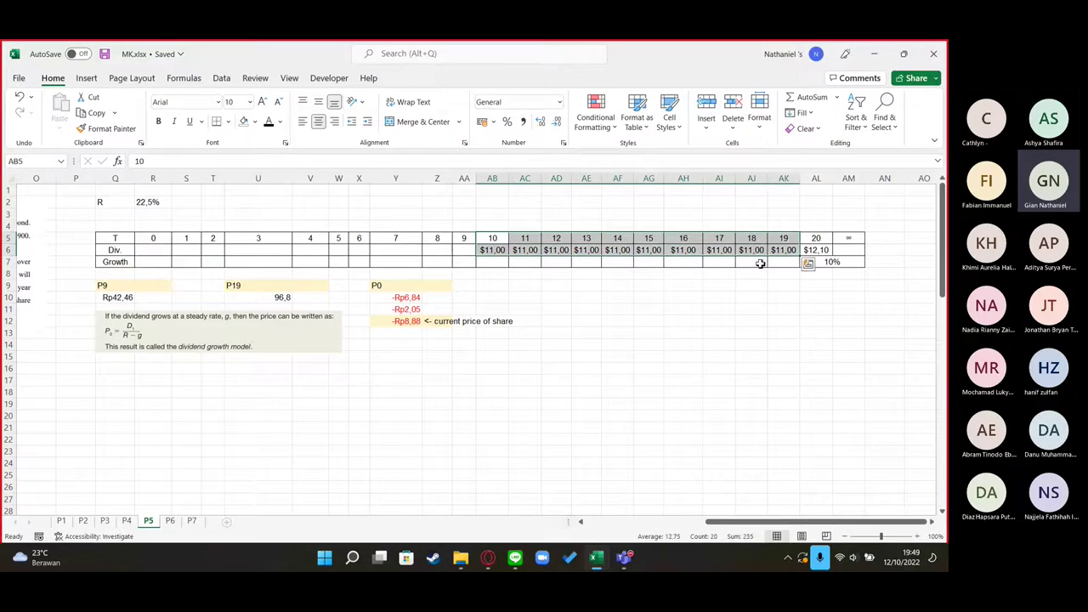
{"action": "left_click", "coordinate": [197, 162]}
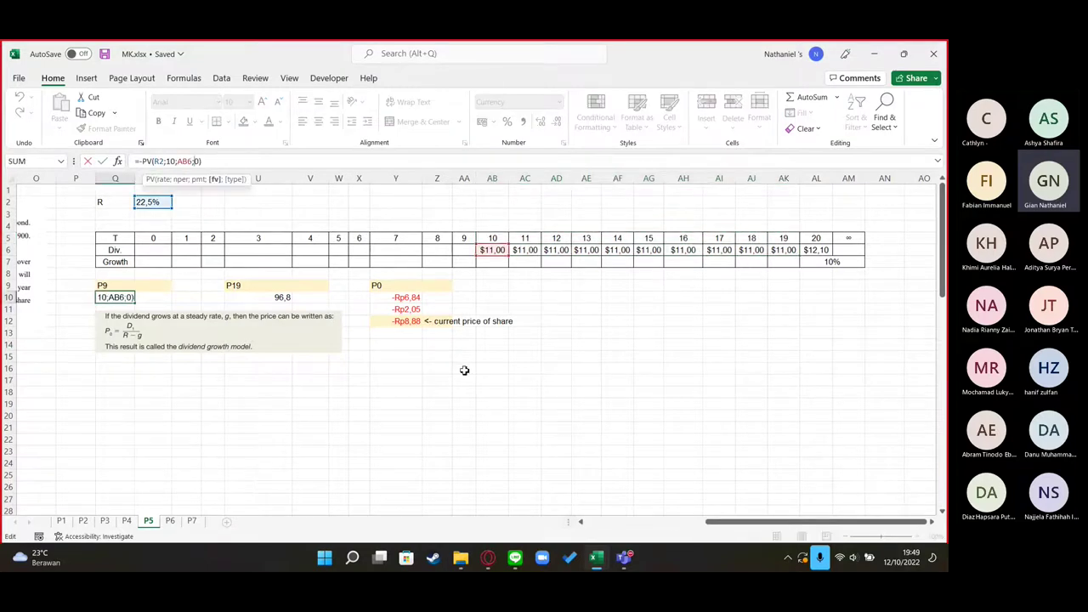
{"action": "left_click", "coordinate": [494, 392]}
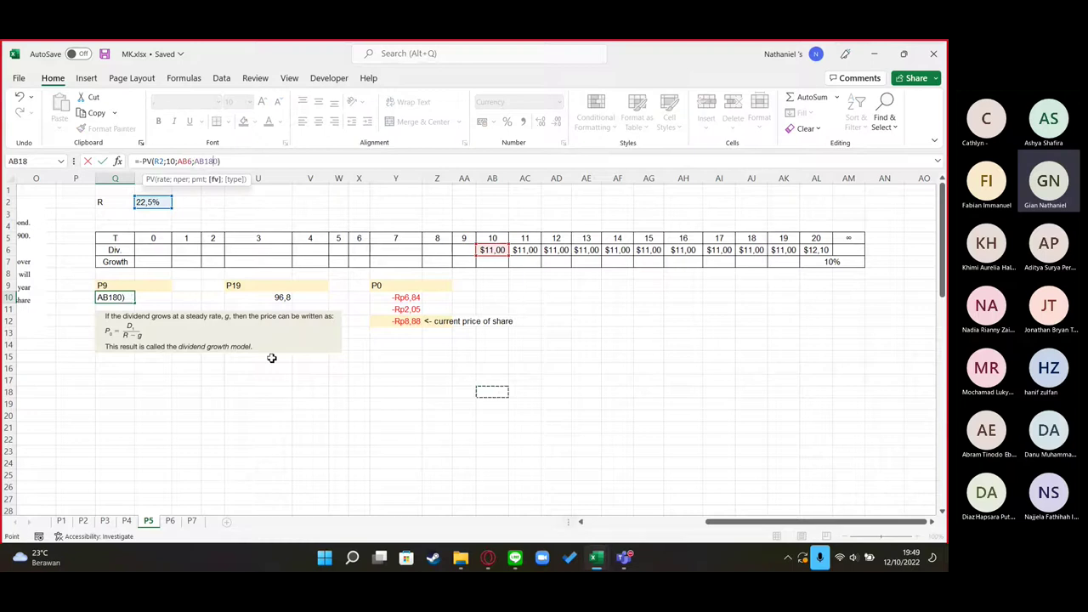
{"action": "key", "text": "Return"}
{"action": "key", "text": "Escape"}
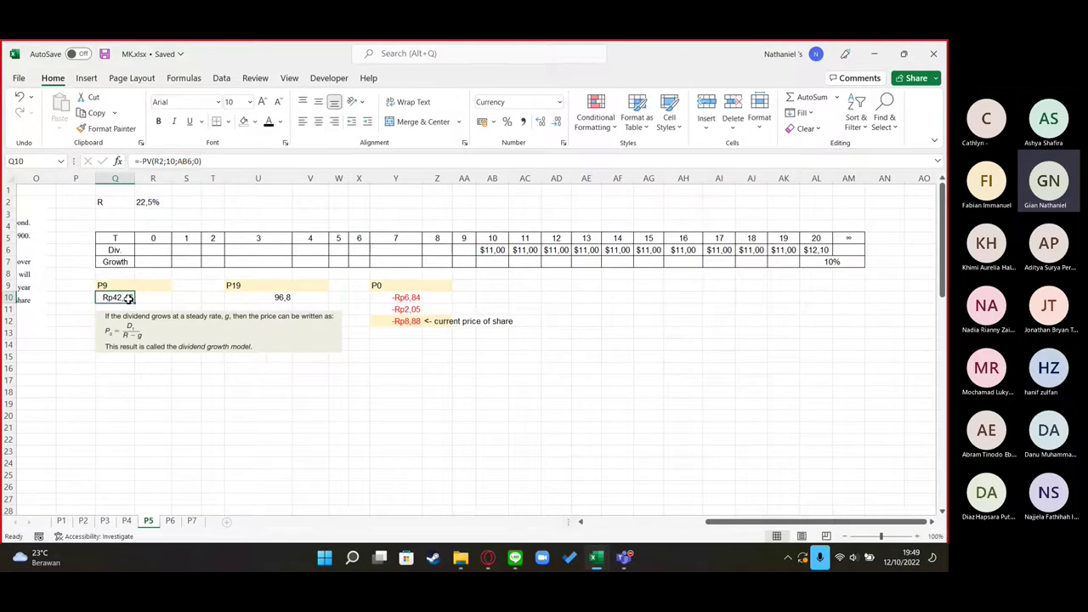
Highlight the level $11 dividends from year 10 onward and relate them to the P9 value
{"action": "left_click_drag", "start_coordinate": [493, 250], "coordinate": [753, 250]}
{"action": "left_click_drag", "start_coordinate": [330, 378], "coordinate": [209, 316]}
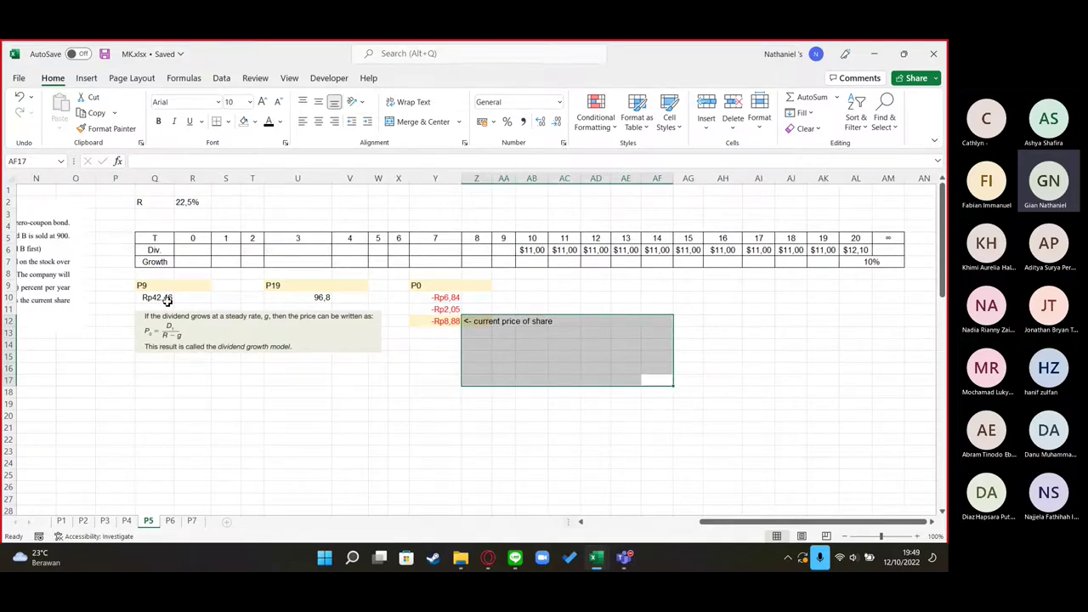
{"action": "left_click_drag", "start_coordinate": [531, 250], "coordinate": [797, 250]}
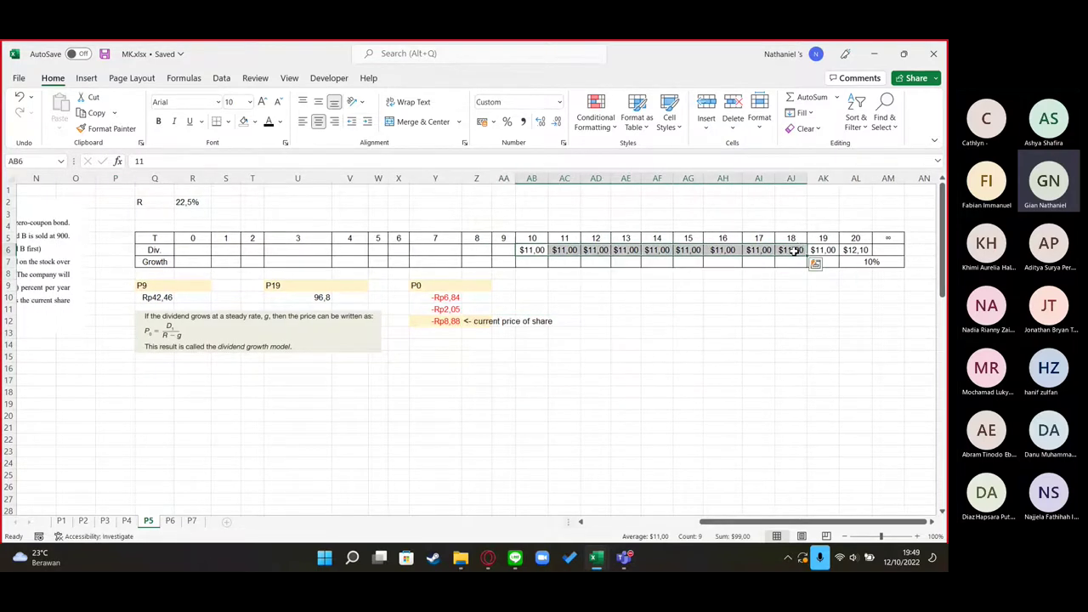
{"action": "left_click", "coordinate": [795, 251]}
{"action": "left_click", "coordinate": [790, 357]}
Examine the P19 value in U10 and locate year 19 in AK5 of the timeline
{"action": "left_click", "coordinate": [335, 296]}
{"action": "left_click_drag", "start_coordinate": [591, 306], "coordinate": [888, 333]}
{"action": "scroll", "coordinate": [646, 325], "scroll_direction": "right", "scroll_amount": 1}
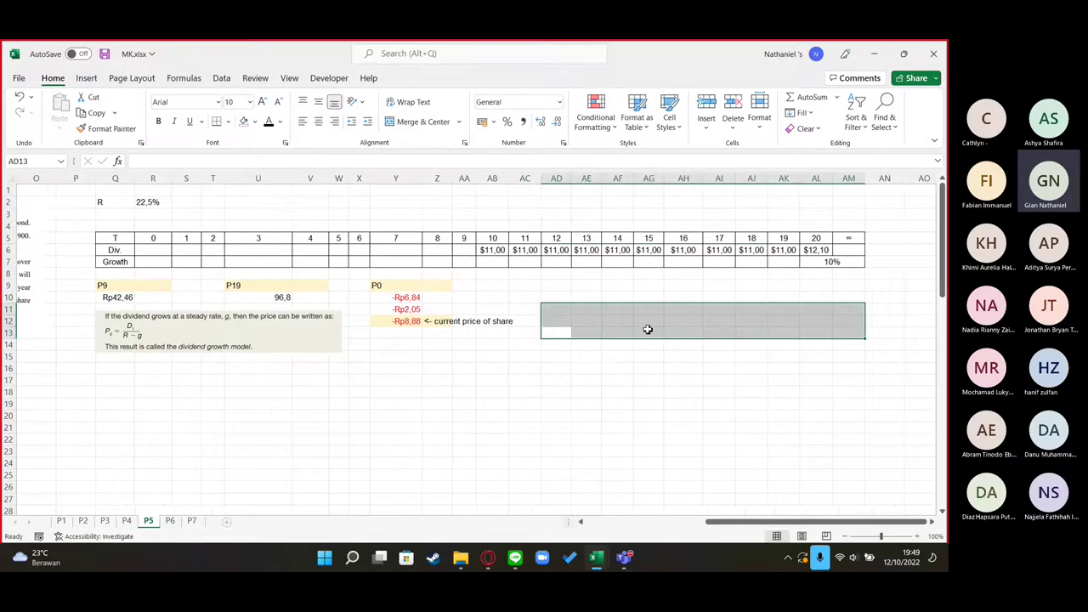
{"action": "left_click", "coordinate": [751, 320]}
{"action": "left_click", "coordinate": [784, 239]}
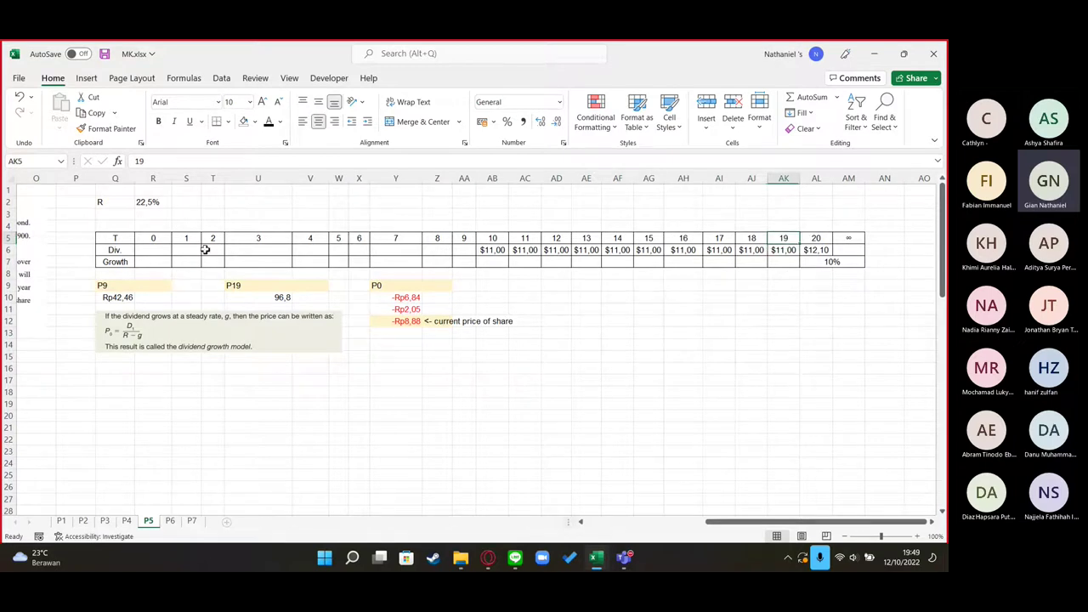
Inspect the dividend growth formula for P19 in U10 and relate P19 and P9 to year 0 of the timeline
{"action": "left_click", "coordinate": [280, 286]}
{"action": "left_click", "coordinate": [276, 297]}
{"action": "left_click", "coordinate": [222, 164]}
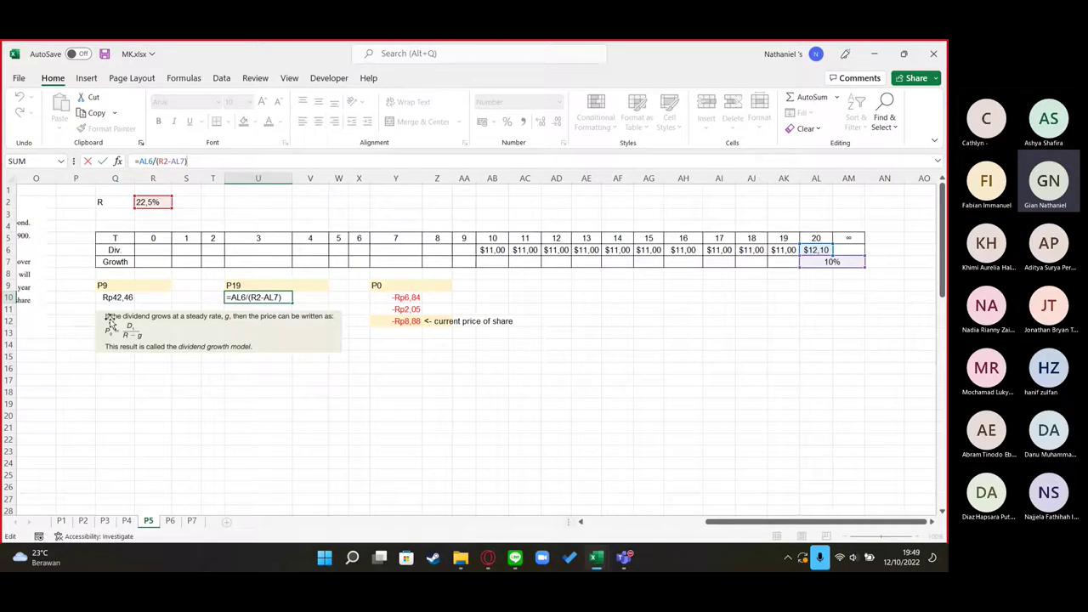
{"action": "key", "text": "Return"}
{"action": "left_click", "coordinate": [274, 297]}
{"action": "left_click", "coordinate": [117, 297]}
{"action": "mouse_move", "coordinate": [153, 257]}
{"action": "left_mouse_down"}
{"action": "mouse_move", "coordinate": [4, 255]}
{"action": "mouse_move", "coordinate": [252, 248]}
{"action": "mouse_move", "coordinate": [214, 248]}
{"action": "mouse_move", "coordinate": [197, 262]}
{"action": "left_mouse_up"}
Examine the P0 calculation in Y10 to Y12, covering the discounted P9 and P19 values and their sum
{"action": "left_click", "coordinate": [434, 297]}
{"action": "left_click", "coordinate": [196, 162]}
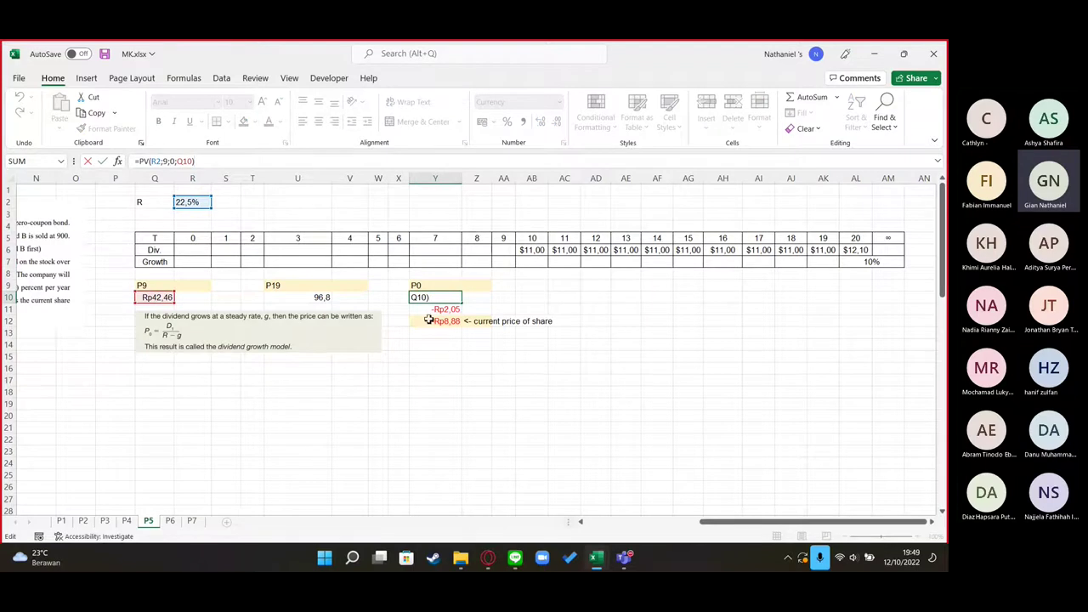
{"action": "key", "text": "Return"}
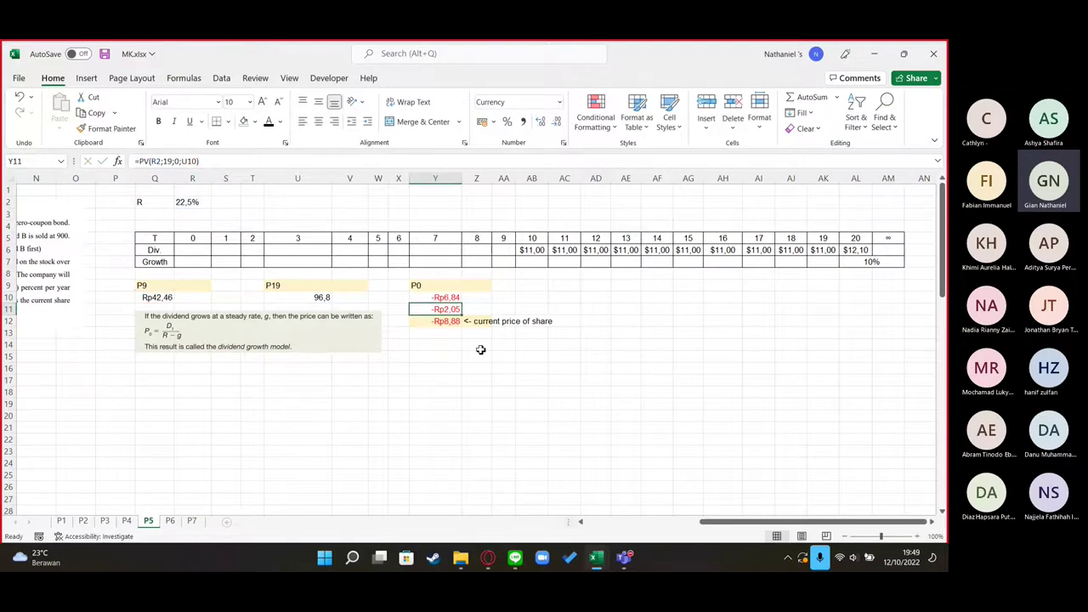
{"action": "left_click", "coordinate": [212, 160]}
{"action": "left_click", "coordinate": [520, 313]}
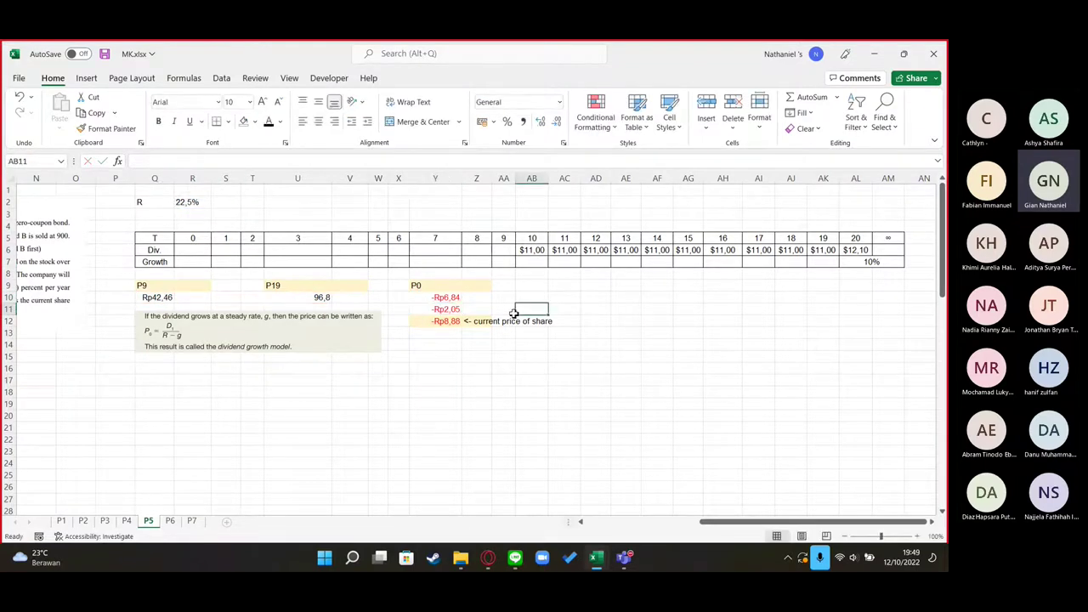
{"action": "left_click", "coordinate": [446, 320]}
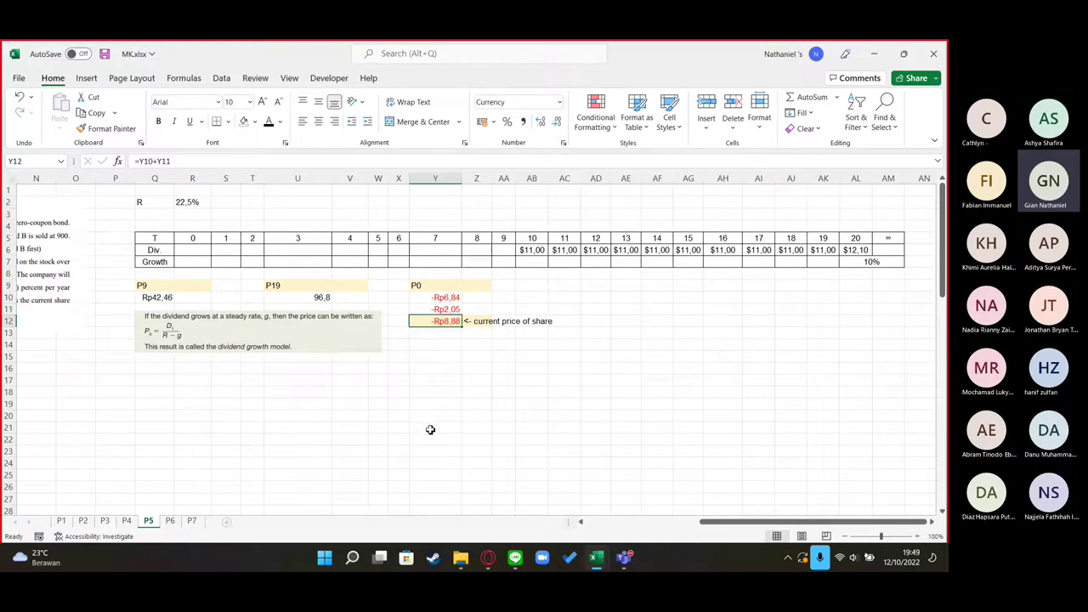
{"action": "left_click_drag", "start_coordinate": [398, 384], "coordinate": [711, 343]}
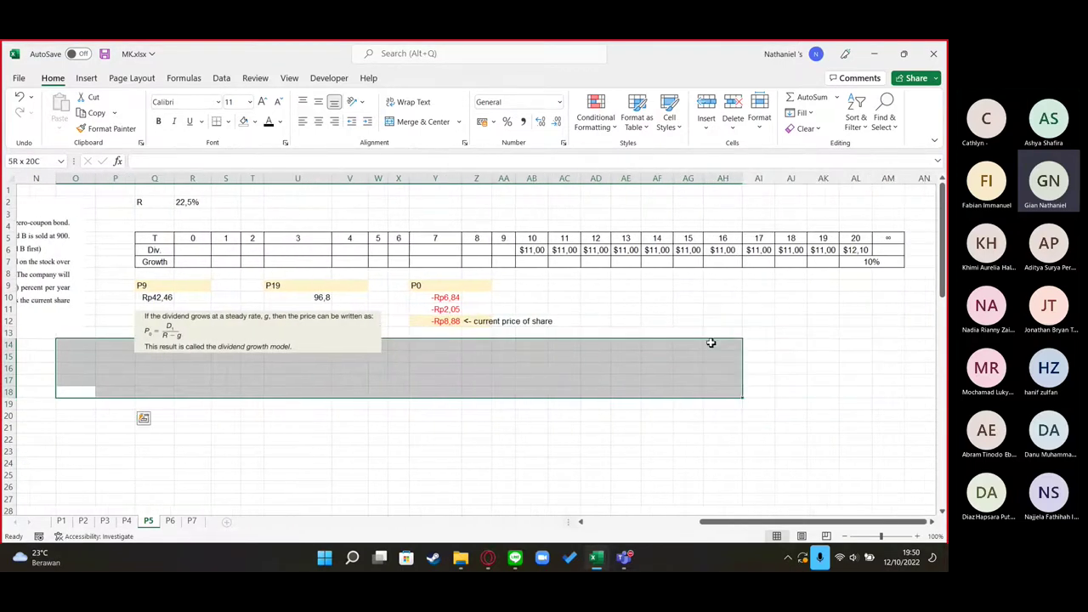
{"action": "left_click", "coordinate": [721, 286]}
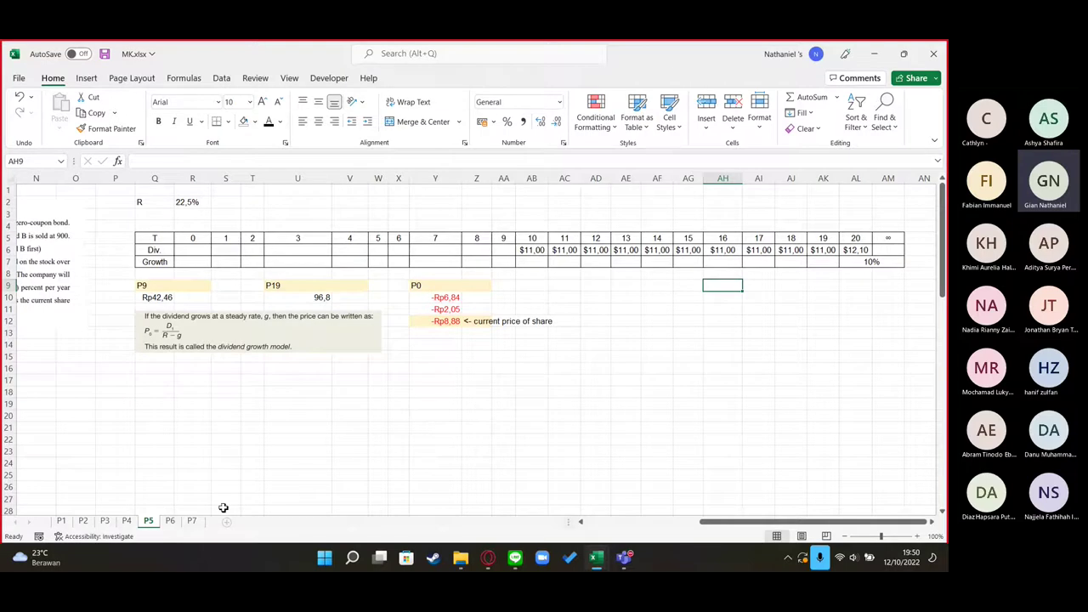
{"action": "left_click_drag", "start_coordinate": [252, 464], "coordinate": [2, 393]}
Show the P6 sheet and read Problem 6 about the two mutually exclusive projects
{"action": "left_click", "coordinate": [170, 520]}
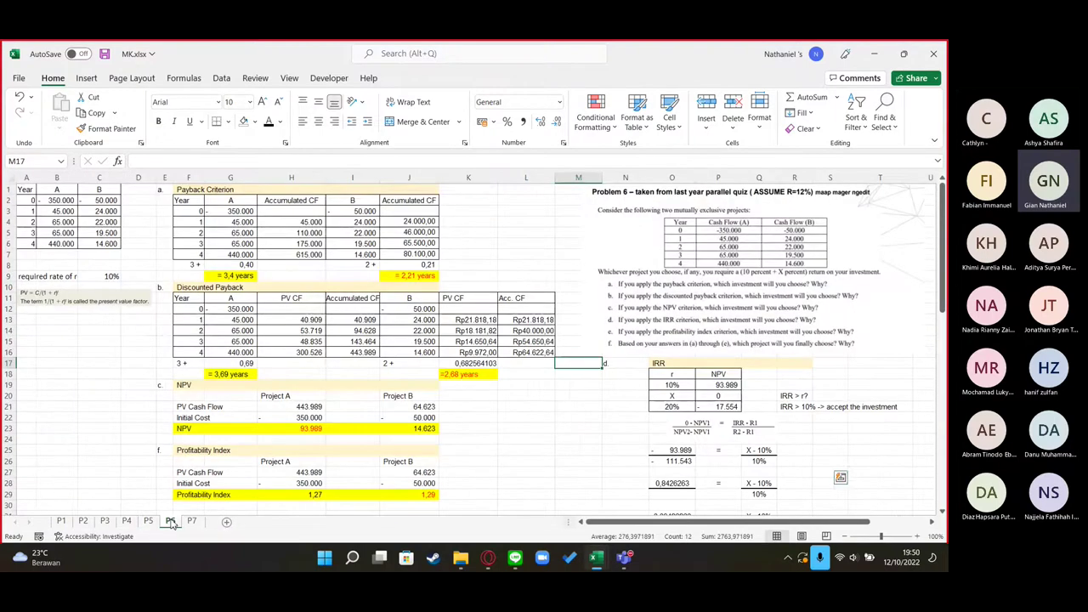
{"action": "left_click", "coordinate": [155, 335]}
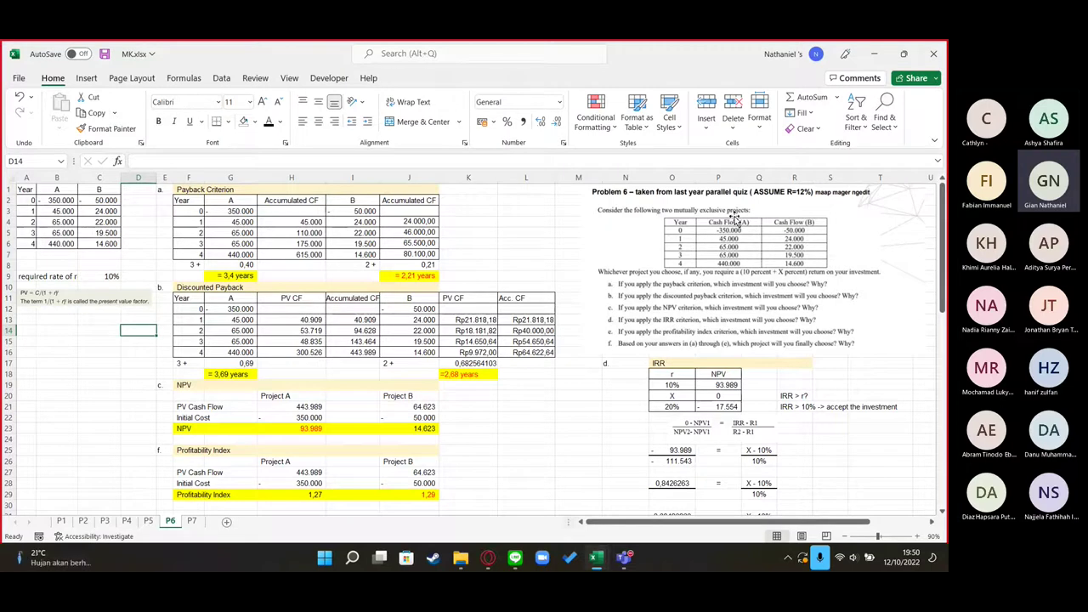
{"action": "scroll", "coordinate": [735, 216], "scroll_direction": "down", "scroll_amount": 3}
{"action": "scroll", "coordinate": [736, 217], "scroll_direction": "up", "scroll_amount": 3}
{"action": "mouse_move", "coordinate": [626, 568]}
Review the cash flow table of projects A and B and the required rate of return in C9
{"action": "left_click", "coordinate": [65, 210]}
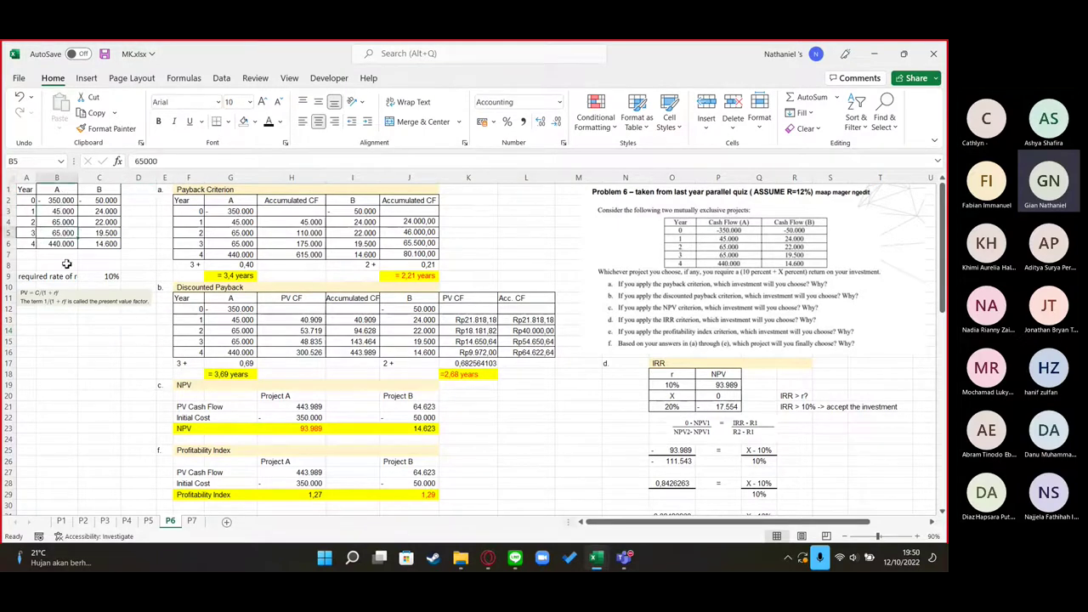
{"action": "key", "text": "Right"}
{"action": "key", "text": "Down"}
{"action": "key", "text": "Down"}
{"action": "key", "text": "Down"}
{"action": "key", "text": "Down"}
{"action": "key", "text": "Down"}
{"action": "key", "text": "Down"}
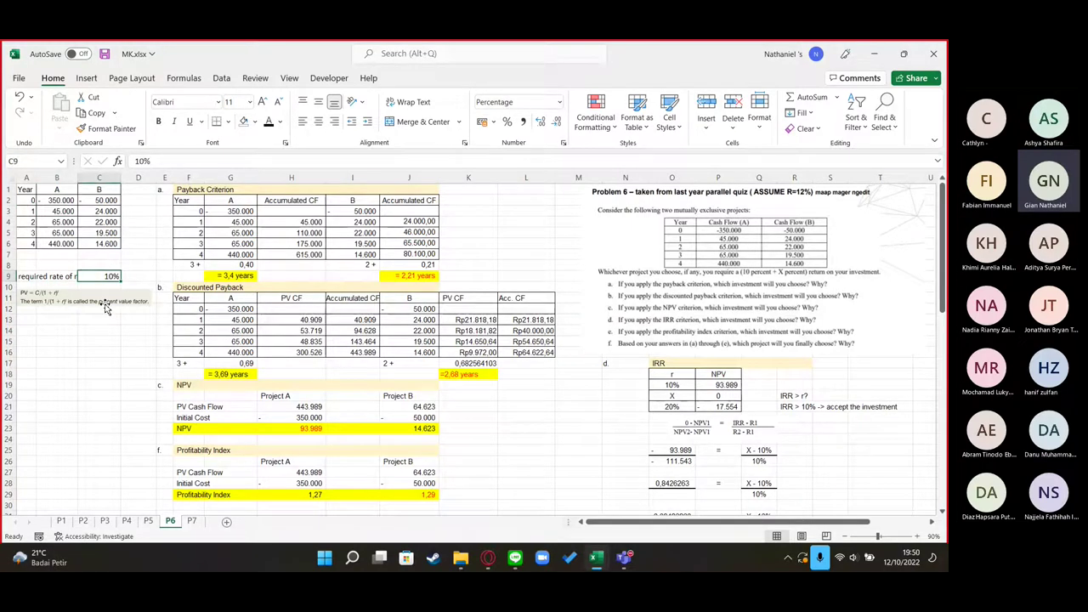
Compare project A's accumulated cash flows in the payback table with its initial investment in G3
{"action": "left_click", "coordinate": [311, 222]}
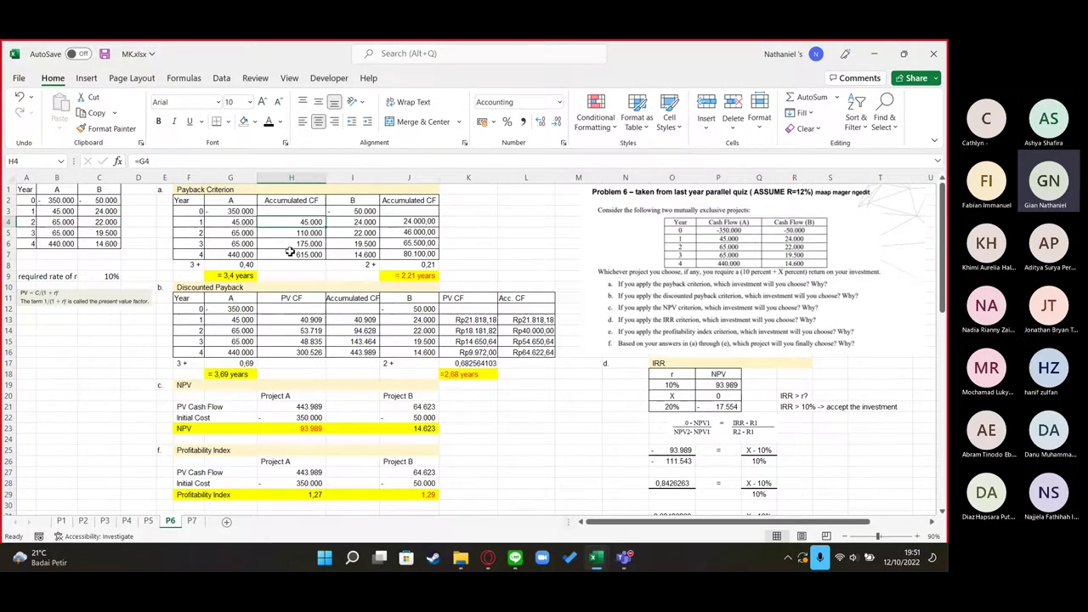
{"action": "left_click", "coordinate": [238, 212]}
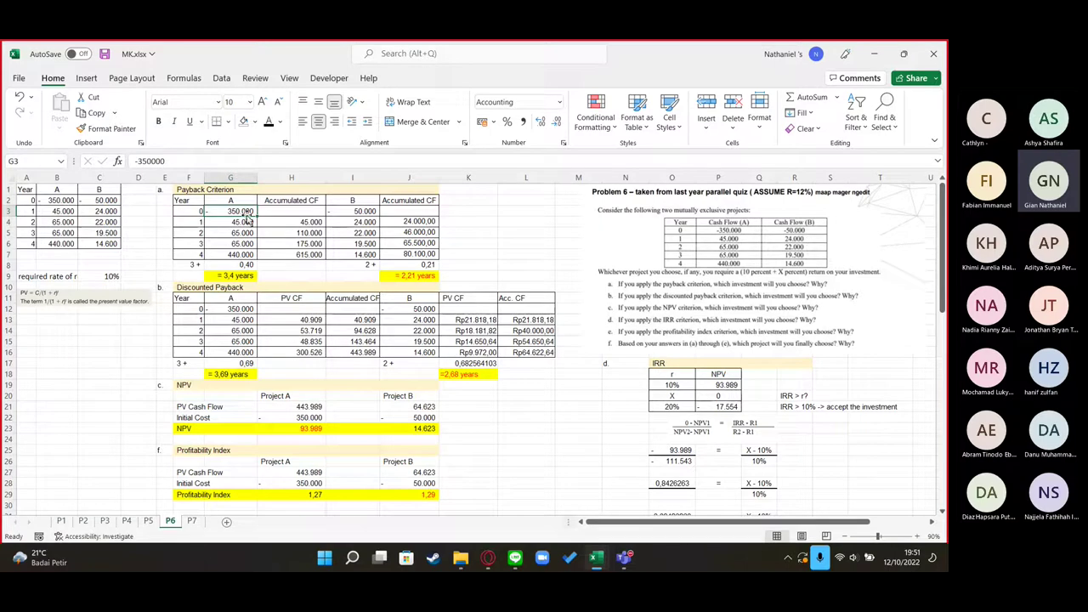
{"action": "left_click", "coordinate": [294, 222]}
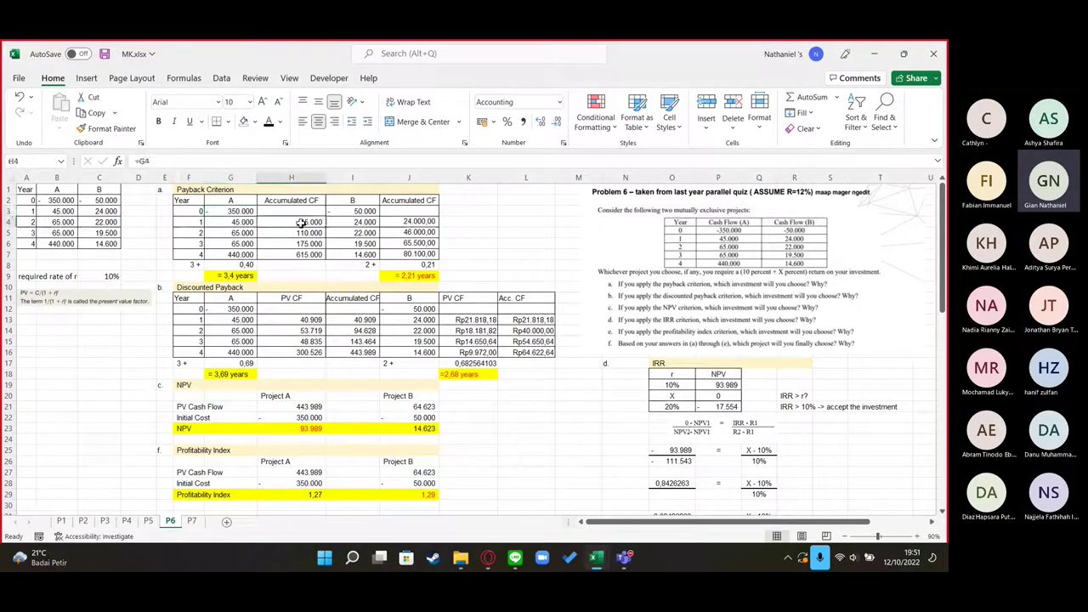
{"action": "left_click", "coordinate": [243, 211]}
{"action": "left_click", "coordinate": [312, 246]}
{"action": "left_click", "coordinate": [295, 254]}
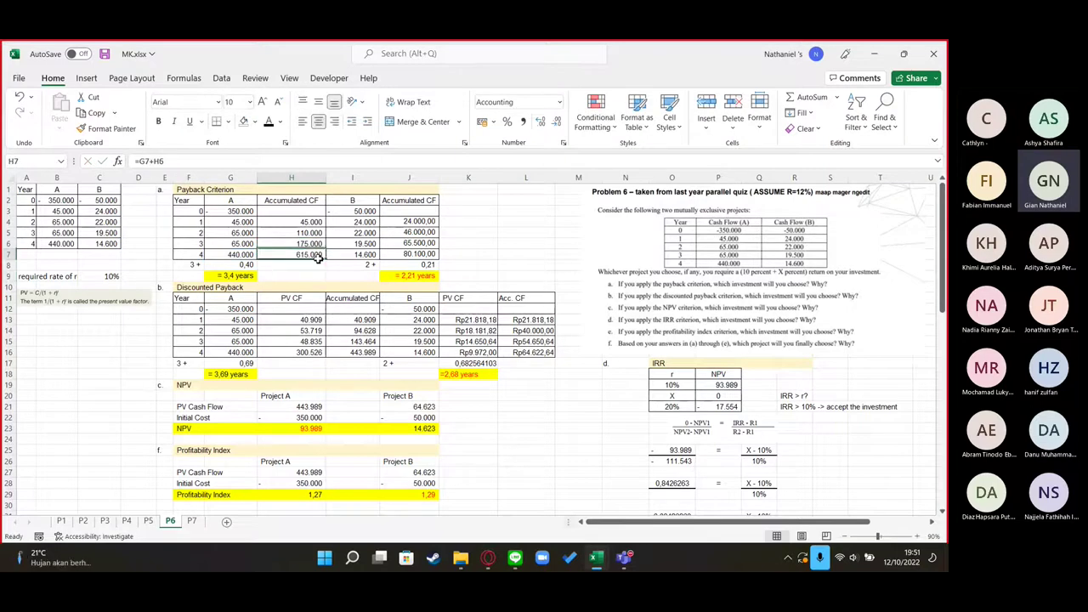
{"action": "left_click", "coordinate": [242, 212]}
{"action": "left_click", "coordinate": [281, 254]}
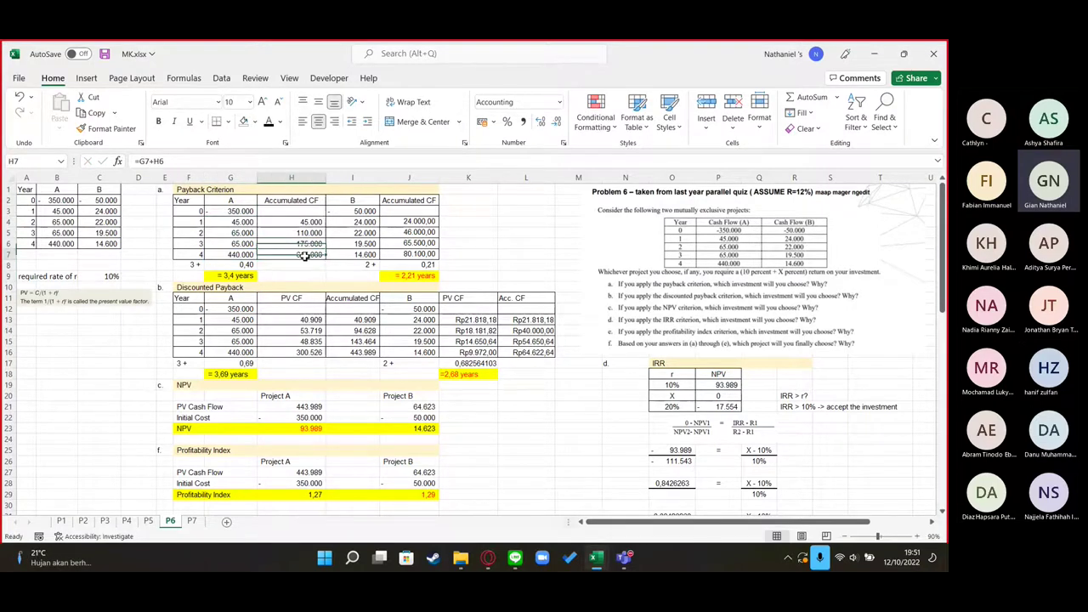
Examine project A's fractional-year payback formula in G8 and combine it with the whole years into the result in G9
{"action": "left_click", "coordinate": [238, 265]}
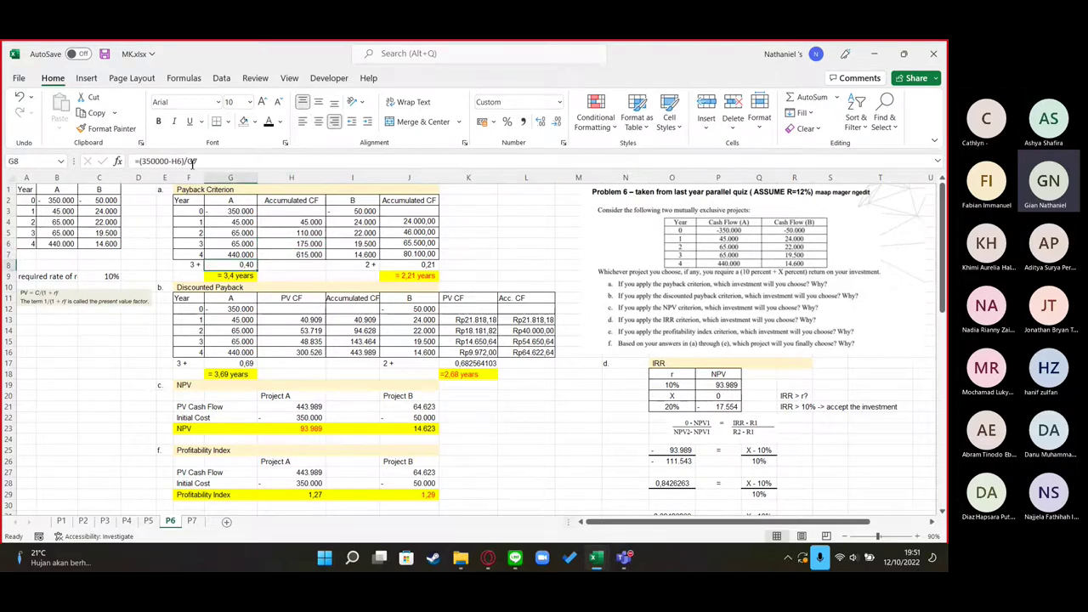
{"action": "left_click", "coordinate": [545, 264]}
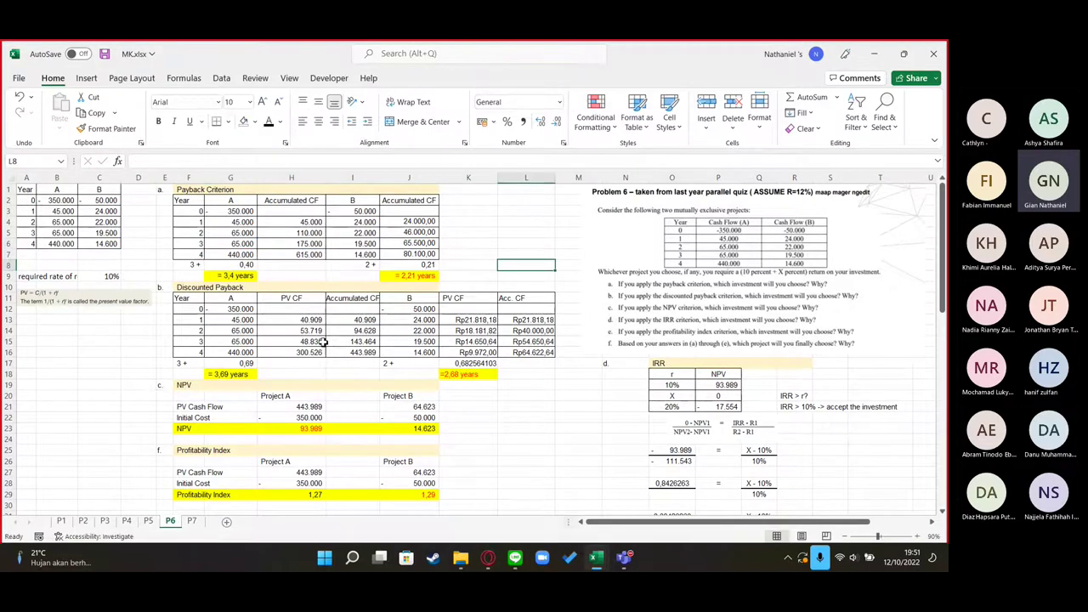
{"action": "left_click", "coordinate": [241, 266]}
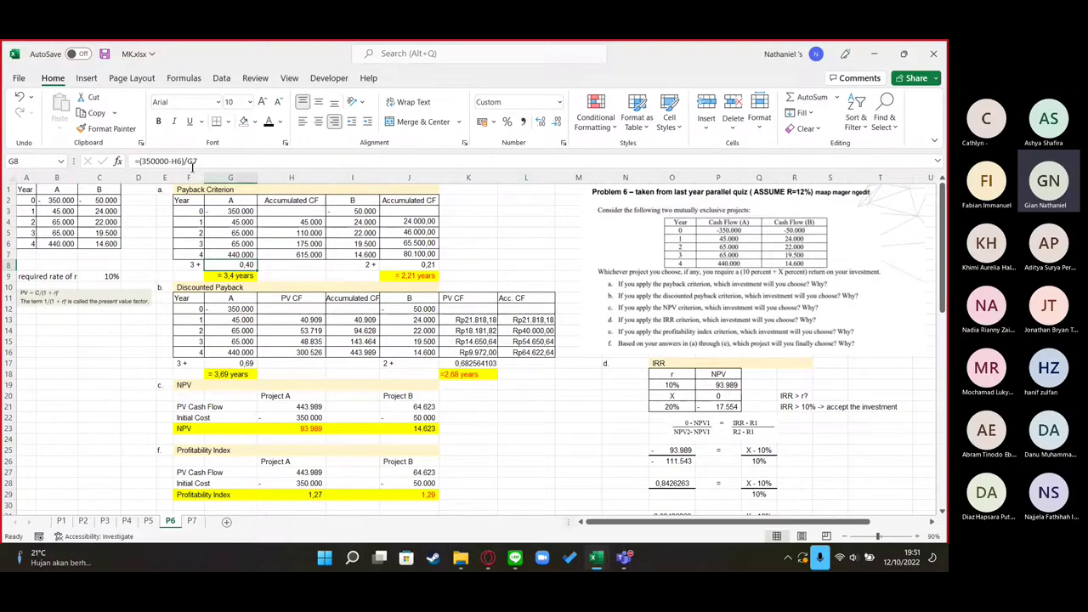
{"action": "key", "text": "F2"}
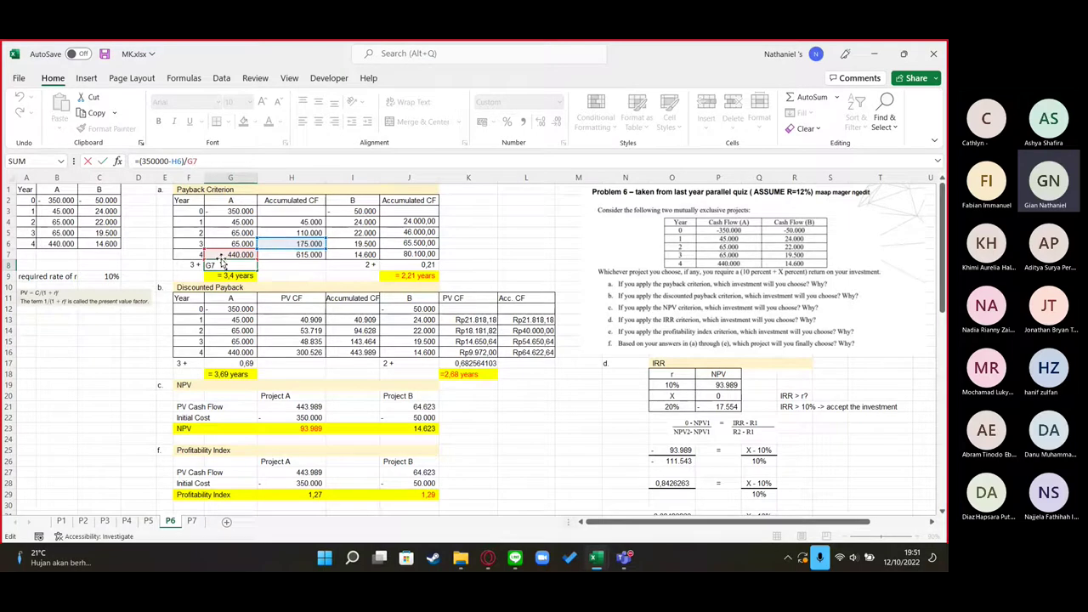
{"action": "left_click", "coordinate": [204, 161]}
{"action": "key", "text": "Return"}
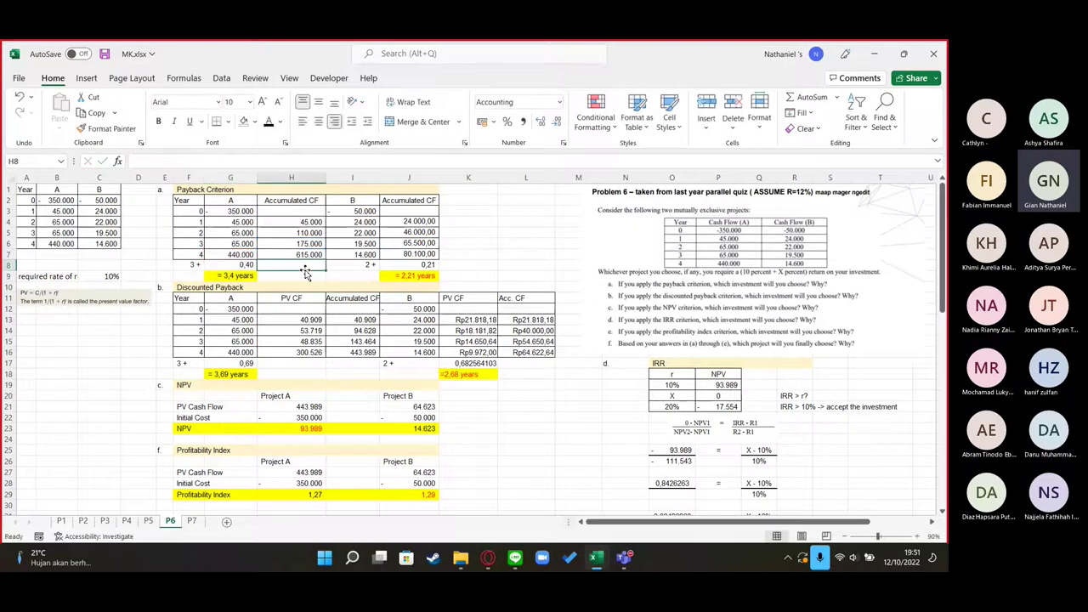
{"action": "left_click", "coordinate": [227, 266]}
{"action": "left_click", "coordinate": [197, 255]}
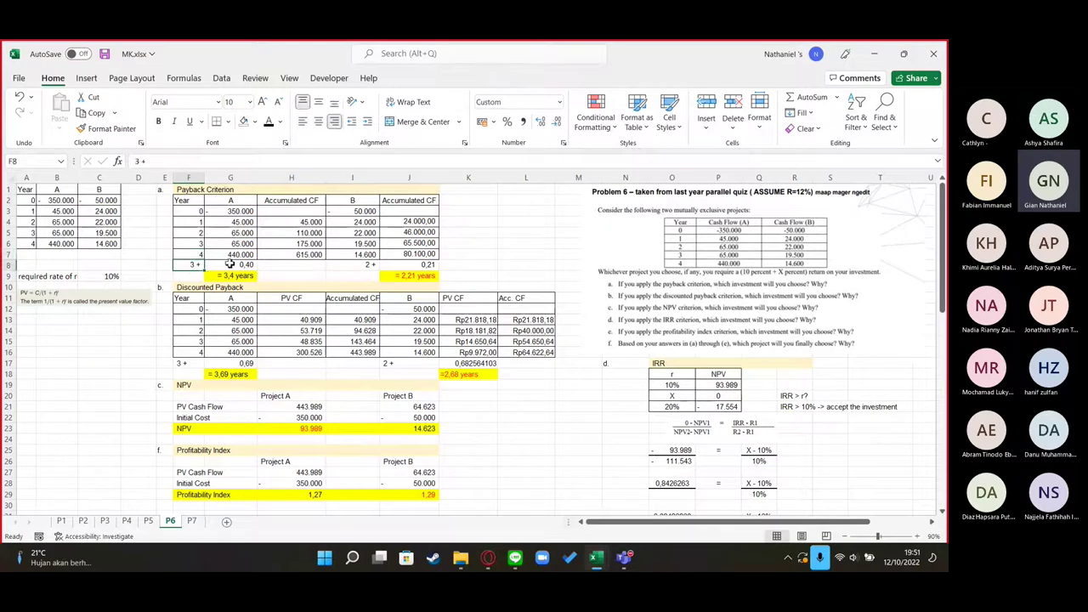
{"action": "left_click", "coordinate": [231, 265]}
{"action": "left_click", "coordinate": [247, 277]}
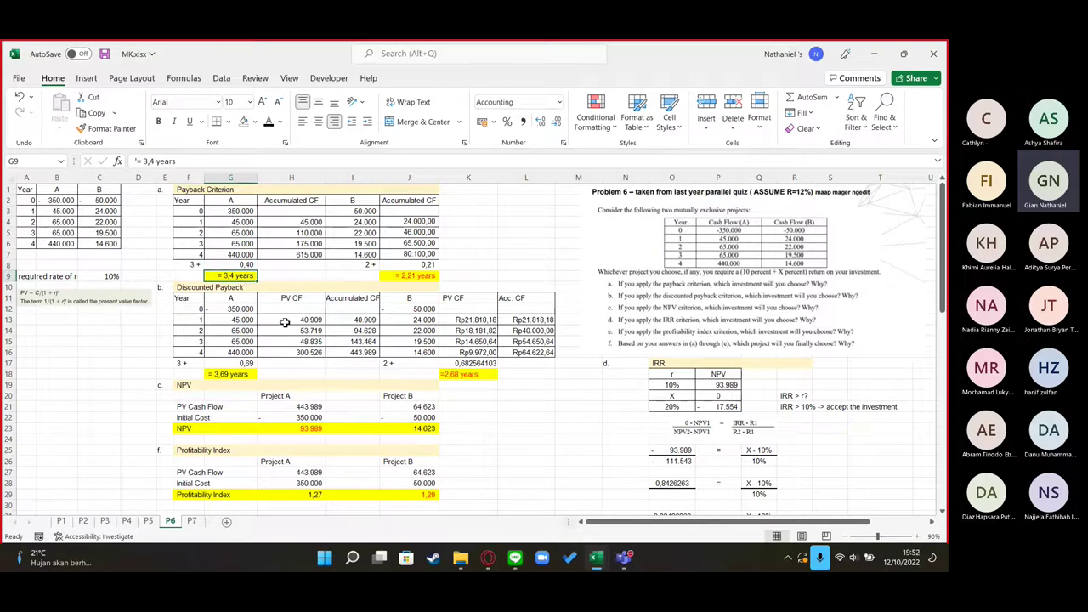
Examine project B's payback result in J9 and highlight the whole Payback Criterion section for comparison with project A
{"action": "left_click", "coordinate": [372, 264]}
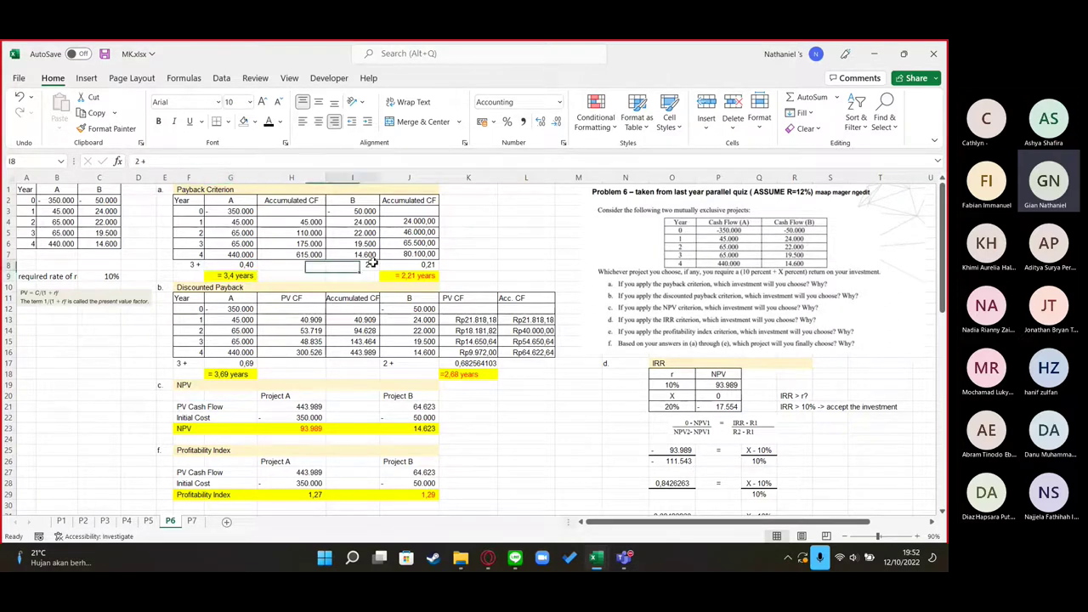
{"action": "left_click", "coordinate": [409, 275]}
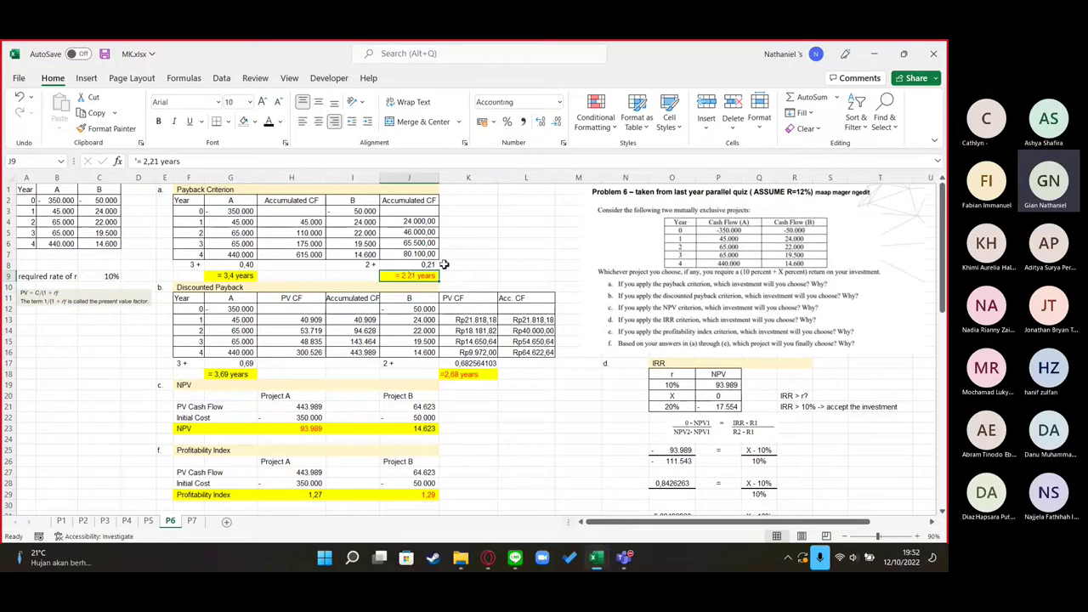
{"action": "left_click_drag", "start_coordinate": [425, 275], "coordinate": [187, 188]}
{"action": "left_click", "coordinate": [479, 236]}
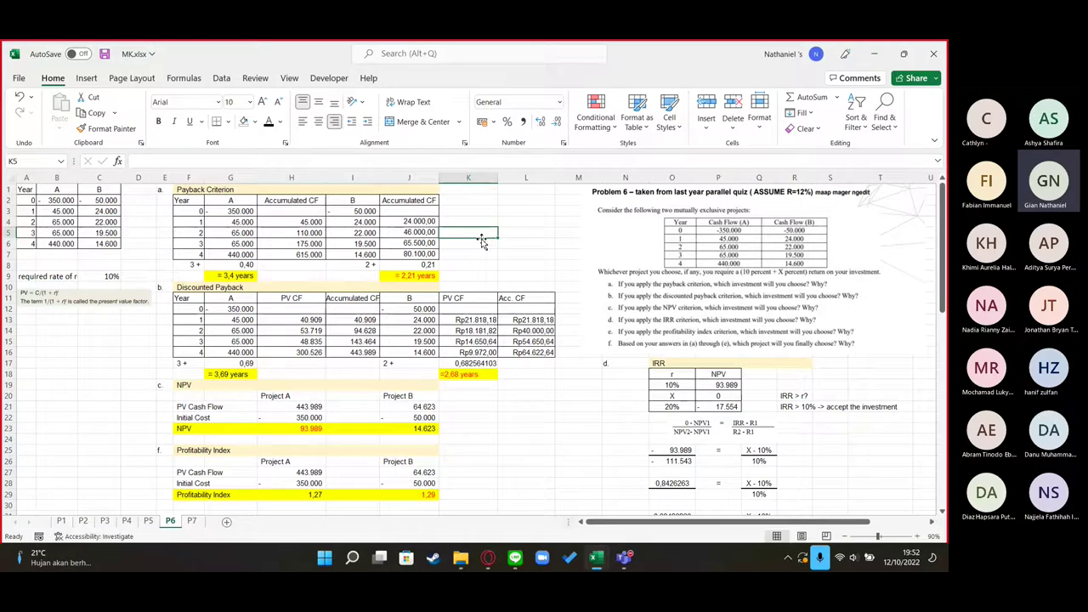
Inspect project A's PV CF formulas for years 1, 2 and 4 in the Discounted Payback table, leaving them unedited
{"action": "left_click", "coordinate": [307, 328]}
{"action": "left_click", "coordinate": [311, 320]}
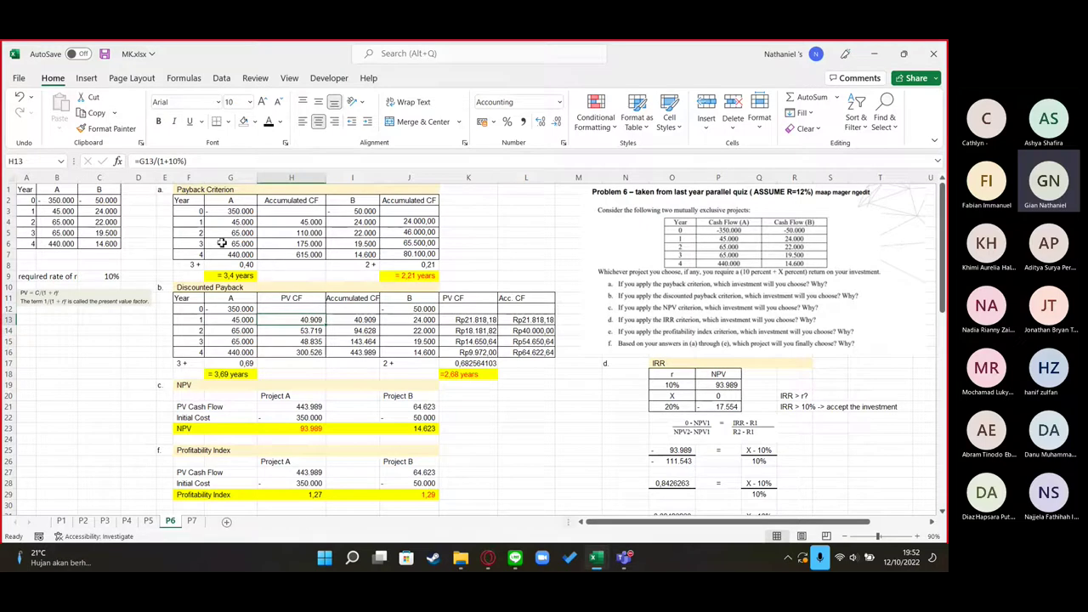
{"action": "left_click", "coordinate": [311, 352]}
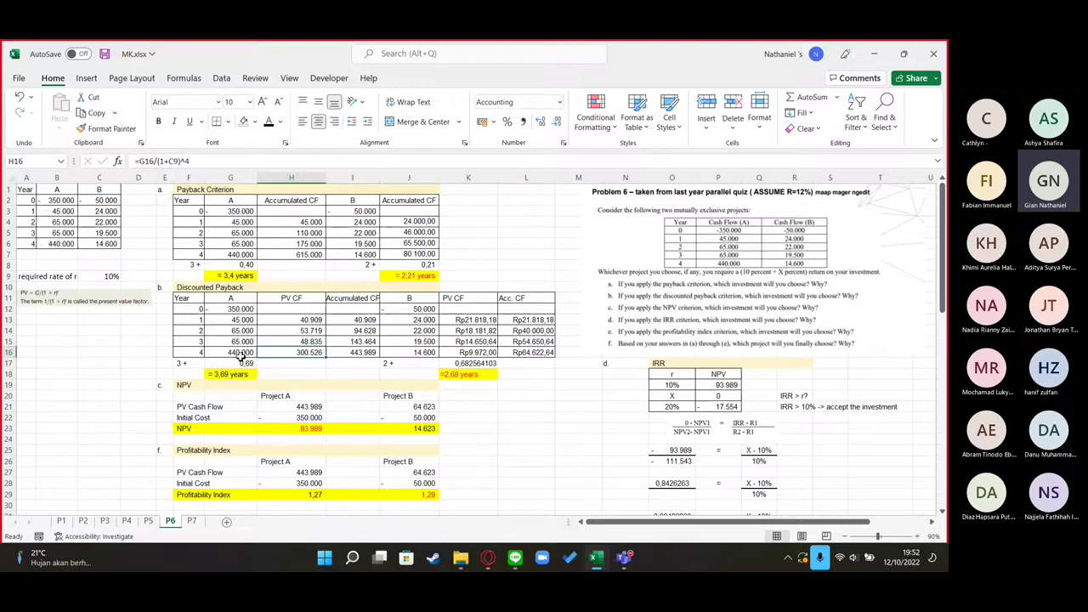
{"action": "left_click", "coordinate": [298, 319]}
{"action": "double_click", "coordinate": [298, 318]}
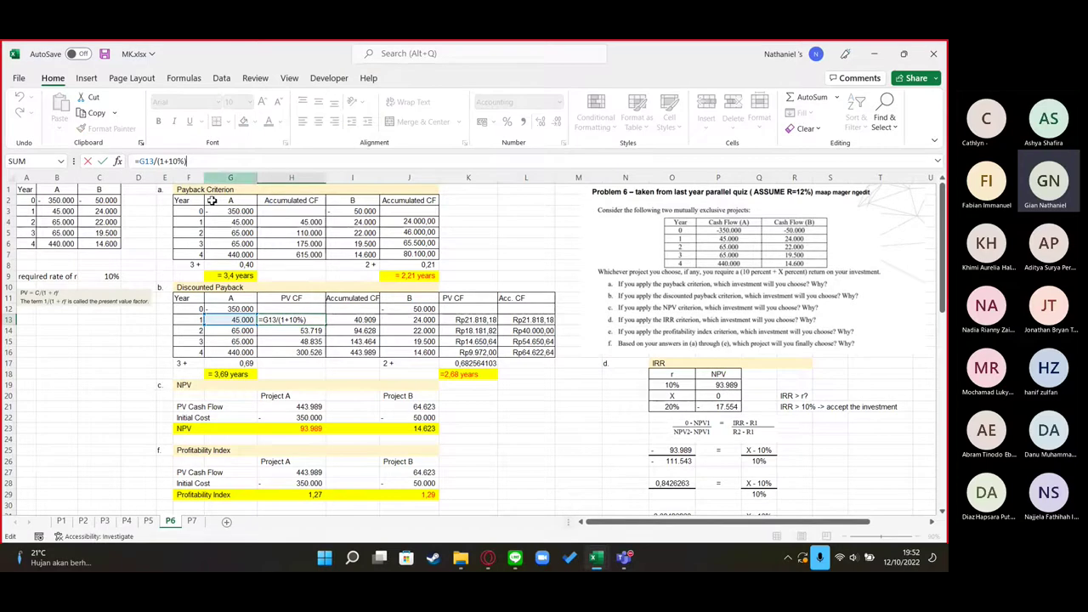
{"action": "key", "text": "Return"}
{"action": "key", "text": "F2"}
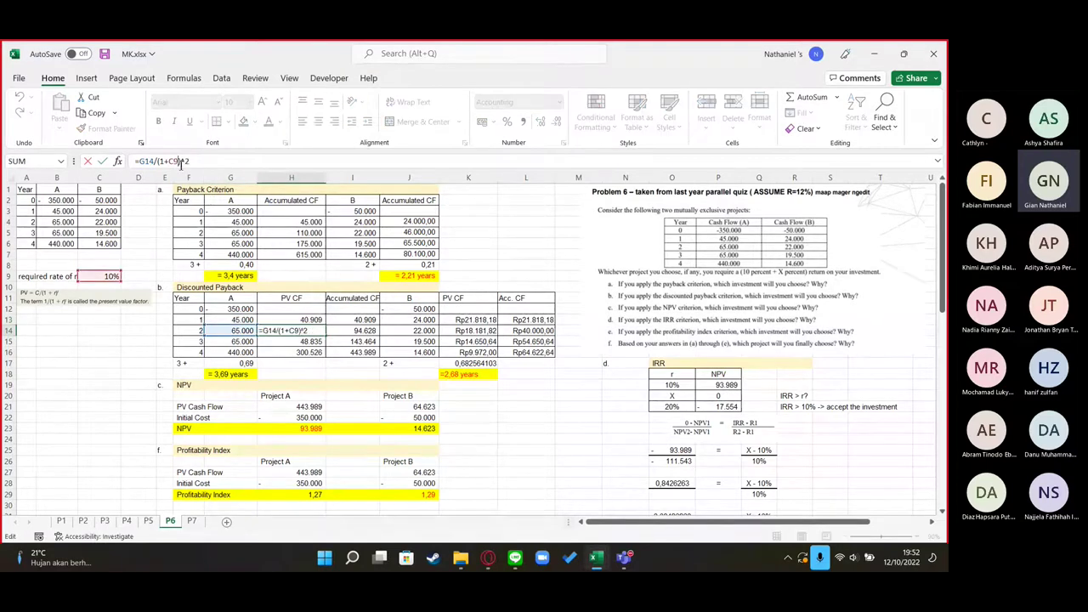
{"action": "key", "text": "Escape"}
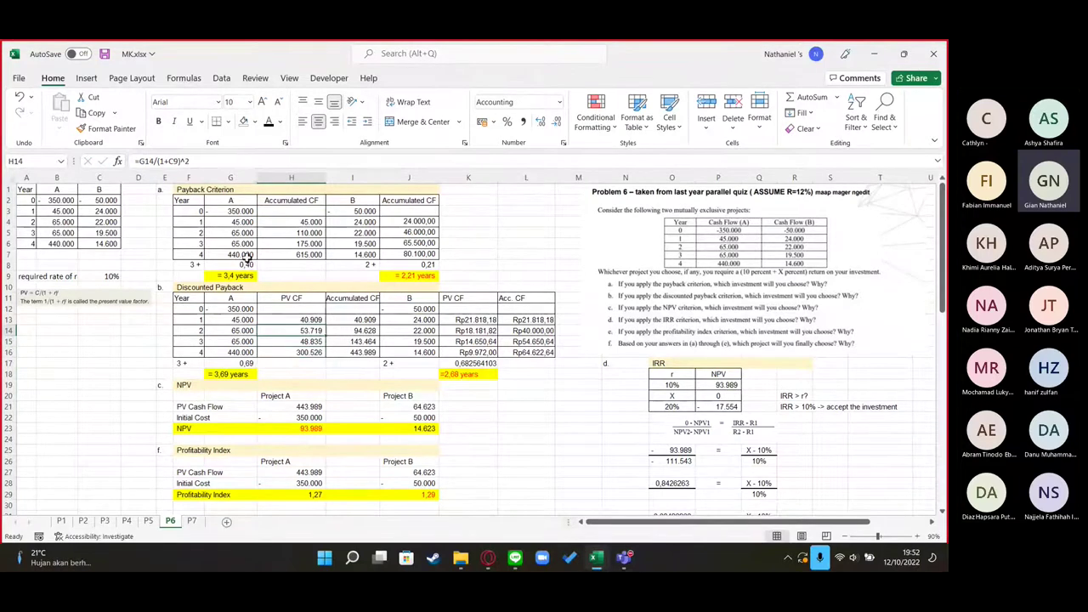
{"action": "key", "text": "F2"}
{"action": "left_click", "coordinate": [341, 365]}
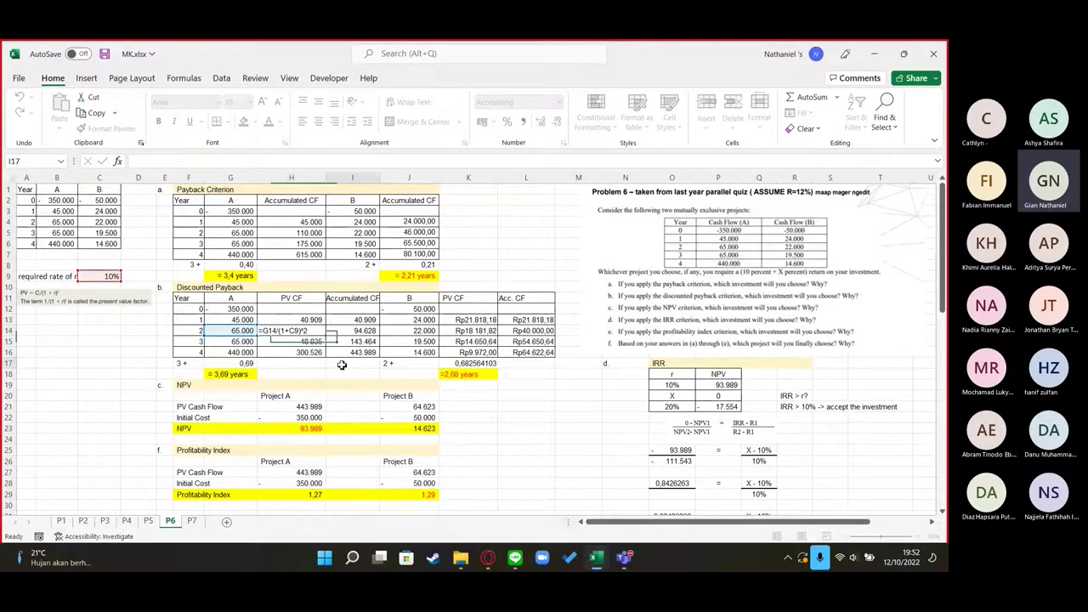
Compare both projects' discounted payback periods and inspect Project A's PV Cash Flow formula in the NPV section
{"action": "left_click", "coordinate": [229, 374]}
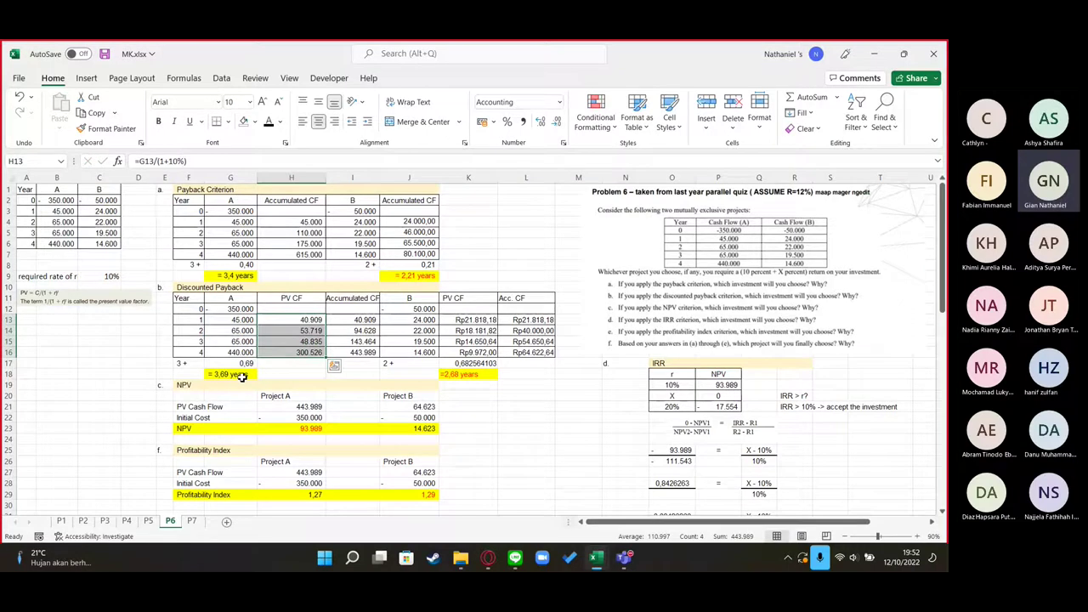
{"action": "left_click", "coordinate": [466, 375]}
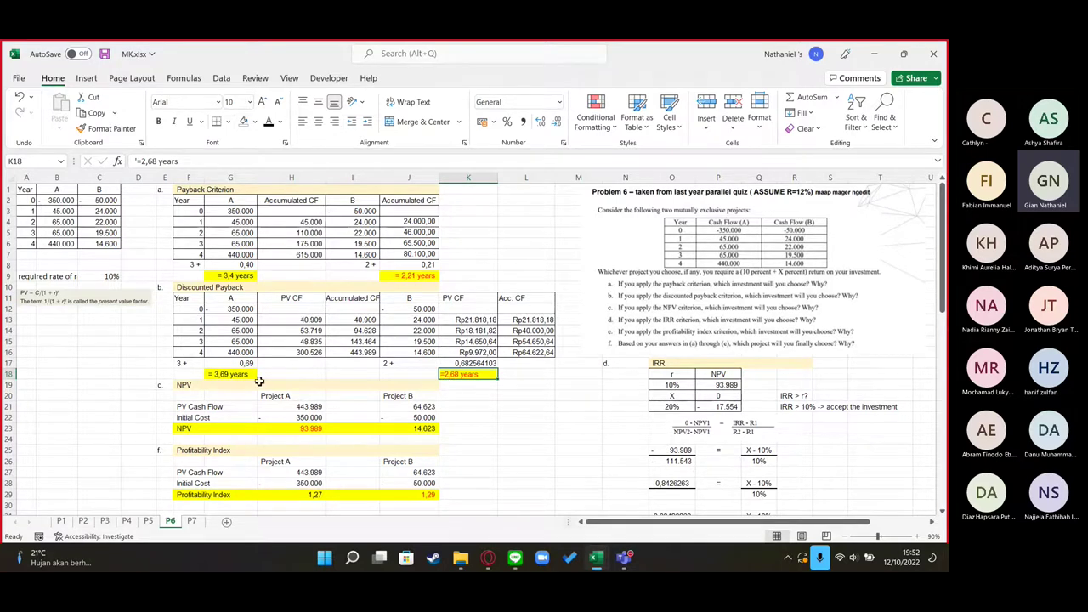
{"action": "left_click", "coordinate": [296, 407]}
{"action": "left_click", "coordinate": [219, 159]}
{"action": "left_click", "coordinate": [526, 427]}
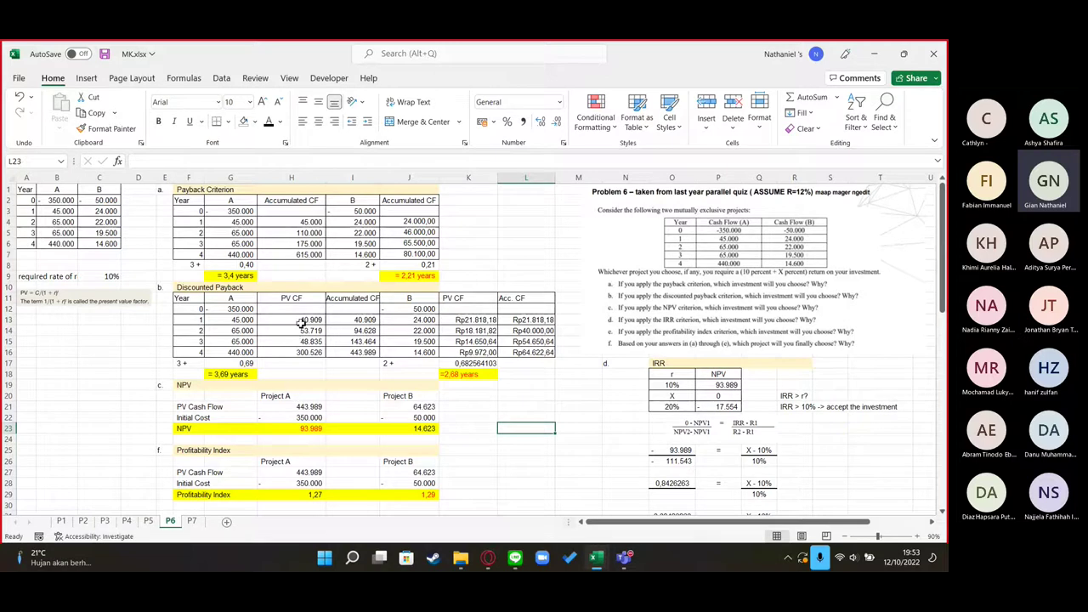
Inspect project A's PV Cash Flow sum in H21 and compare the NPV results of projects A and B in row 23
{"action": "left_click_drag", "start_coordinate": [301, 320], "coordinate": [304, 353]}
{"action": "left_click", "coordinate": [304, 407]}
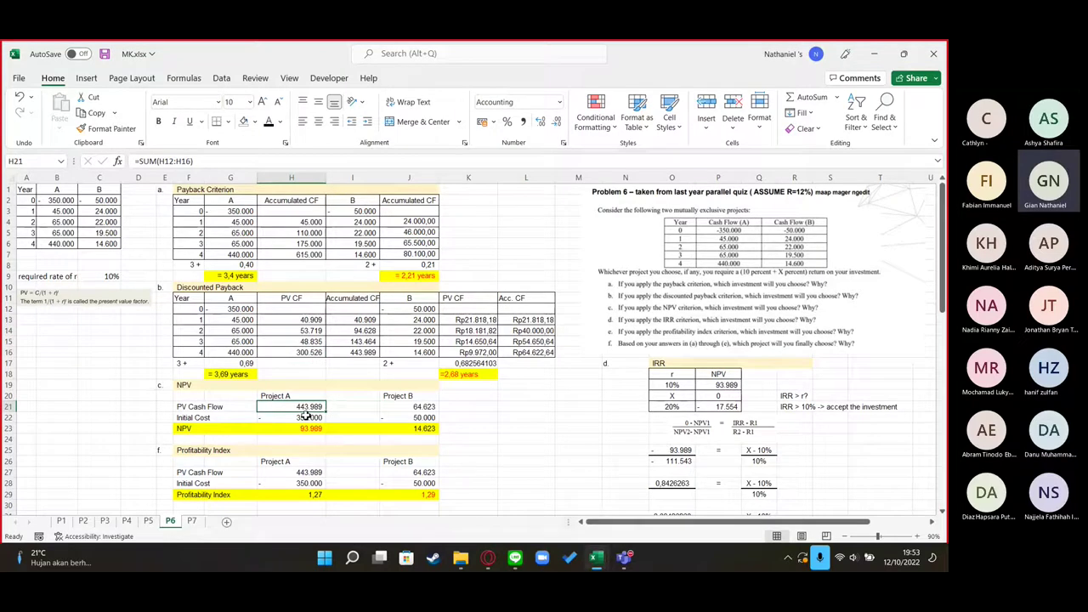
{"action": "left_click", "coordinate": [308, 428]}
{"action": "left_click", "coordinate": [423, 427]}
{"action": "left_click", "coordinate": [316, 430]}
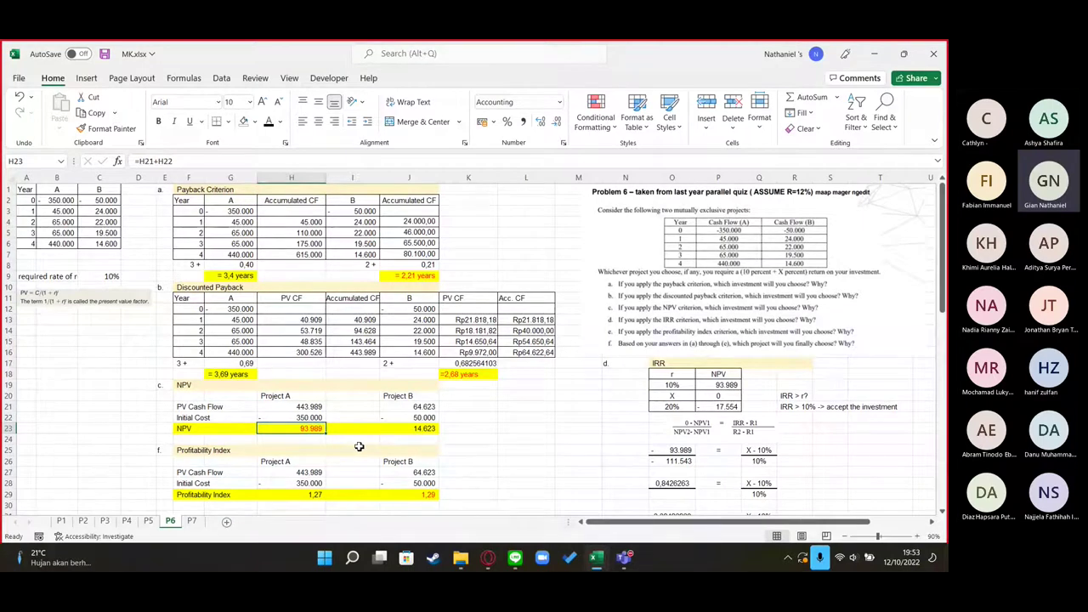
Inspect project A's PV Cash Flow reference in H27 and both projects' Profitability Index formulas in H29 and J29, leaving them unedited
{"action": "scroll", "coordinate": [261, 437], "scroll_direction": "down", "scroll_amount": 1}
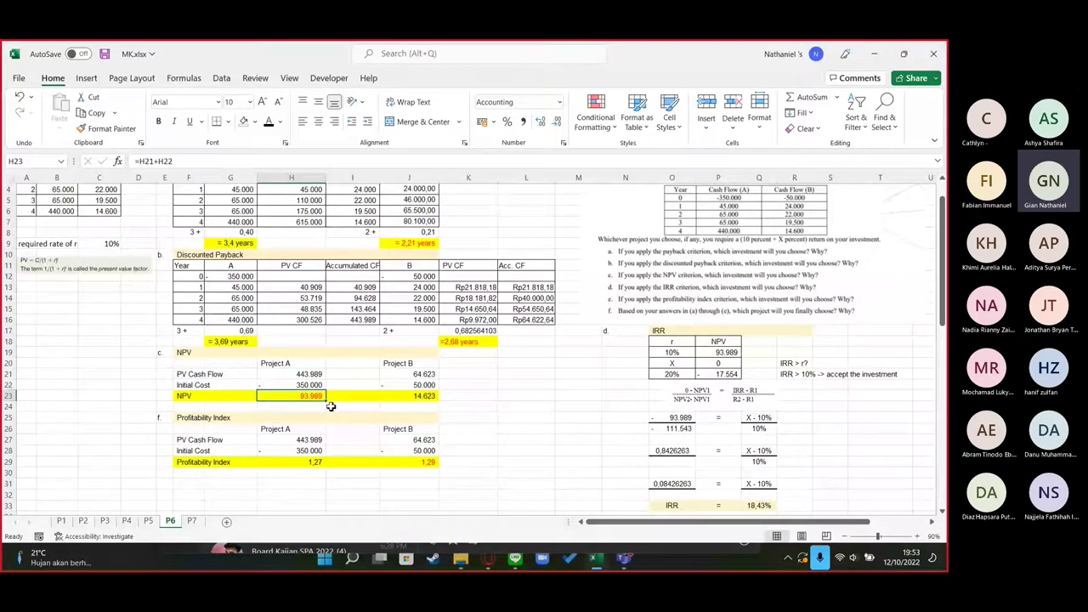
{"action": "left_click", "coordinate": [308, 442]}
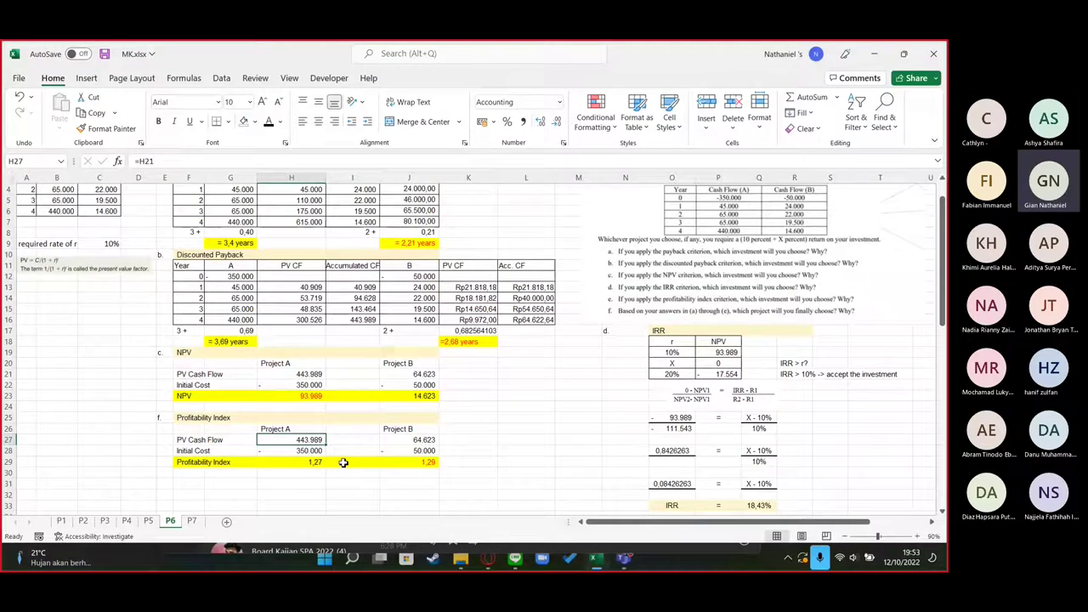
{"action": "left_click", "coordinate": [307, 463]}
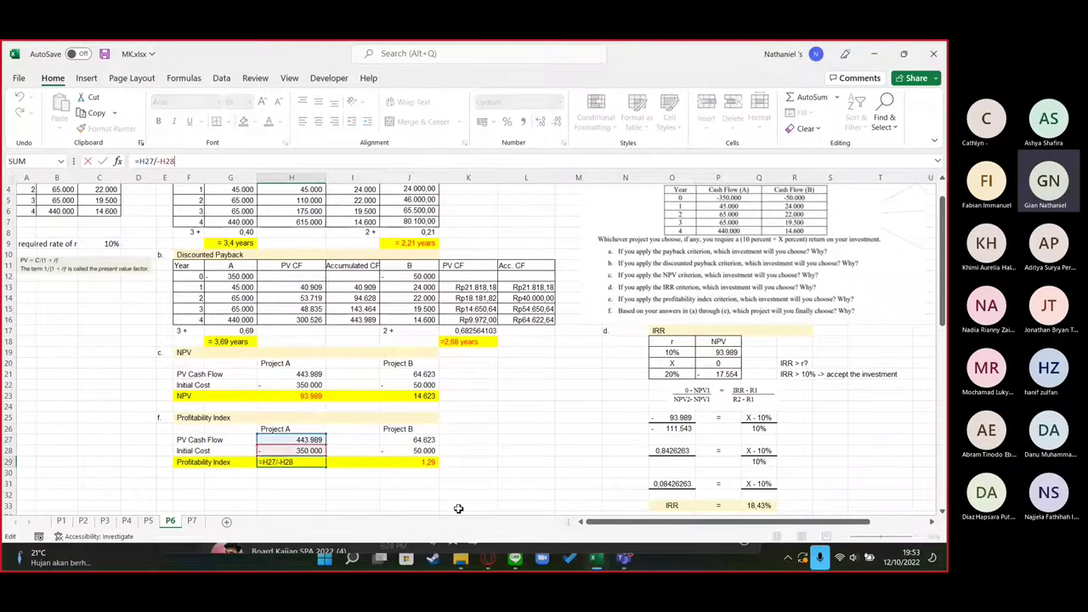
{"action": "left_click", "coordinate": [425, 462]}
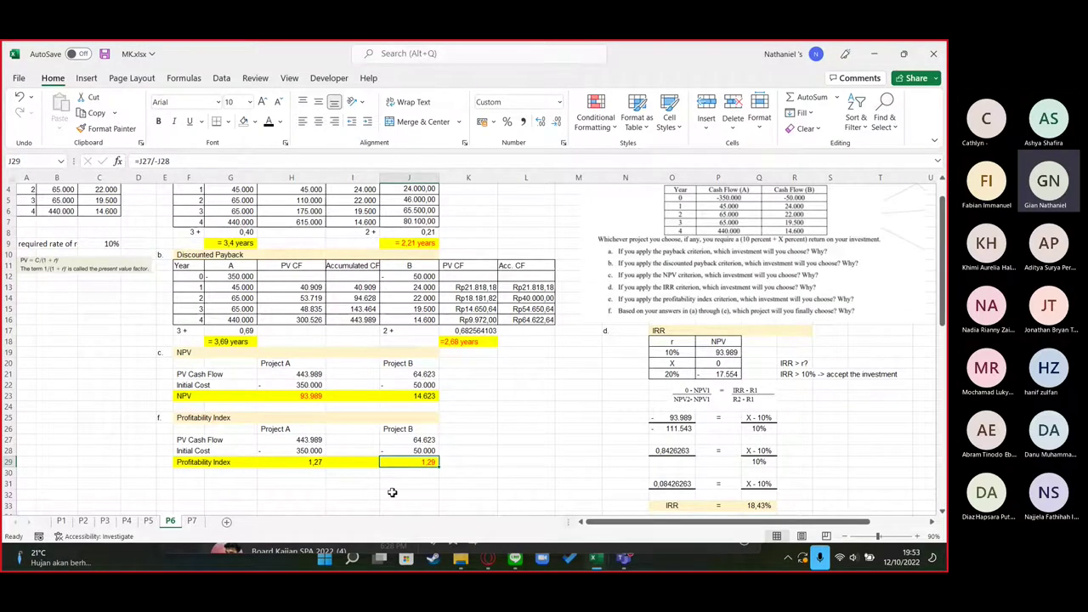
Examine project A's IRR section: the 10% rate, the NPVs in P19 and P21, the unknown rate X and the IRR formula in Q33
{"action": "scroll", "coordinate": [505, 377], "scroll_direction": "down", "scroll_amount": 7}
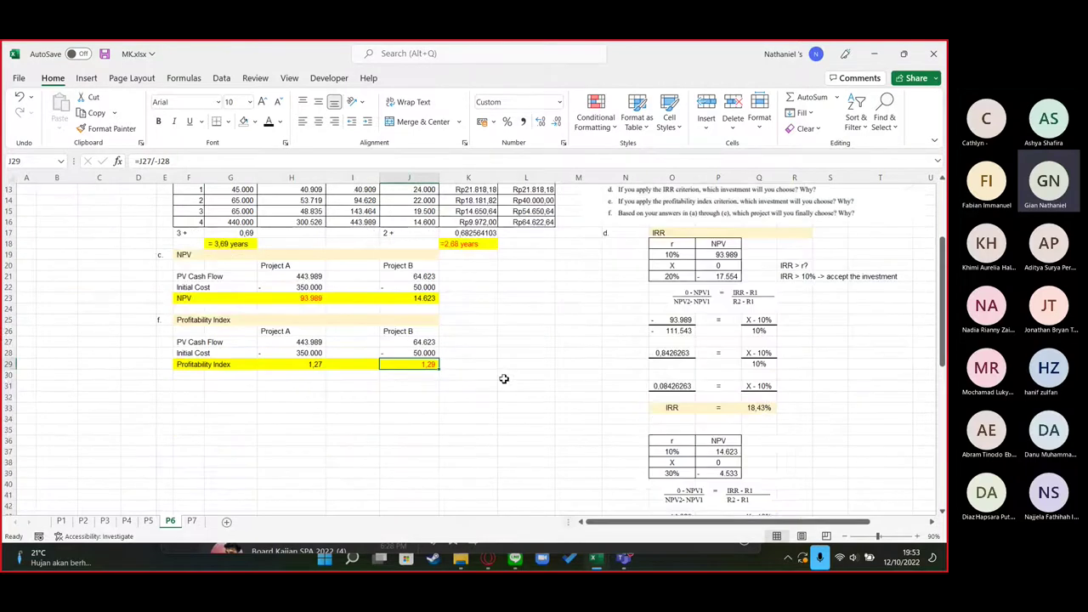
{"action": "scroll", "coordinate": [549, 324], "scroll_direction": "up", "scroll_amount": 3}
{"action": "left_click_drag", "start_coordinate": [544, 321], "coordinate": [634, 328]}
{"action": "scroll", "coordinate": [662, 347], "scroll_direction": "up", "scroll_amount": 3}
{"action": "left_click", "coordinate": [662, 344]}
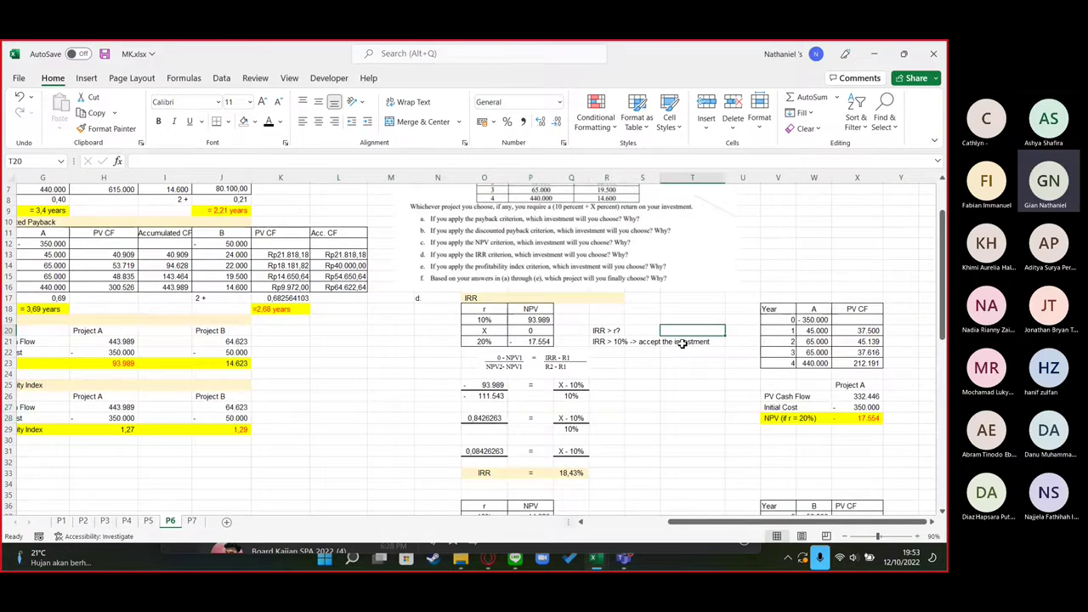
{"action": "scroll", "coordinate": [696, 376], "scroll_direction": "up", "scroll_amount": 2}
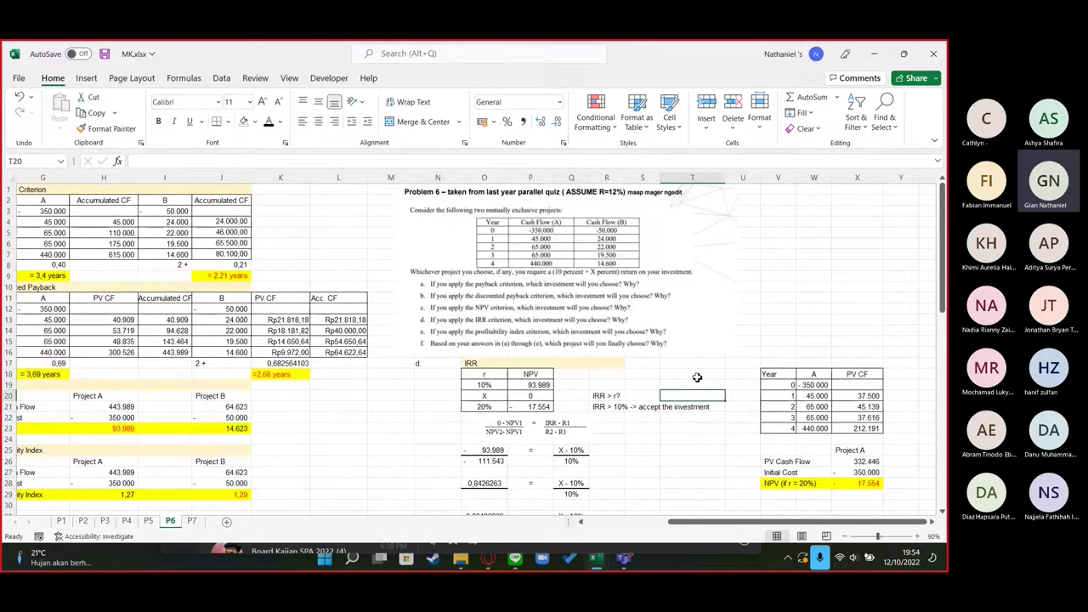
{"action": "scroll", "coordinate": [698, 376], "scroll_direction": "down", "scroll_amount": 2}
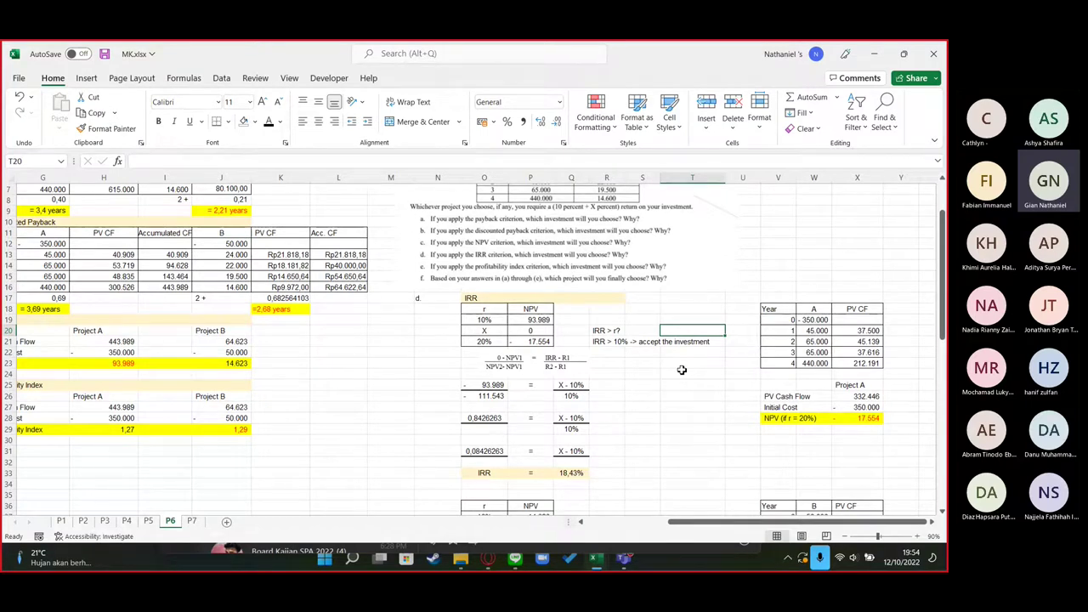
{"action": "left_click", "coordinate": [487, 320]}
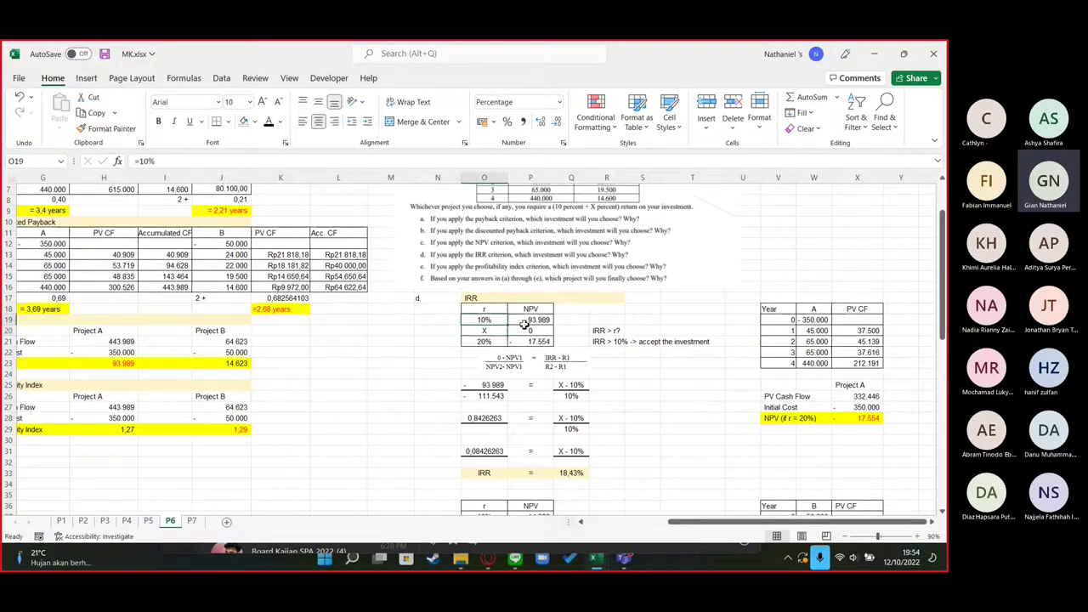
{"action": "left_click", "coordinate": [524, 324]}
{"action": "left_click", "coordinate": [531, 341]}
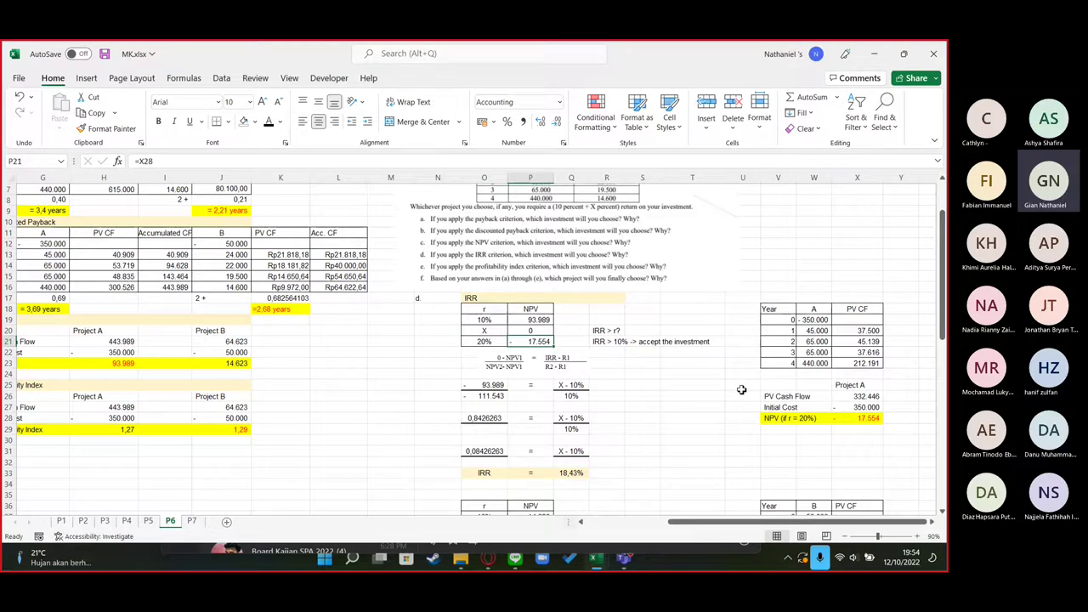
{"action": "left_click", "coordinate": [496, 328]}
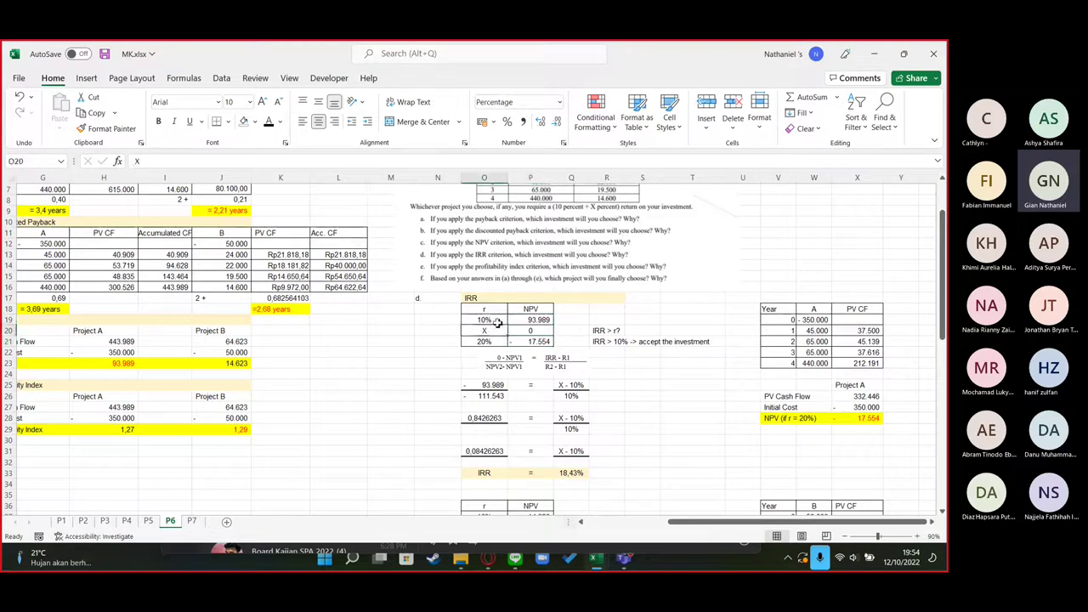
{"action": "left_click", "coordinate": [580, 478]}
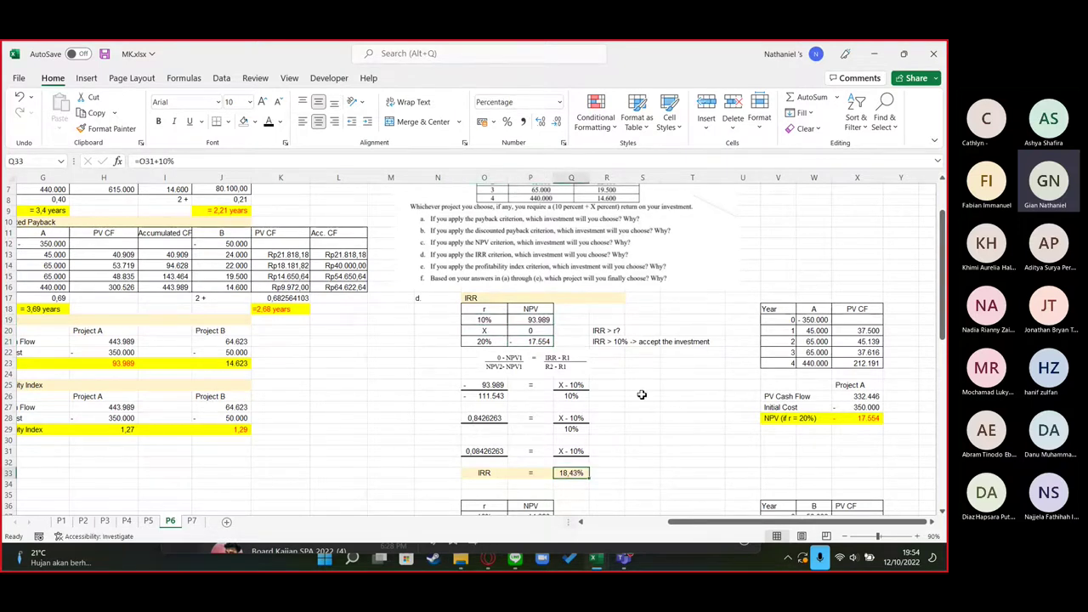
Inspect project B's IRR formula in Q51 and compare its interpolation with project A's IRR calculation
{"action": "scroll", "coordinate": [612, 443], "scroll_direction": "down", "scroll_amount": 4}
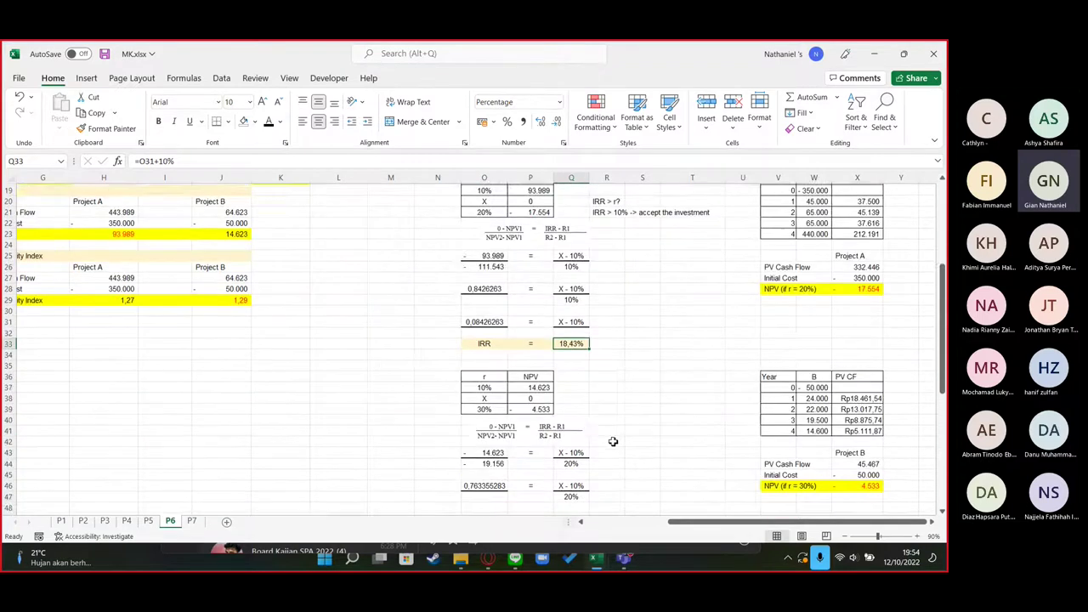
{"action": "scroll", "coordinate": [613, 441], "scroll_direction": "down", "scroll_amount": 3}
{"action": "left_click", "coordinate": [575, 440]}
{"action": "scroll", "coordinate": [662, 441], "scroll_direction": "up", "scroll_amount": 1}
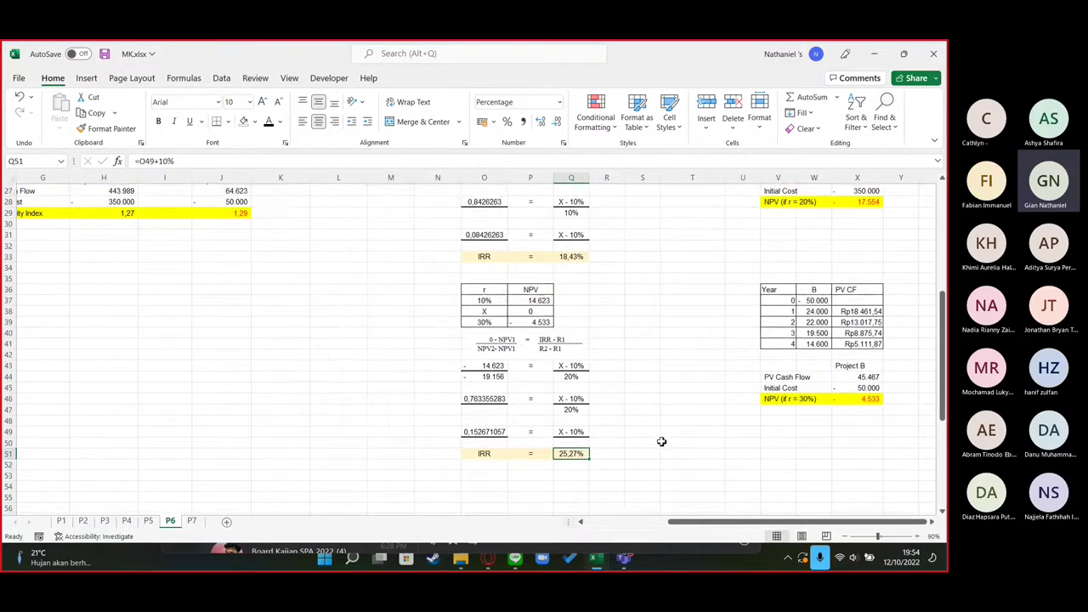
{"action": "scroll", "coordinate": [661, 441], "scroll_direction": "up", "scroll_amount": 7}
{"action": "scroll", "coordinate": [681, 440], "scroll_direction": "down", "scroll_amount": 8}
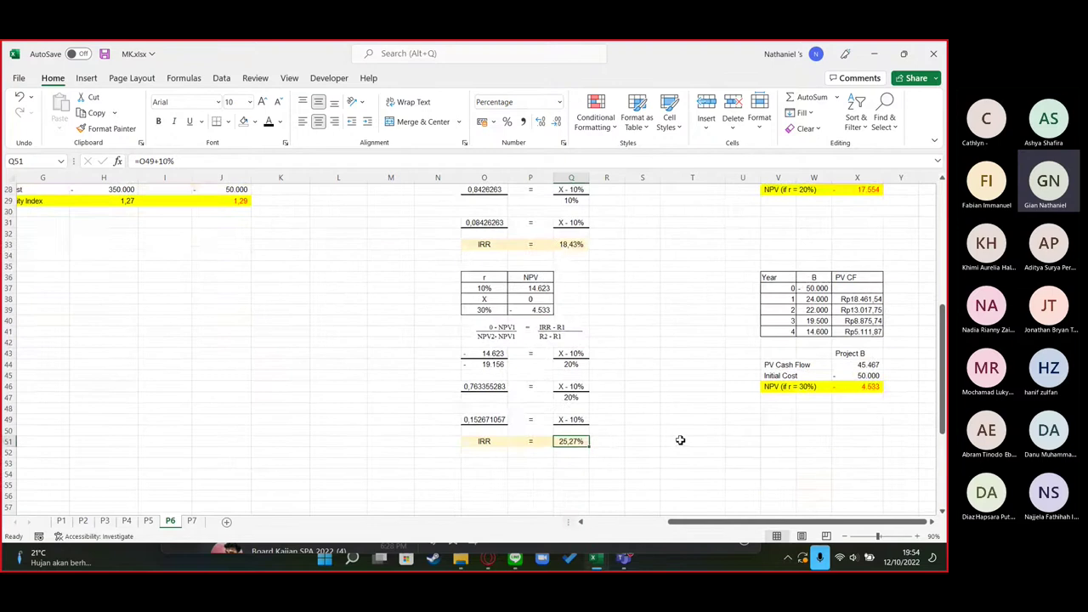
{"action": "scroll", "coordinate": [681, 440], "scroll_direction": "up", "scroll_amount": 5}
{"action": "scroll", "coordinate": [680, 440], "scroll_direction": "down", "scroll_amount": 4}
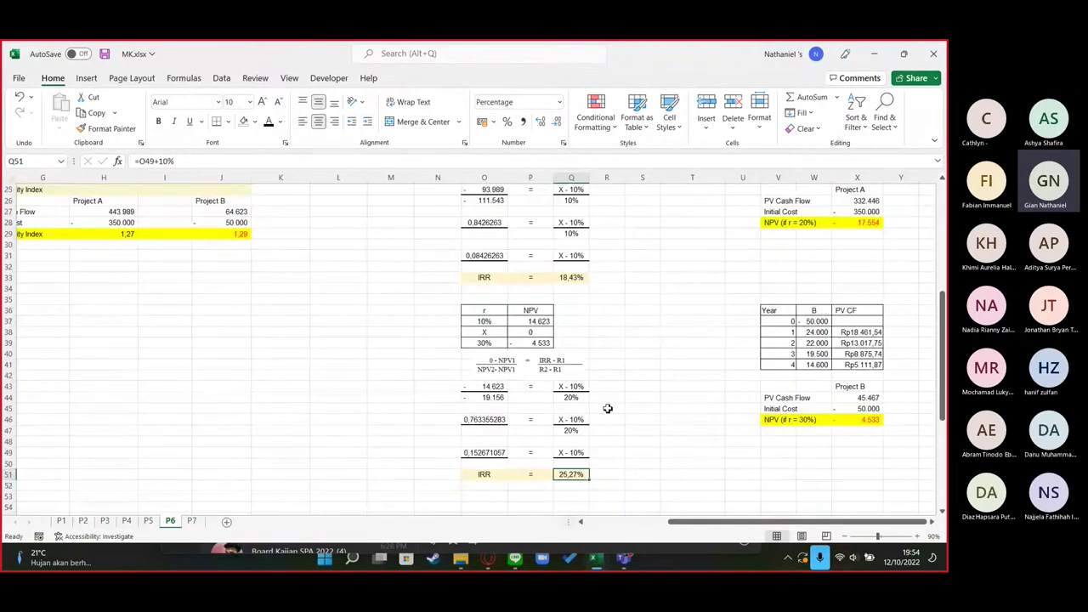
{"action": "scroll", "coordinate": [608, 409], "scroll_direction": "up", "scroll_amount": 7}
{"action": "scroll", "coordinate": [607, 409], "scroll_direction": "down", "scroll_amount": 8}
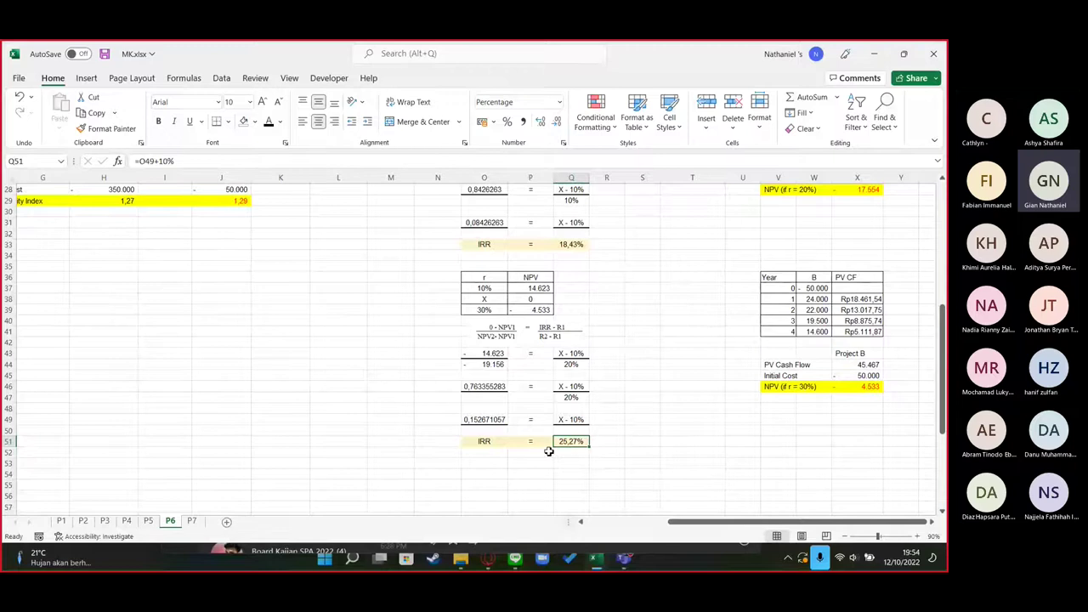
Return to the main Problem 6 calculations and highlight the NPV section's rows, leaving the cells unchanged
{"action": "left_click", "coordinate": [644, 409]}
{"action": "scroll", "coordinate": [578, 457], "scroll_direction": "up", "scroll_amount": 3}
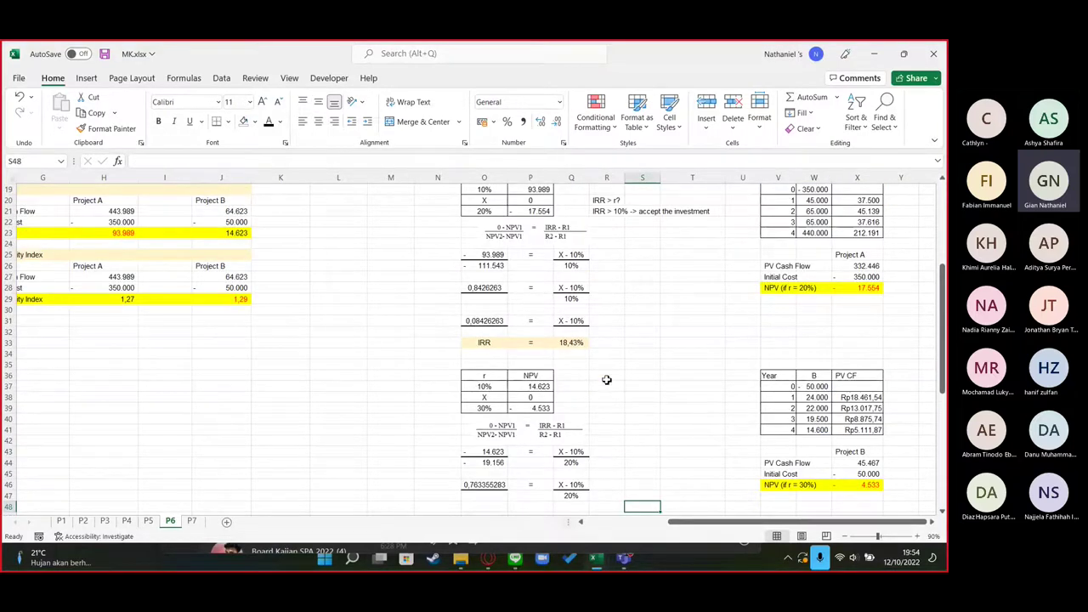
{"action": "scroll", "coordinate": [607, 366], "scroll_direction": "up", "scroll_amount": 6}
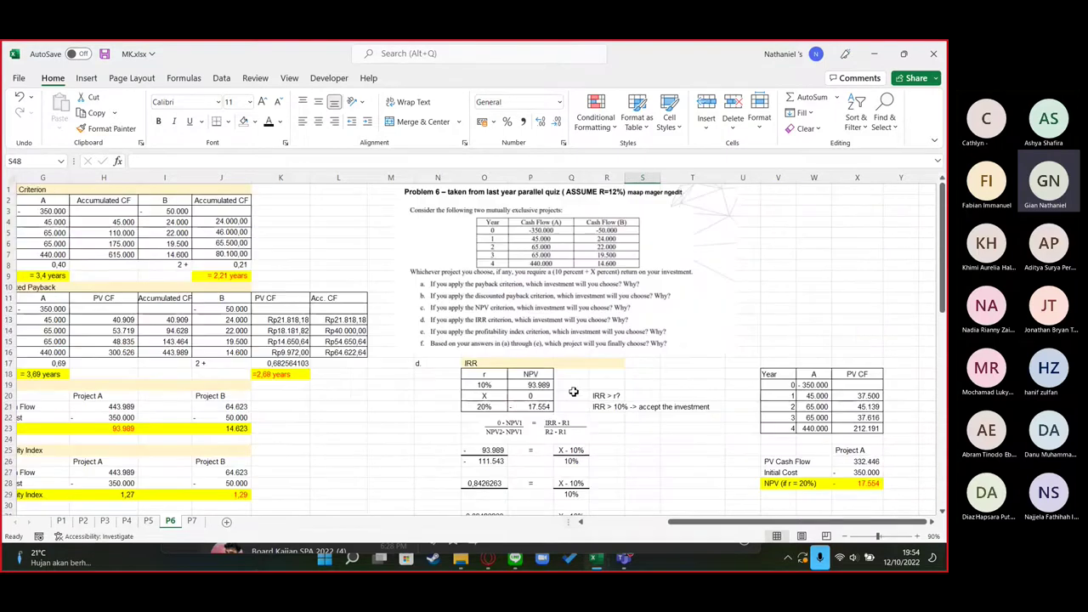
{"action": "left_click_drag", "start_coordinate": [390, 440], "coordinate": [517, 384]}
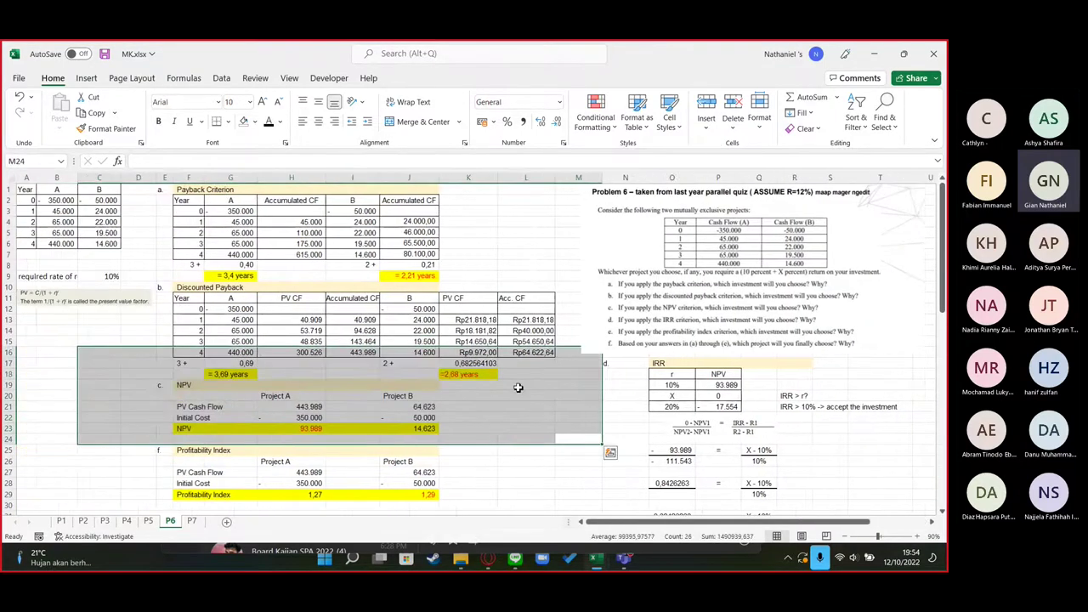
{"action": "left_click", "coordinate": [526, 395]}
{"action": "left_click_drag", "start_coordinate": [540, 429], "coordinate": [73, 394]}
{"action": "left_click", "coordinate": [77, 395]}
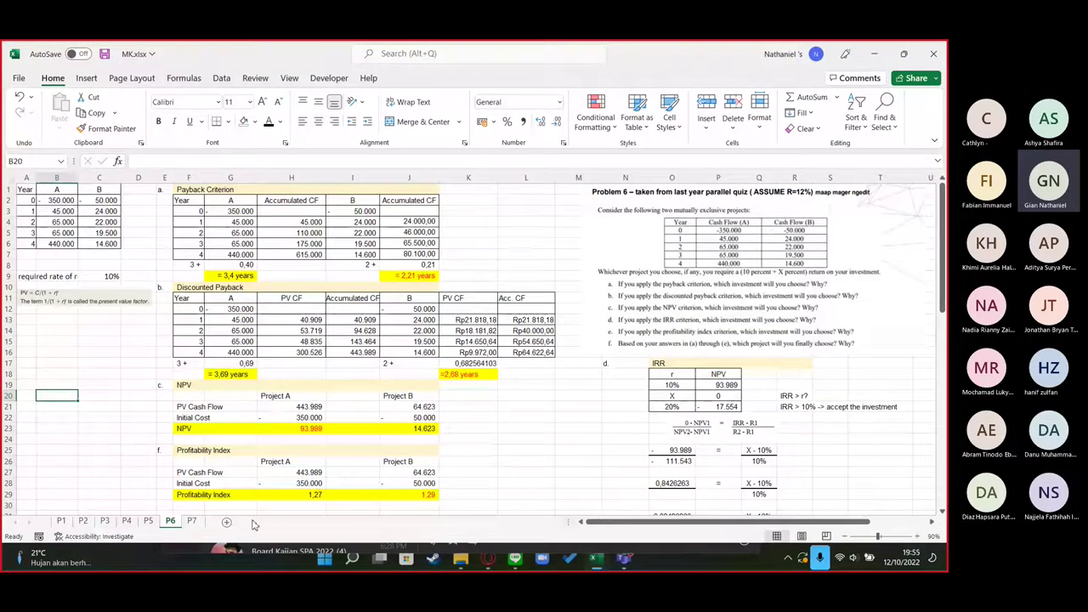
Open sheet P7 and look through the Problem 7 solution from the input data to the project's NPV
{"action": "left_click", "coordinate": [192, 521]}
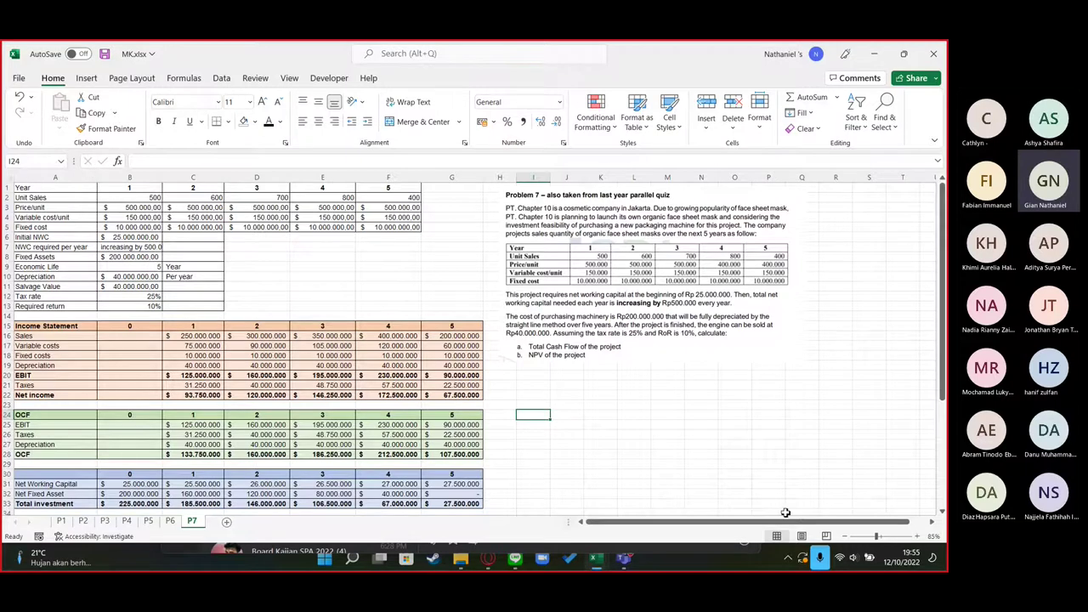
{"action": "scroll", "coordinate": [244, 324], "scroll_direction": "down", "scroll_amount": 5}
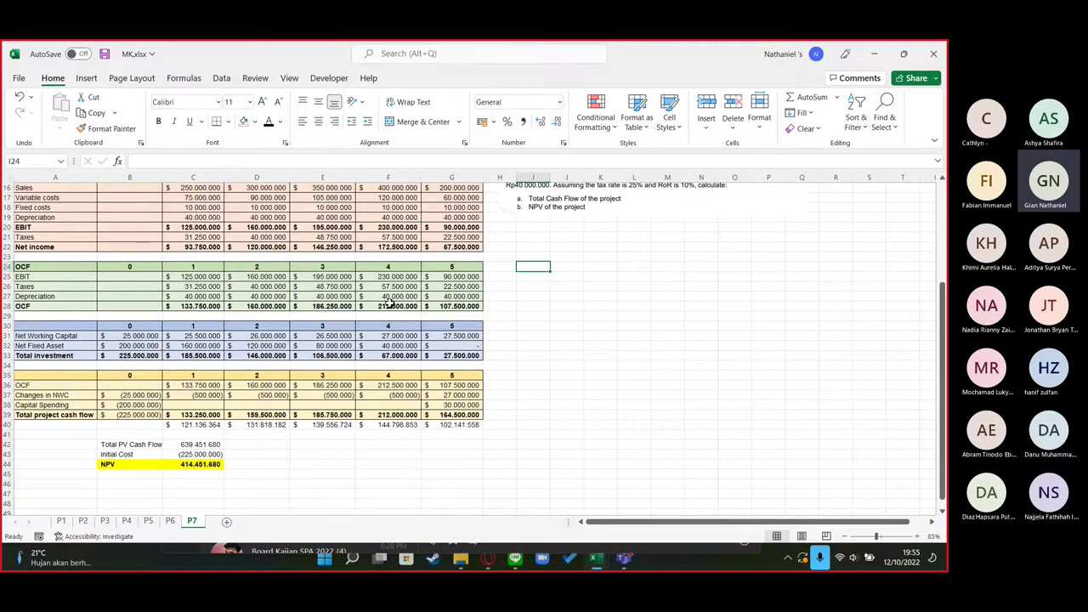
{"action": "scroll", "coordinate": [386, 331], "scroll_direction": "up", "scroll_amount": 4}
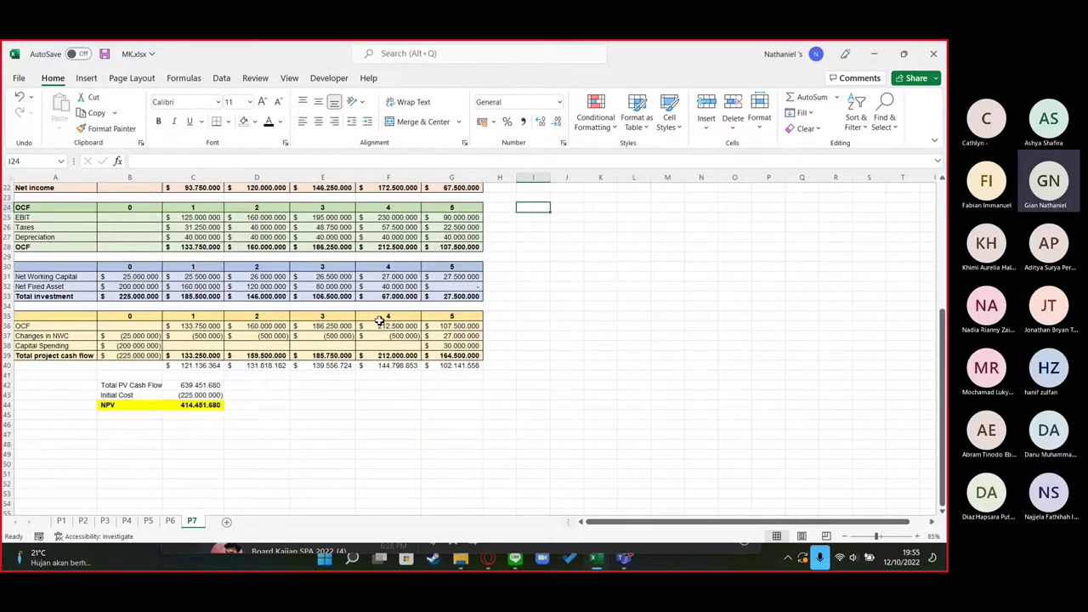
{"action": "scroll", "coordinate": [380, 321], "scroll_direction": "up", "scroll_amount": 7}
Return to sheet P6 and highlight the source cash flow table in A1:C6 without changing it
{"action": "left_click", "coordinate": [171, 521]}
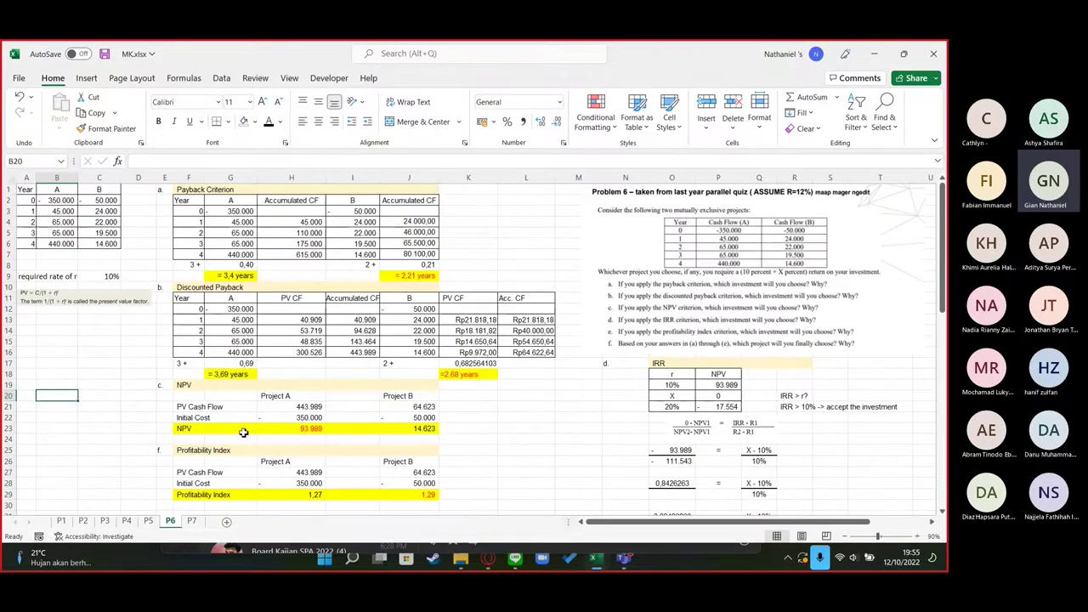
{"action": "left_click_drag", "start_coordinate": [24, 188], "coordinate": [104, 246]}
{"action": "key", "text": "ctrl+v"}
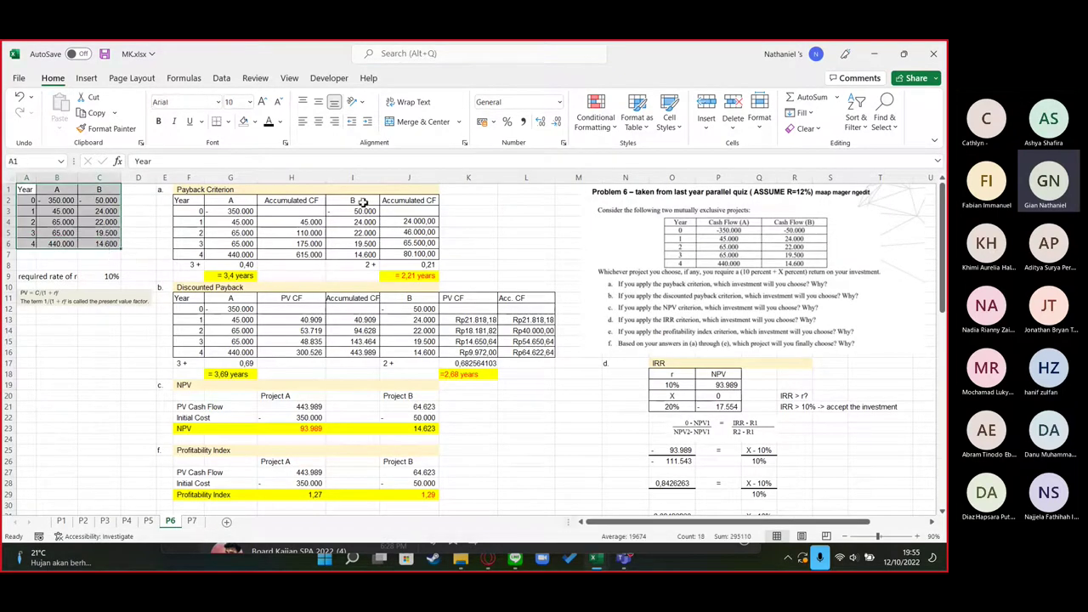
{"action": "left_click_drag", "start_coordinate": [29, 190], "coordinate": [110, 241]}
{"action": "left_click", "coordinate": [99, 319]}
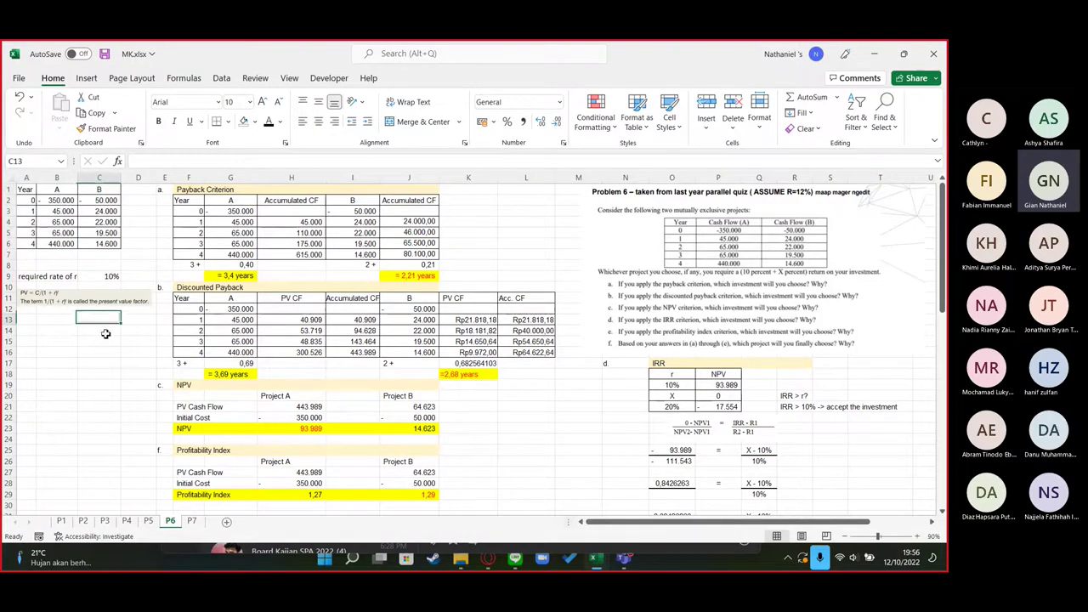
Go back to sheet P7 and review the Problem 7 text alongside its income statement, OCF, investment and project cash flow tables
{"action": "left_click", "coordinate": [192, 521]}
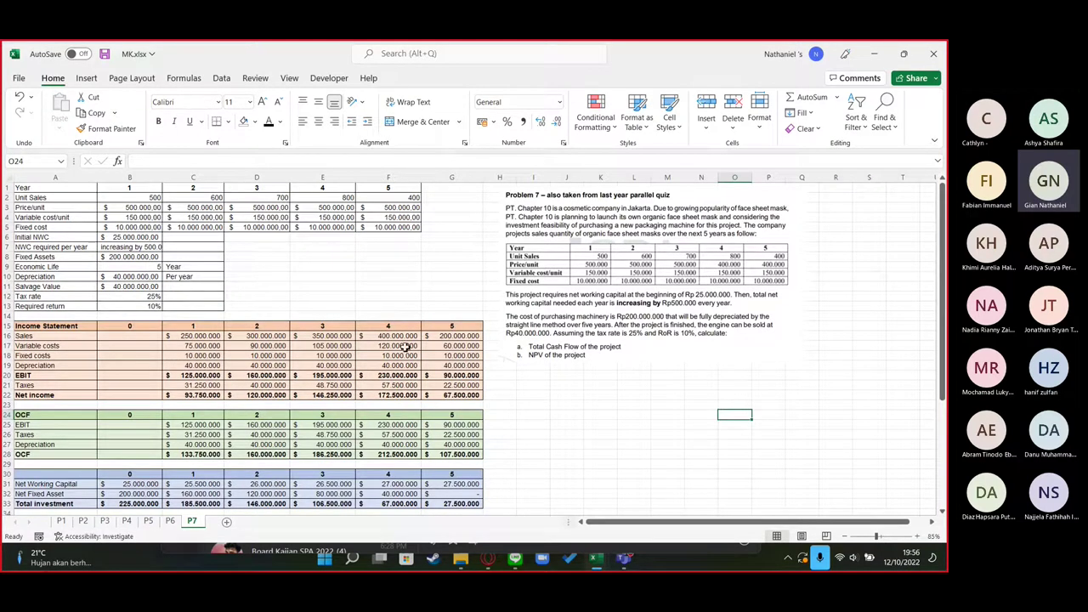
{"action": "scroll", "coordinate": [404, 340], "scroll_direction": "down", "scroll_amount": 3}
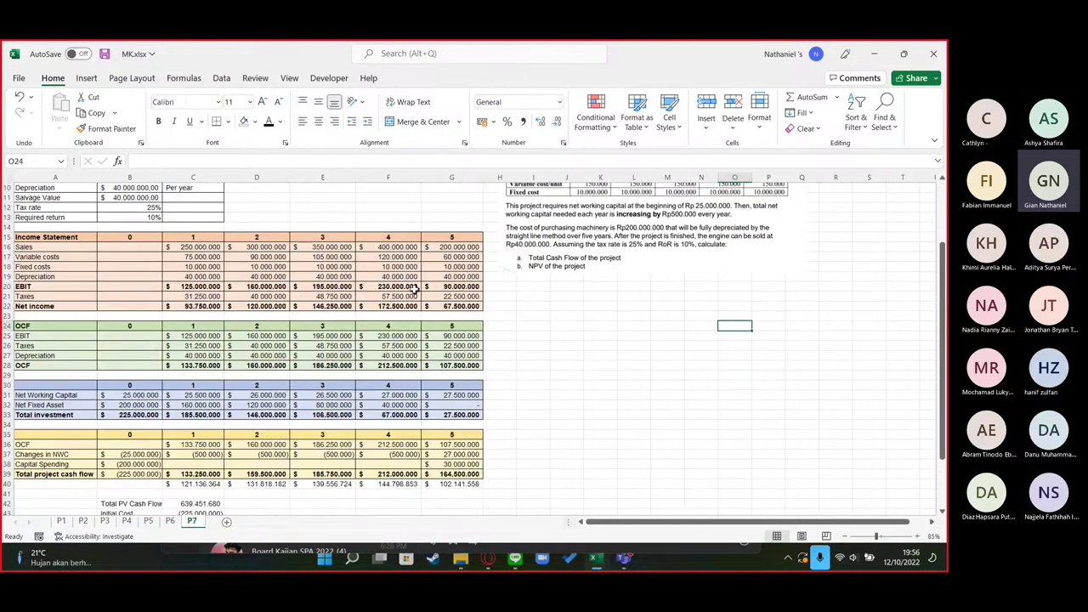
{"action": "scroll", "coordinate": [595, 389], "scroll_direction": "up", "scroll_amount": 3}
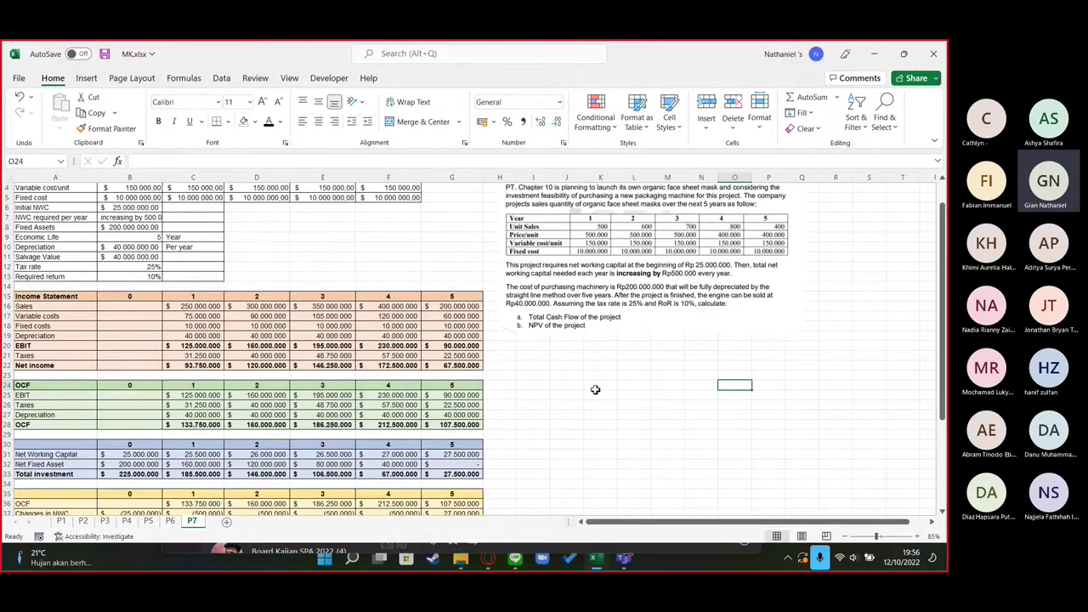
{"action": "scroll", "coordinate": [642, 372], "scroll_direction": "down", "scroll_amount": 3}
{"action": "scroll", "coordinate": [646, 368], "scroll_direction": "up", "scroll_amount": 3}
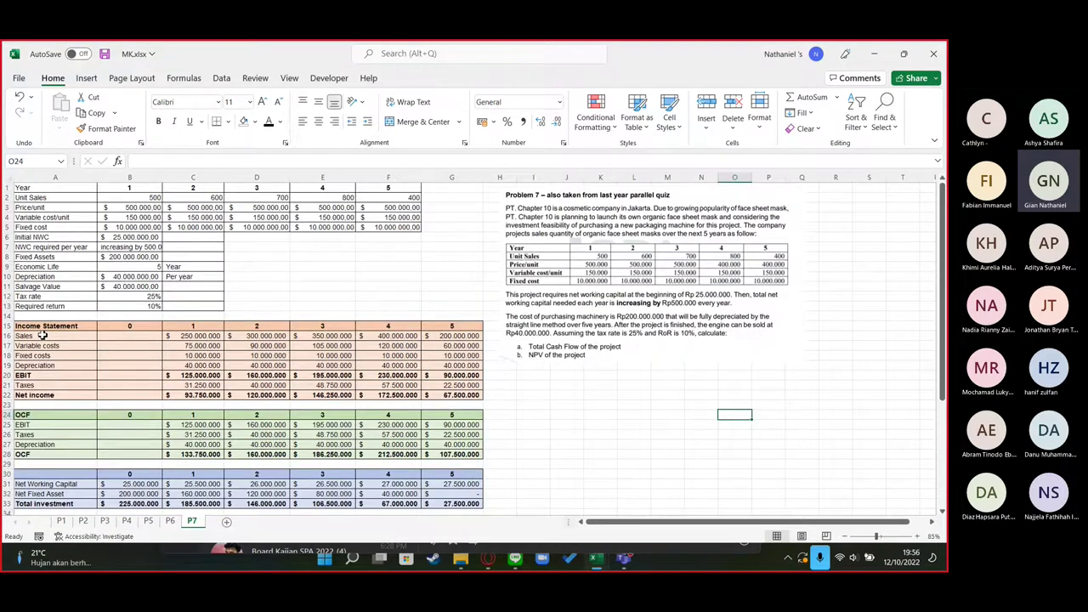
Highlight the whole Income Statement table and inspect the Sales formulas for years 1 and 2 in row 16
{"action": "left_click_drag", "start_coordinate": [32, 325], "coordinate": [463, 398]}
{"action": "left_click", "coordinate": [129, 336]}
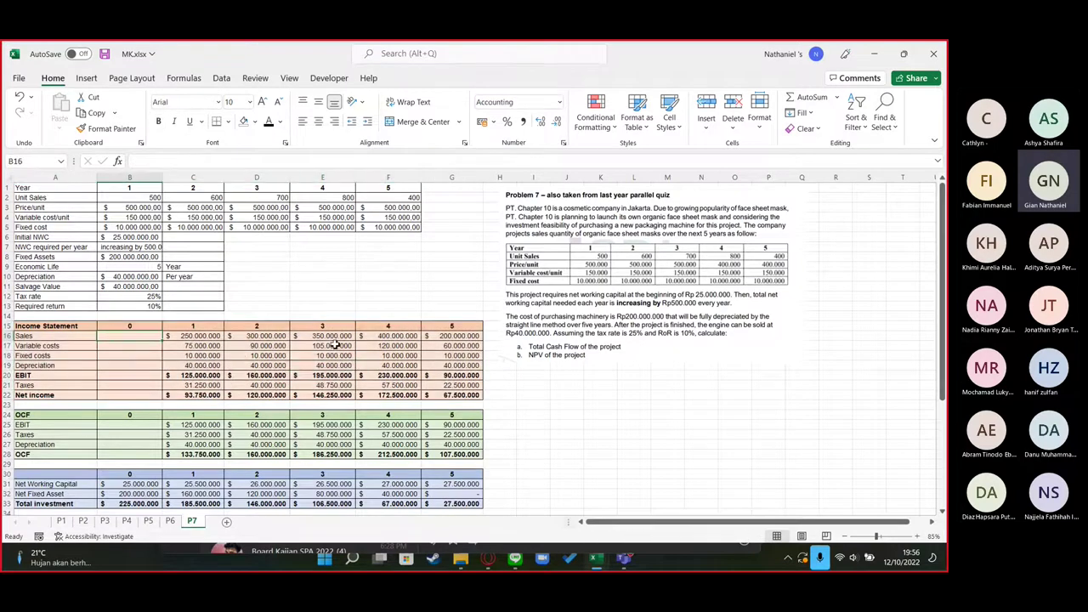
{"action": "key", "text": "Right"}
{"action": "key", "text": "Right"}
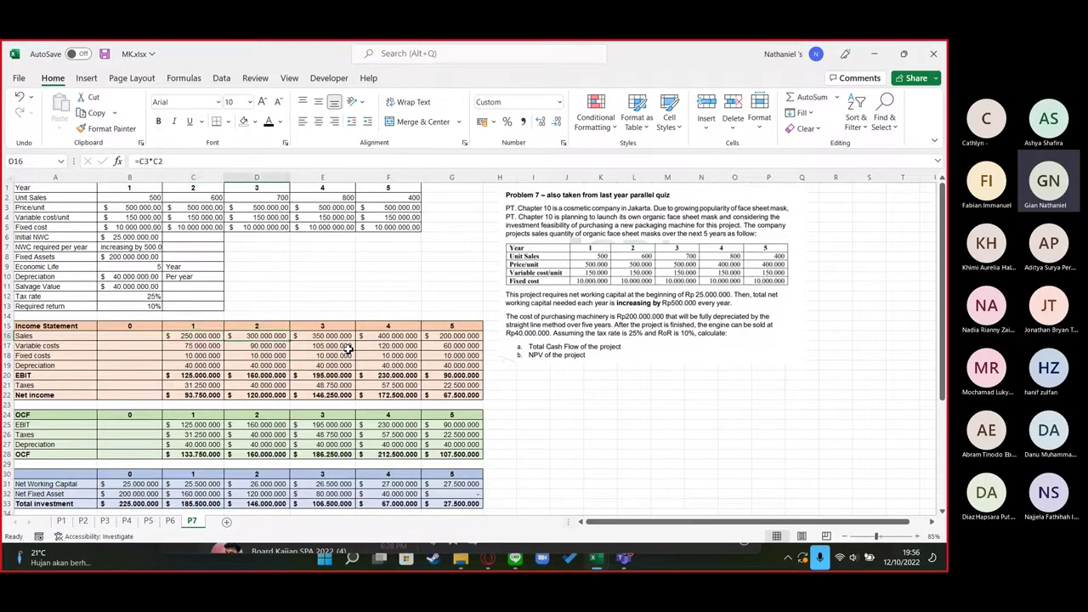
Inspect the cell references behind the year 1 Sales and Variable costs formulas in C16 and C17
{"action": "key", "text": "Left"}
{"action": "left_click", "coordinate": [220, 159]}
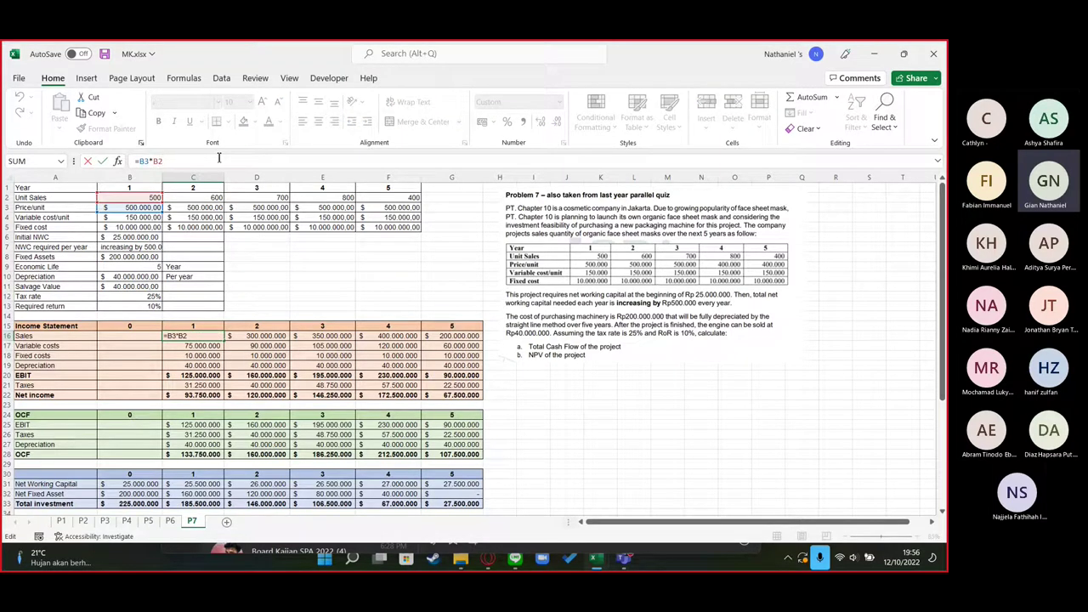
{"action": "key", "text": "Tab"}
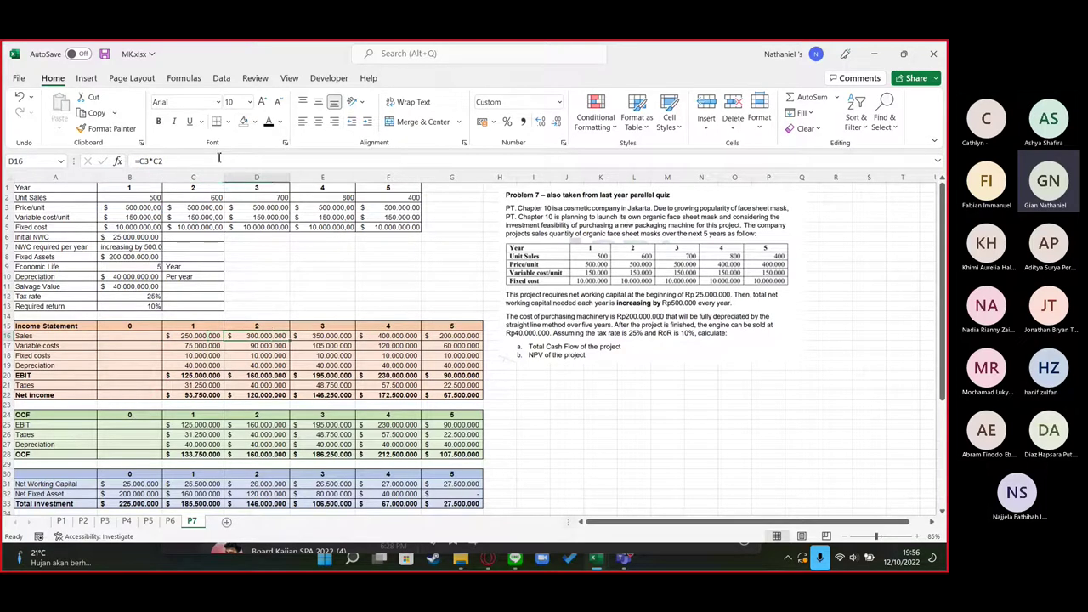
{"action": "key", "text": "Left"}
{"action": "key", "text": "Down"}
{"action": "key", "text": "F2"}
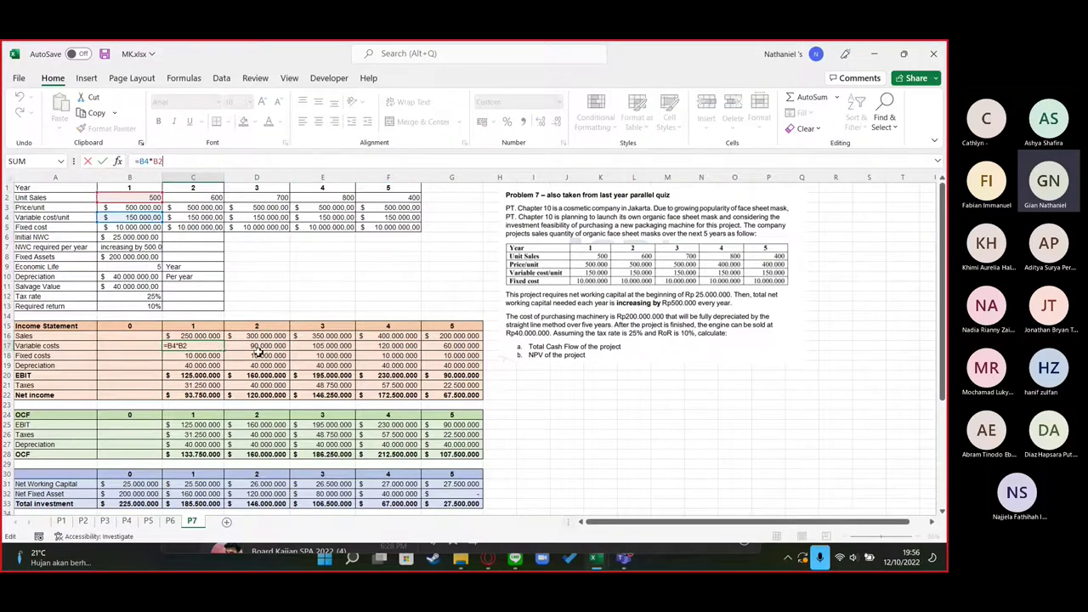
{"action": "key", "text": "Escape"}
Go through the Variable costs and Fixed costs rows of the Income Statement across the project years
{"action": "key", "text": "Right"}
{"action": "key", "text": "Right"}
{"action": "key", "text": "Right"}
{"action": "key", "text": "Right"}
{"action": "key", "text": "Down"}
{"action": "key", "text": "Left"}
{"action": "key", "text": "Left"}
{"action": "key", "text": "Left"}
{"action": "key", "text": "Left"}
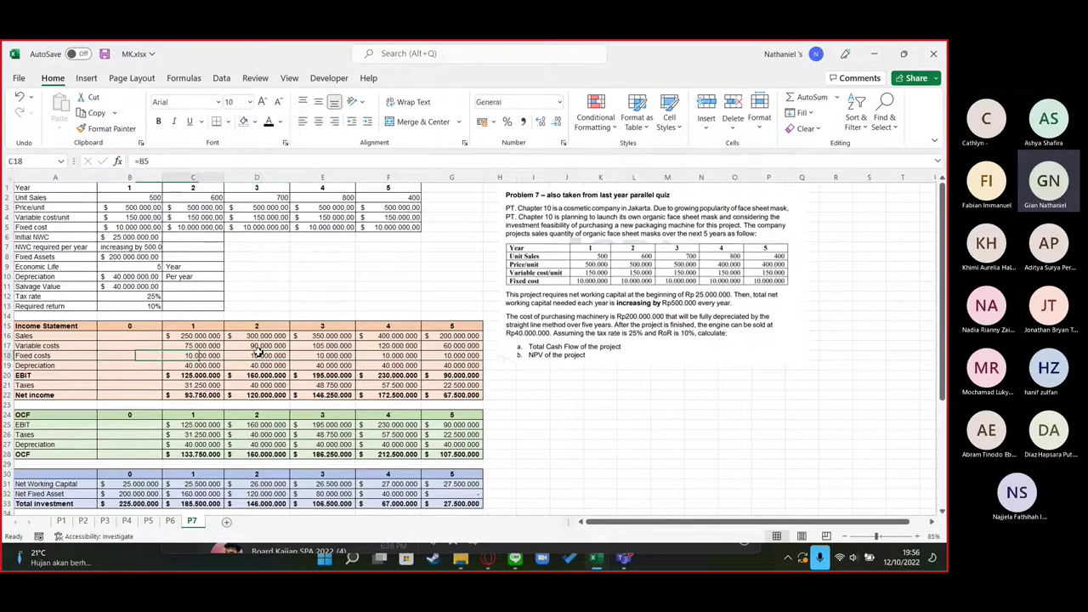
Review the Depreciation formulas in row 19 across years 1 to 5
{"action": "key", "text": "Down"}
{"action": "key", "text": "Right"}
{"action": "key", "text": "Right"}
{"action": "key", "text": "Right"}
{"action": "key", "text": "Right"}
{"action": "key", "text": "Left"}
{"action": "key", "text": "Left"}
{"action": "key", "text": "Left"}
{"action": "key", "text": "Left"}
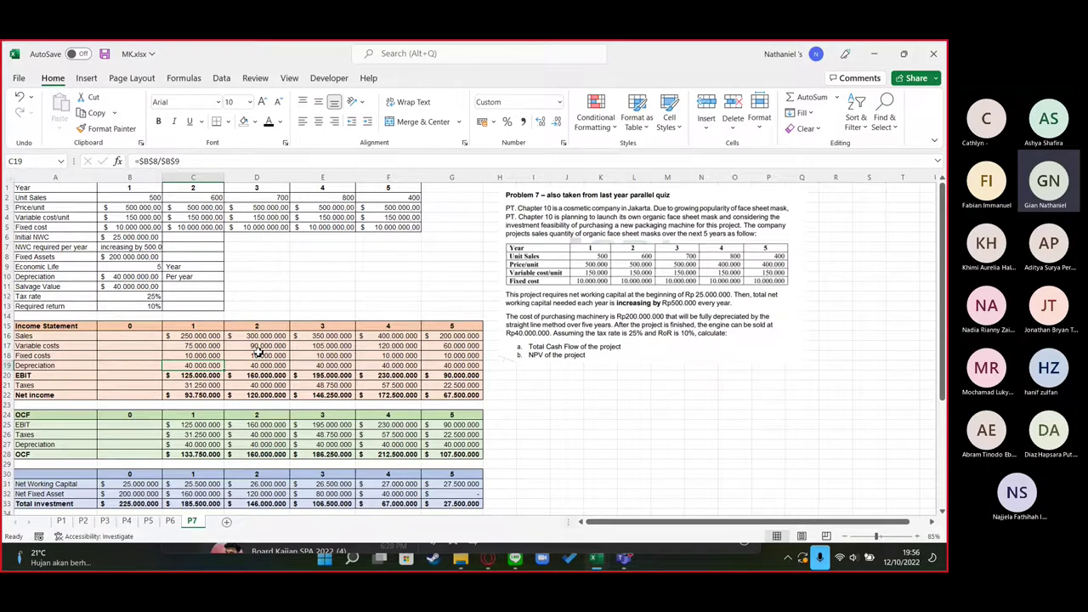
{"action": "key", "text": "Right"}
{"action": "key", "text": "Right"}
{"action": "key", "text": "Right"}
{"action": "key", "text": "Right"}
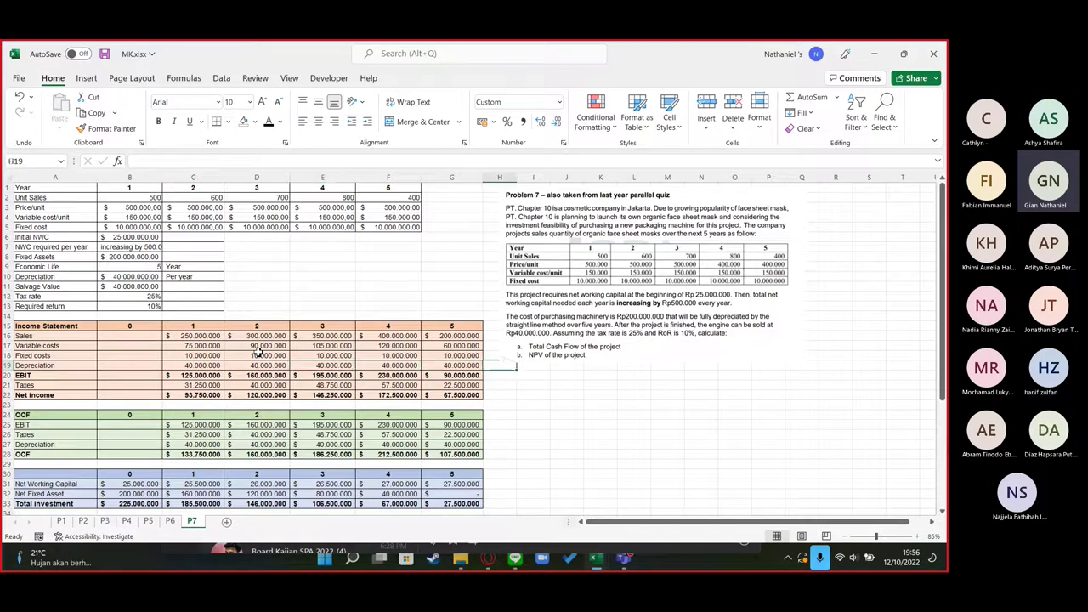
{"action": "key", "text": "Left"}
{"action": "key", "text": "Left"}
{"action": "key", "text": "Left"}
{"action": "key", "text": "Left"}
Review the EBIT formulas in row 20 across years 1 to 5 and the year 5 Net income formula in G22
{"action": "key", "text": "Down"}
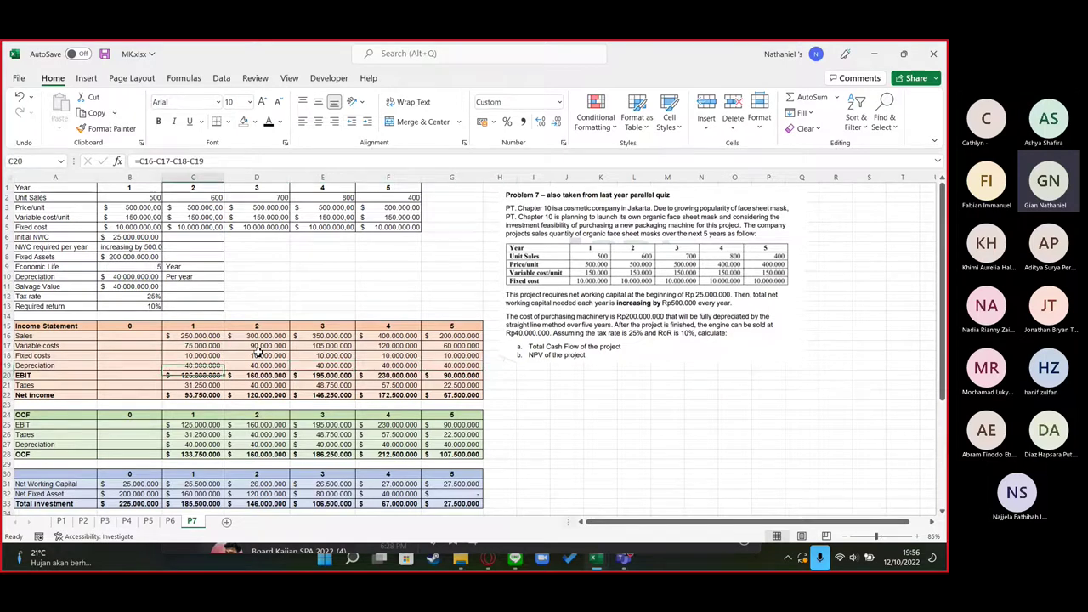
{"action": "key", "text": "Right"}
{"action": "key", "text": "Right"}
{"action": "key", "text": "Right"}
{"action": "key", "text": "Right"}
{"action": "key", "text": "Left"}
{"action": "key", "text": "Left"}
{"action": "key", "text": "Left"}
{"action": "key", "text": "Left"}
{"action": "key", "text": "Right"}
{"action": "key", "text": "Right"}
{"action": "key", "text": "Right"}
{"action": "key", "text": "Right"}
{"action": "key", "text": "Right"}
{"action": "key", "text": "Down"}
{"action": "key", "text": "Down"}
{"action": "key", "text": "Left"}
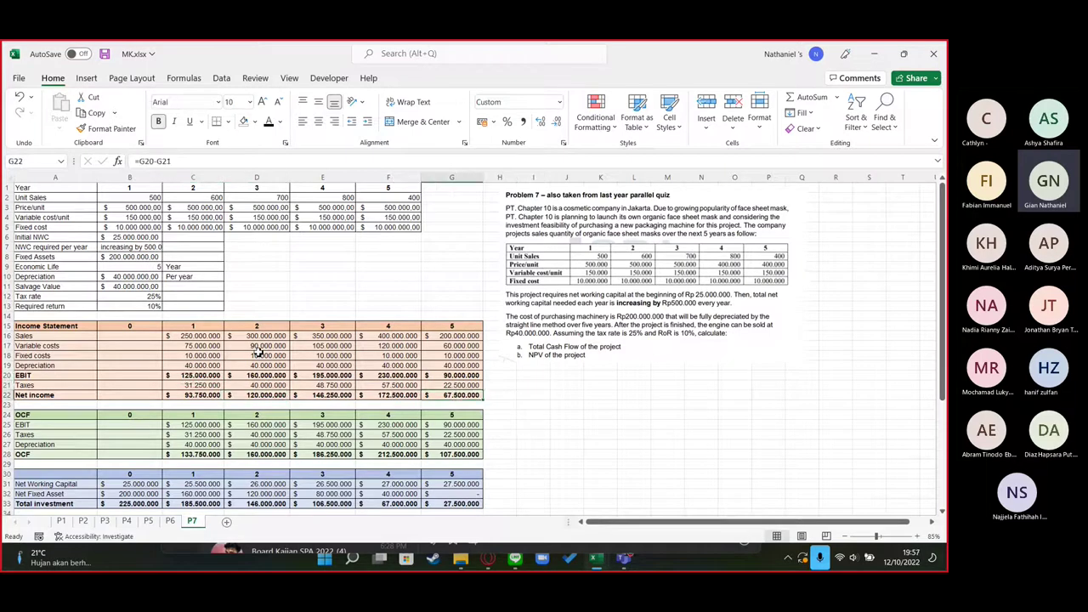
Go over the row labels from the Income Statement through the OCF table down to Net Working Capital
{"action": "key", "text": "Home"}
{"action": "key", "text": "Up"}
{"action": "key", "text": "Up"}
{"action": "key", "text": "Up"}
{"action": "key", "text": "Up"}
{"action": "key", "text": "Down"}
{"action": "key", "text": "Down"}
{"action": "key", "text": "Down"}
{"action": "key", "text": "Down"}
{"action": "key", "text": "Down"}
{"action": "key", "text": "Down"}
{"action": "key", "text": "Down"}
{"action": "key", "text": "Down"}
{"action": "key", "text": "Down"}
{"action": "key", "text": "Down"}
{"action": "key", "text": "Down"}
{"action": "key", "text": "Down"}
{"action": "key", "text": "Down"}
{"action": "scroll", "coordinate": [260, 356], "scroll_direction": "down", "scroll_amount": 1}
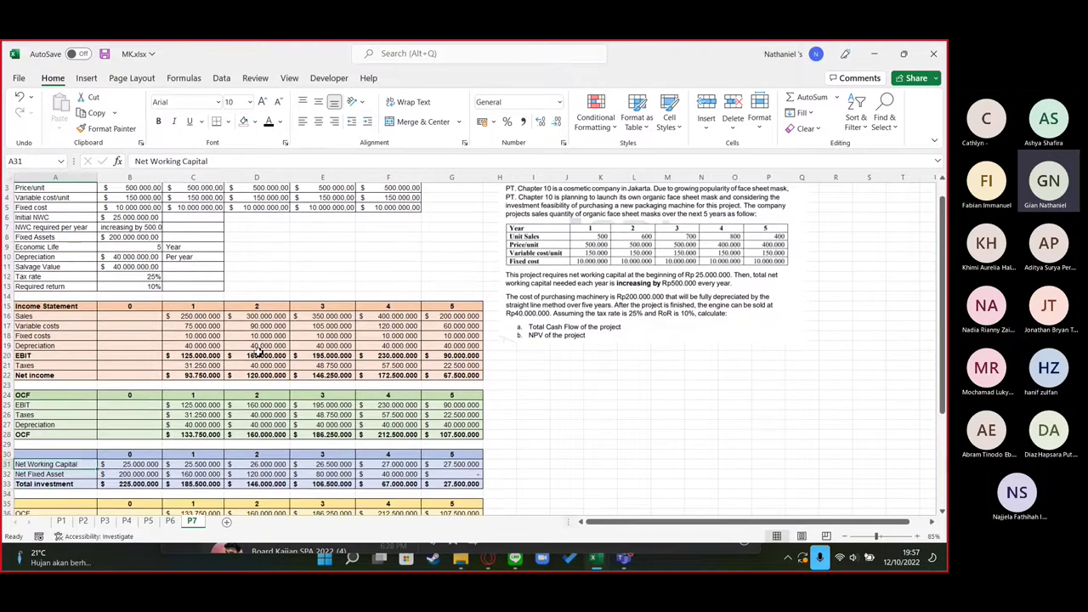
Examine the OCF table's Depreciation and OCF rows across years 1 to 5, including the OCF formulas in row 28
{"action": "key", "text": "Up"}
{"action": "key", "text": "Up"}
{"action": "key", "text": "Up"}
{"action": "key", "text": "Right"}
{"action": "key", "text": "Right"}
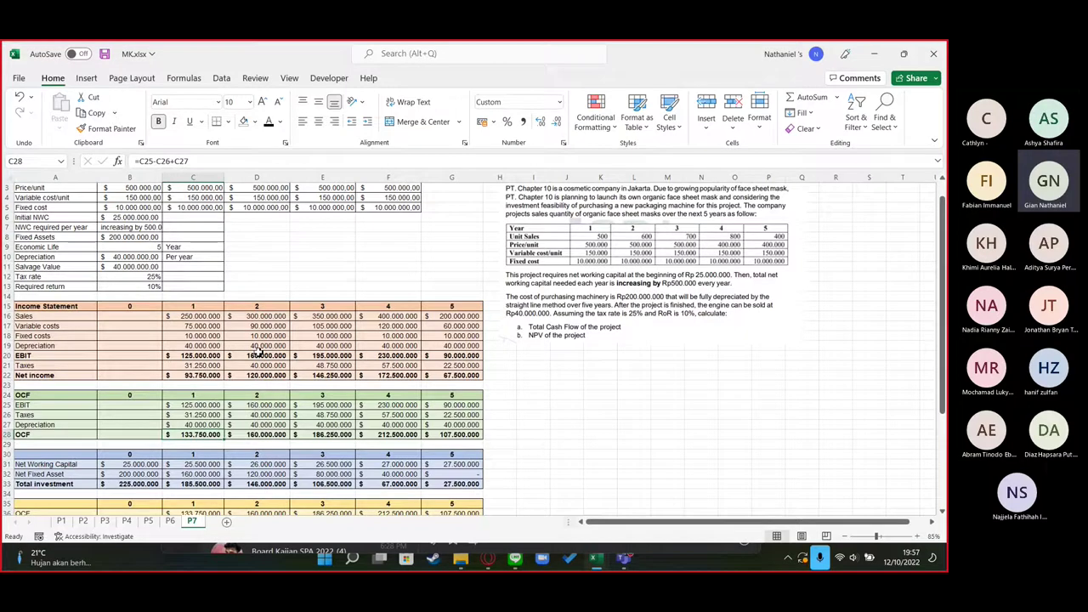
{"action": "key", "text": "Up"}
{"action": "key", "text": "Up"}
{"action": "key", "text": "Down"}
{"action": "key", "text": "Down"}
{"action": "key", "text": "Up"}
{"action": "key", "text": "Right"}
{"action": "key", "text": "Right"}
{"action": "key", "text": "Right"}
{"action": "key", "text": "Right"}
{"action": "key", "text": "Right"}
{"action": "key", "text": "Down"}
{"action": "key", "text": "Left"}
{"action": "key", "text": "Left"}
{"action": "key", "text": "Left"}
{"action": "key", "text": "Left"}
{"action": "key", "text": "Left"}
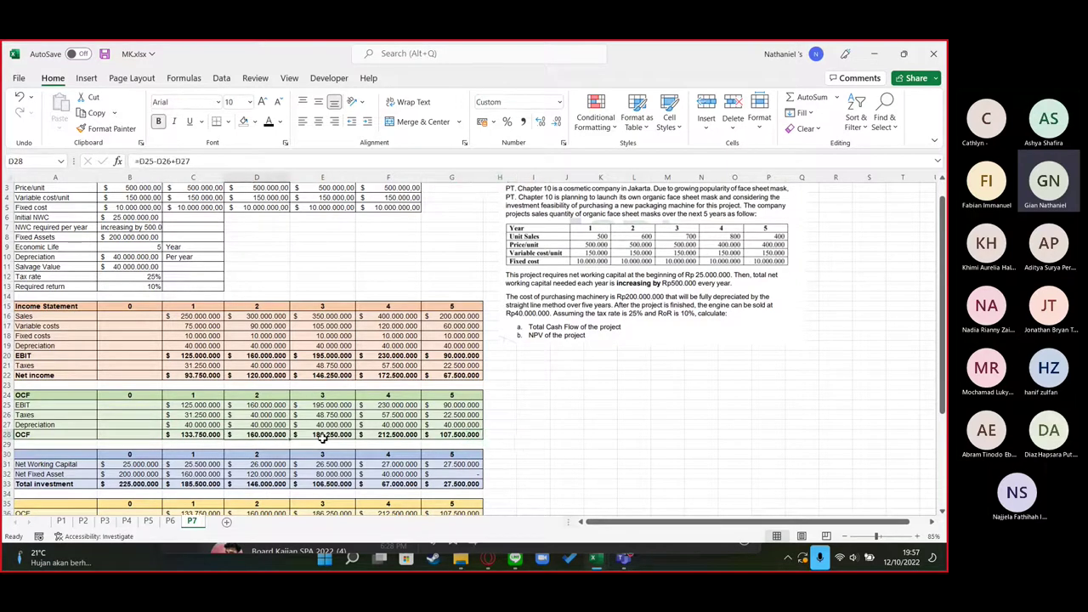
{"action": "key", "text": "Right"}
{"action": "key", "text": "Right"}
{"action": "key", "text": "Right"}
{"action": "key", "text": "Right"}
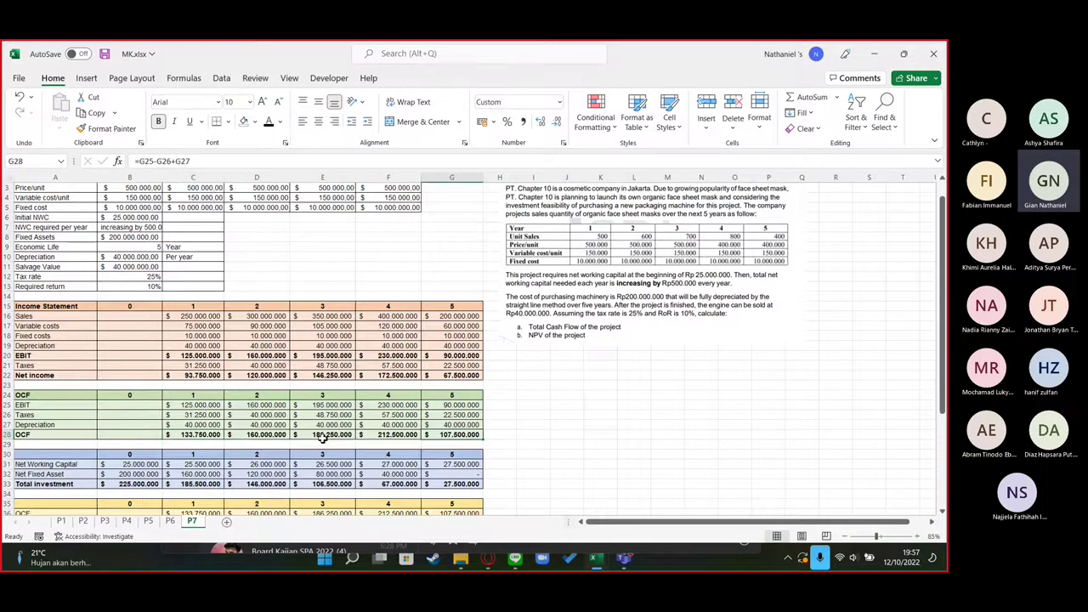
Review the Net Working Capital row of the investment table from year 0 to year 5 against the problem text
{"action": "scroll", "coordinate": [322, 437], "scroll_direction": "down", "scroll_amount": 3}
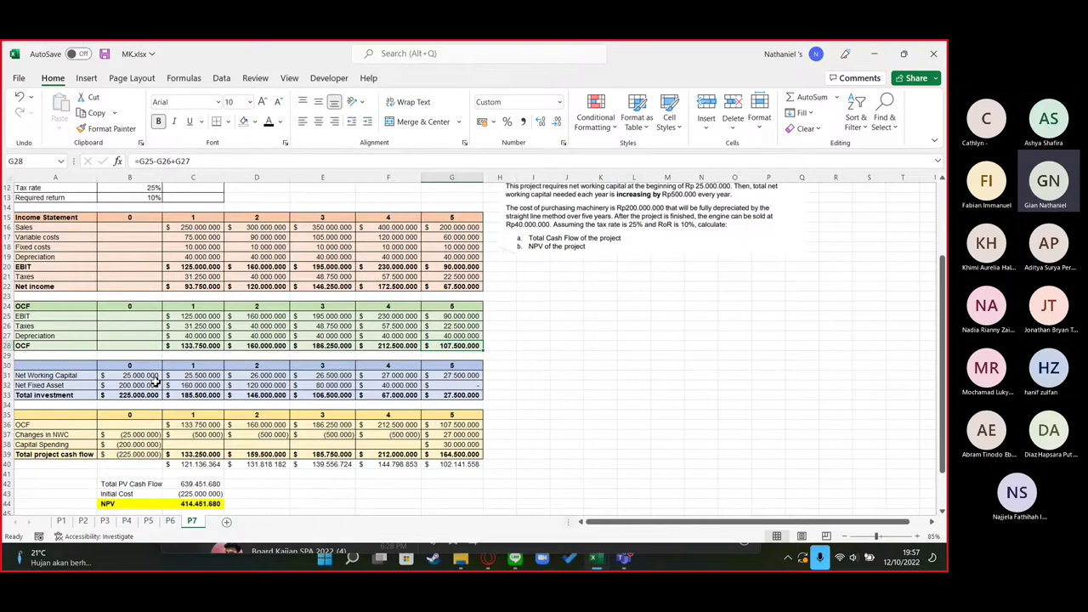
{"action": "scroll", "coordinate": [700, 344], "scroll_direction": "up", "scroll_amount": 2}
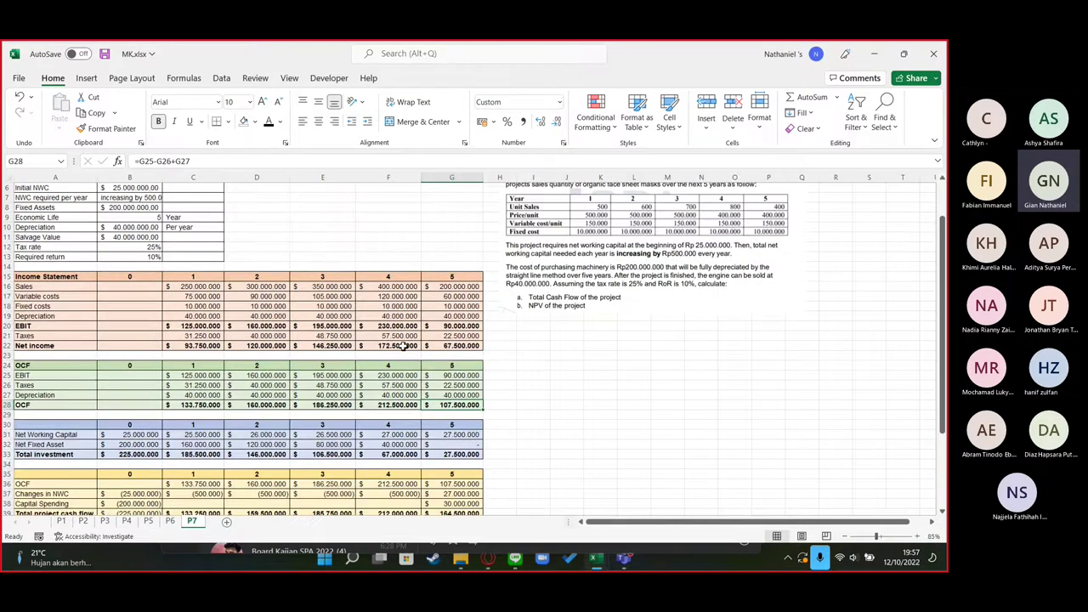
{"action": "scroll", "coordinate": [384, 380], "scroll_direction": "down", "scroll_amount": 1}
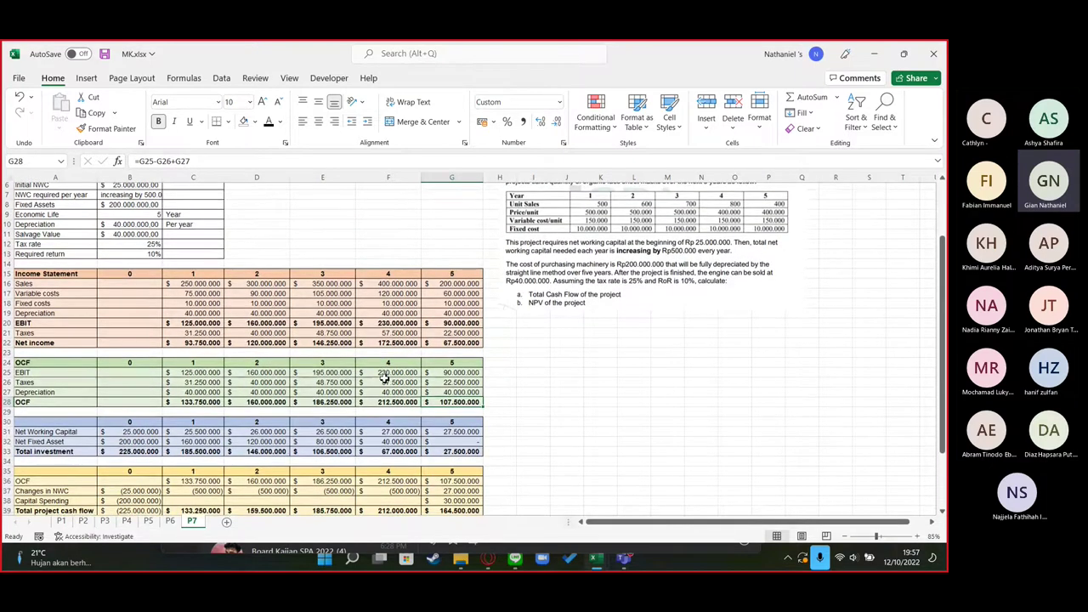
{"action": "scroll", "coordinate": [385, 380], "scroll_direction": "down", "scroll_amount": 1}
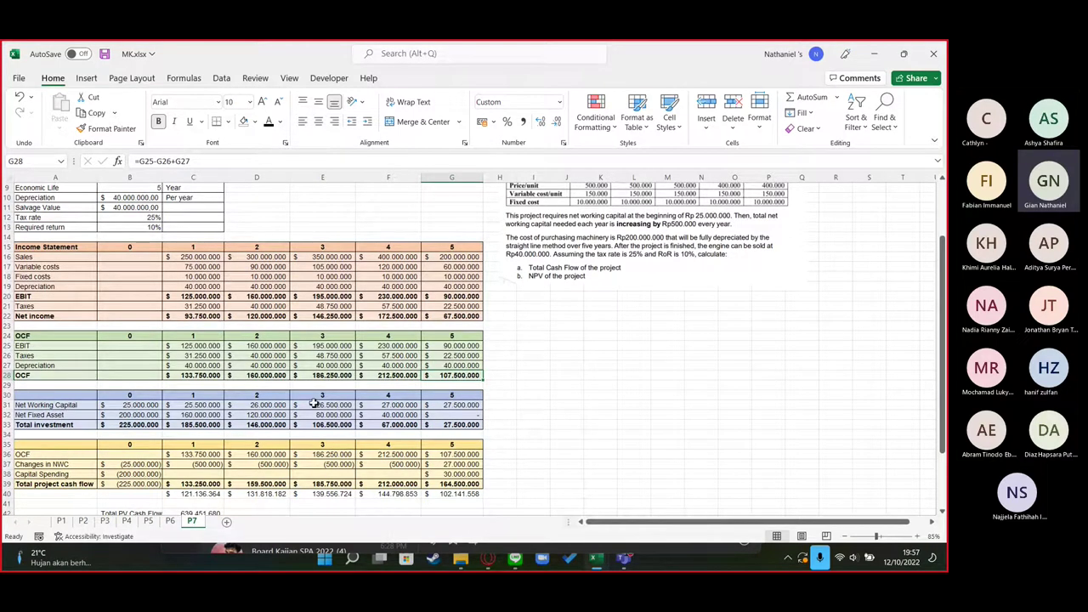
{"action": "left_click", "coordinate": [136, 406]}
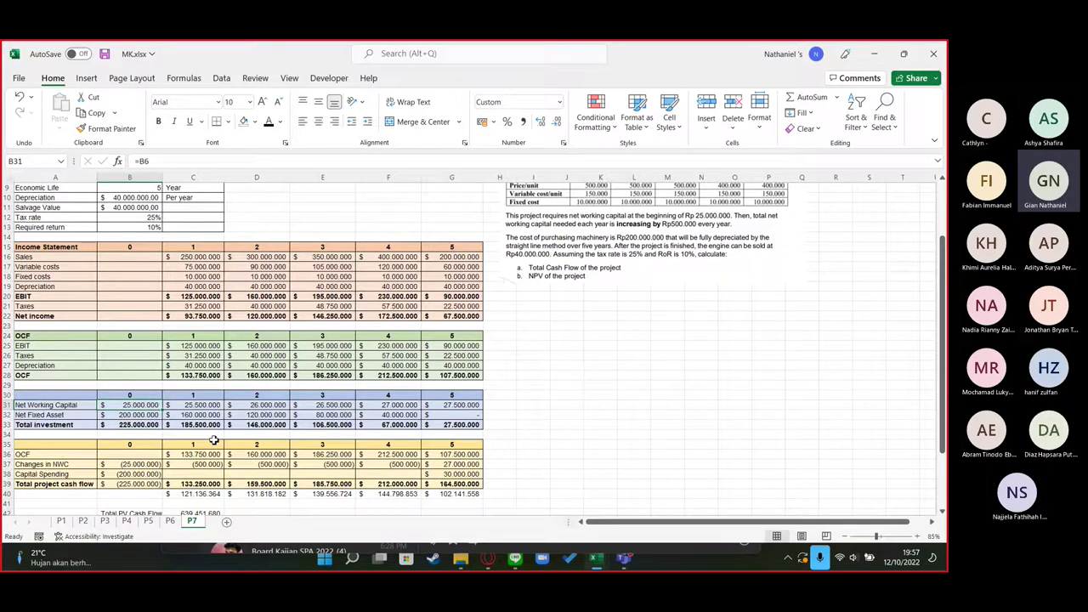
{"action": "key", "text": "Right"}
{"action": "key", "text": "Right"}
{"action": "key", "text": "Right"}
{"action": "key", "text": "Right"}
{"action": "key", "text": "Right"}
{"action": "key", "text": "Left"}
{"action": "key", "text": "Left"}
{"action": "key", "text": "Left"}
{"action": "key", "text": "Left"}
{"action": "key", "text": "Left"}
{"action": "key", "text": "Right"}
{"action": "key", "text": "Right"}
{"action": "key", "text": "Right"}
{"action": "key", "text": "Right"}
{"action": "key", "text": "Left"}
{"action": "key", "text": "Left"}
{"action": "key", "text": "Left"}
{"action": "key", "text": "Left"}
Check the Net Fixed Asset formulas in row 32 from year 0 to year 5
{"action": "key", "text": "Down"}
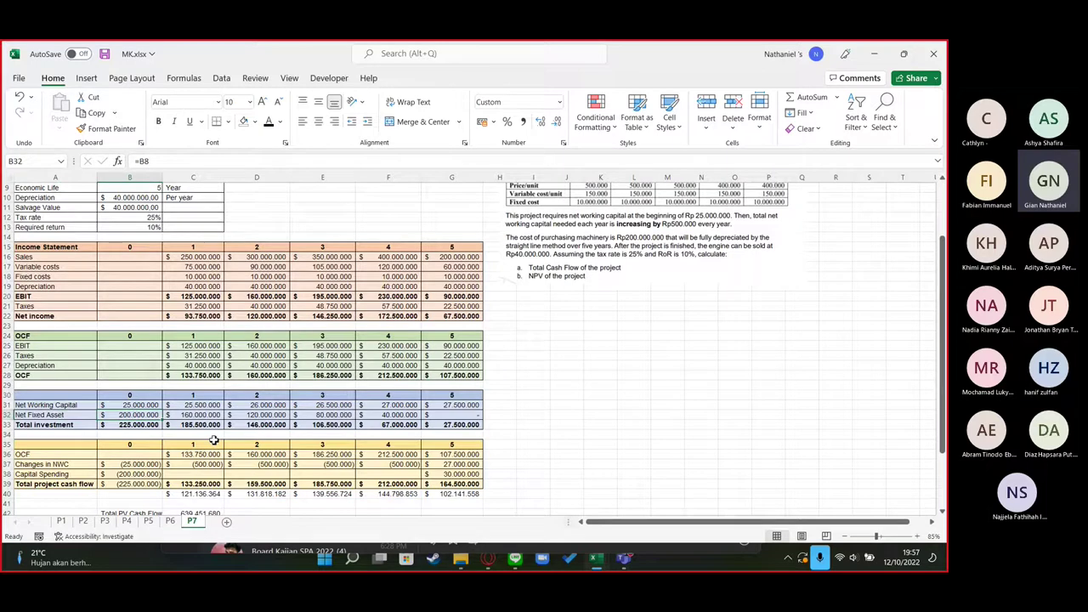
{"action": "key", "text": "Right"}
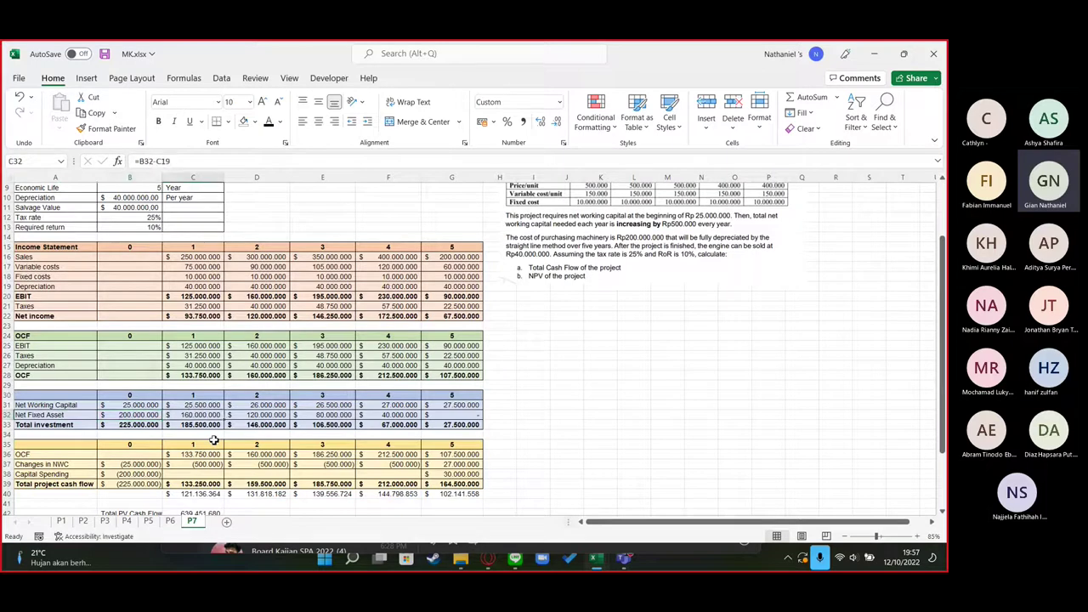
{"action": "key", "text": "Right"}
{"action": "key", "text": "Right"}
{"action": "key", "text": "Right"}
{"action": "key", "text": "Right"}
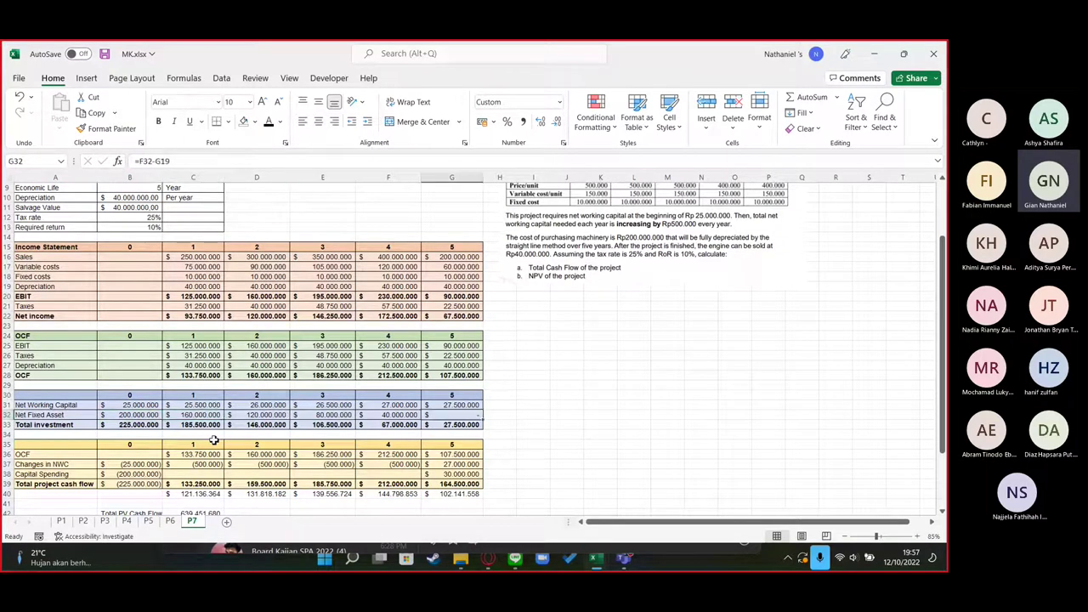
Check the Total investment formulas in row 33 for years 0, 1 and 5
{"action": "key", "text": "Down"}
{"action": "key", "text": "Home"}
{"action": "key", "text": "Right"}
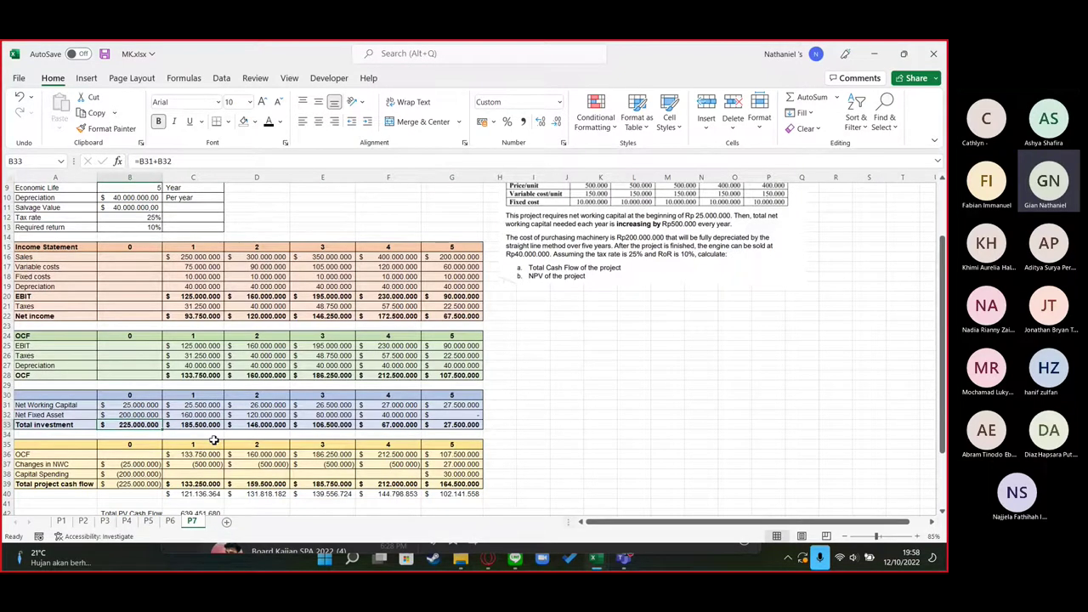
{"action": "key", "text": "Right"}
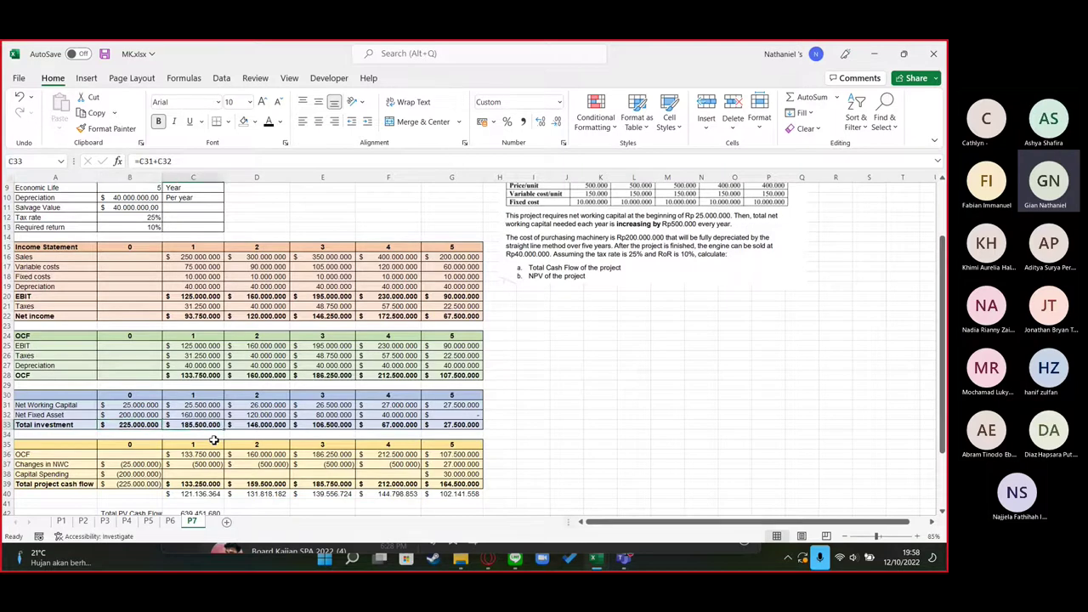
{"action": "key", "text": "ctrl+Right"}
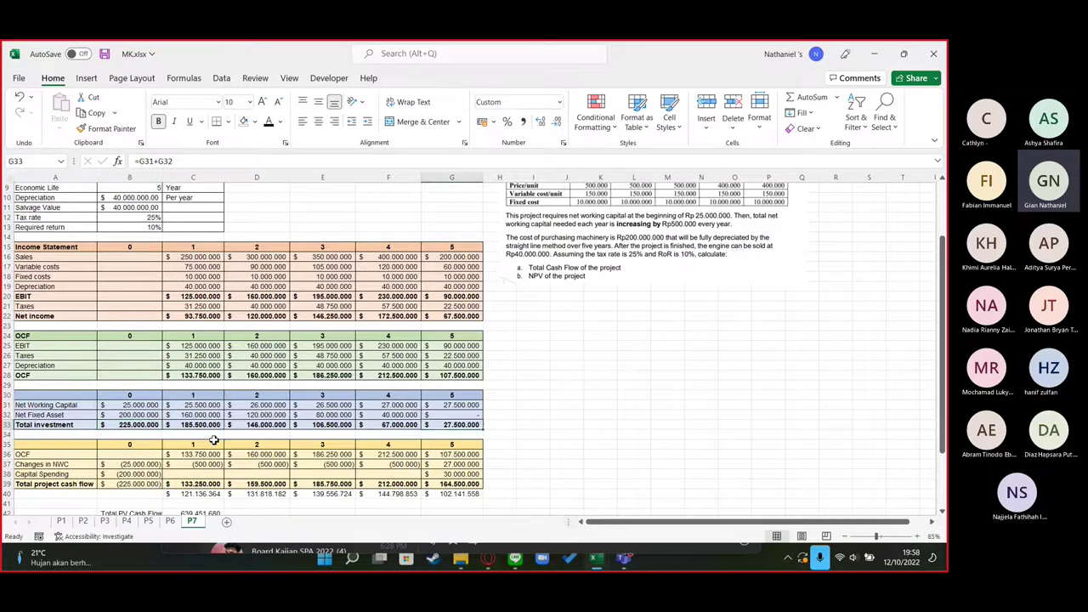
Highlight the OCF row B36:G36 in the project cash flow table and compare it with the tables above
{"action": "scroll", "coordinate": [213, 440], "scroll_direction": "down", "scroll_amount": 3}
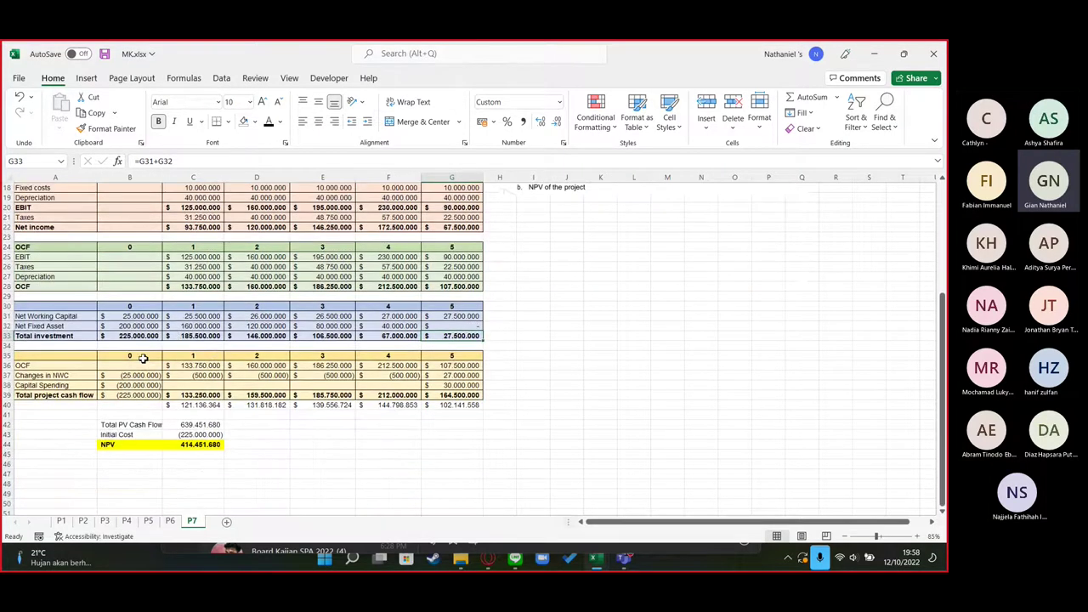
{"action": "left_click", "coordinate": [125, 368]}
{"action": "left_click_drag", "start_coordinate": [125, 367], "coordinate": [483, 367]}
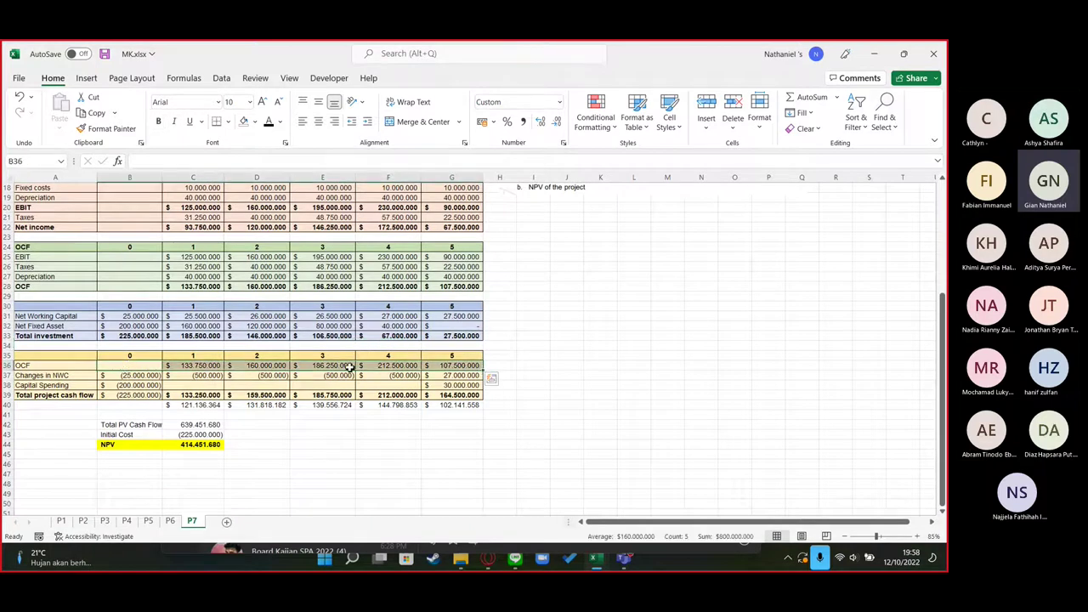
{"action": "scroll", "coordinate": [483, 367], "scroll_direction": "up", "scroll_amount": 2}
{"action": "scroll", "coordinate": [235, 379], "scroll_direction": "down", "scroll_amount": 1}
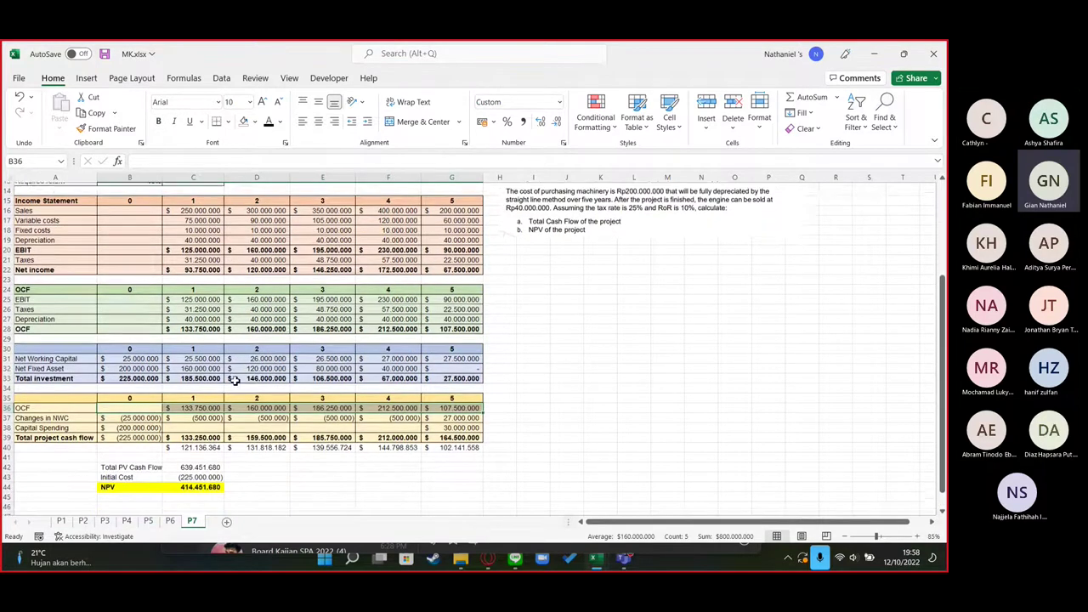
{"action": "scroll", "coordinate": [236, 379], "scroll_direction": "down", "scroll_amount": 1}
Inspect the Changes in NWC formulas in row 37 from year 0 to year 5, including the cell references in G37
{"action": "left_click", "coordinate": [146, 405]}
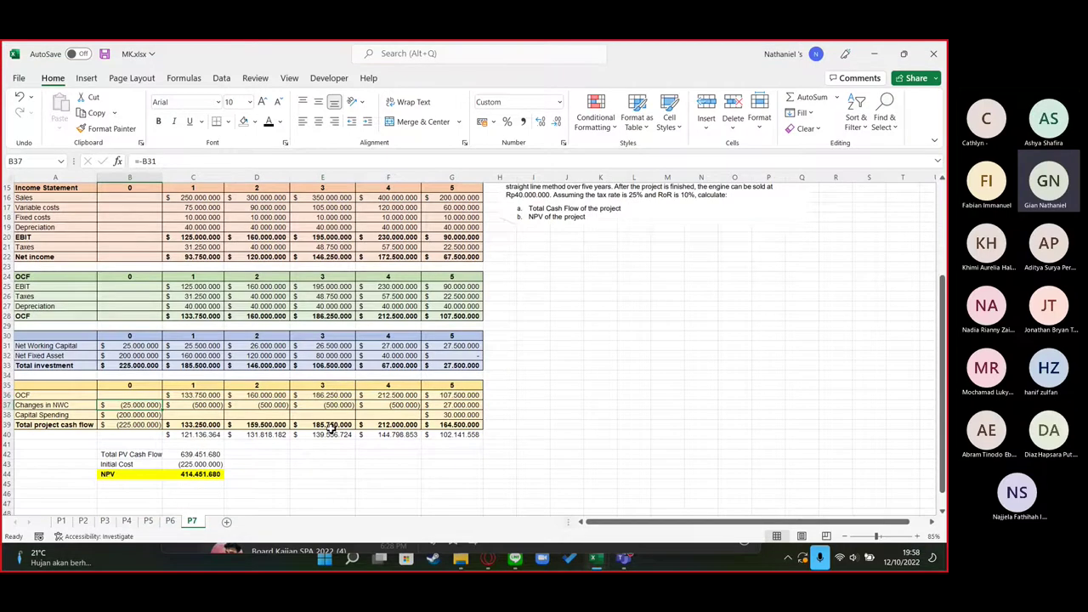
{"action": "key", "text": "Right"}
{"action": "key", "text": "Right"}
{"action": "key", "text": "Right"}
{"action": "key", "text": "Right"}
{"action": "key", "text": "Right"}
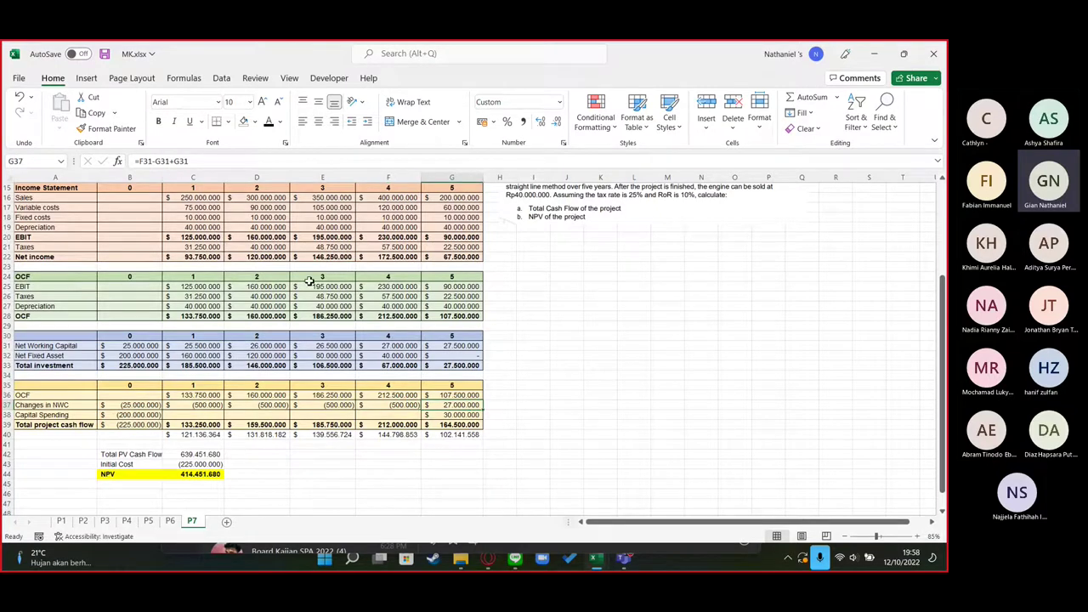
{"action": "left_click", "coordinate": [349, 160]}
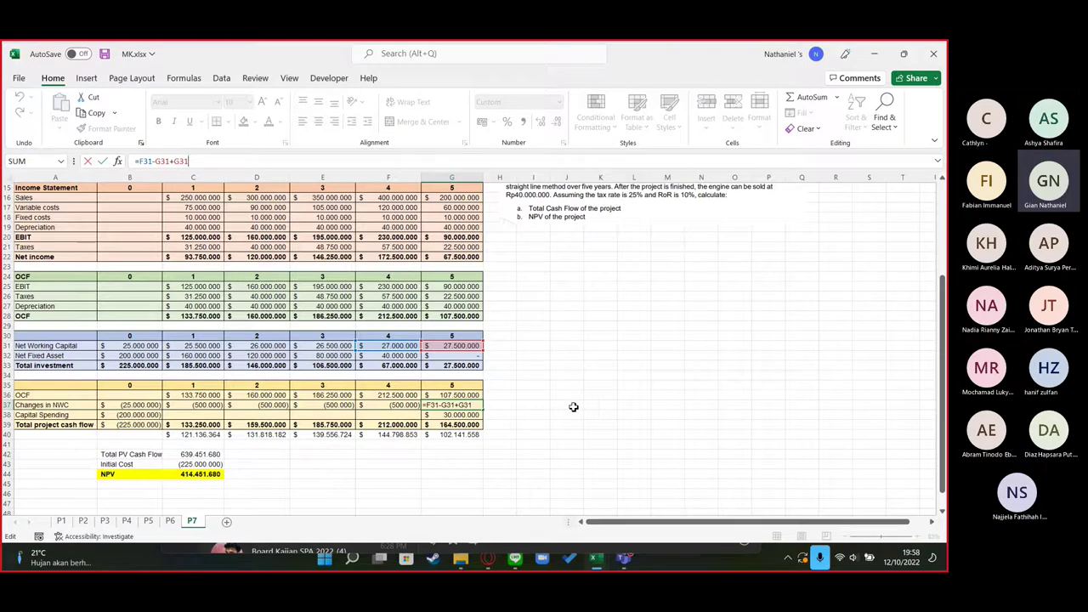
{"action": "left_click", "coordinate": [585, 352]}
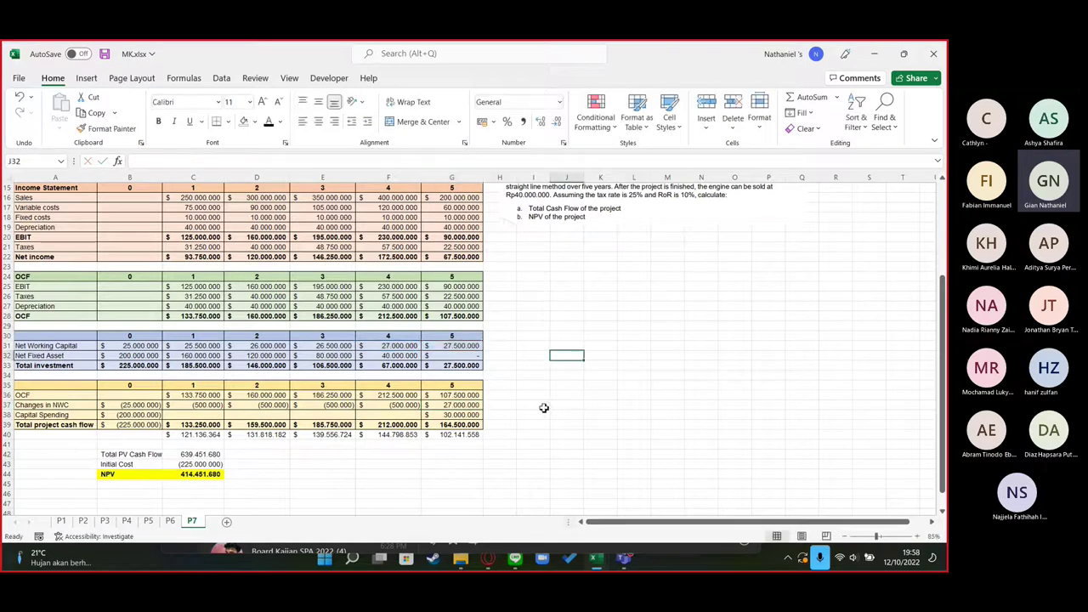
{"action": "left_click", "coordinate": [478, 406]}
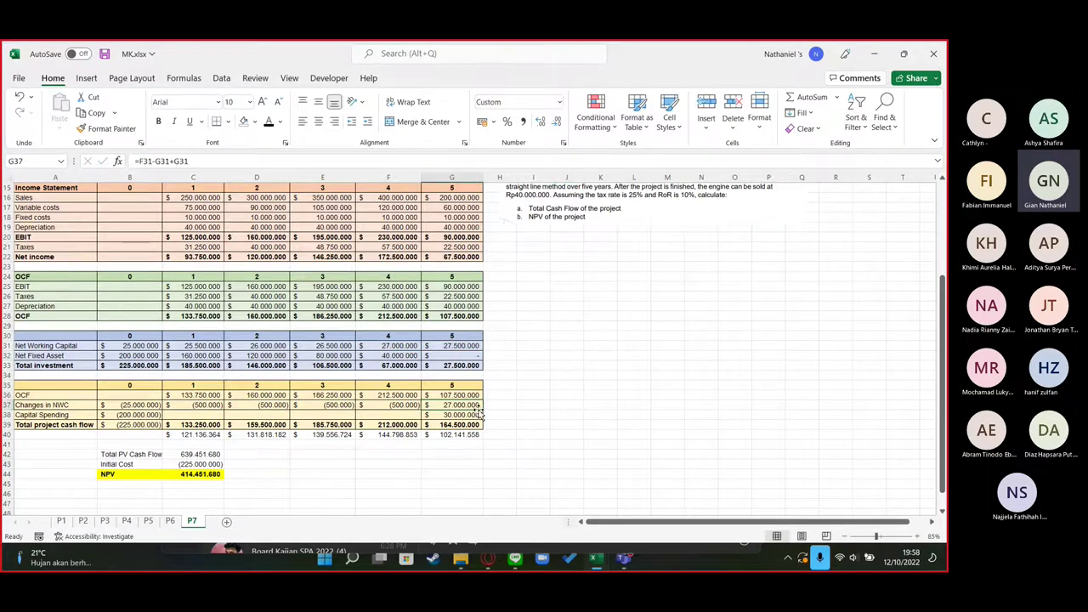
Reread the problem text and inspect the Capital Spending formulas for year 5 in G38 and year 0 in B38
{"action": "scroll", "coordinate": [587, 364], "scroll_direction": "up", "scroll_amount": 5}
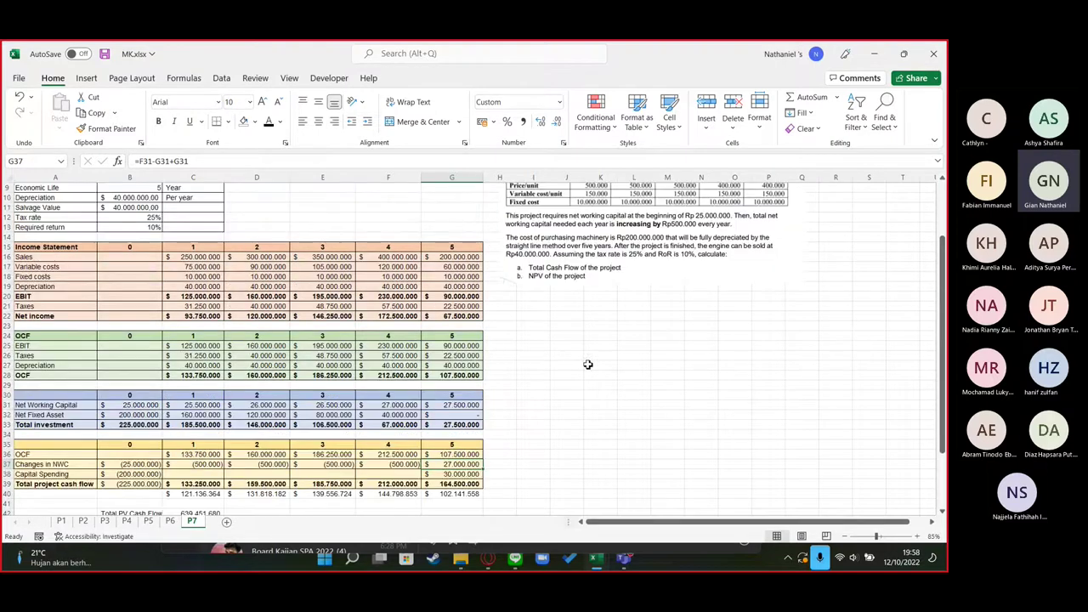
{"action": "scroll", "coordinate": [595, 398], "scroll_direction": "down", "scroll_amount": 3}
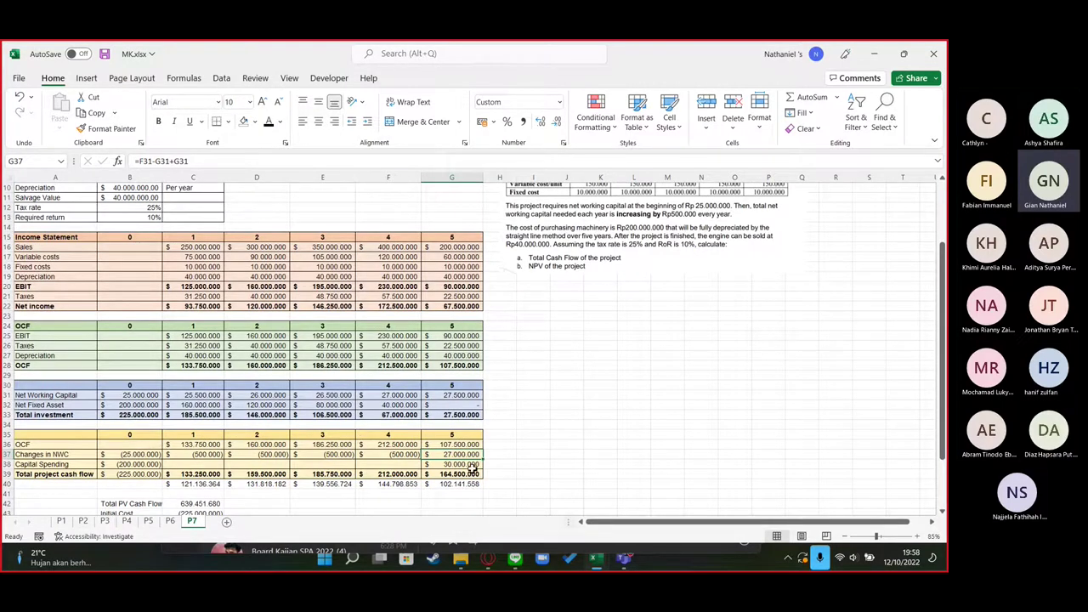
{"action": "left_click", "coordinate": [471, 465]}
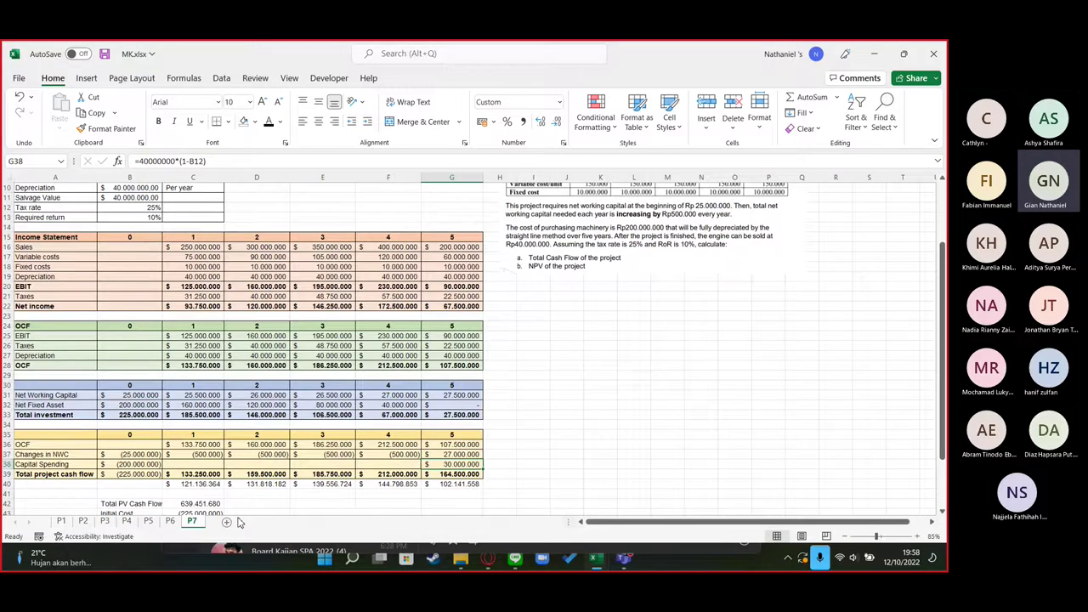
{"action": "left_click", "coordinate": [128, 464]}
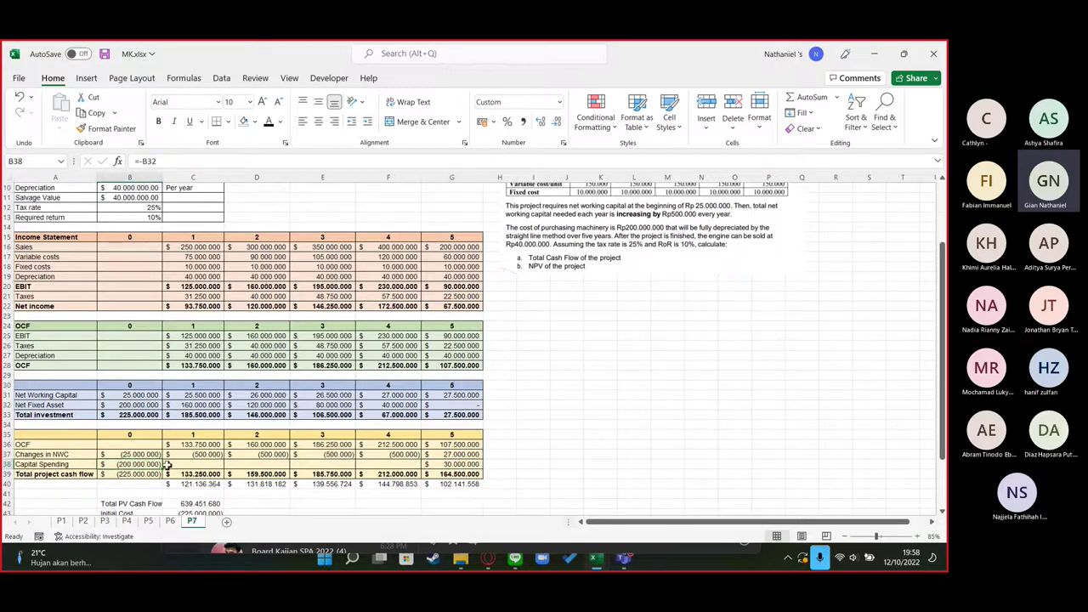
Inspect the year 5 Capital Spending formula in G38 and compare it with the problem text on the machine's sale
{"action": "left_click", "coordinate": [471, 464]}
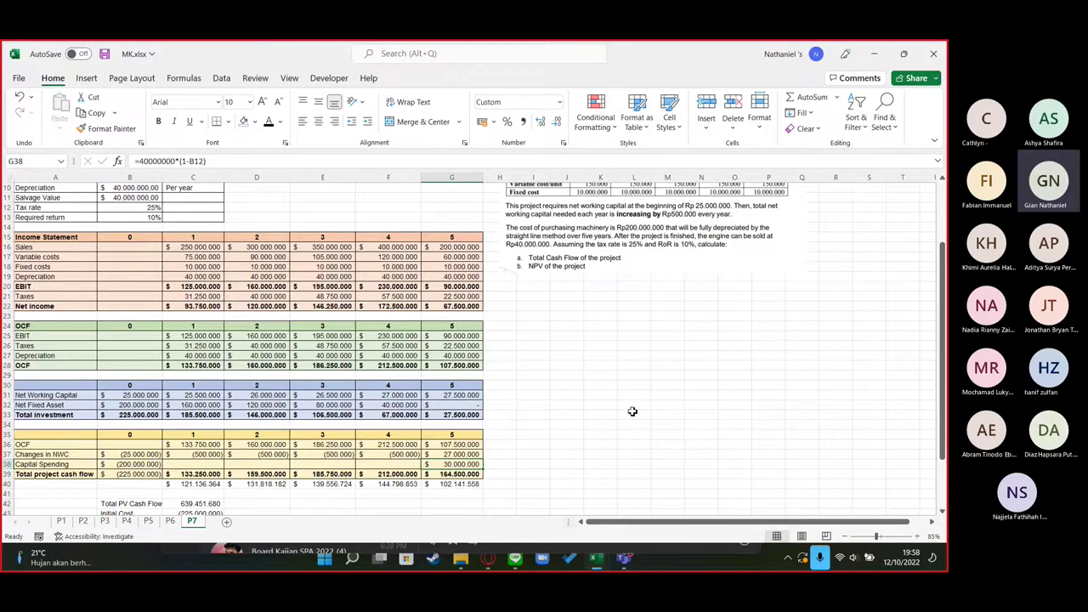
{"action": "scroll", "coordinate": [663, 412], "scroll_direction": "up", "scroll_amount": 2}
{"action": "scroll", "coordinate": [663, 411], "scroll_direction": "up", "scroll_amount": 1}
{"action": "scroll", "coordinate": [553, 417], "scroll_direction": "down", "scroll_amount": 3}
{"action": "left_click", "coordinate": [553, 418]}
{"action": "scroll", "coordinate": [554, 418], "scroll_direction": "up", "scroll_amount": 1}
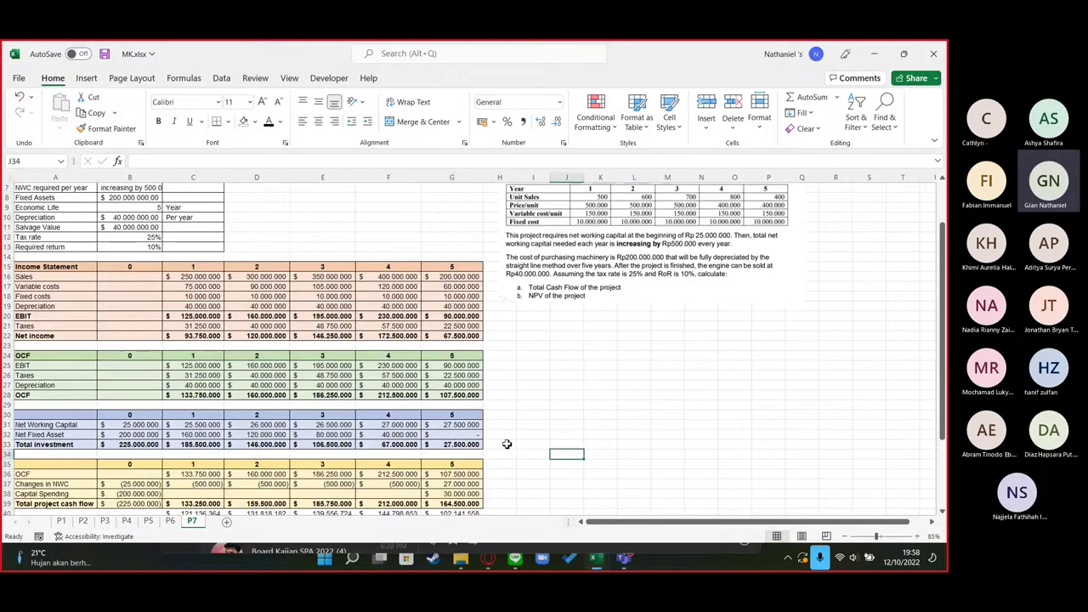
{"action": "scroll", "coordinate": [391, 451], "scroll_direction": "up", "scroll_amount": 2}
{"action": "scroll", "coordinate": [425, 414], "scroll_direction": "down", "scroll_amount": 4}
{"action": "scroll", "coordinate": [425, 413], "scroll_direction": "up", "scroll_amount": 4}
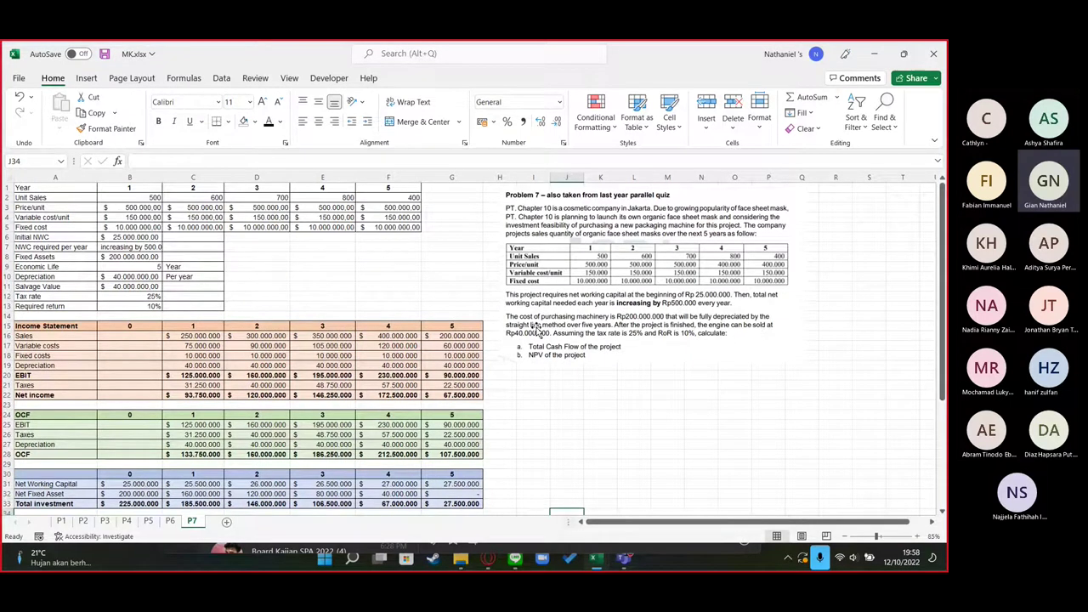
{"action": "scroll", "coordinate": [551, 332], "scroll_direction": "down", "scroll_amount": 4}
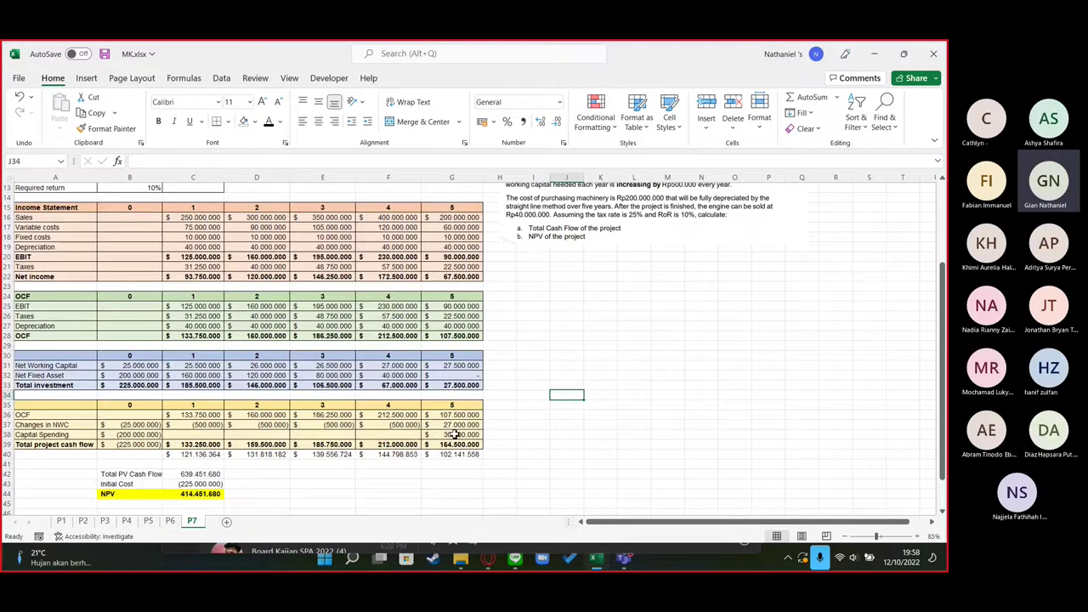
Recheck the year 0 Changes in NWC formula in B37 and the cell references in the G38 Capital Spending formula
{"action": "left_click", "coordinate": [145, 425]}
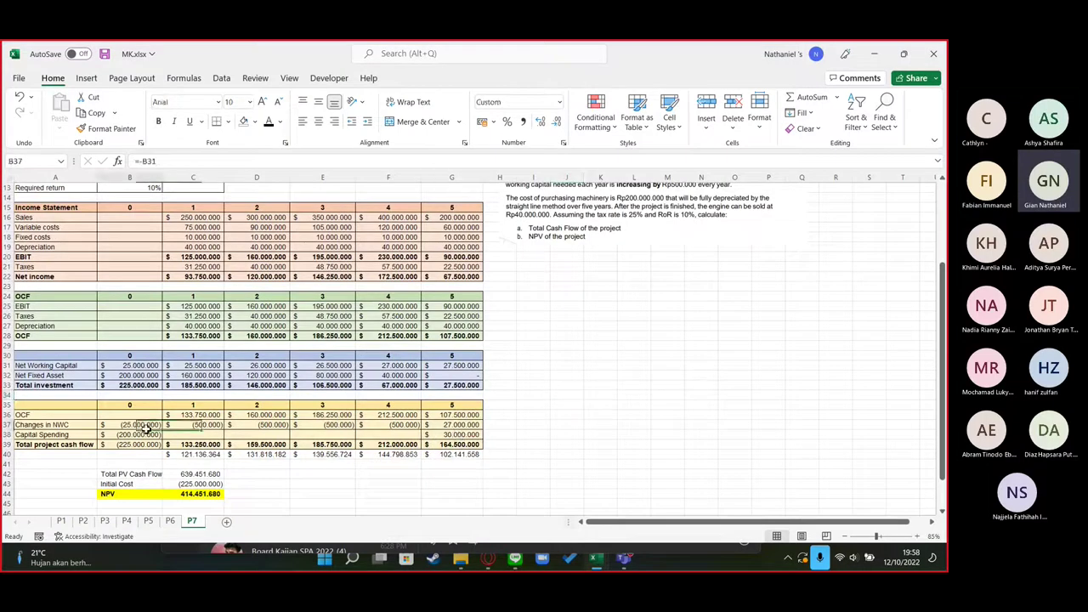
{"action": "left_click", "coordinate": [460, 434]}
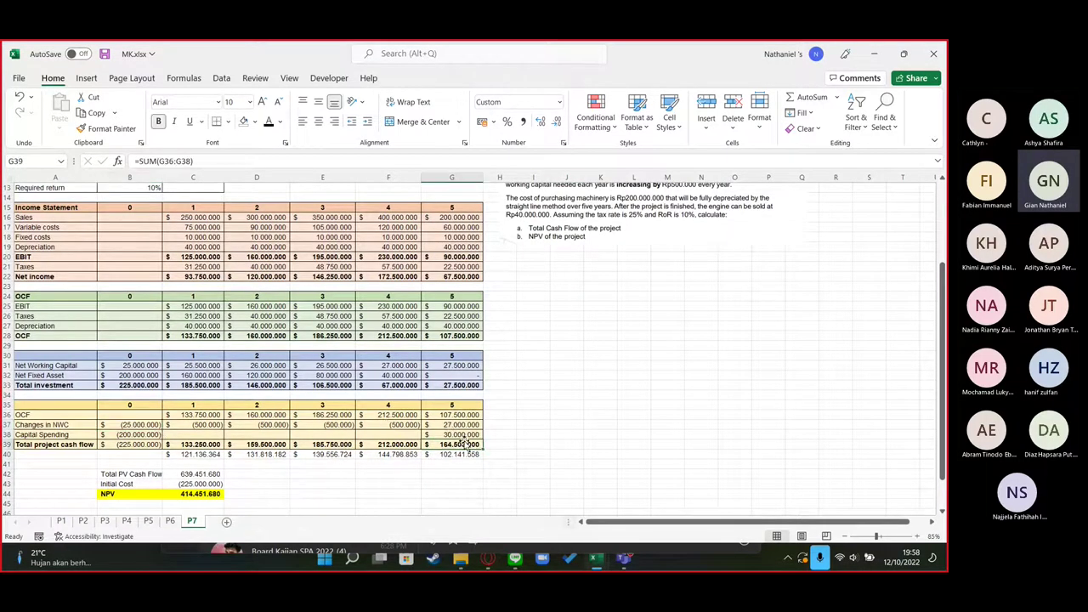
{"action": "left_click", "coordinate": [192, 162]}
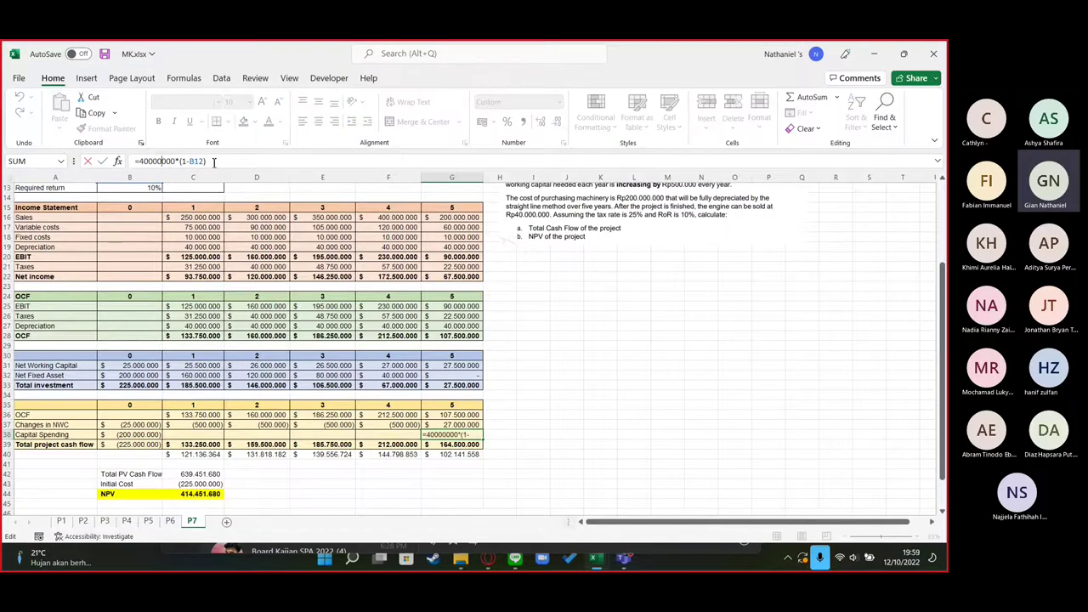
{"action": "scroll", "coordinate": [234, 296], "scroll_direction": "up", "scroll_amount": 3}
{"action": "scroll", "coordinate": [106, 231], "scroll_direction": "down", "scroll_amount": 3}
Highlight the OCF, Changes in NWC and Capital Spending rows, and check the Total project cash flow formulas in row 39
{"action": "left_click", "coordinate": [567, 444]}
{"action": "left_click_drag", "start_coordinate": [18, 416], "coordinate": [446, 434]}
{"action": "left_click_drag", "start_coordinate": [92, 445], "coordinate": [134, 446]}
{"action": "left_click", "coordinate": [194, 444]}
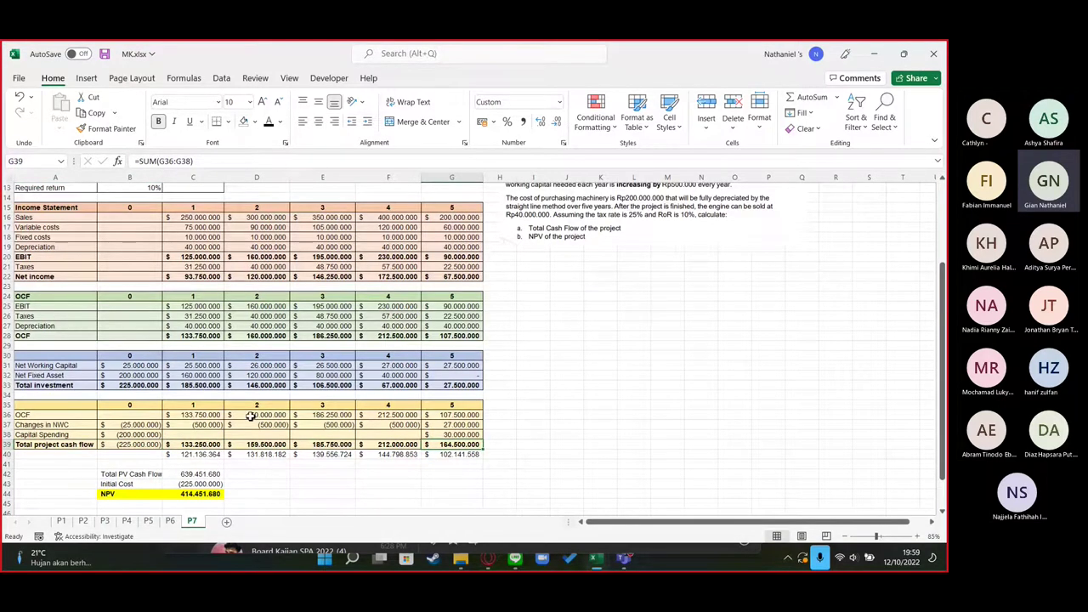
Inspect the present value formulas in row 40 for years 1 to 5 against the total project cash flows in row 39
{"action": "scroll", "coordinate": [255, 415], "scroll_direction": "down", "scroll_amount": 1}
{"action": "left_click", "coordinate": [192, 427]}
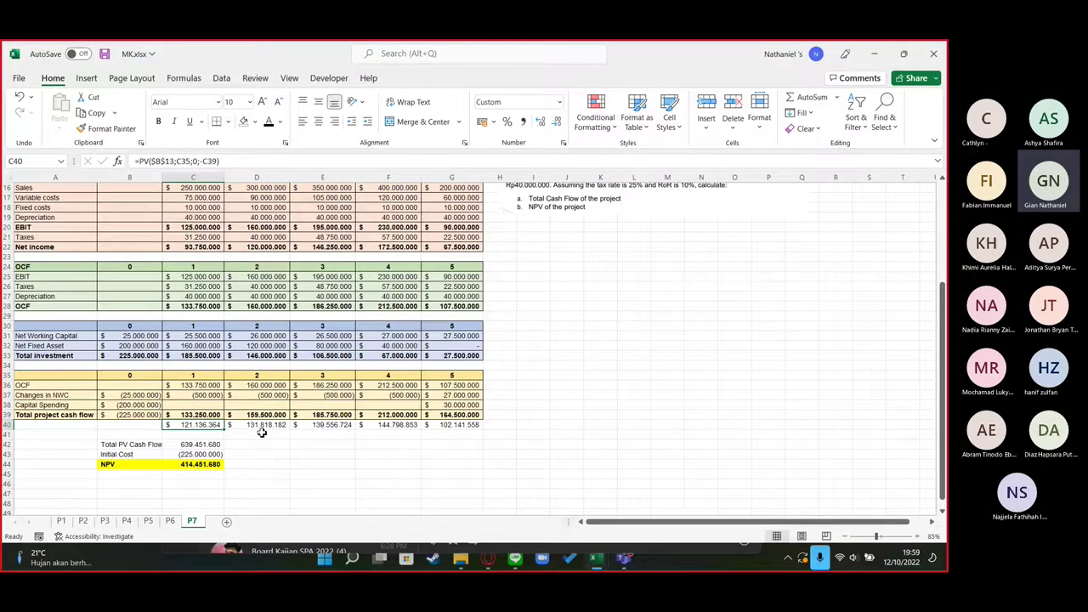
{"action": "left_click", "coordinate": [197, 415]}
{"action": "left_click", "coordinate": [181, 427]}
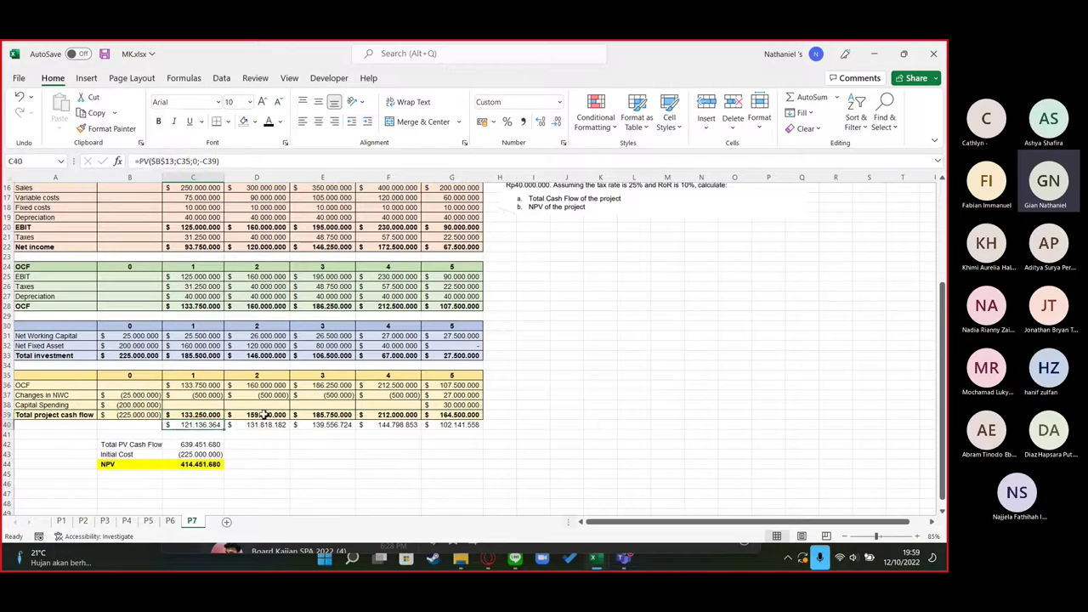
{"action": "key", "text": "Right"}
{"action": "key", "text": "Right"}
{"action": "key", "text": "Right"}
{"action": "key", "text": "Right"}
{"action": "key", "text": "Up"}
Check the Total PV Cash Flow and NPV formulas in C42 and C44, and look back over the problem text
{"action": "left_click", "coordinate": [217, 445]}
{"action": "left_click", "coordinate": [202, 464]}
{"action": "scroll", "coordinate": [557, 464], "scroll_direction": "up", "scroll_amount": 4}
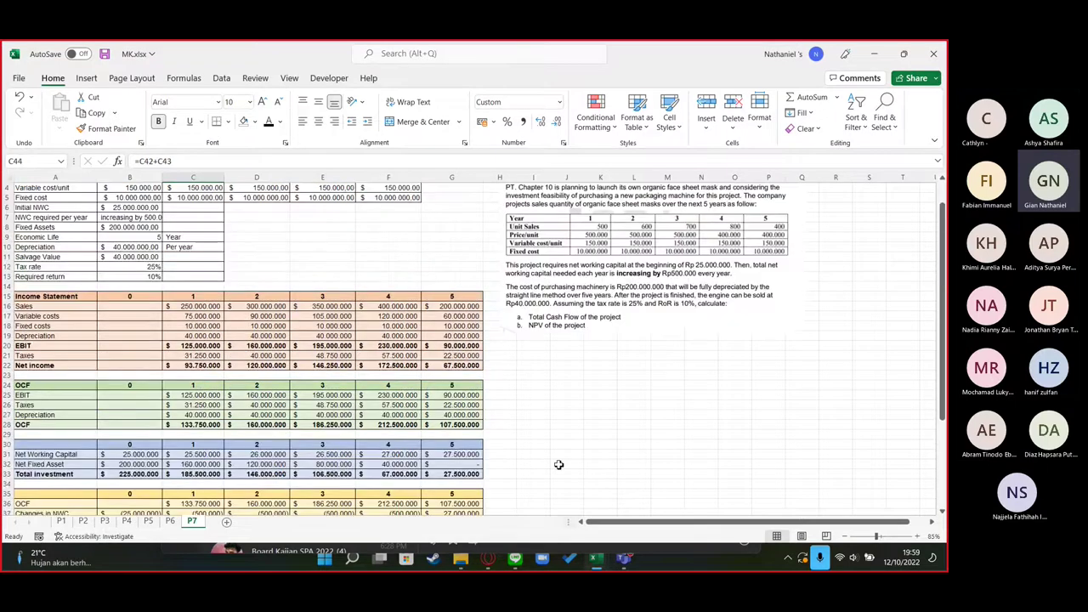
{"action": "scroll", "coordinate": [526, 400], "scroll_direction": "up", "scroll_amount": 1}
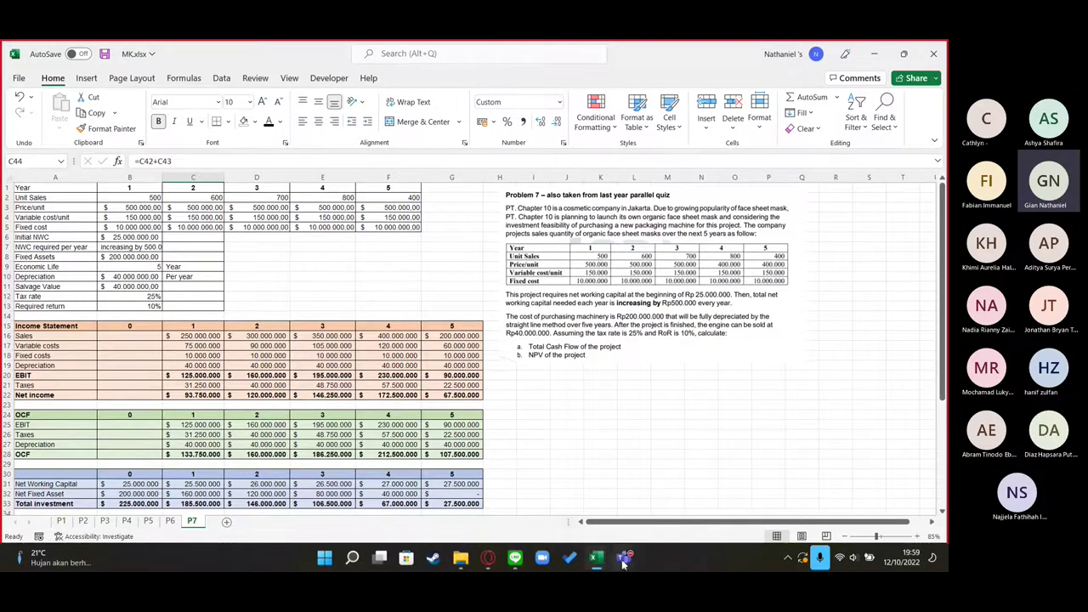
{"action": "scroll", "coordinate": [466, 360], "scroll_direction": "down", "scroll_amount": 1}
{"action": "scroll", "coordinate": [466, 361], "scroll_direction": "down", "scroll_amount": 3}
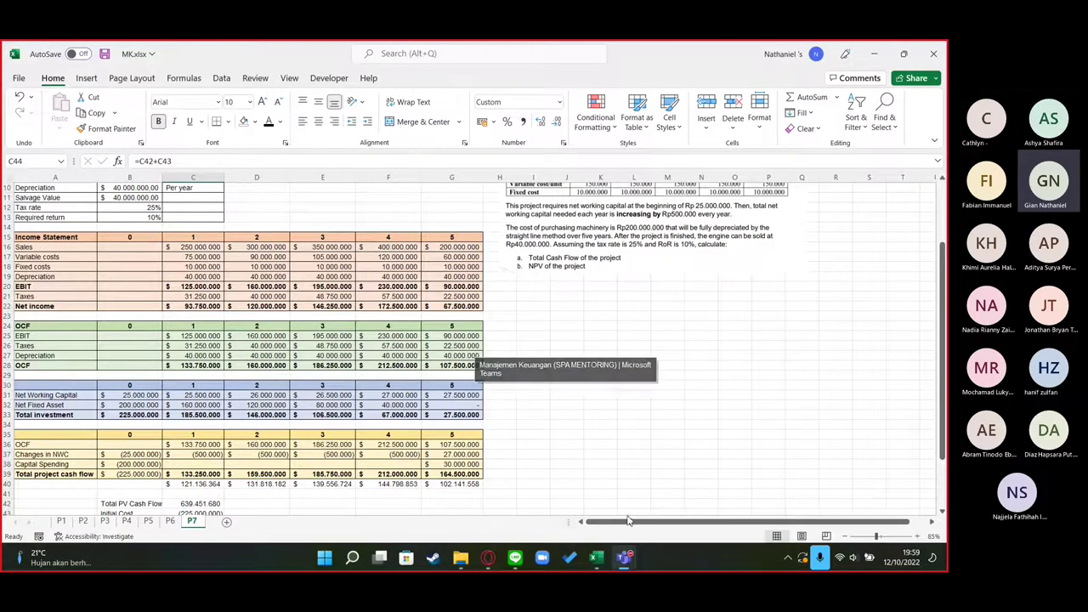
Switch to Microsoft Teams to check the mentoring meeting window, and return to the MK.xlsx workbook
{"action": "key", "text": "alt+Tab"}
{"action": "key", "text": "alt+Tab"}
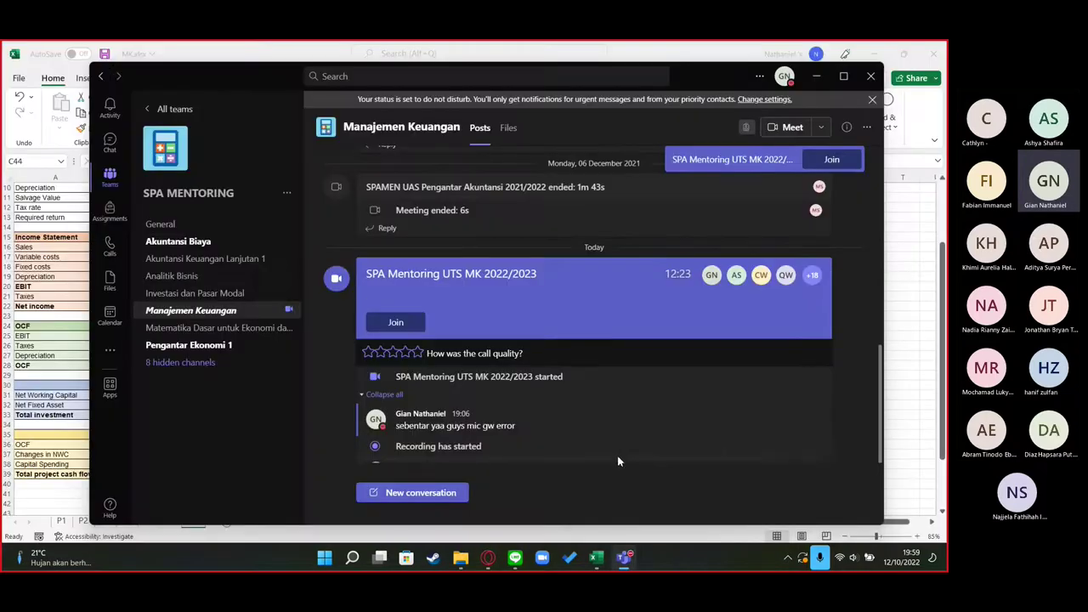
{"action": "key", "text": "alt+Tab"}
{"action": "mouse_move", "coordinate": [619, 563]}
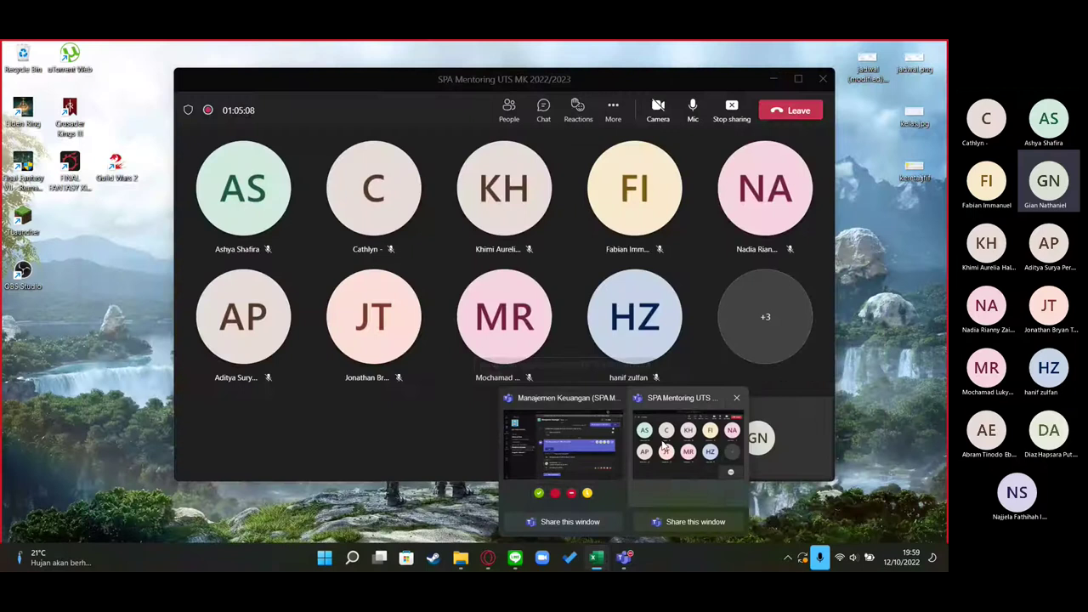
{"action": "left_click", "coordinate": [728, 400]}
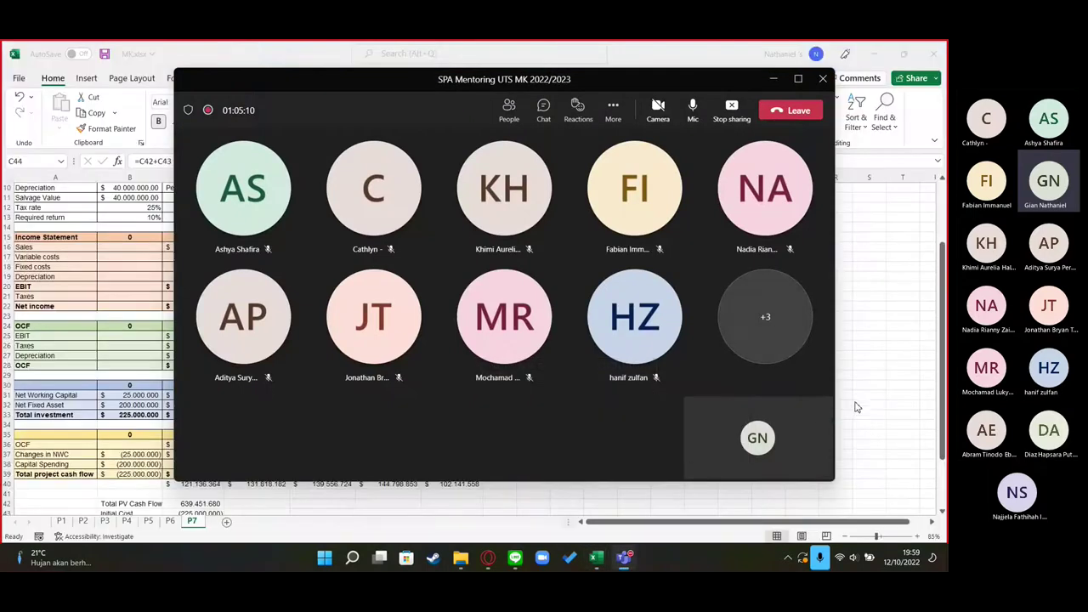
{"action": "key", "text": "alt+Tab"}
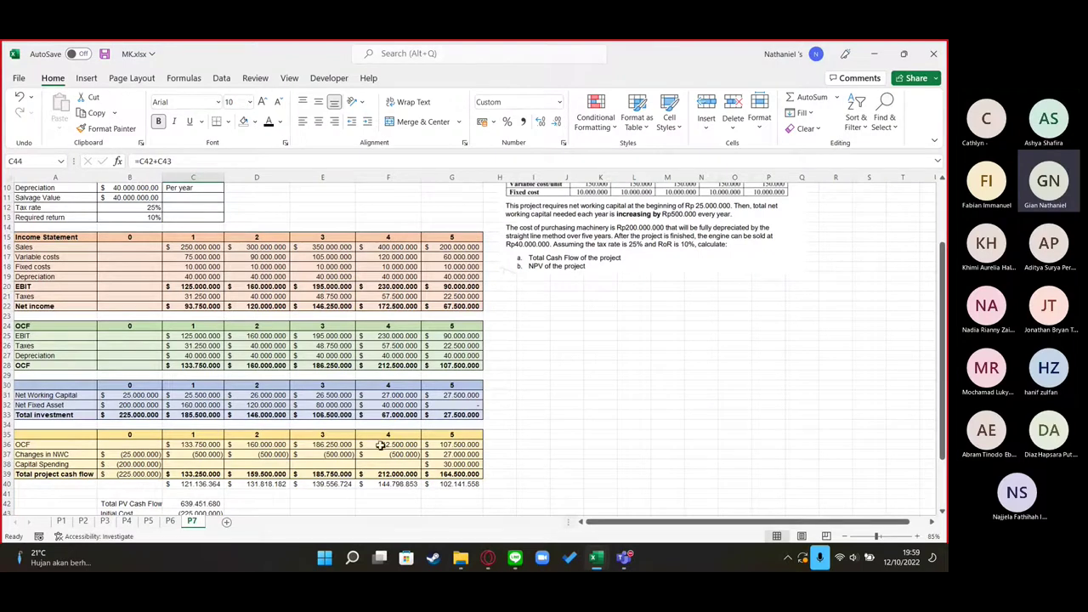
Switch to the Kumpulan Rumus MK.xlsx workbook and look through its sheets, ending on the MACRS sheet
{"action": "scroll", "coordinate": [380, 445], "scroll_direction": "up", "scroll_amount": 3}
{"action": "mouse_move", "coordinate": [597, 557]}
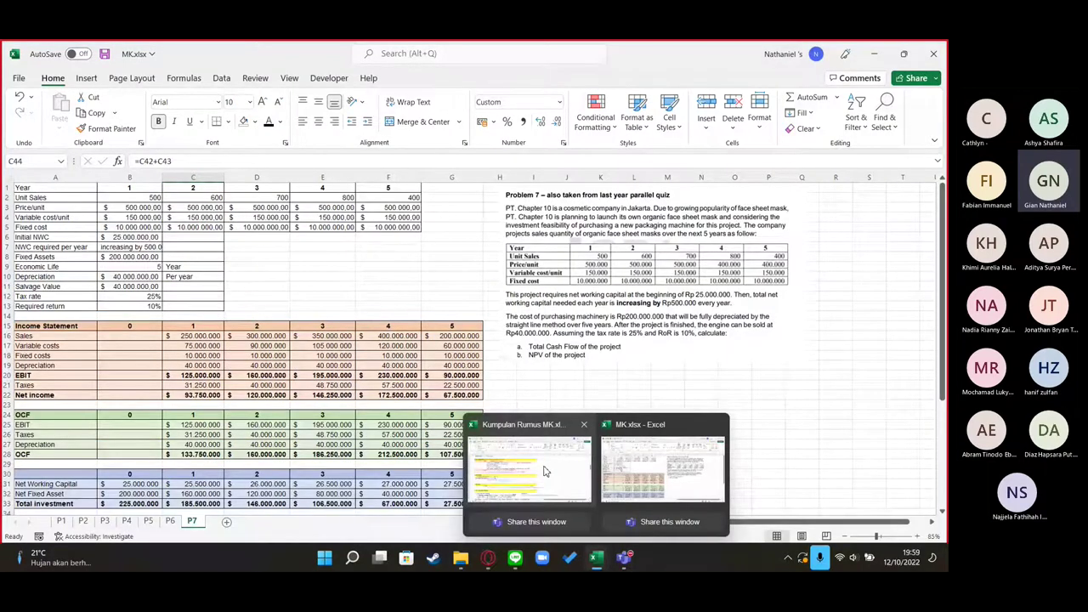
{"action": "left_click", "coordinate": [549, 482]}
{"action": "left_click", "coordinate": [151, 522]}
{"action": "left_click", "coordinate": [175, 522]}
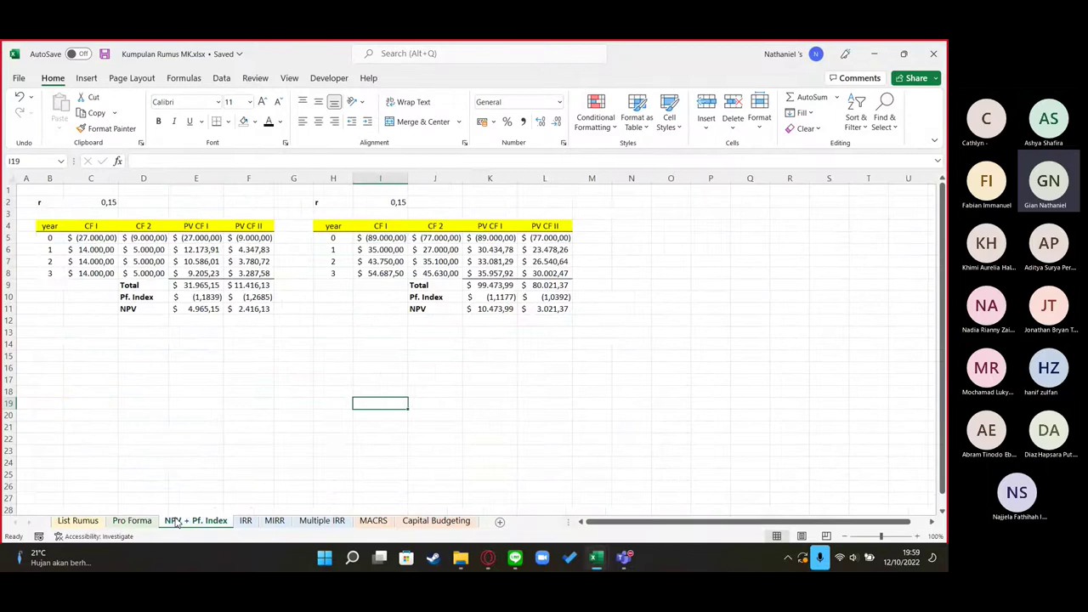
{"action": "left_click", "coordinate": [322, 522]}
{"action": "left_click", "coordinate": [371, 522]}
{"action": "left_click", "coordinate": [436, 521]}
{"action": "left_click", "coordinate": [372, 521]}
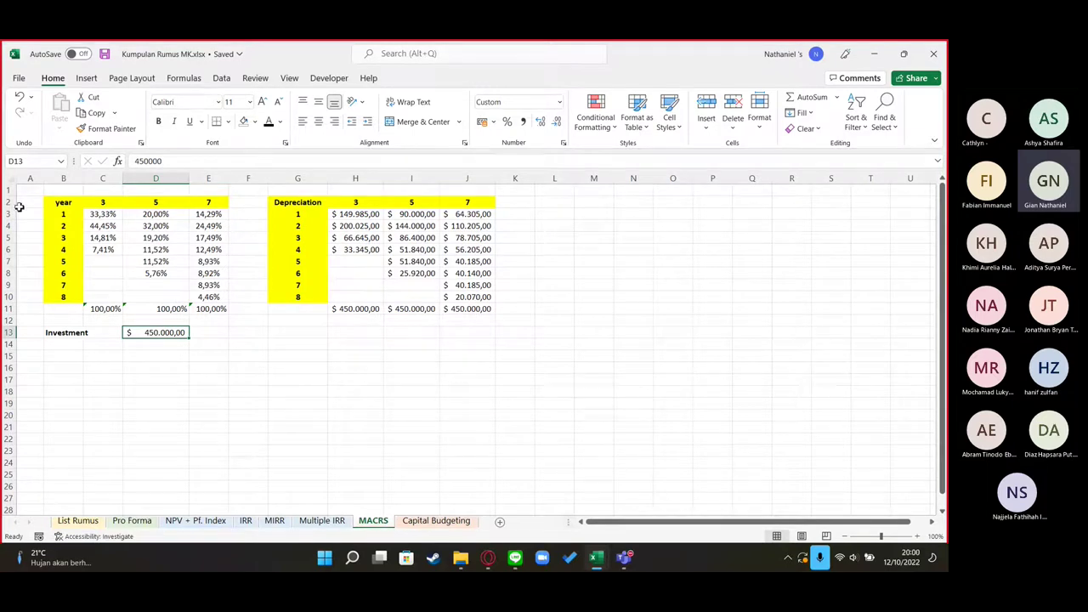
Highlight the MACRS percentages for the 3-, 5- and 7-year classes and check their totals in row 11
{"action": "left_click_drag", "start_coordinate": [104, 214], "coordinate": [109, 249]}
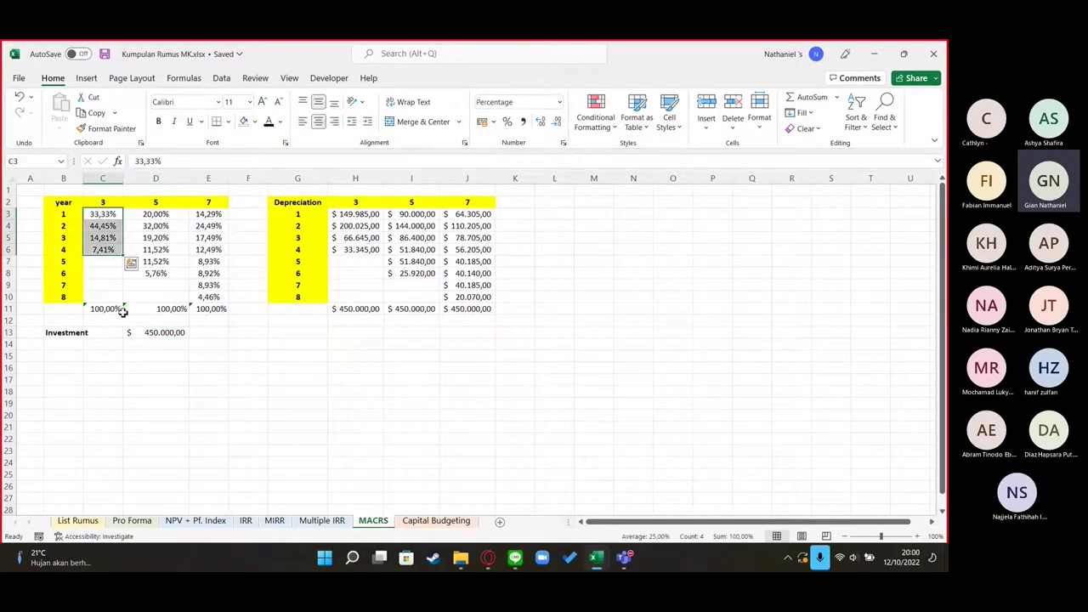
{"action": "left_click", "coordinate": [161, 310]}
{"action": "left_click", "coordinate": [236, 362]}
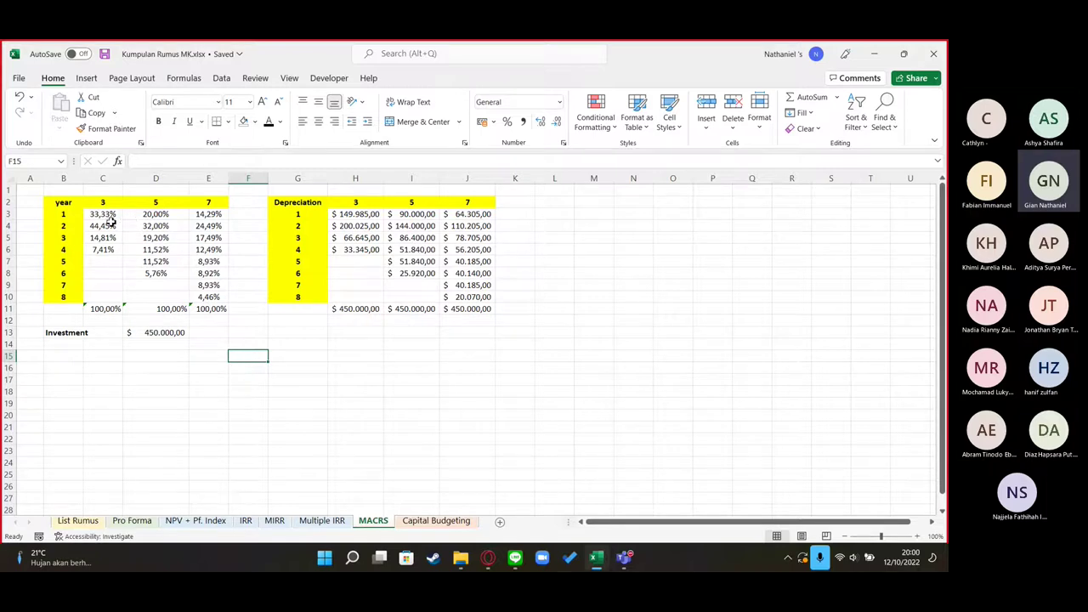
{"action": "left_click_drag", "start_coordinate": [108, 225], "coordinate": [109, 246]}
{"action": "left_click_drag", "start_coordinate": [170, 213], "coordinate": [155, 274]}
{"action": "left_click_drag", "start_coordinate": [212, 218], "coordinate": [217, 296]}
{"action": "left_click", "coordinate": [250, 272]}
{"action": "left_click", "coordinate": [213, 308]}
{"action": "left_click", "coordinate": [248, 356]}
Compare the investment amount and MACRS rates with the 3-, 5- and 7-year depreciation columns in H3:J11
{"action": "left_click", "coordinate": [130, 336]}
{"action": "left_click", "coordinate": [130, 221]}
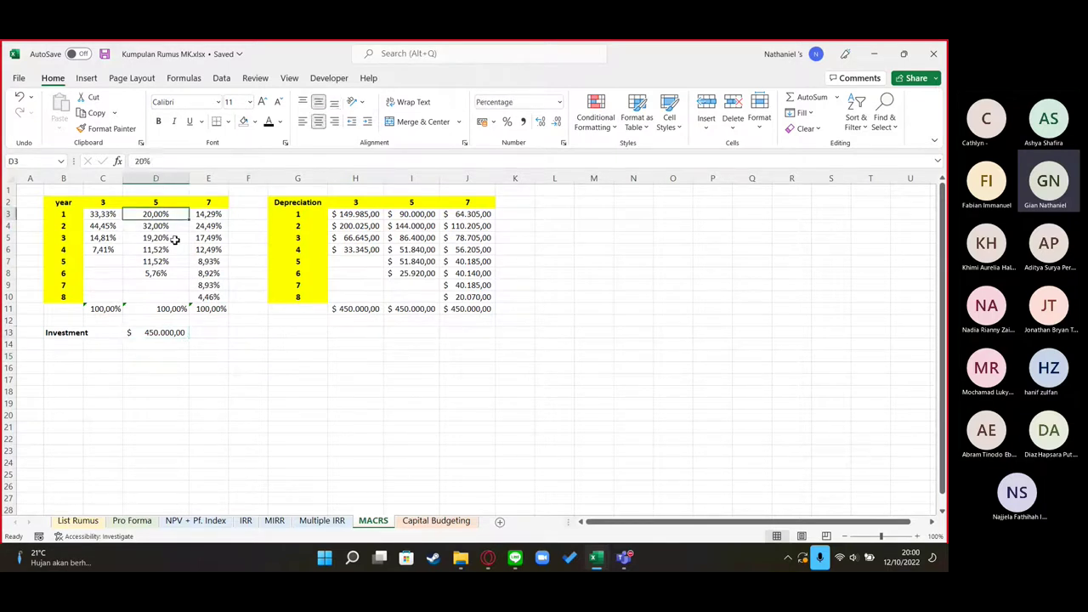
{"action": "left_click", "coordinate": [247, 261]}
{"action": "left_click", "coordinate": [215, 289]}
{"action": "left_click", "coordinate": [356, 308]}
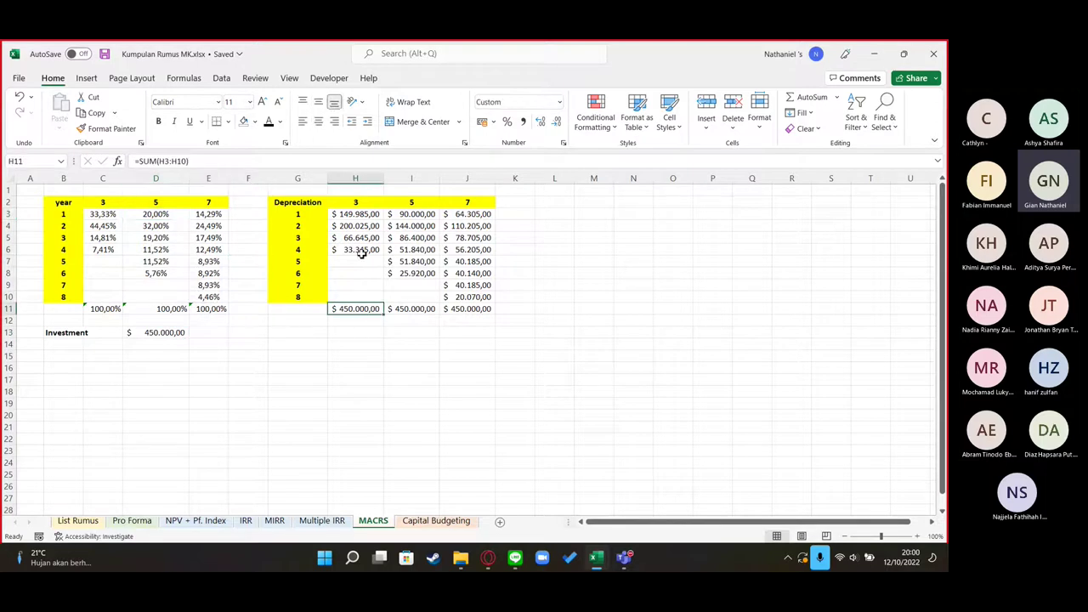
{"action": "left_click", "coordinate": [357, 215]}
{"action": "key", "text": "ctrl+v"}
{"action": "left_click_drag", "start_coordinate": [406, 220], "coordinate": [411, 273]}
{"action": "key", "text": "ctrl+v"}
{"action": "left_click_drag", "start_coordinate": [467, 226], "coordinate": [481, 296]}
{"action": "key", "text": "ctrl+v"}
{"action": "left_click_drag", "start_coordinate": [467, 214], "coordinate": [515, 272]}
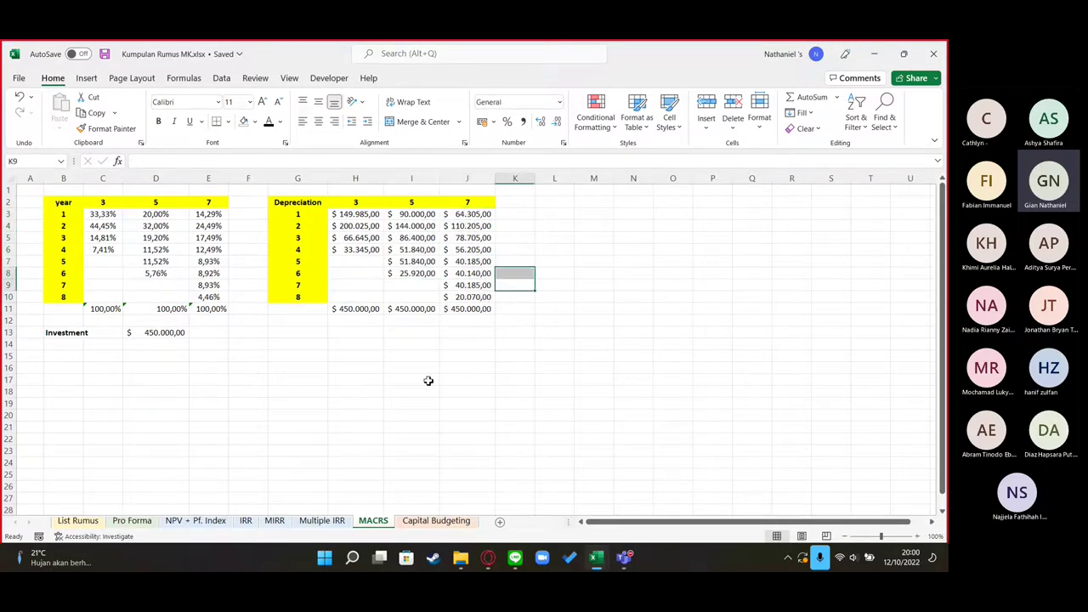
Review the Capital Budgeting template and look through the Multiple IRR, MIRR, IRR, NPV + Pf. Index and Pro Forma sheets
{"action": "left_click", "coordinate": [428, 522]}
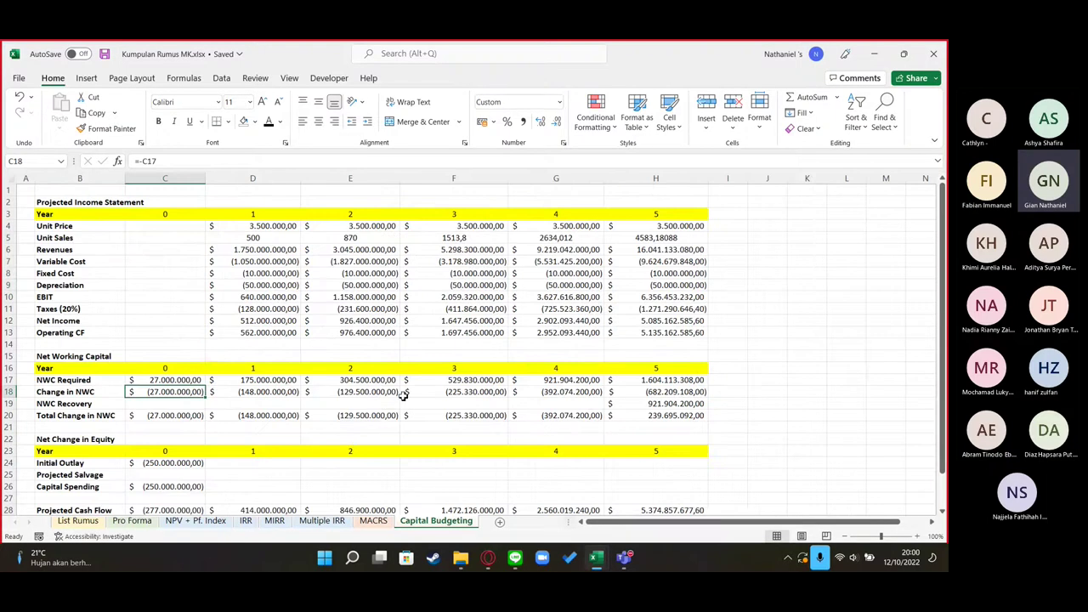
{"action": "scroll", "coordinate": [403, 397], "scroll_direction": "down", "scroll_amount": 3}
{"action": "scroll", "coordinate": [403, 397], "scroll_direction": "up", "scroll_amount": 3}
{"action": "left_click", "coordinate": [332, 525]}
{"action": "left_click", "coordinate": [275, 522]}
{"action": "left_click", "coordinate": [245, 522]}
{"action": "left_click", "coordinate": [224, 522]}
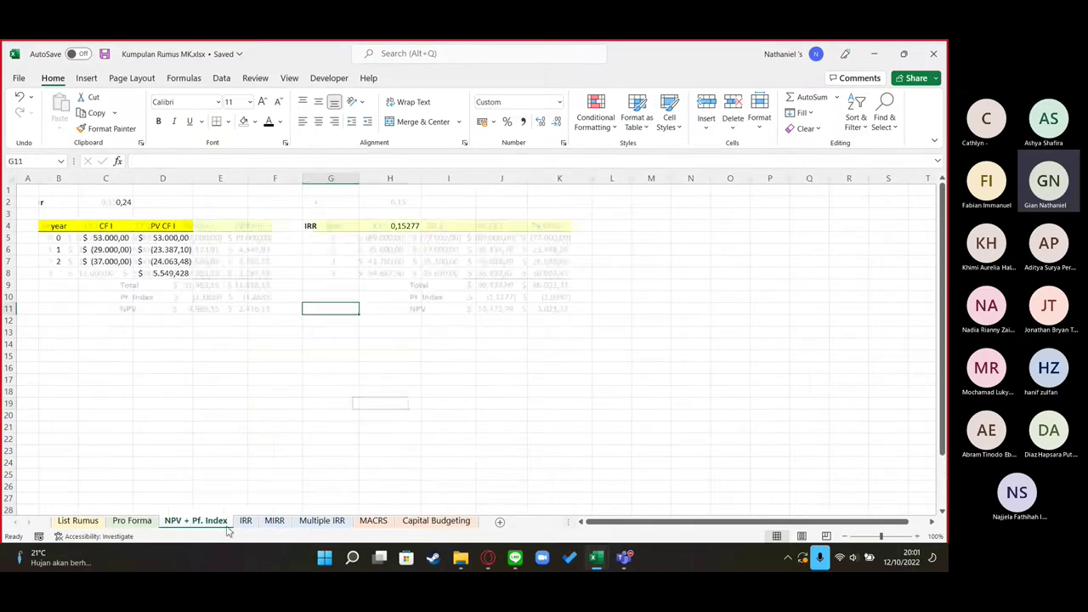
{"action": "left_click", "coordinate": [131, 522]}
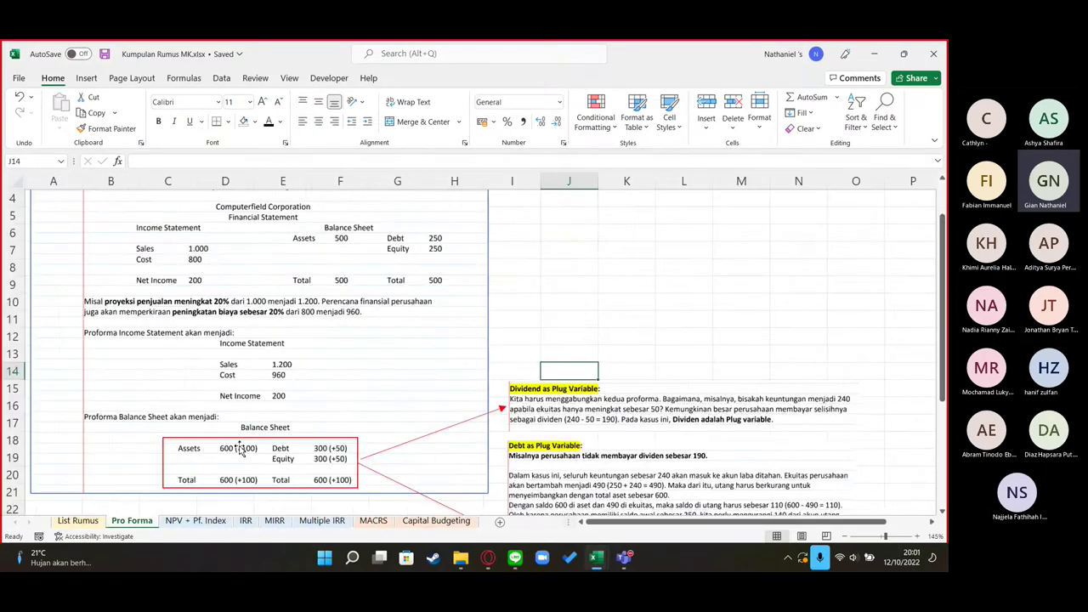
Skim the List Rumus formula sheet from Income Statement to the operating cash flow definitions, and return to its beginning
{"action": "left_click", "coordinate": [75, 520]}
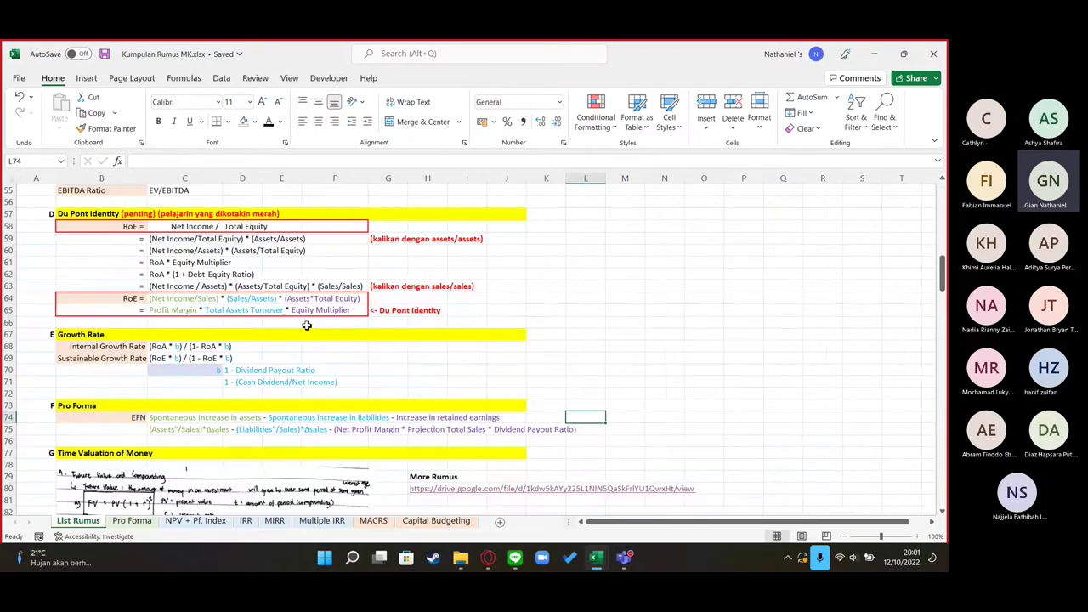
{"action": "scroll", "coordinate": [446, 371], "scroll_direction": "up", "scroll_amount": 15}
{"action": "scroll", "coordinate": [447, 371], "scroll_direction": "up", "scroll_amount": 3}
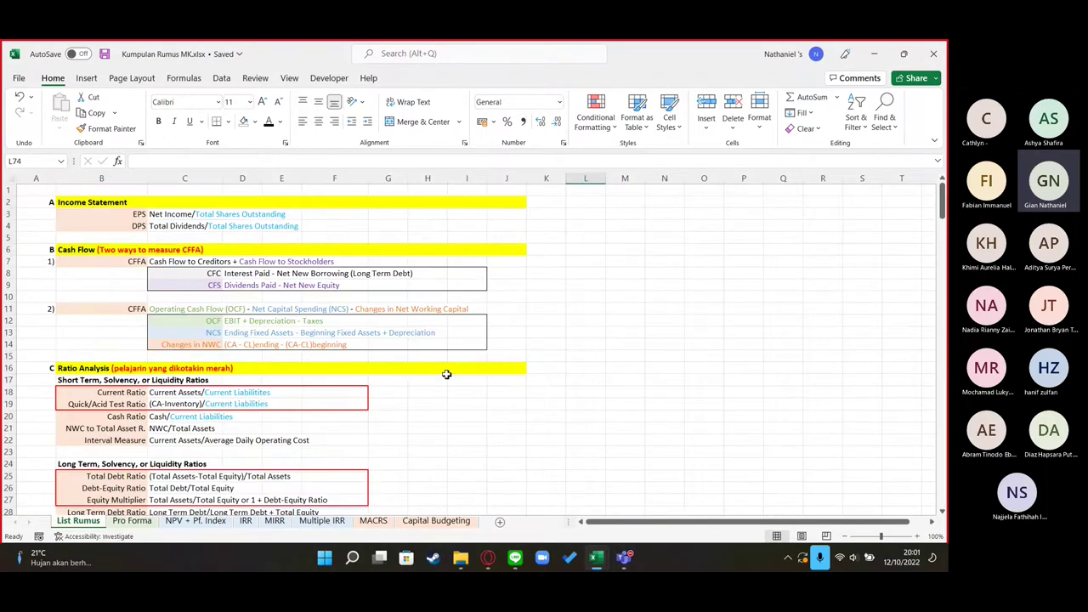
{"action": "scroll", "coordinate": [446, 374], "scroll_direction": "down", "scroll_amount": 20}
{"action": "scroll", "coordinate": [454, 355], "scroll_direction": "down", "scroll_amount": 20}
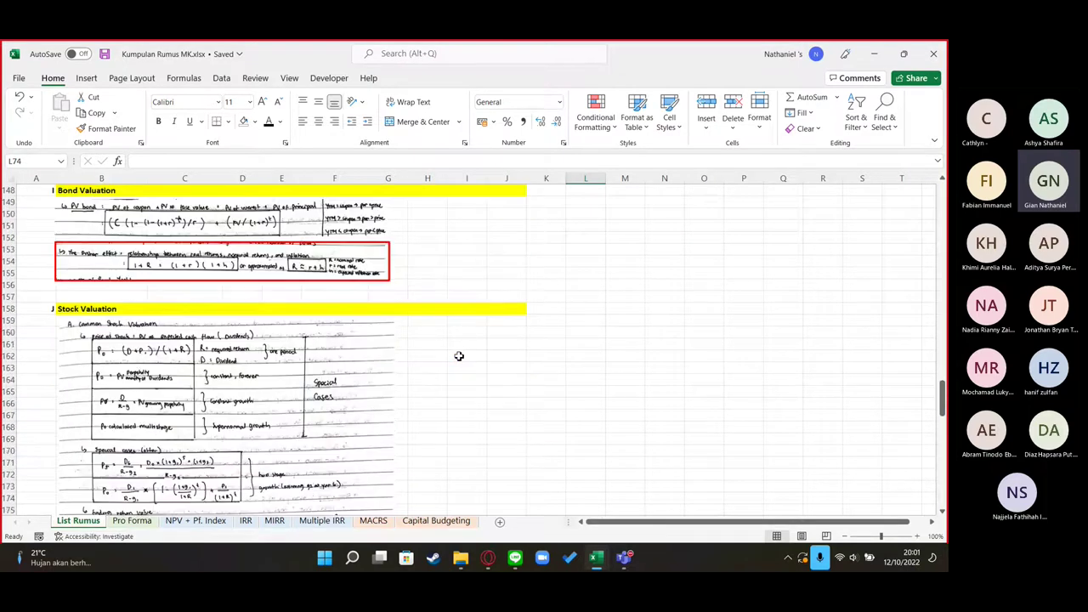
{"action": "scroll", "coordinate": [459, 356], "scroll_direction": "down", "scroll_amount": 19}
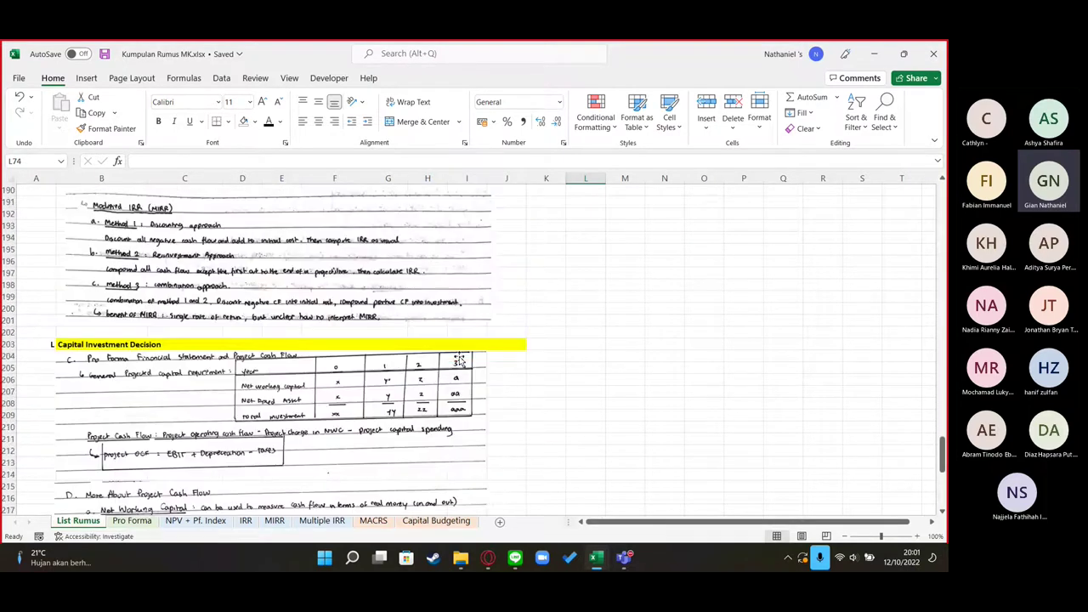
{"action": "scroll", "coordinate": [458, 358], "scroll_direction": "down", "scroll_amount": 5}
{"action": "scroll", "coordinate": [467, 354], "scroll_direction": "up", "scroll_amount": 1}
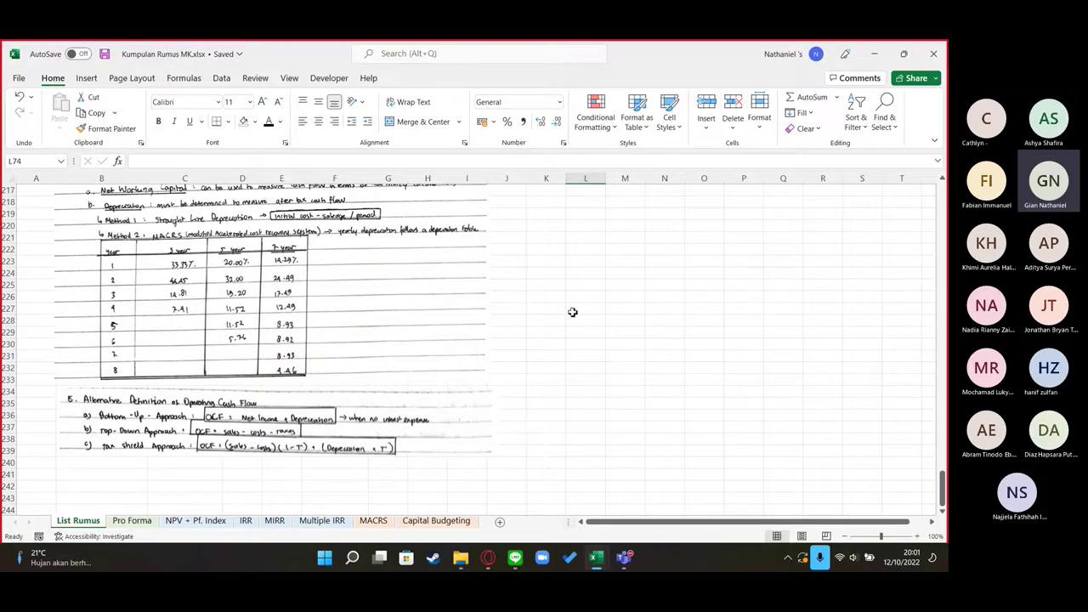
{"action": "scroll", "coordinate": [377, 367], "scroll_direction": "up", "scroll_amount": 6}
{"action": "scroll", "coordinate": [556, 420], "scroll_direction": "up", "scroll_amount": 20}
{"action": "scroll", "coordinate": [574, 431], "scroll_direction": "up", "scroll_amount": 20}
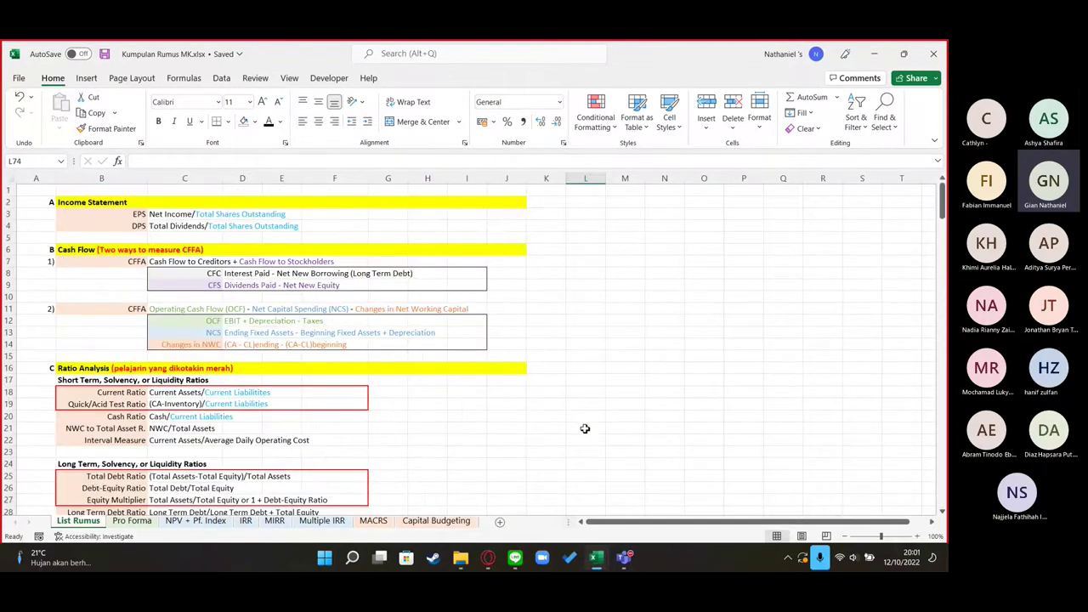
Check the Microsoft Teams meeting window, and return to the Ratio Analysis formulas on the List Rumus sheet
{"action": "mouse_move", "coordinate": [624, 558]}
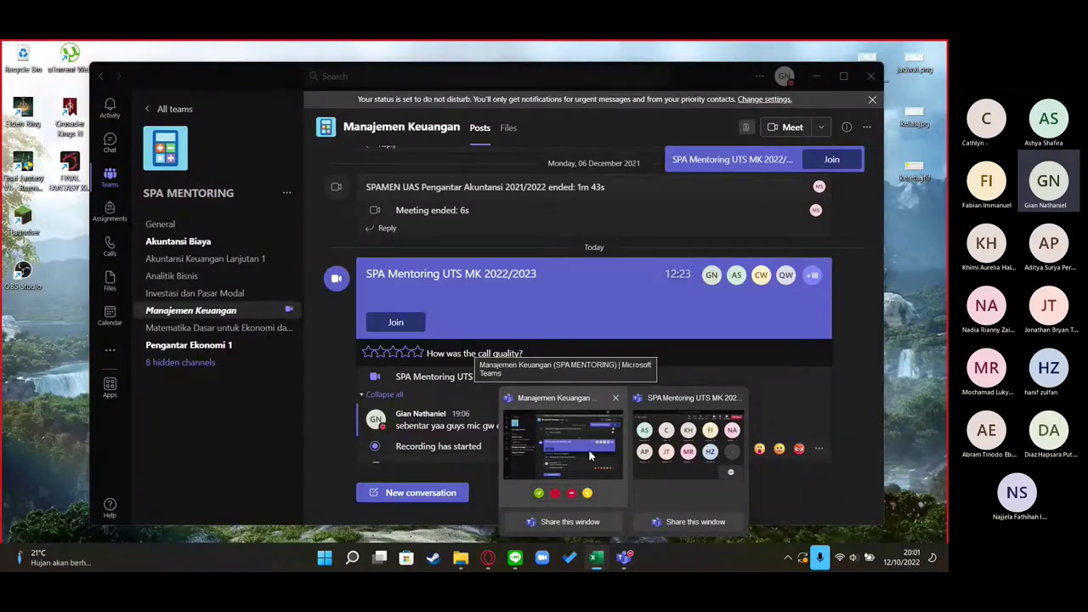
{"action": "left_click", "coordinate": [651, 438]}
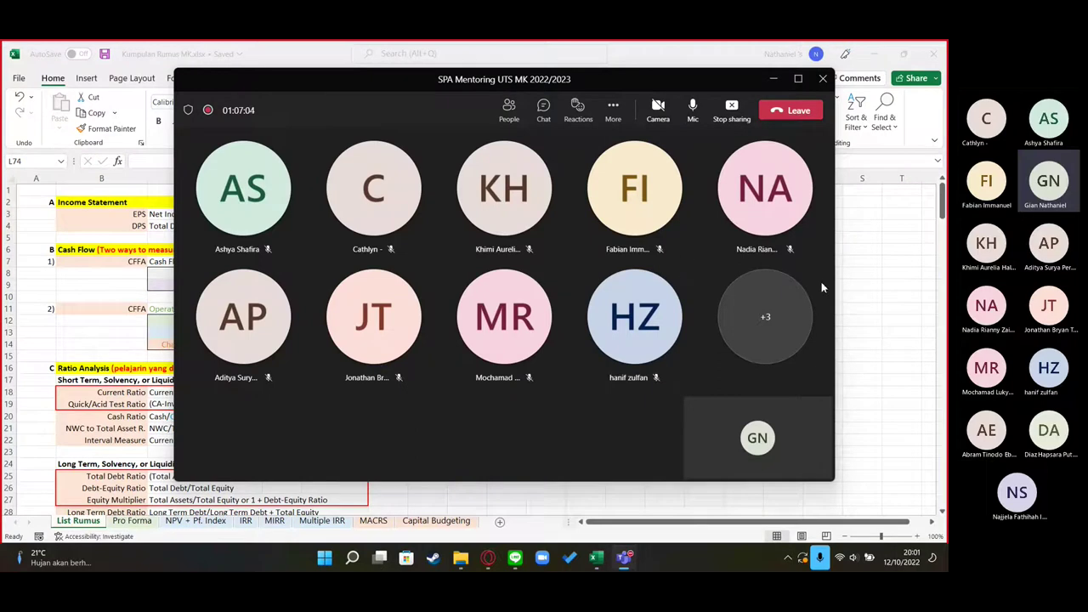
{"action": "key", "text": "alt+Tab"}
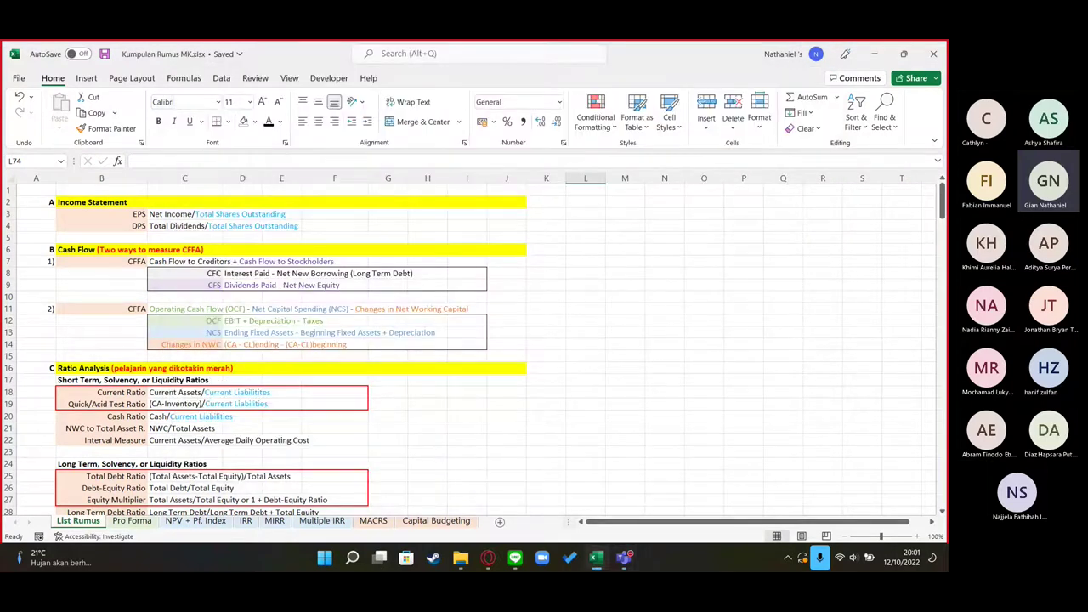
{"action": "scroll", "coordinate": [583, 485], "scroll_direction": "down", "scroll_amount": 5}
Switch to the Microsoft Teams mentoring meeting and stop sharing the screen
{"action": "mouse_move", "coordinate": [625, 556]}
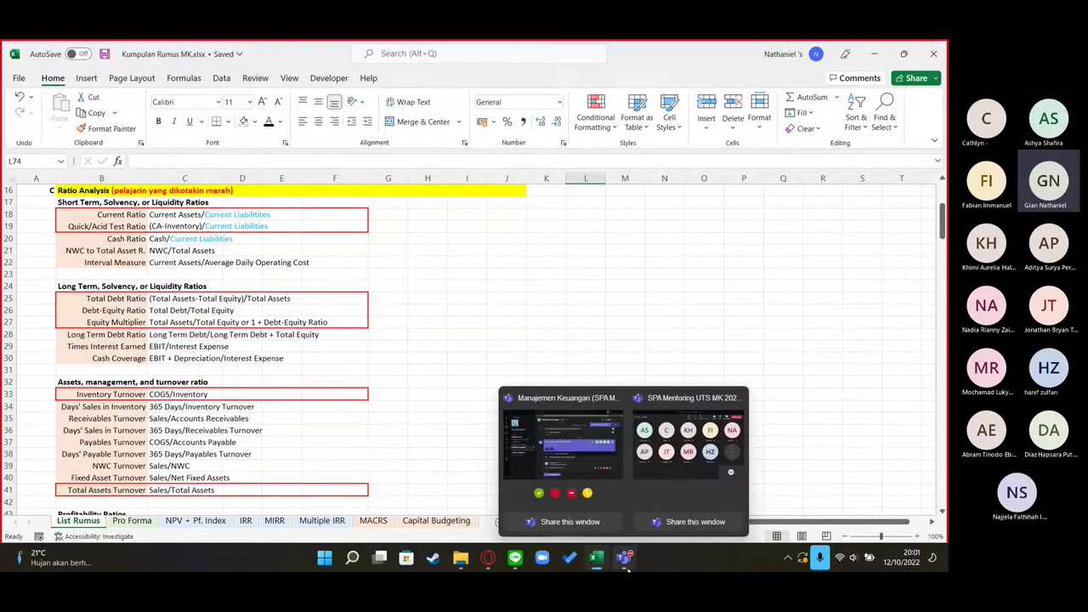
{"action": "left_click", "coordinate": [688, 447]}
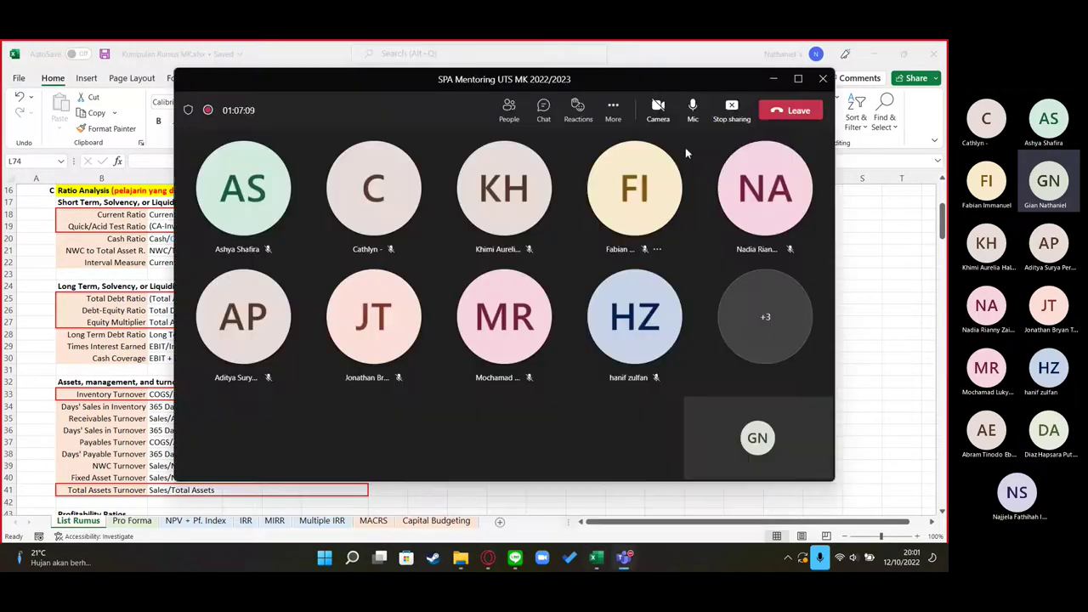
{"action": "left_click", "coordinate": [741, 111]}
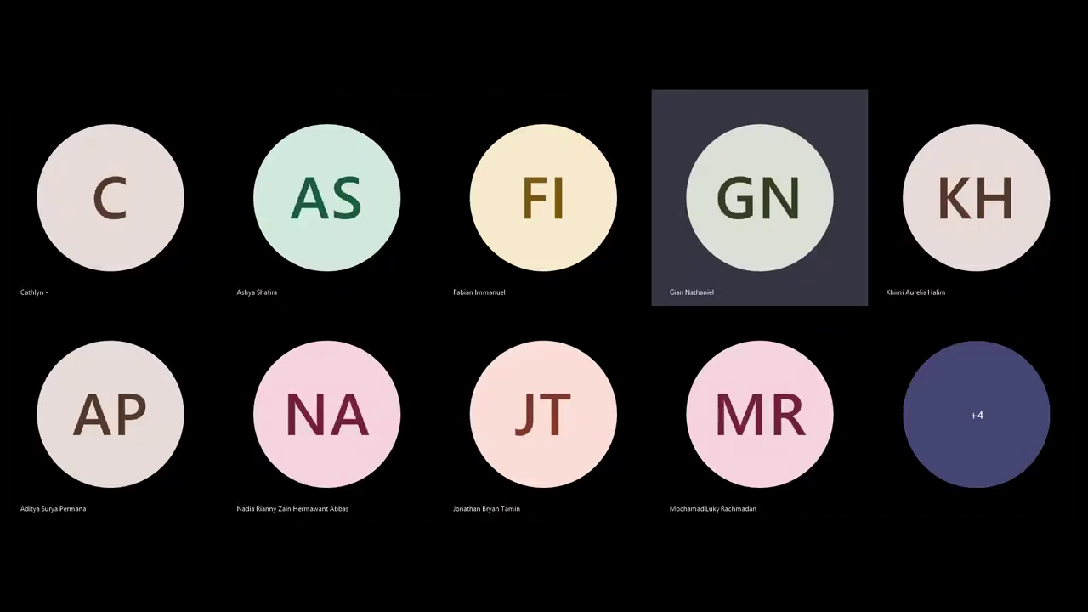